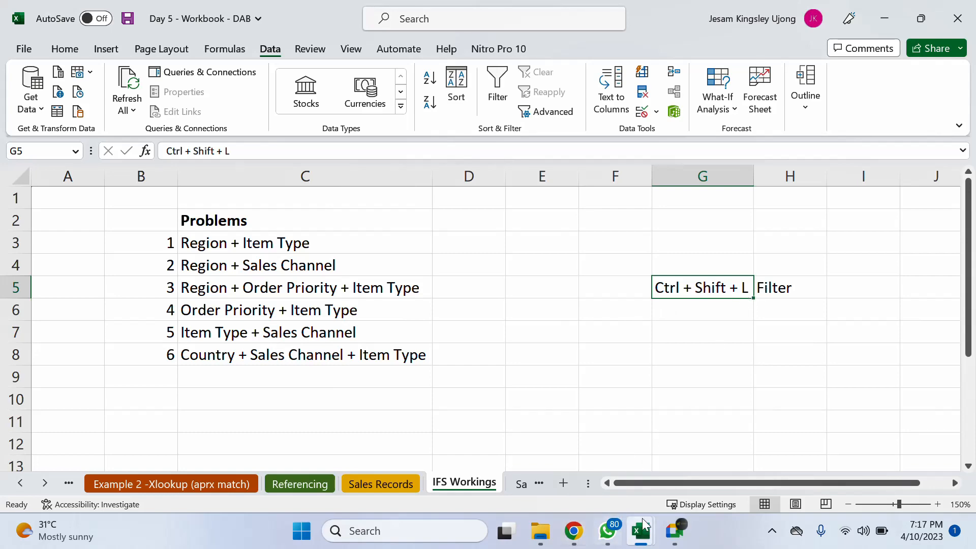
click(675, 532)
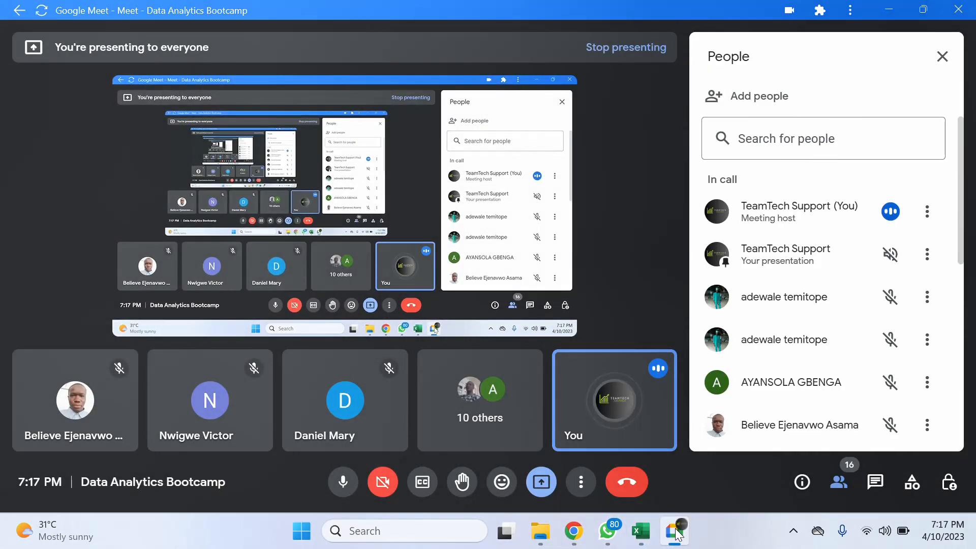
click(673, 530)
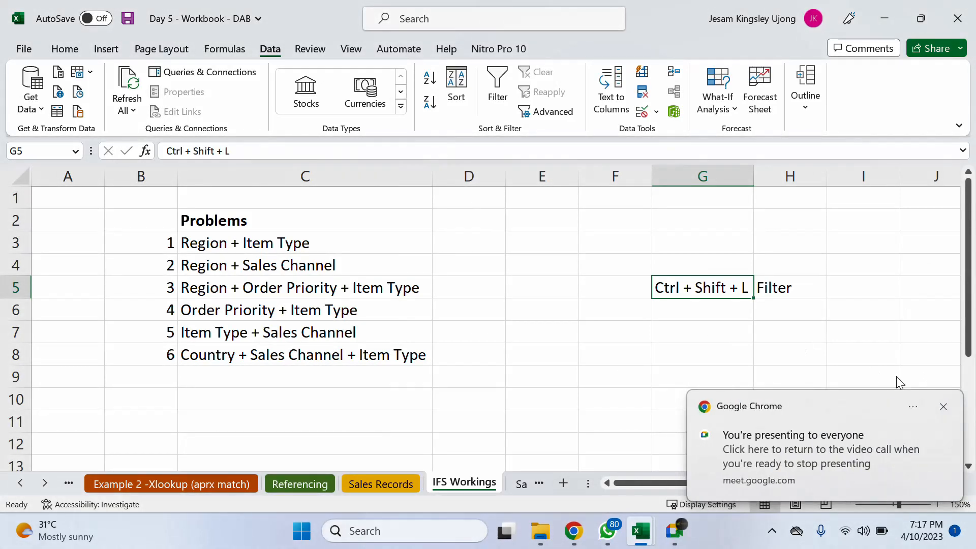
click(944, 406)
click(631, 329)
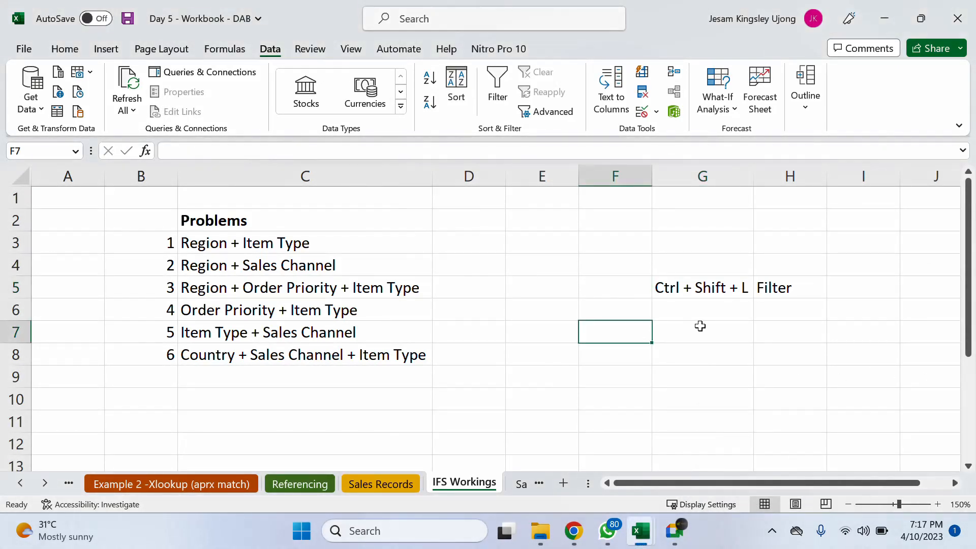
click(687, 287)
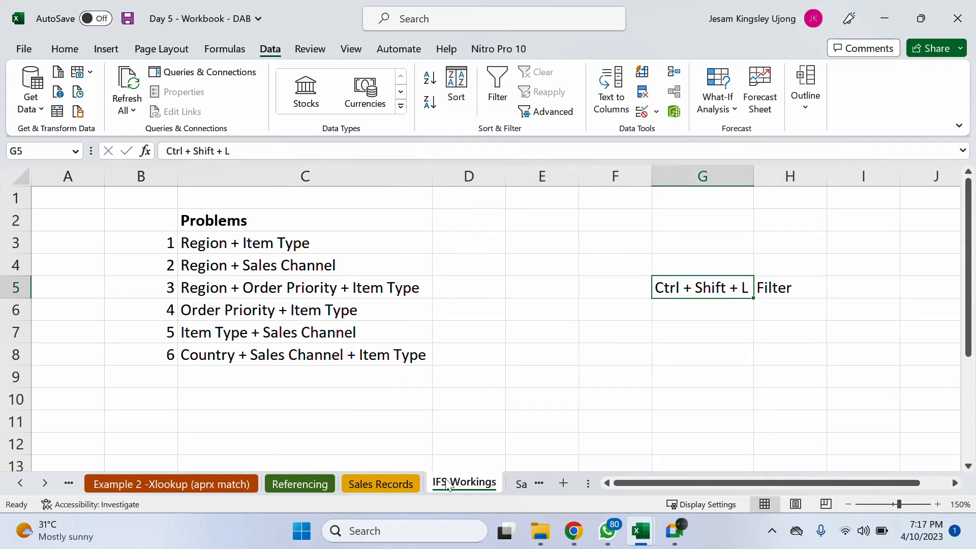
Go past the Sales Records sheet and open the Assg Soln sheet.
click(384, 482)
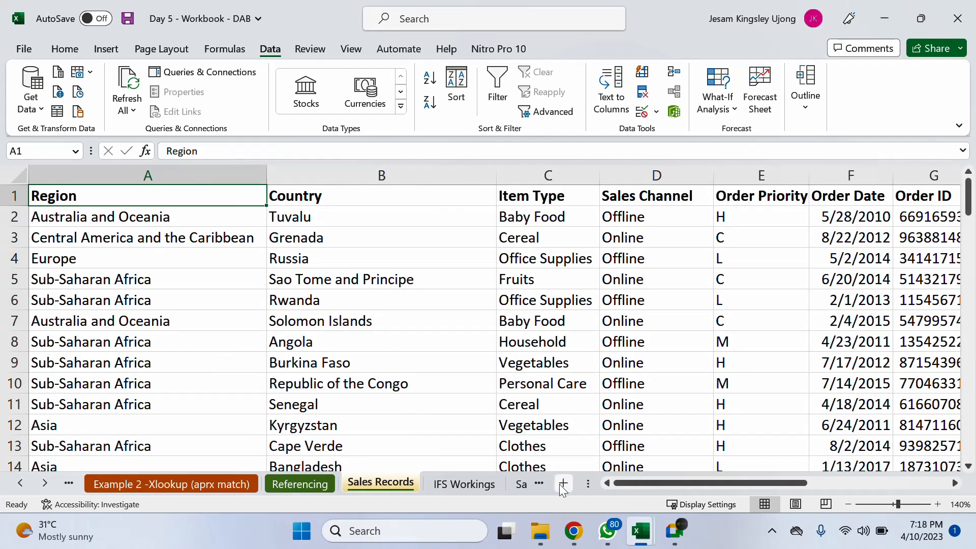
scroll(501, 484, right, 3)
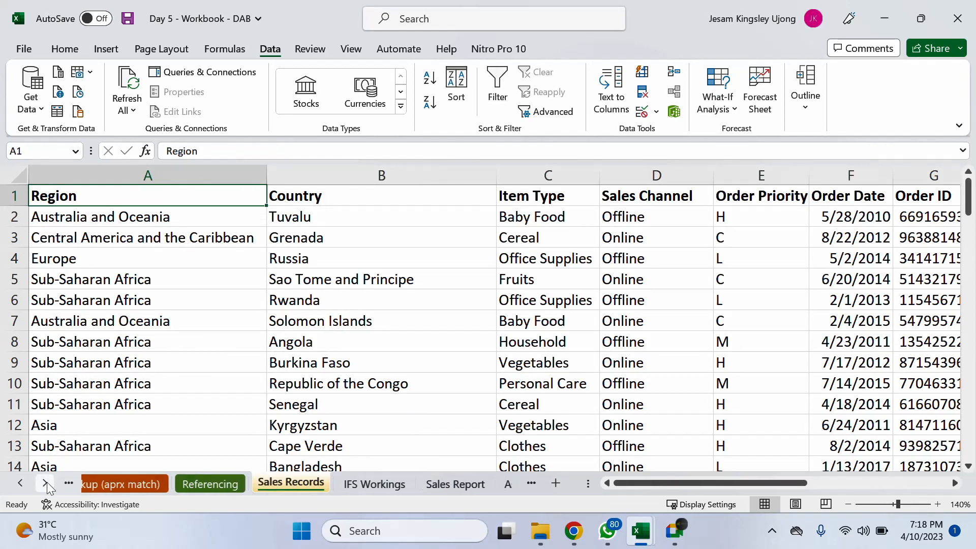
click(478, 483)
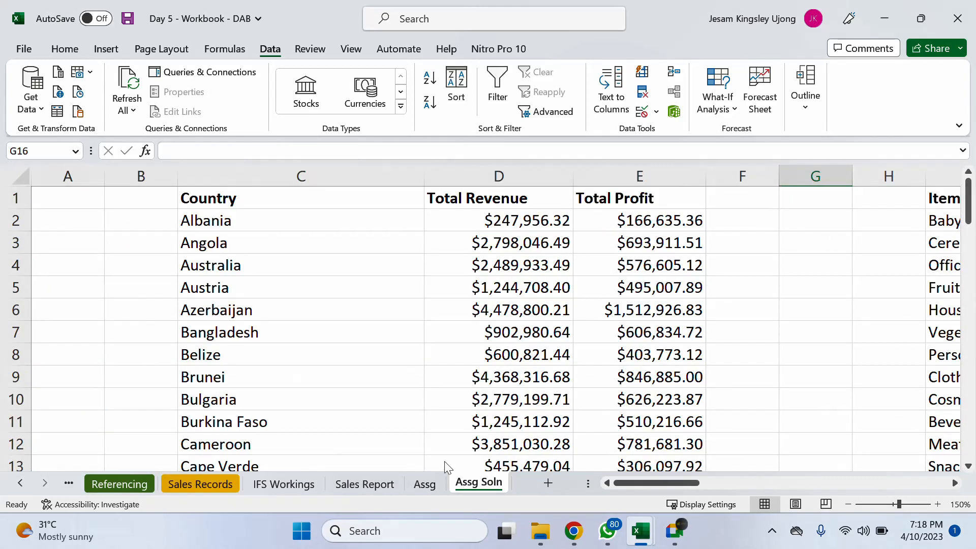
mouse_move(630, 483)
mouse_down()
mouse_move(597, 484)
mouse_move(638, 484)
mouse_move(628, 487)
mouse_up()
Add filters to the header row of the Country data and sort Total Revenue from largest to smallest.
click(296, 198)
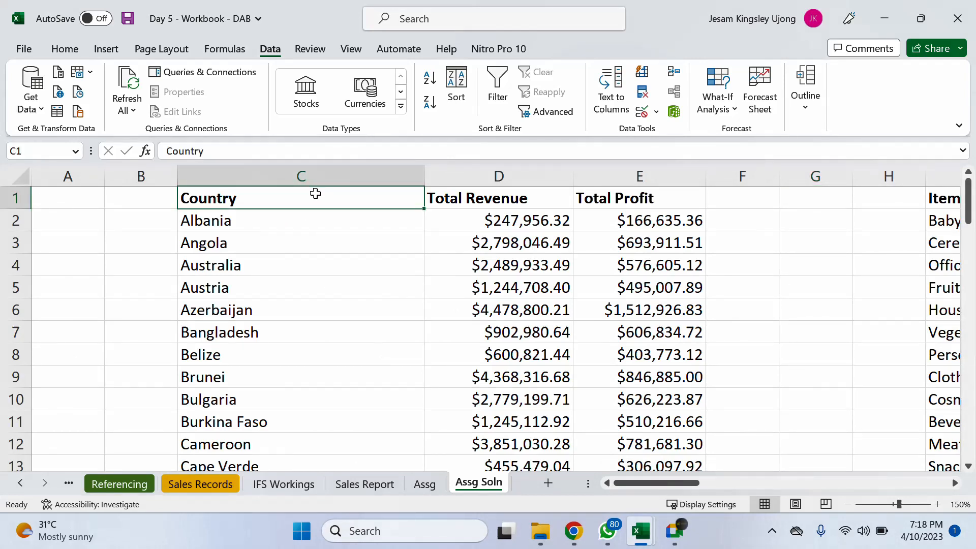
click(497, 94)
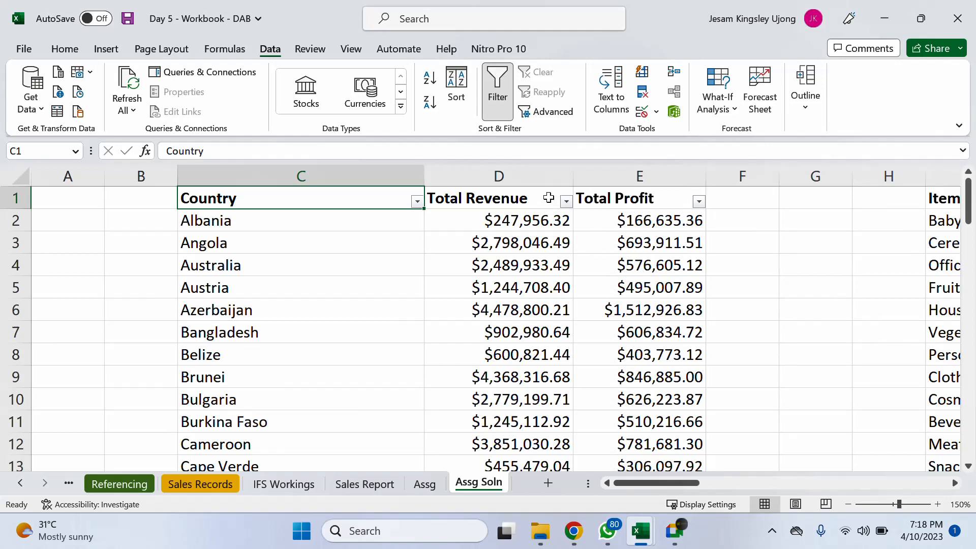
click(499, 177)
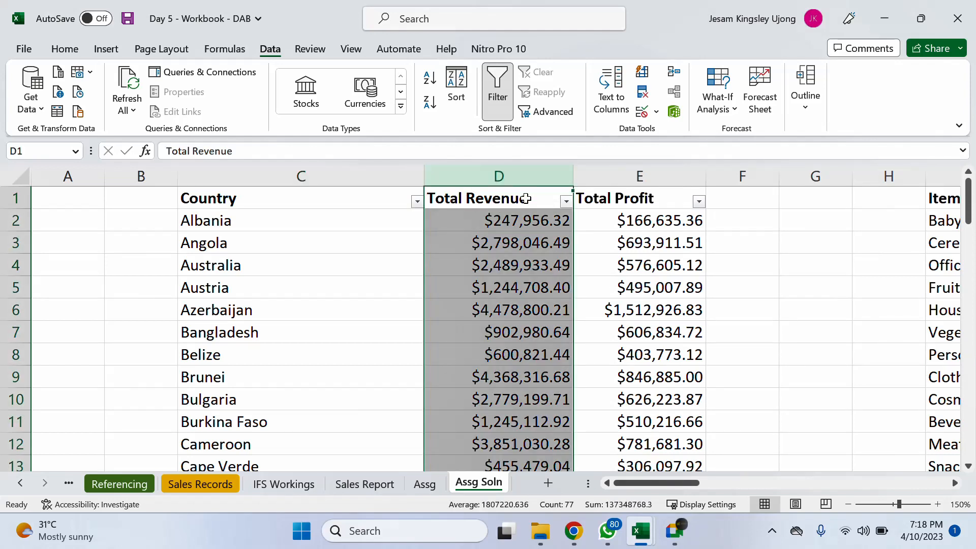
click(566, 202)
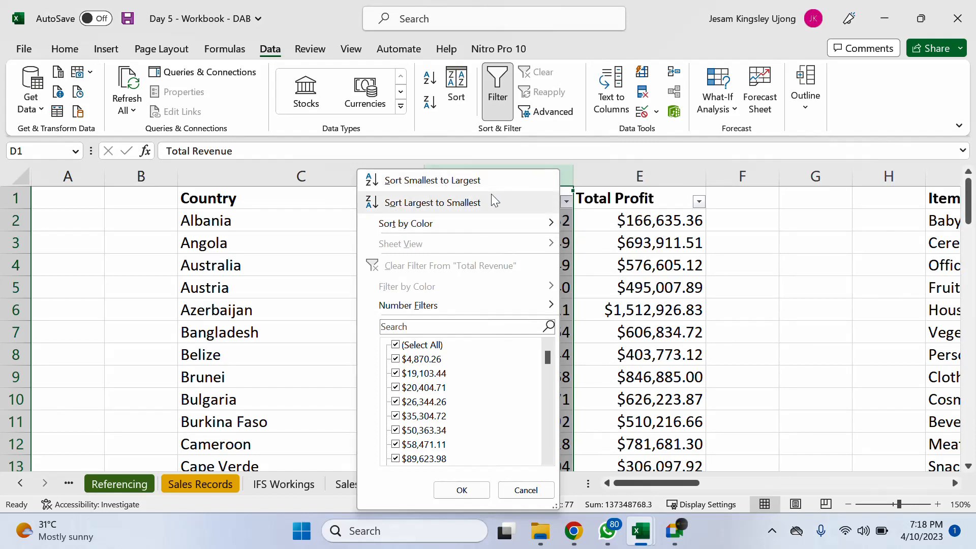
click(455, 203)
click(505, 248)
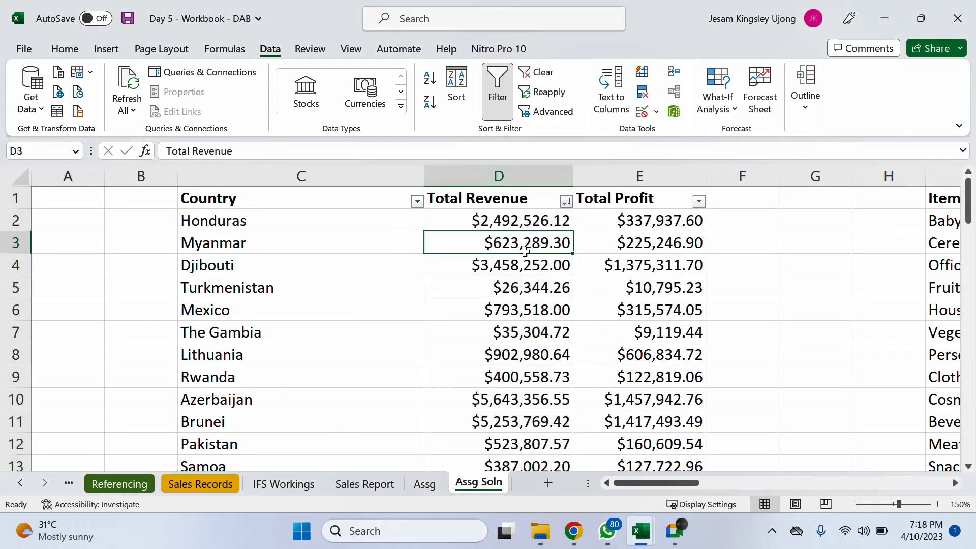
Examine the extent of the Country, Total Revenue and Total Profit data and the formula in cell D2.
drag(332, 203, 661, 194)
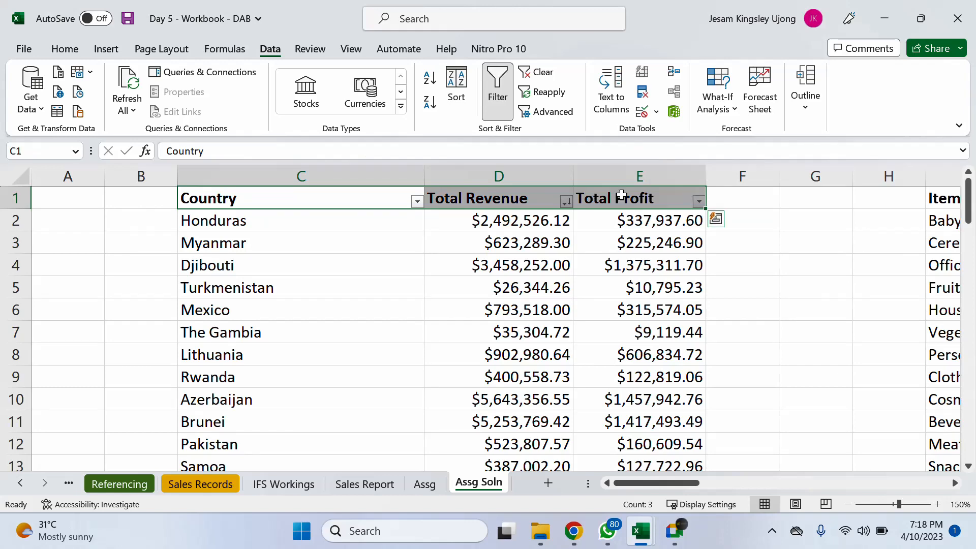
drag(297, 176, 666, 170)
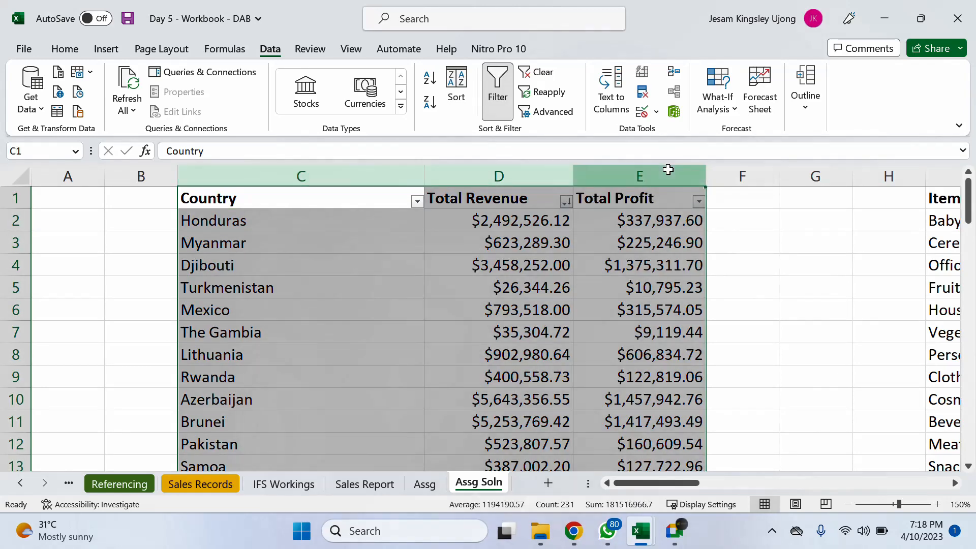
drag(325, 195, 604, 388)
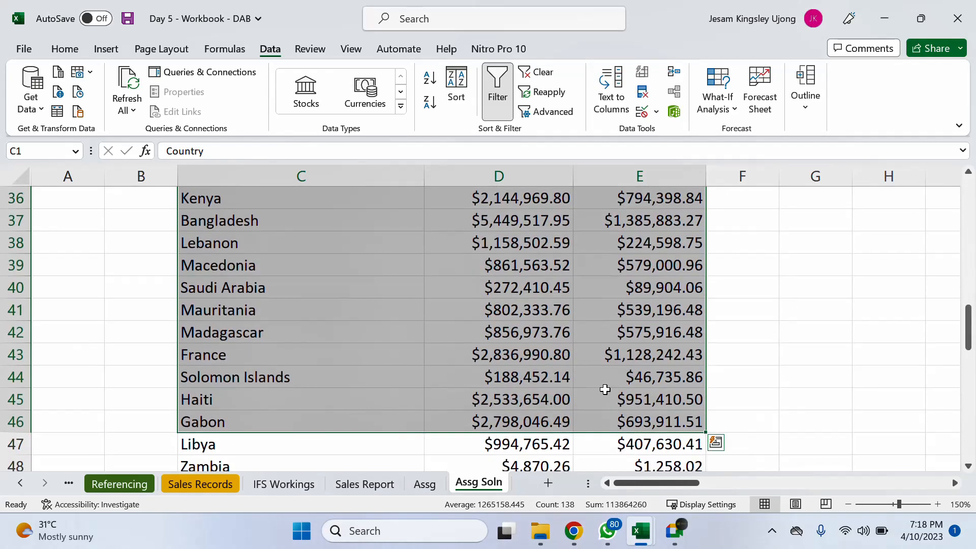
scroll(561, 309, up, 12)
click(530, 257)
click(494, 180)
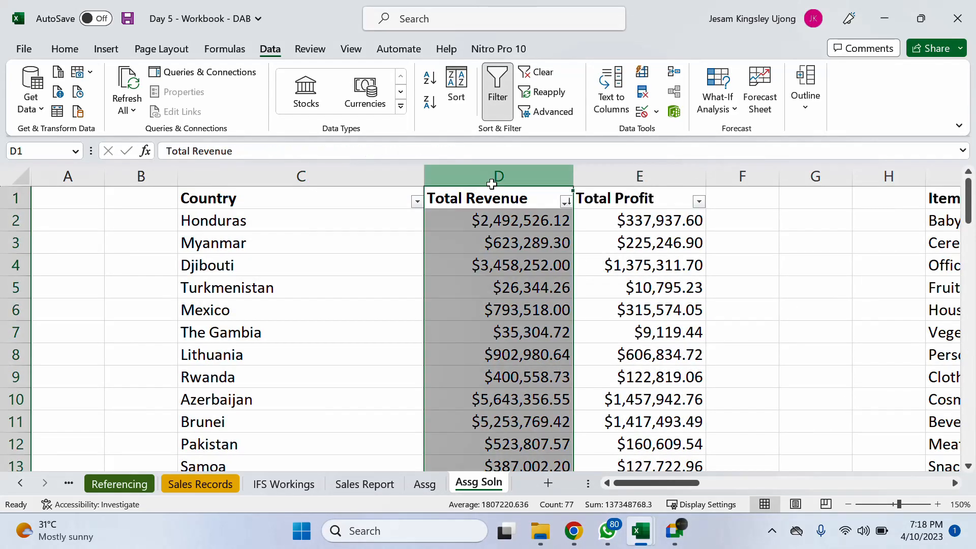
drag(491, 206, 496, 211)
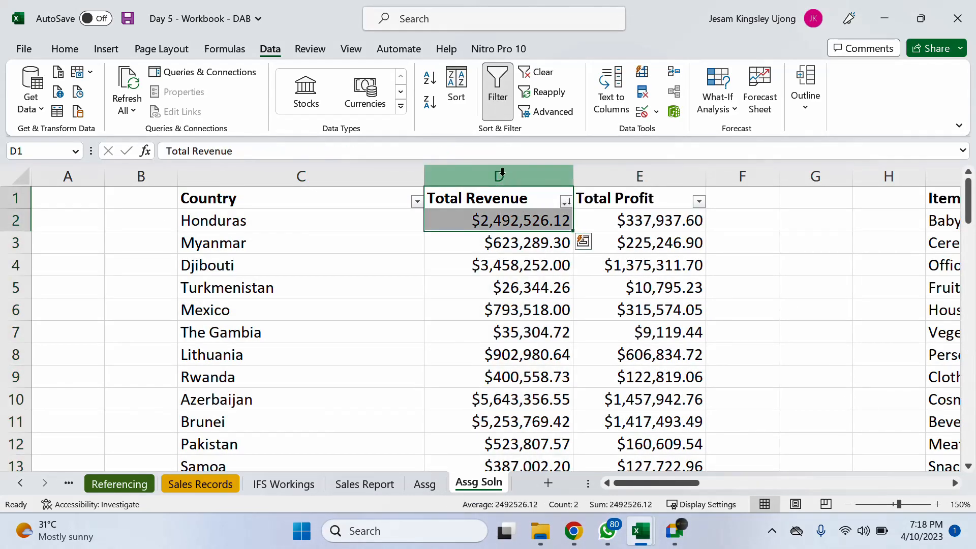
click(499, 175)
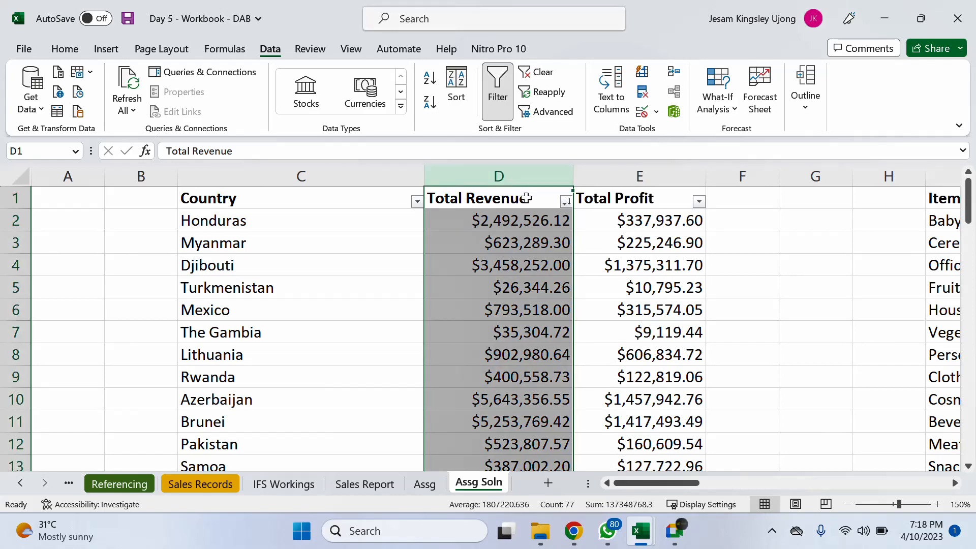
click(508, 223)
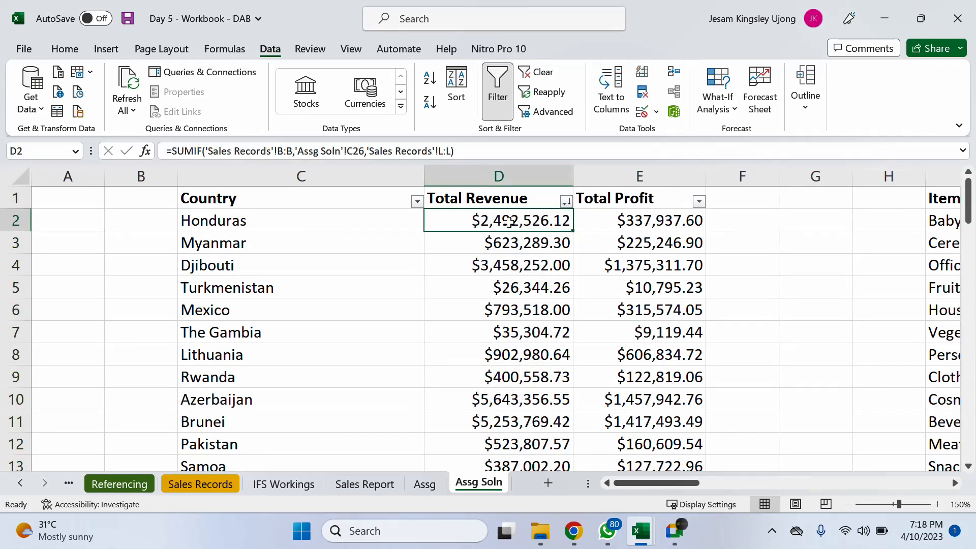
Repeat the largest-to-smallest sort on Total Revenue twice and inspect the formulas in cells D4 and D3.
click(566, 201)
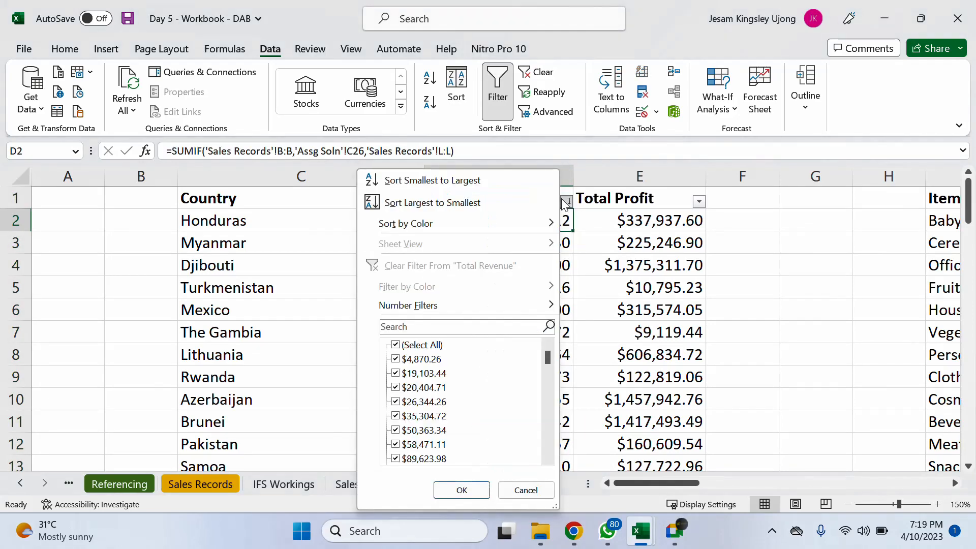
click(462, 202)
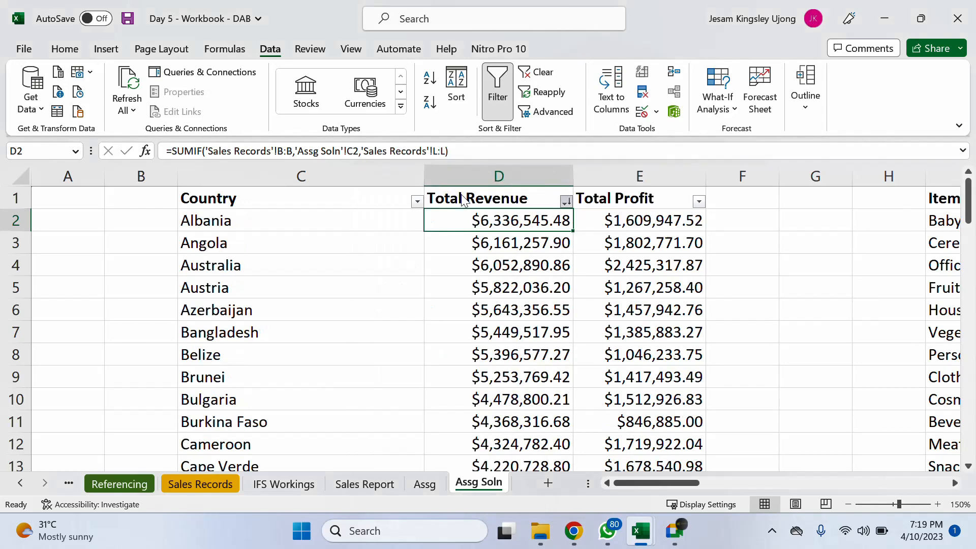
click(566, 201)
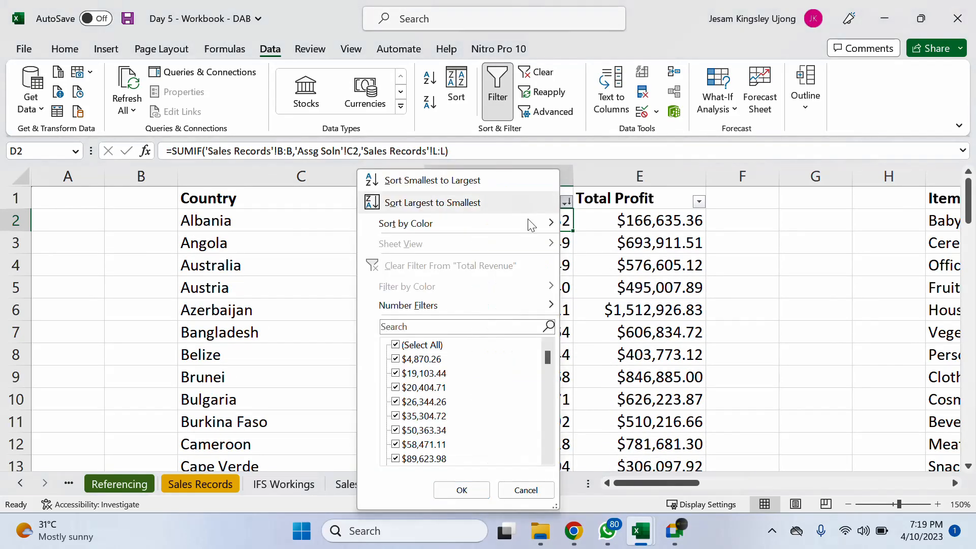
click(456, 204)
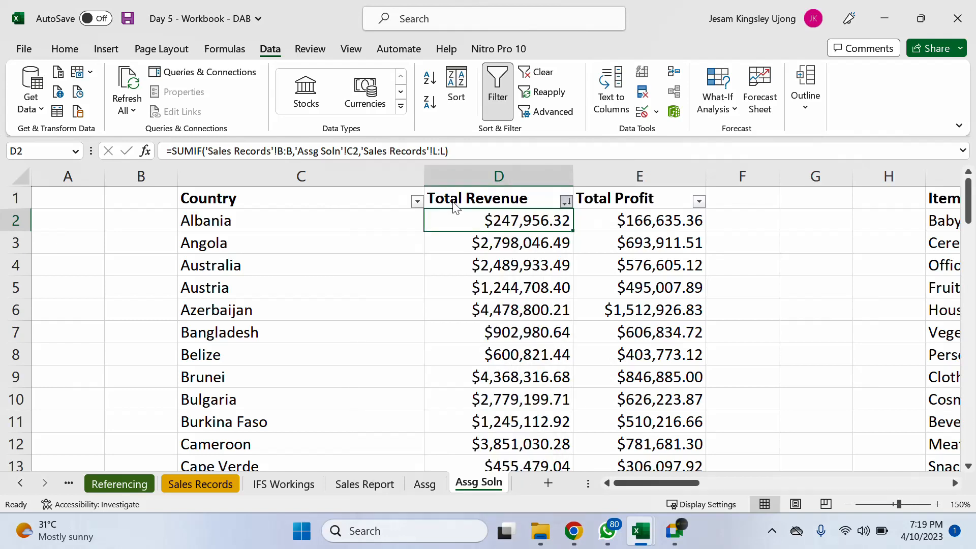
click(517, 263)
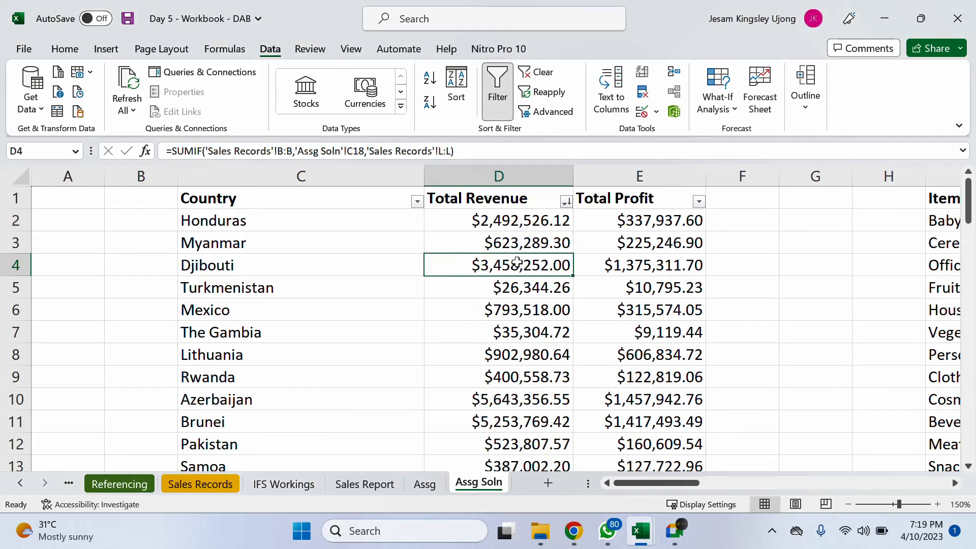
click(516, 244)
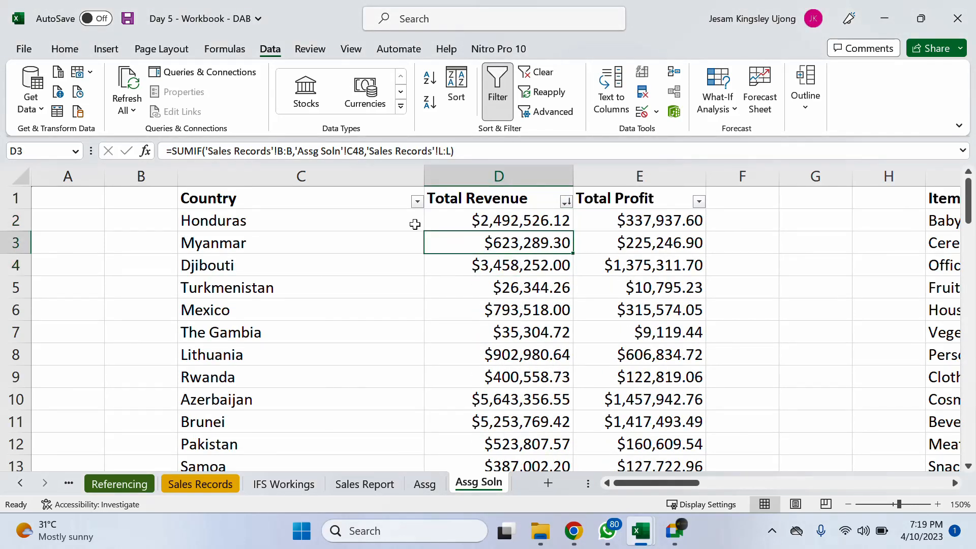
Convert the country data in C1:E77 into a table with headers.
click(334, 224)
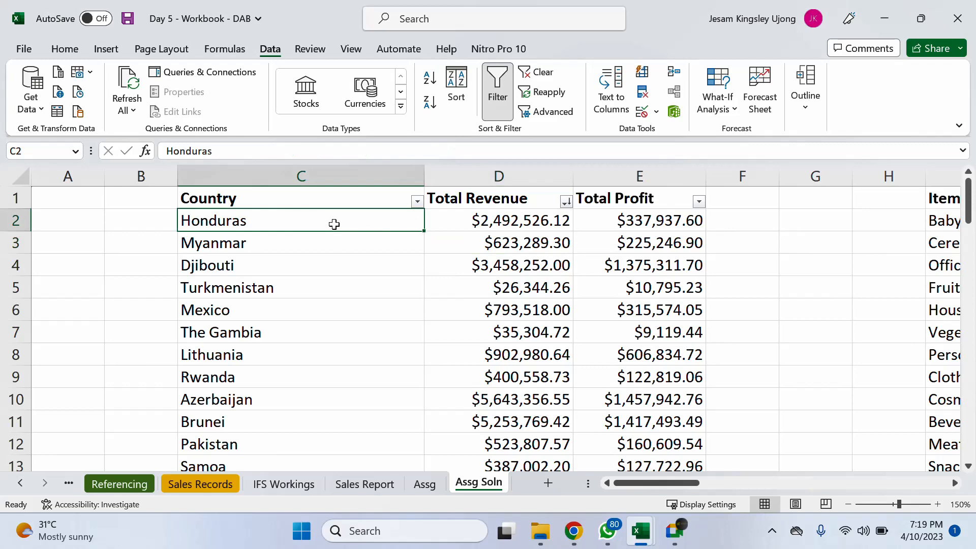
click(106, 49)
click(143, 85)
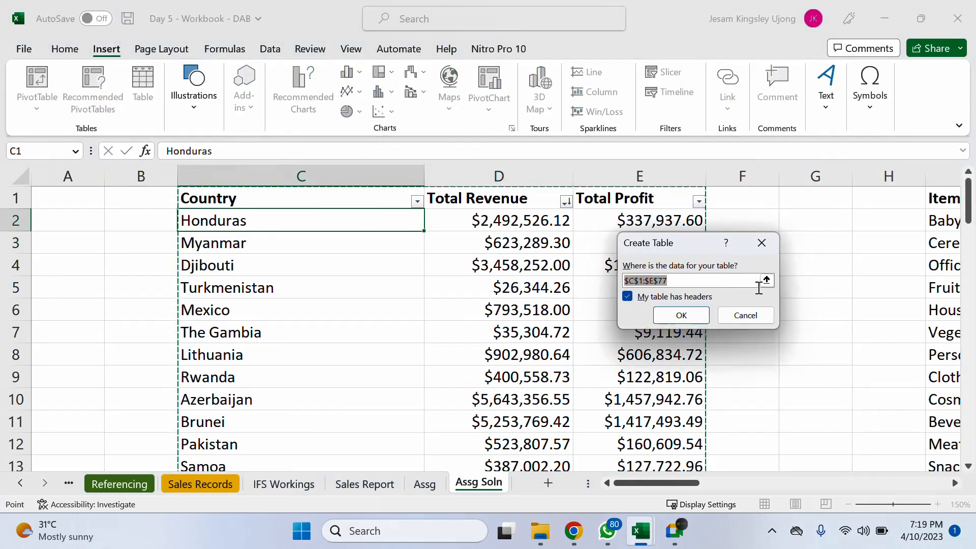
click(680, 316)
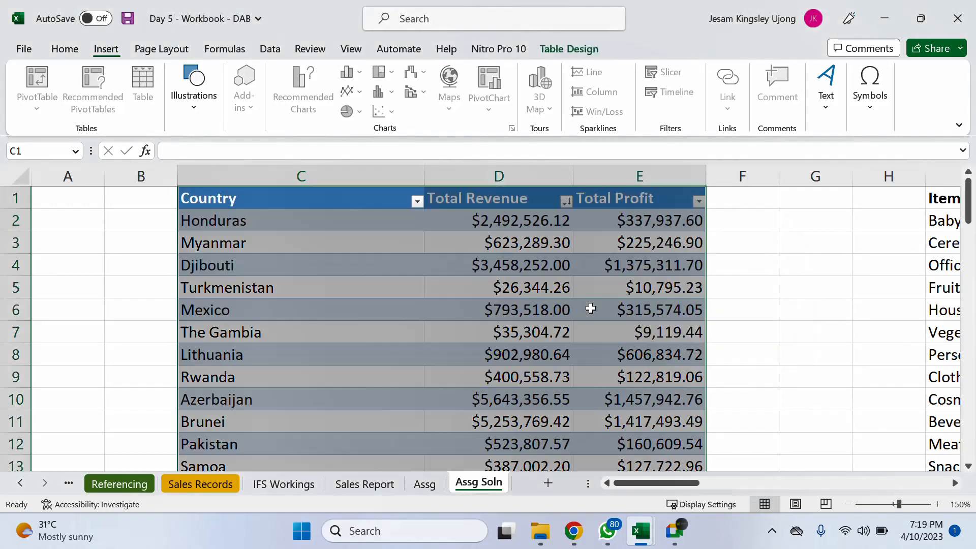
Sort the new table by Total Revenue from largest to smallest.
click(546, 239)
click(565, 201)
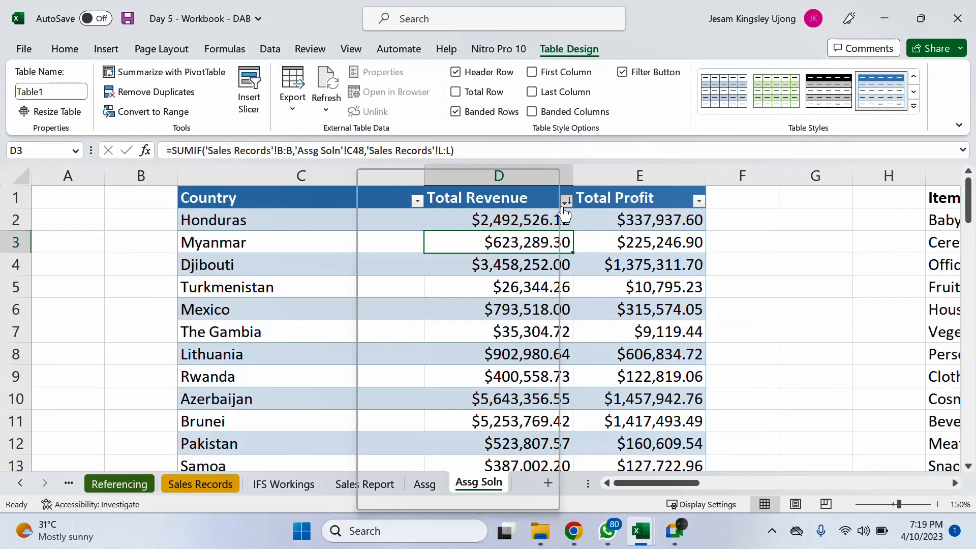
click(474, 203)
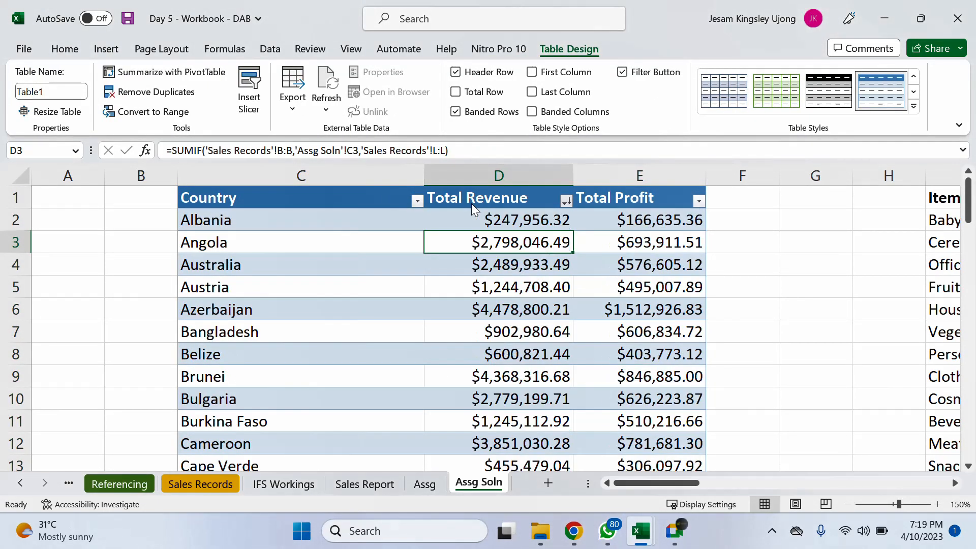
Examine the order of the revenue values and country names through to the table's last row.
click(557, 263)
scroll(602, 283, down, 6)
scroll(602, 284, down, 20)
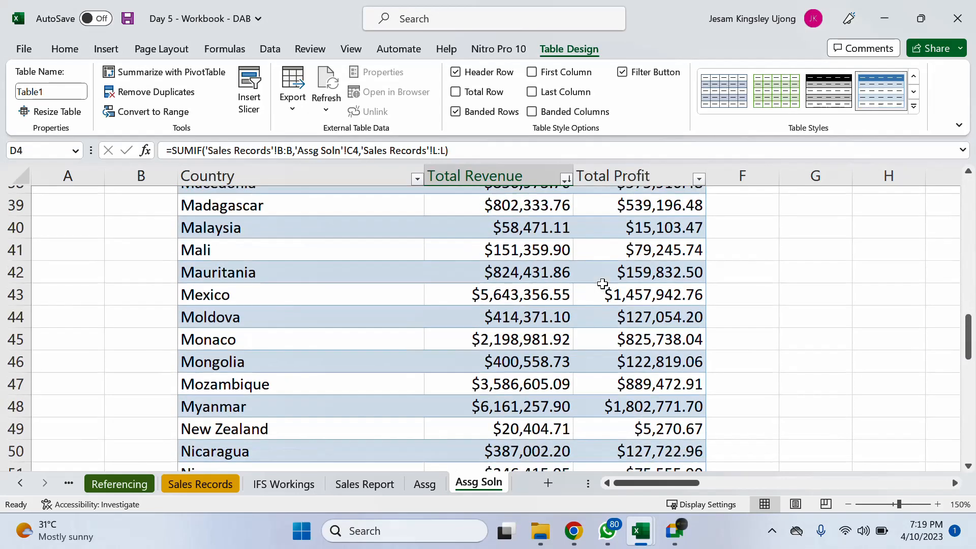
scroll(603, 285, up, 4)
scroll(603, 283, up, 20)
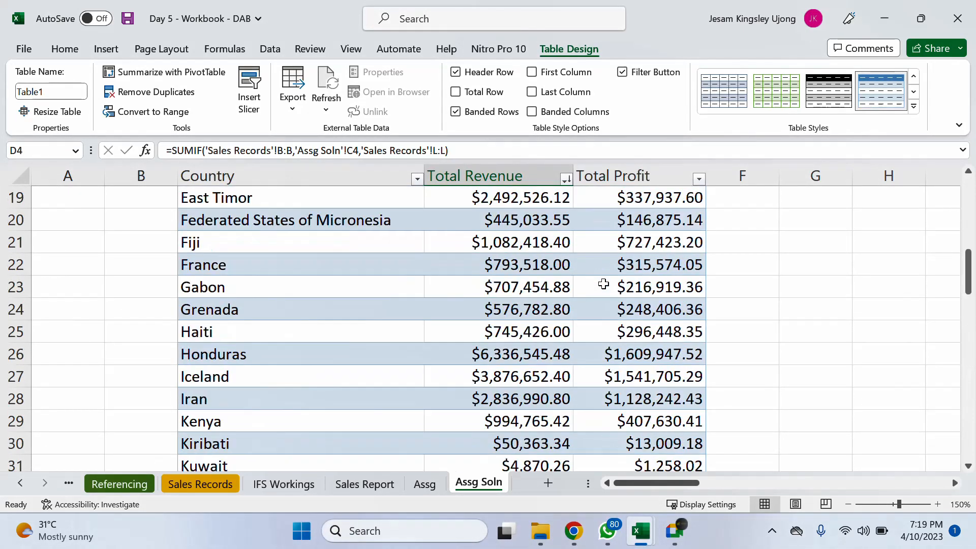
click(331, 228)
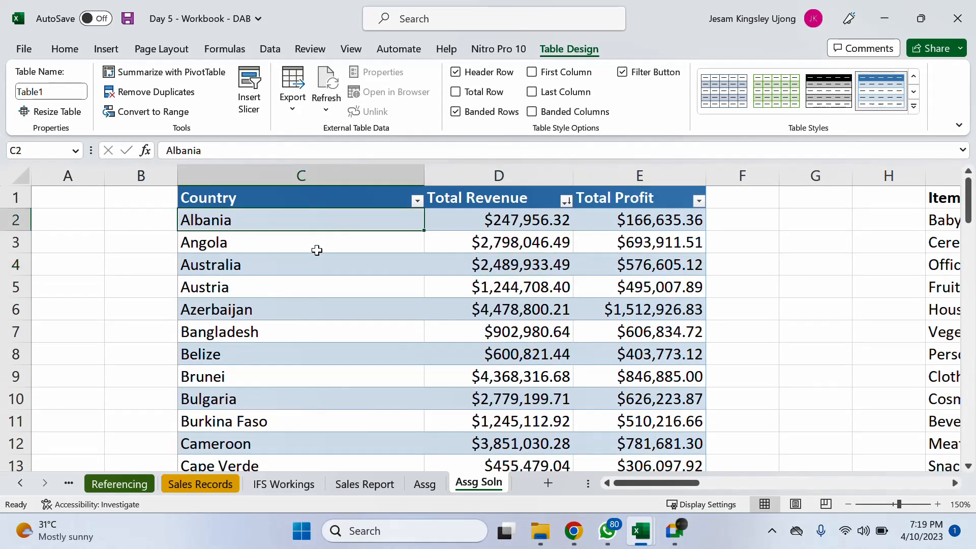
click(314, 249)
drag(307, 315, 305, 337)
scroll(304, 340, down, 7)
scroll(305, 341, down, 14)
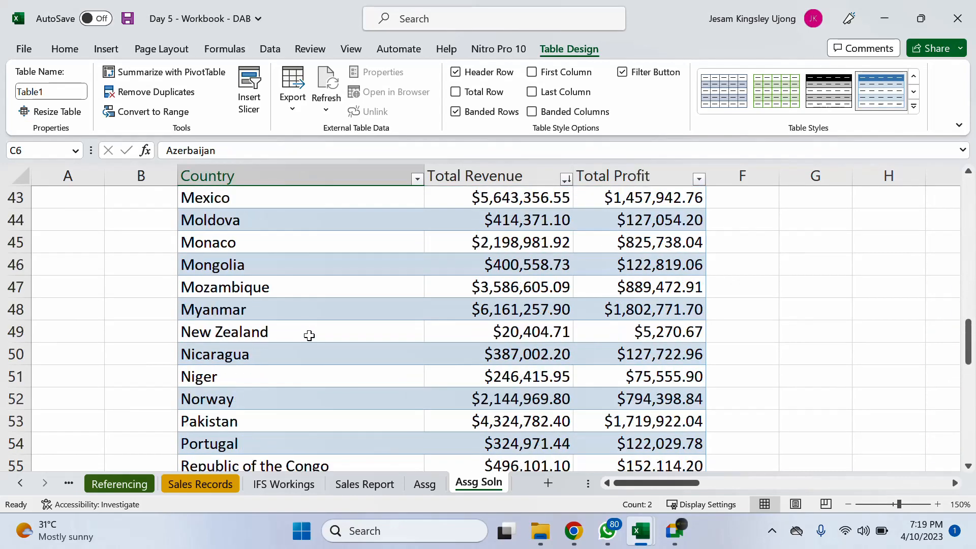
click(280, 418)
scroll(282, 407, down, 6)
scroll(281, 405, up, 4)
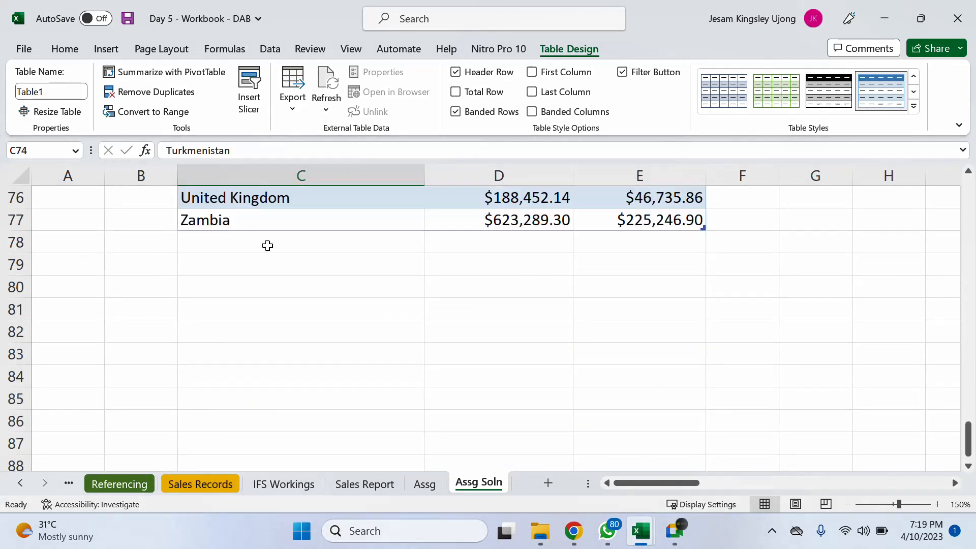
Sort the country table by Total Revenue from smallest to largest.
click(276, 353)
click(288, 323)
scroll(305, 289, up, 20)
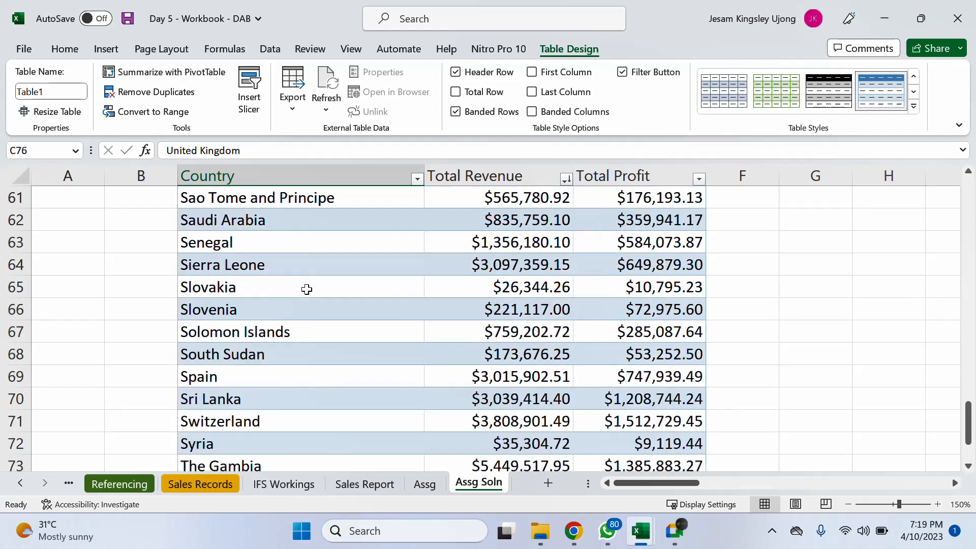
click(300, 213)
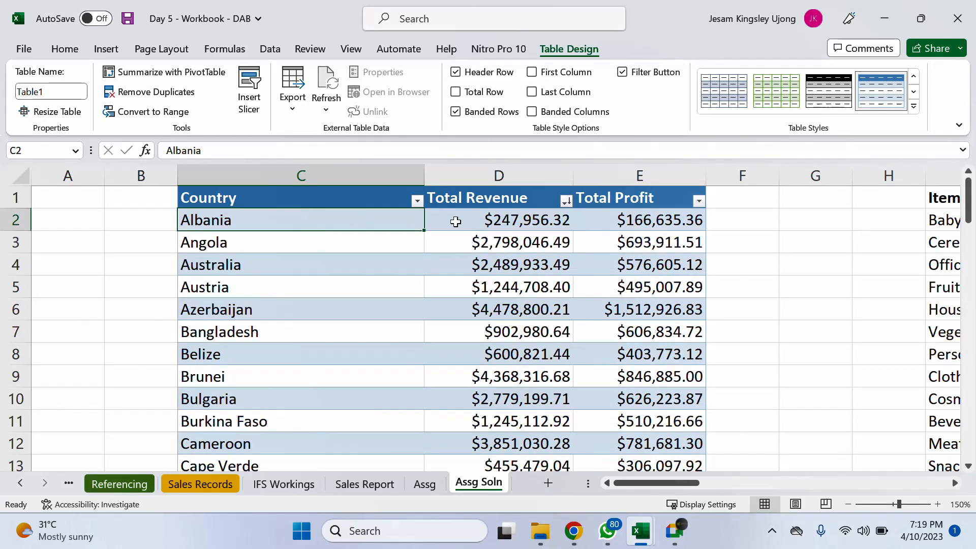
click(518, 227)
click(539, 203)
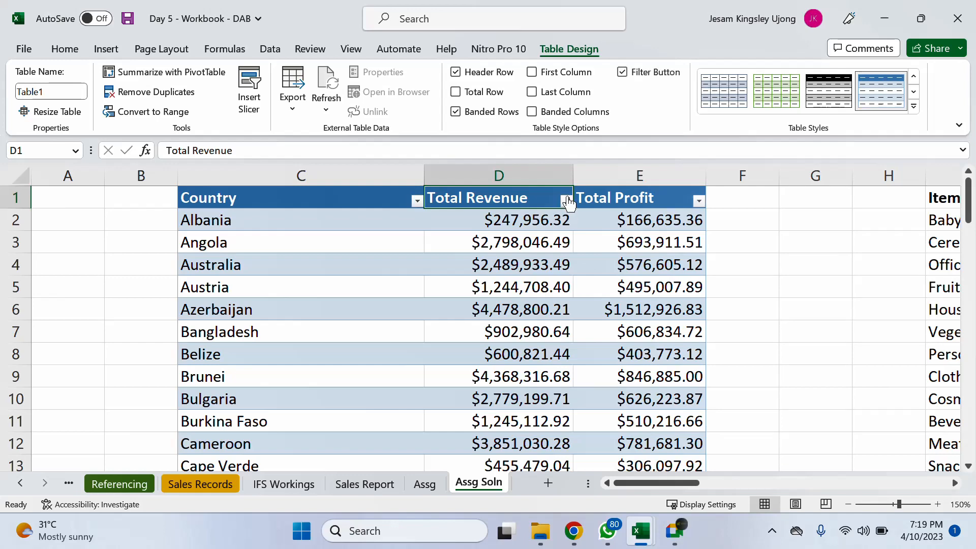
click(565, 201)
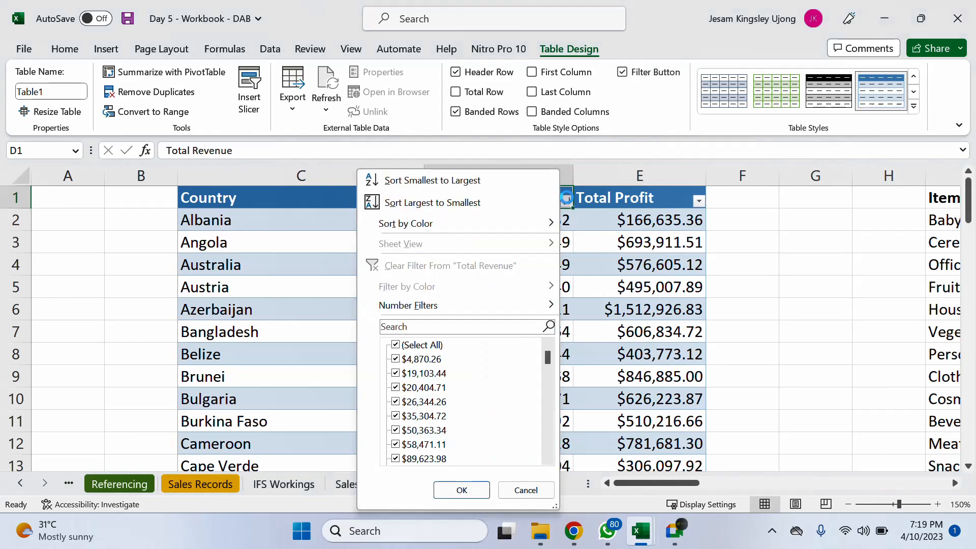
click(440, 183)
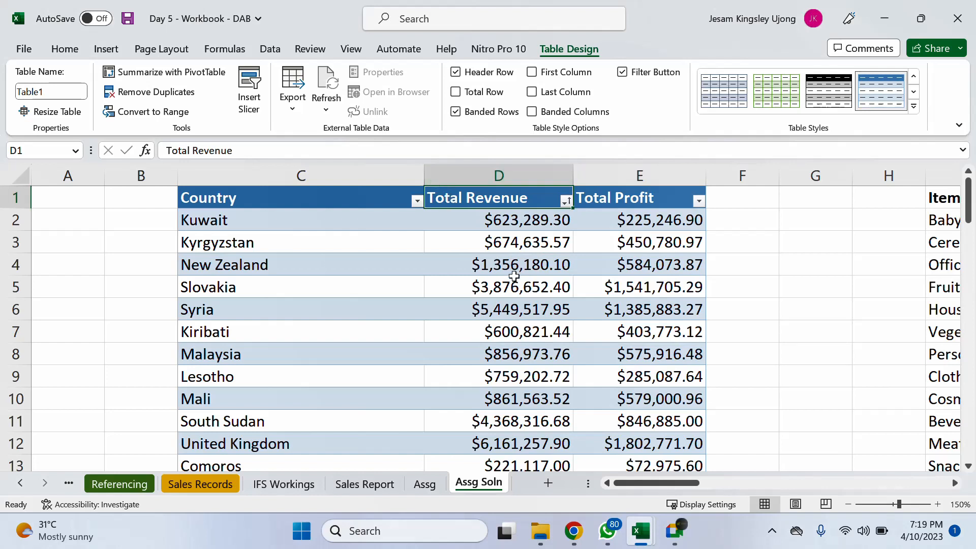
Inspect the Total Profit formulas in cells E3 and E2.
click(549, 243)
click(600, 235)
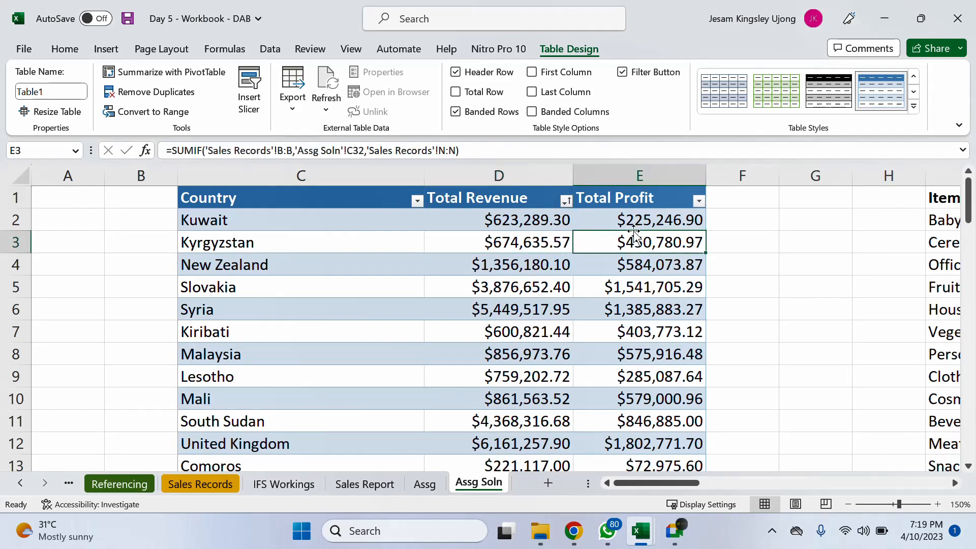
click(640, 222)
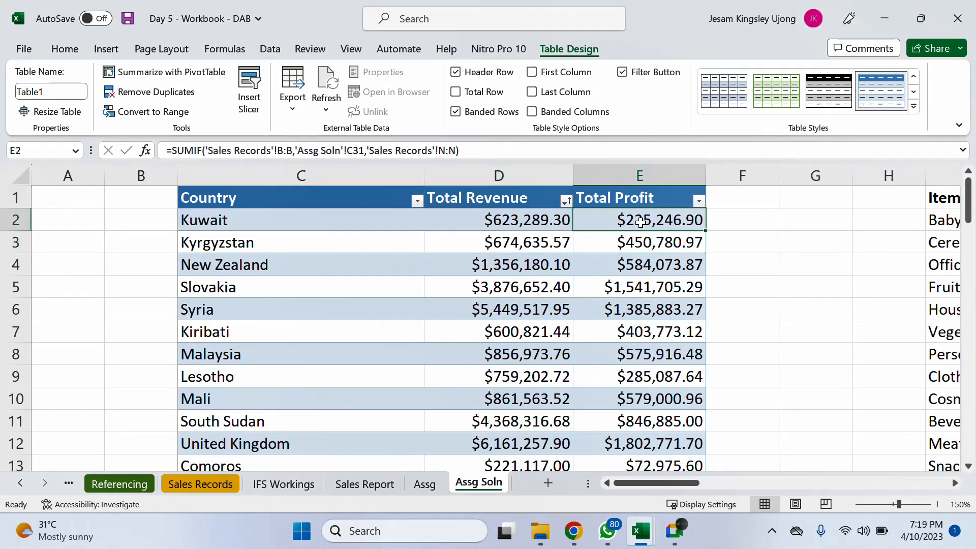
Clear the contents of the Total Profit column and delete column E from the sheet.
click(636, 167)
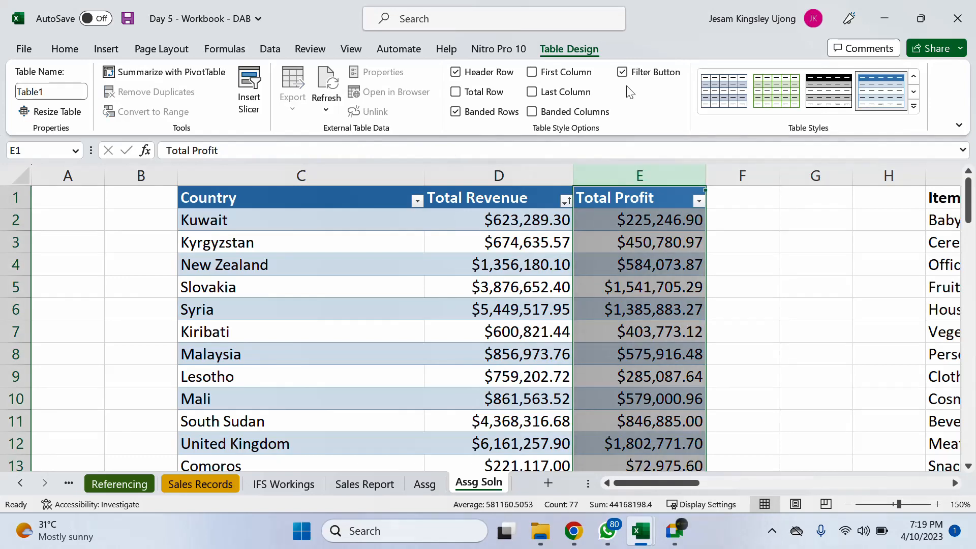
key(Delete)
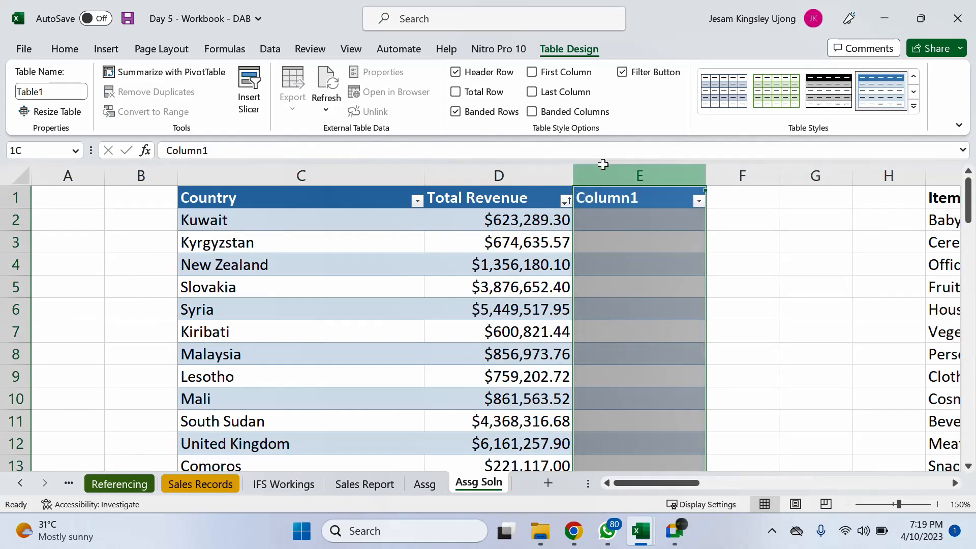
right_click(601, 163)
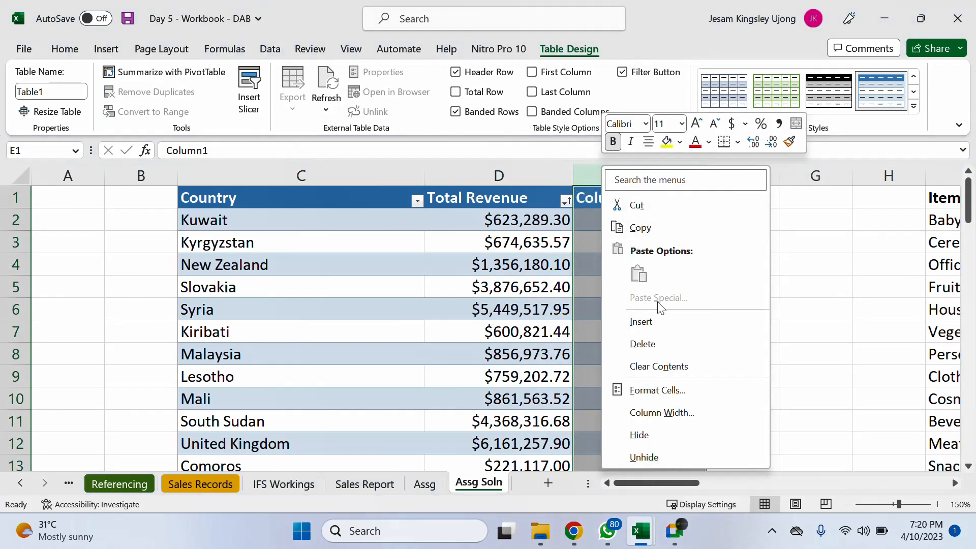
click(653, 351)
Sort the remaining Country and Total Revenue table by Total Revenue from largest to smallest.
click(546, 265)
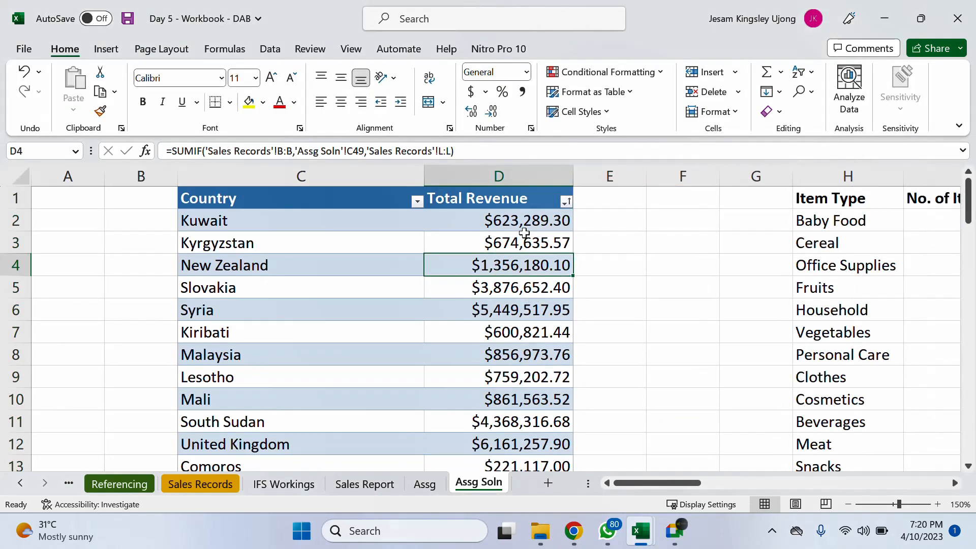
click(566, 202)
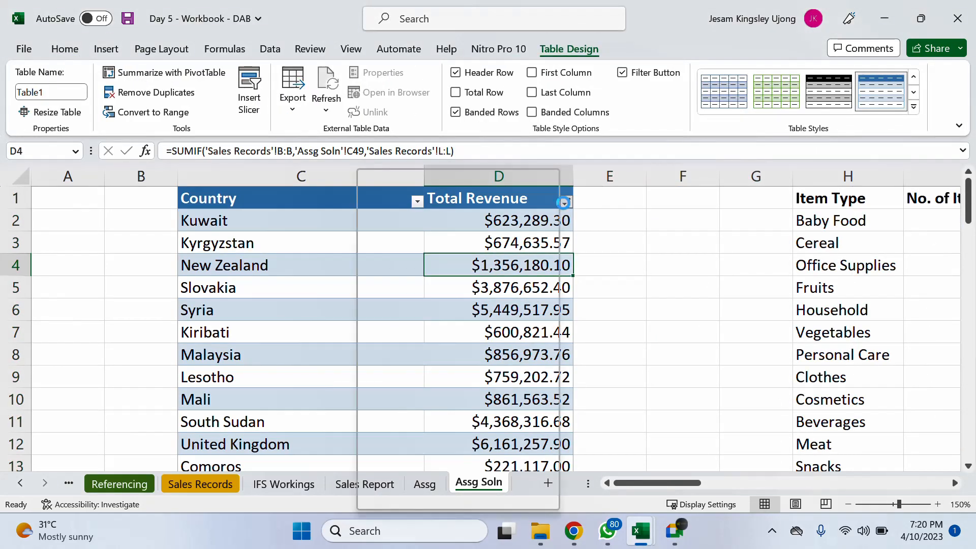
click(440, 203)
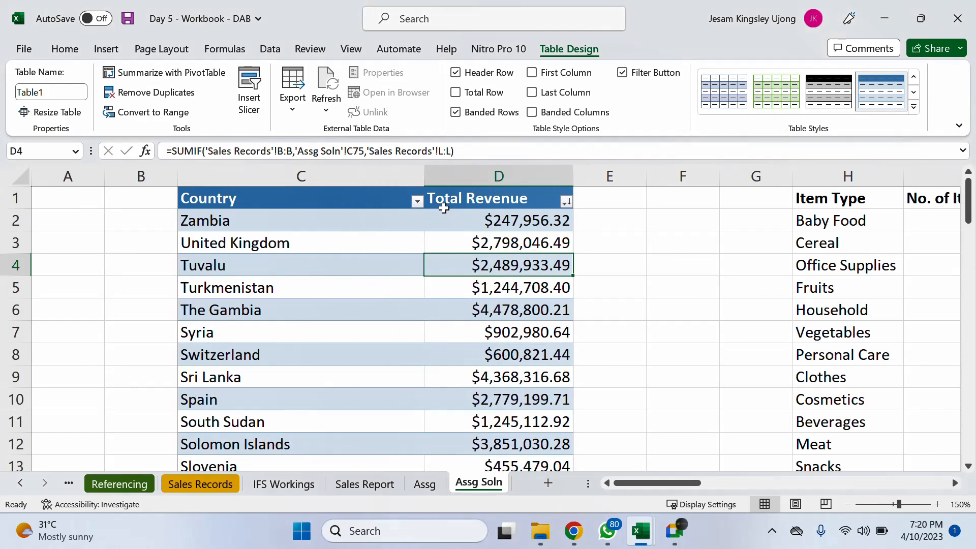
Undo the last sort and the removal of the Total Profit column.
key(ctrl+z)
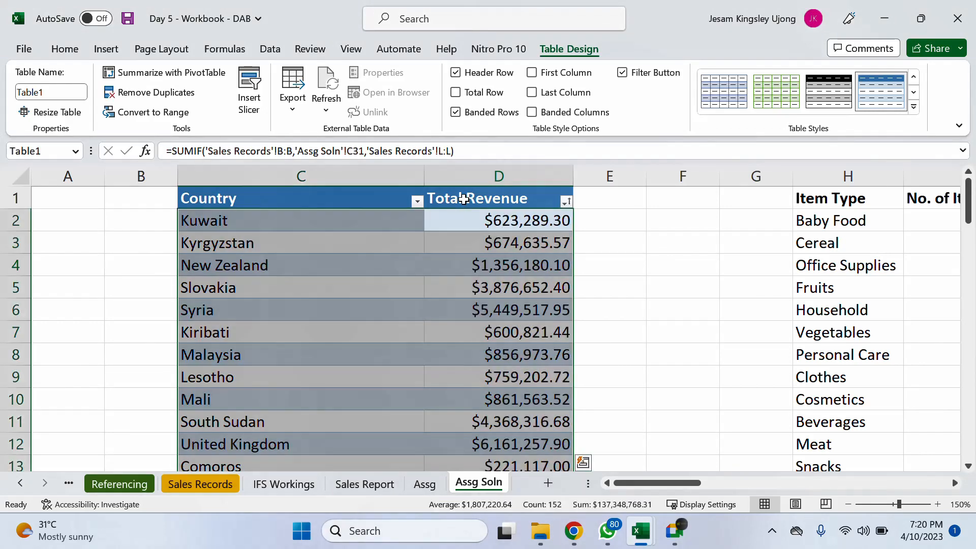
key(ctrl+z)
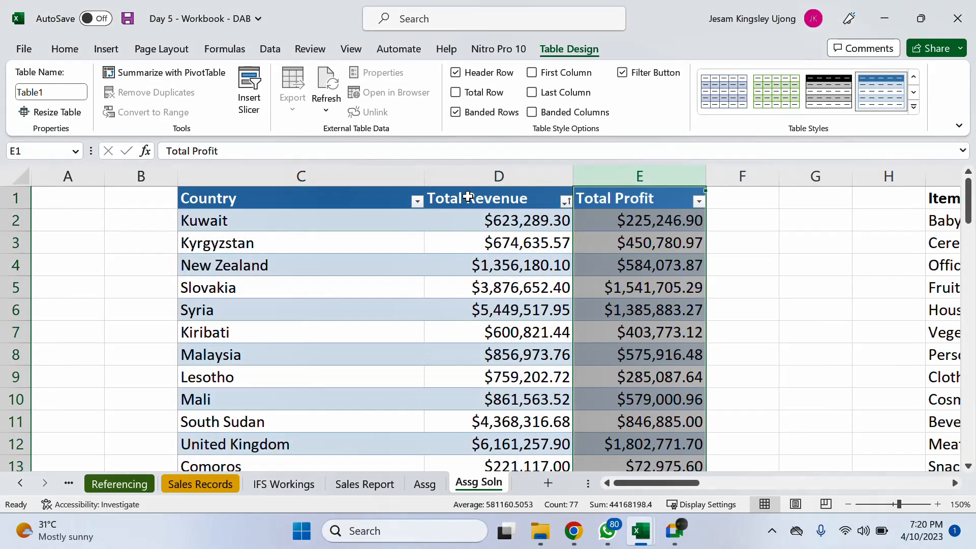
click(635, 220)
Sort the country table by Total Profit from largest to smallest and inspect the formula in E3.
click(666, 202)
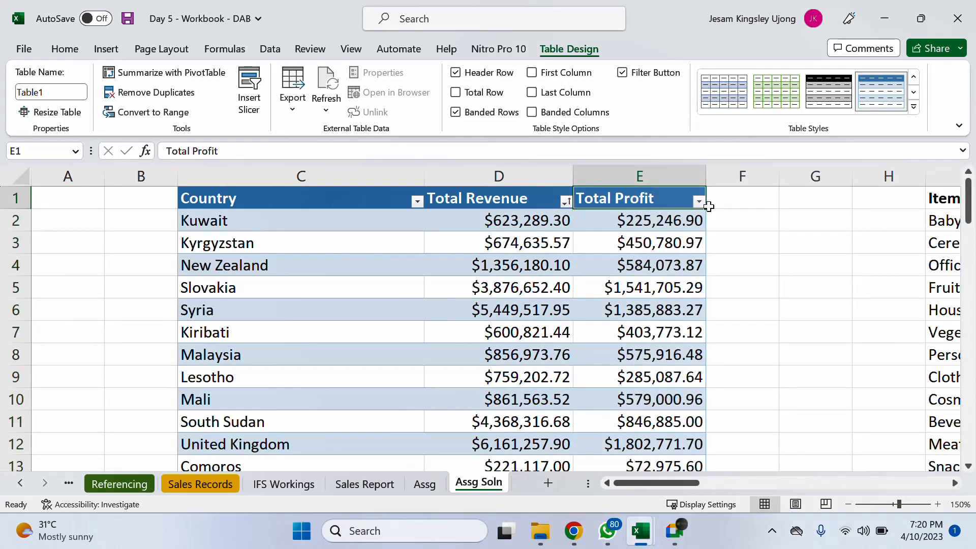
click(698, 201)
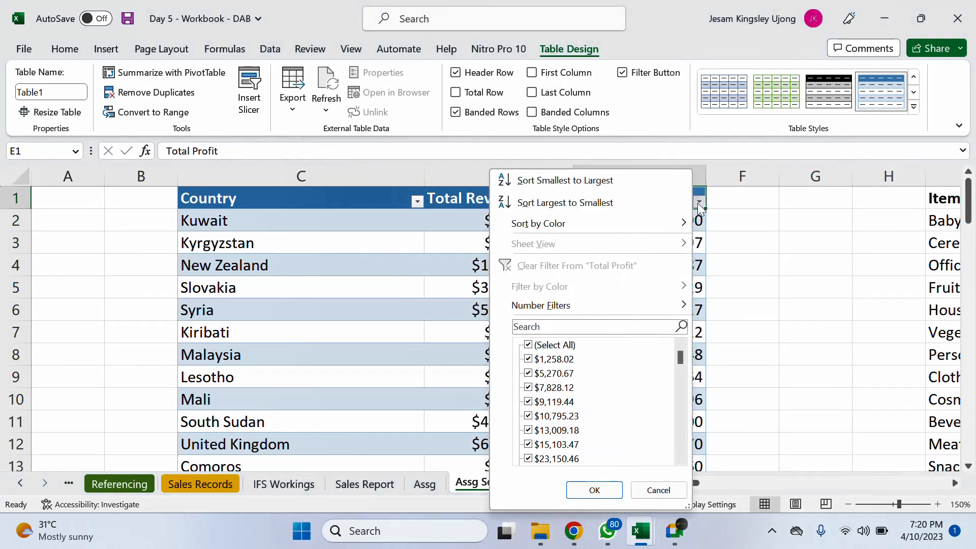
click(631, 203)
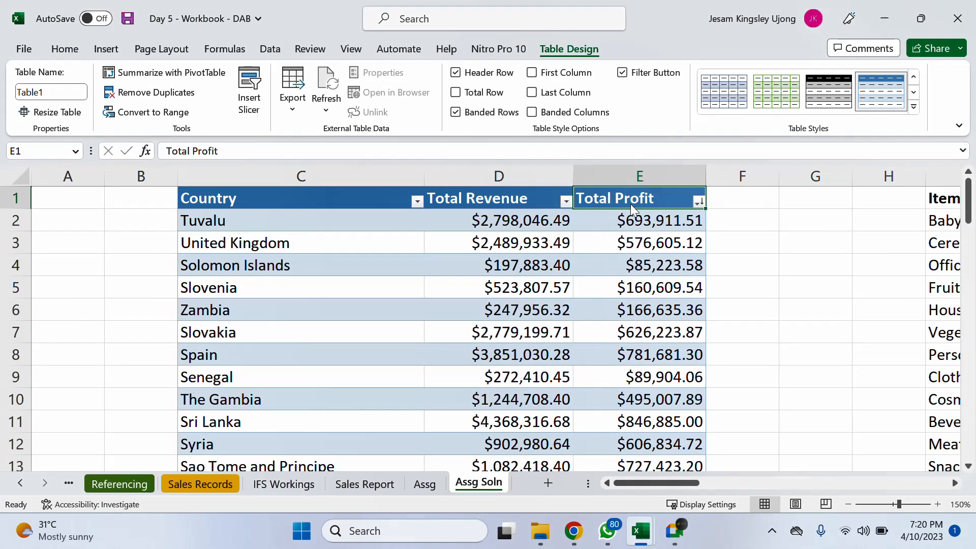
click(631, 237)
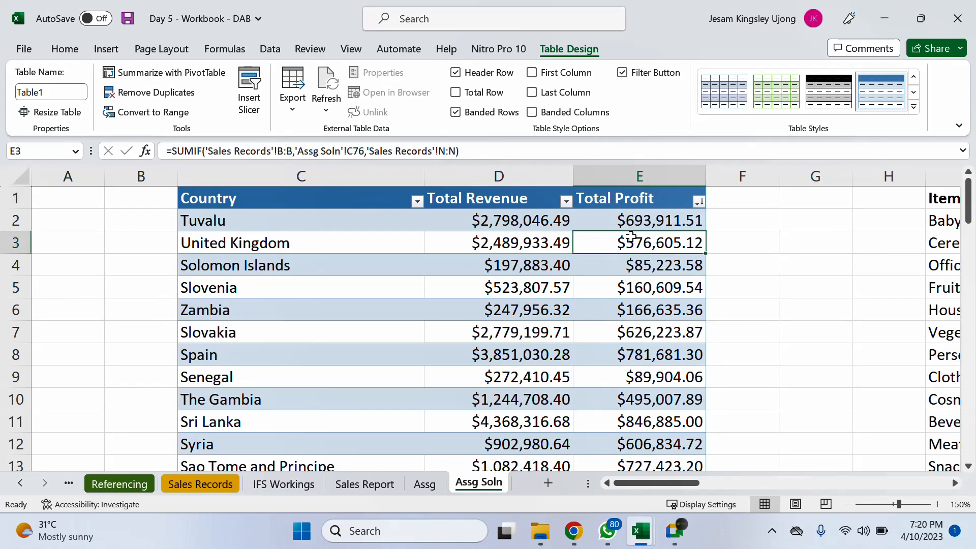
Undo the table sorts and the table conversion to return the country data to a plain range with filters.
key(ctrl+z)
key(ctrl+z)
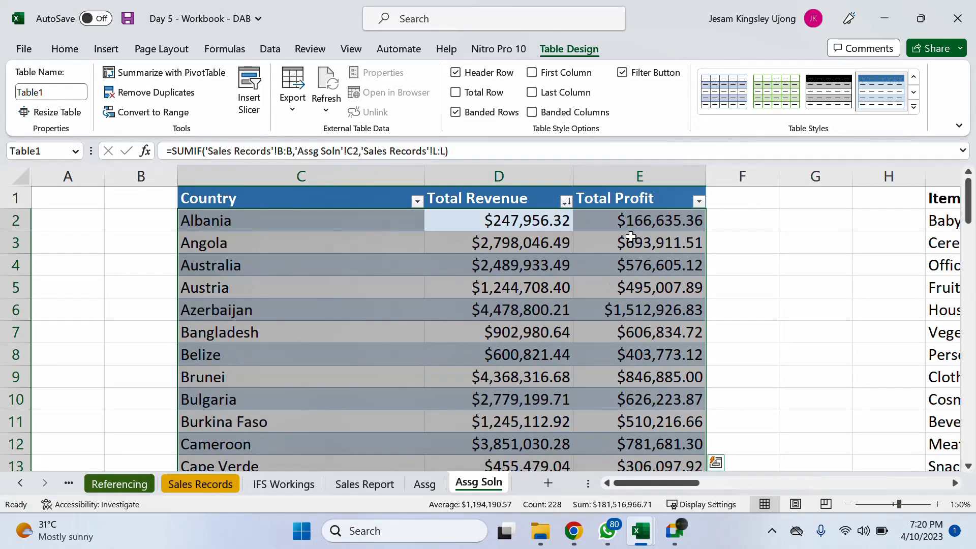
key(ctrl+z)
key(ctrl+z)
key(ctrl+z)
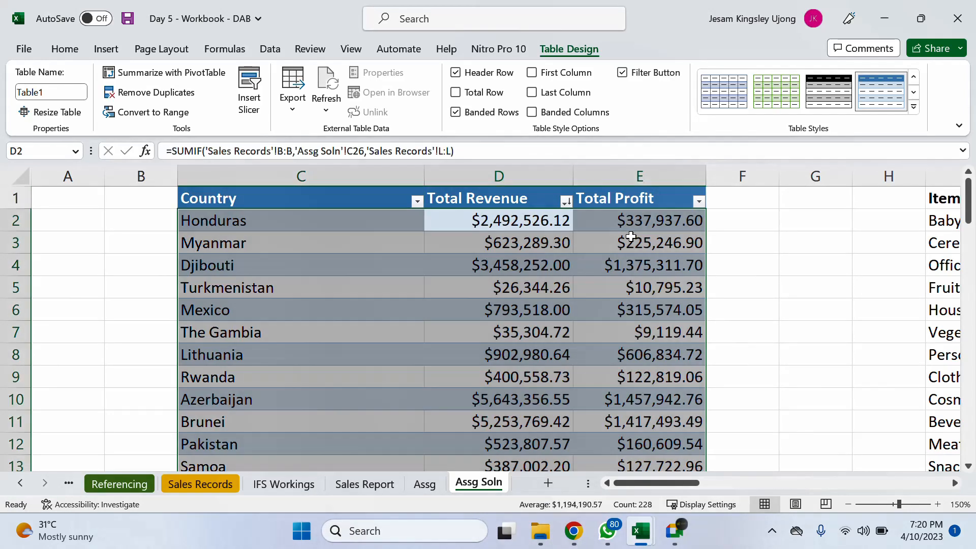
key(ctrl+z)
click(592, 225)
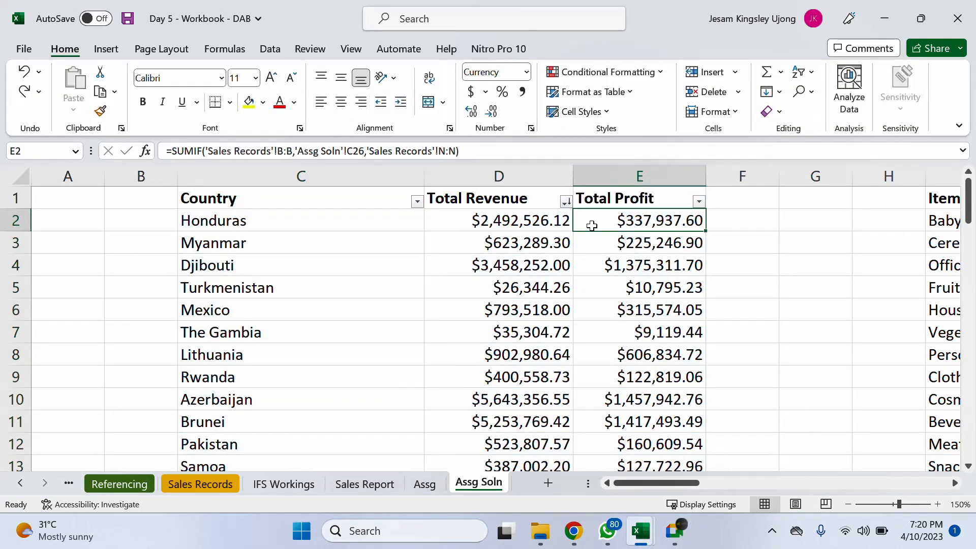
key(ctrl+y)
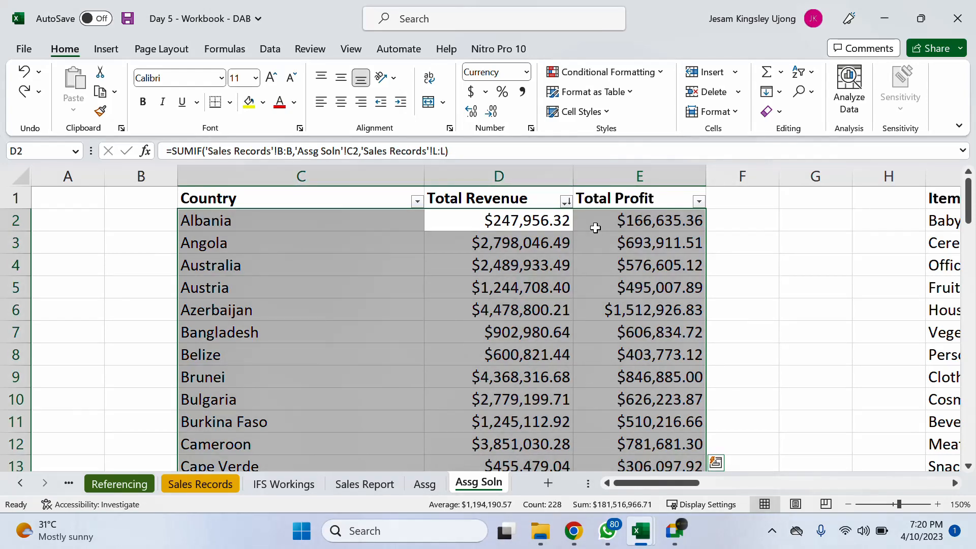
key(ctrl+z)
Remove the filter from the Country, Total Revenue and Total Profit headers.
click(609, 226)
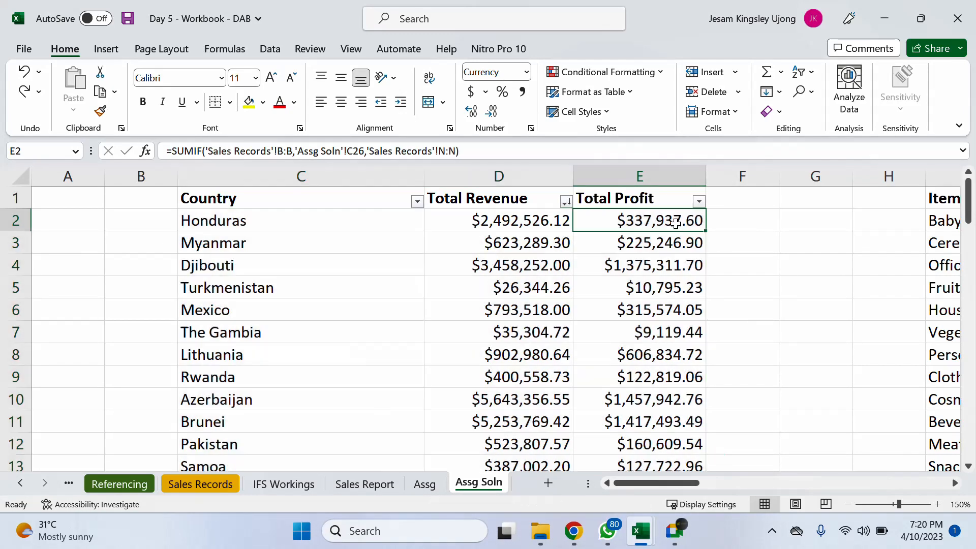
click(519, 229)
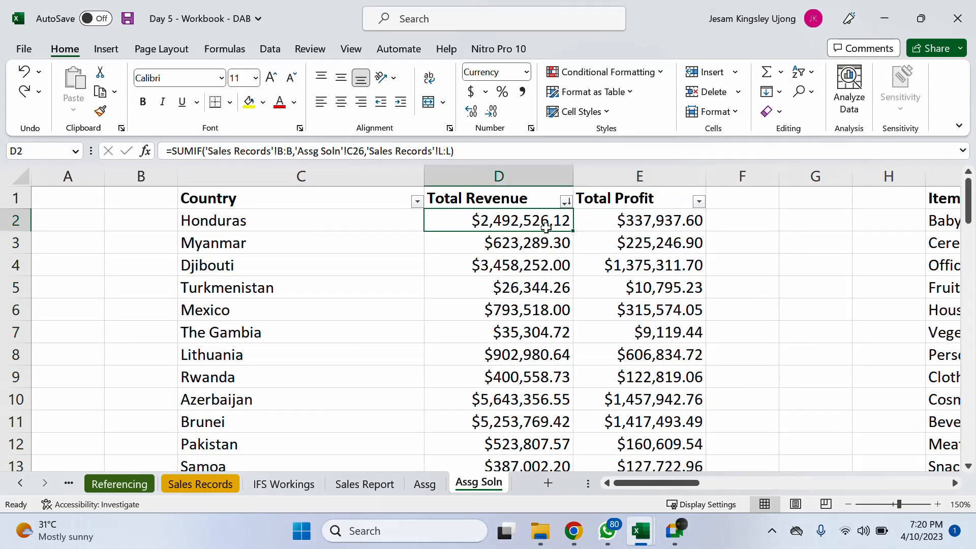
key(ctrl+shift+l)
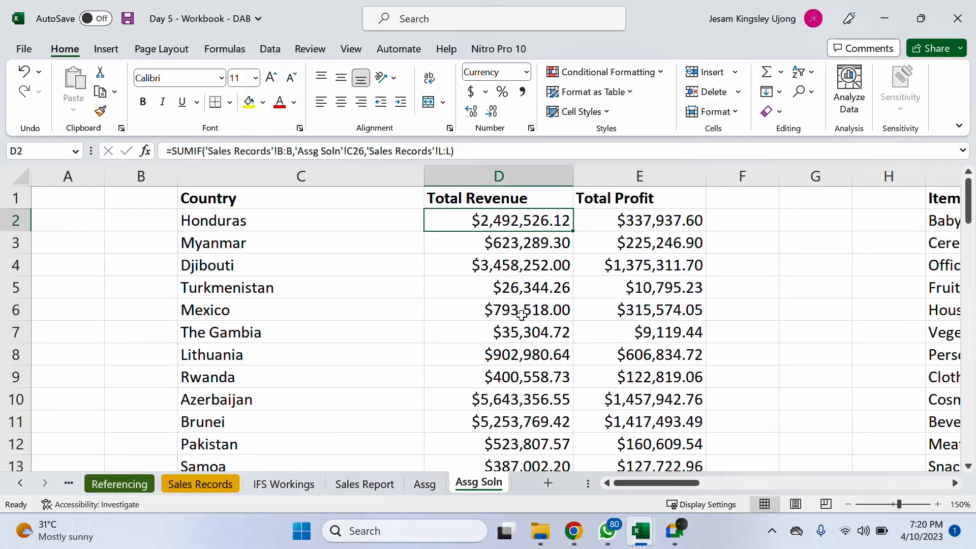
Add a filter to the Item Type and No. of Items Sold list and autofit columns I and J.
drag(692, 483, 728, 485)
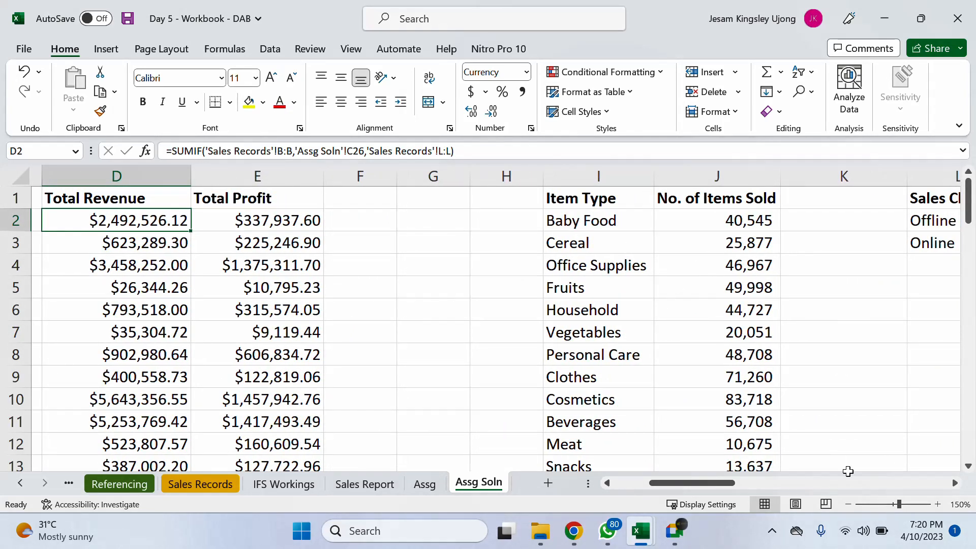
click(955, 483)
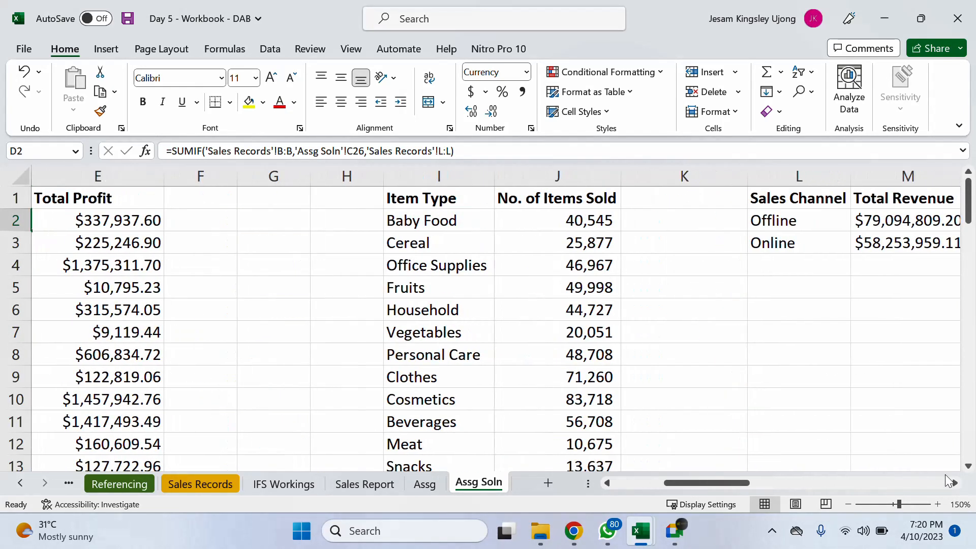
click(436, 178)
click(429, 198)
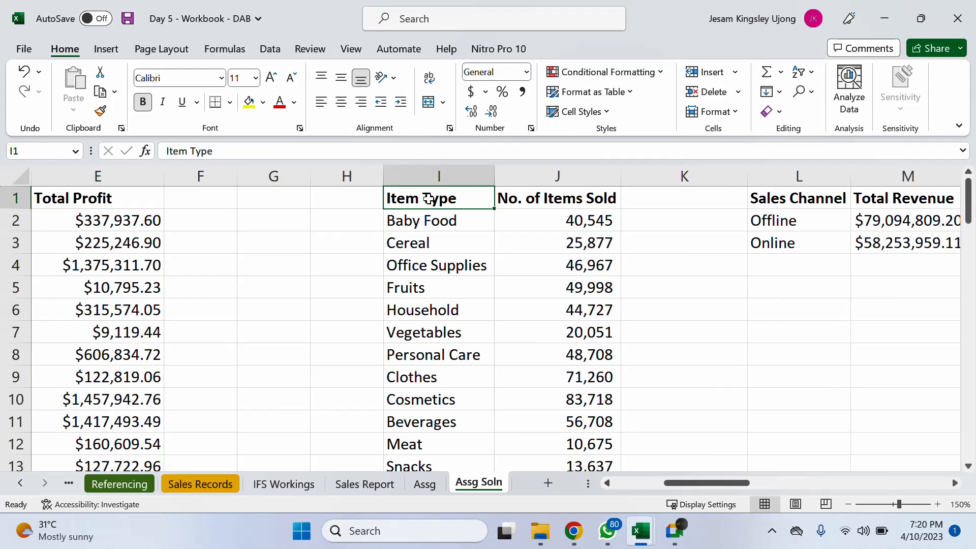
key(ctrl+shift+l)
drag(437, 175, 622, 174)
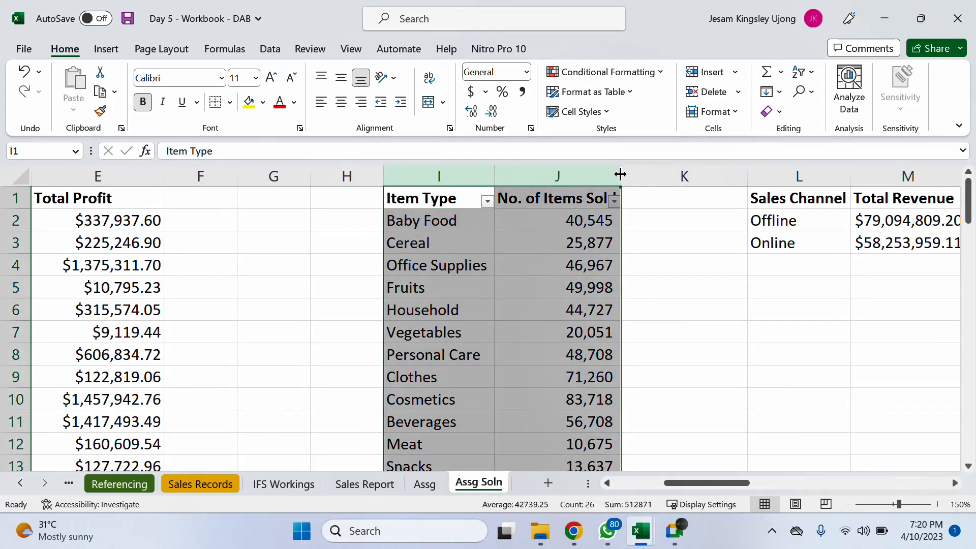
double_click(620, 175)
click(514, 199)
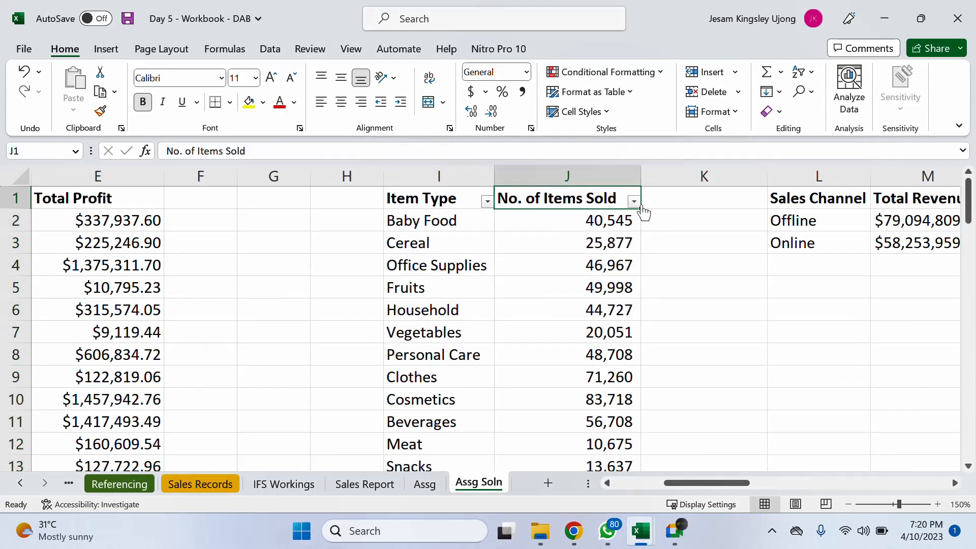
Sort the item list by No. of Items Sold from largest to smallest.
scroll(430, 190, down, 1)
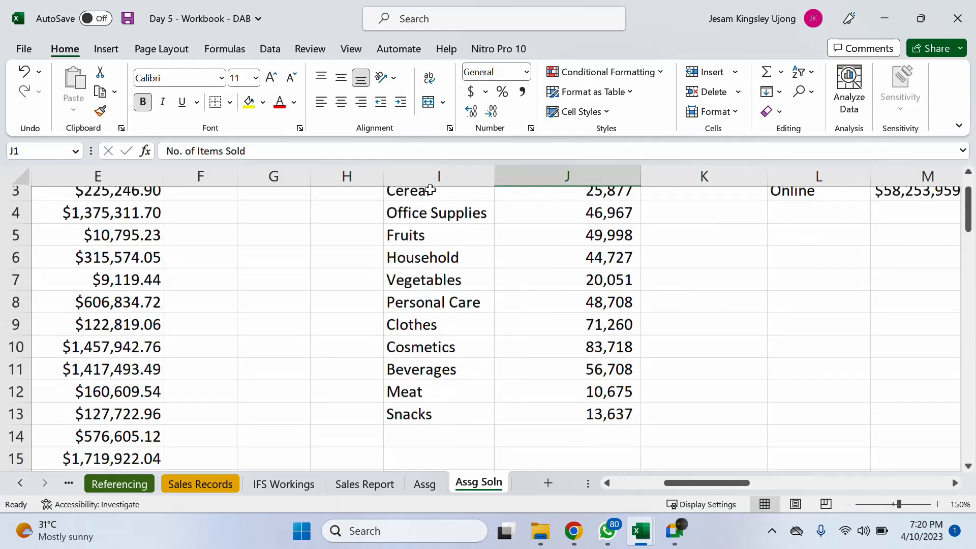
scroll(567, 205, down, 1)
scroll(566, 205, up, 3)
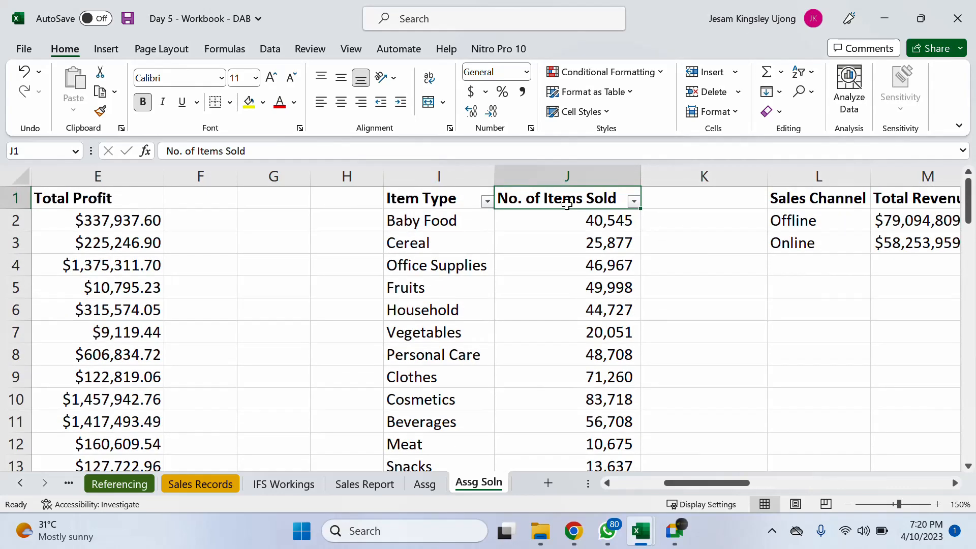
click(634, 202)
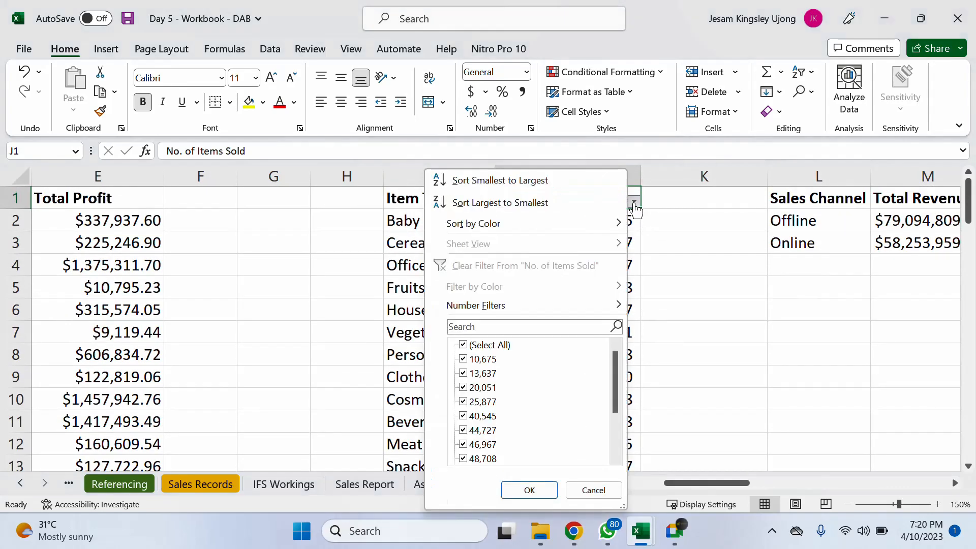
click(540, 204)
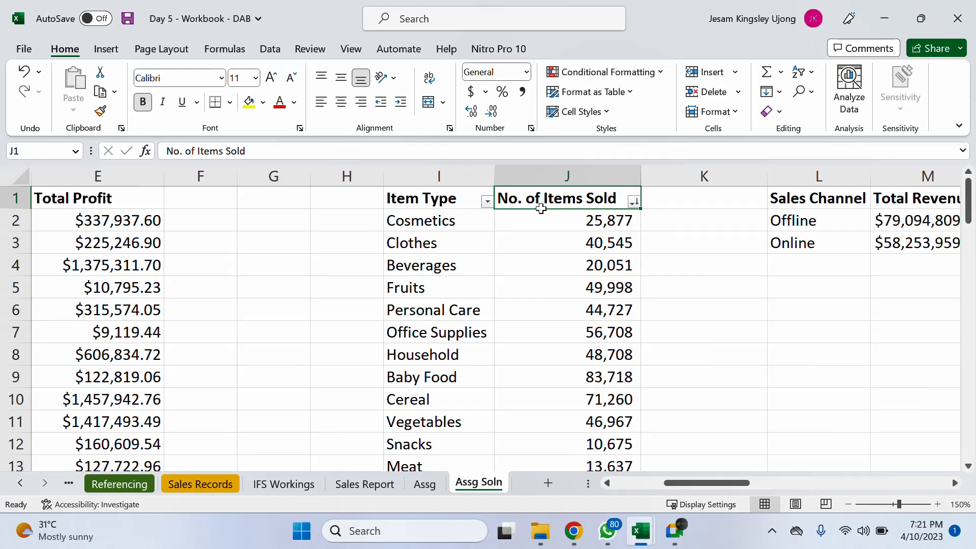
Close Day 5 - Workbook - DAB without saving its changes, and close the Book1 workbook too.
click(567, 239)
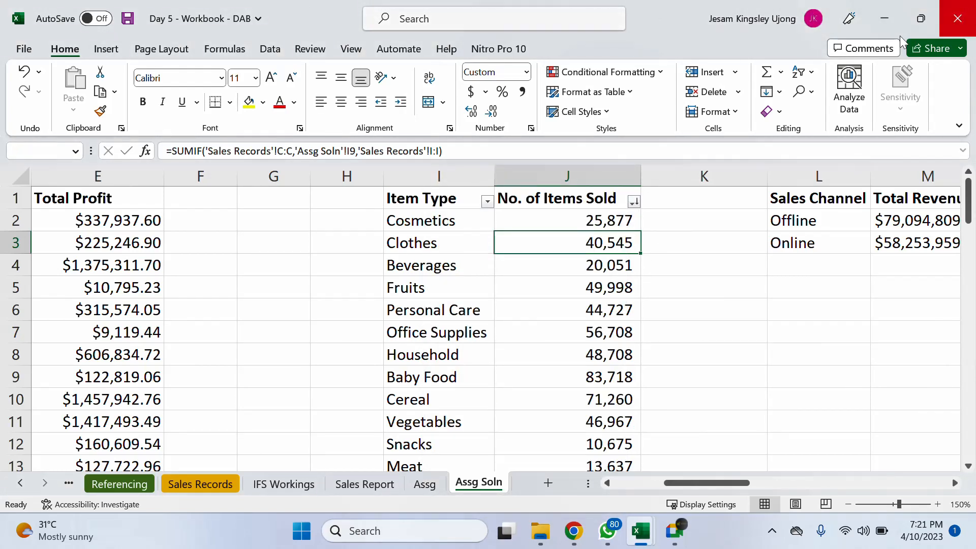
click(488, 298)
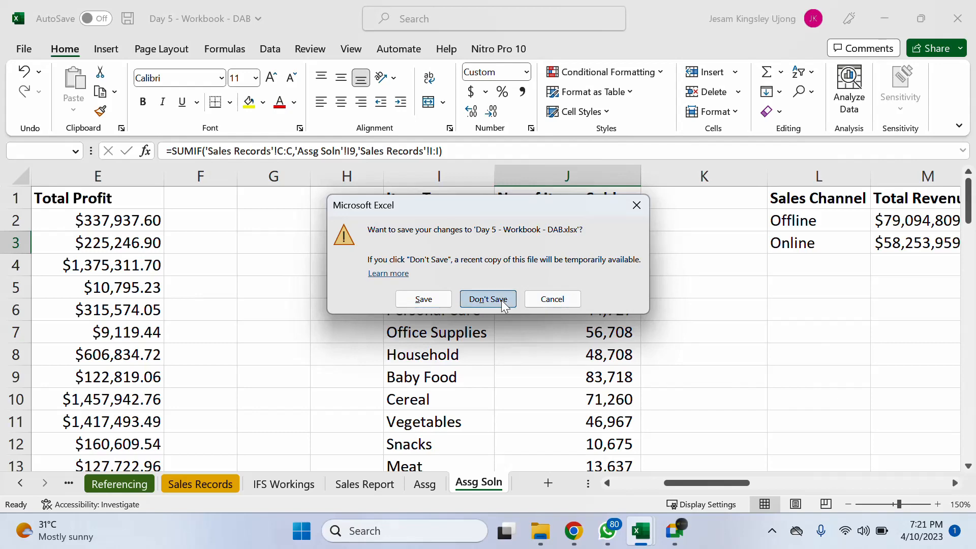
click(958, 18)
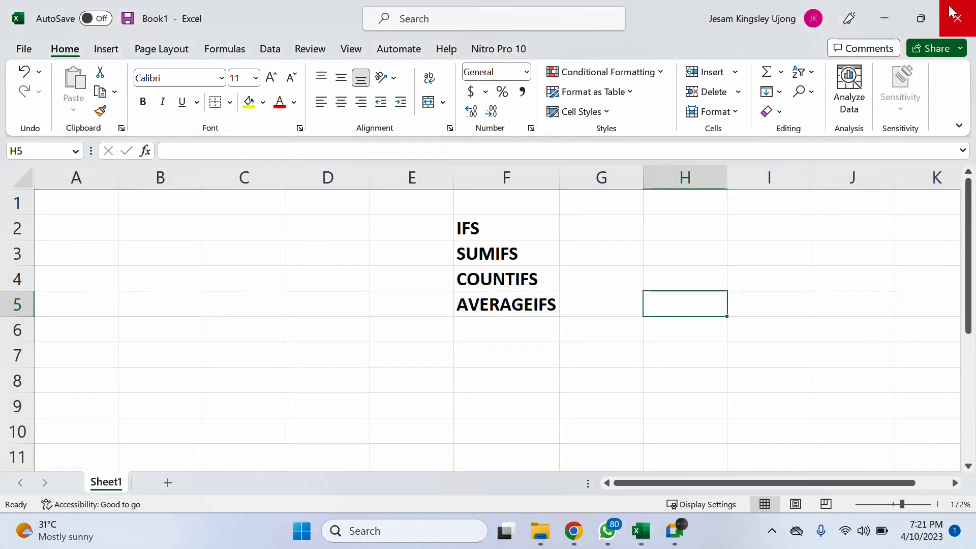
click(524, 402)
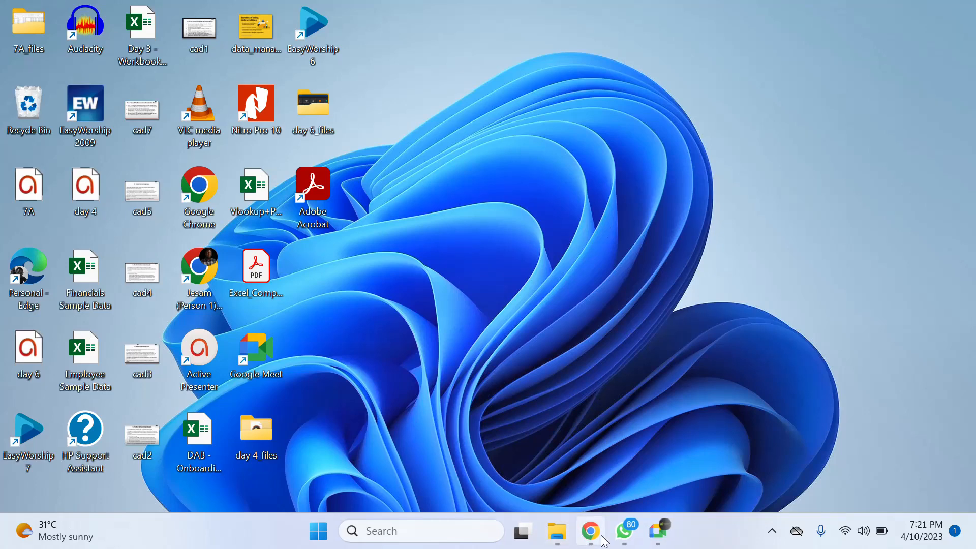
Start Excel again from the desktop in a maximized window and create a blank workbook.
click(563, 539)
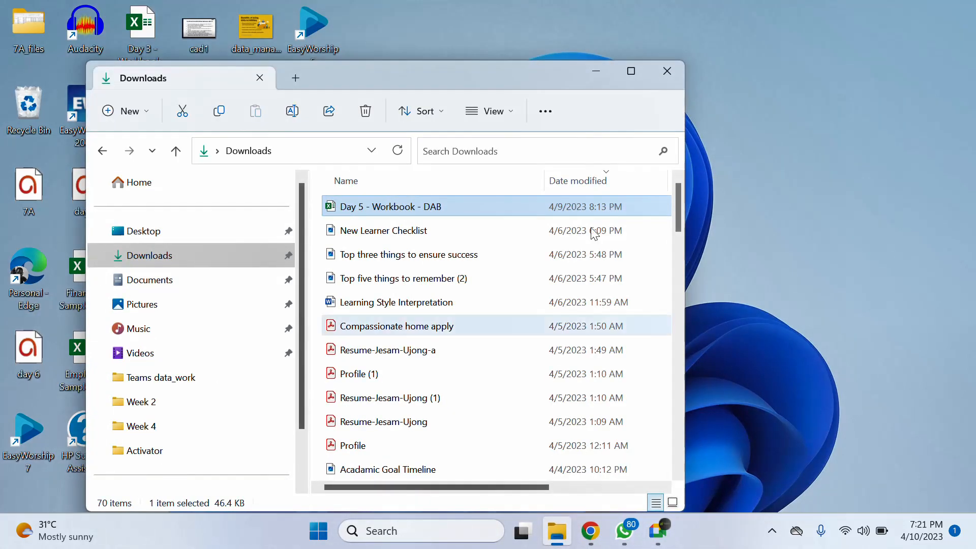
click(660, 75)
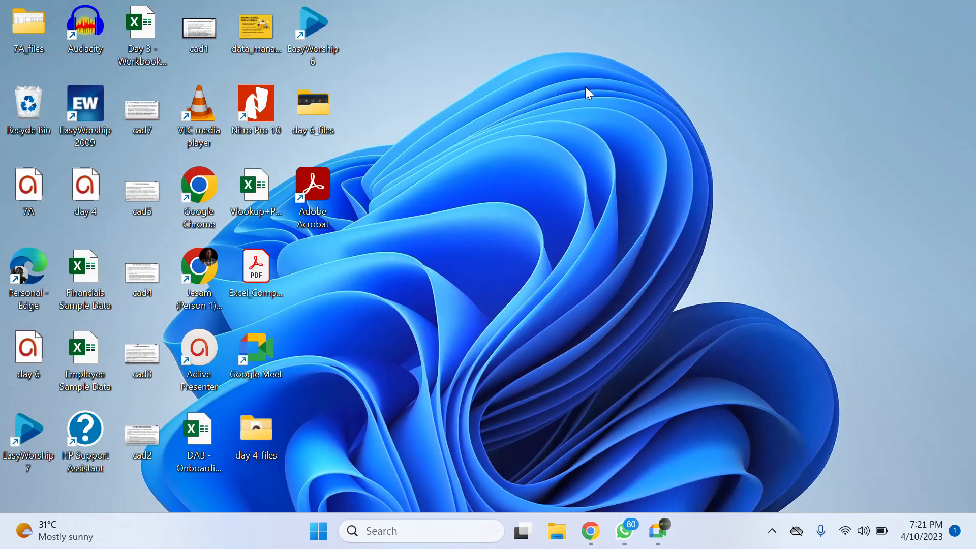
key(super)
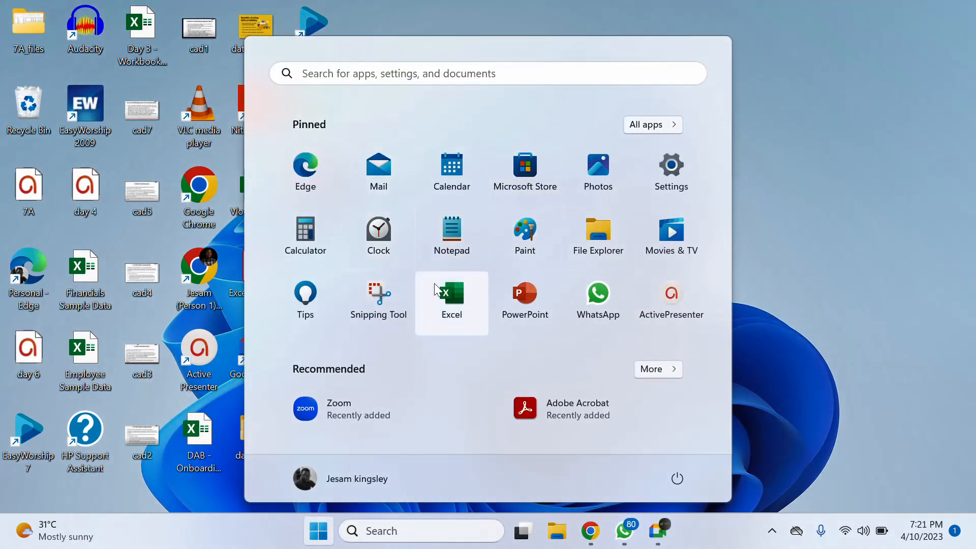
click(435, 289)
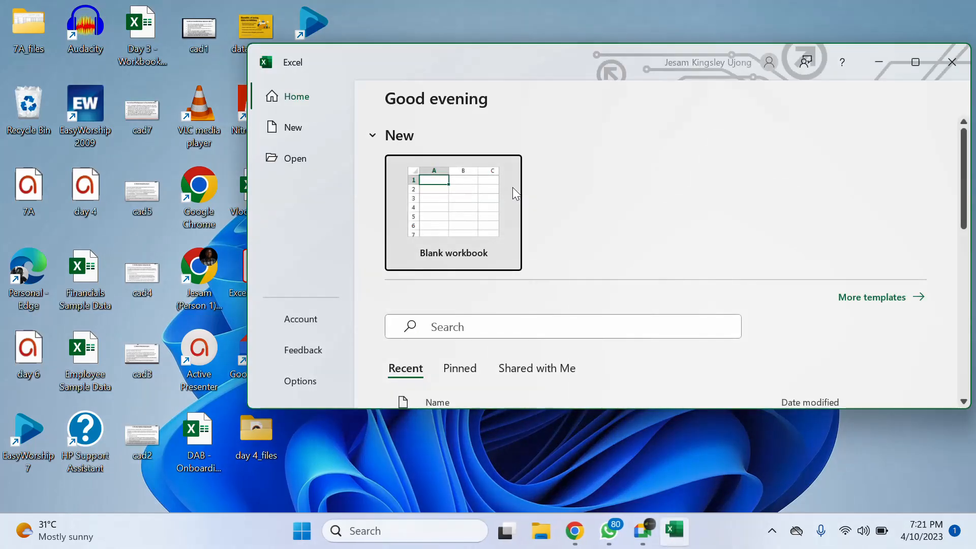
click(915, 62)
click(227, 168)
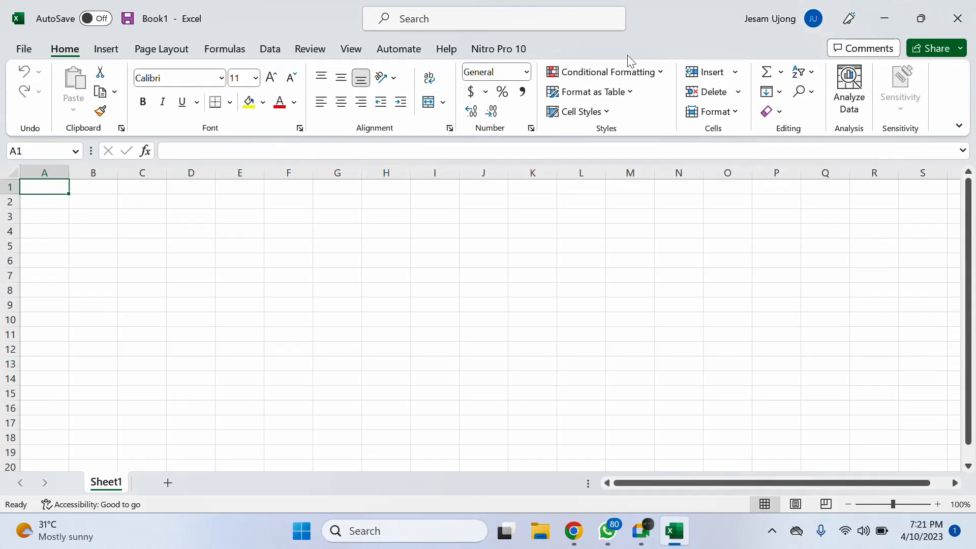
Reopen the saved Day 5 - Workbook - DAB file from the Downloads folder's recent files.
click(25, 49)
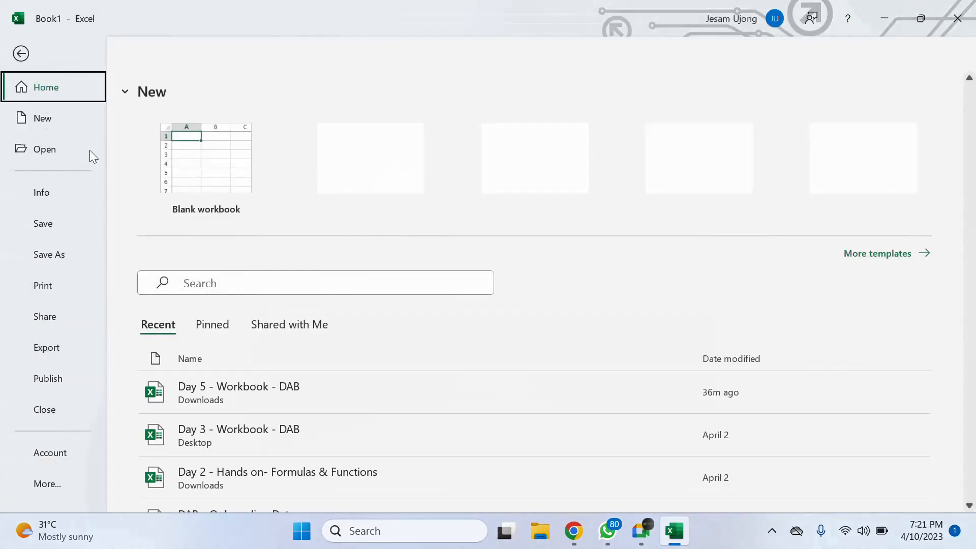
click(53, 149)
click(520, 263)
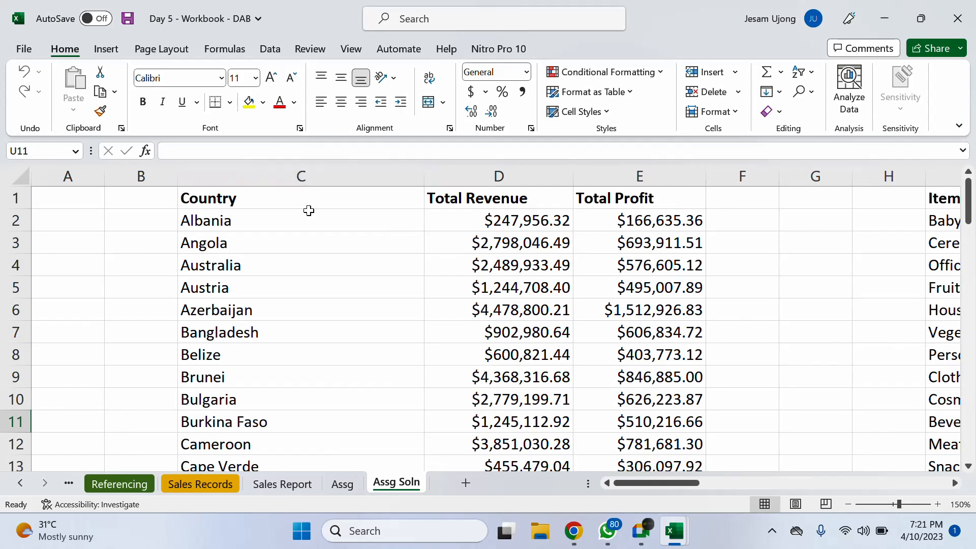
Add a filter to the country list headers on Assg Soln and sort by Total Revenue from largest to smallest.
click(322, 191)
key(ctrl+shift+l)
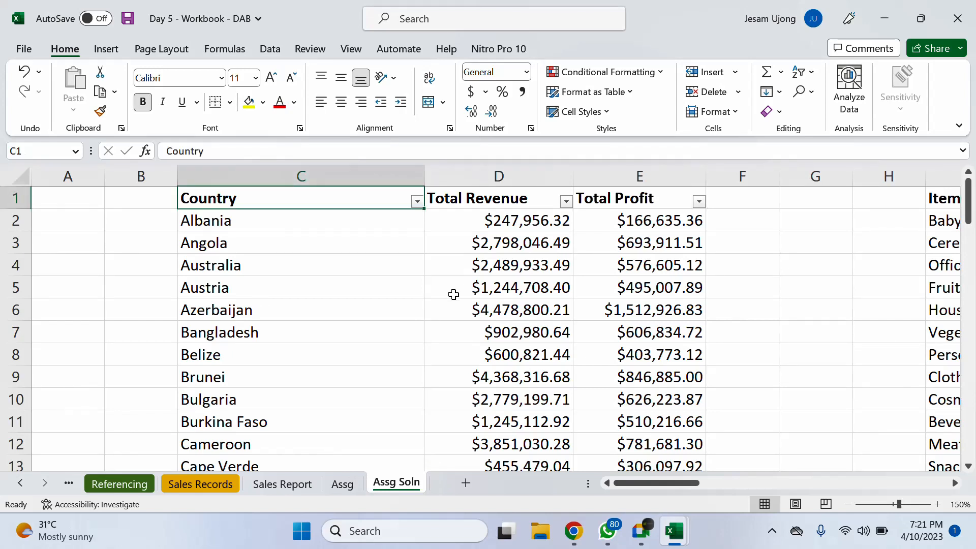
click(565, 201)
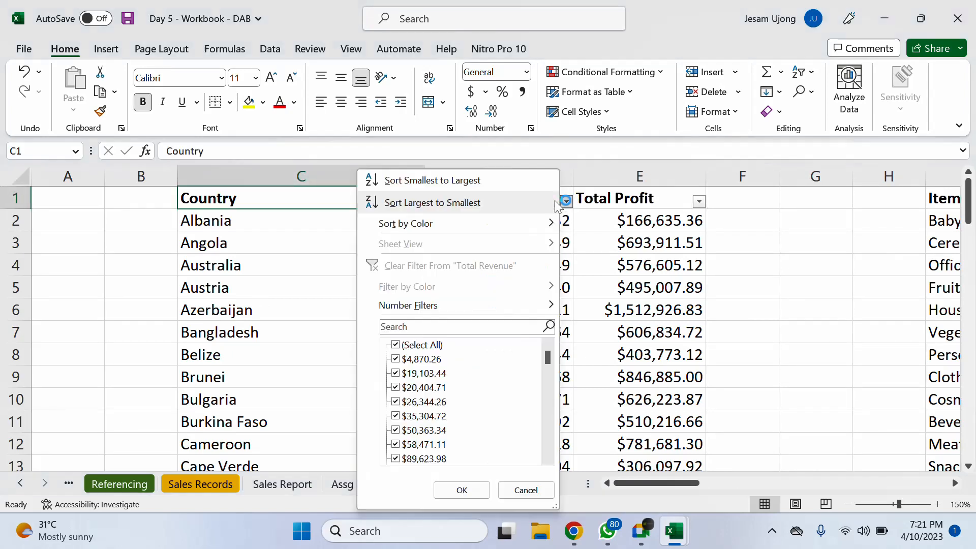
click(454, 204)
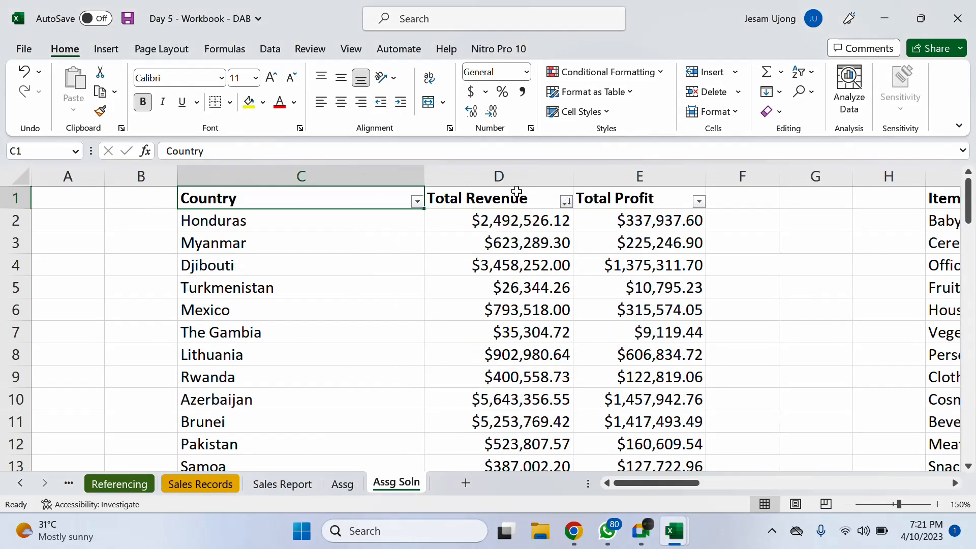
Examine the order and the SUMIF references in the sorted Total Revenue and Total Profit columns.
click(516, 220)
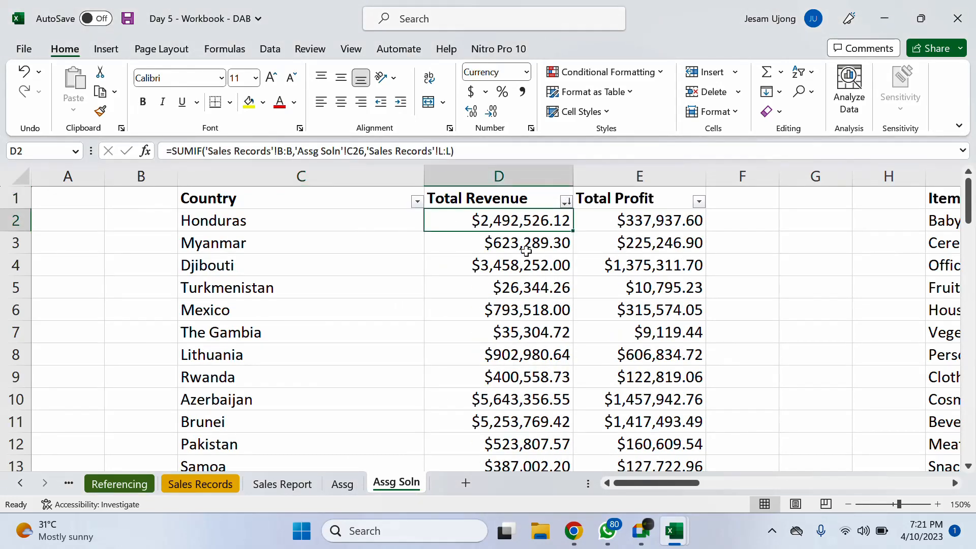
scroll(526, 251, down, 1)
scroll(526, 251, down, 16)
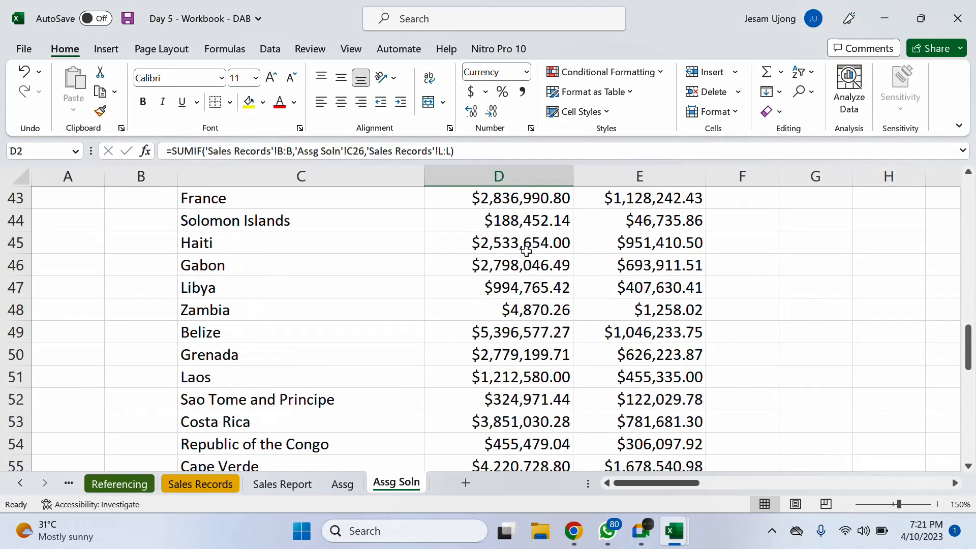
scroll(526, 250, down, 7)
scroll(519, 251, up, 20)
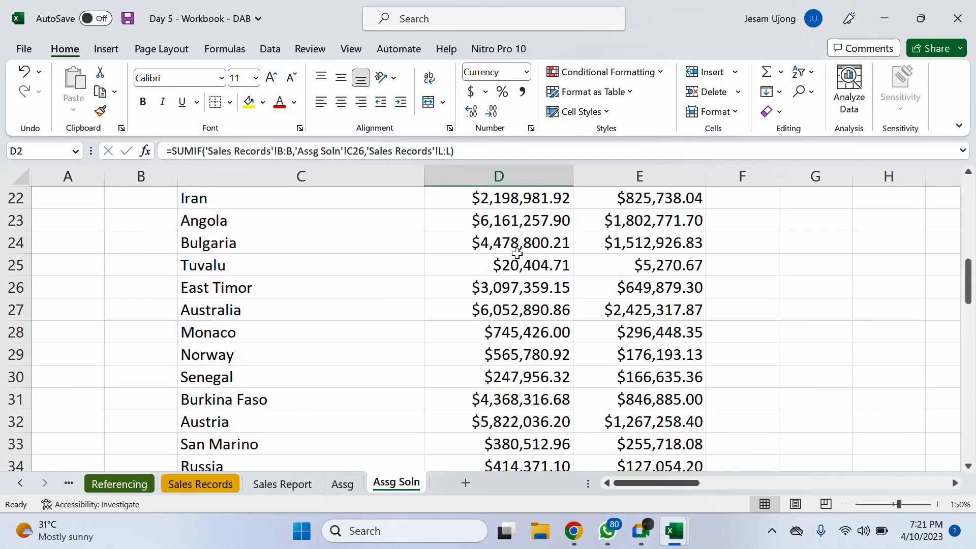
click(649, 237)
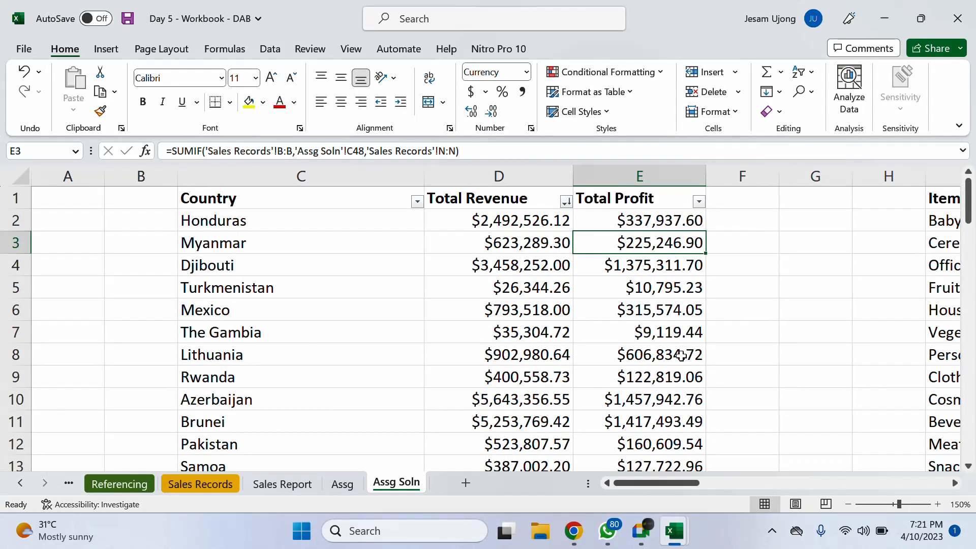
Insert a new sheet directly after Sales Records and name it IFS Workings.
click(208, 481)
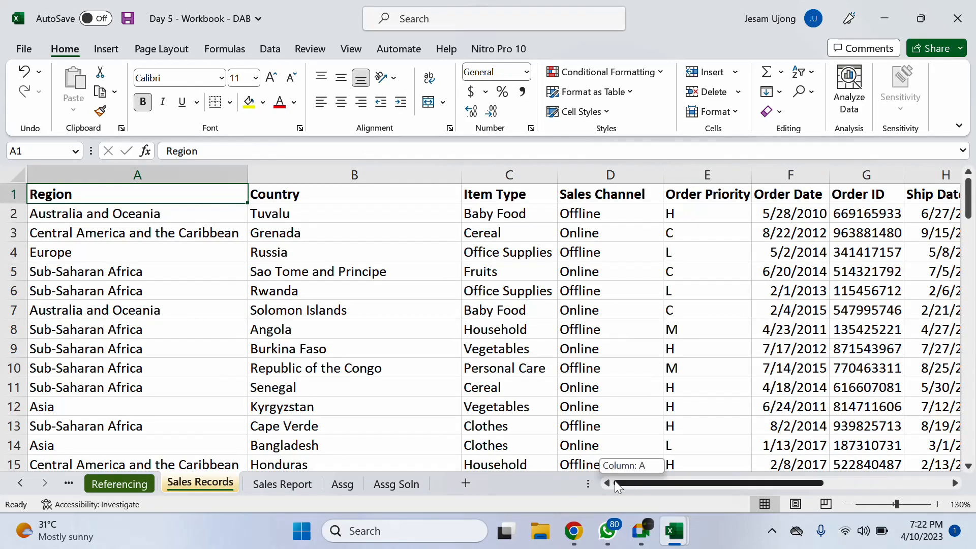
right_click(218, 485)
click(191, 486)
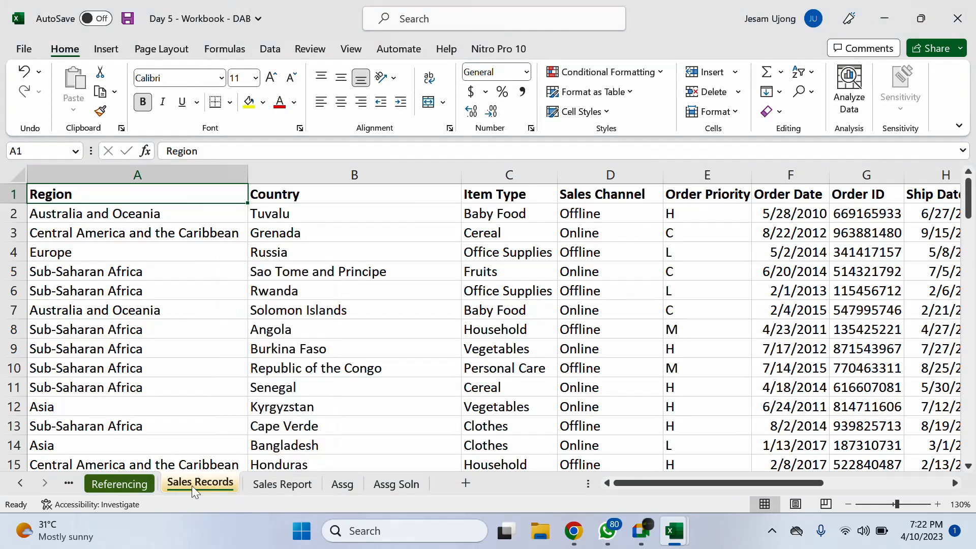
right_click(209, 481)
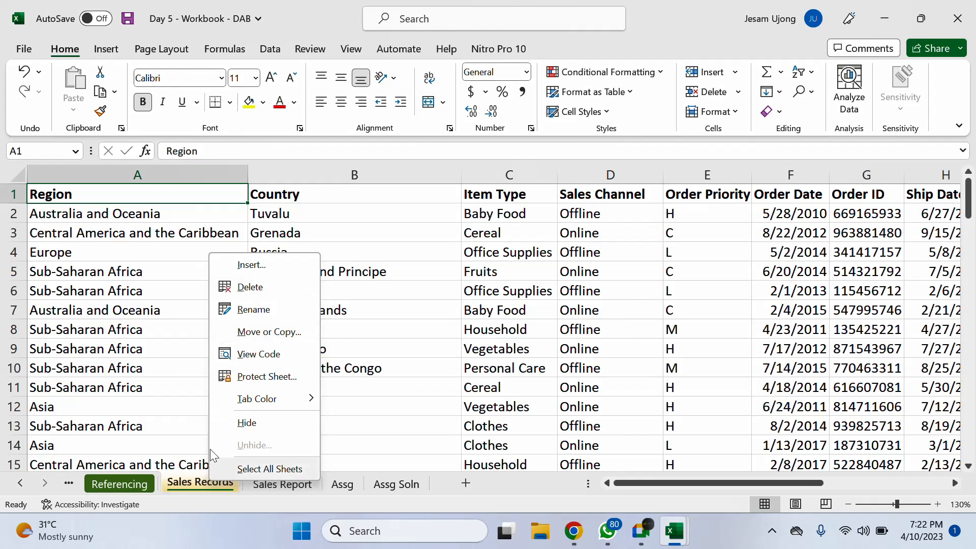
click(215, 492)
click(465, 484)
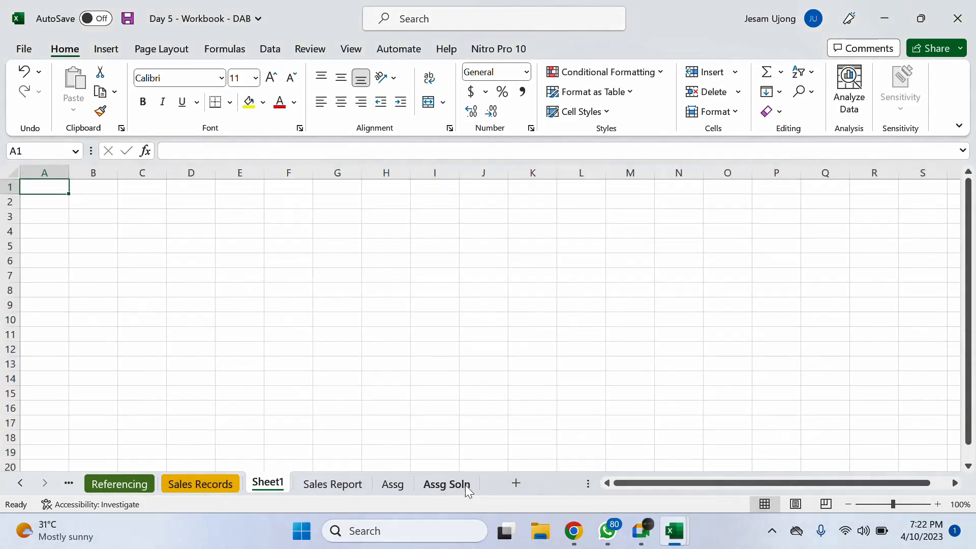
double_click(273, 484)
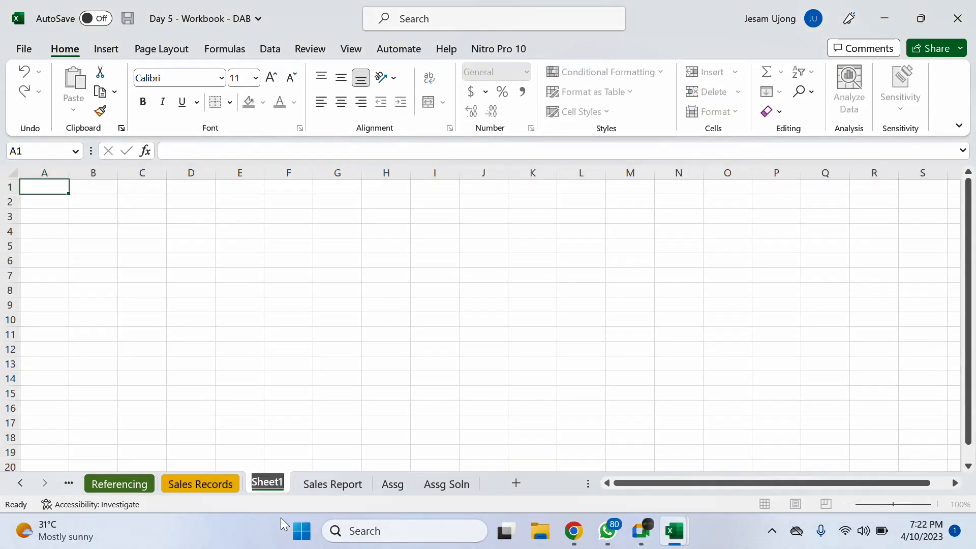
text(IFS Workings)
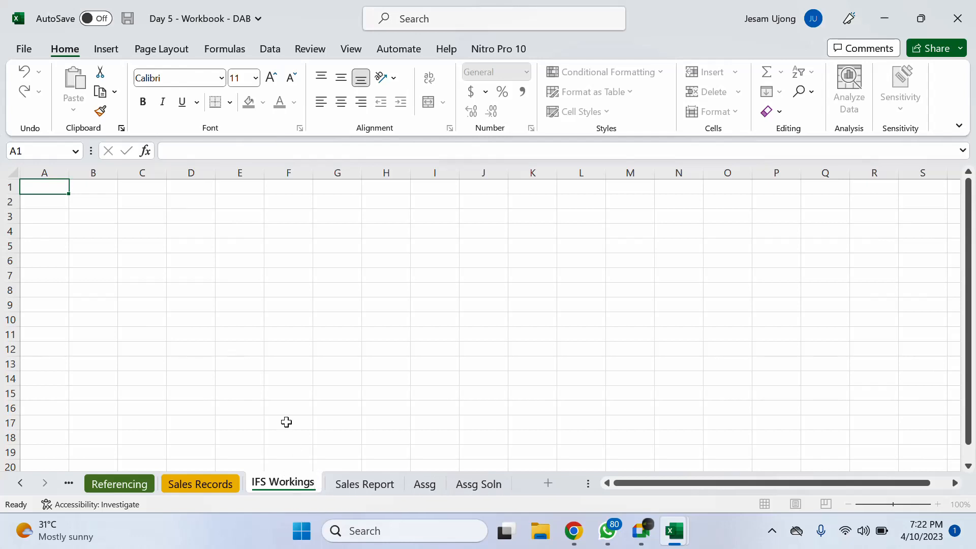
Enter 1 in cell B2 and Region in cell C2 of the IFS Workings sheet.
click(212, 279)
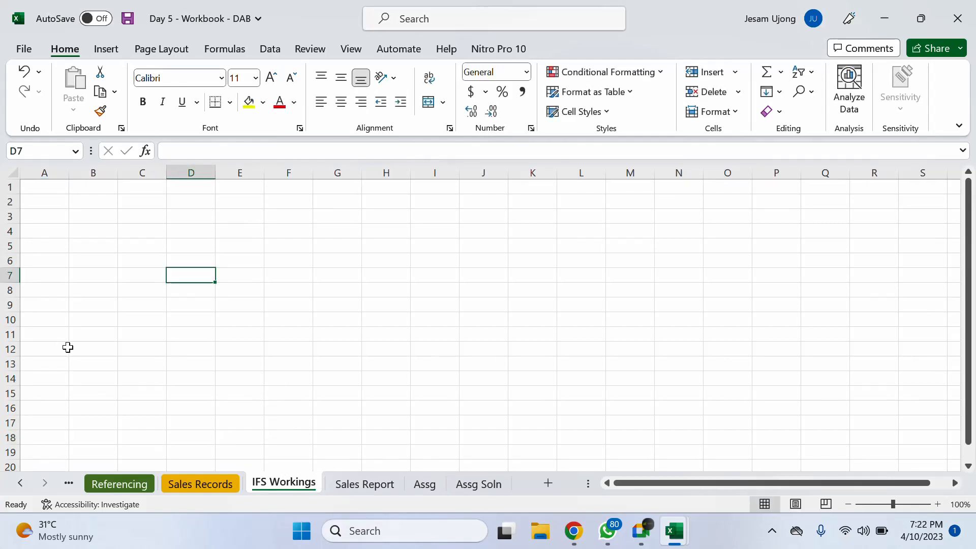
click(51, 213)
click(117, 206)
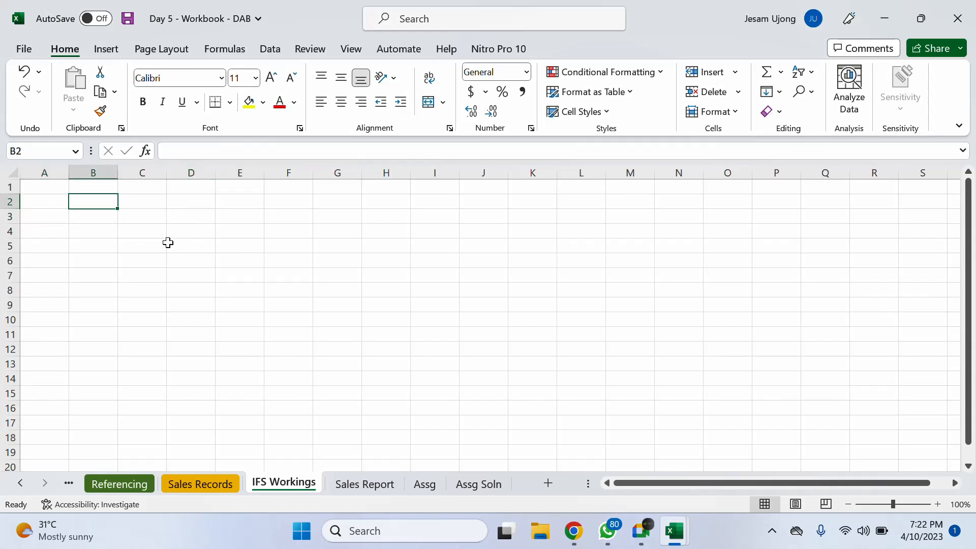
text(1.)
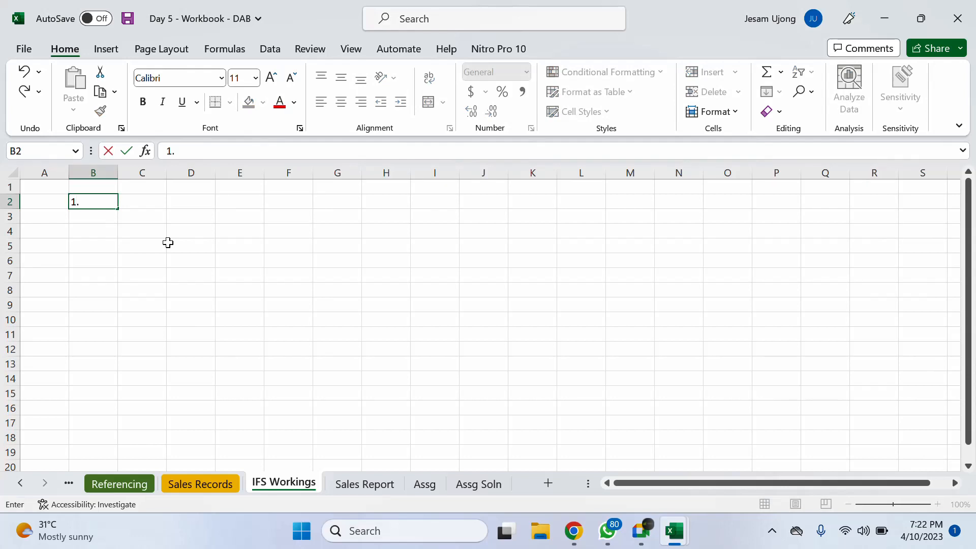
key(Tab)
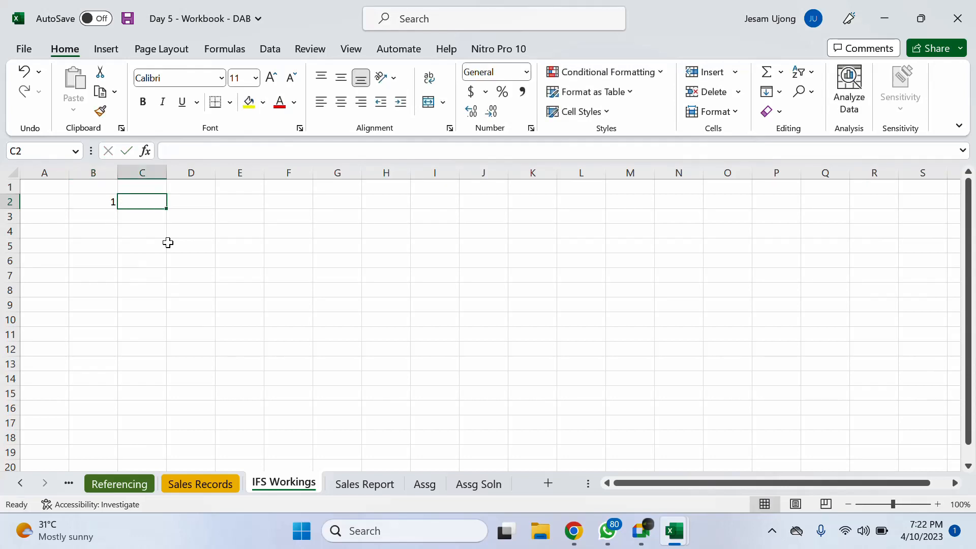
text(Region)
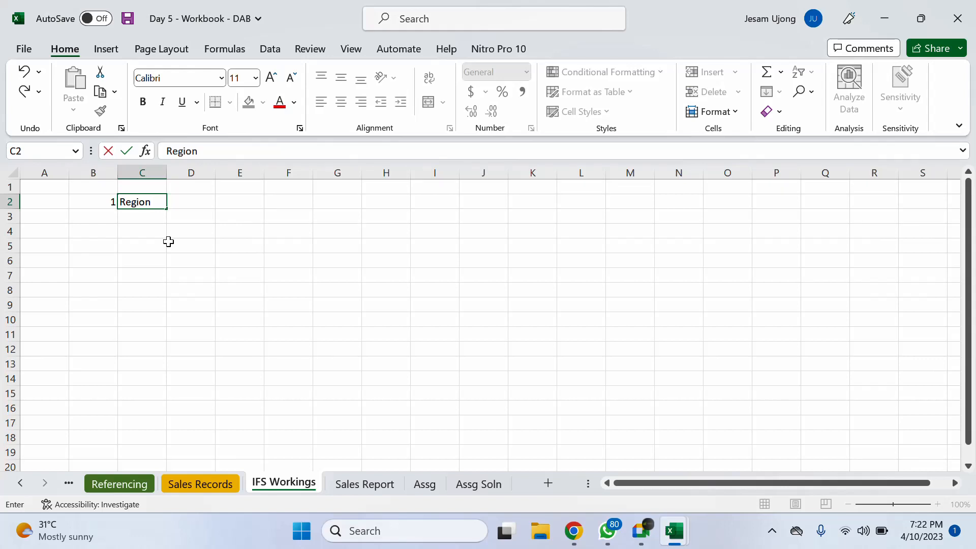
key(Return)
click(149, 223)
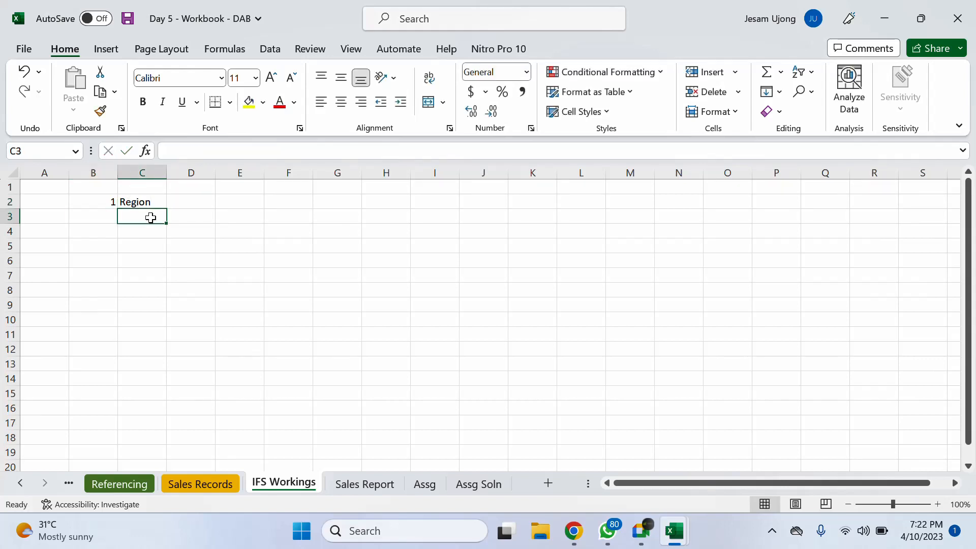
Copy the headers Region through Order Priority (A1:E1) from Sales Records and paste them transposed at C2 on IFS Workings.
click(209, 483)
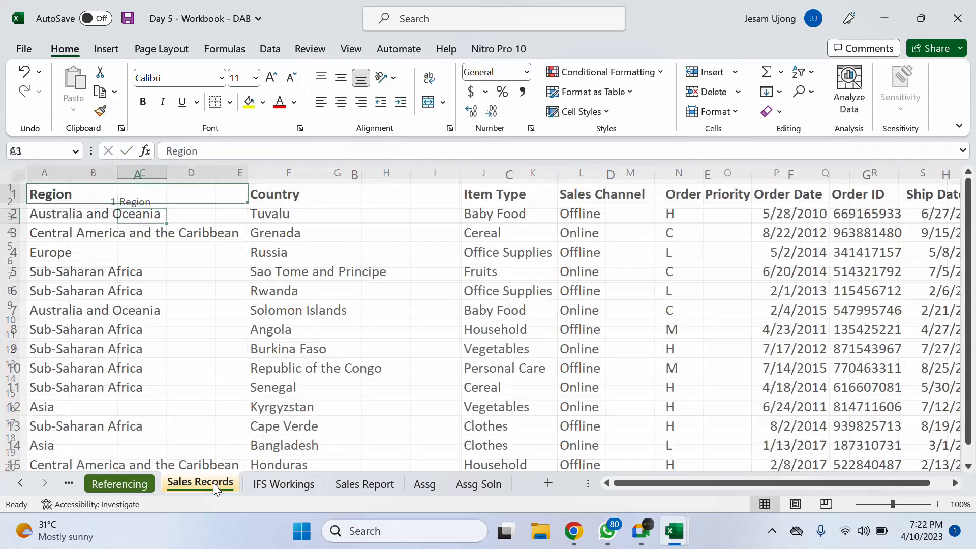
drag(84, 195, 724, 194)
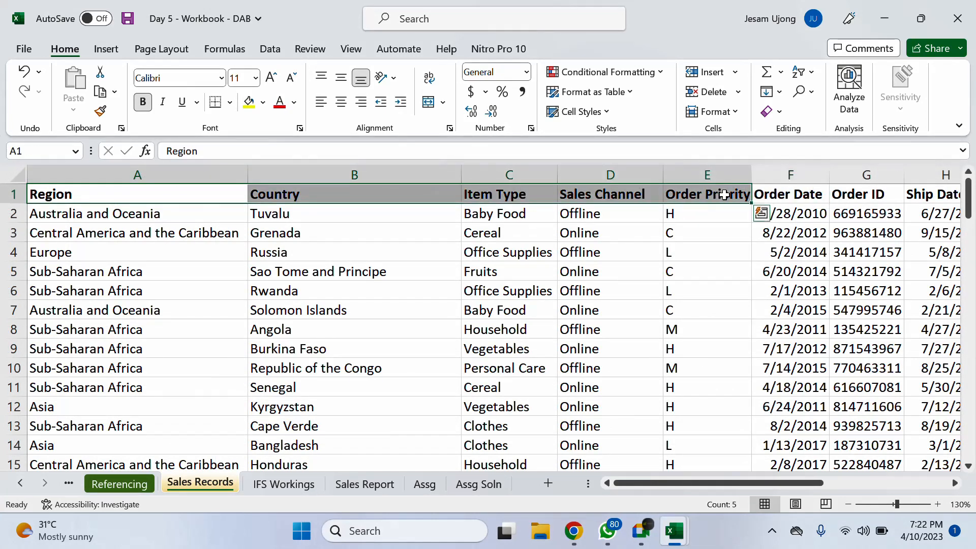
key(ctrl+c)
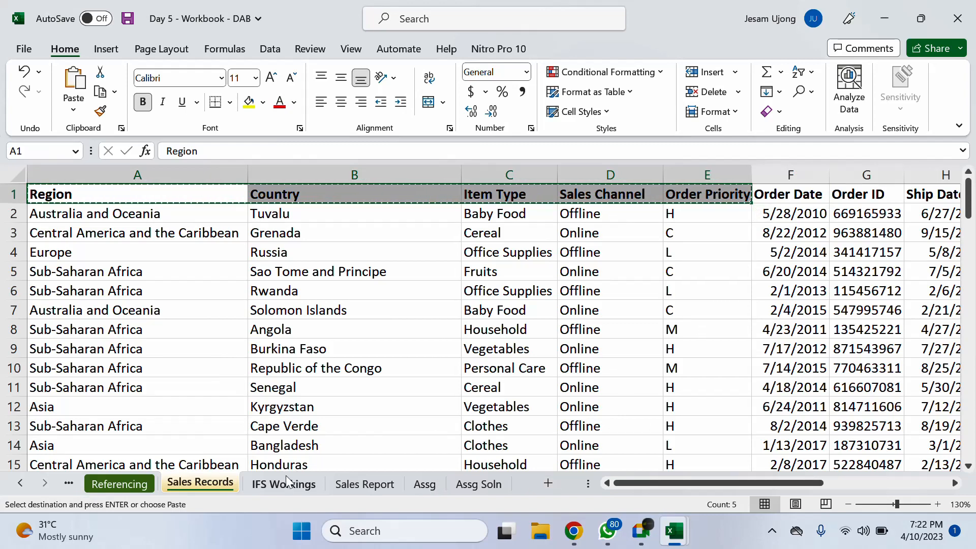
click(284, 483)
click(135, 202)
right_click(135, 202)
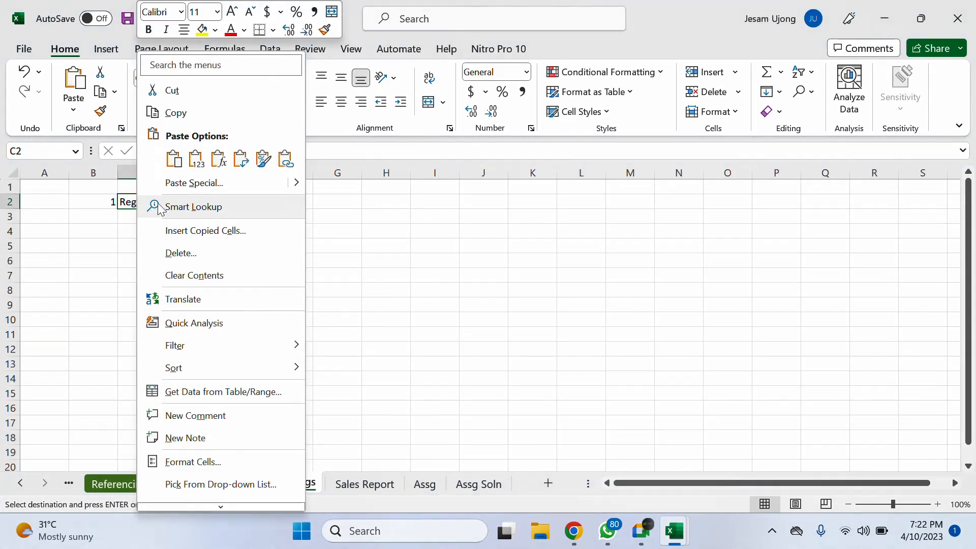
click(240, 159)
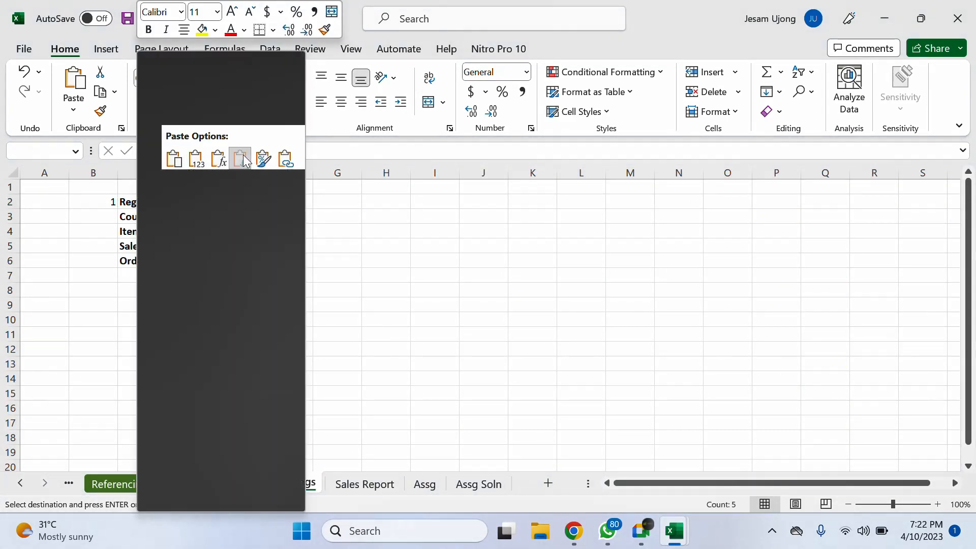
Number the five headers 1 to 5 by filling B2 down to B6 as a series.
click(115, 202)
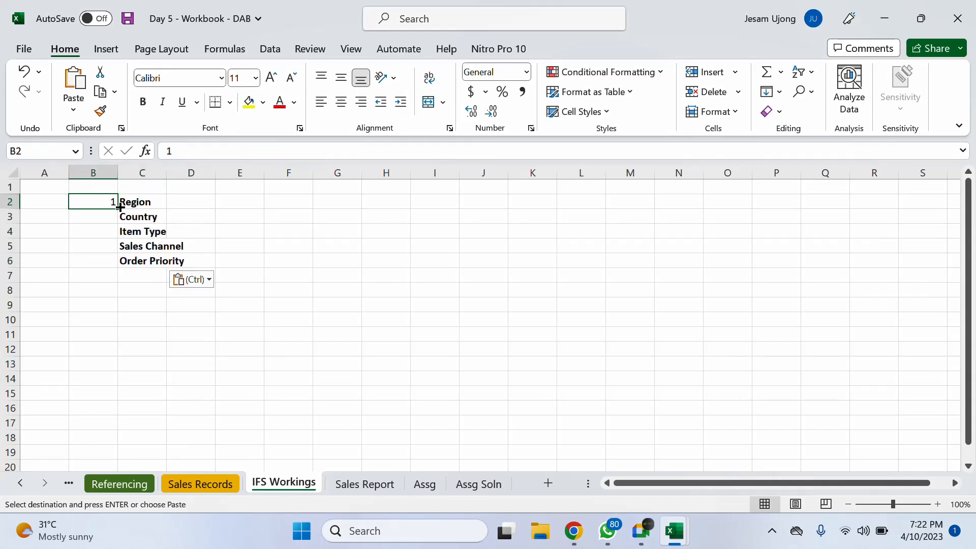
drag(120, 207, 122, 265)
click(138, 278)
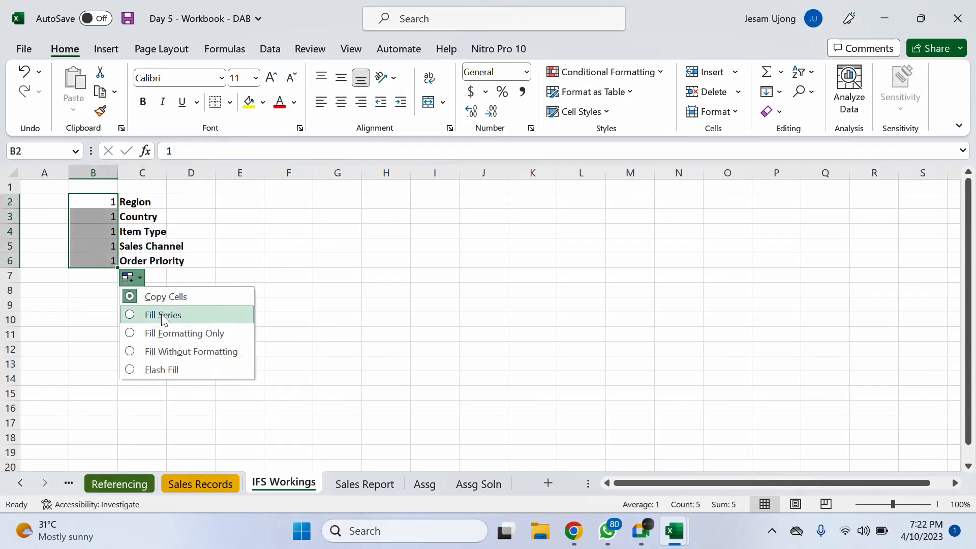
click(163, 315)
click(411, 291)
Autofit column C to the header names and widen it slightly more.
click(155, 205)
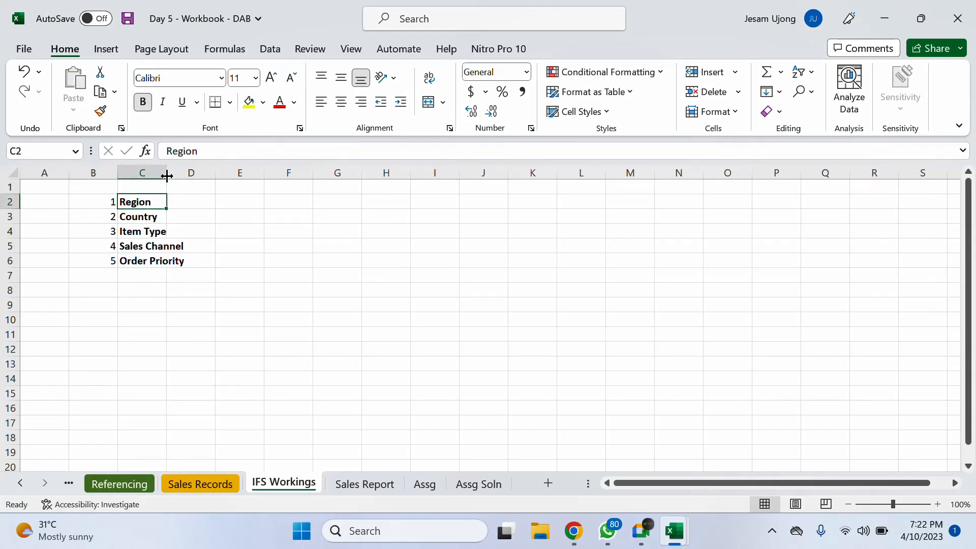
double_click(167, 175)
click(180, 219)
drag(122, 198, 166, 206)
click(207, 211)
click(219, 200)
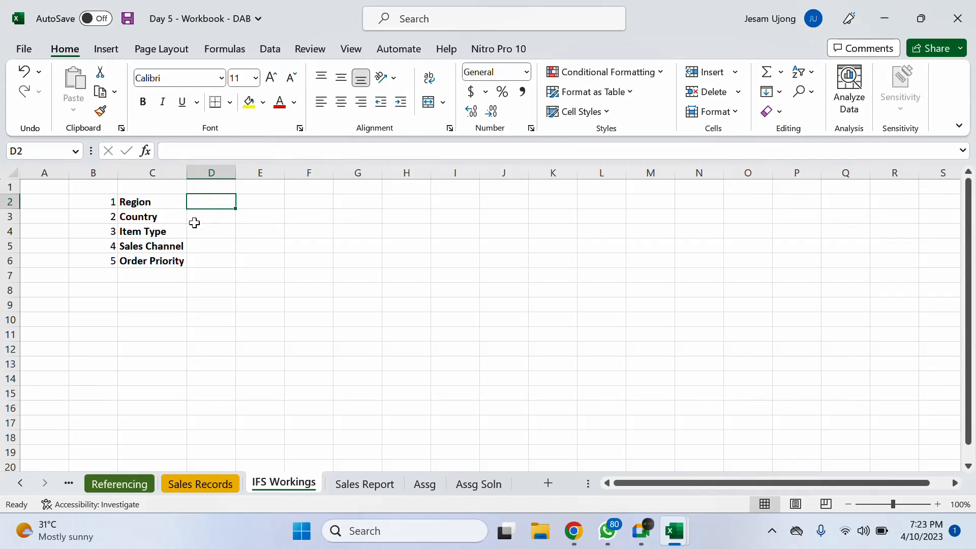
click(173, 232)
drag(182, 175, 191, 175)
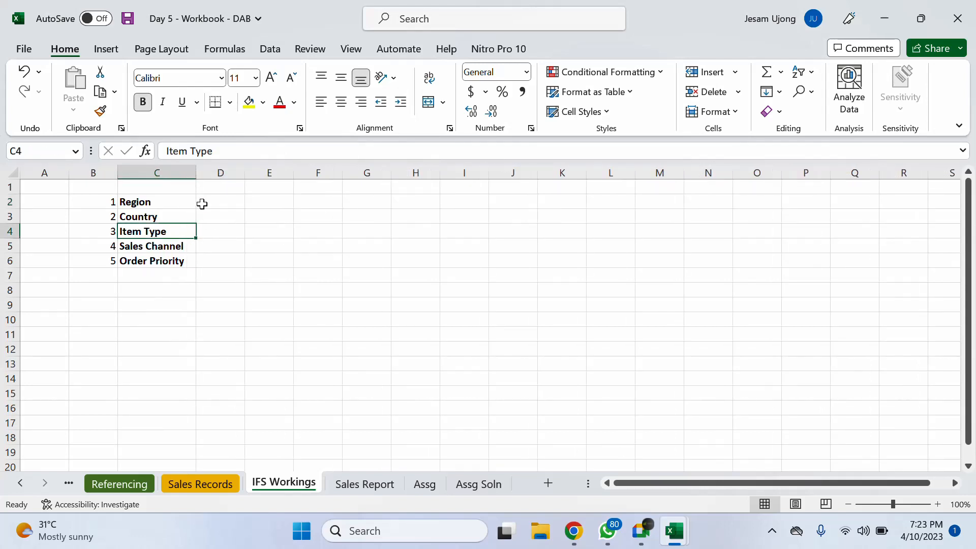
click(316, 272)
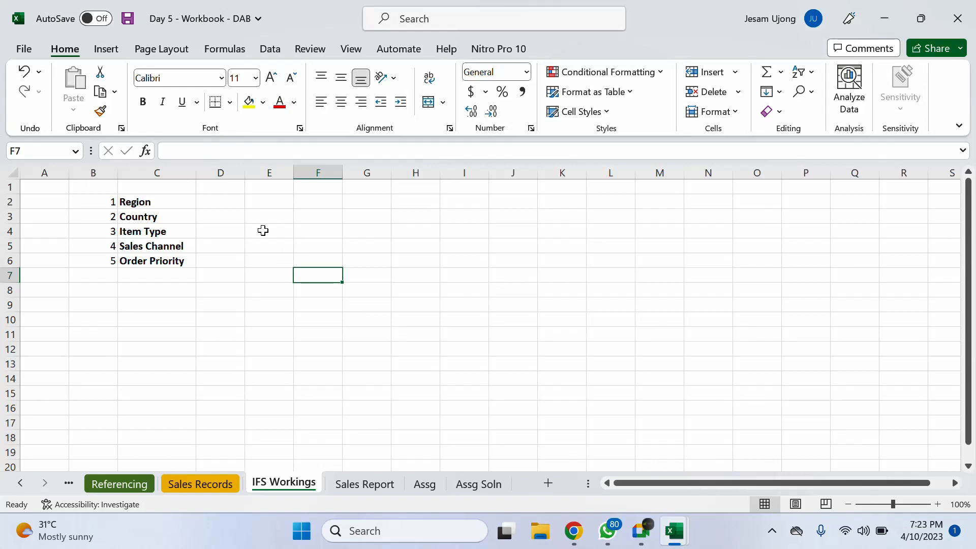
click(272, 215)
click(273, 200)
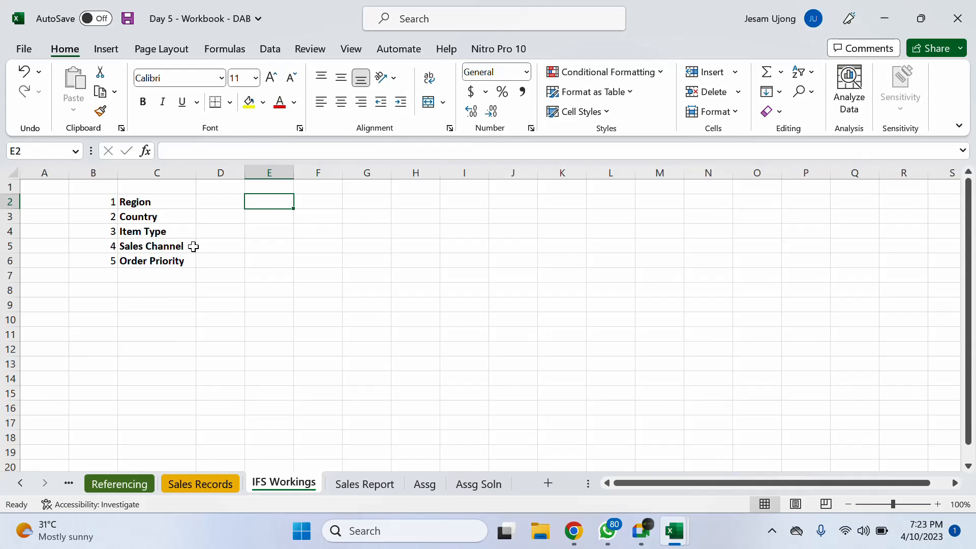
click(213, 487)
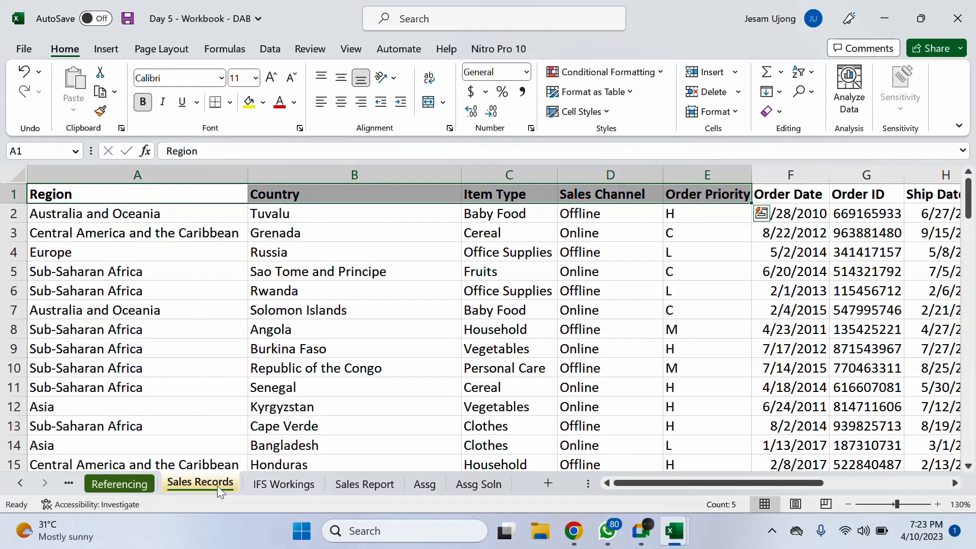
drag(681, 481, 581, 500)
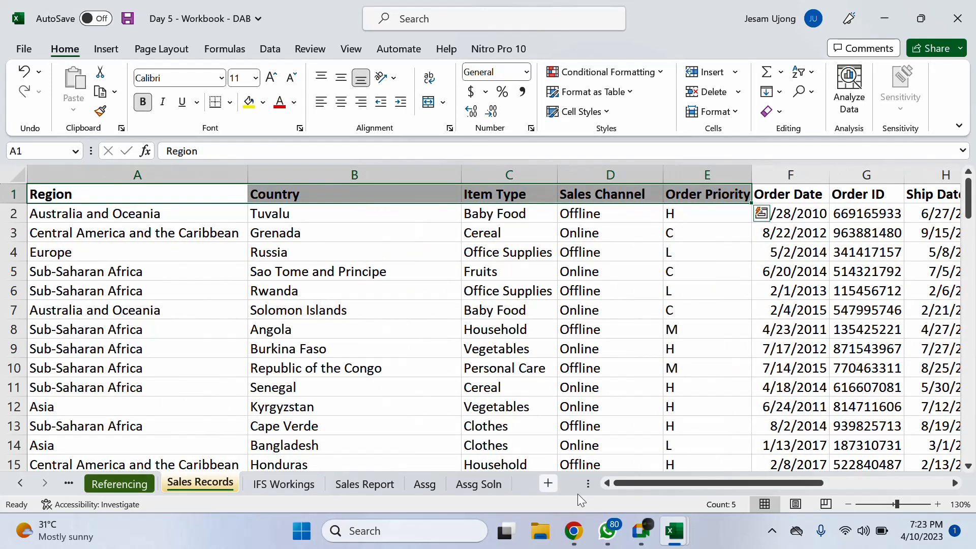
Switch to the Google Meet call to check the participants and return to the Day 5 - Workbook - DAB workbook in Excel.
click(636, 526)
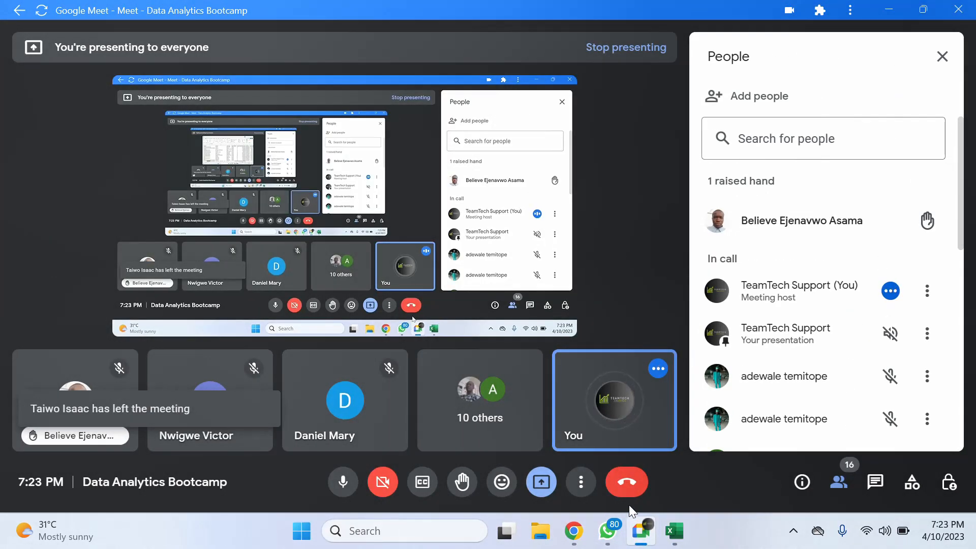
mouse_move(638, 519)
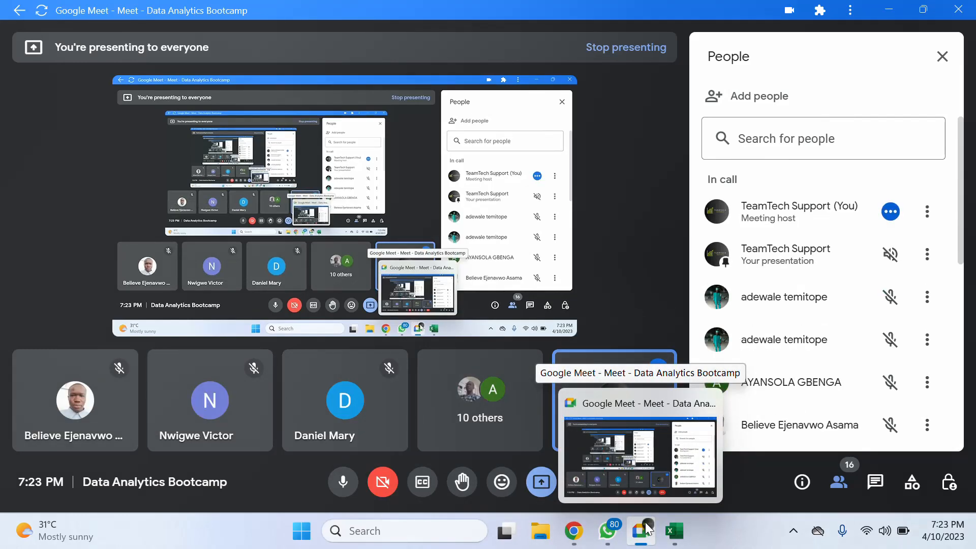
mouse_move(670, 529)
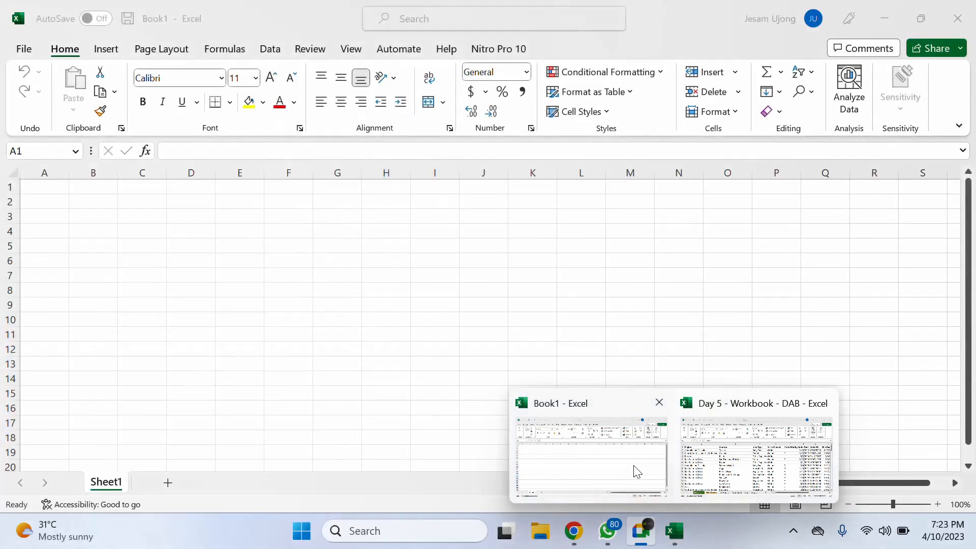
click(731, 457)
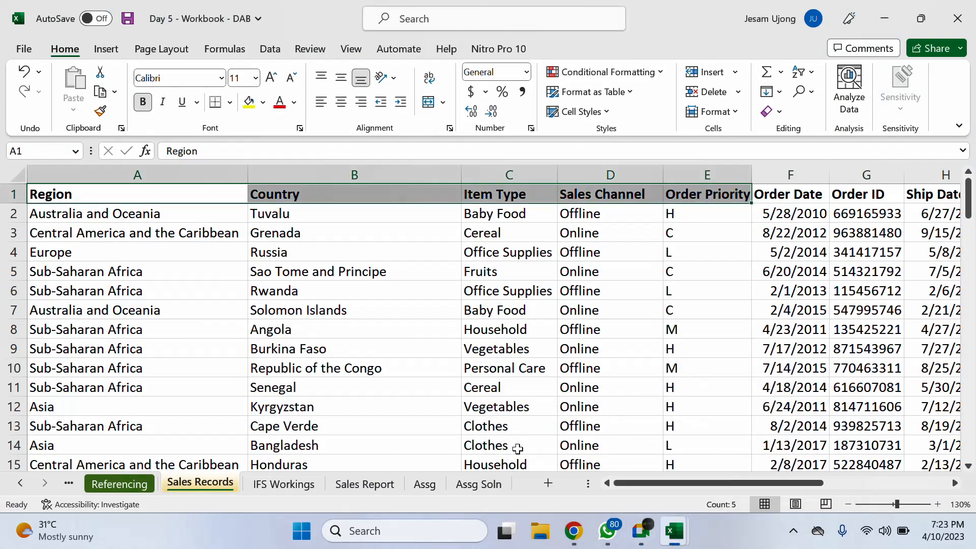
Check the assignment list on the Assg sheet, dismissing the Chrome notification, and go back to the IFS Workings sheet.
click(429, 487)
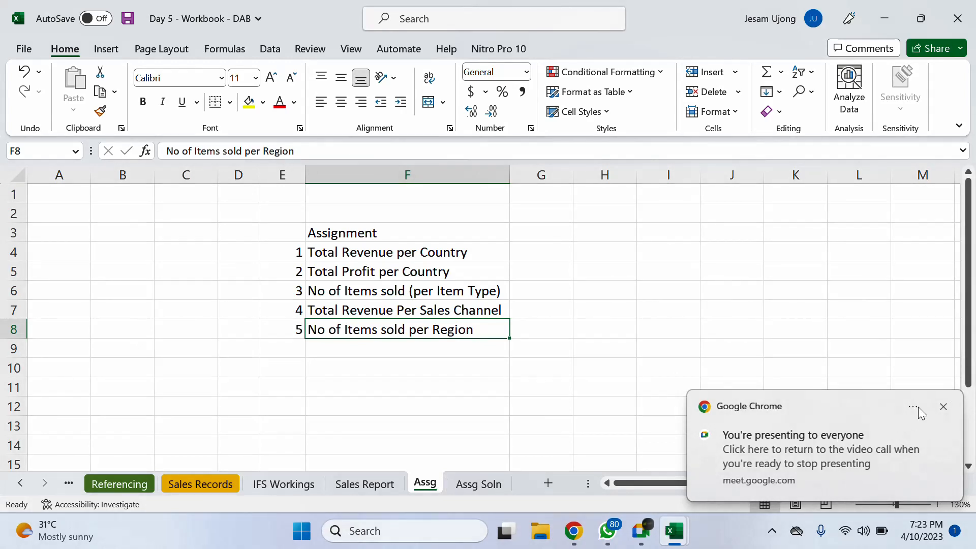
click(942, 407)
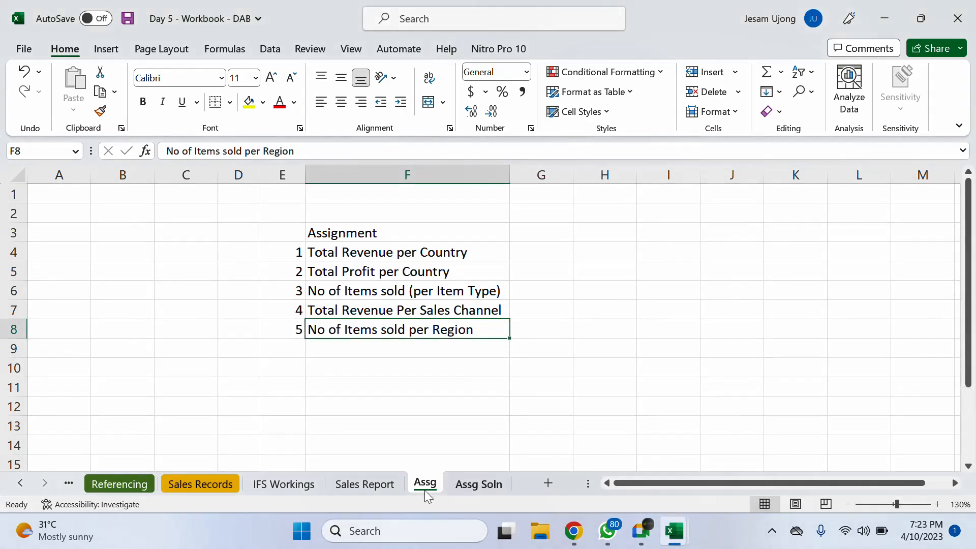
click(306, 485)
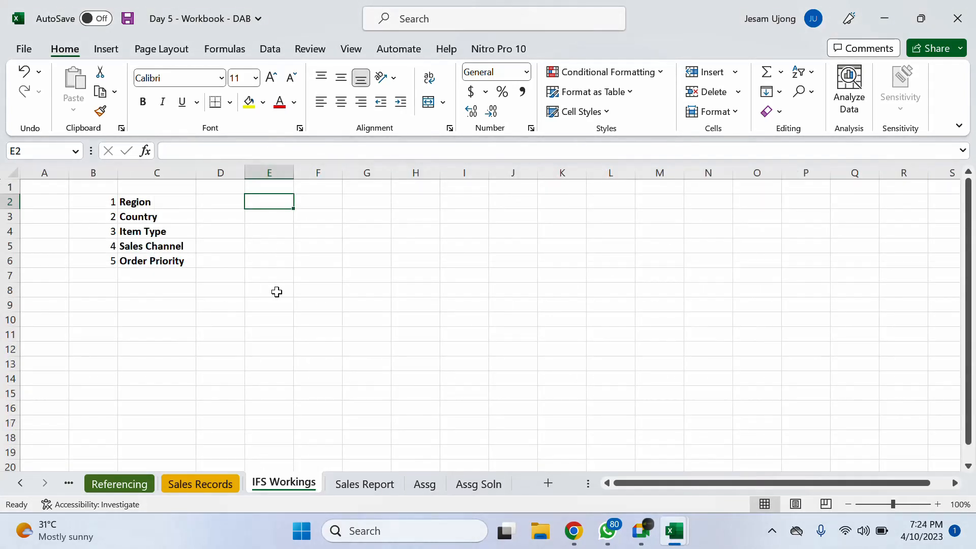
Start a TEXTJOIN formula in D2 of IFS Workings with "+" as the delimiter and TRUE to ignore empty cells.
click(234, 203)
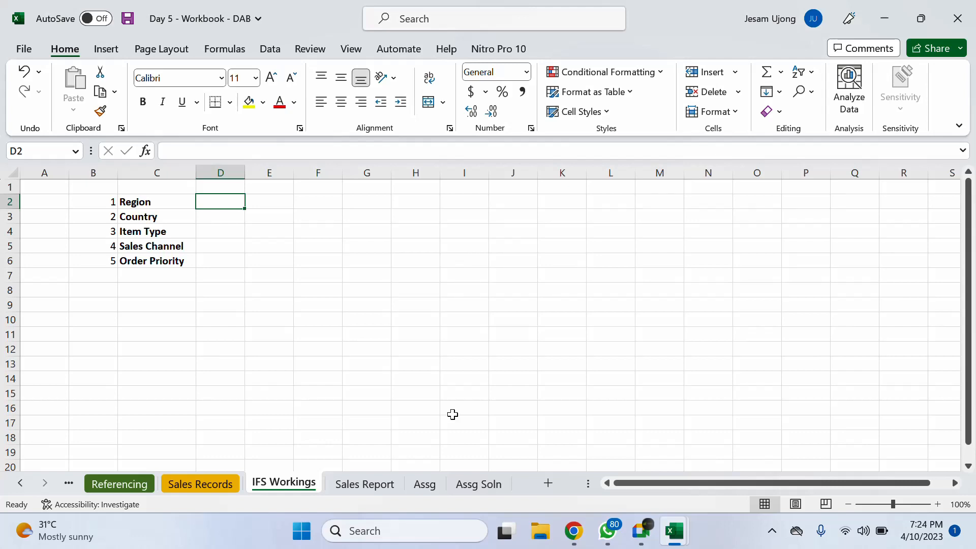
text(=)
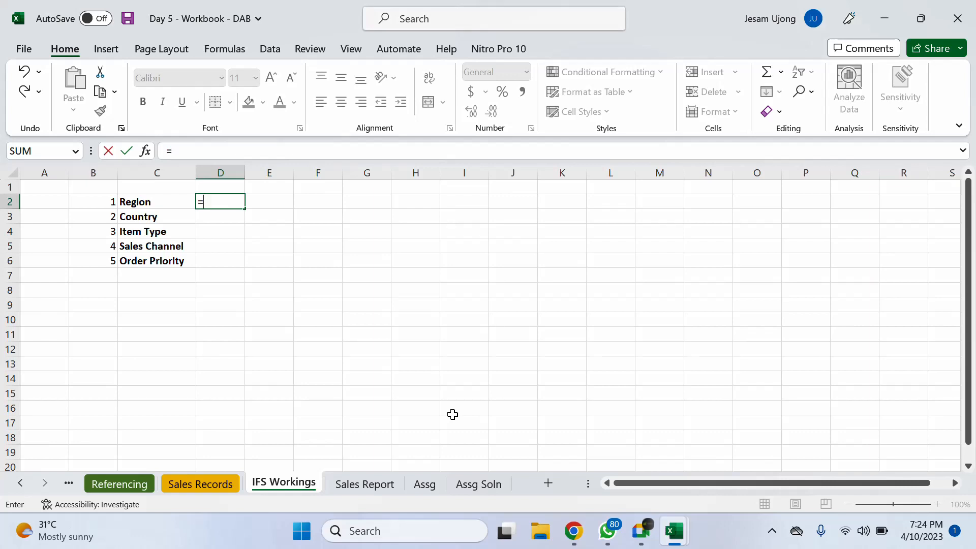
click(148, 201)
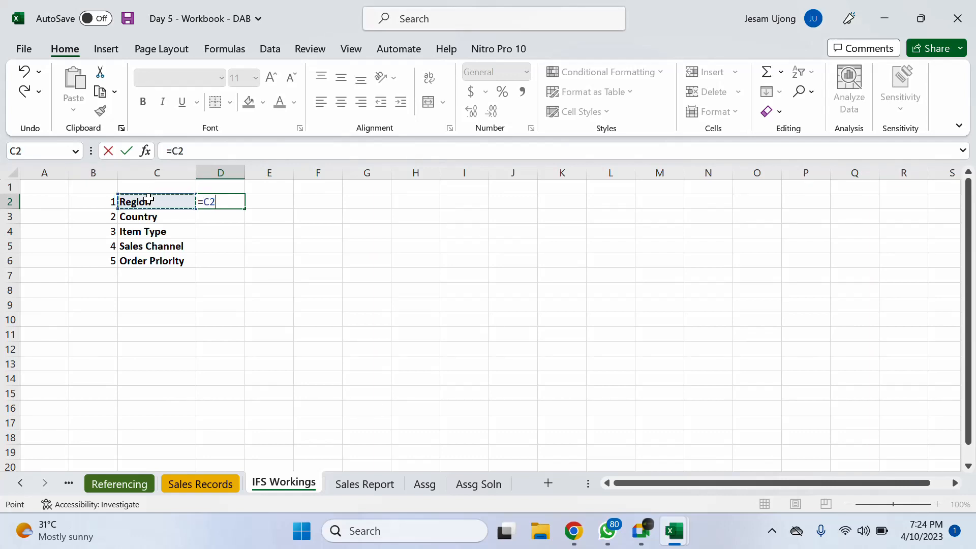
key(Return)
key(BackSpace)
key(BackSpace)
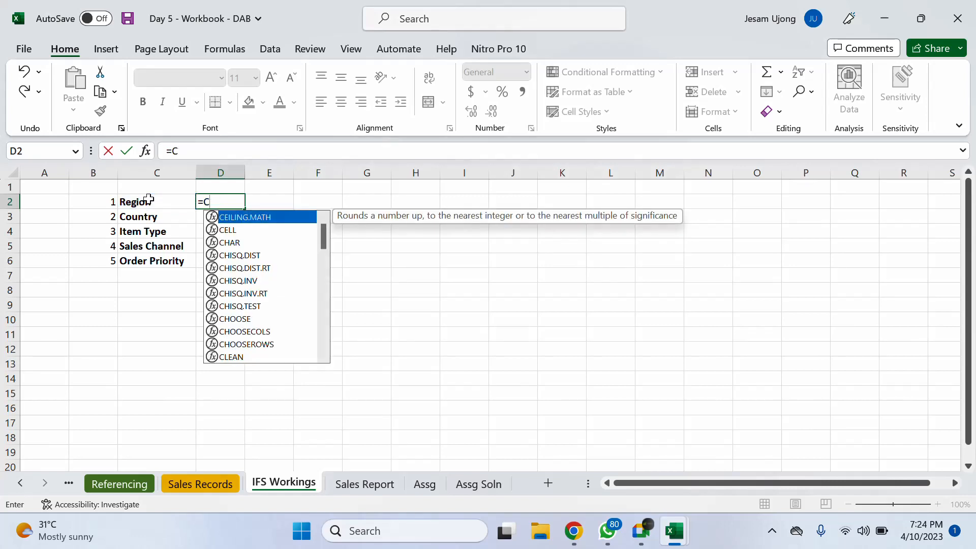
text(text)
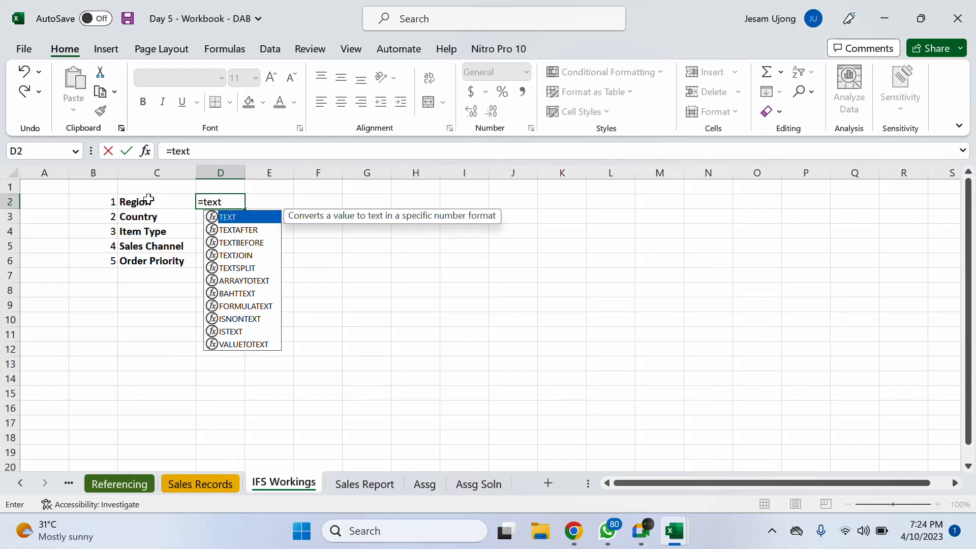
key(Down)
key(Down)
key(Down)
key(Tab)
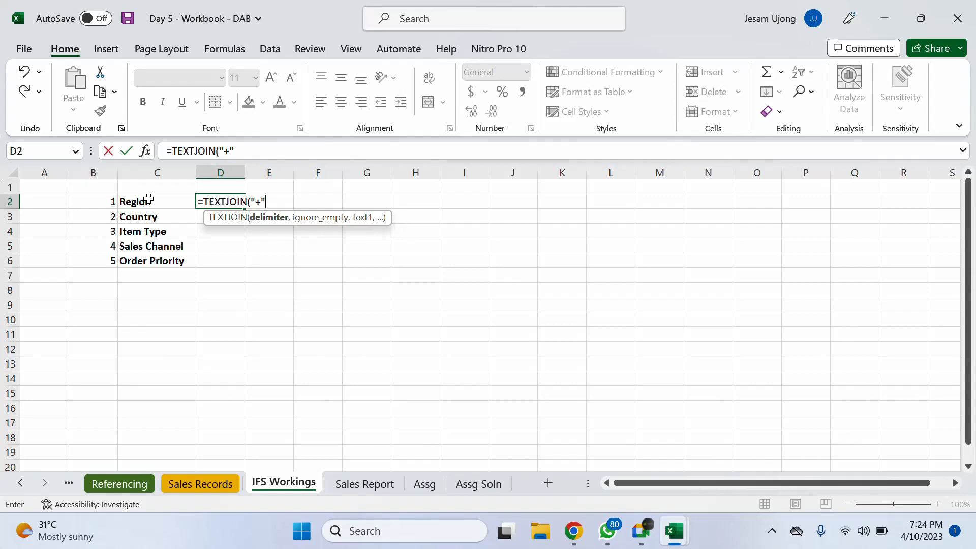
text("+",)
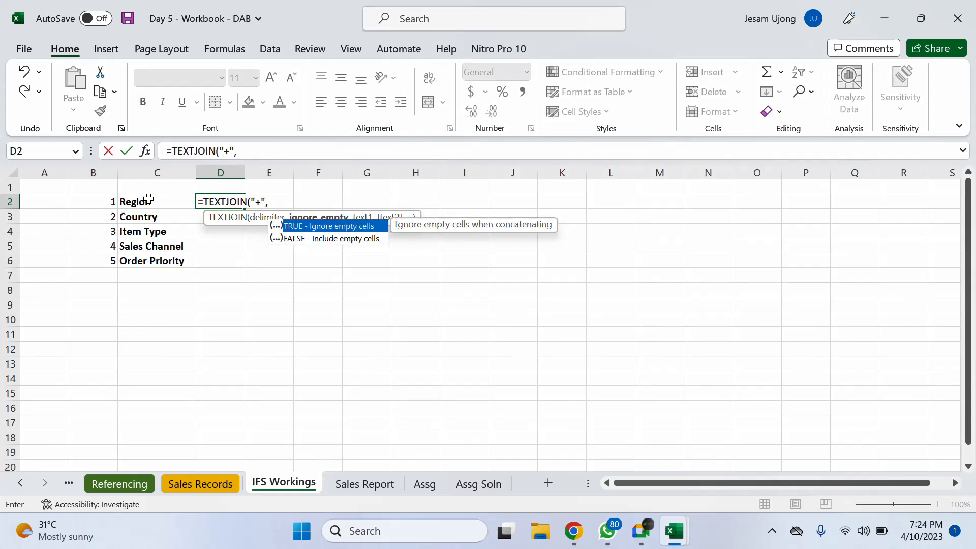
key(Tab)
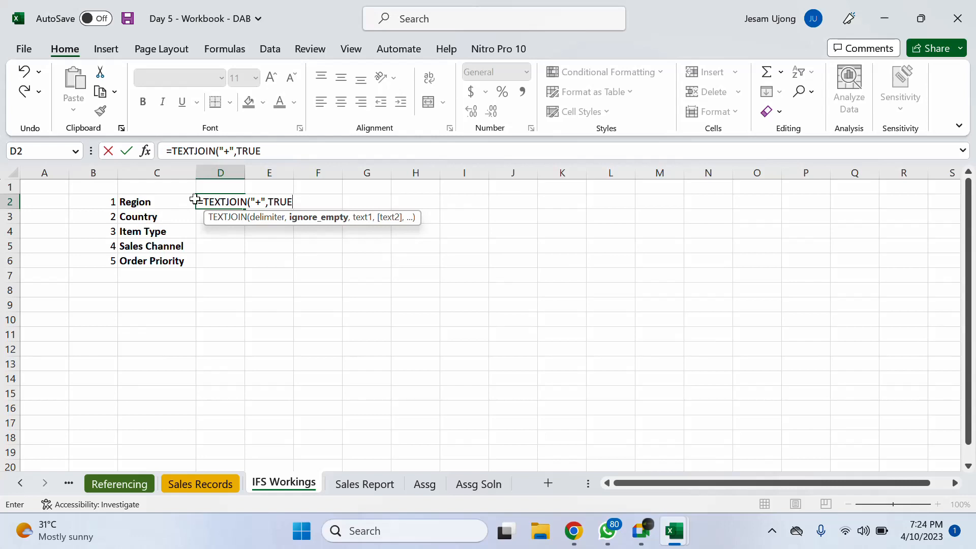
Complete the D2 formula with Region (C2) and Item Type (C4) as the joined texts, and widen column D slightly.
text(,)
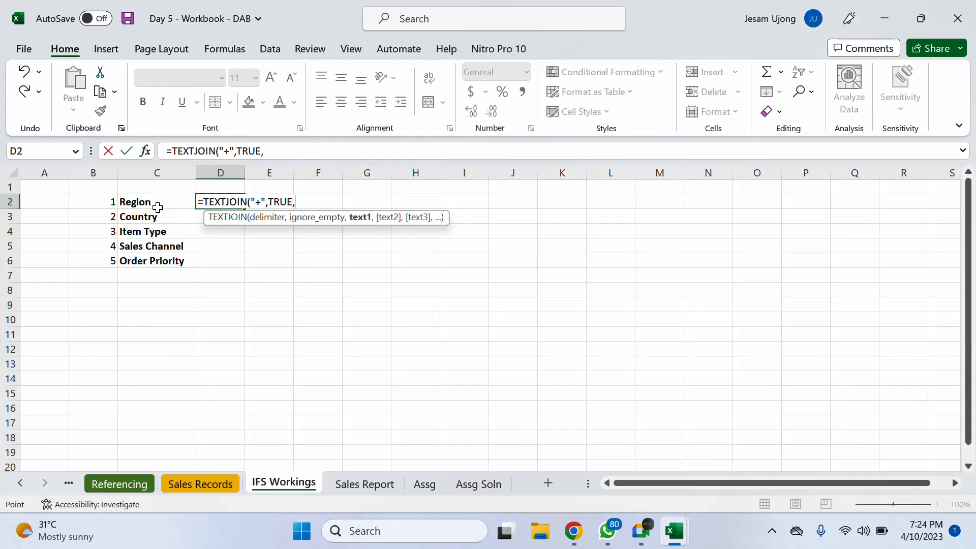
click(158, 207)
text(,)
click(173, 232)
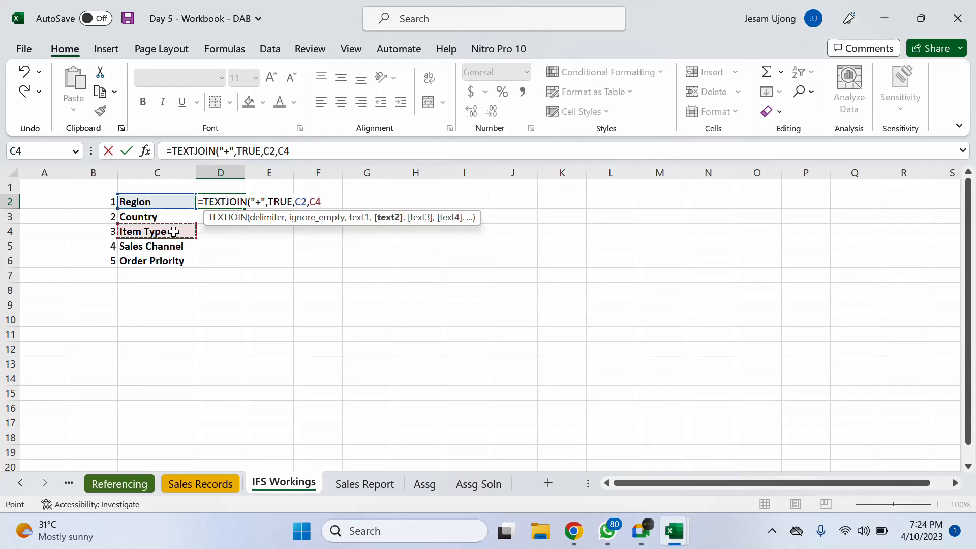
text())
key(Return)
click(218, 204)
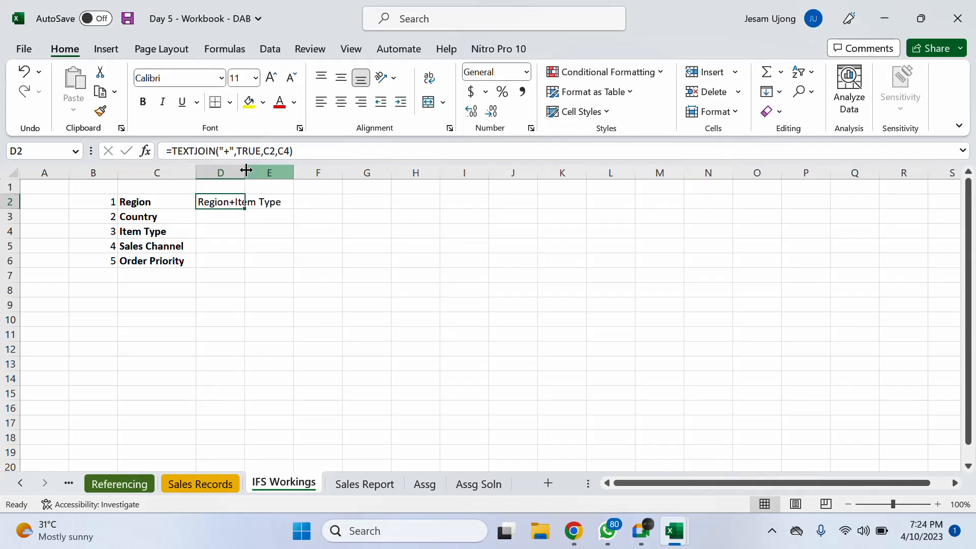
drag(246, 170, 258, 171)
Change the delimiter in the D2 formula to " + " with surrounding spaces and fill the formula down to D6.
click(227, 151)
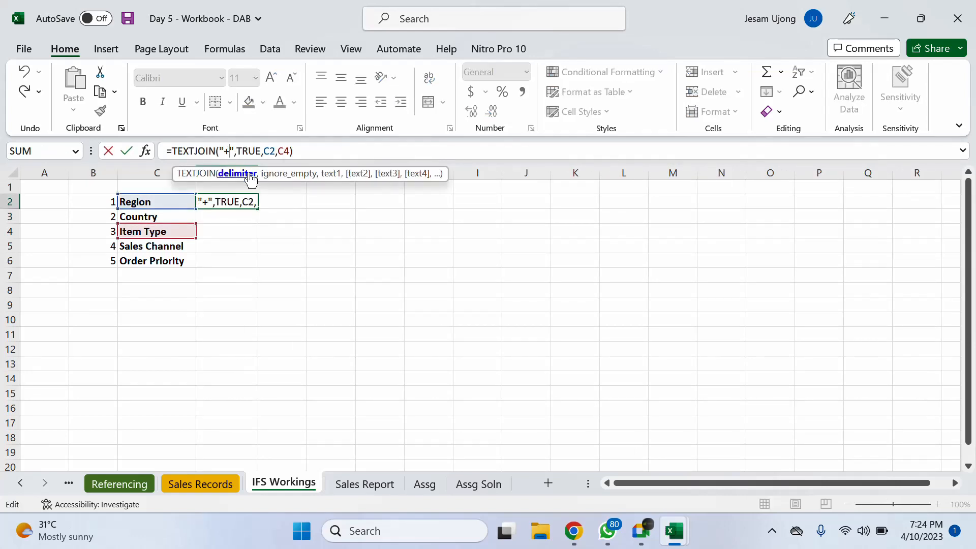
click(225, 151)
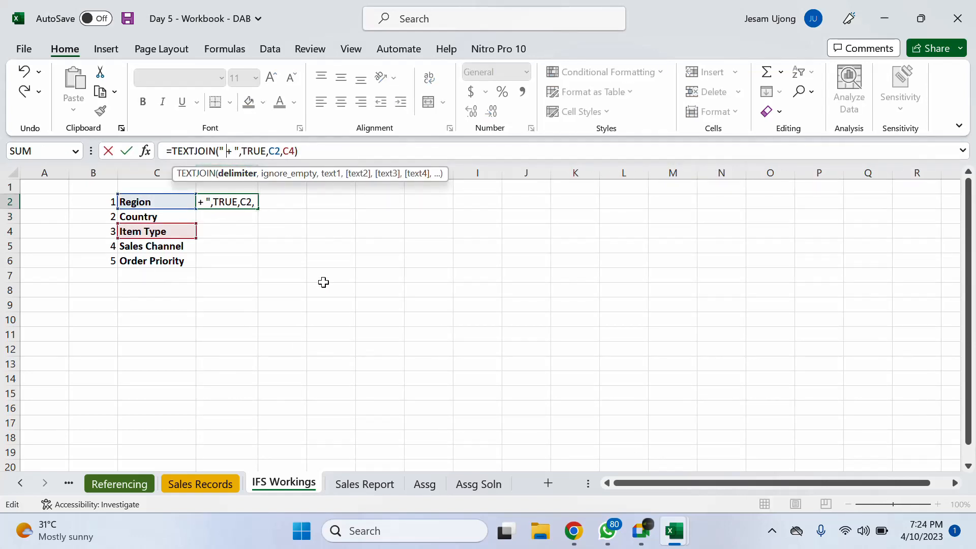
key(Return)
click(235, 205)
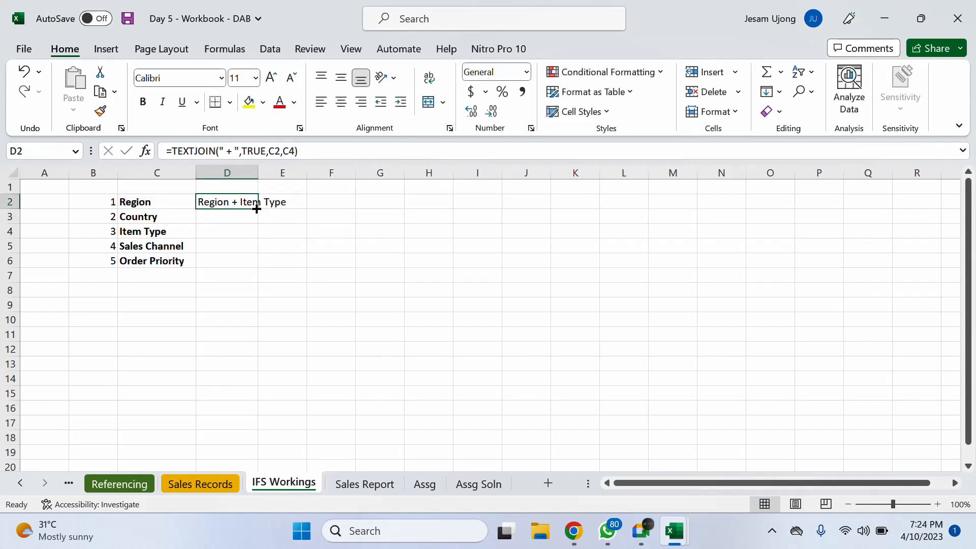
drag(256, 209, 264, 265)
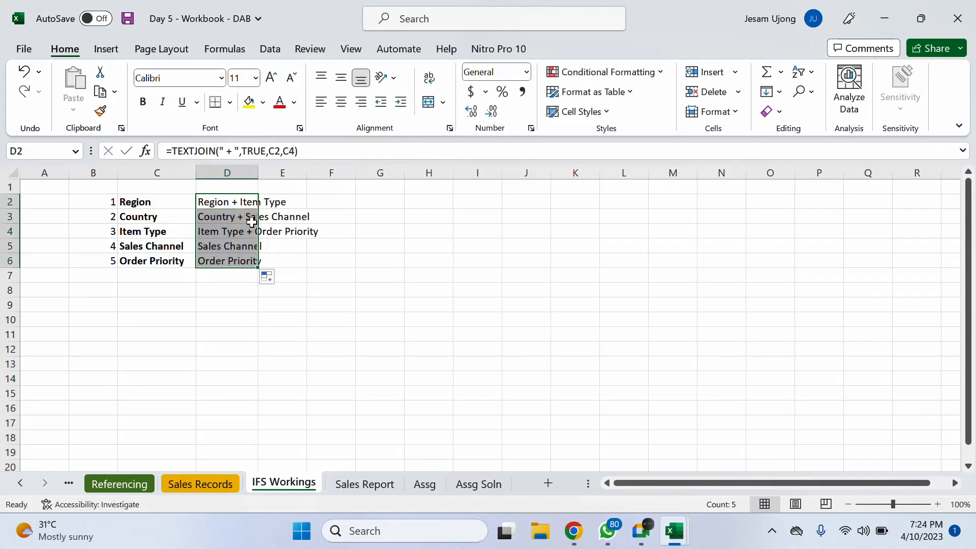
Change the joined cells in the D3 TEXTJOIN formula to C1 and C4.
click(255, 220)
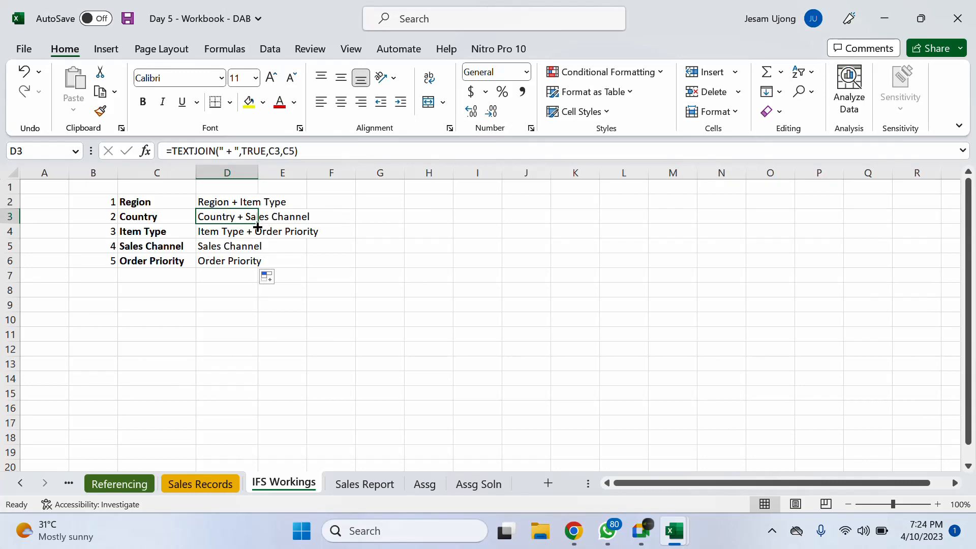
click(278, 151)
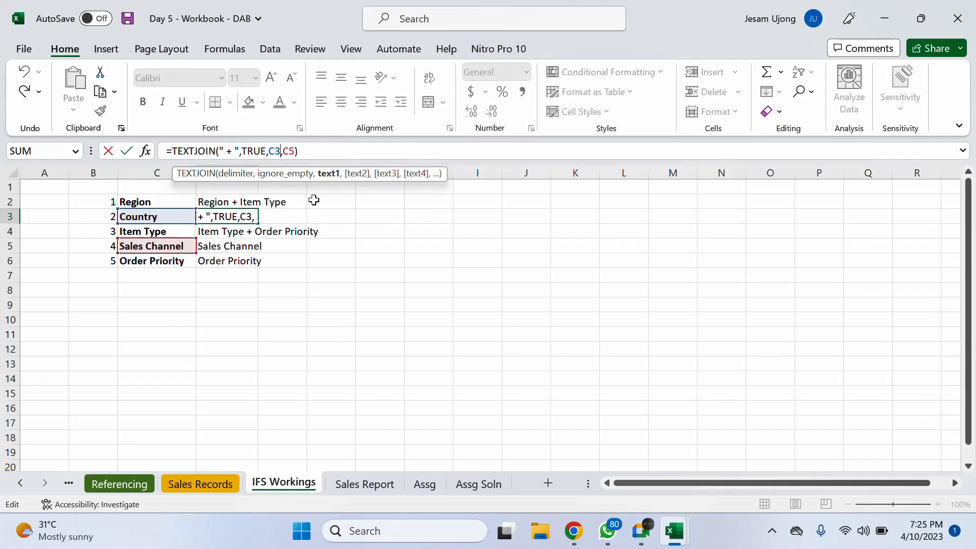
key(BackSpace)
text(1)
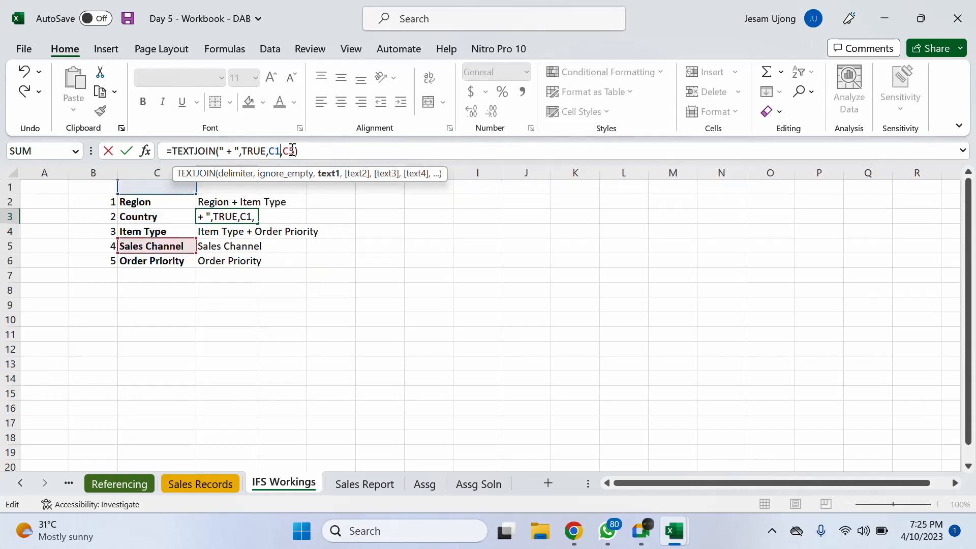
click(294, 151)
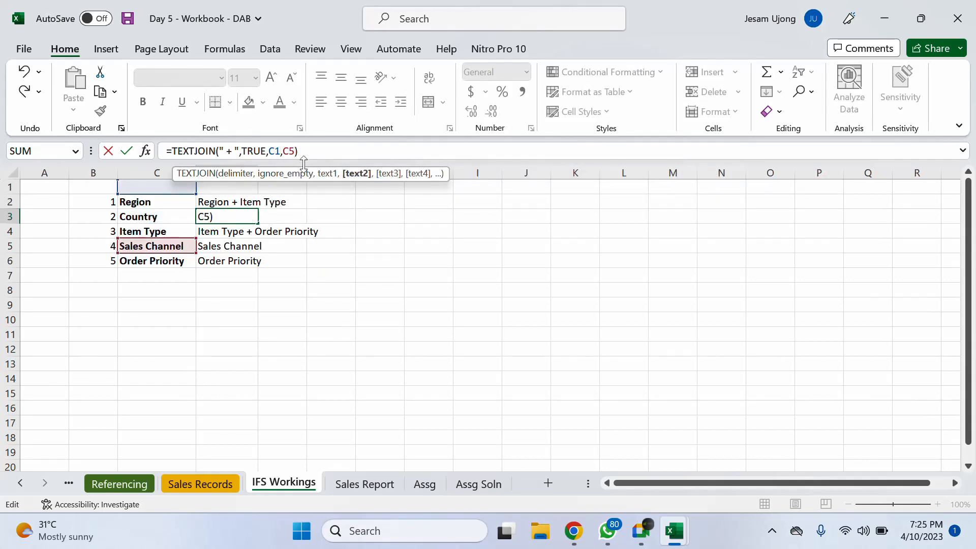
key(BackSpace)
text(4)
key(Return)
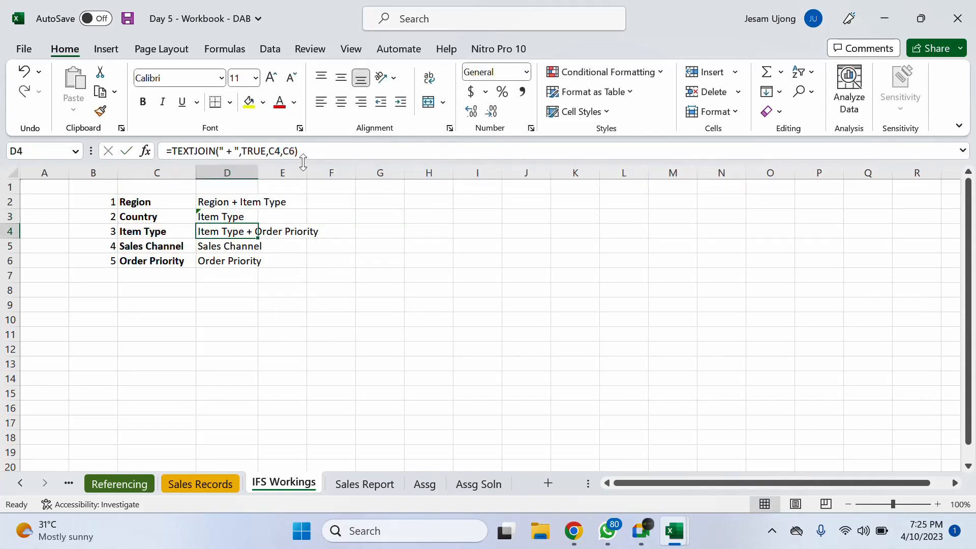
click(236, 215)
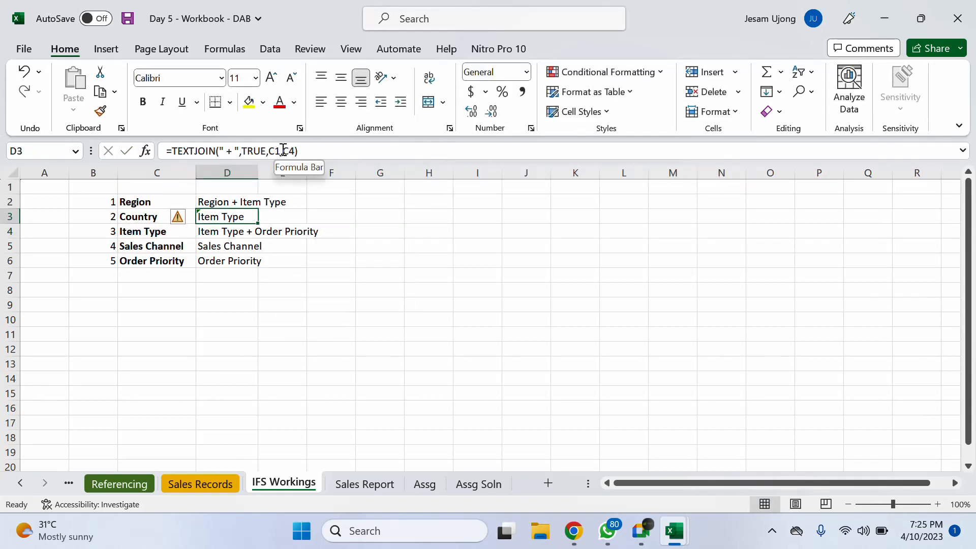
click(298, 152)
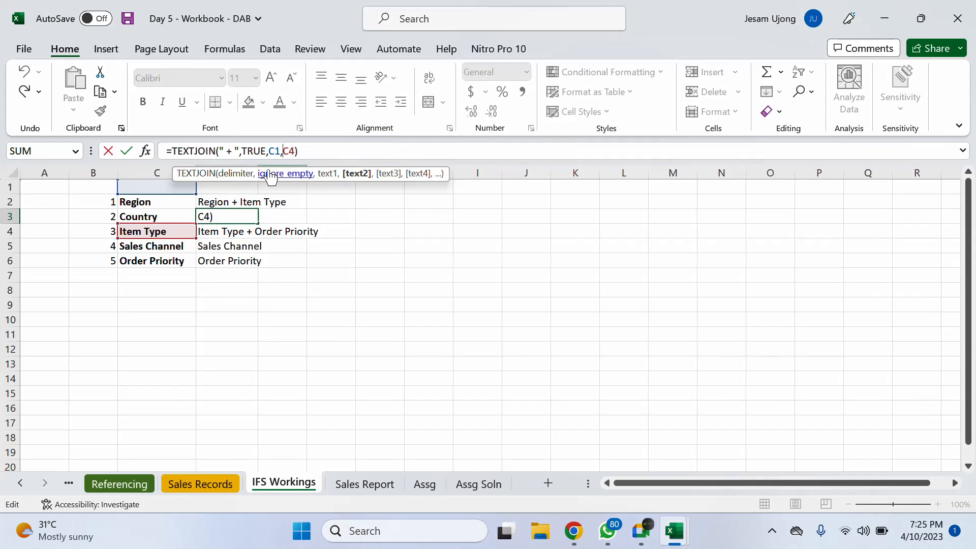
click(239, 204)
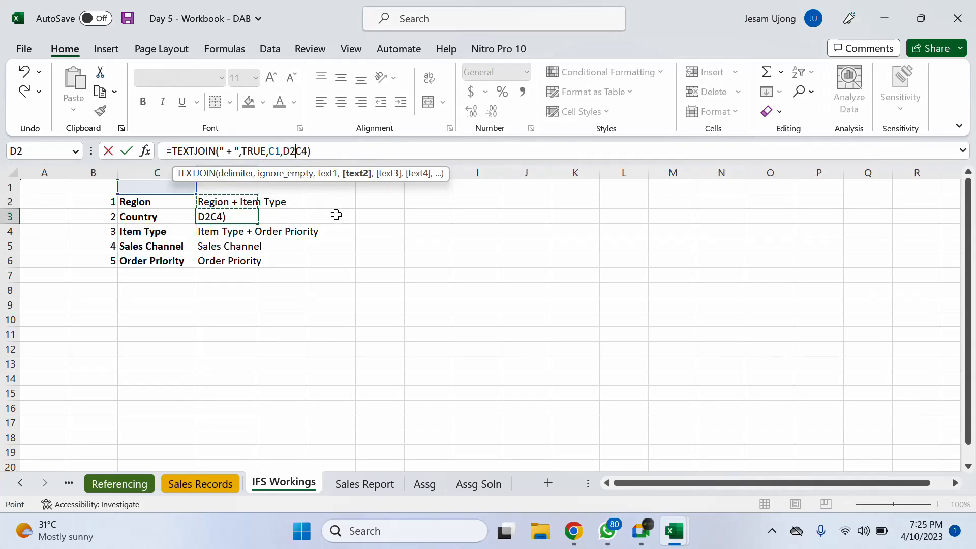
key(Escape)
Autofit column D and change the first joined text in the D3 formula to Region (C2).
double_click(257, 174)
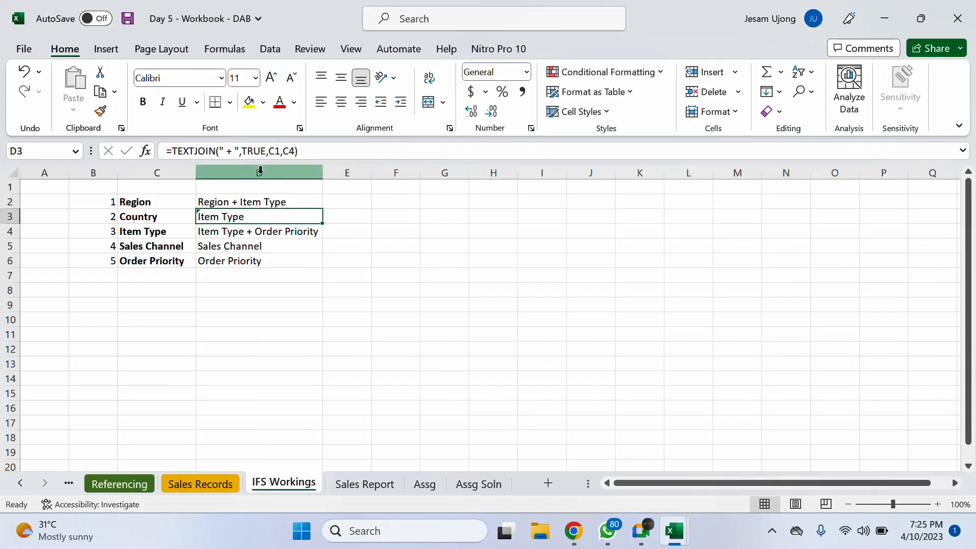
click(262, 201)
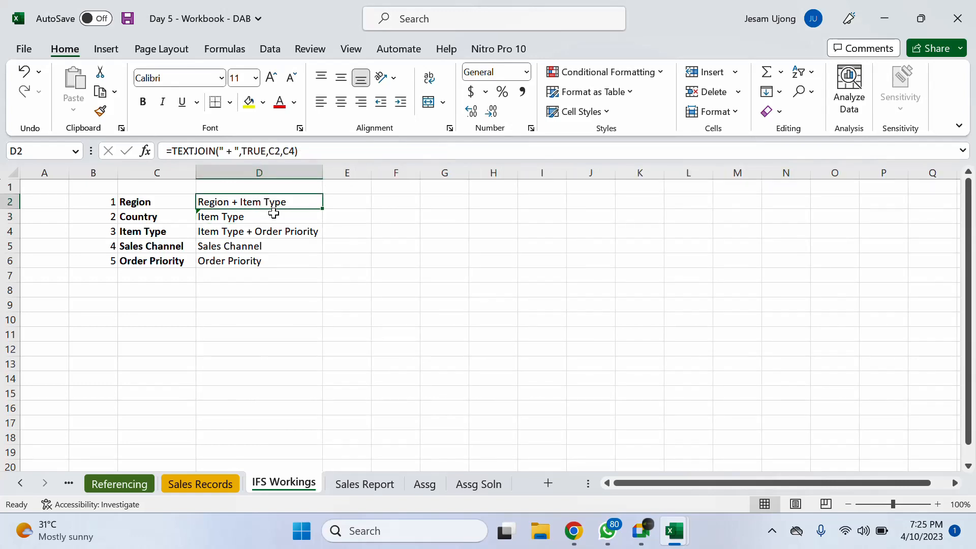
click(274, 215)
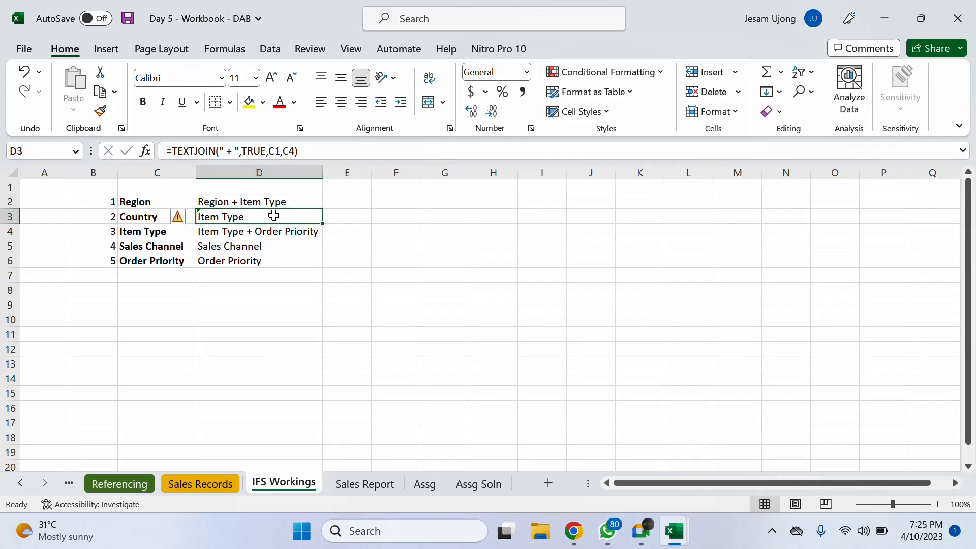
click(279, 151)
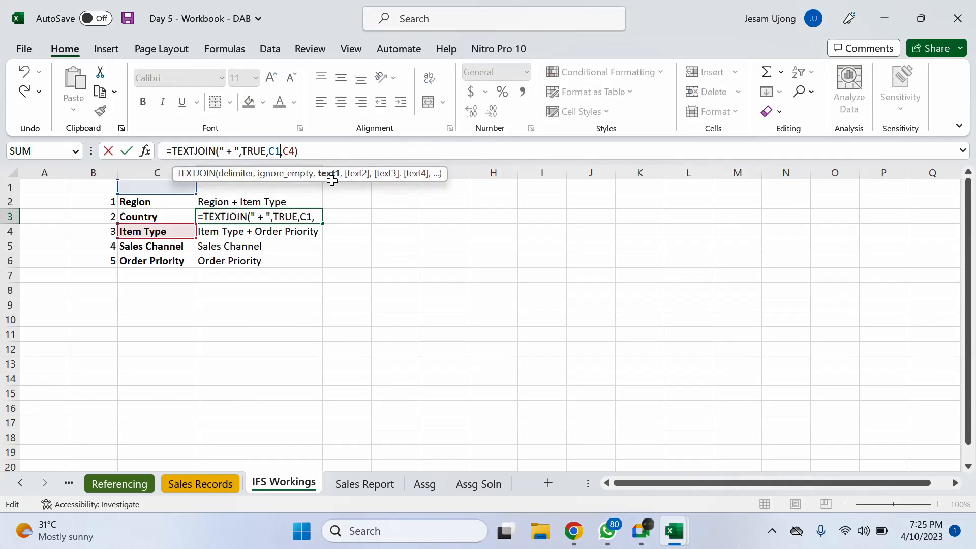
key(BackSpace)
text(2)
key(Return)
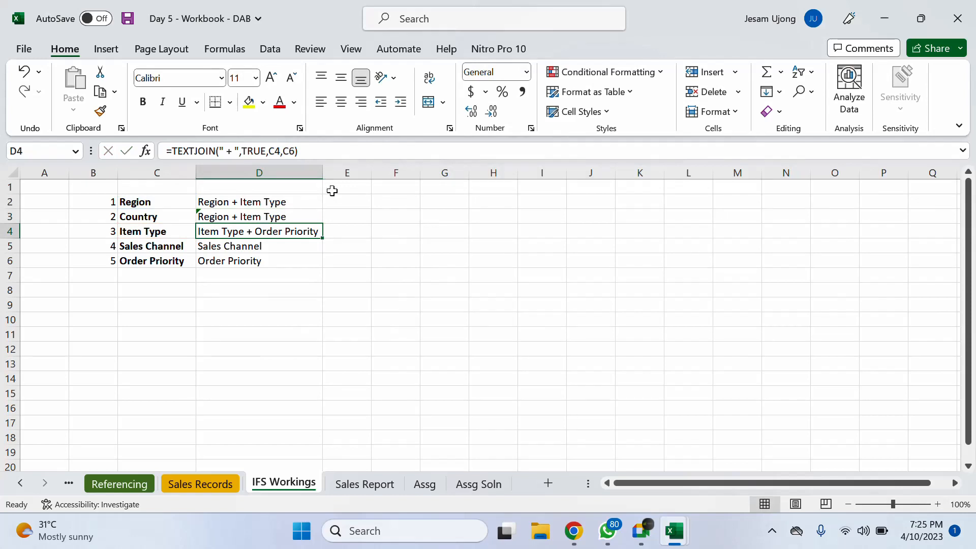
Change the second joined text in the D3 formula to Sales Channel (C5).
click(299, 216)
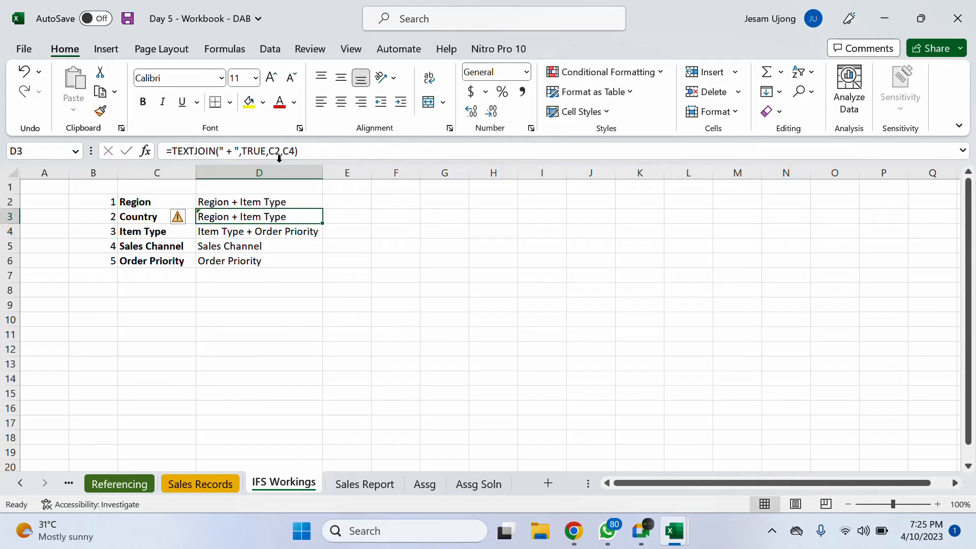
click(297, 153)
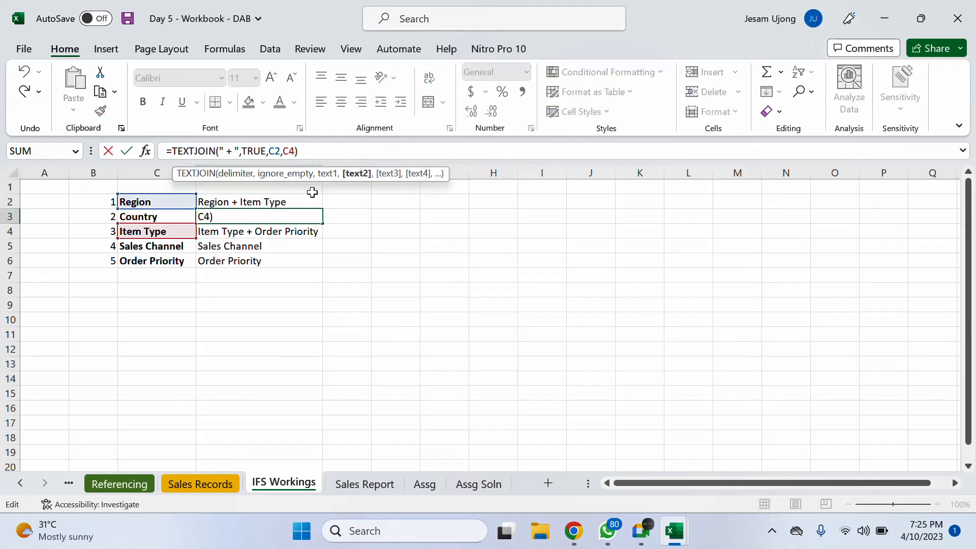
key(BackSpace)
text(5)
key(Return)
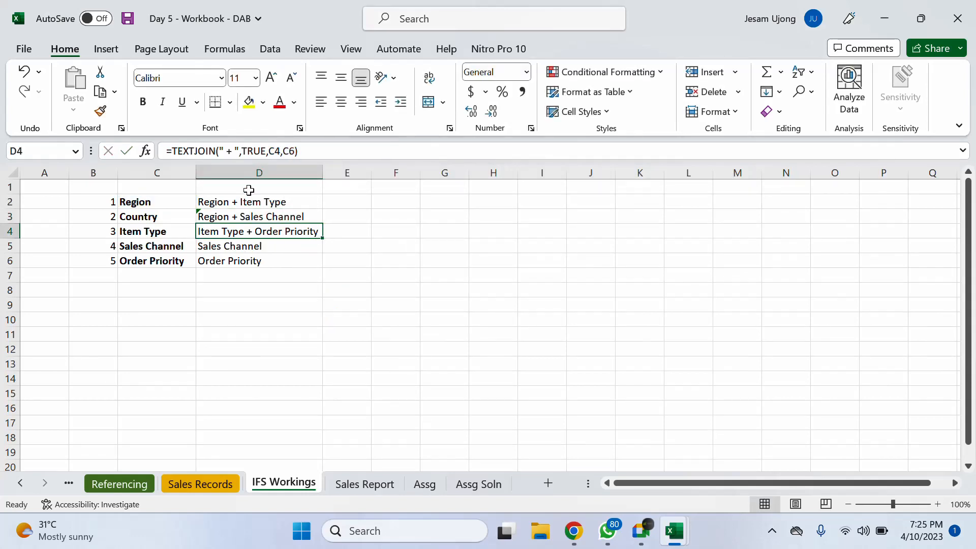
click(255, 214)
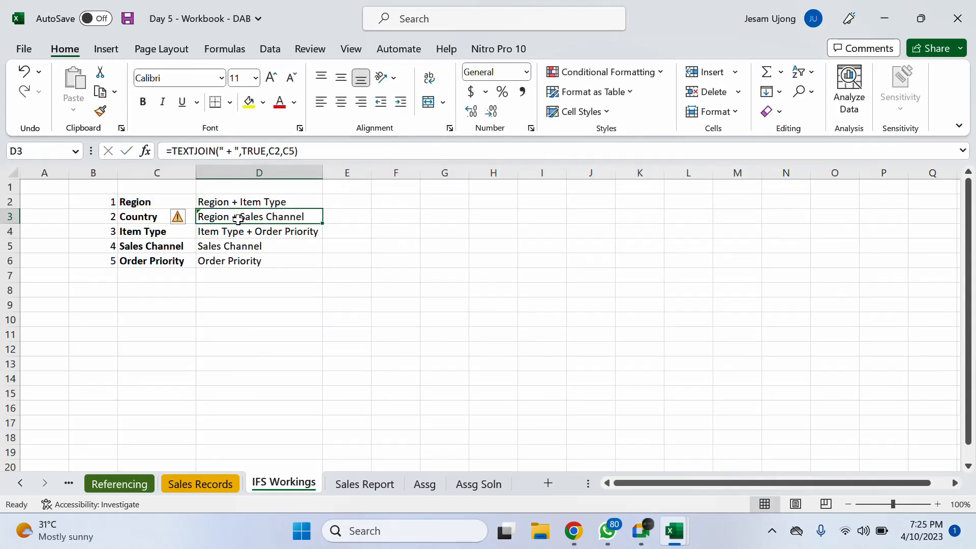
Edit the D4 TEXTJOIN formula to join Region (C2), Order Priority (C6) and Country (C3).
click(244, 226)
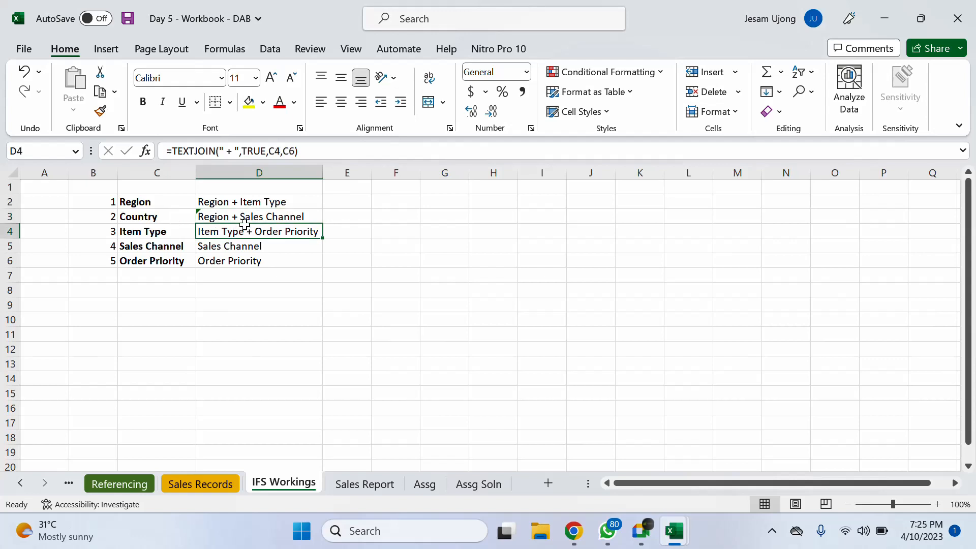
click(282, 151)
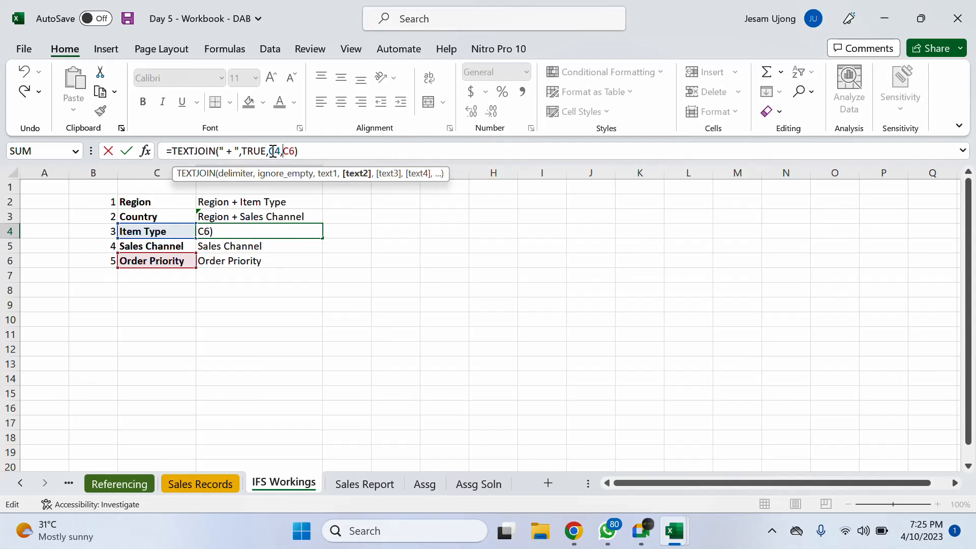
click(281, 151)
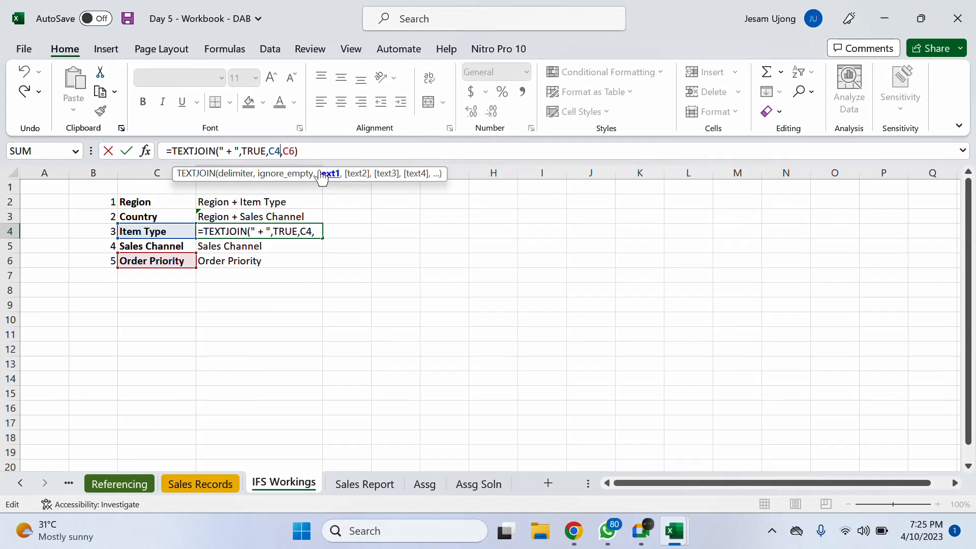
key(BackSpace)
text(2,)
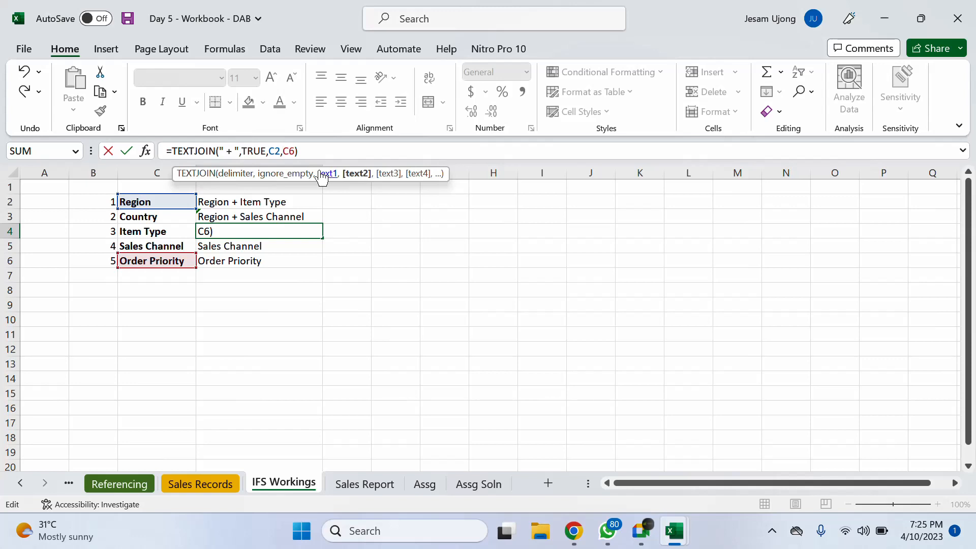
text(C^)
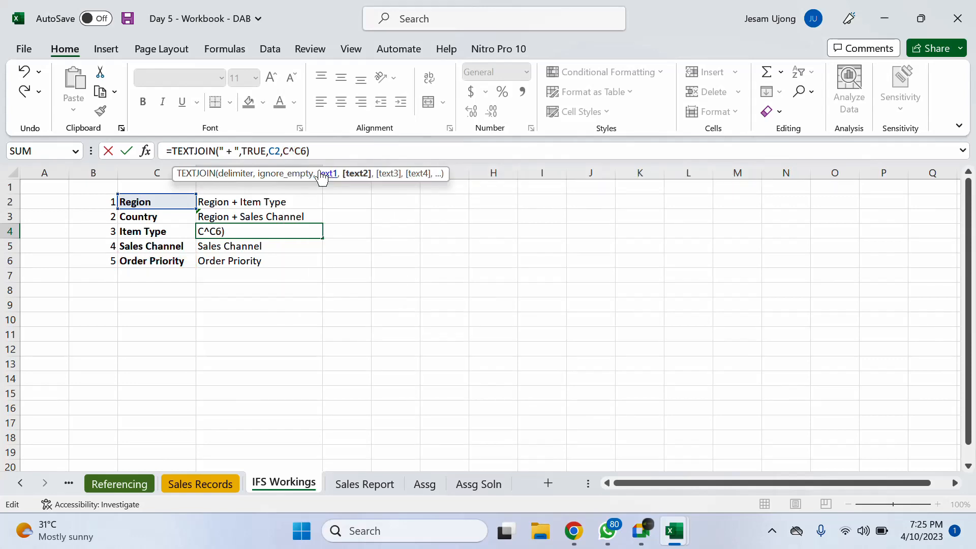
key(BackSpace)
text(6,)
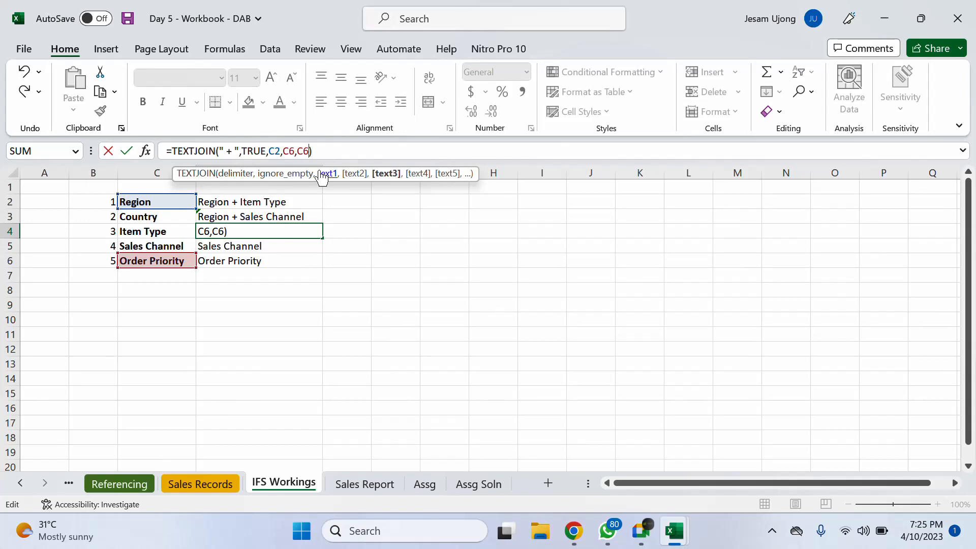
key(Delete)
key(Delete)
text(C3)
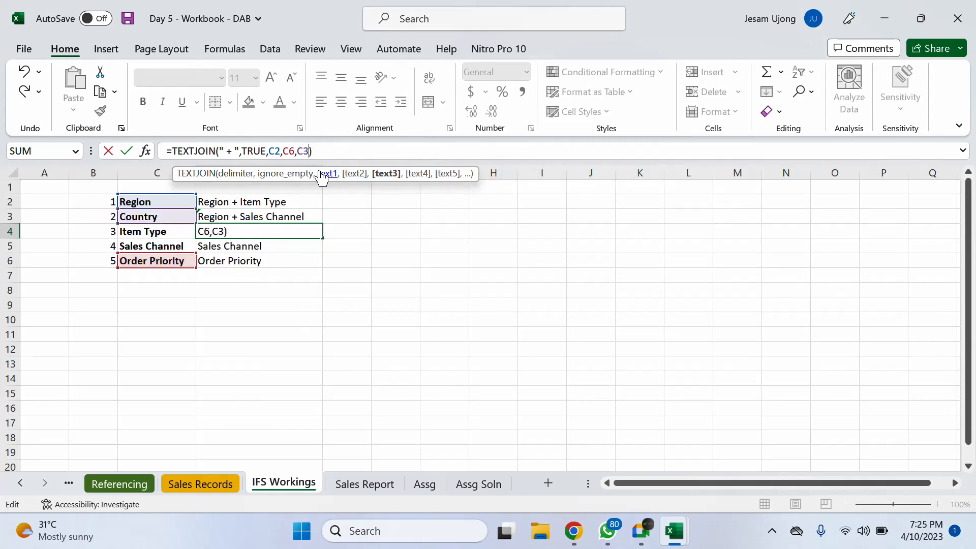
key(Return)
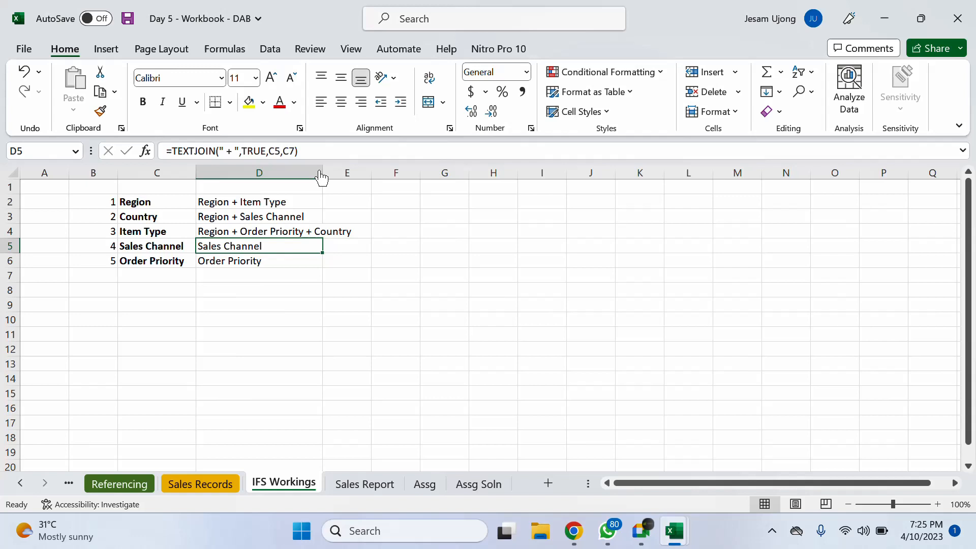
Edit the D5 TEXTJOIN formula to join Country (C3), Sales Channel (C5) and Item Type (C4).
click(283, 151)
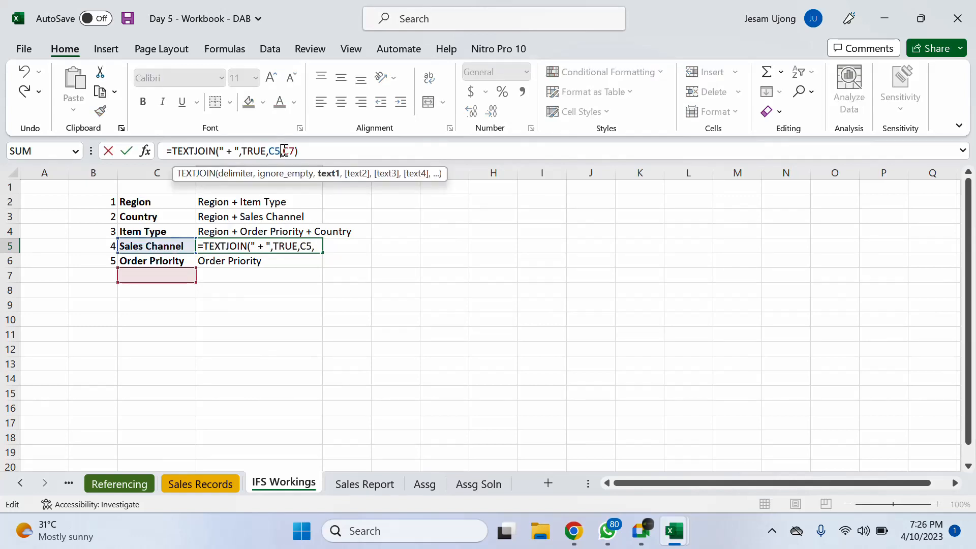
key(BackSpace)
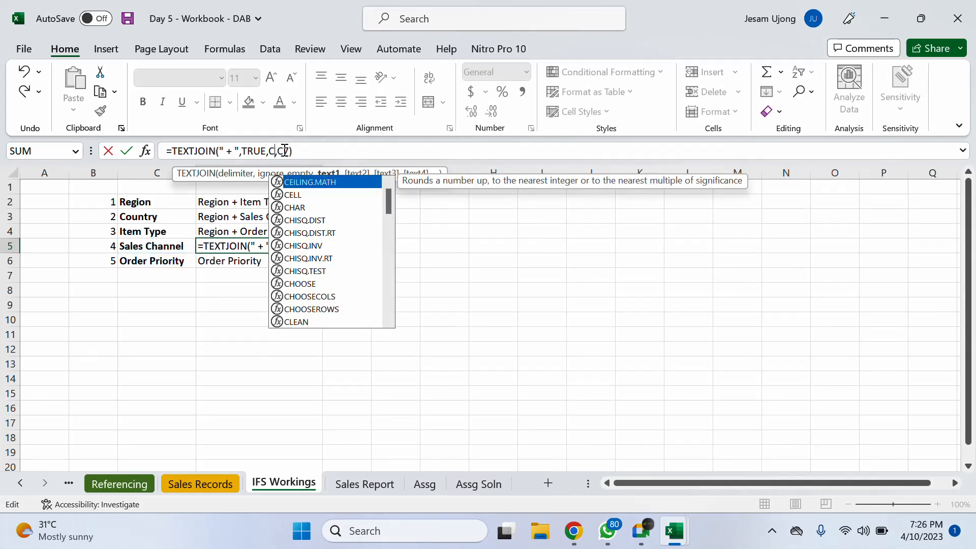
text(4)
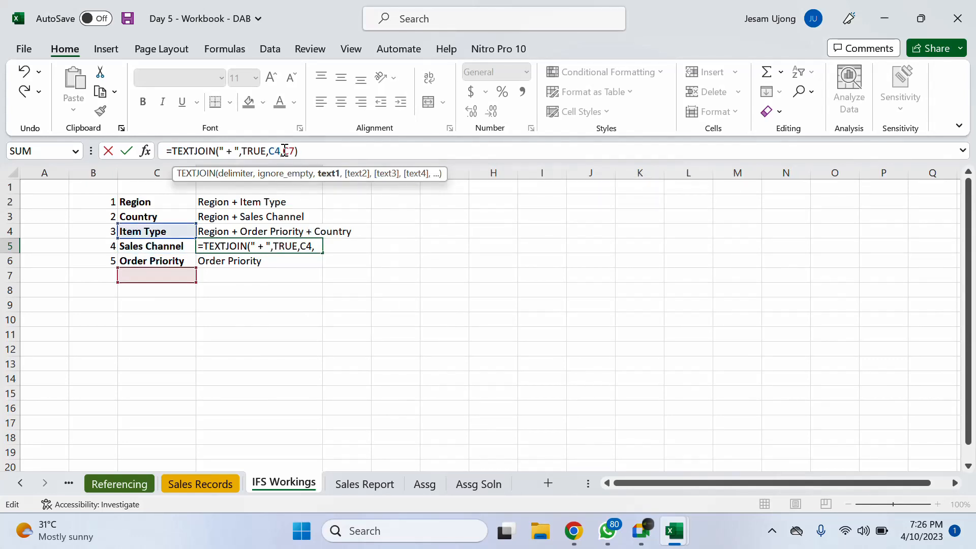
key(BackSpace)
text(3)
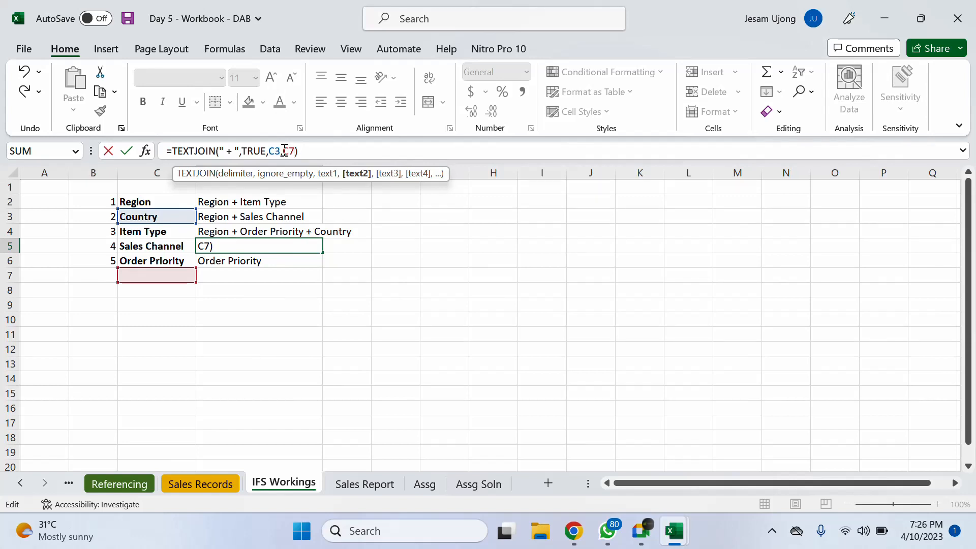
key(BackSpace)
text(5,)
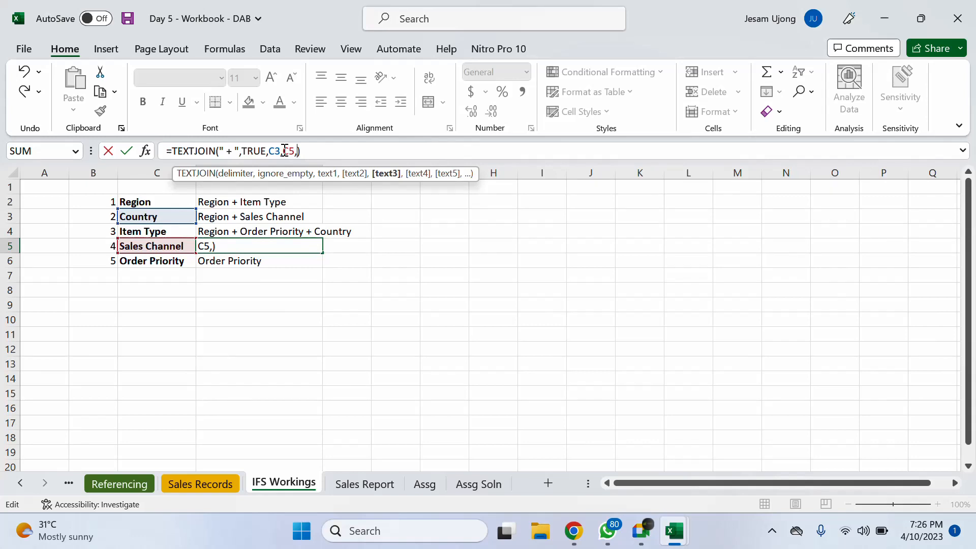
text(C4)
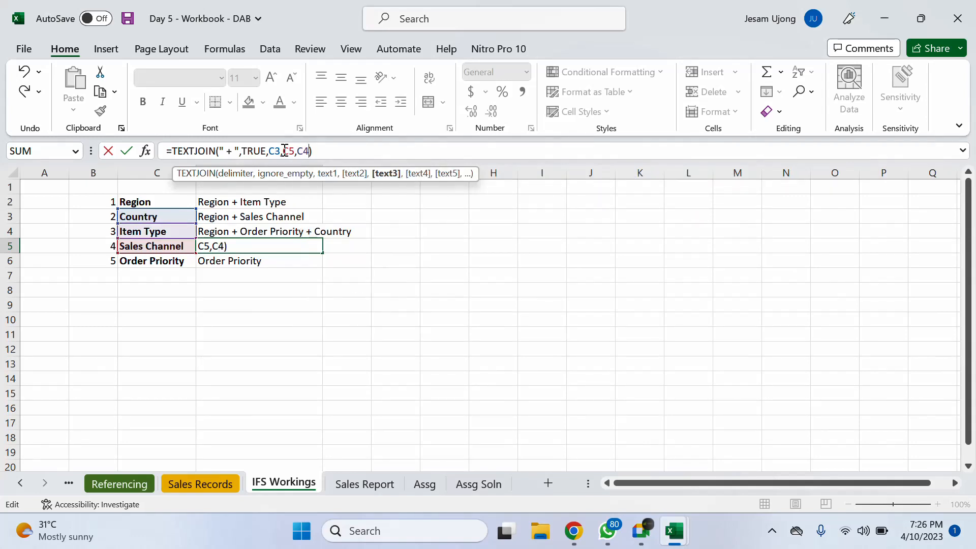
key(Return)
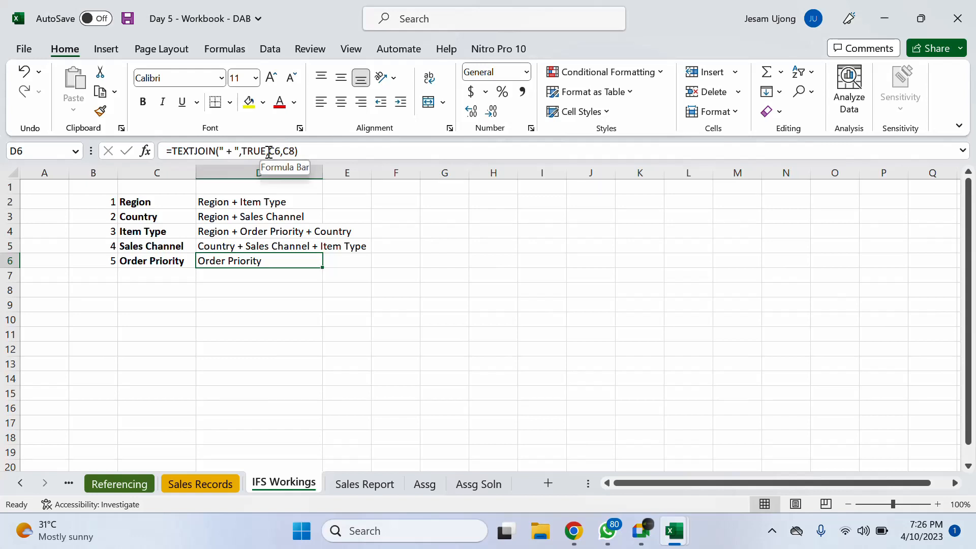
Fill the D6 TEXTJOIN formula down to D7, keeping its cell references as they are.
click(281, 152)
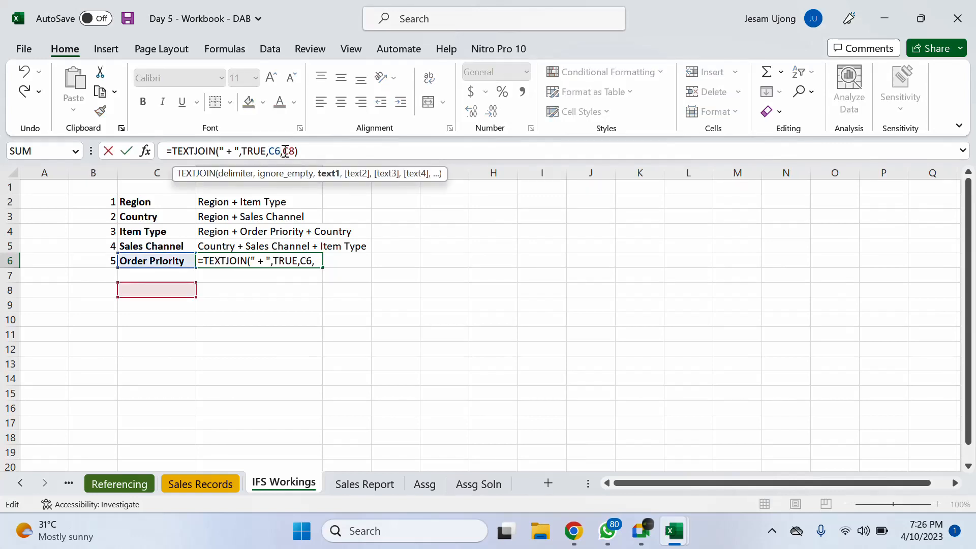
key(ctrl+Return)
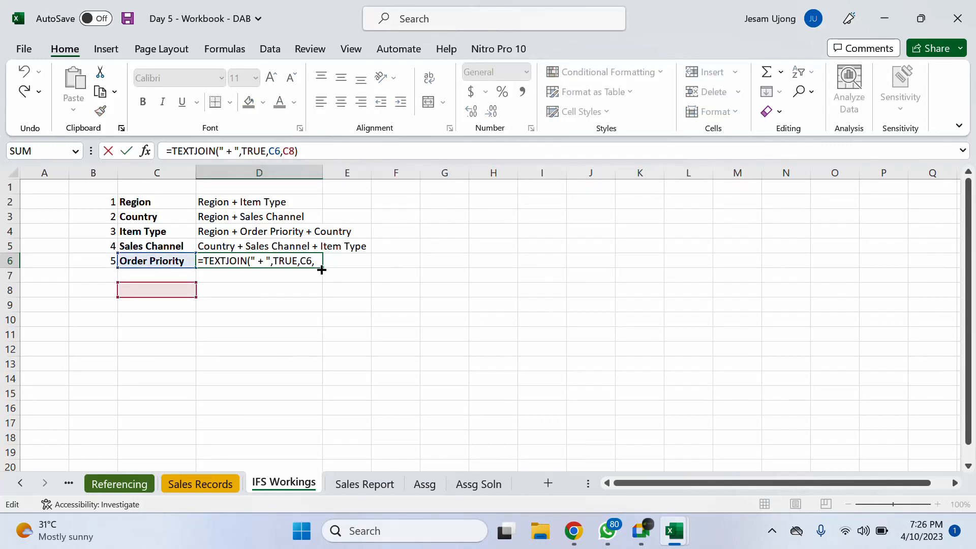
click(382, 264)
click(300, 264)
drag(322, 268, 321, 277)
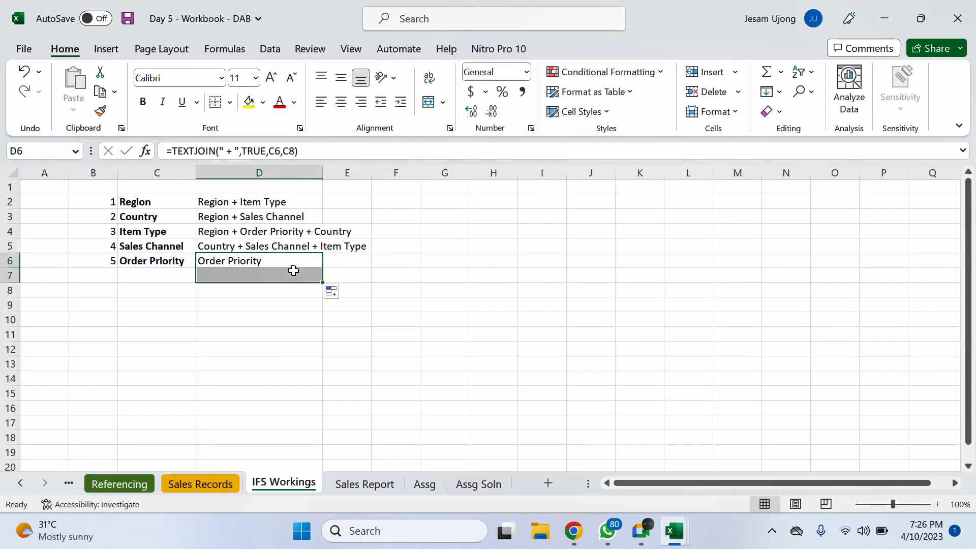
Change the second joined text in the D6 TEXTJOIN formula to Item Type (C4), keeping Order Priority (C6) first.
click(289, 264)
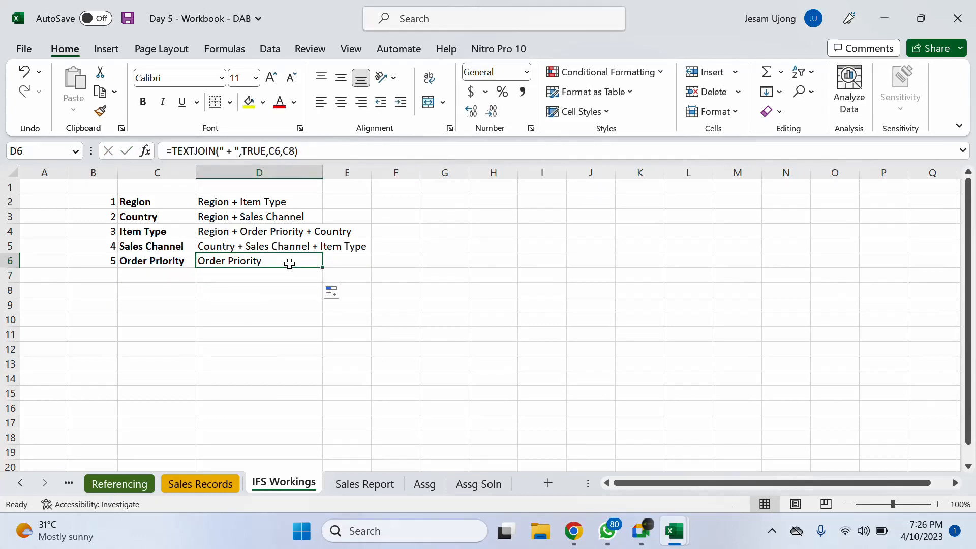
click(242, 151)
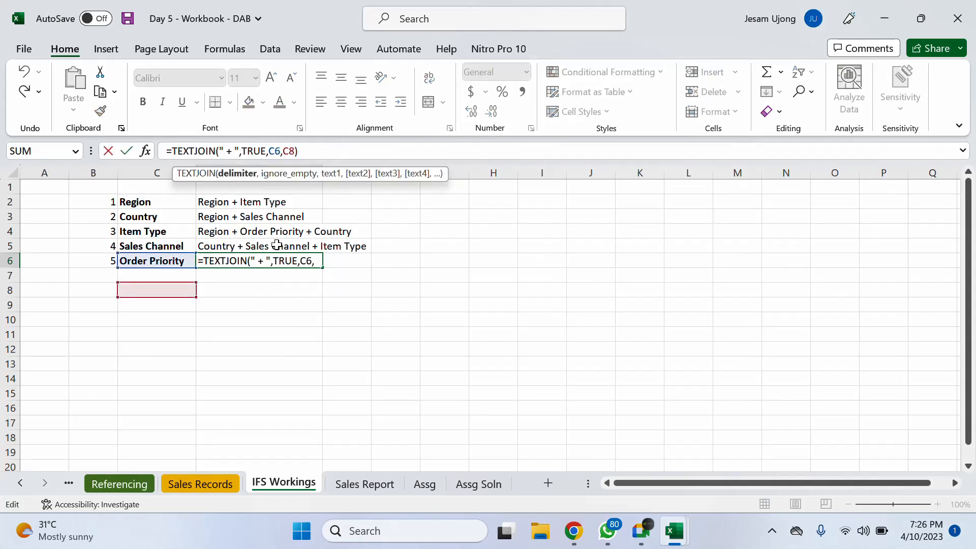
click(370, 248)
click(277, 259)
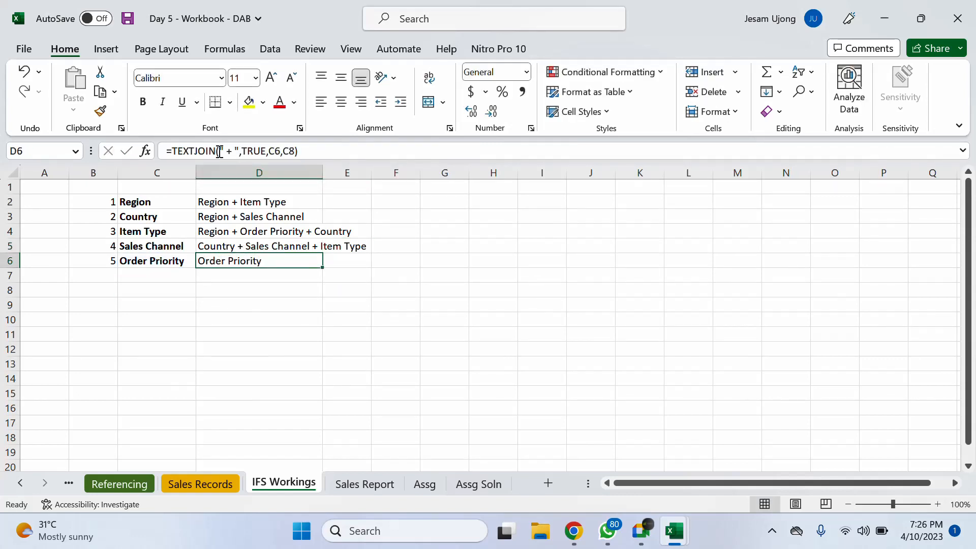
click(282, 151)
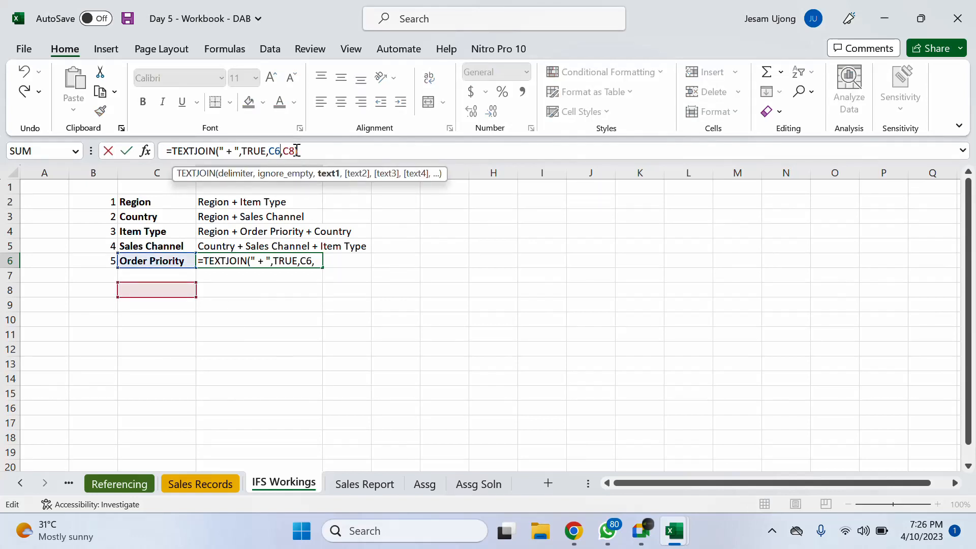
click(297, 150)
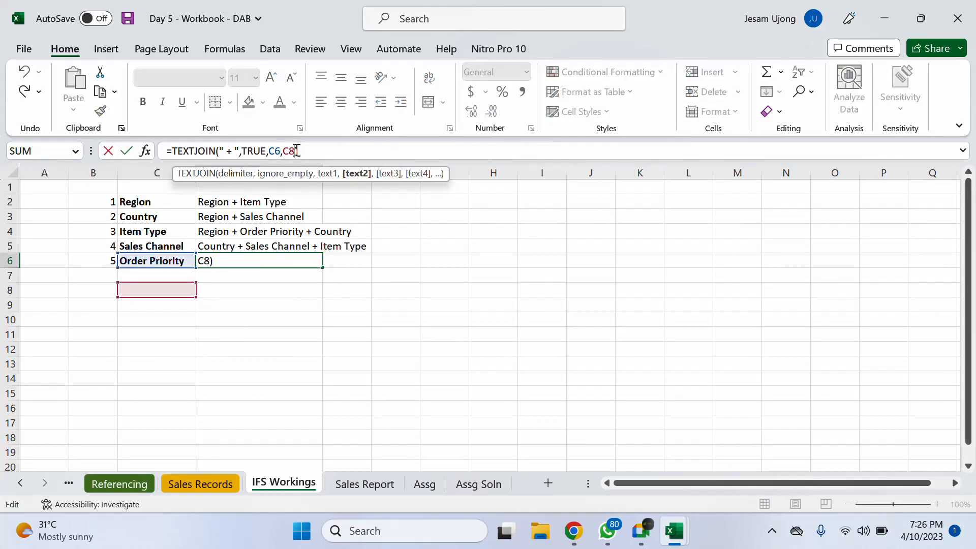
key(BackSpace)
text(4)
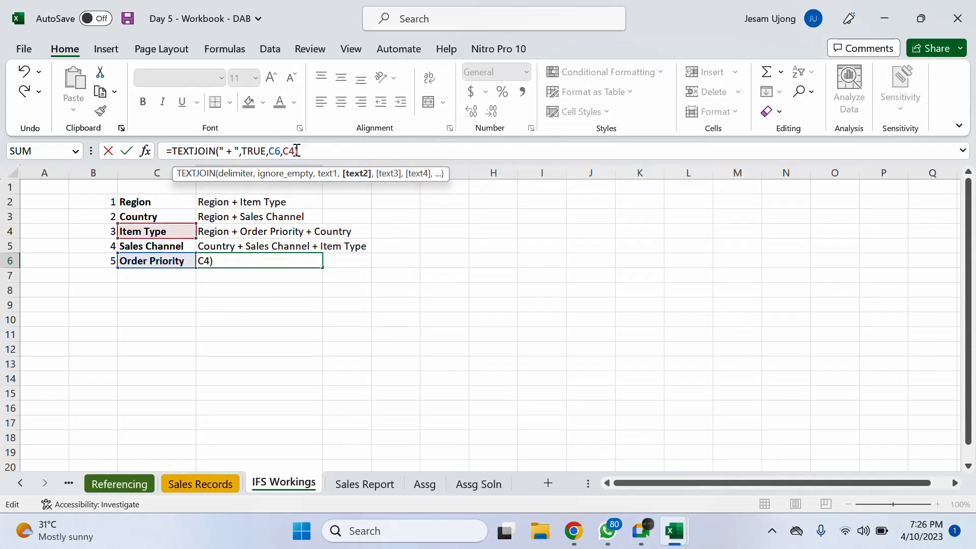
text(,)
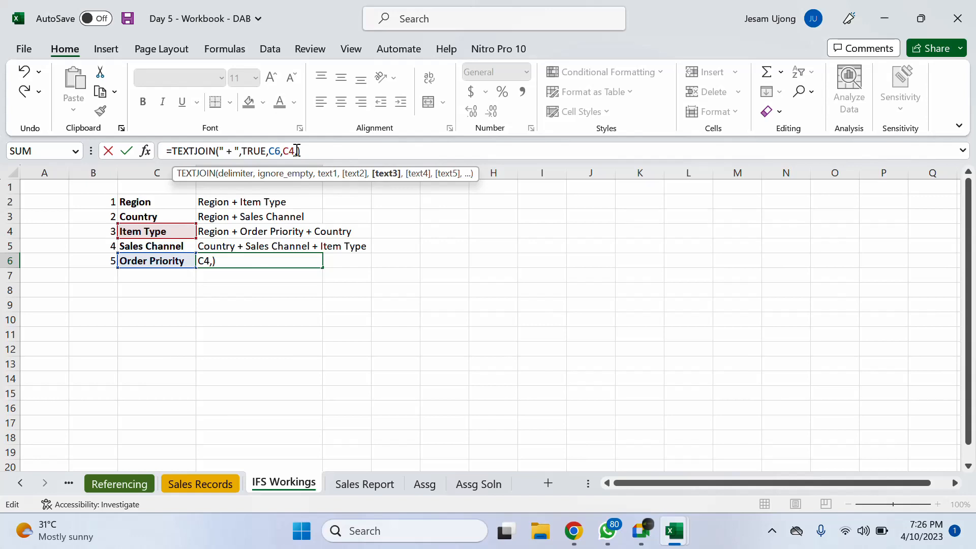
key(BackSpace)
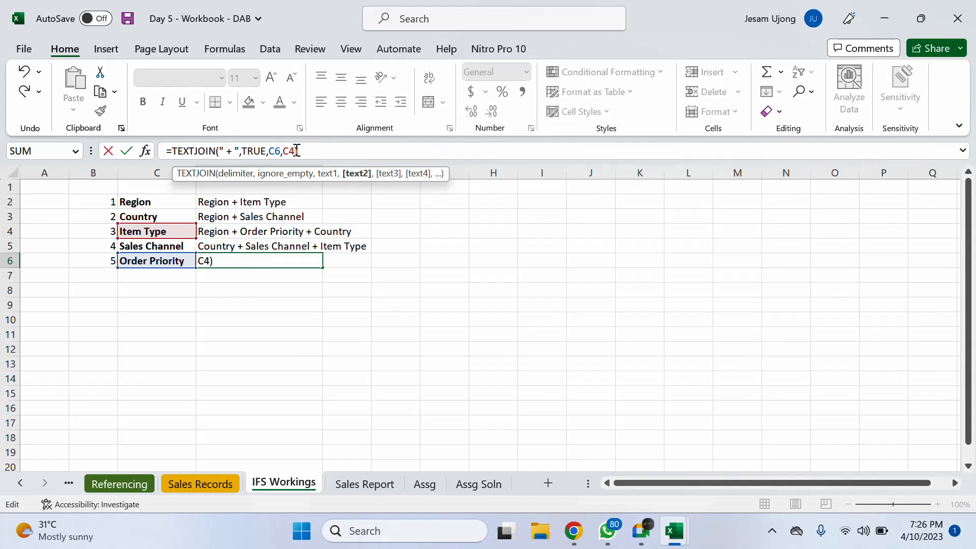
key(Return)
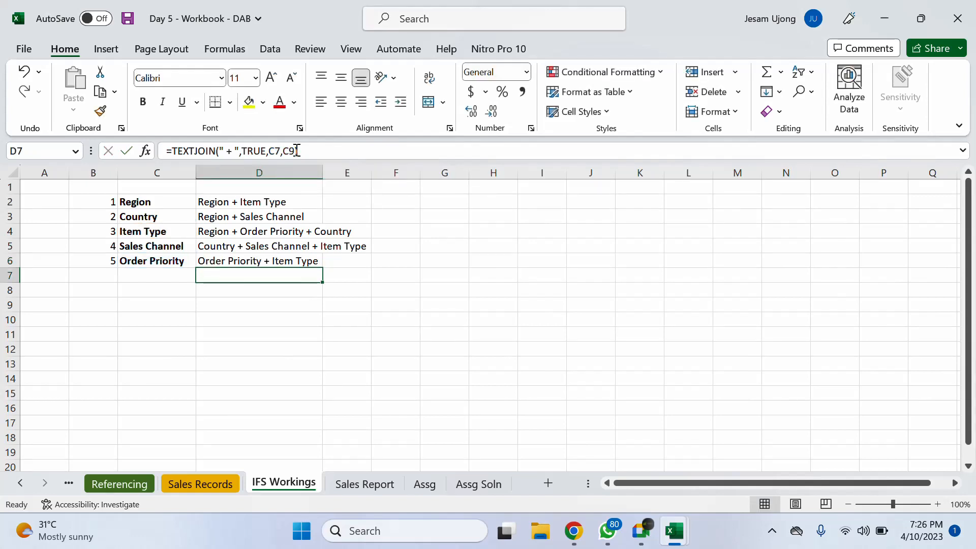
click(286, 260)
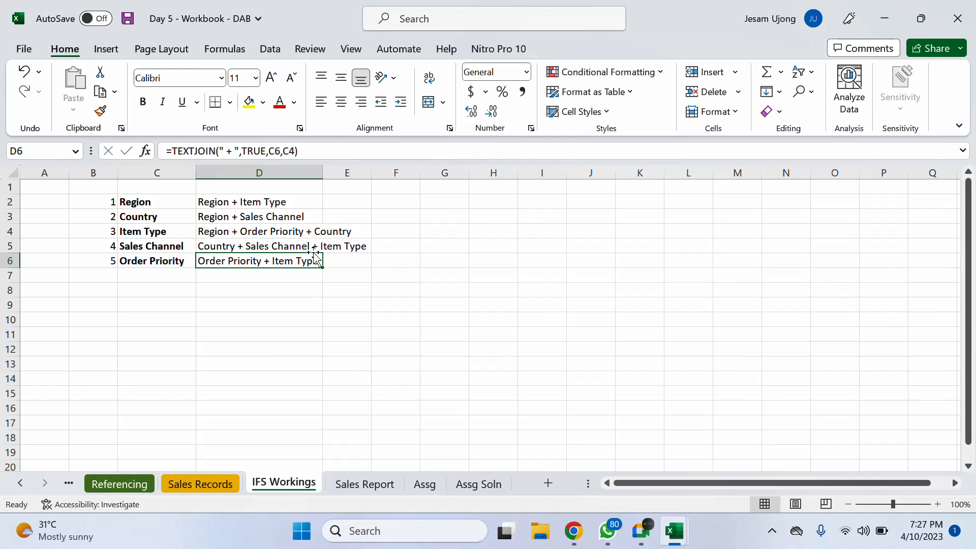
click(267, 151)
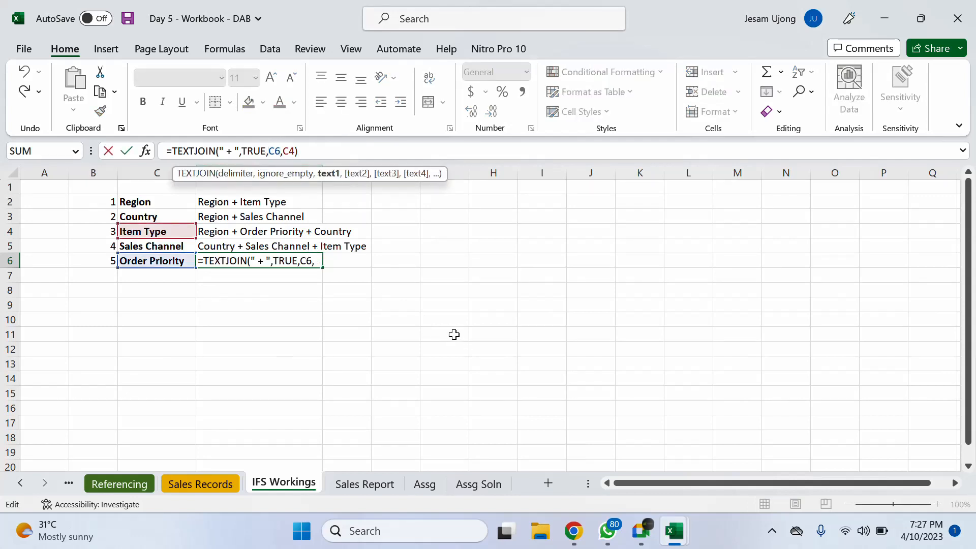
click(397, 290)
key(Escape)
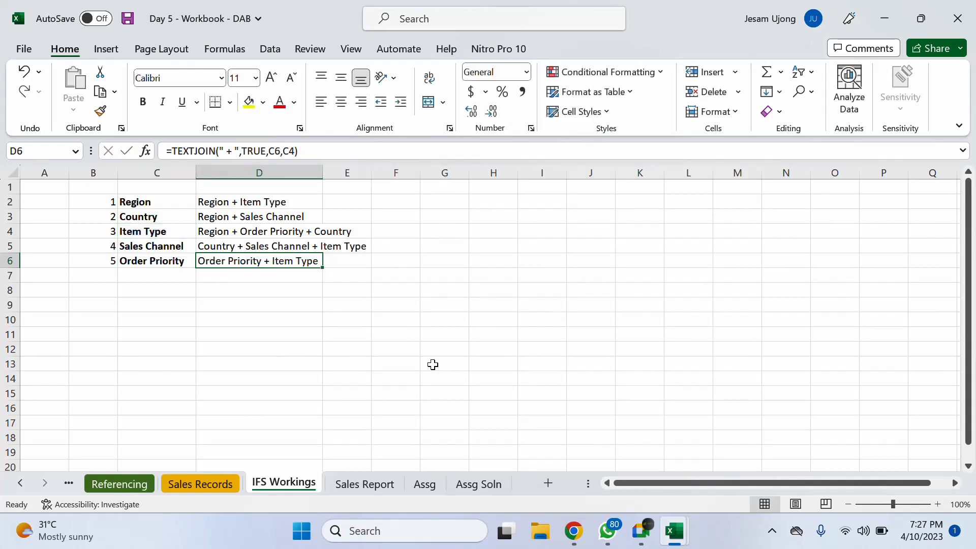
Copy the TEXTJOIN results in D2:D6 and paste them back in place as values only.
click(263, 198)
drag(263, 197, 280, 261)
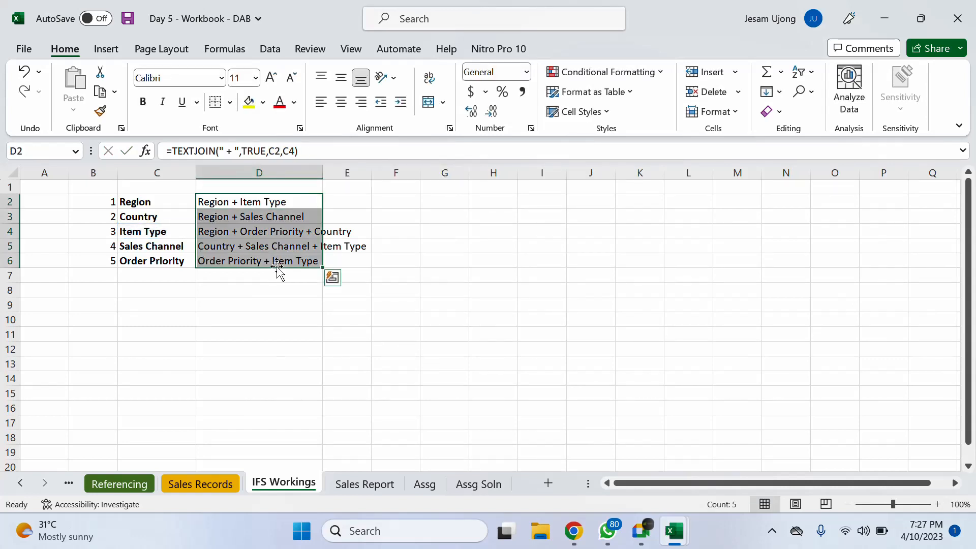
key(ctrl+c)
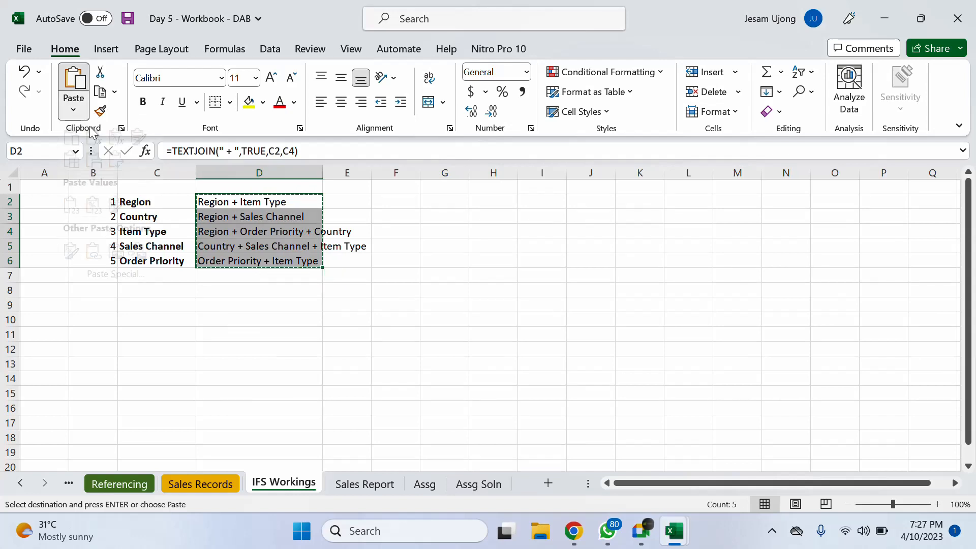
click(73, 109)
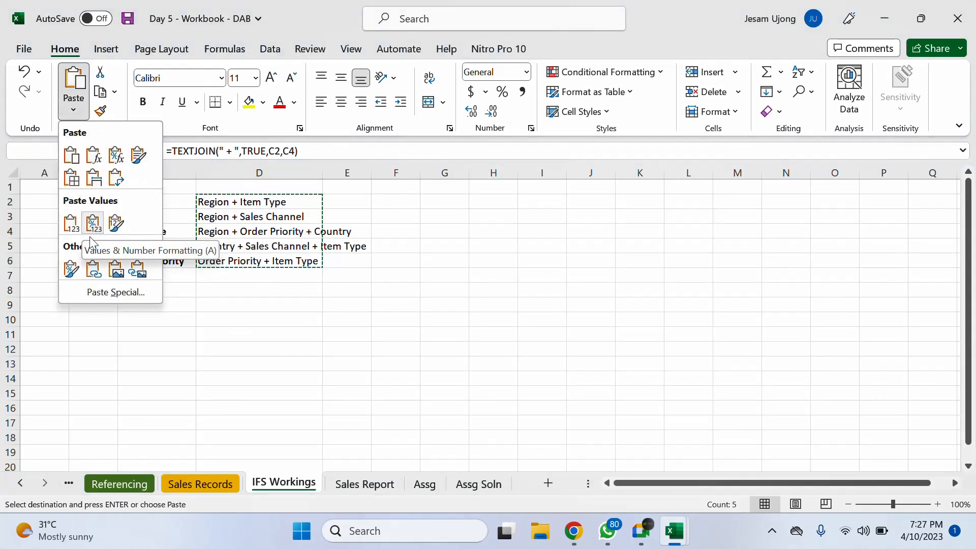
click(70, 223)
click(292, 336)
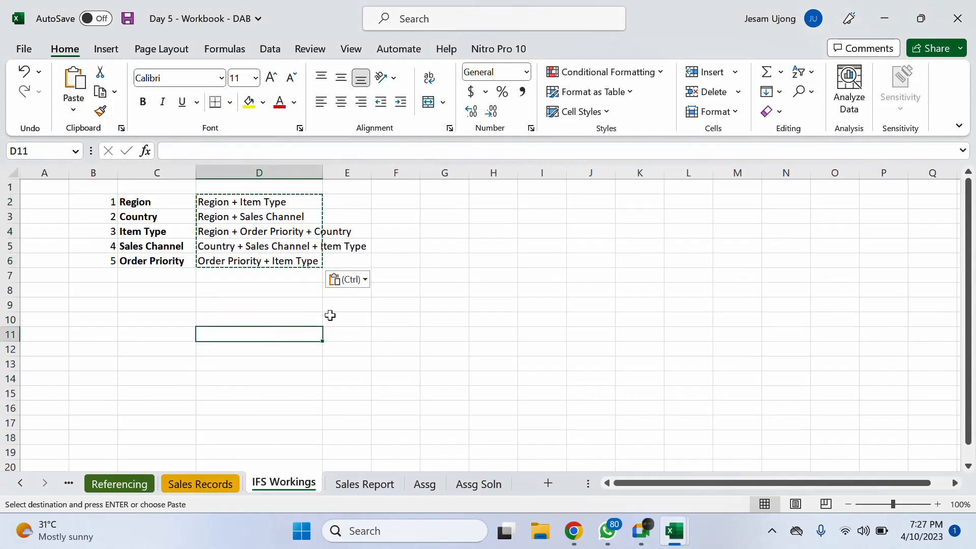
key(Escape)
Widen column D to fit the longest combined criteria text and zoom the sheet to 120%.
mouse_move(642, 532)
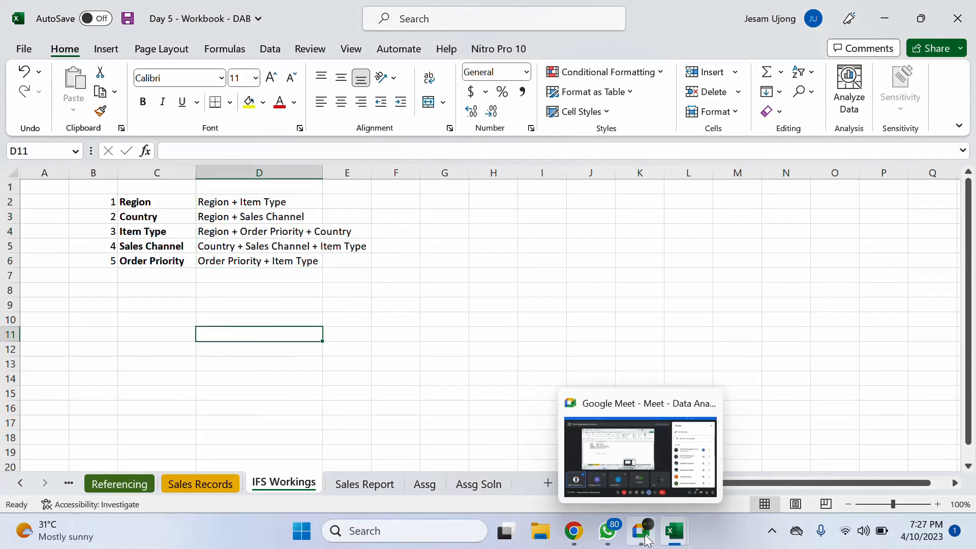
click(375, 203)
drag(323, 172, 375, 170)
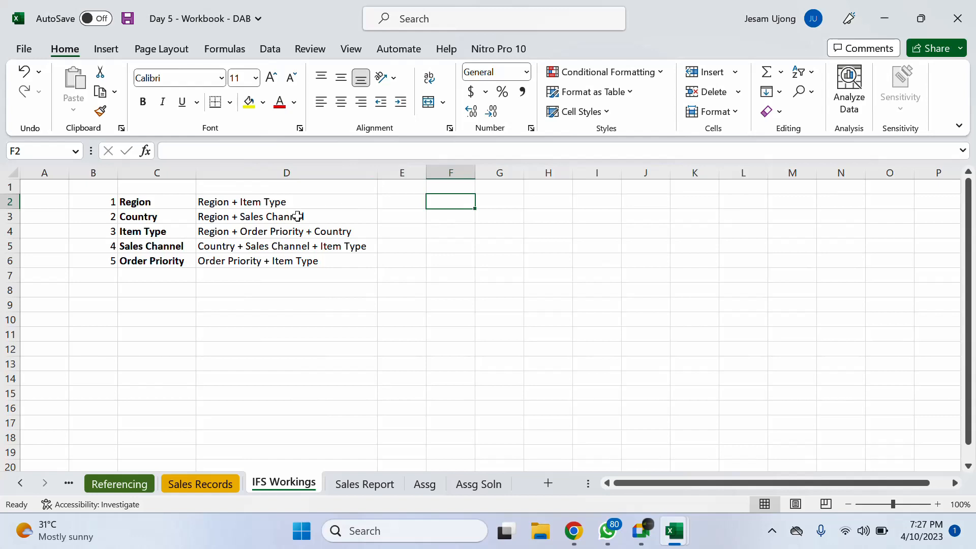
click(937, 504)
click(936, 504)
click(616, 329)
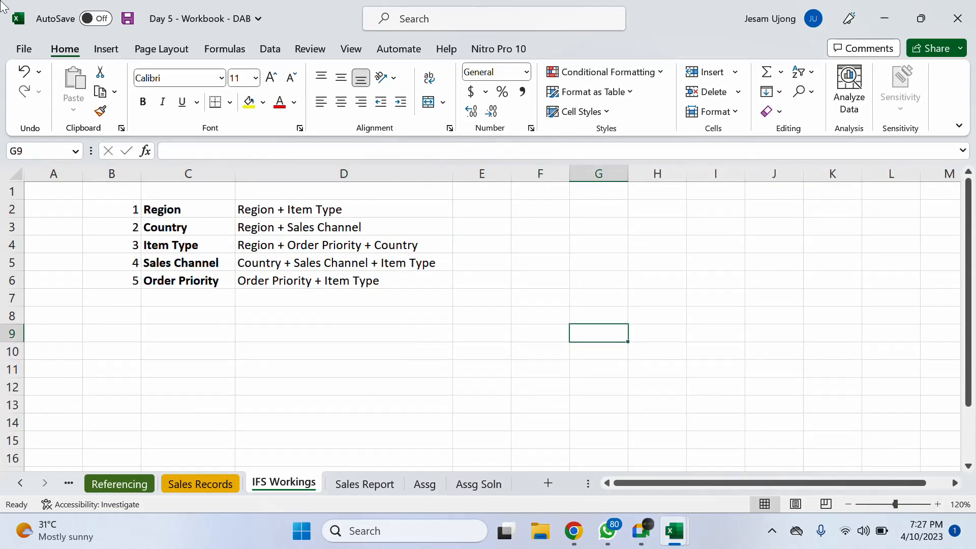
Check the Google Meet call window, return to the Excel workbook and dismiss the presenting notification.
click(641, 530)
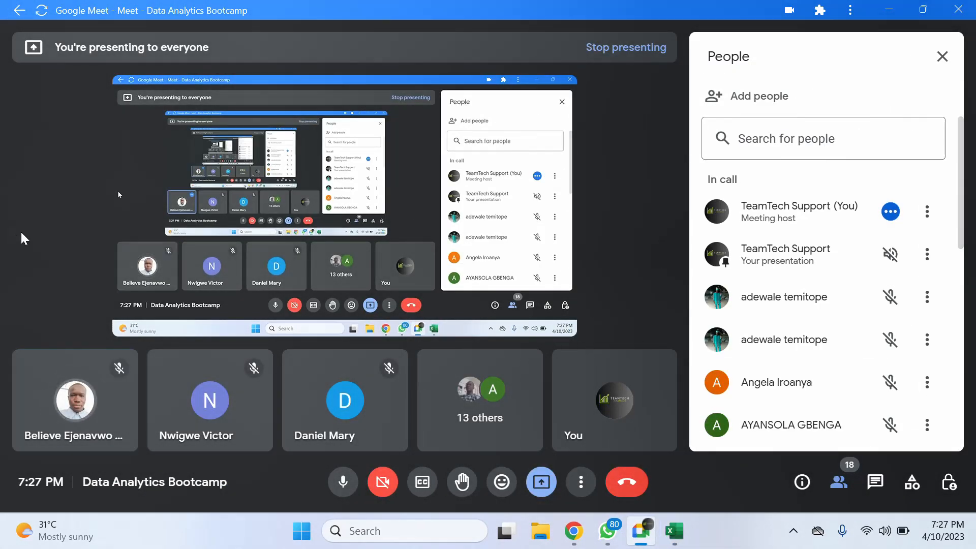
click(886, 10)
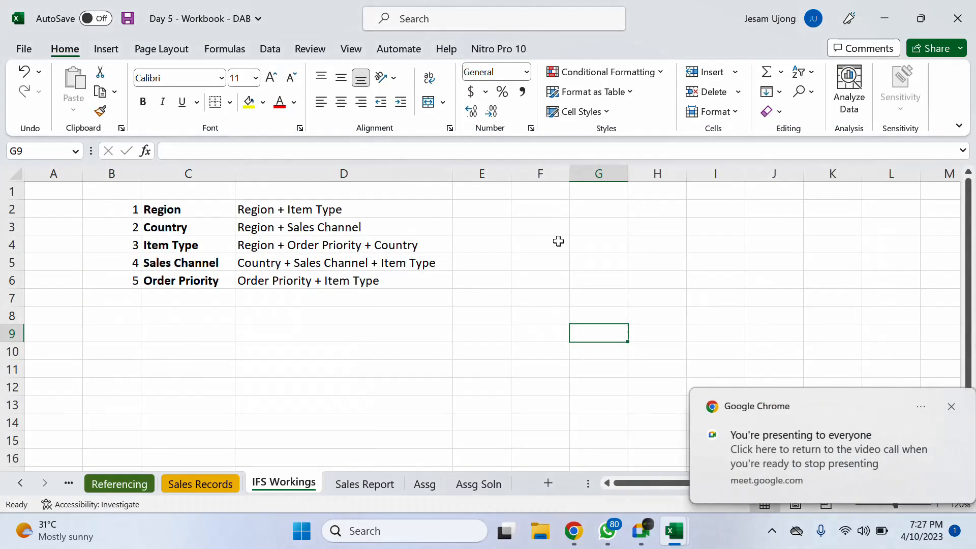
click(553, 230)
click(941, 406)
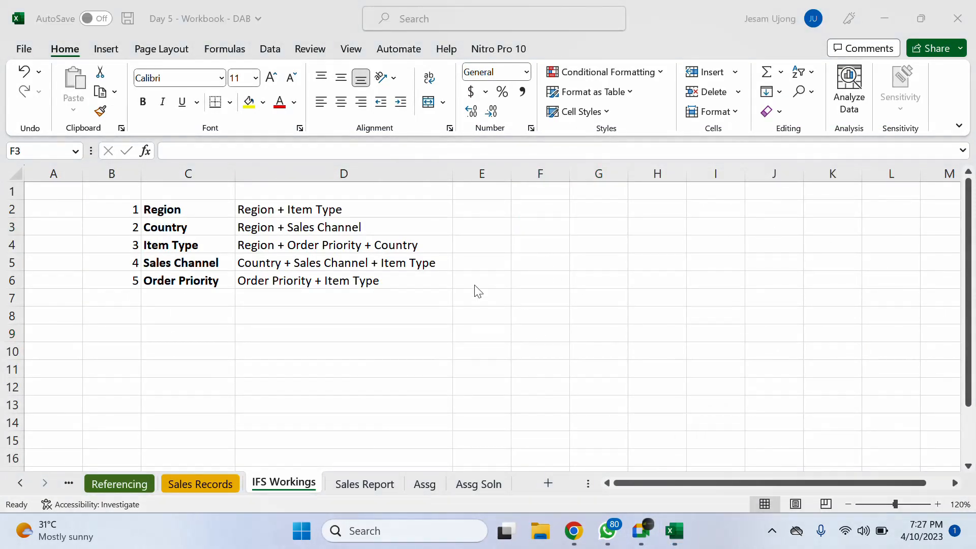
click(455, 244)
Examine the Region and Item Type columns on the Sales Records sheet against the Region + Item Type criterion in D2.
click(305, 208)
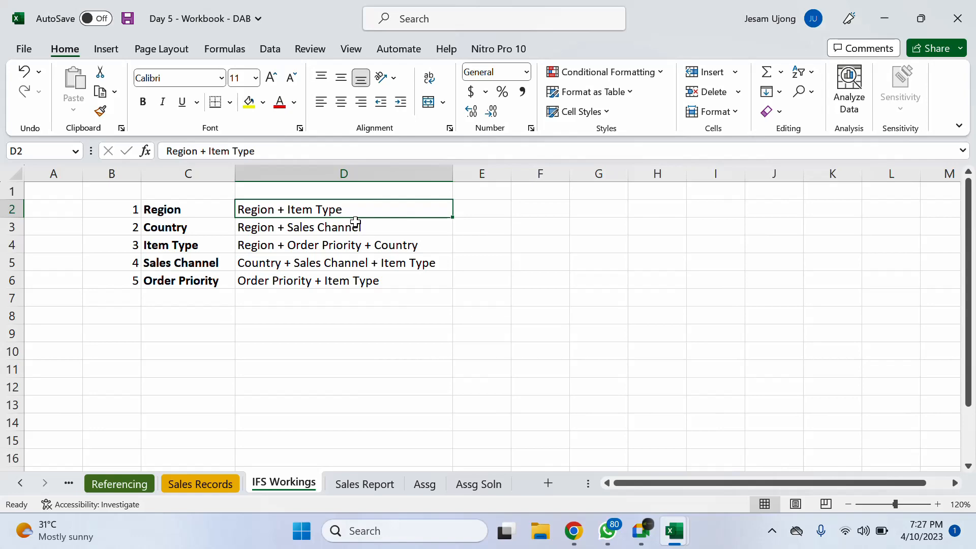
click(203, 484)
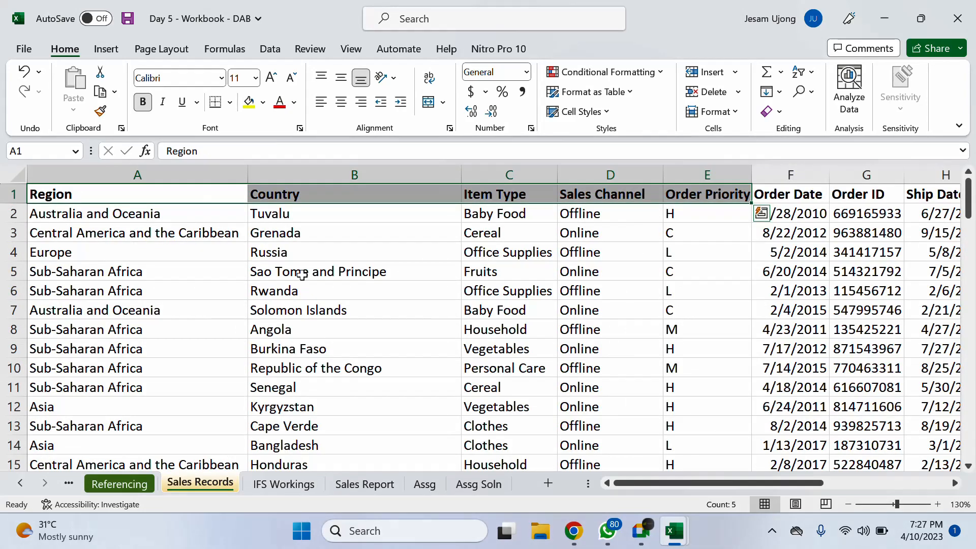
click(331, 250)
click(507, 235)
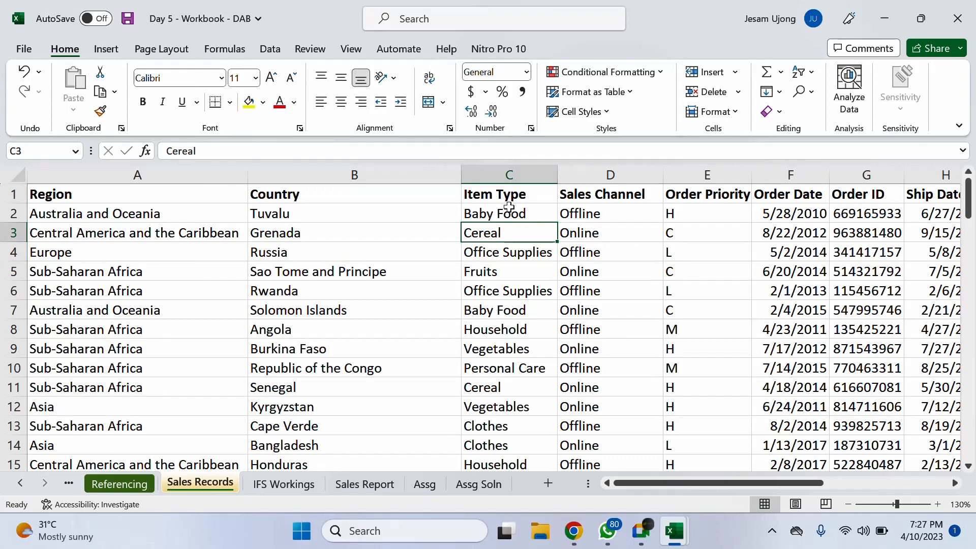
click(508, 207)
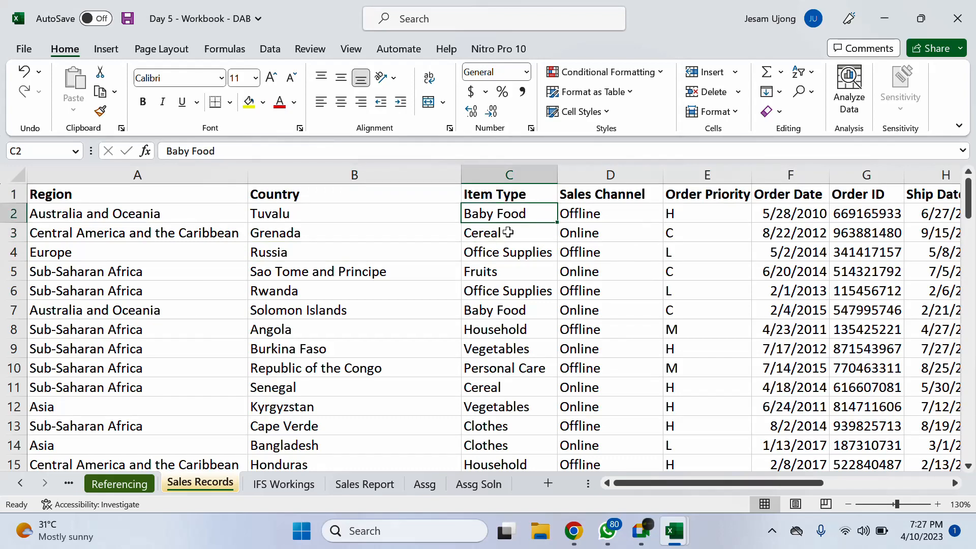
click(101, 174)
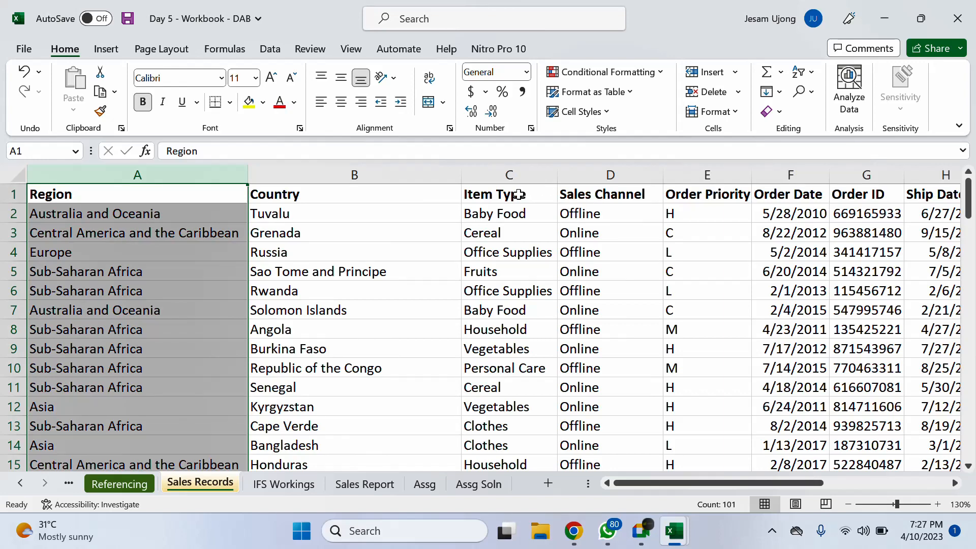
click(518, 221)
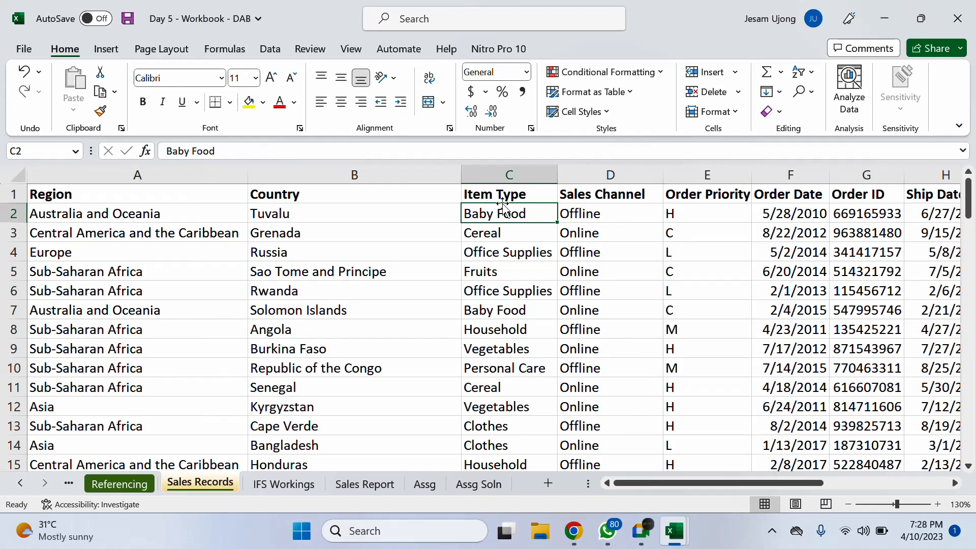
drag(671, 482, 645, 485)
click(754, 177)
click(174, 170)
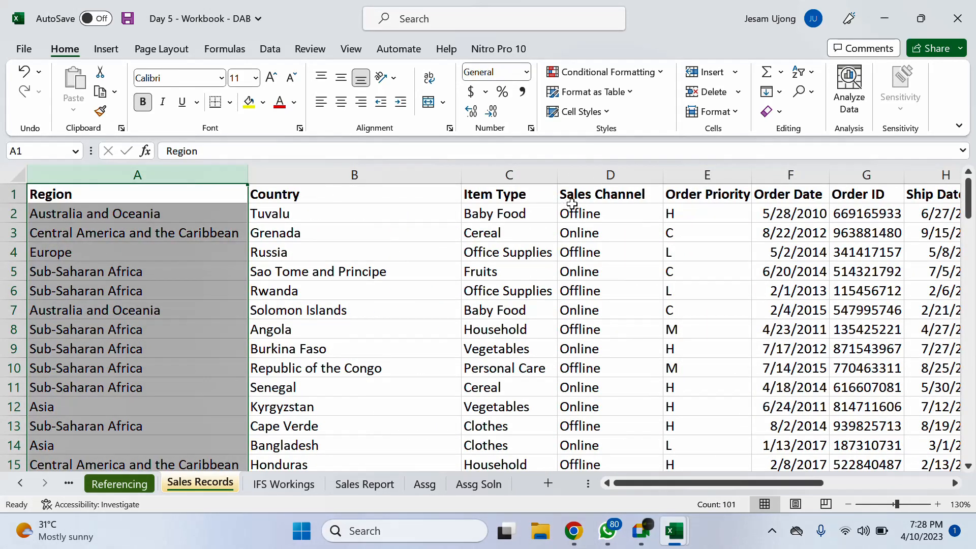
click(540, 178)
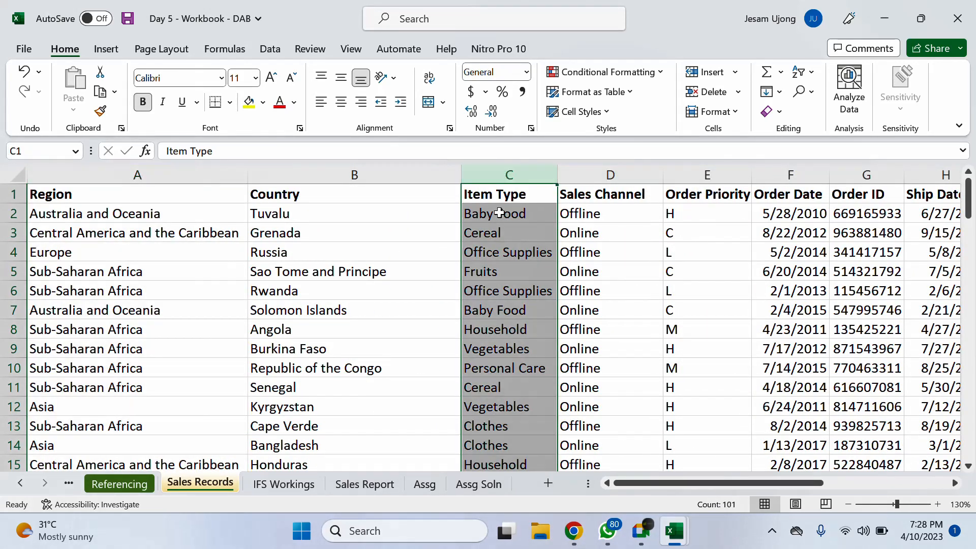
click(521, 216)
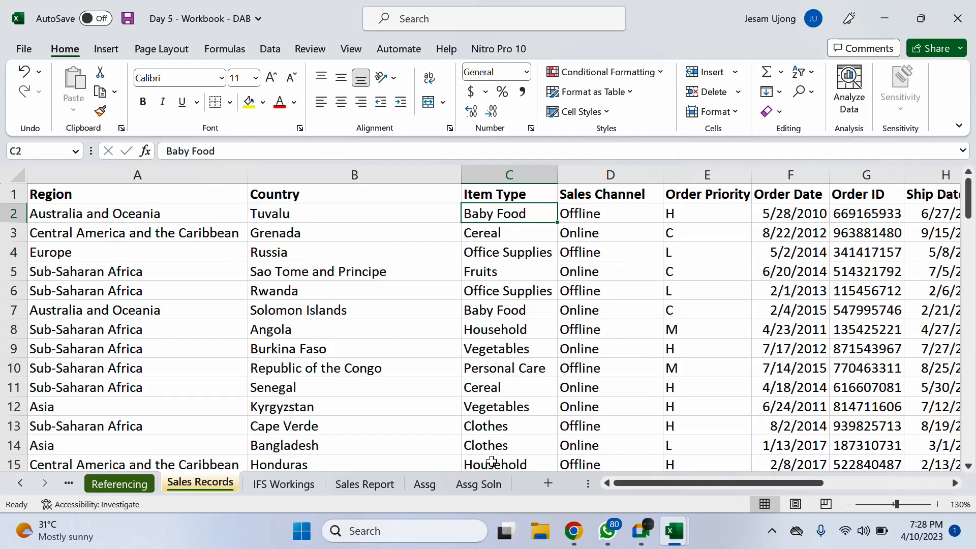
Look through the Assg Soln, Assg and Sales Report sheets, and return to cell E2 on IFS Workings.
click(483, 487)
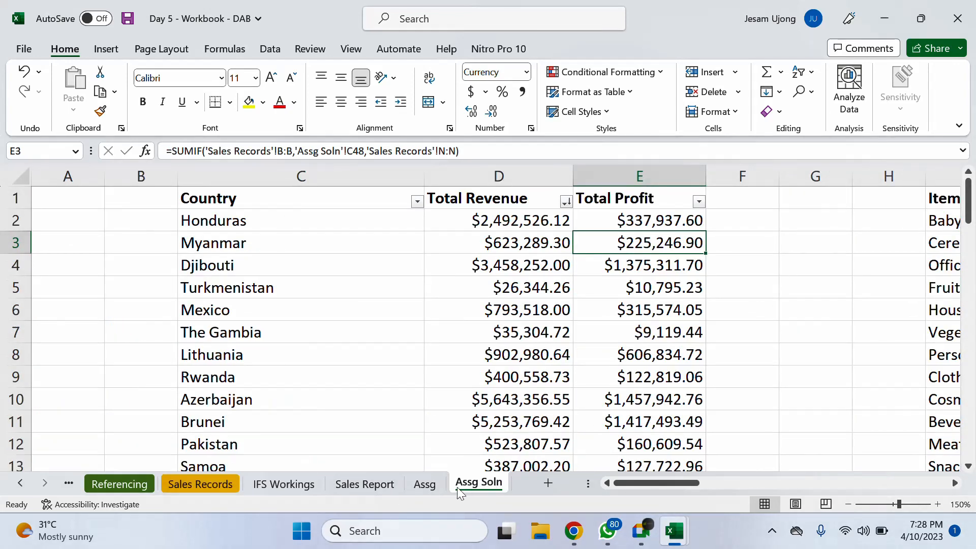
click(423, 483)
click(360, 487)
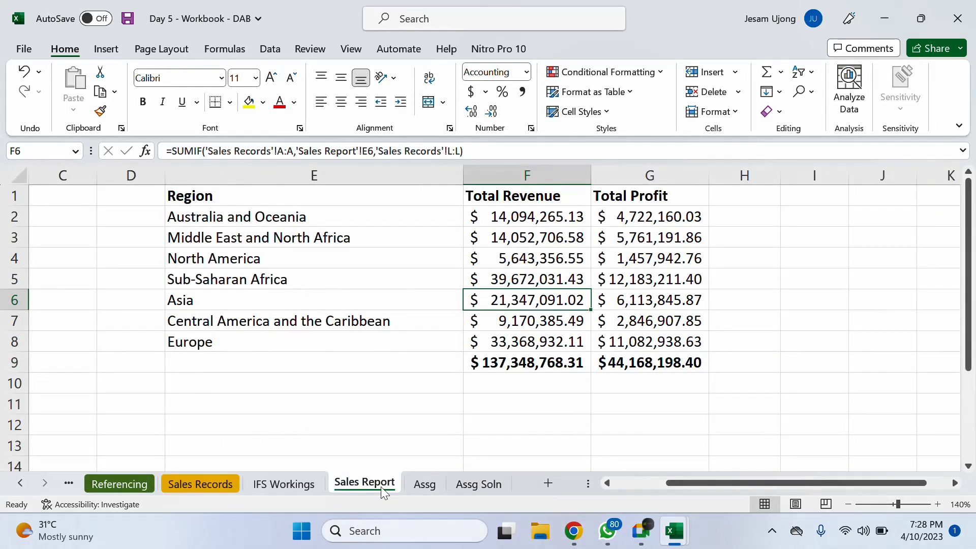
click(293, 483)
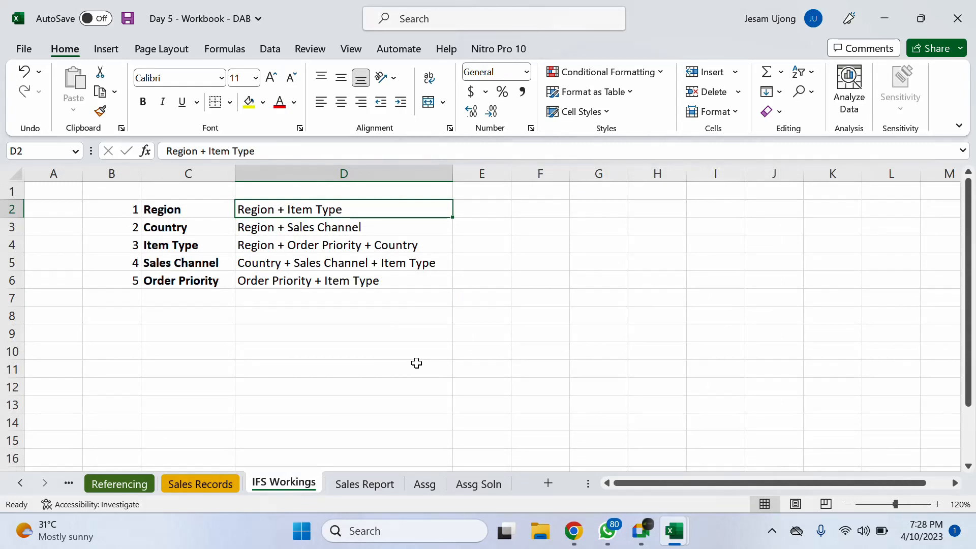
click(477, 213)
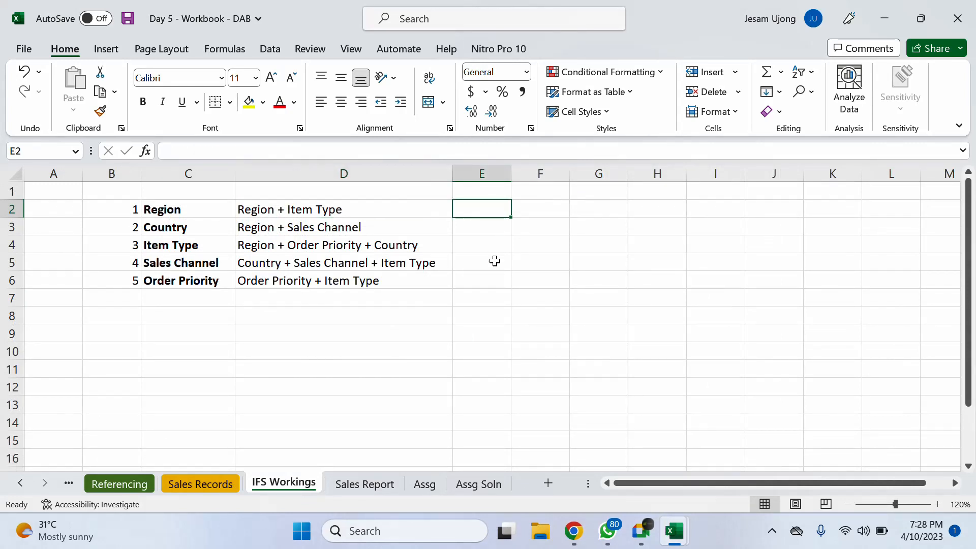
Copy the entire Region column from Sales Records into column F of the IFS Workings sheet.
click(527, 209)
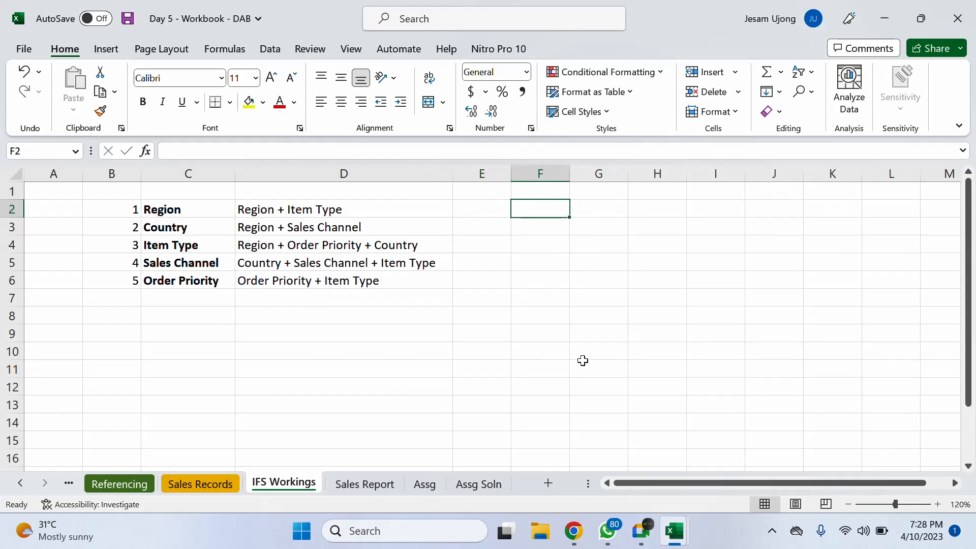
click(220, 481)
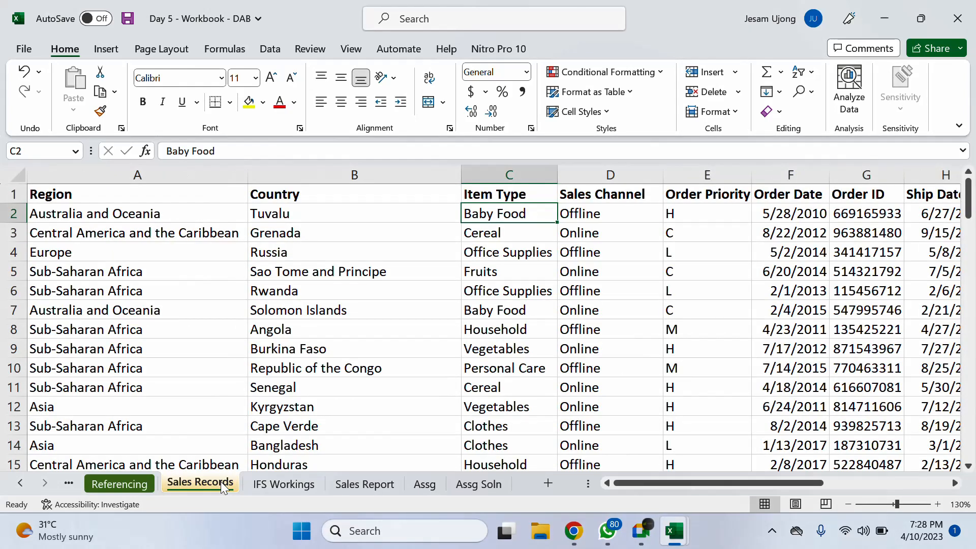
click(161, 175)
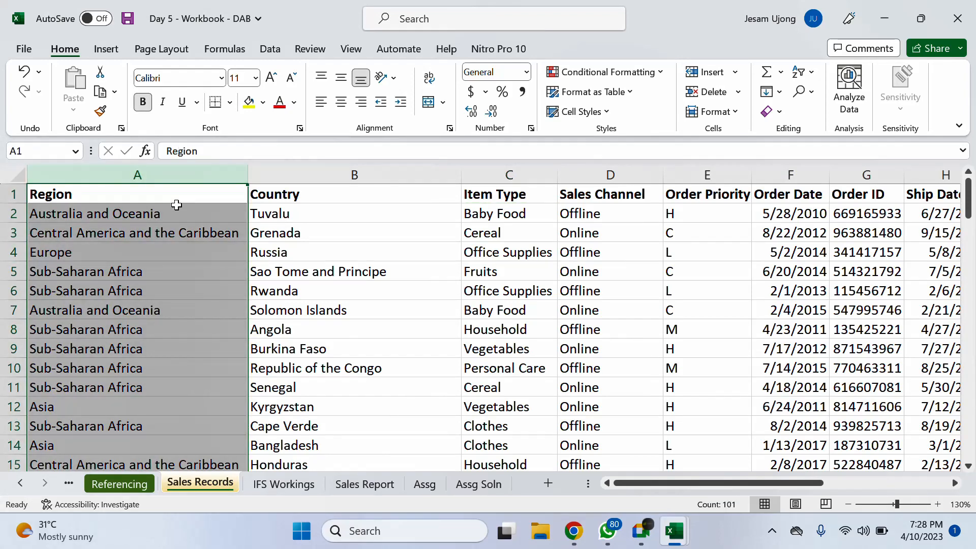
key(ctrl+c)
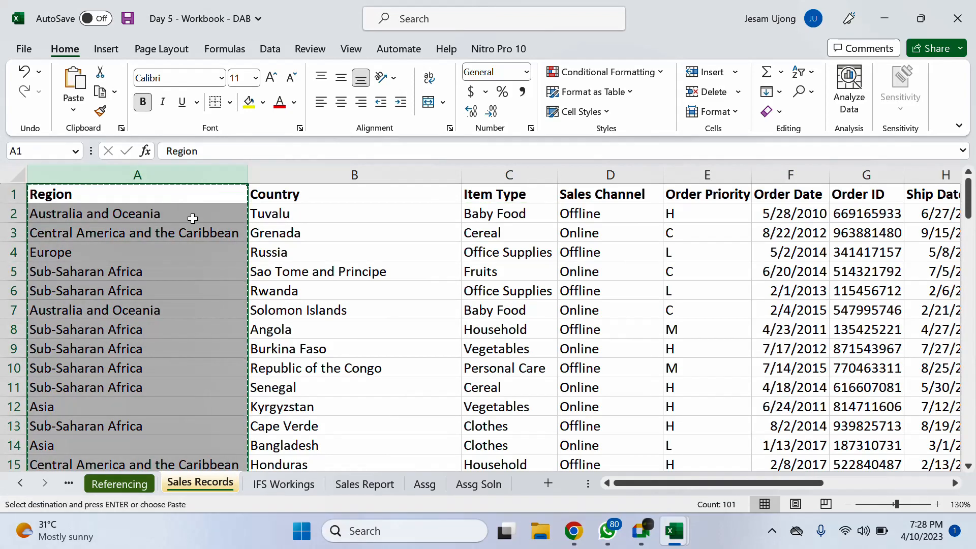
click(296, 484)
click(548, 174)
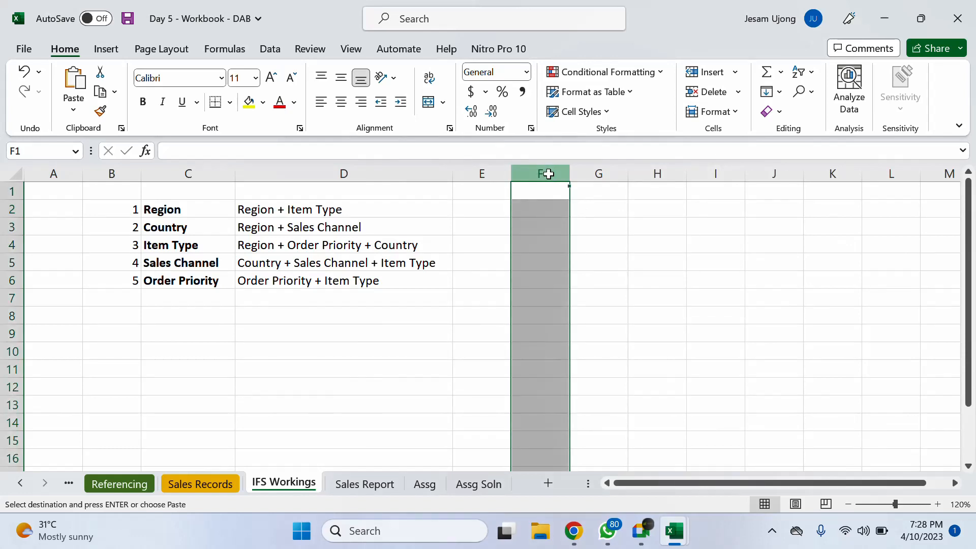
key(ctrl+v)
Remove duplicates from the Region list in column F, treating the first row as a header.
click(669, 172)
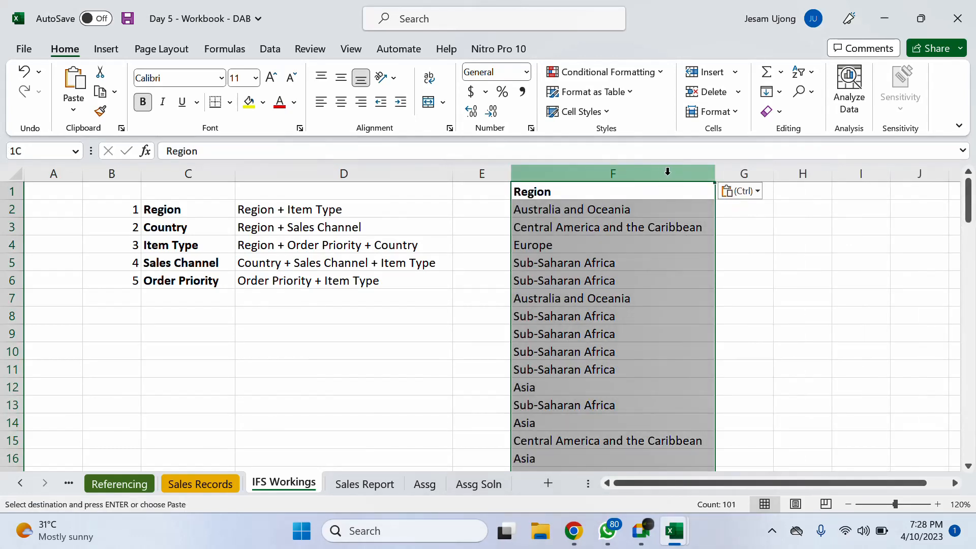
right_click(662, 172)
click(632, 174)
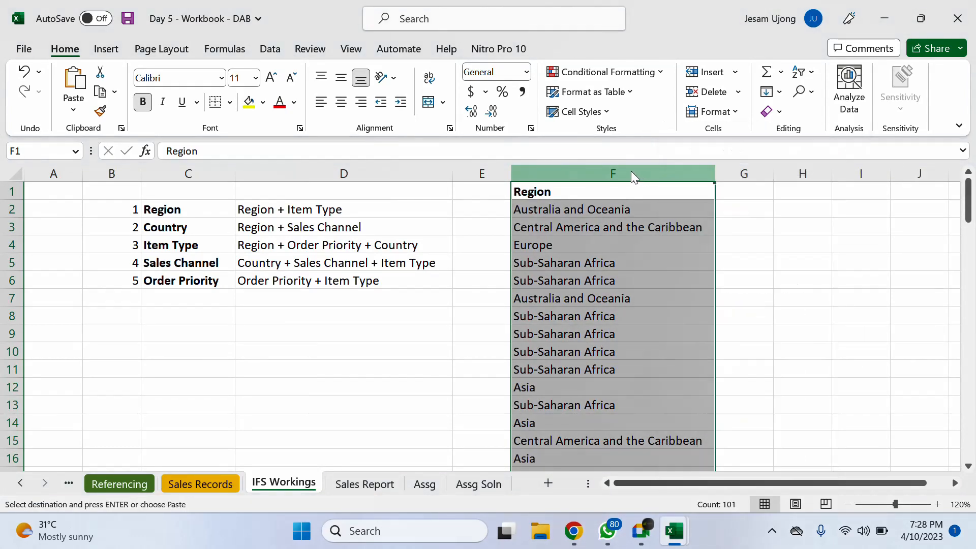
click(270, 49)
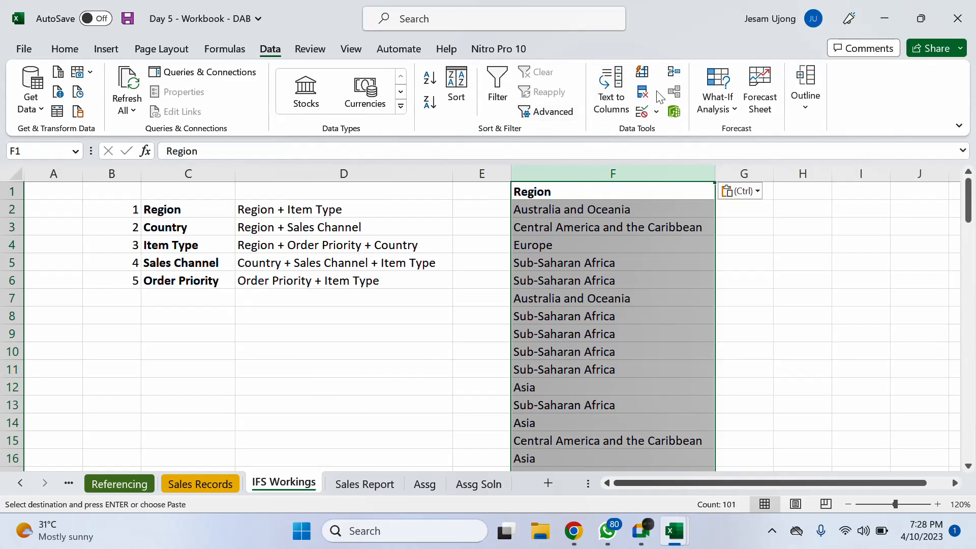
click(643, 96)
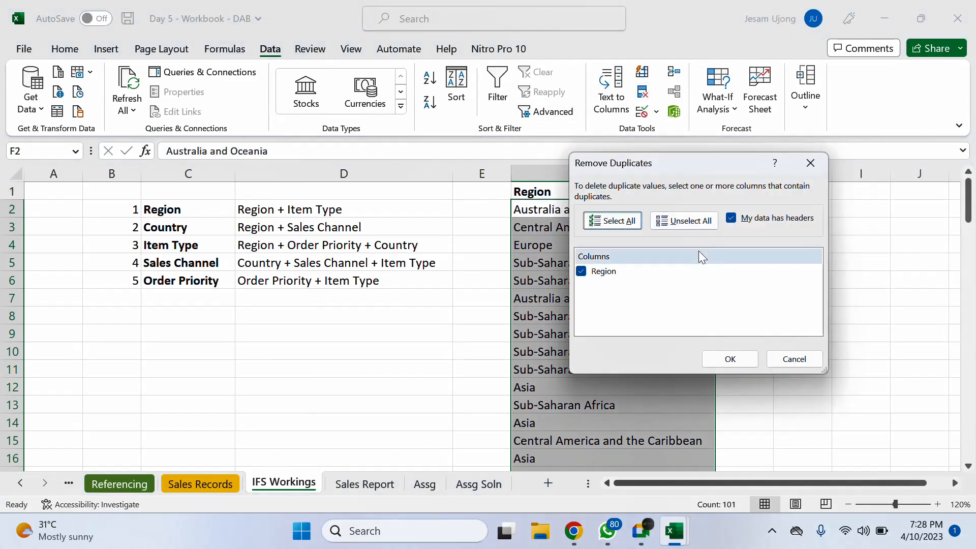
click(722, 357)
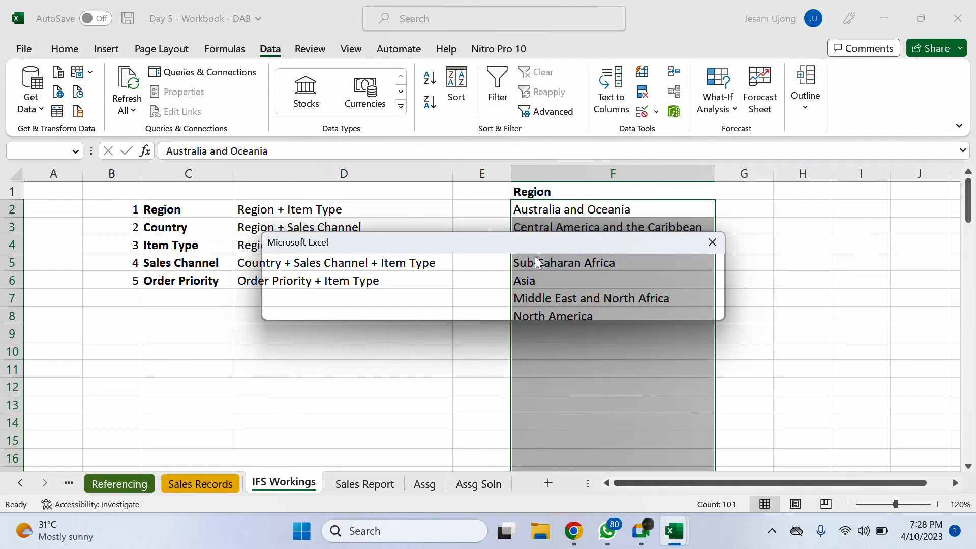
drag(536, 248, 546, 270)
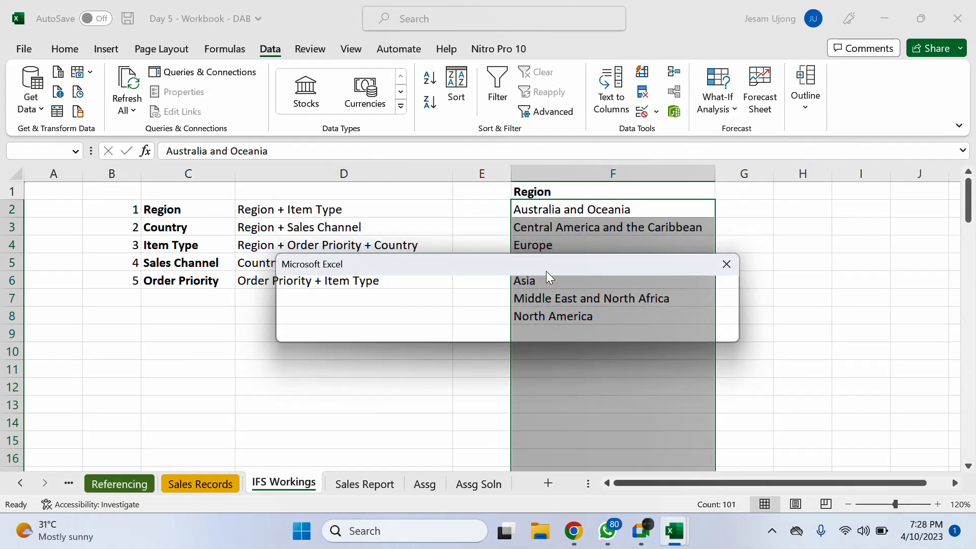
key(Return)
Zoom the IFS Workings sheet to 130% and bring the empty columns beside the Region list into view.
click(596, 227)
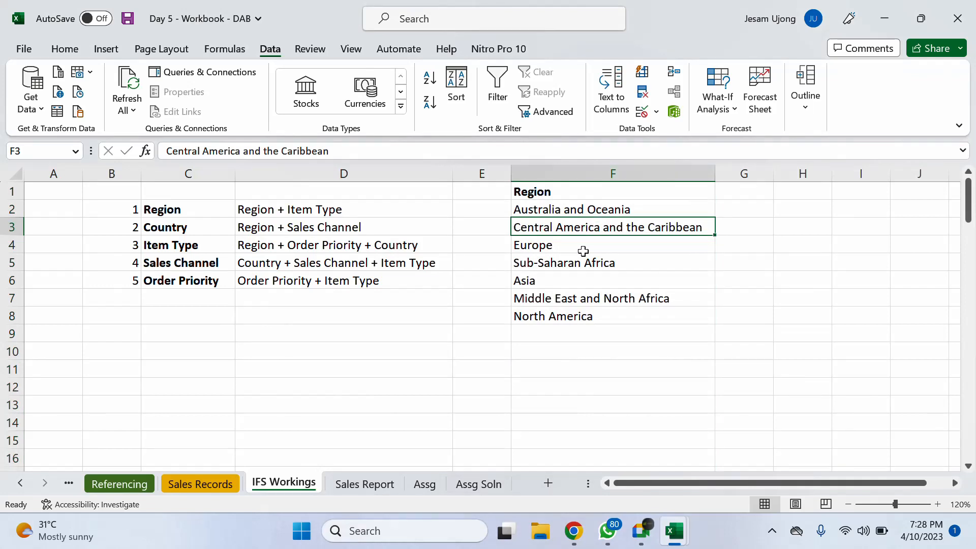
click(581, 209)
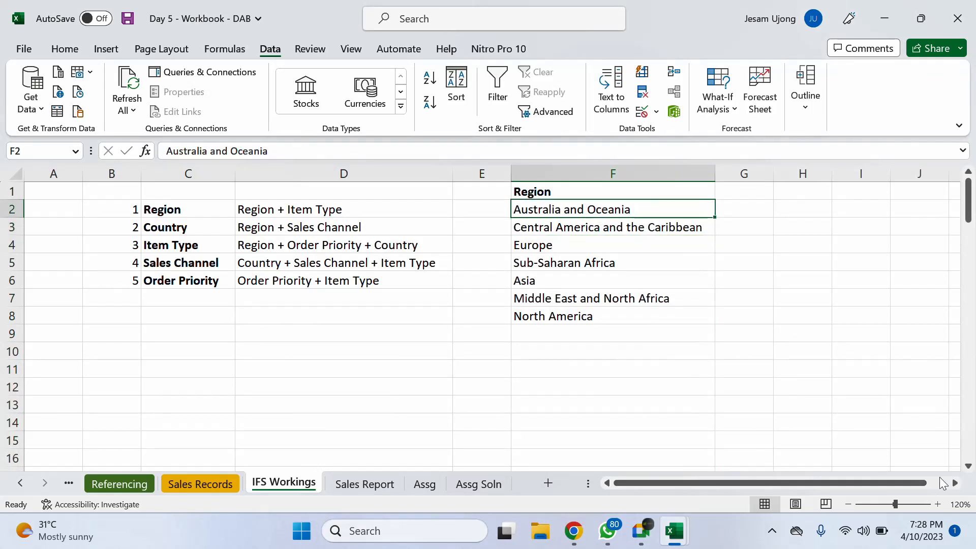
click(938, 504)
scroll(747, 328, up, 1)
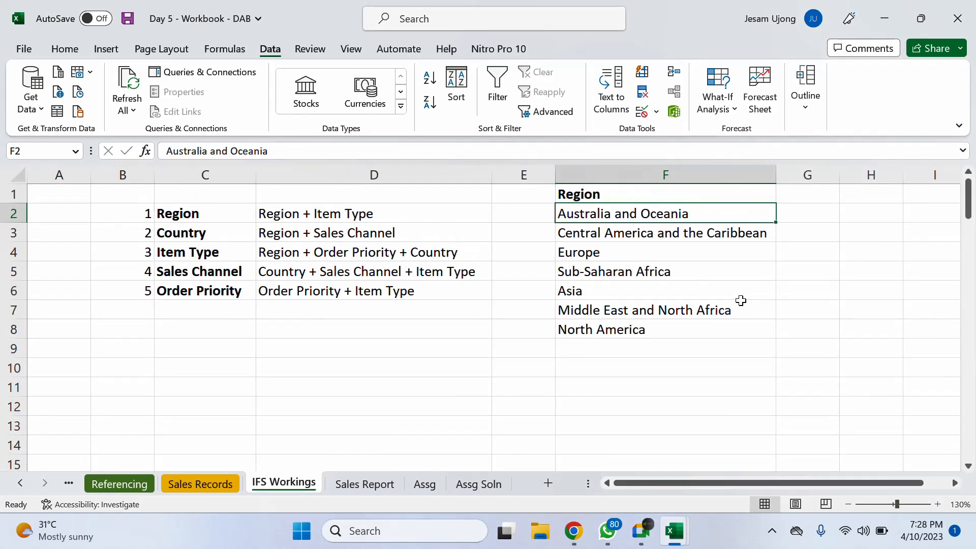
click(765, 275)
click(955, 483)
click(955, 483)
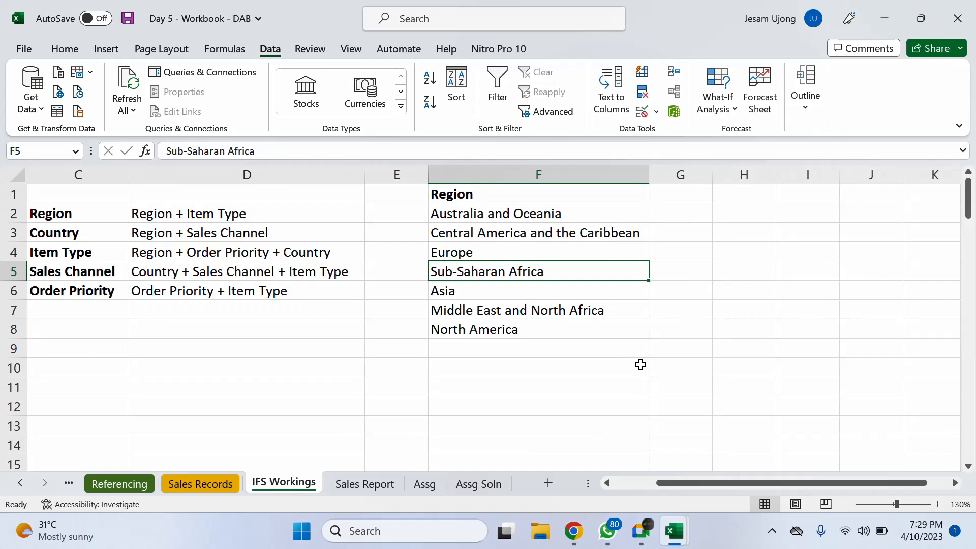
Check the Region + Item Type criterion in D2 against the Item Type column on Sales Records, inspecting the entry in C2.
click(201, 329)
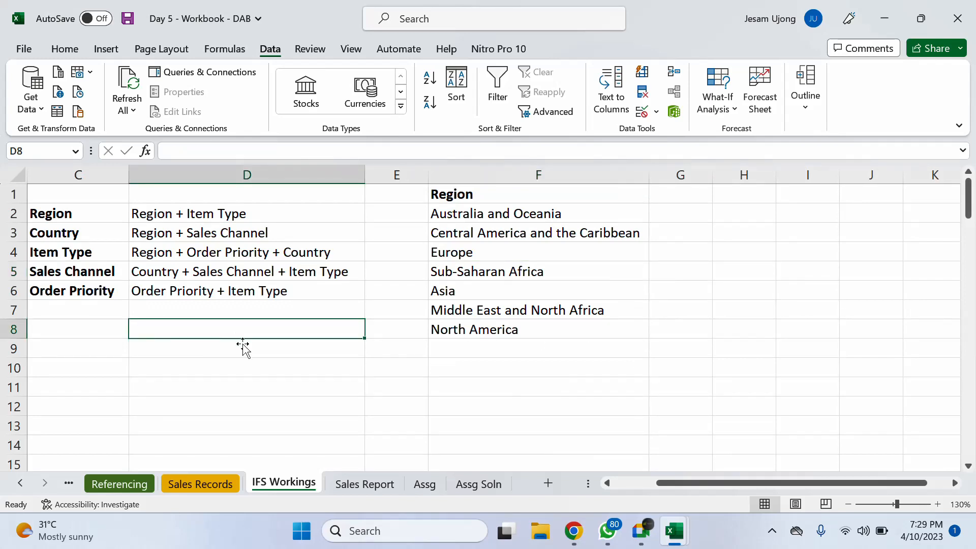
click(234, 217)
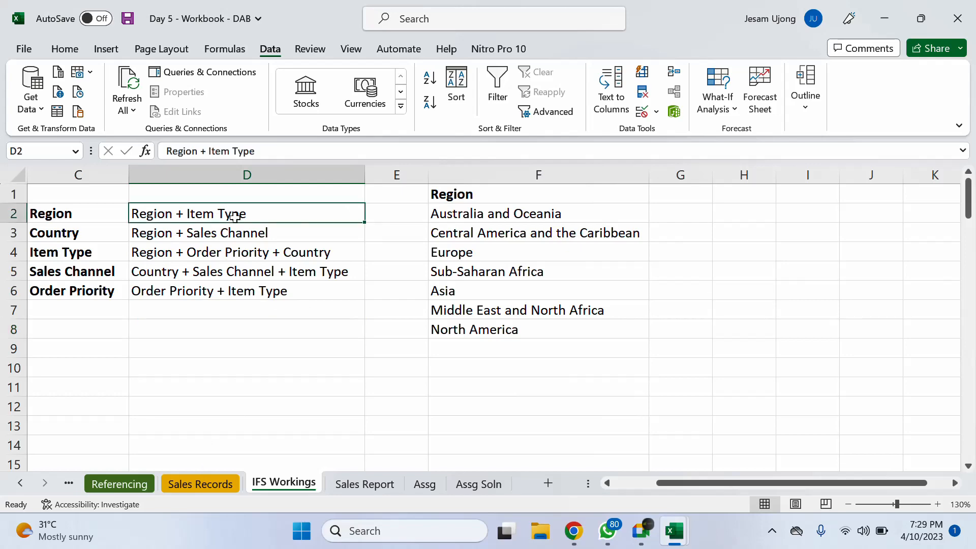
click(201, 483)
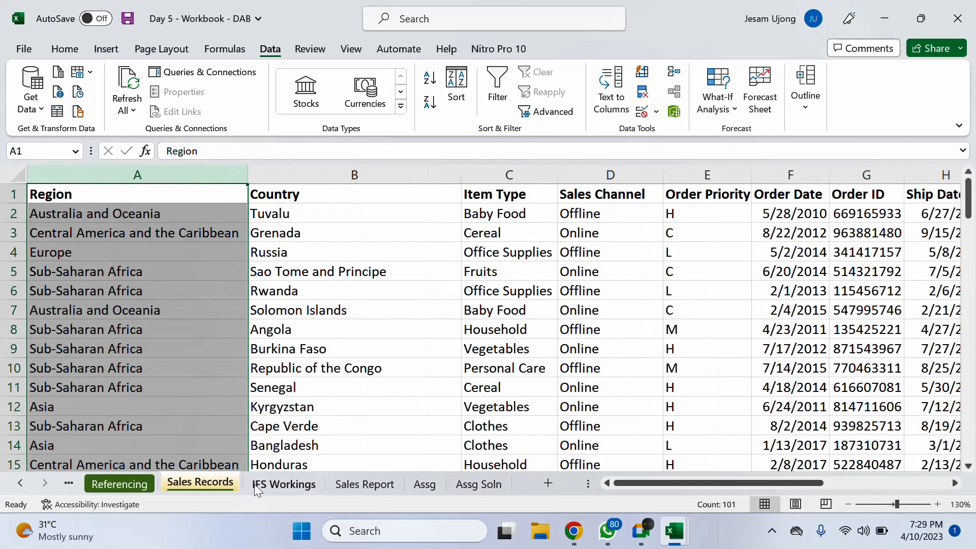
click(520, 170)
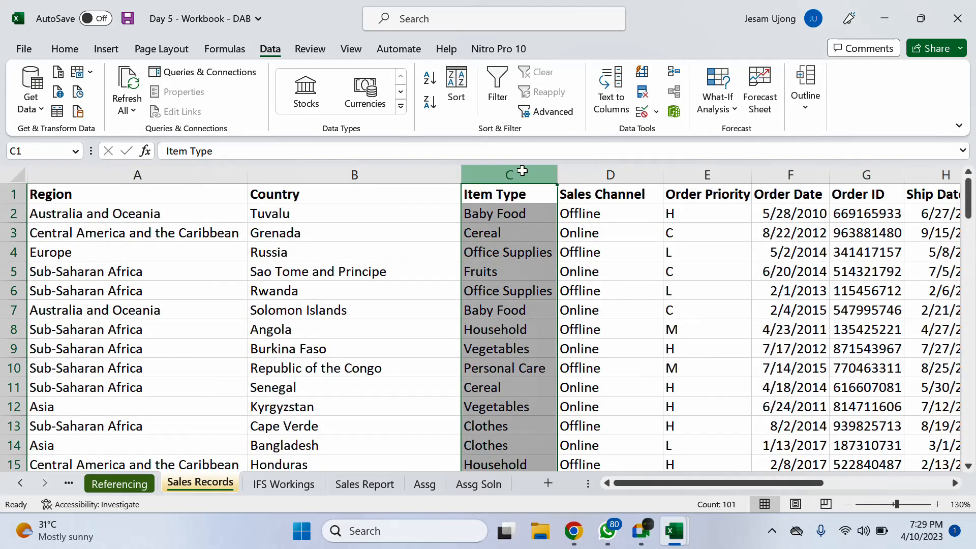
key(ctrl+c)
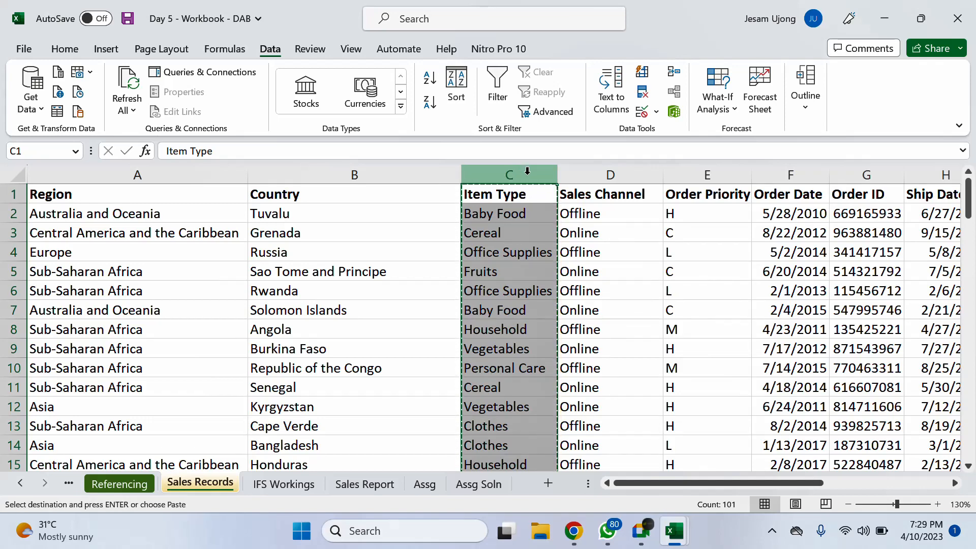
key(Escape)
click(518, 215)
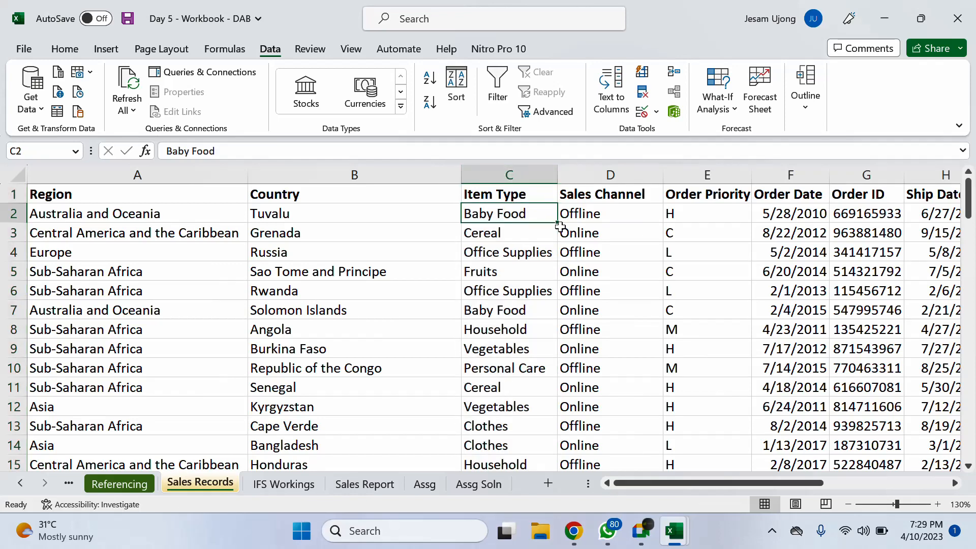
click(260, 151)
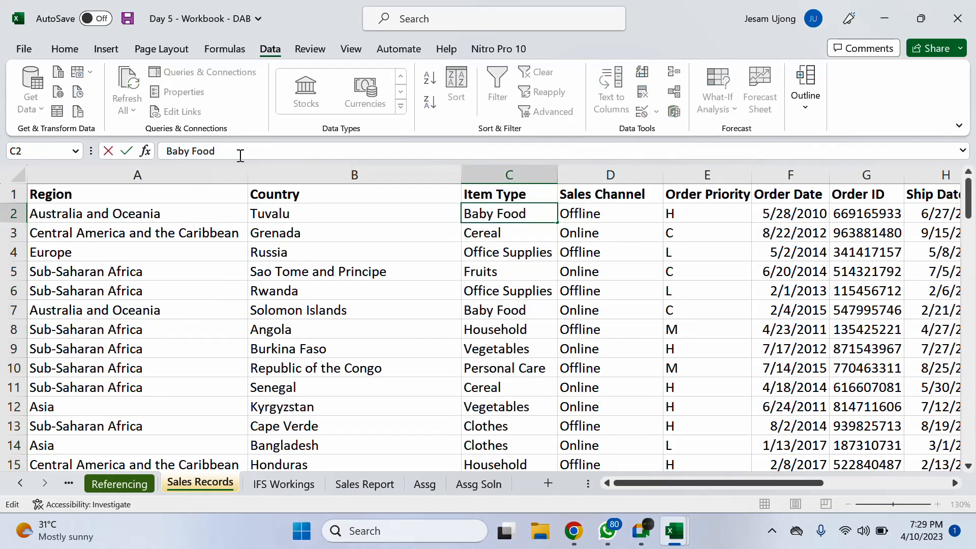
Enter the header "Total Revenue from Baby Food" in G1 of IFS Workings and fit column G to it.
click(303, 489)
click(593, 193)
click(711, 217)
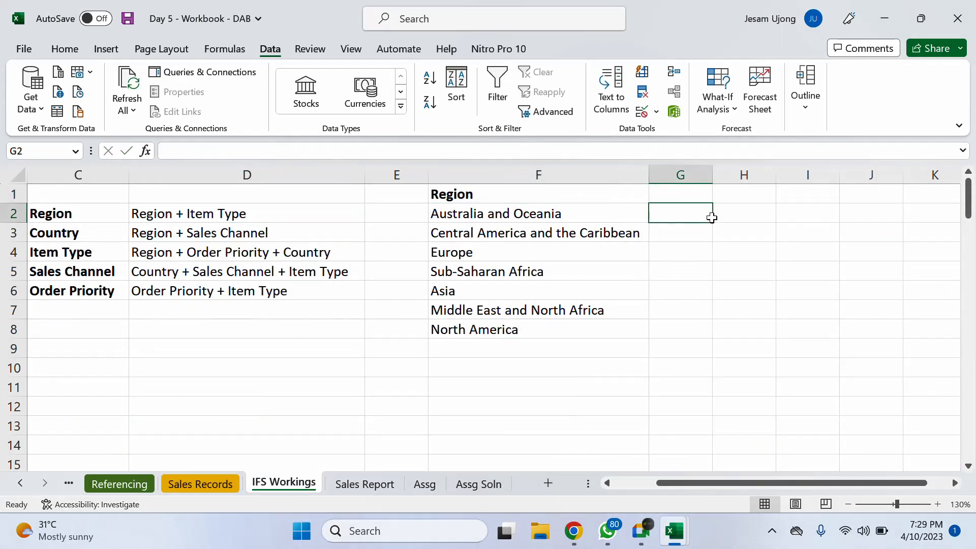
key(Up)
scroll(927, 482, right, 1)
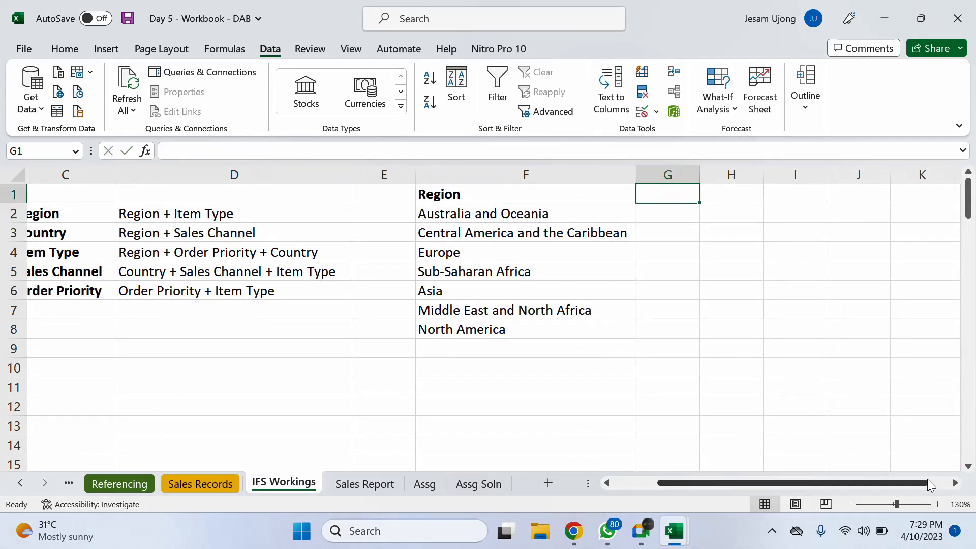
text(Total R)
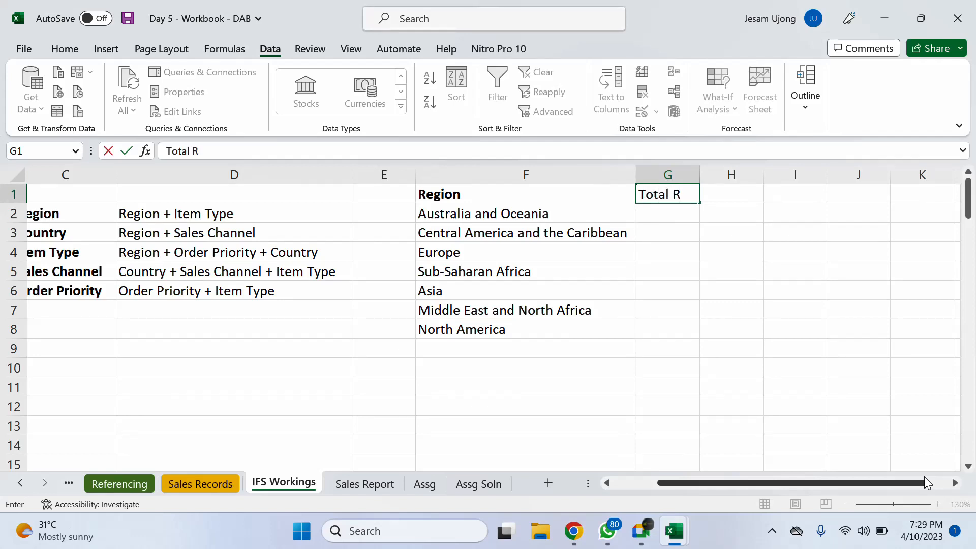
text(evenue from )
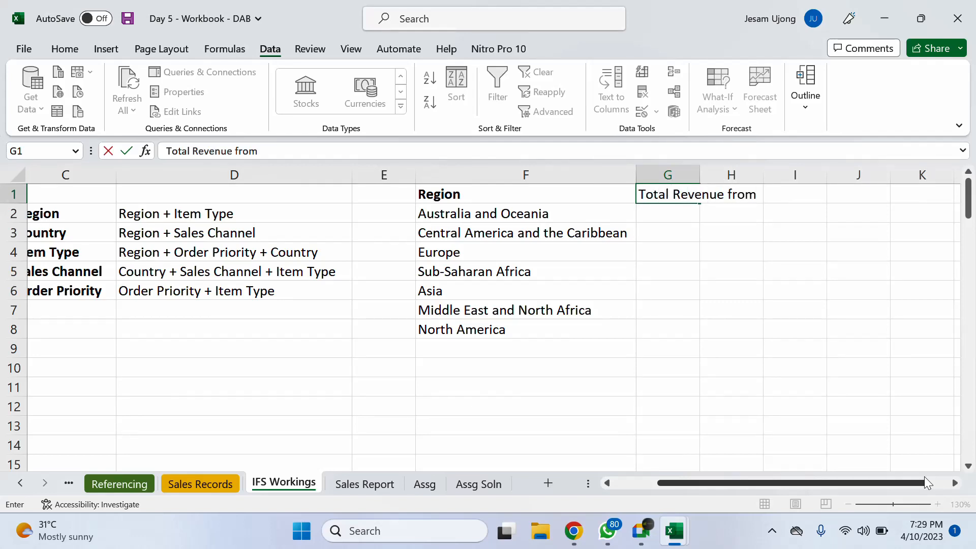
text(Baby Food)
key(Return)
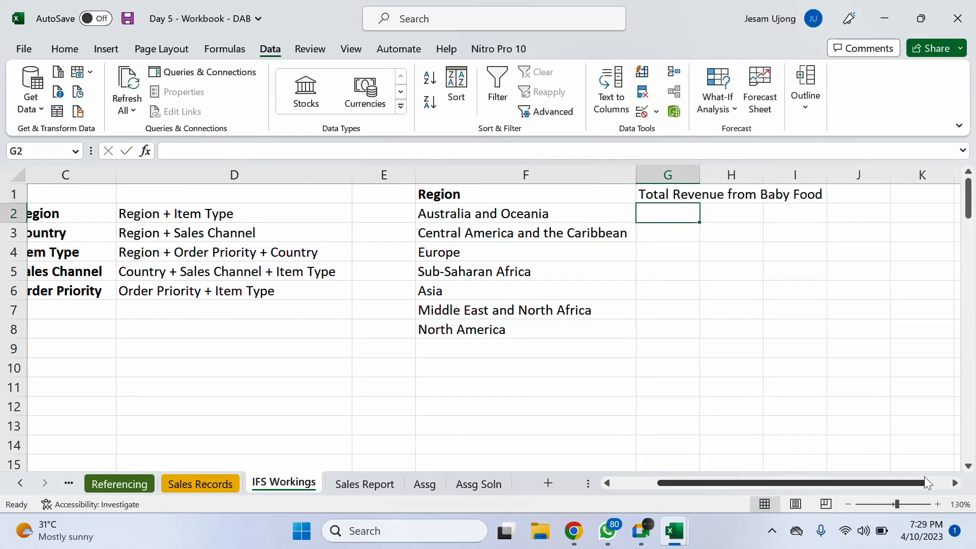
double_click(700, 175)
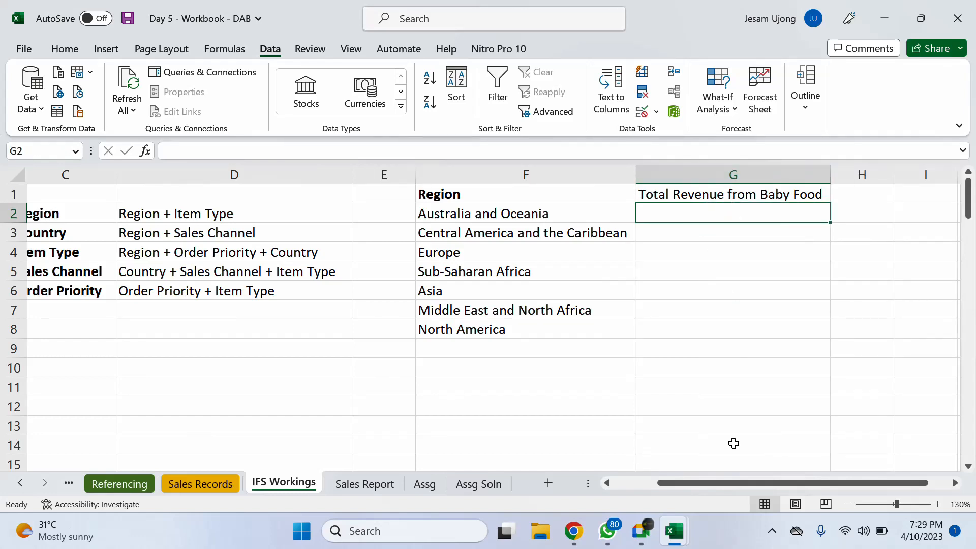
Start a SUMIFS formula in G2 with the Total Revenue column L:L of Sales Records as the sum range.
text(=)
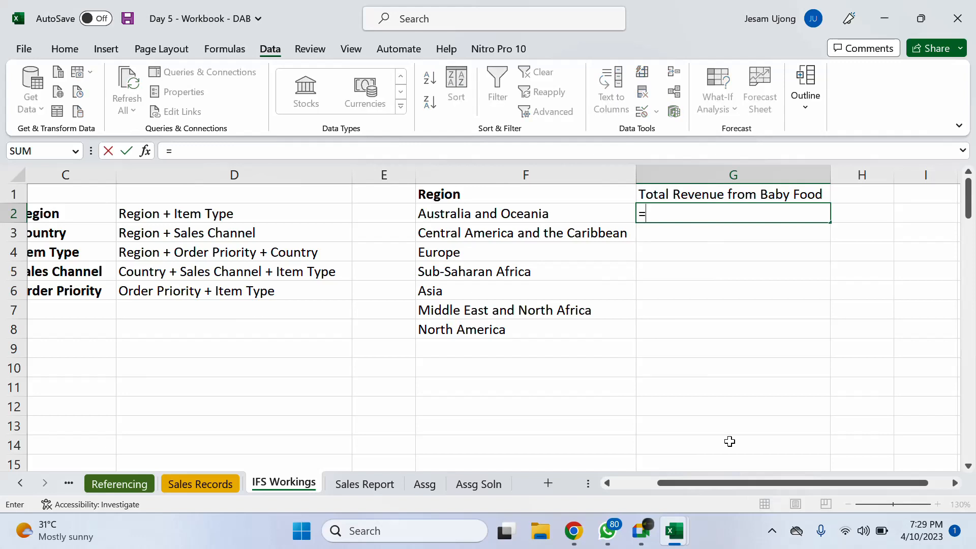
text(sumifs)
key(Tab)
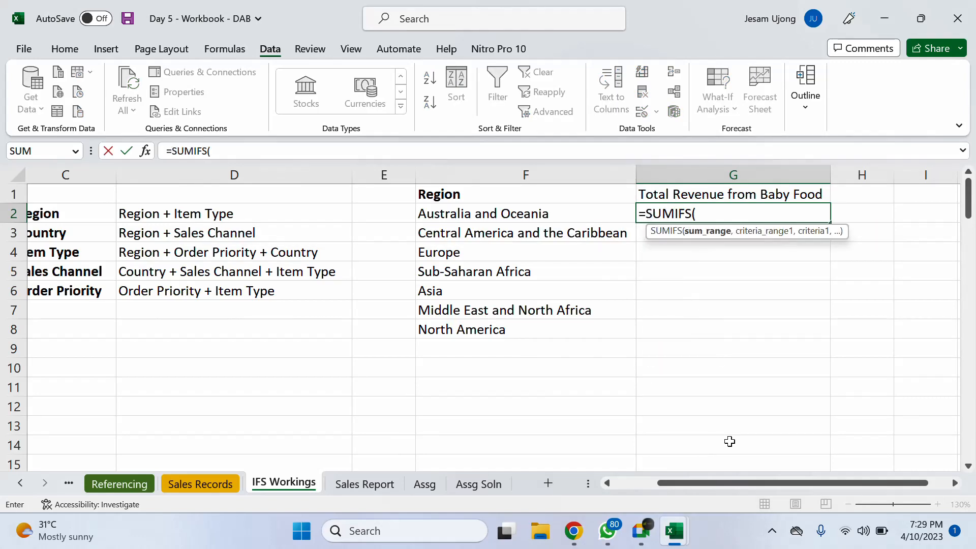
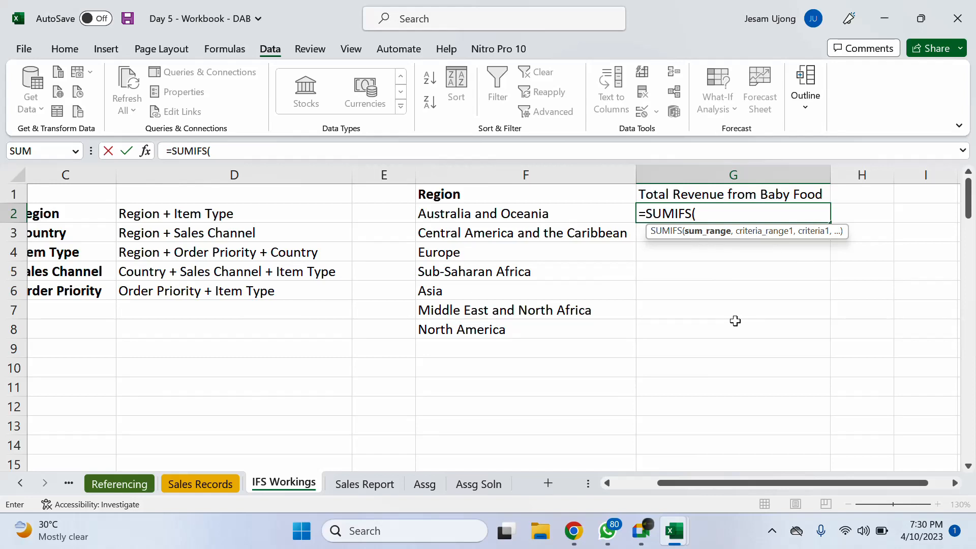
click(189, 484)
drag(656, 481, 809, 469)
click(702, 174)
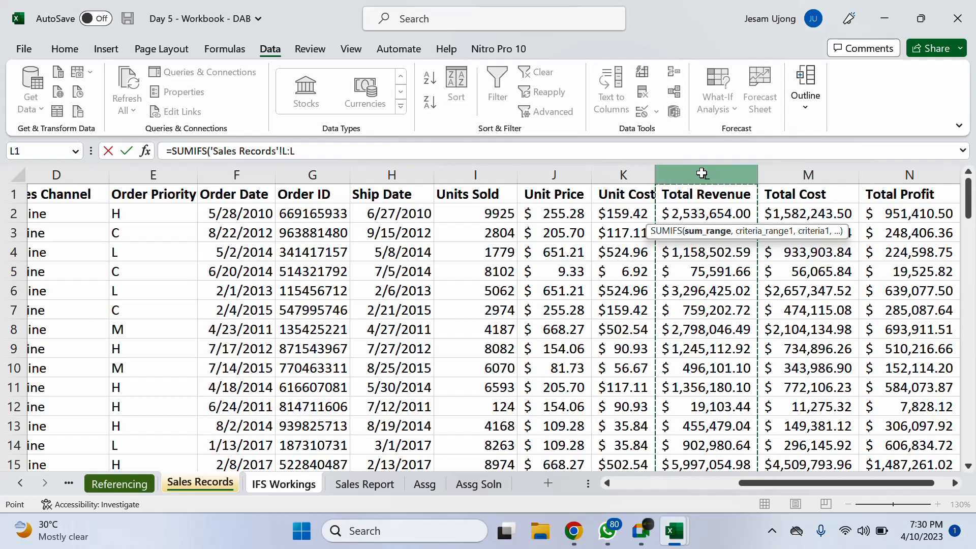
Add the Region column A:A of Sales Records as the first criteria range and IFS Workings cell F2 as its criterion.
text(,)
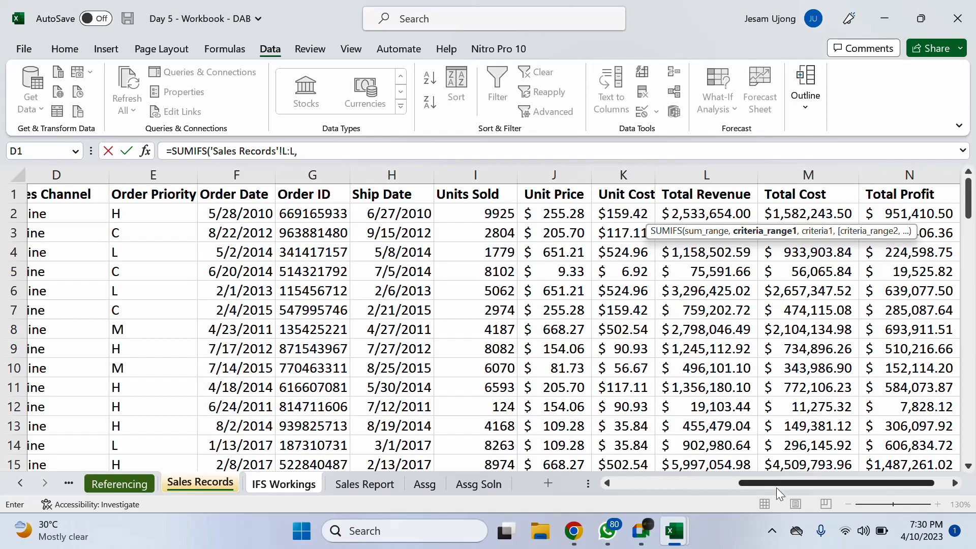
drag(776, 483, 587, 484)
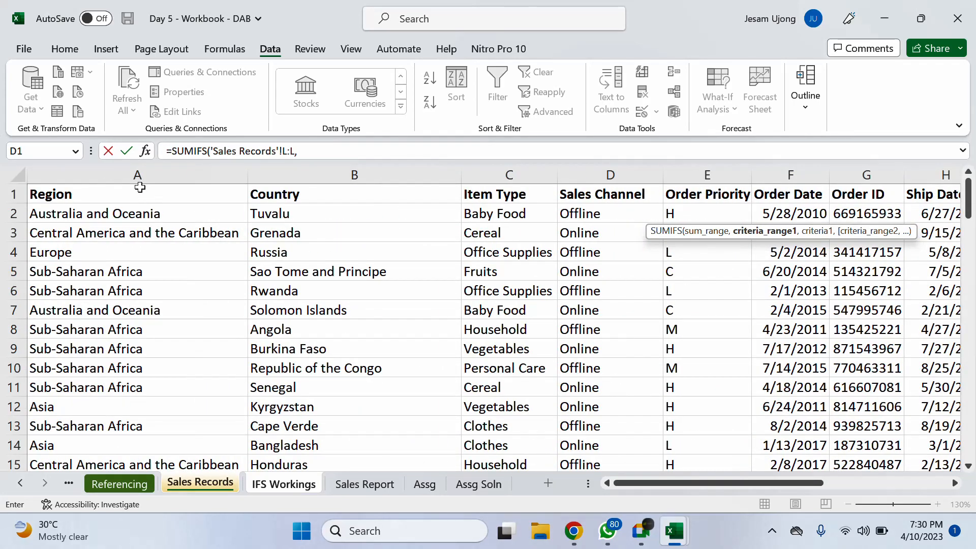
click(128, 169)
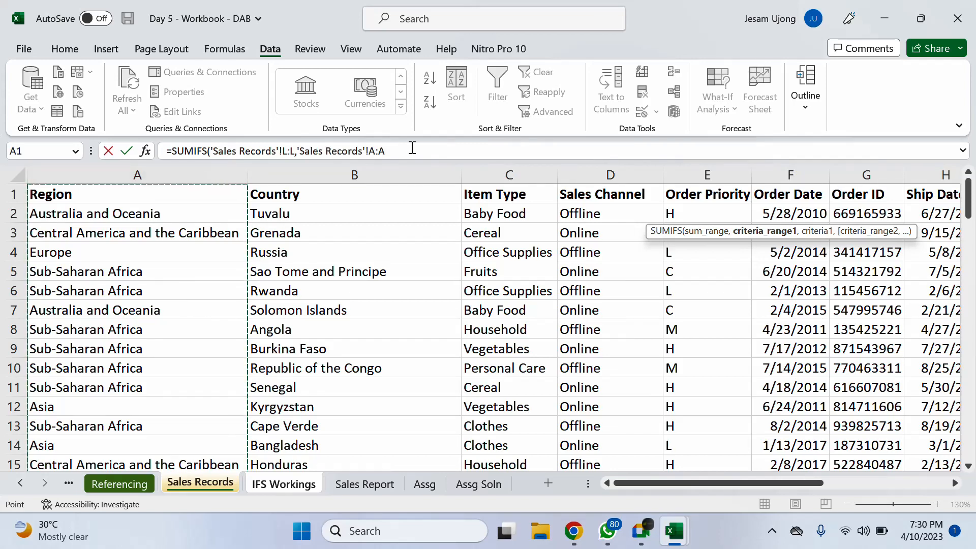
text(,)
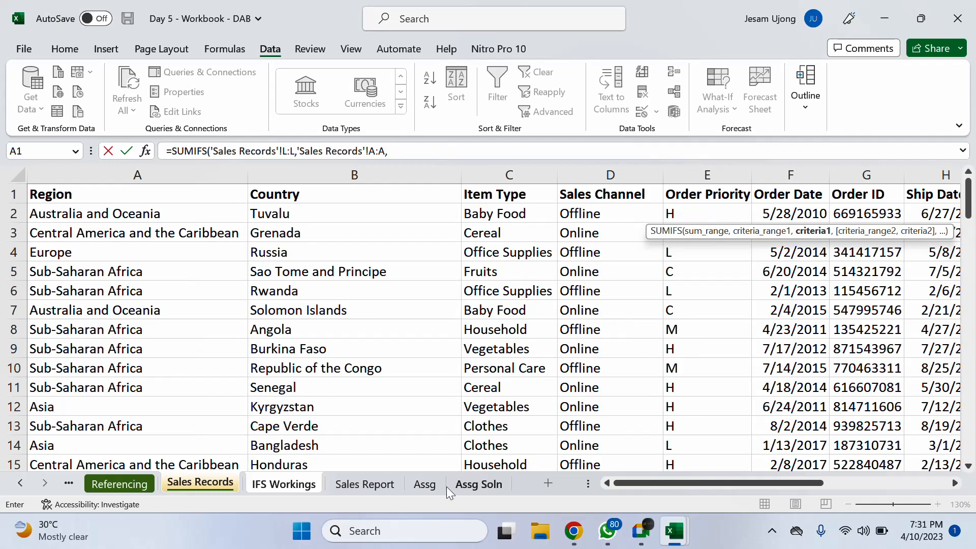
click(274, 485)
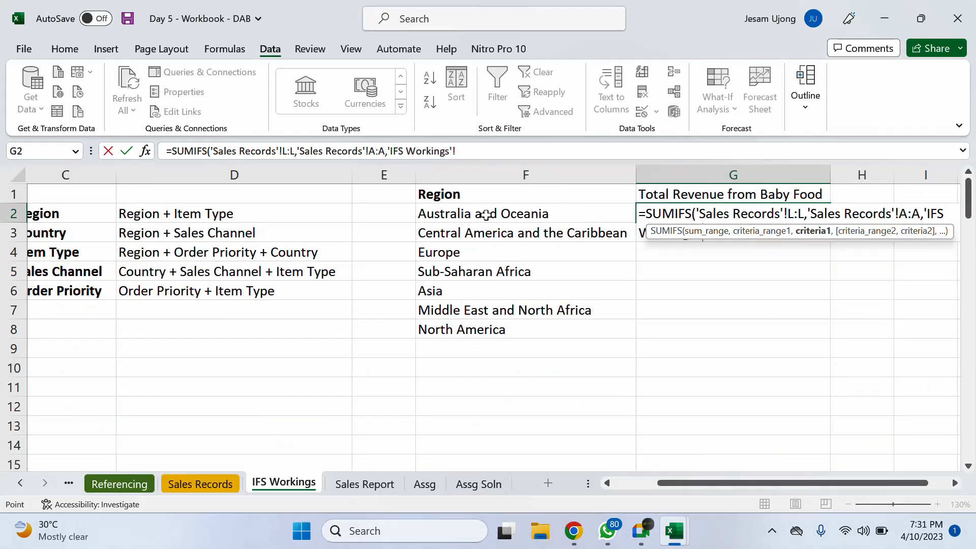
click(520, 217)
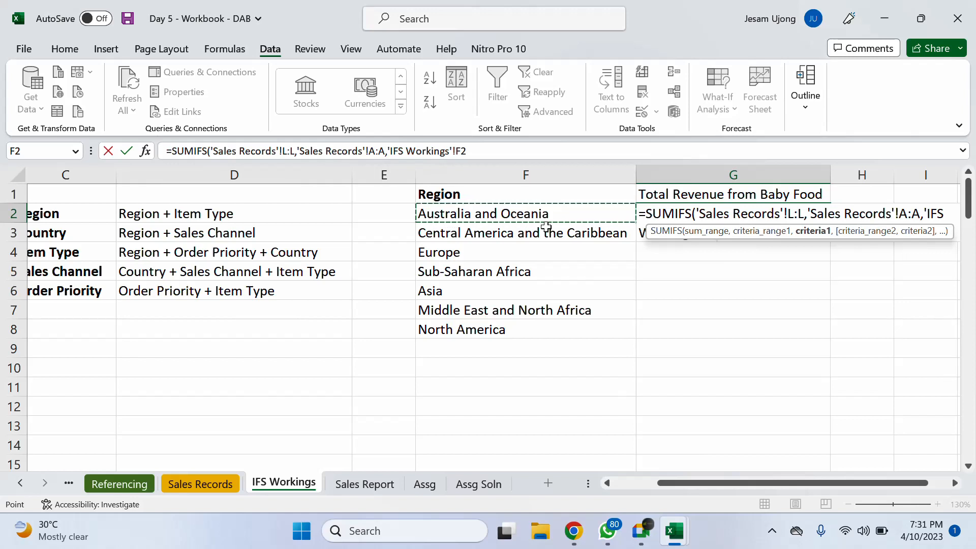
Complete the G2 SUMIFS with Item Type column C:C of Sales Records as second criteria range and "Baby Food" as its criterion.
text(,)
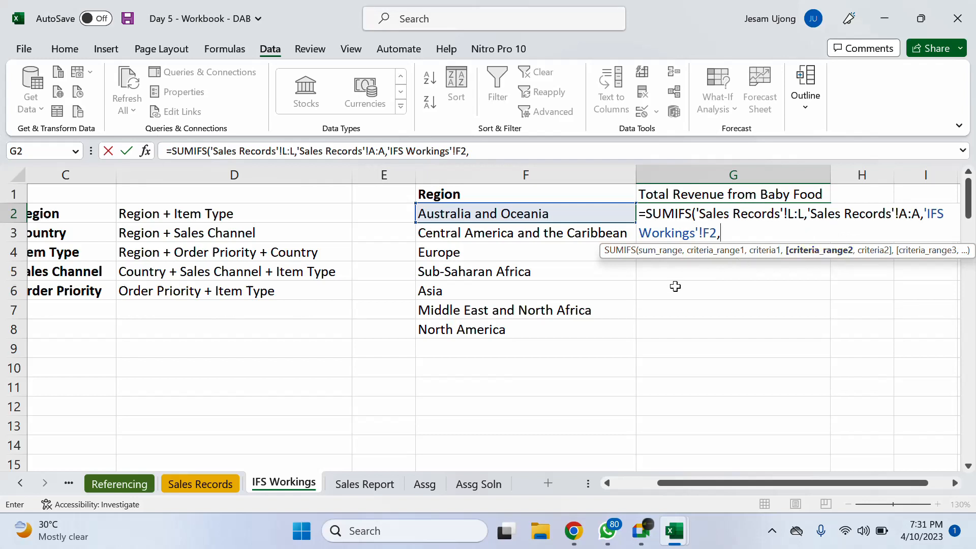
click(208, 484)
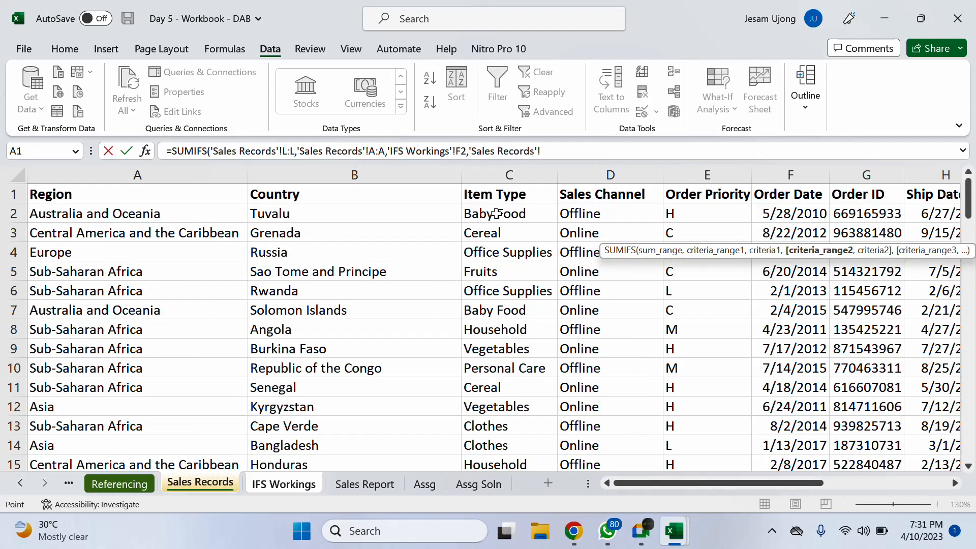
click(509, 174)
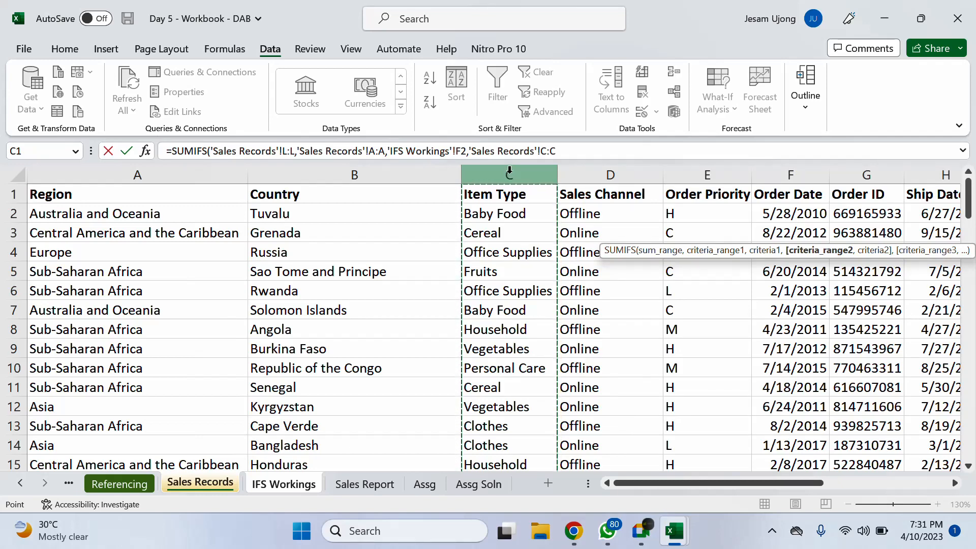
text(,)
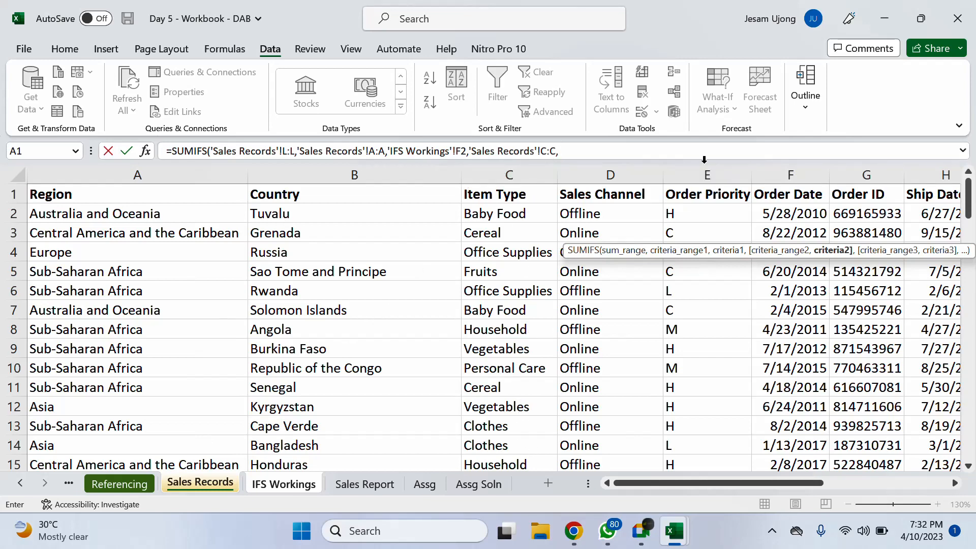
click(592, 153)
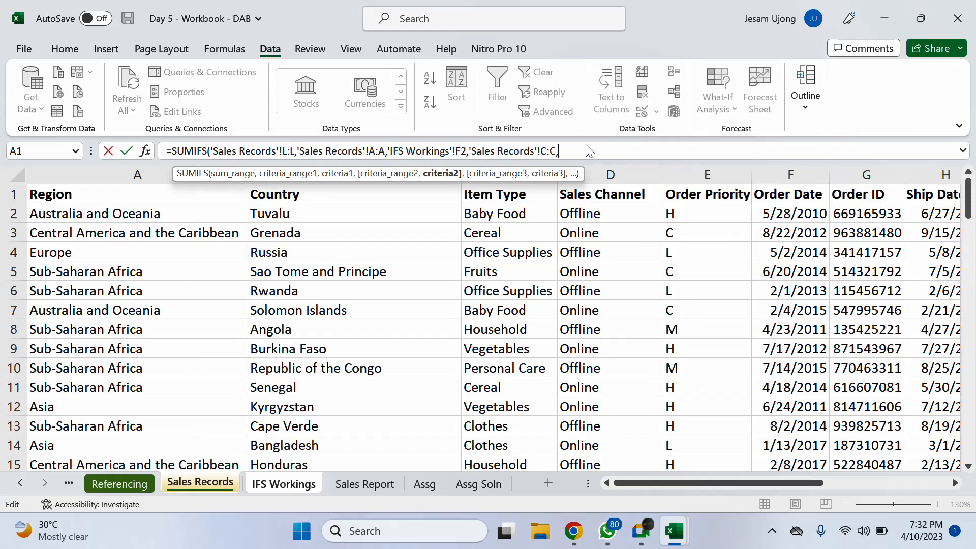
text("Baby Food"))
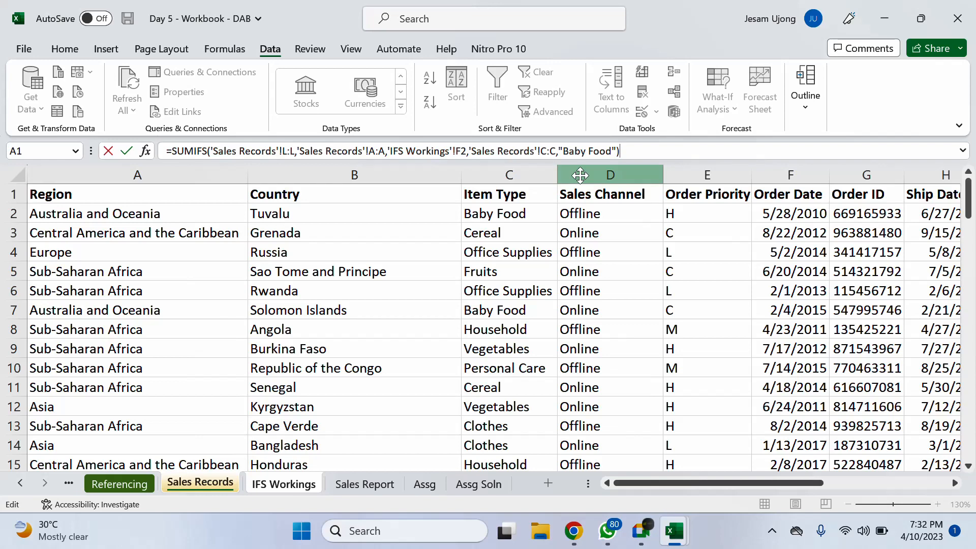
key(BackSpace)
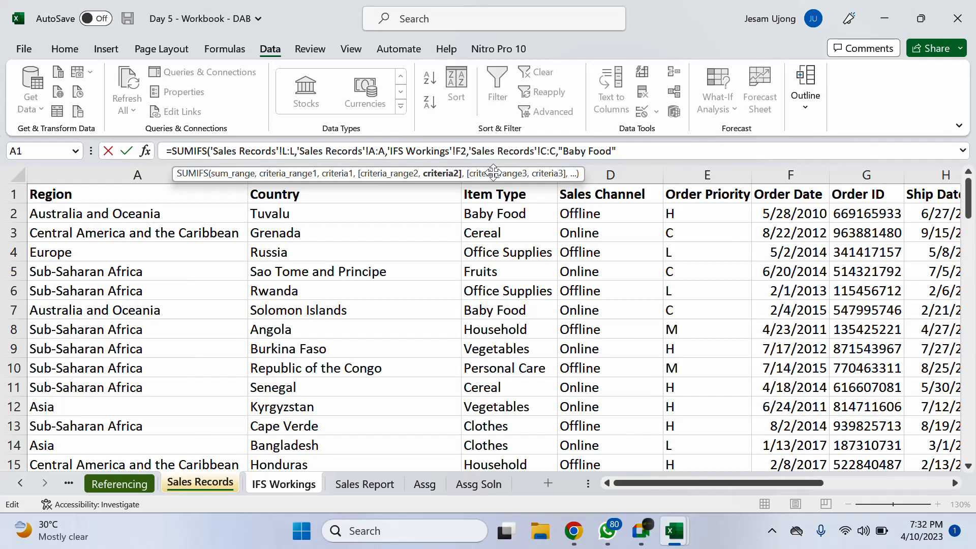
text())
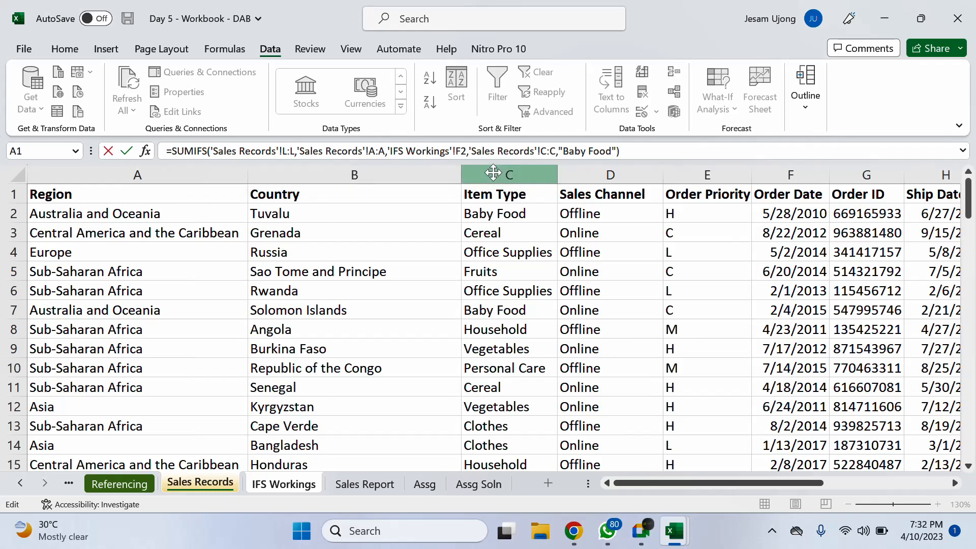
key(Return)
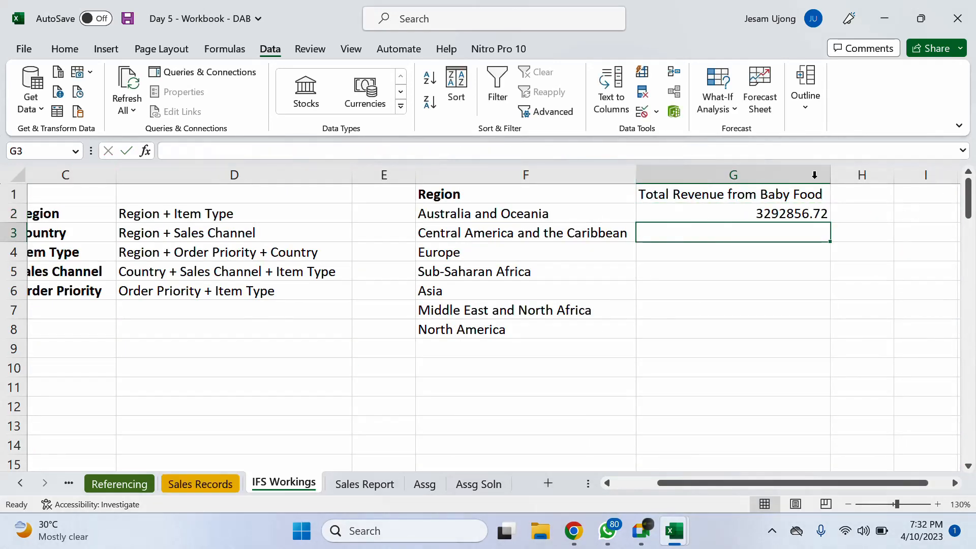
Format the Baby Food revenue in G2 as Currency and fill its formula down to G8.
click(814, 214)
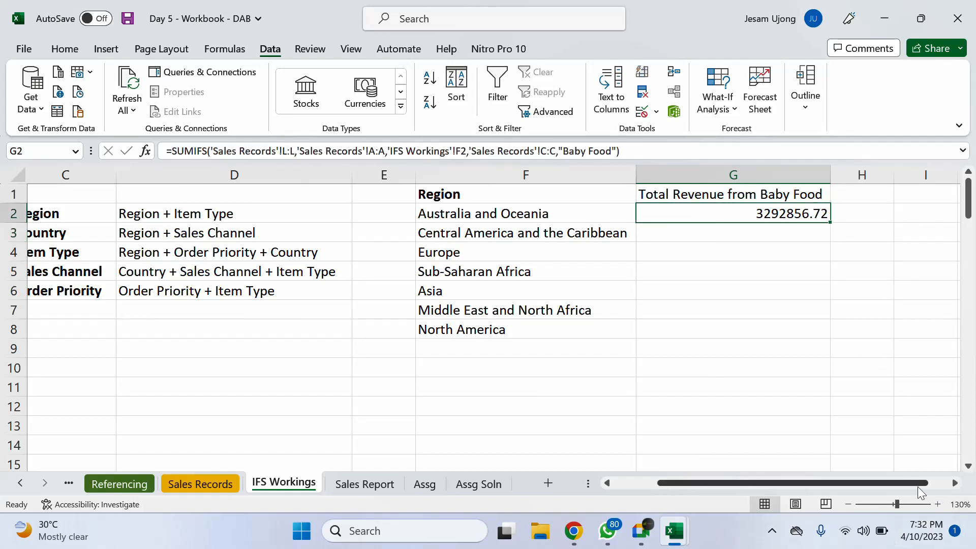
drag(917, 484, 921, 483)
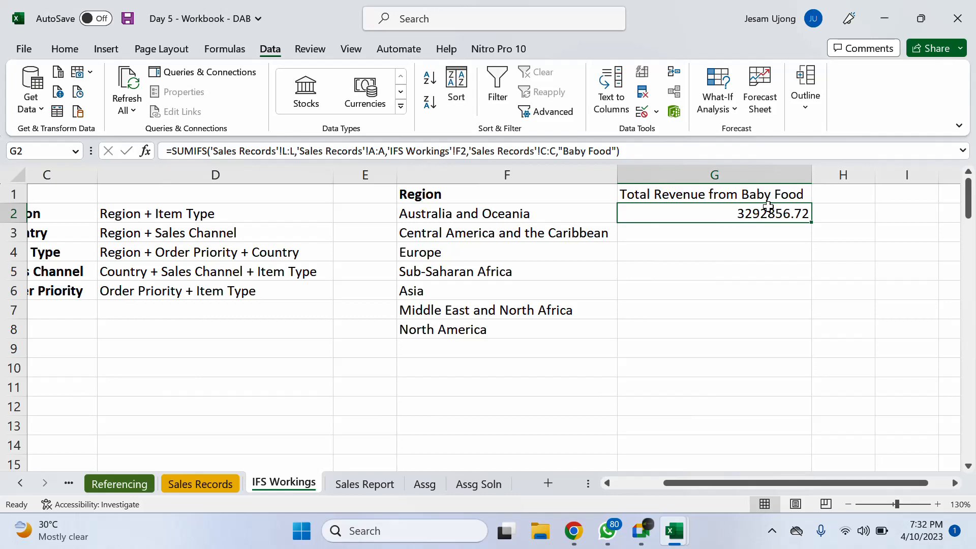
click(66, 49)
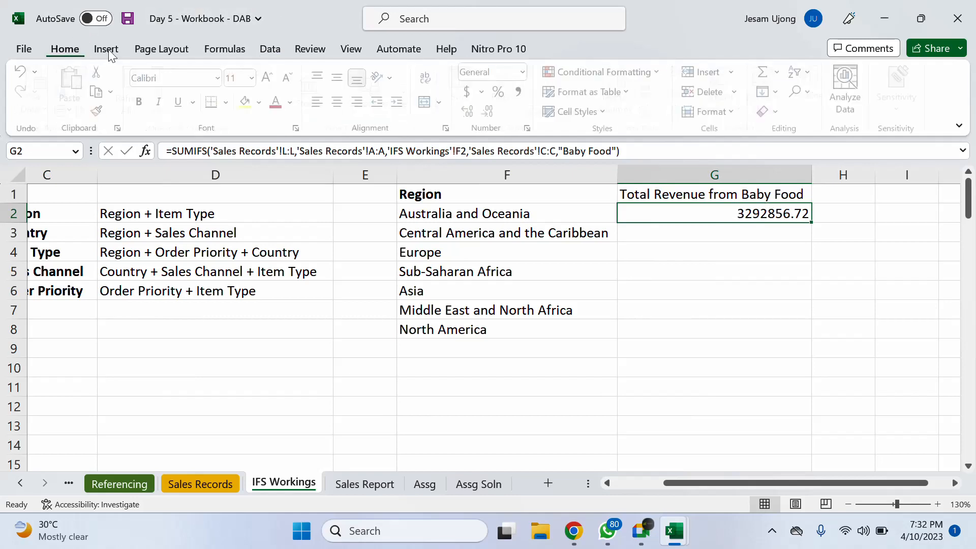
click(471, 92)
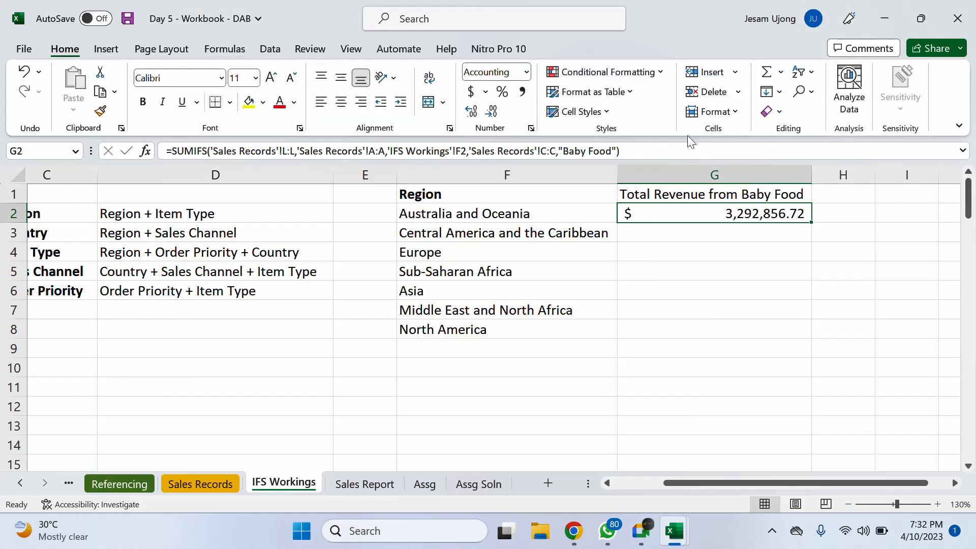
click(527, 72)
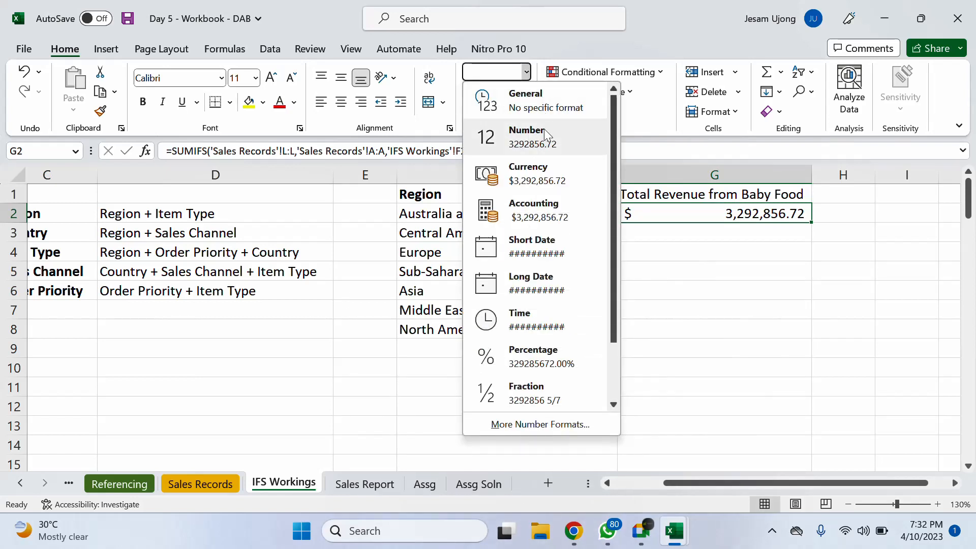
click(546, 168)
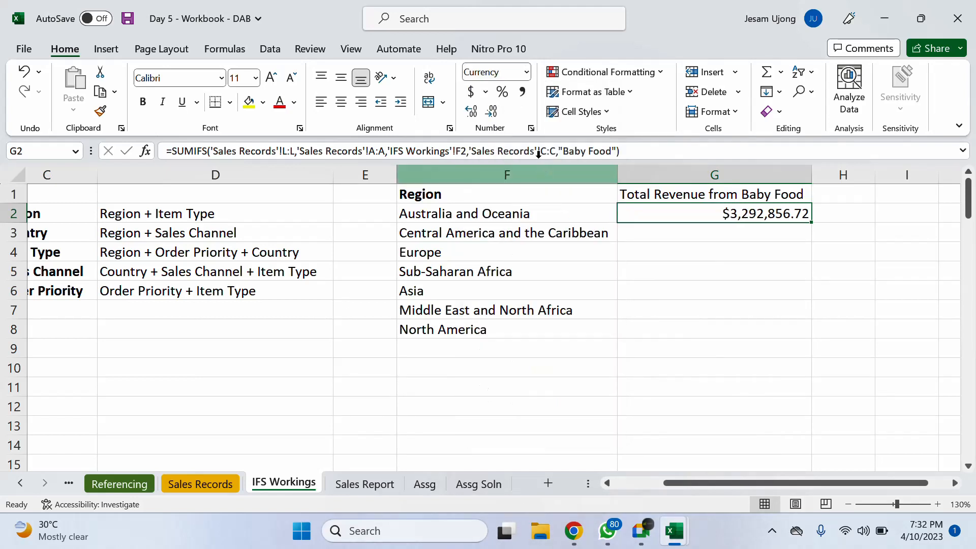
click(527, 72)
click(539, 175)
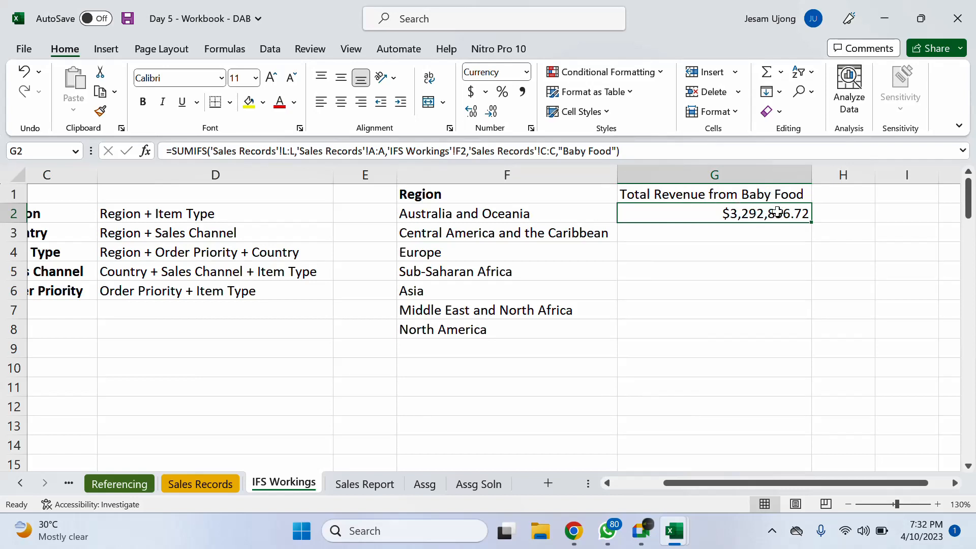
drag(810, 225, 811, 339)
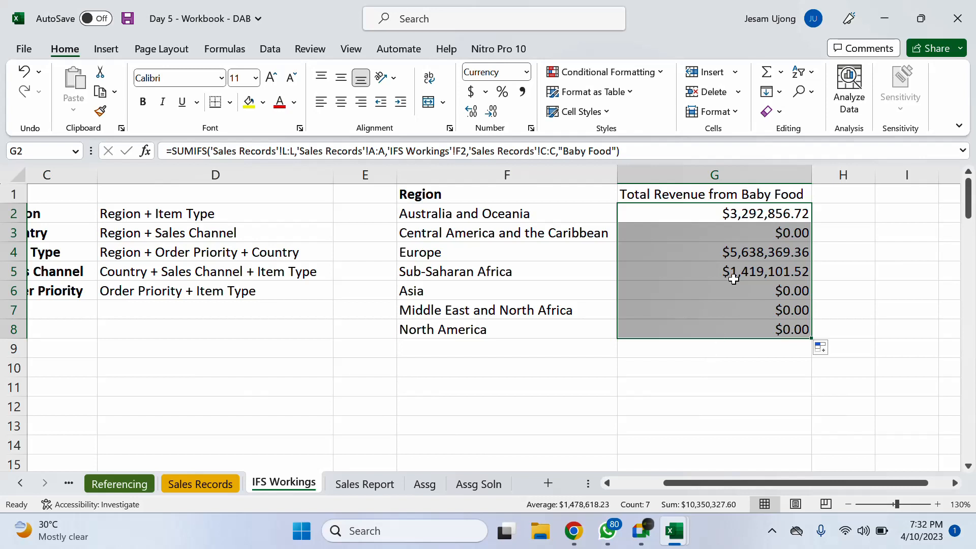
Review the Baby Food revenue results and their SUMIFS formulas in G2:G8 against the regions listed in column F.
click(765, 210)
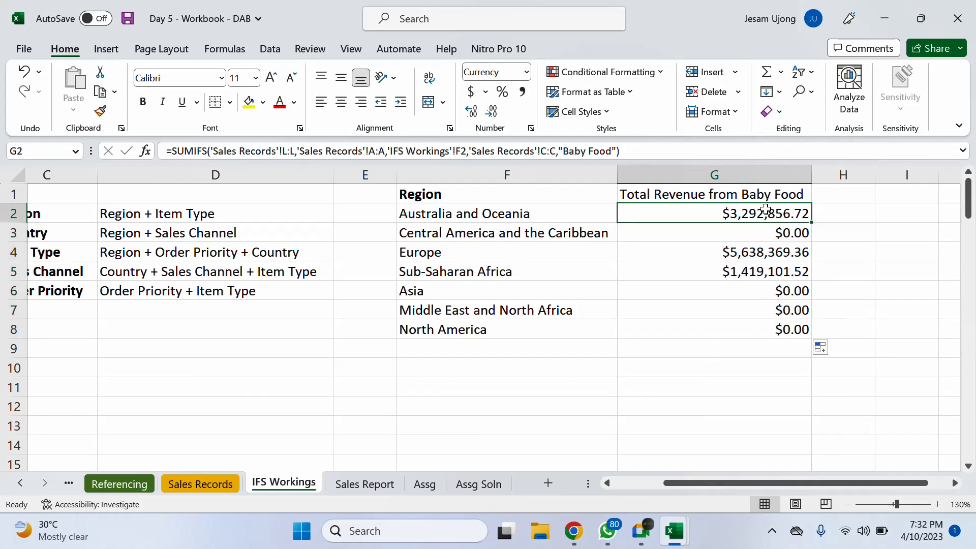
click(695, 345)
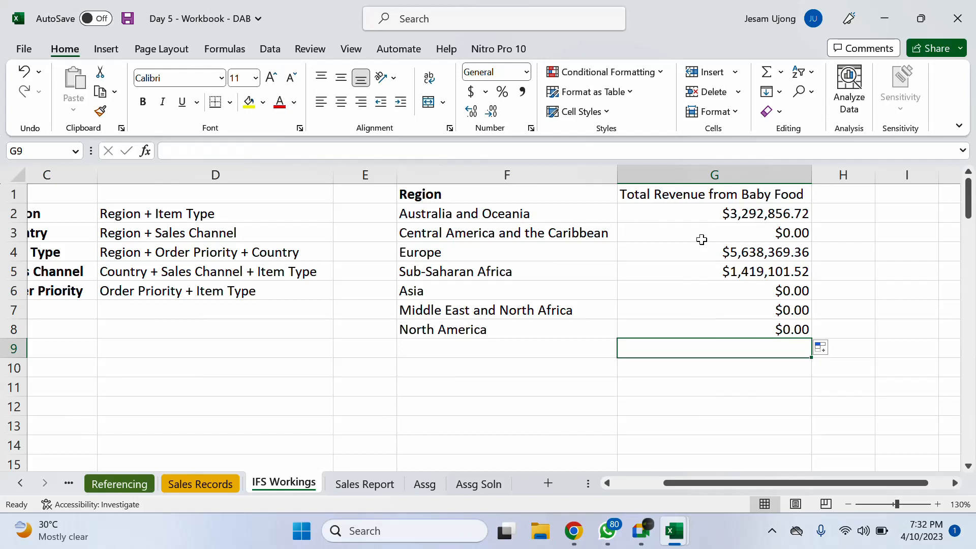
click(697, 218)
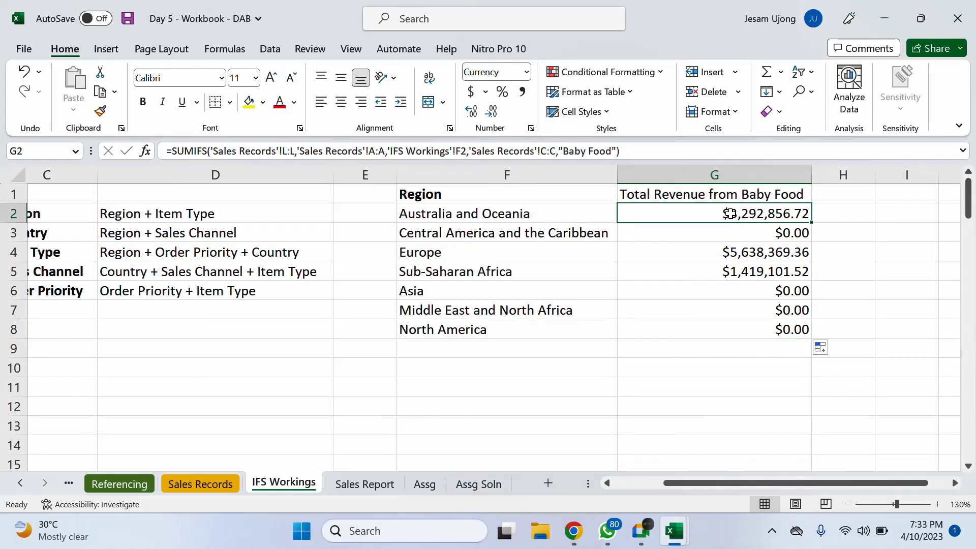
click(509, 253)
click(692, 251)
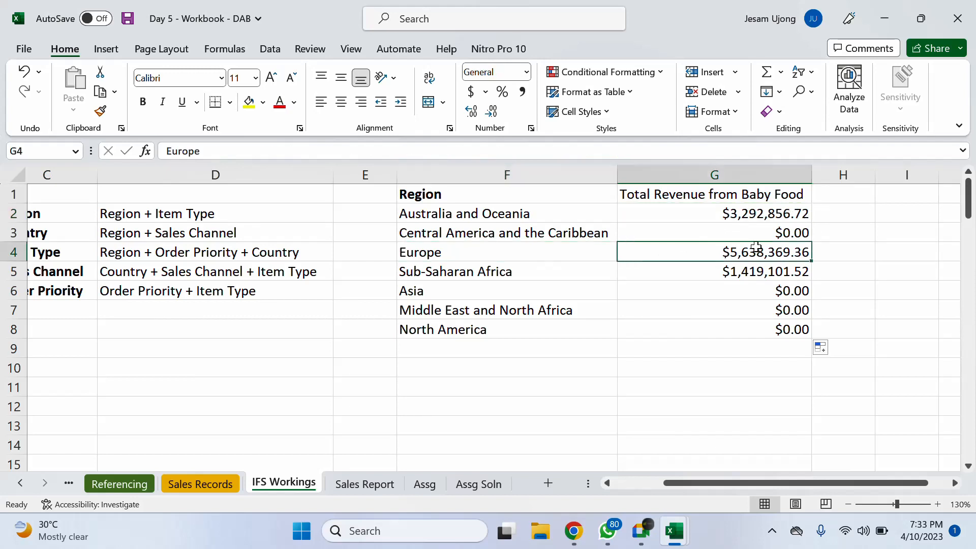
click(770, 276)
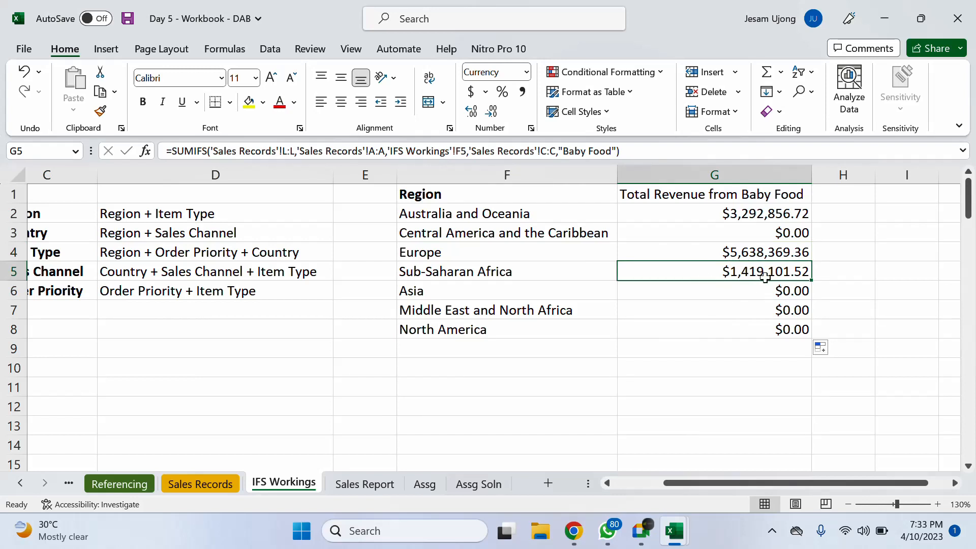
click(778, 239)
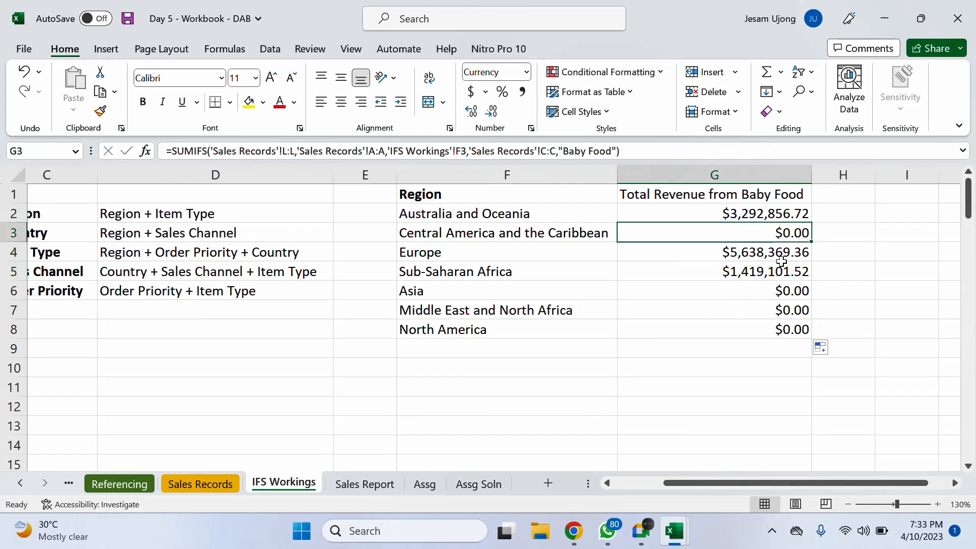
click(783, 290)
click(764, 314)
click(781, 333)
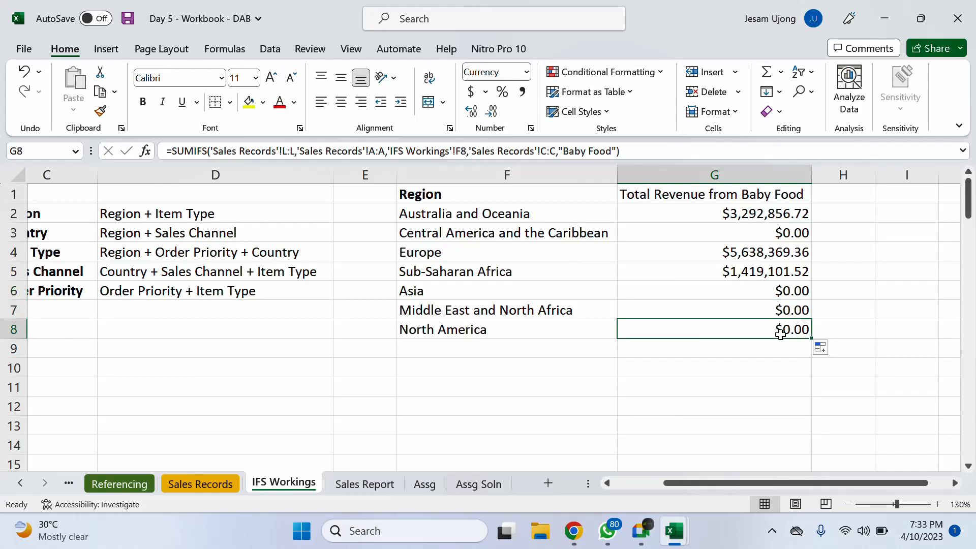
click(761, 212)
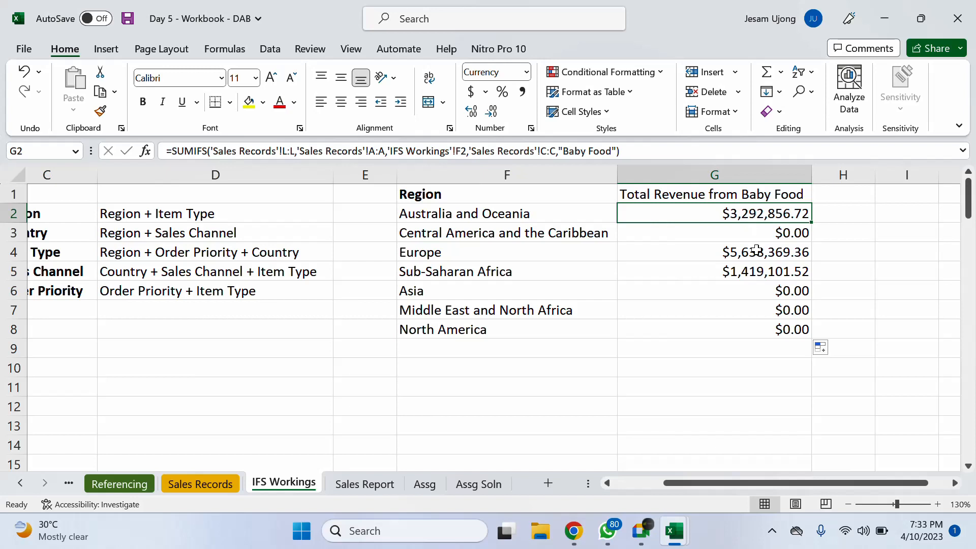
click(742, 197)
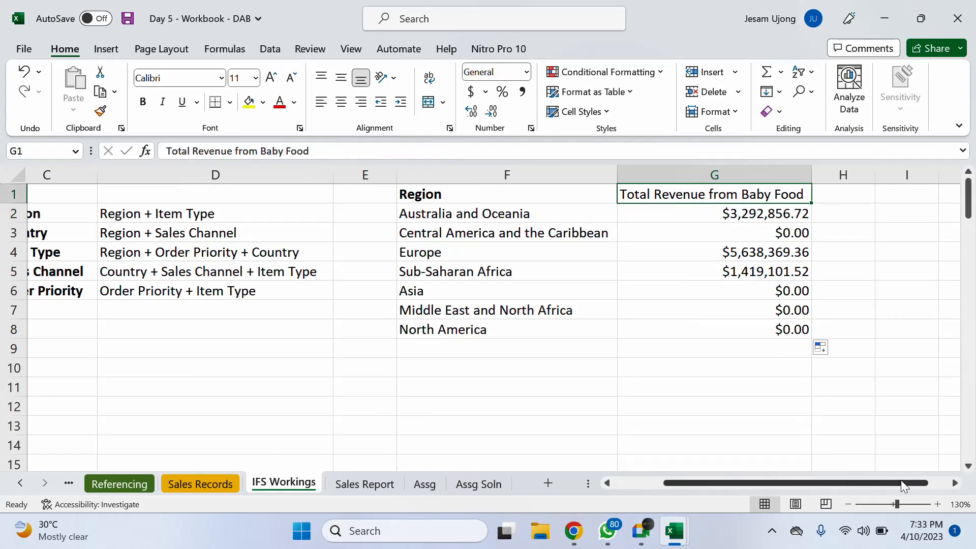
mouse_move(901, 483)
mouse_down()
mouse_move(910, 487)
mouse_move(894, 485)
mouse_up()
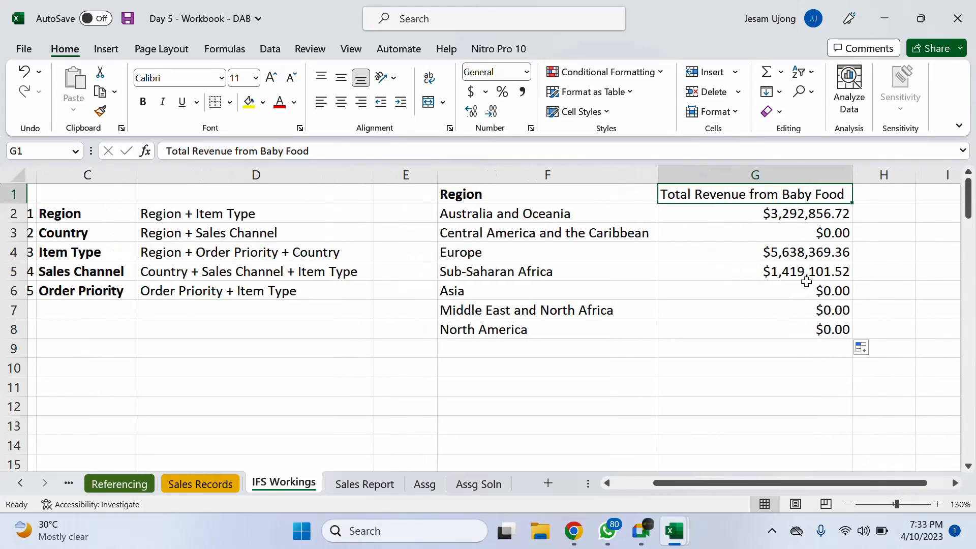
double_click(785, 213)
click(723, 304)
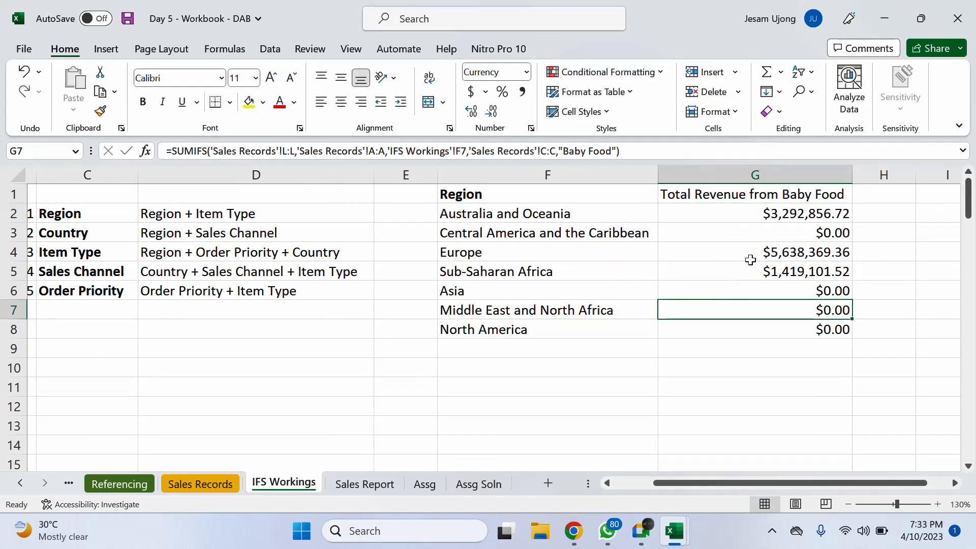
click(767, 209)
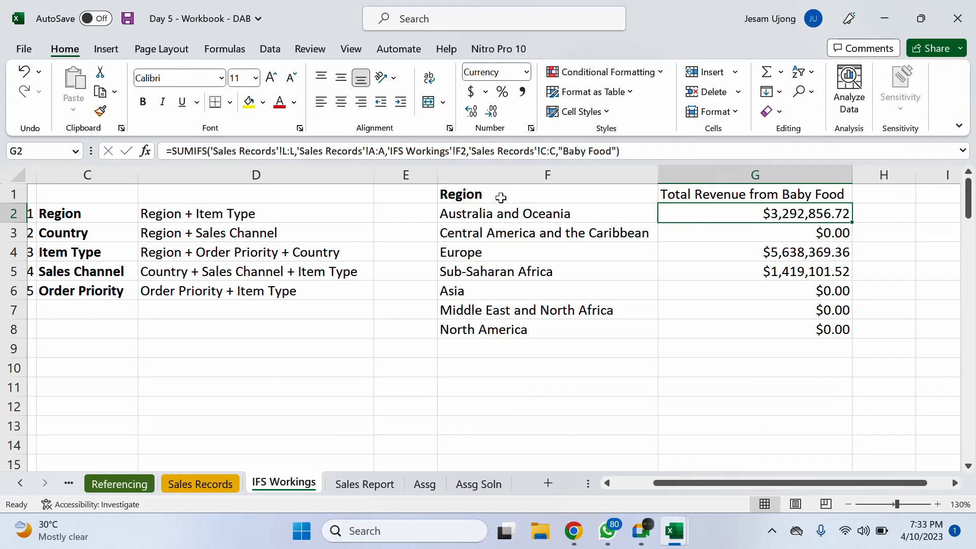
Insert a blank row above the first row of the IFS Workings sheet.
drag(501, 197, 759, 331)
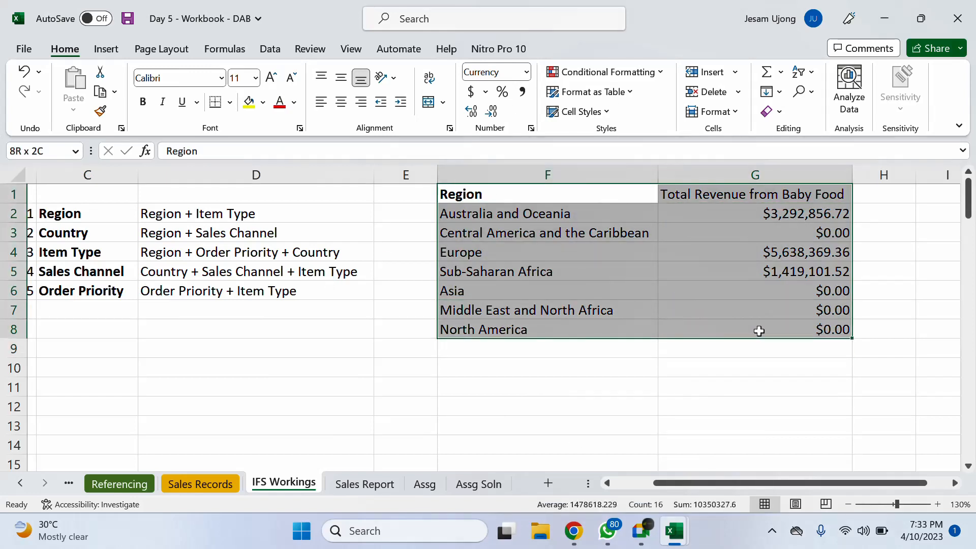
click(3, 198)
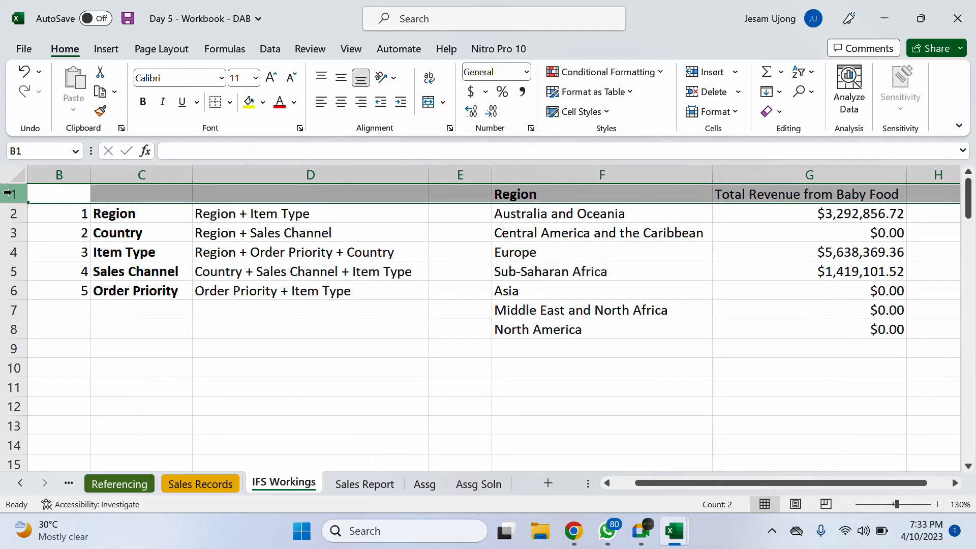
right_click(7, 193)
key(Escape)
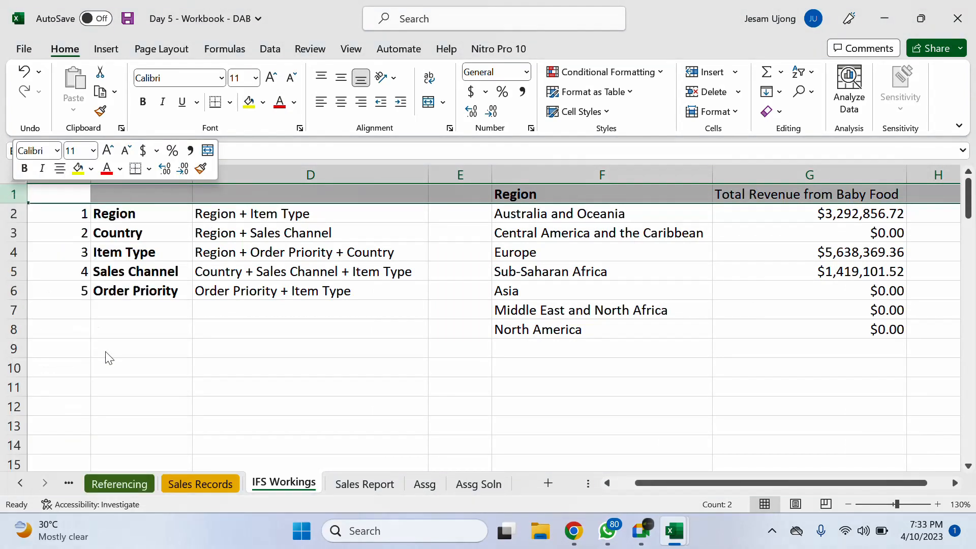
click(593, 277)
click(597, 211)
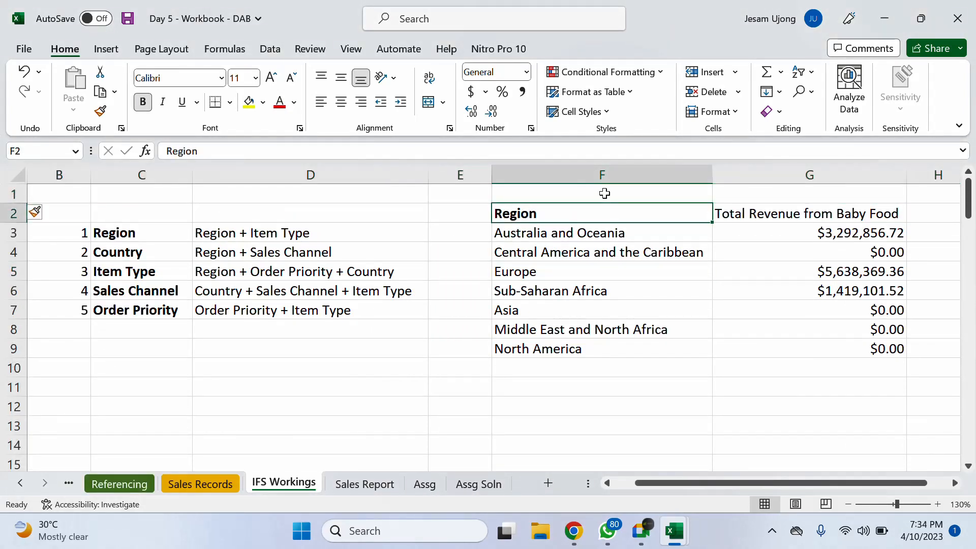
Enter the title "Total Revenue Per Region per Item Type" in F1 above the Region list.
click(606, 193)
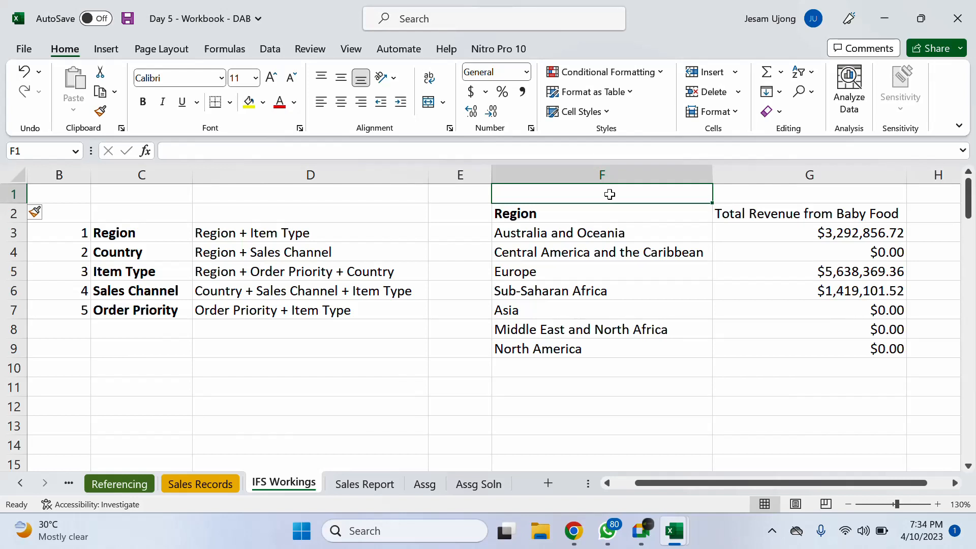
text(Tota)
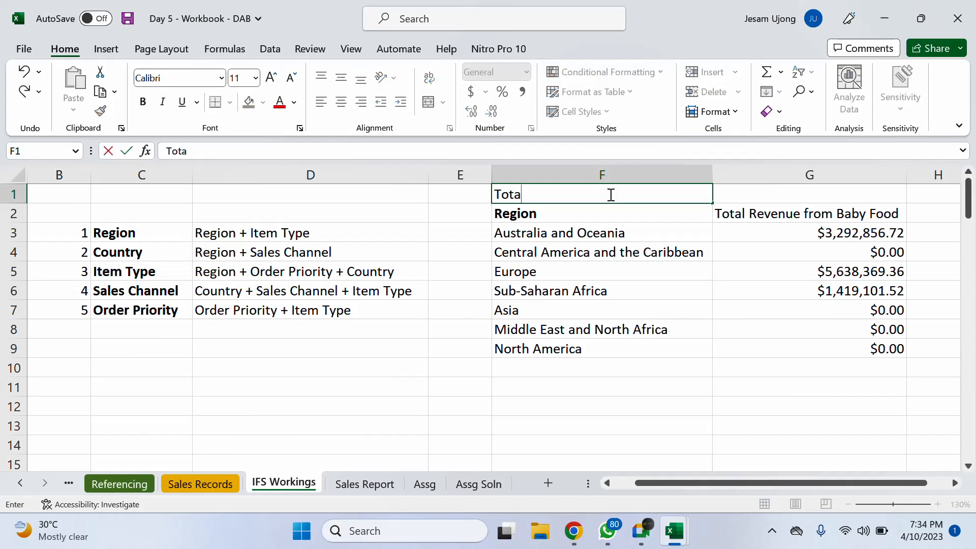
text(l Revenue Per Item Type)
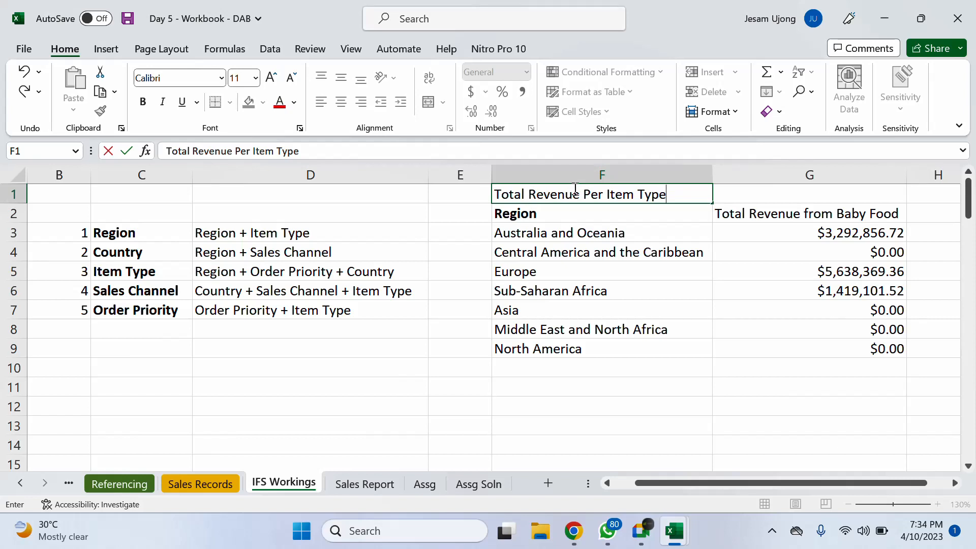
click(608, 194)
text(Rev)
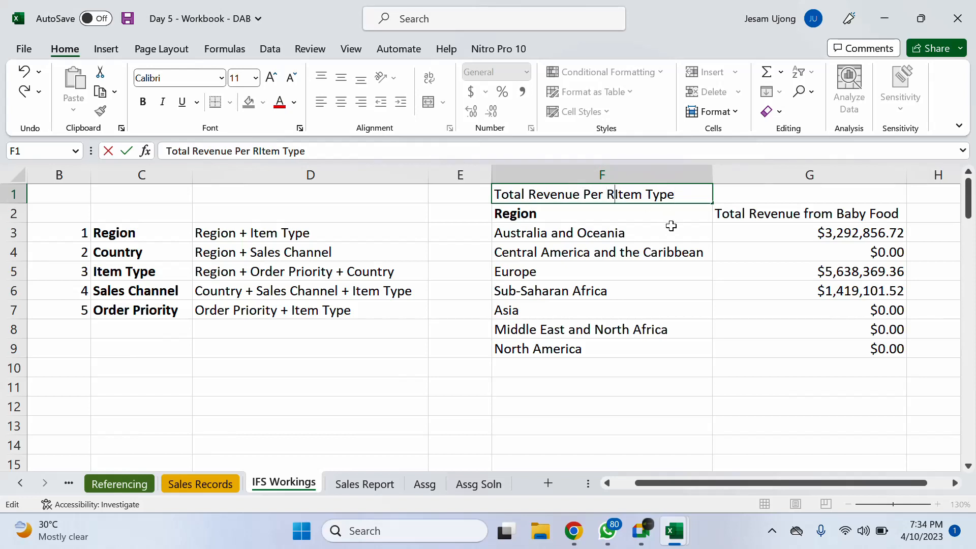
key(BackSpace)
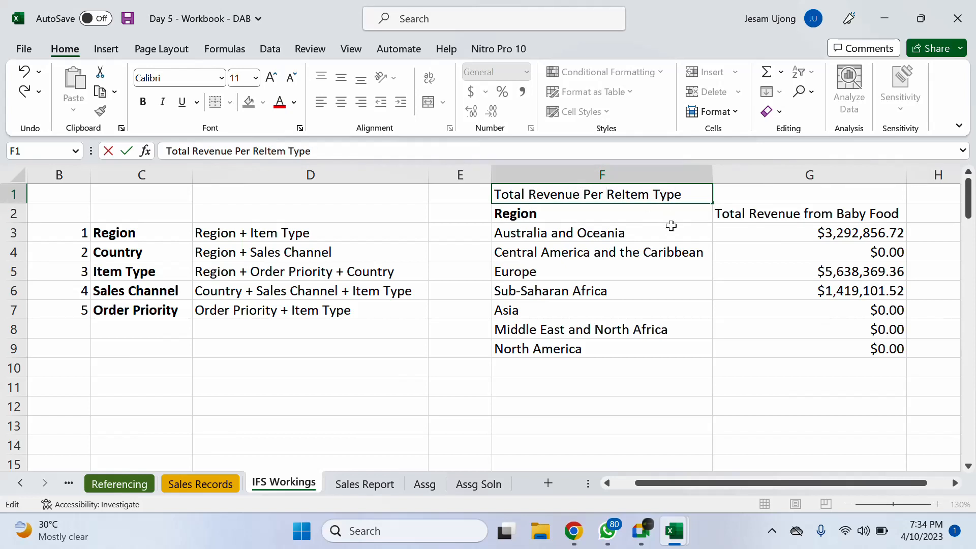
text(gion pr)
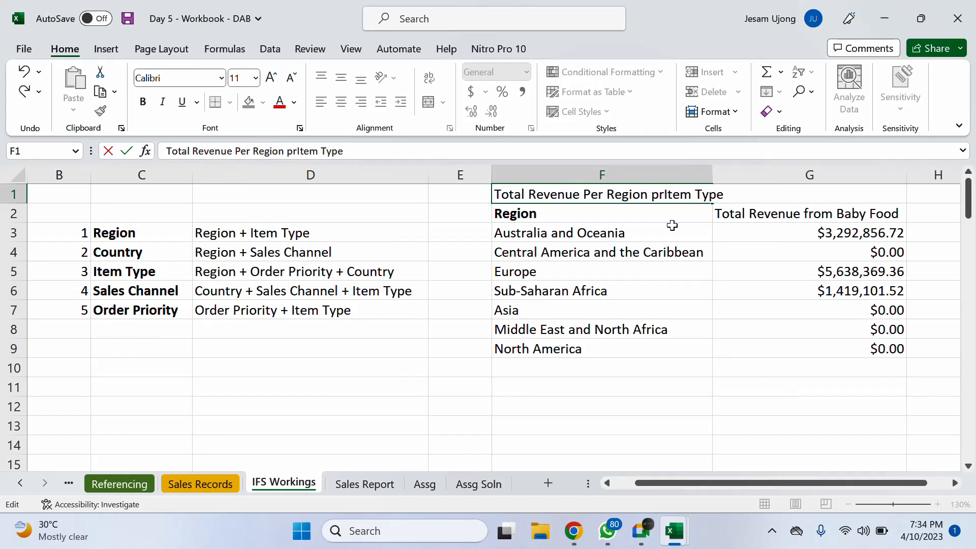
key(BackSpace)
text(er)
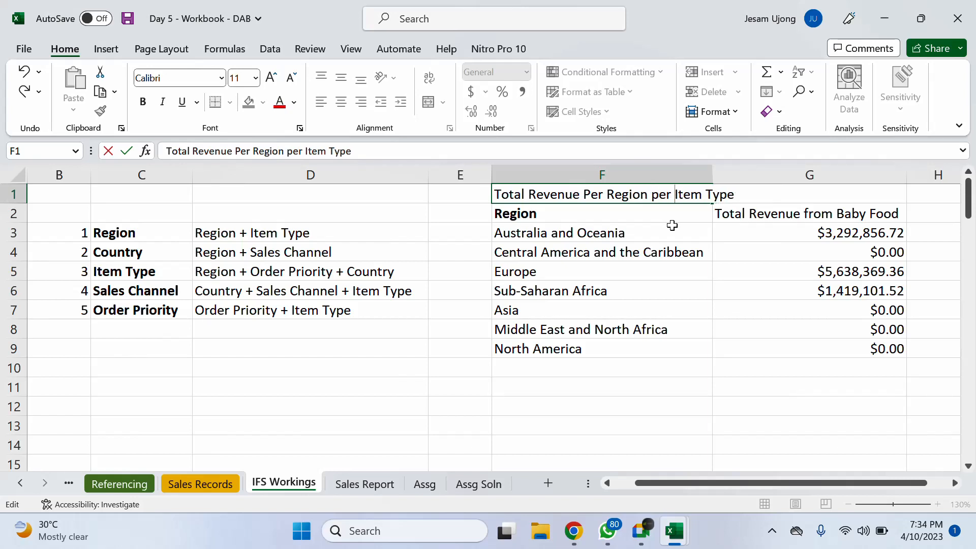
key(Return)
Copy the first four item types from C2:C5 of Sales Records and paste them as values from C10 down in IFS Workings.
click(786, 229)
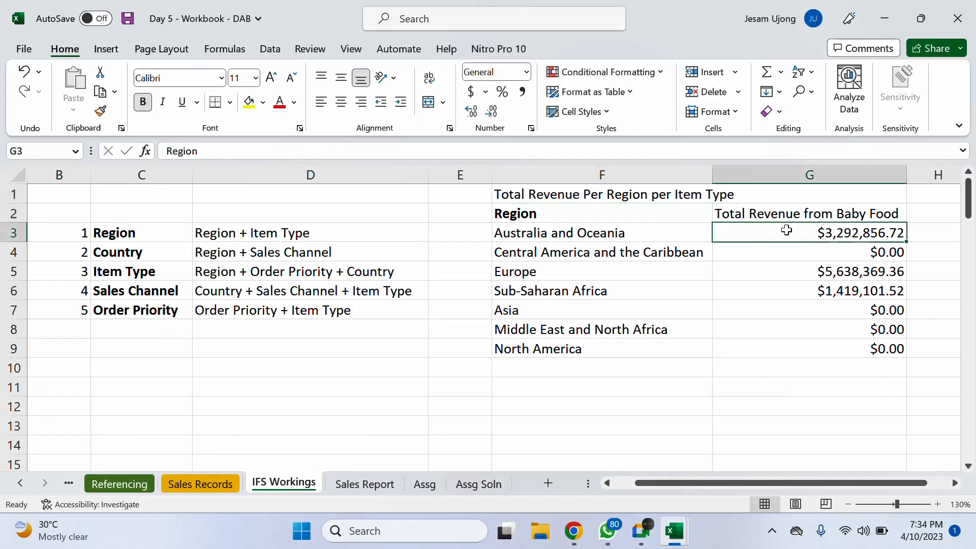
click(802, 208)
drag(794, 483, 773, 468)
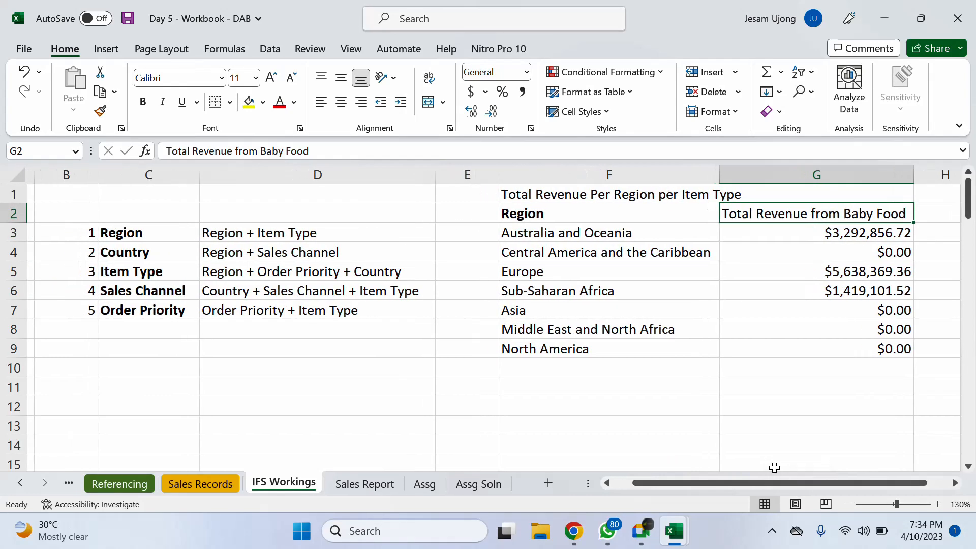
click(217, 482)
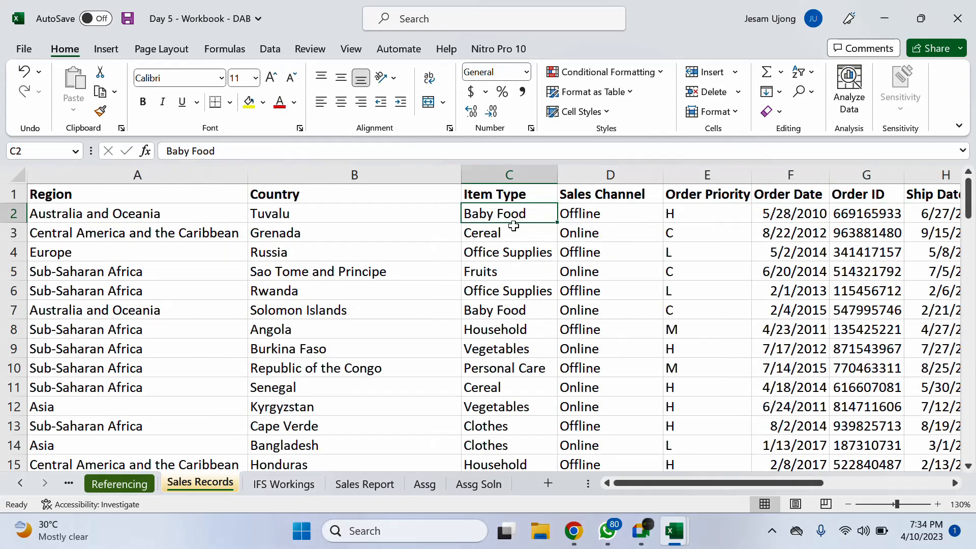
drag(513, 213, 524, 272)
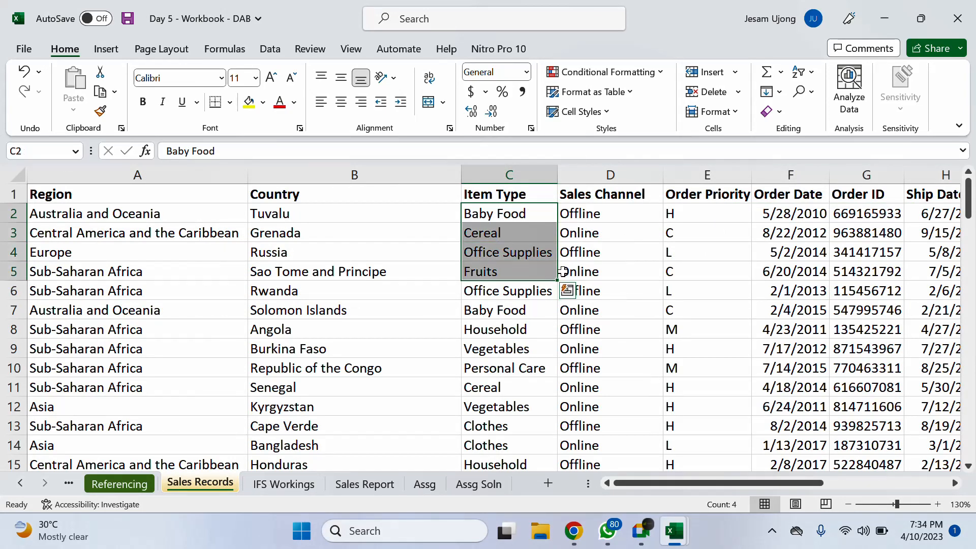
key(ctrl+c)
click(283, 483)
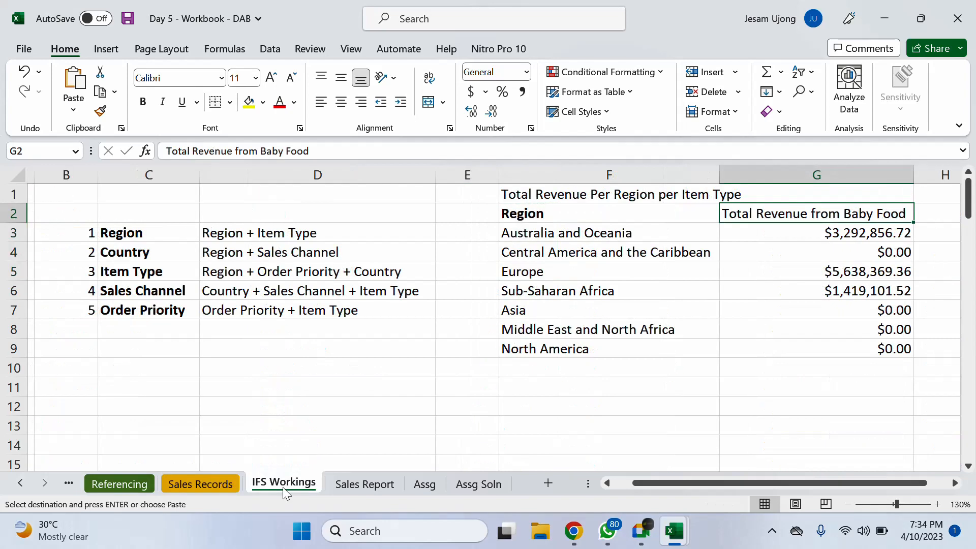
click(258, 347)
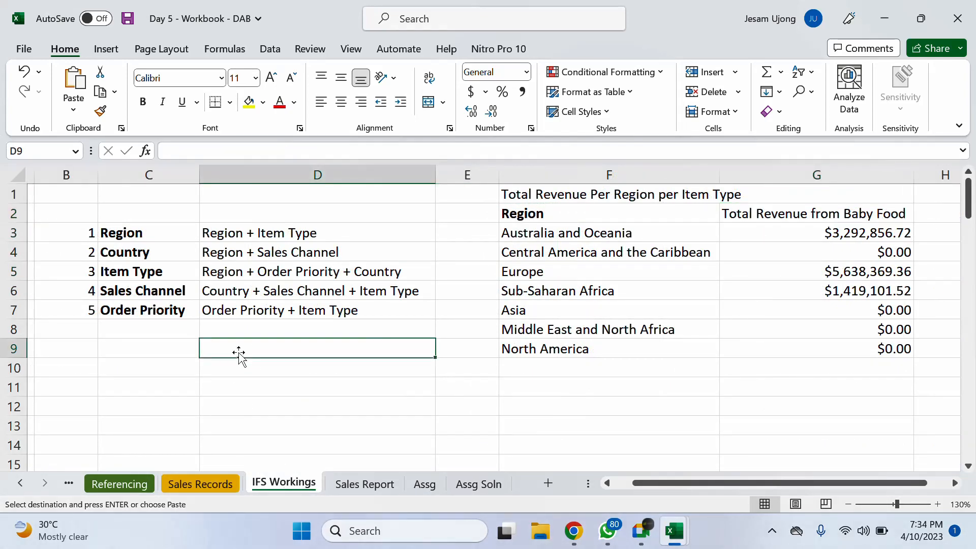
click(150, 366)
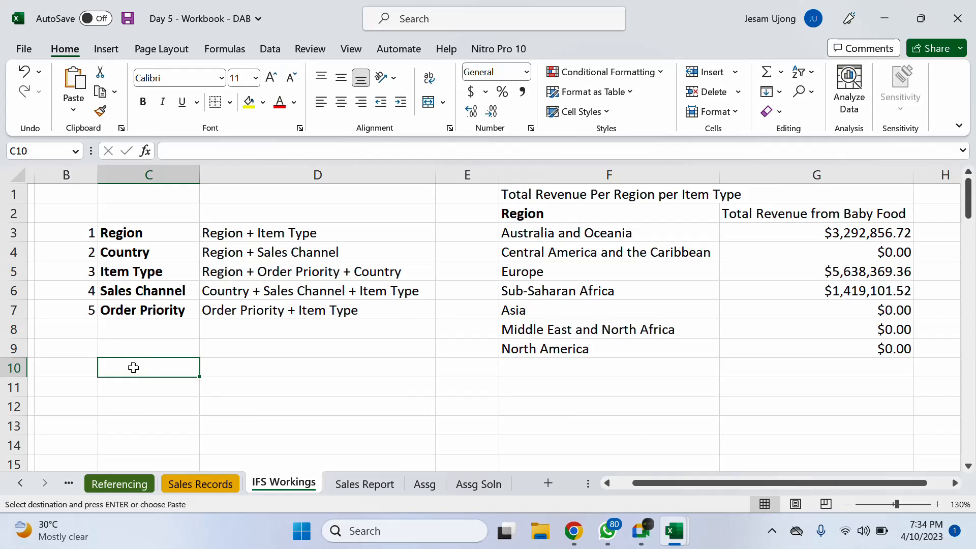
right_click(134, 367)
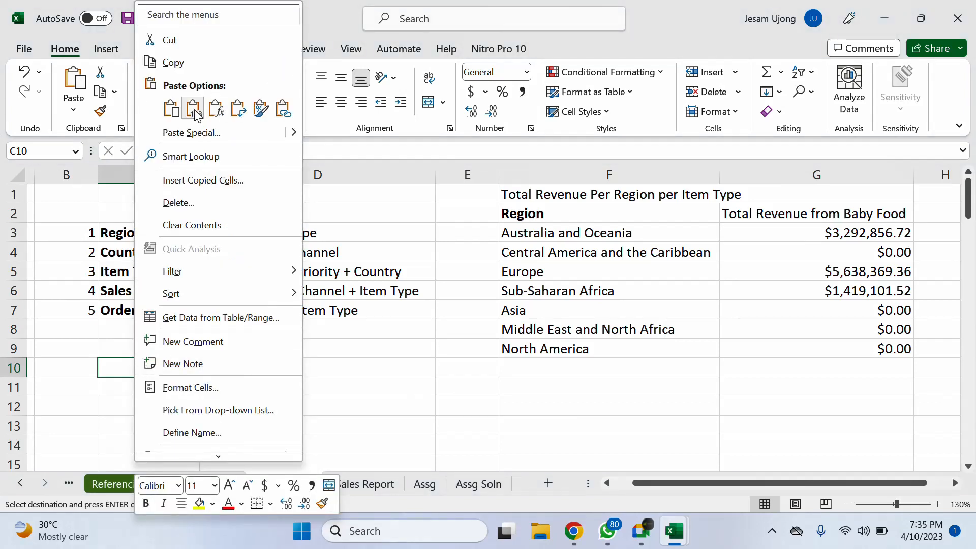
click(196, 108)
key(Down)
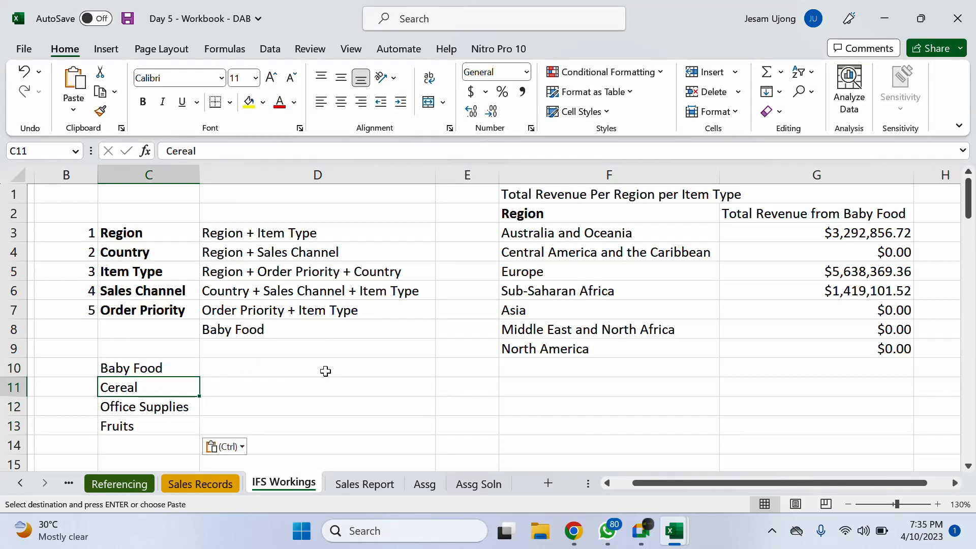
drag(171, 366, 177, 408)
Make the table title in F1 bold.
click(582, 197)
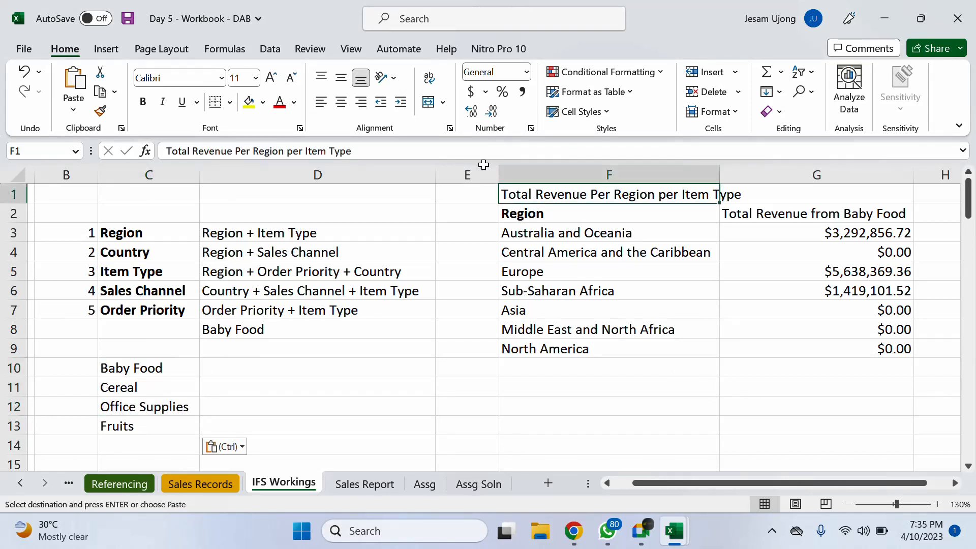
key(Escape)
key(ctrl+b)
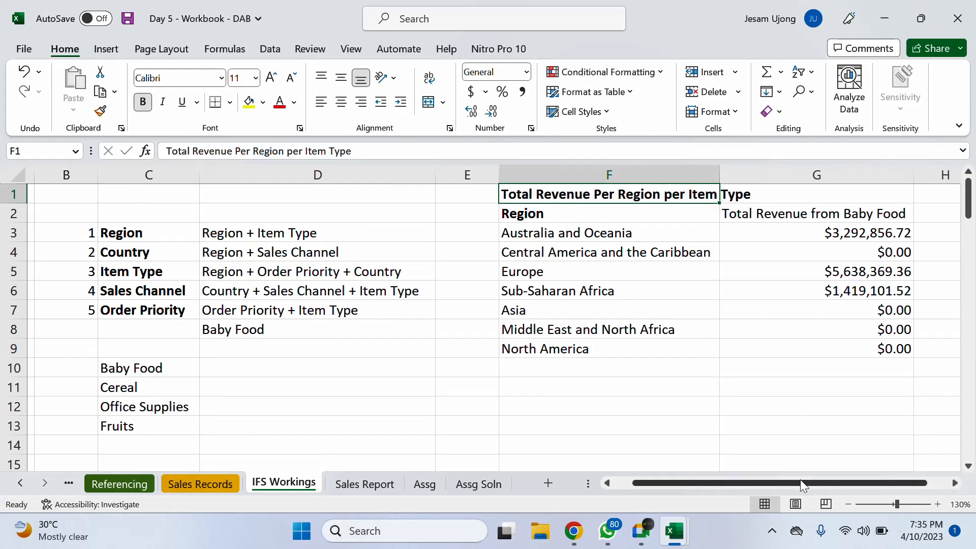
Clear the Baby Food revenue heading and its results from G2:G9.
drag(806, 479, 828, 479)
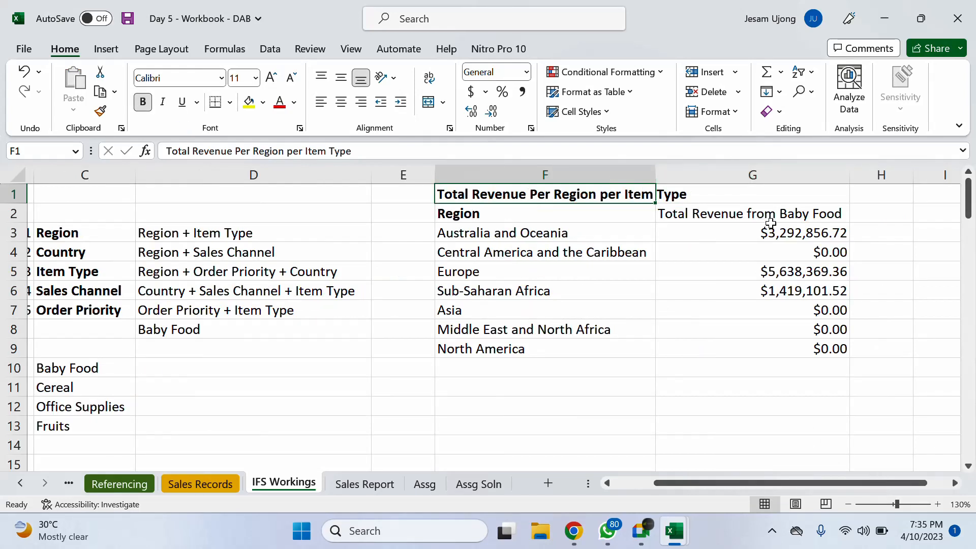
drag(770, 224, 778, 212)
click(777, 206)
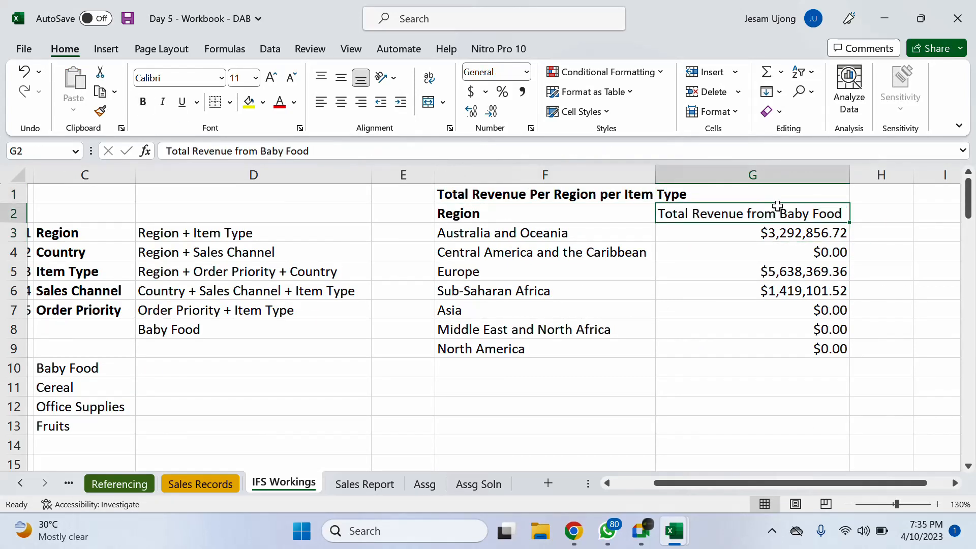
drag(778, 206, 809, 340)
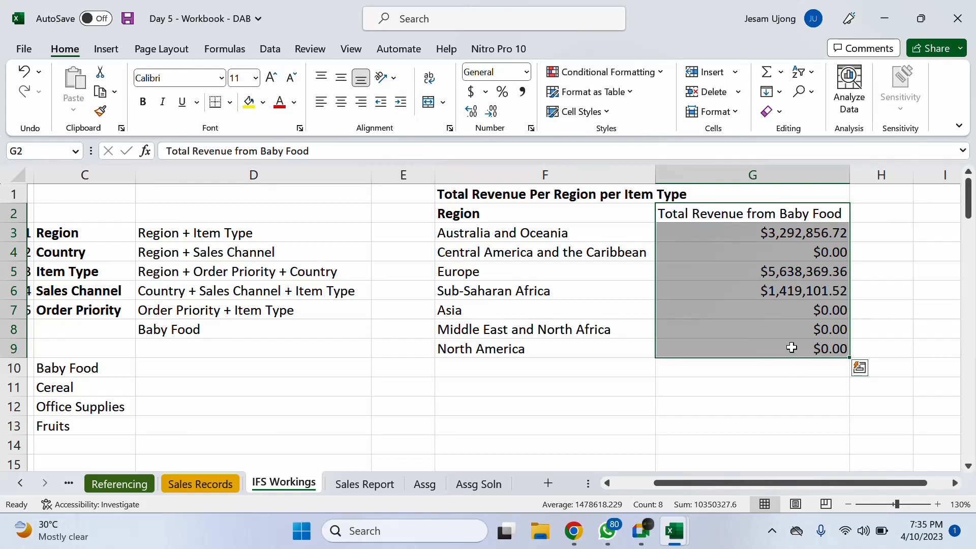
key(Delete)
Copy the item types in C10:C13 and paste them transposed from G2 as column headings beside Region.
drag(102, 370, 108, 425)
key(ctrl+c)
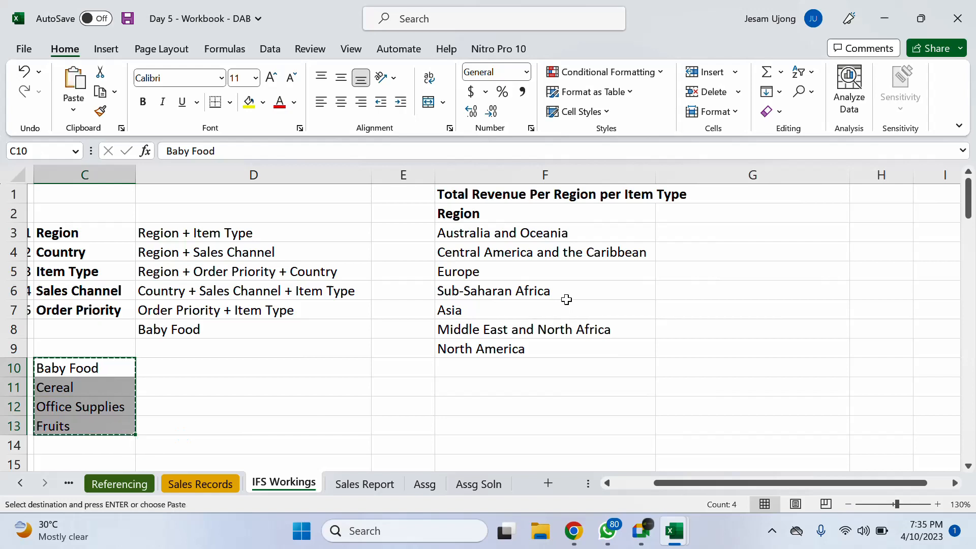
click(700, 212)
right_click(726, 217)
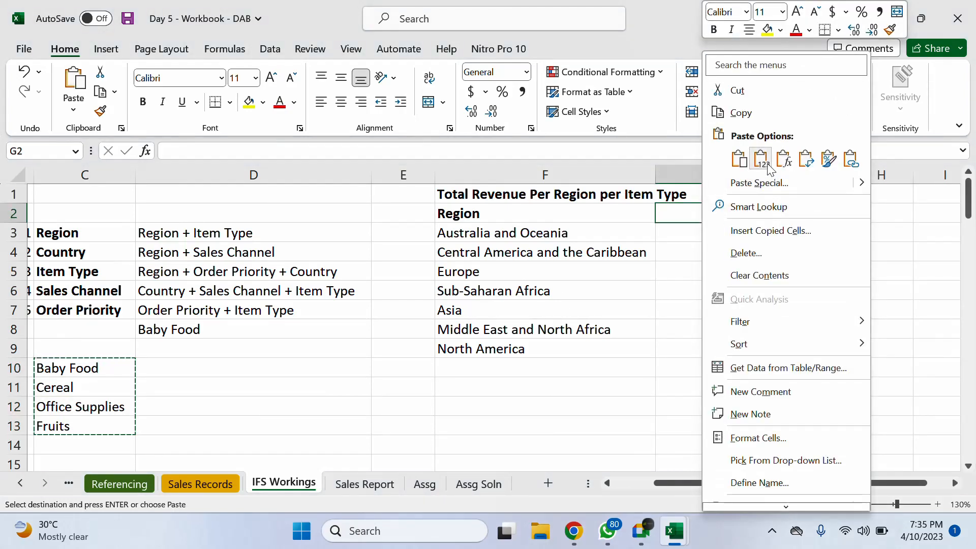
click(777, 161)
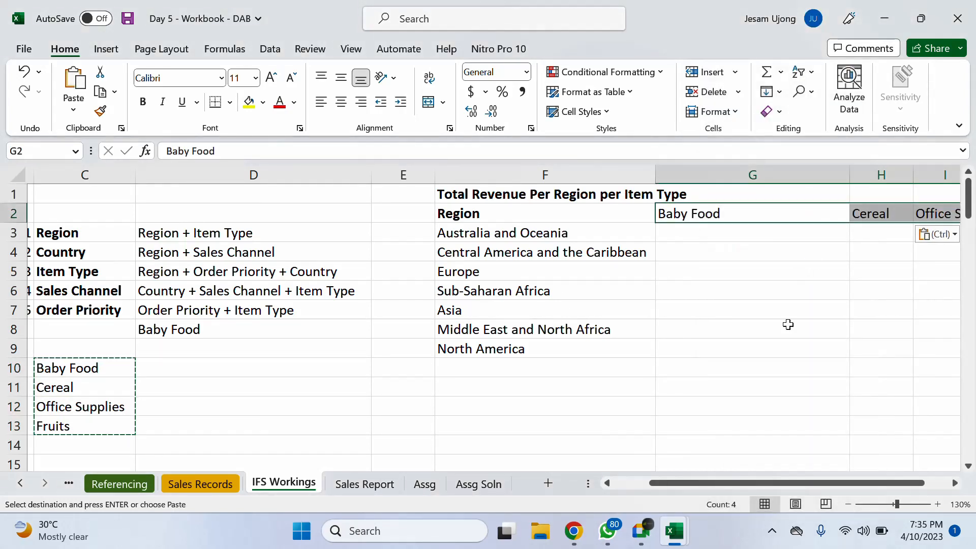
Autofit columns G to J to the Baby Food, Cereal, Office Supplies and Fruits headings.
drag(757, 485, 795, 481)
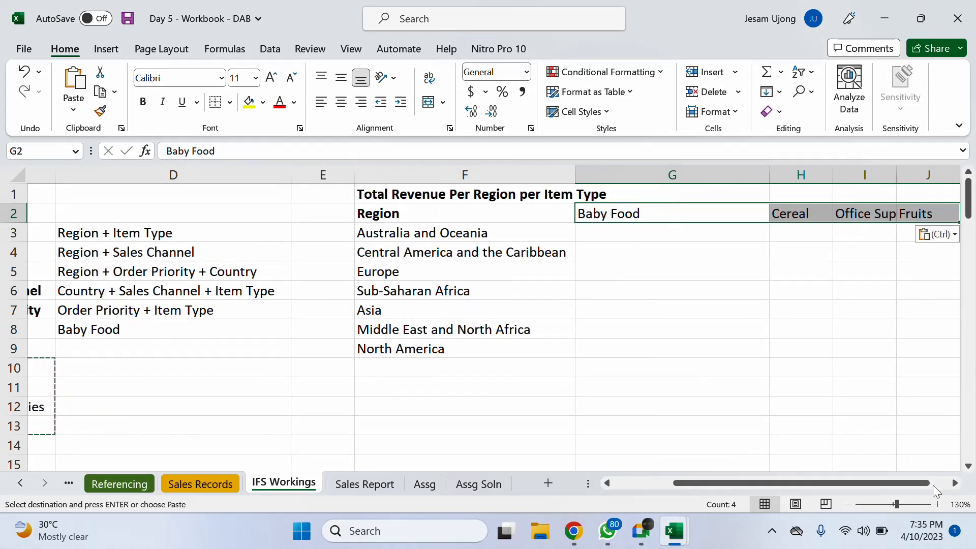
click(955, 484)
click(955, 483)
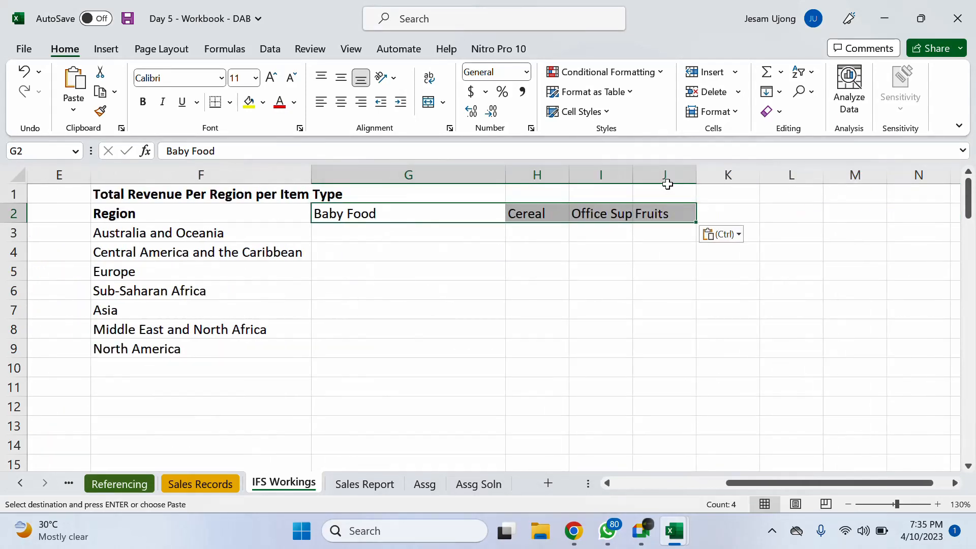
drag(529, 166, 693, 175)
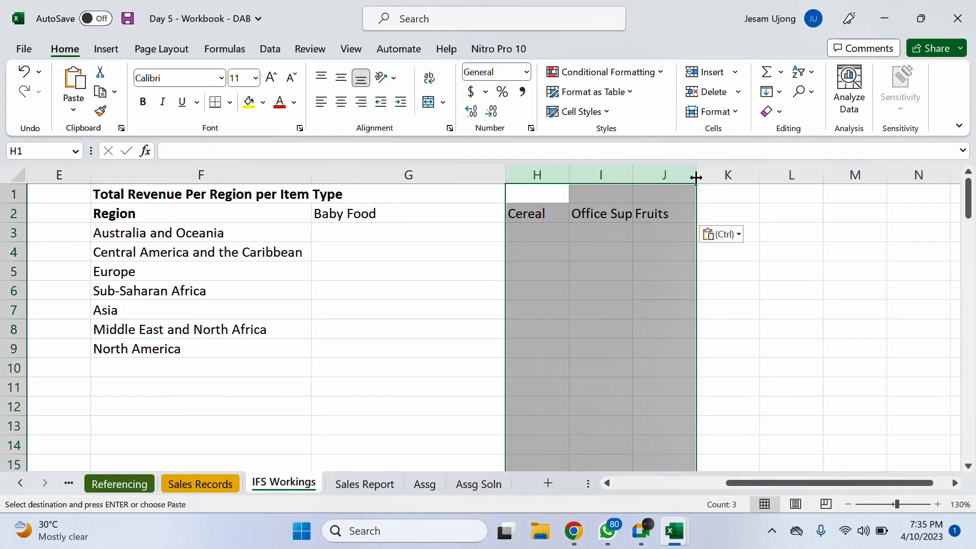
click(451, 178)
drag(465, 181, 631, 175)
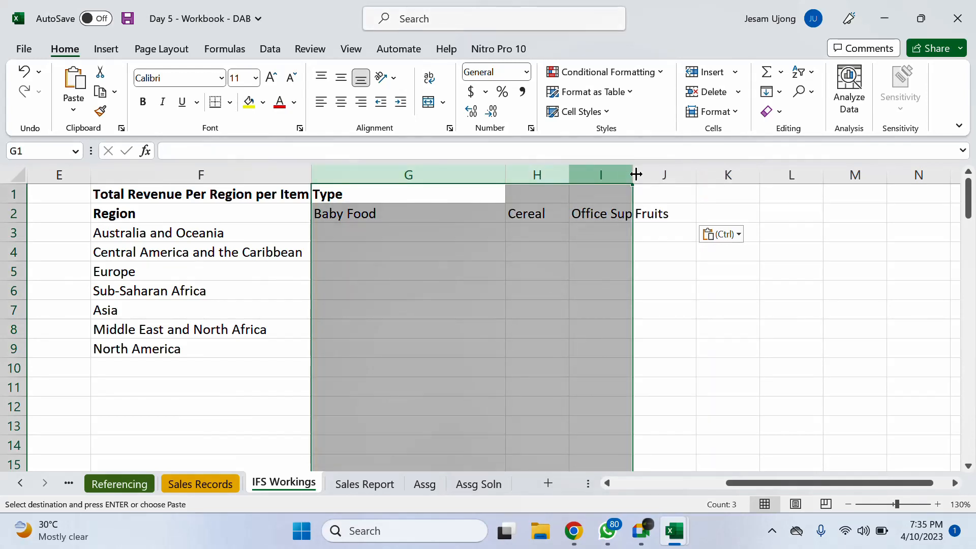
double_click(632, 175)
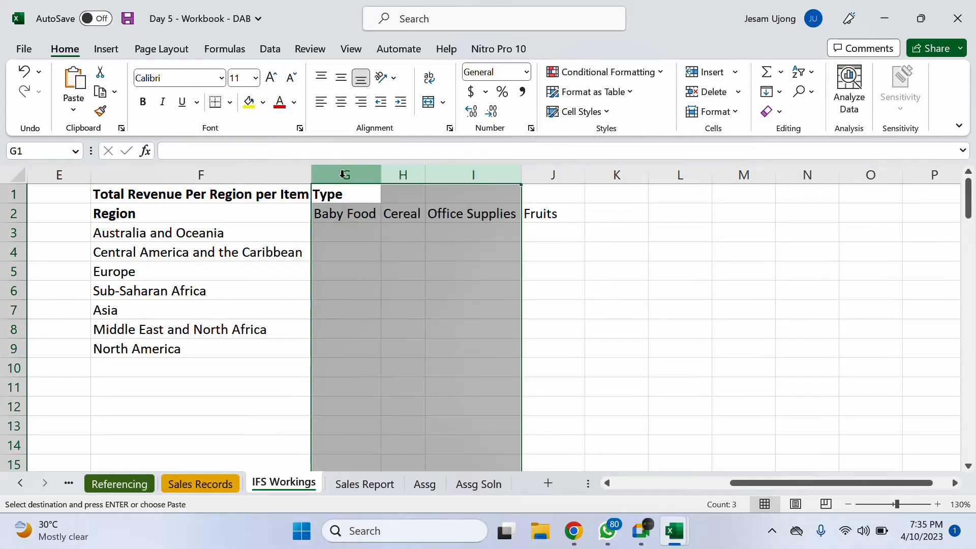
drag(345, 175, 585, 175)
double_click(584, 174)
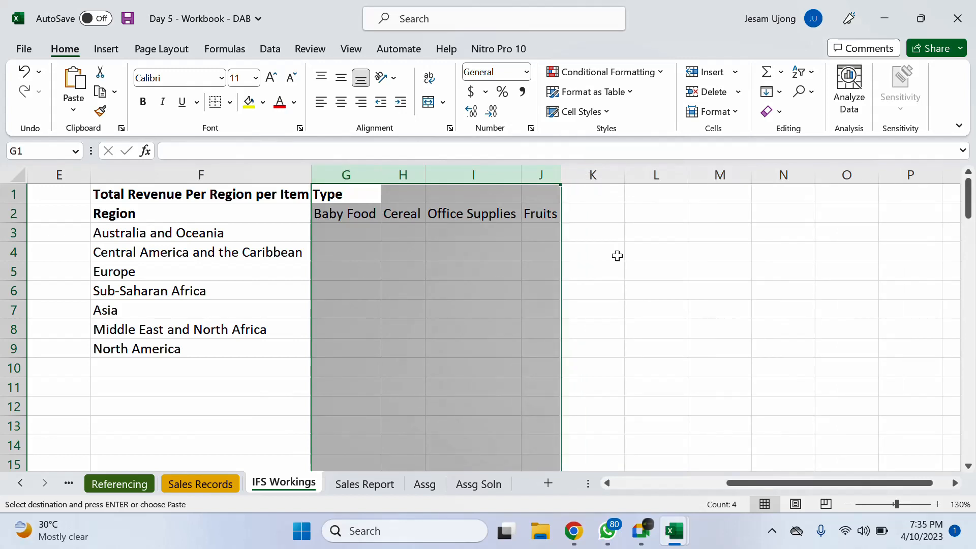
click(729, 270)
drag(764, 481, 719, 482)
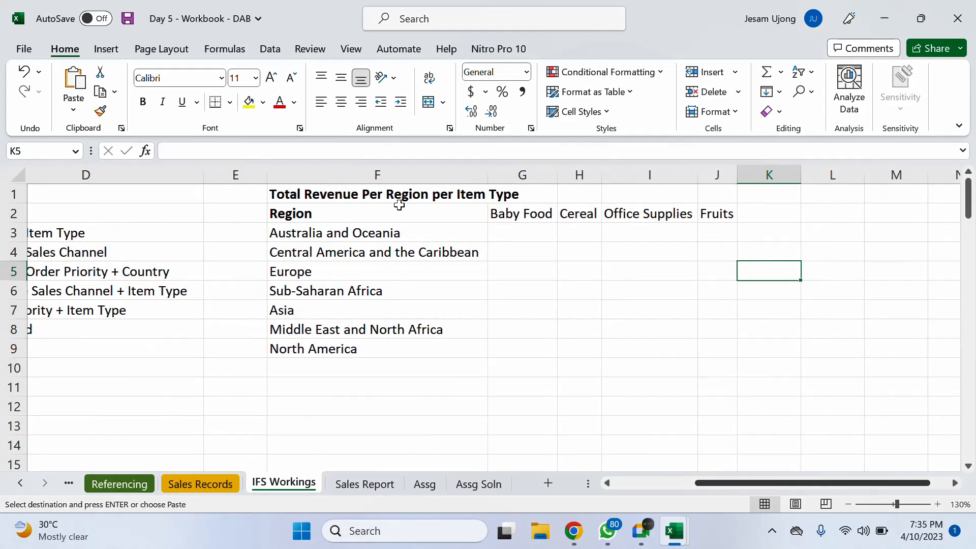
Copy the bold format of the Region heading in F2 to the item type headings in G2:J2.
click(386, 212)
click(100, 111)
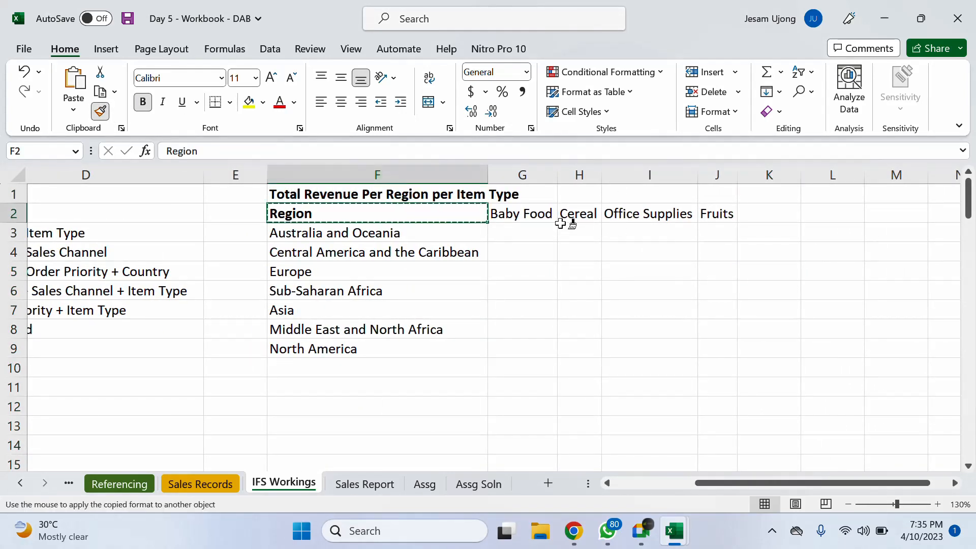
drag(539, 216, 722, 216)
click(656, 255)
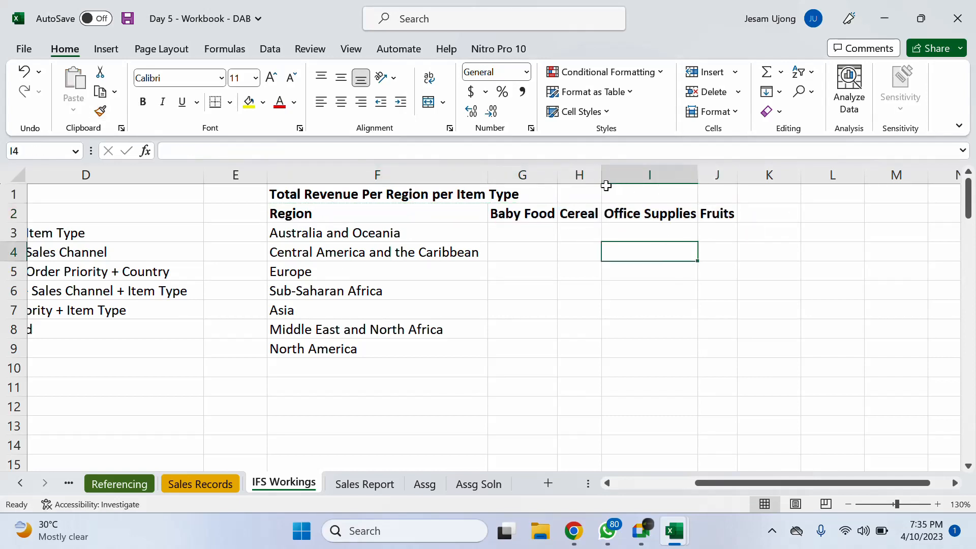
Give columns G to J one equal width, and autofit G and I to the bold Baby Food and Office Supplies headings.
drag(549, 174, 749, 175)
click(622, 178)
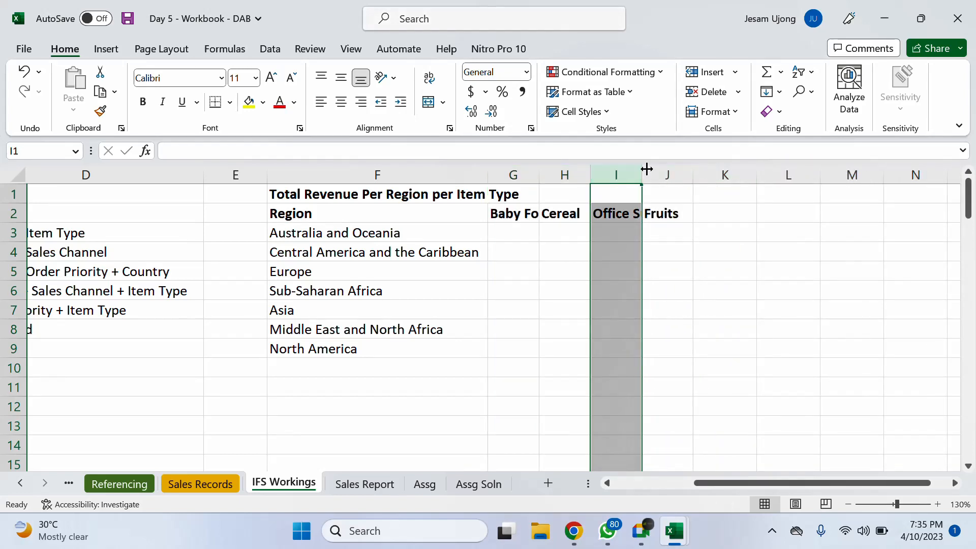
double_click(637, 174)
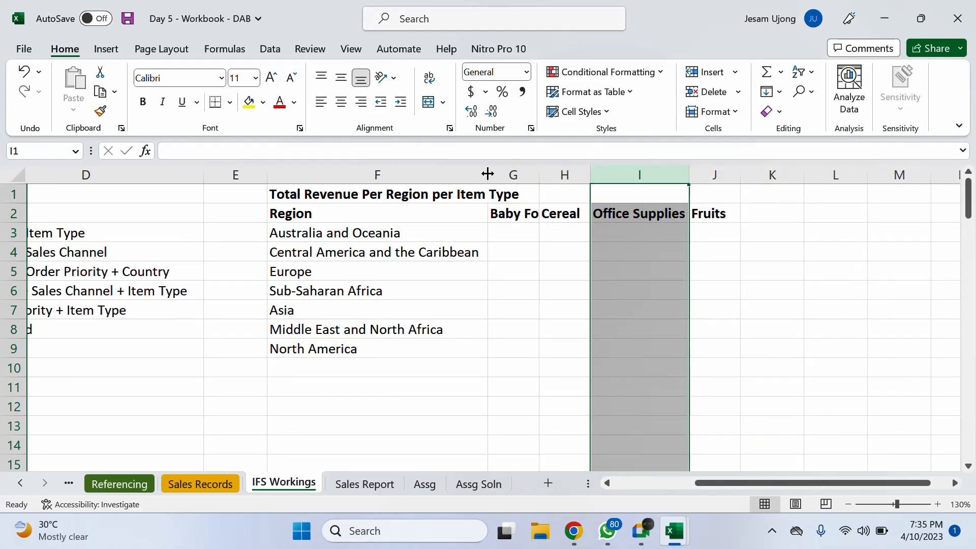
double_click(538, 174)
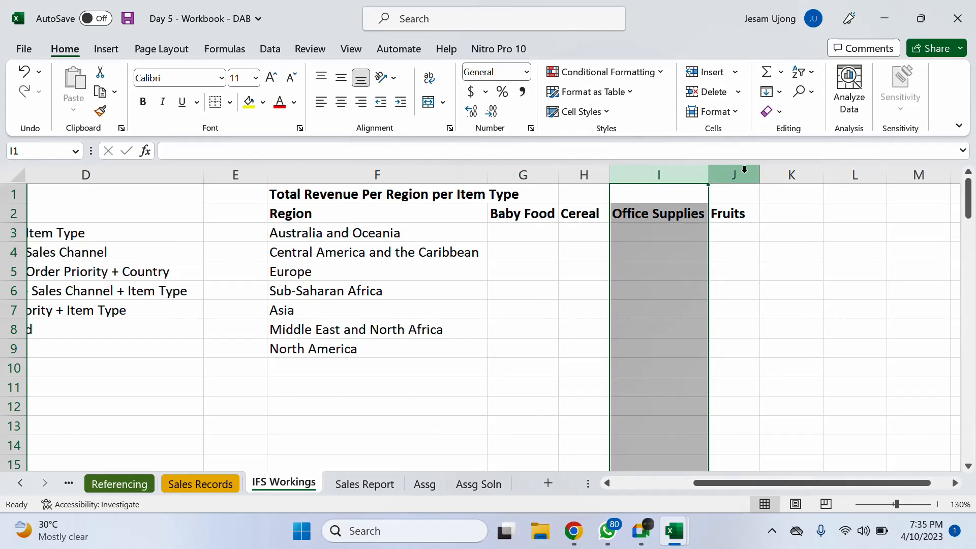
click(651, 257)
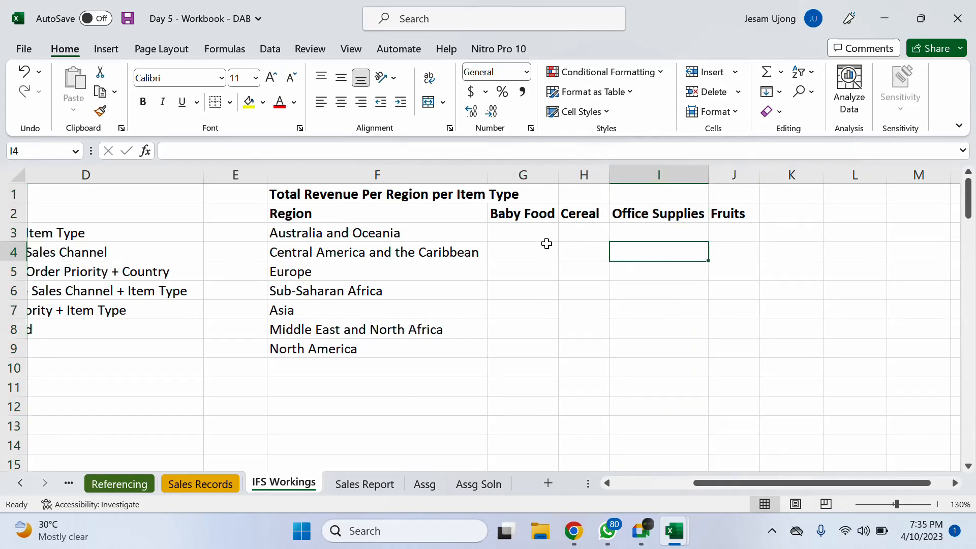
Review the table layout, checking the item type headings in G2:J2 against the region names in F3:F9 and the title in F1.
click(534, 229)
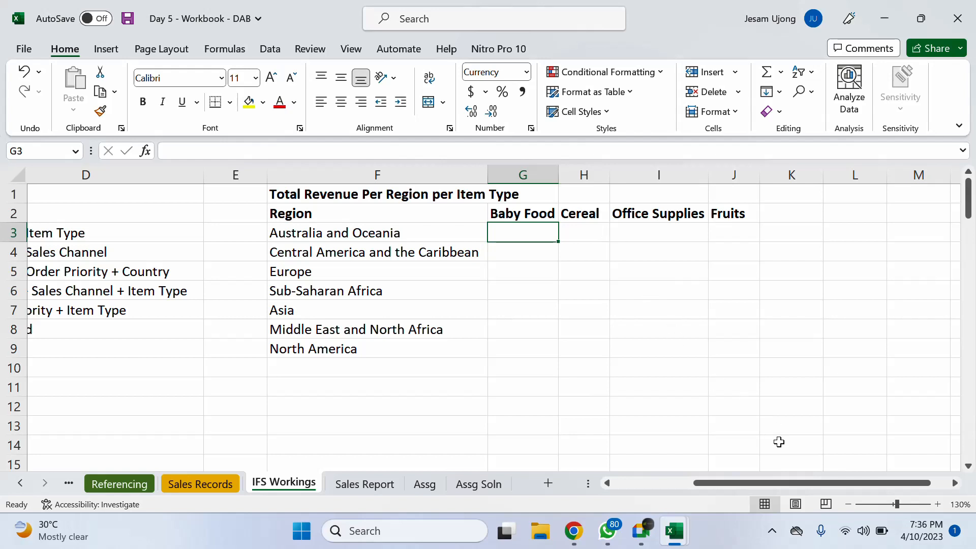
drag(731, 487, 708, 482)
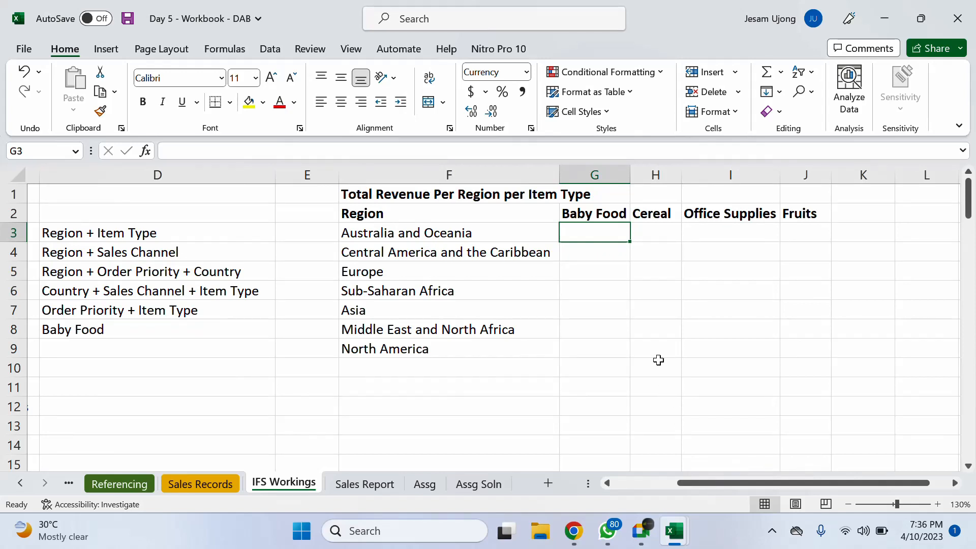
click(605, 214)
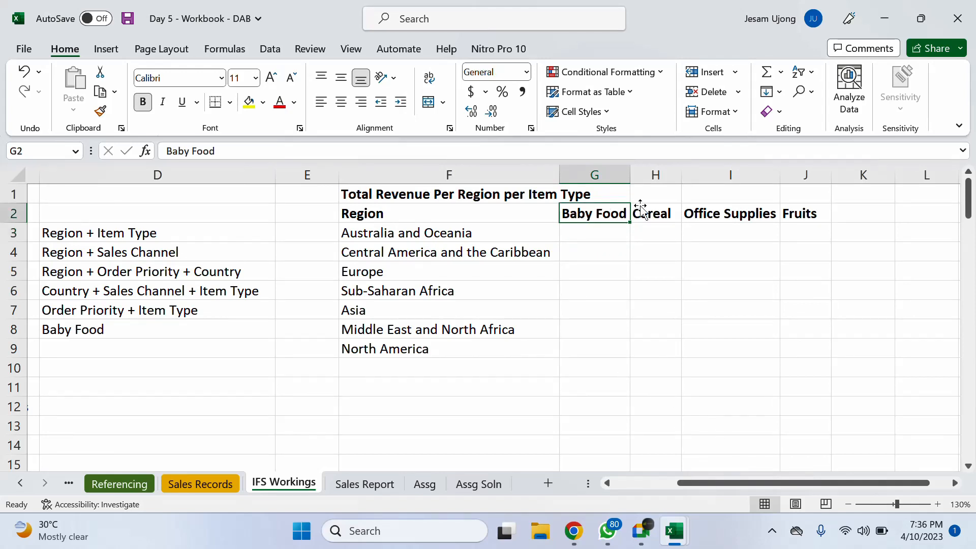
click(641, 210)
click(738, 214)
click(802, 217)
click(589, 219)
click(589, 225)
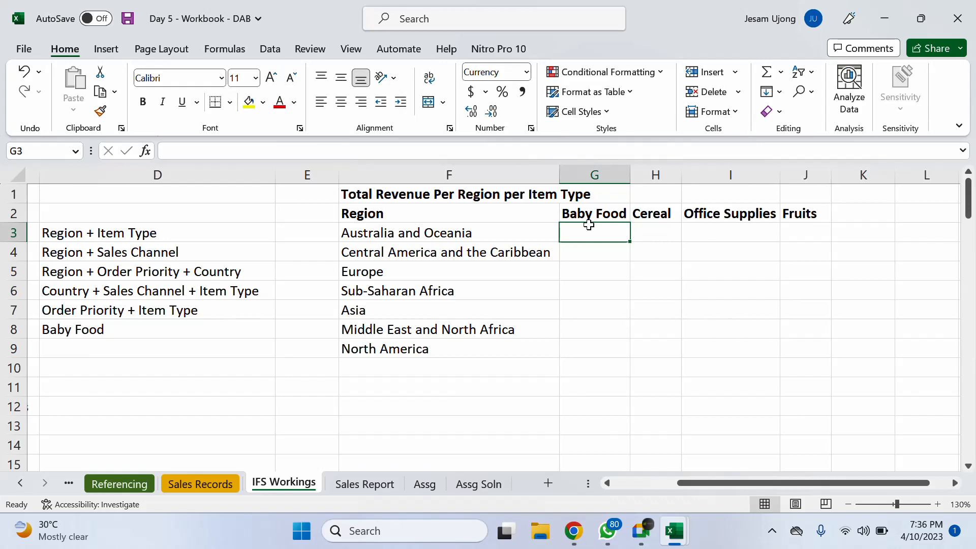
click(599, 211)
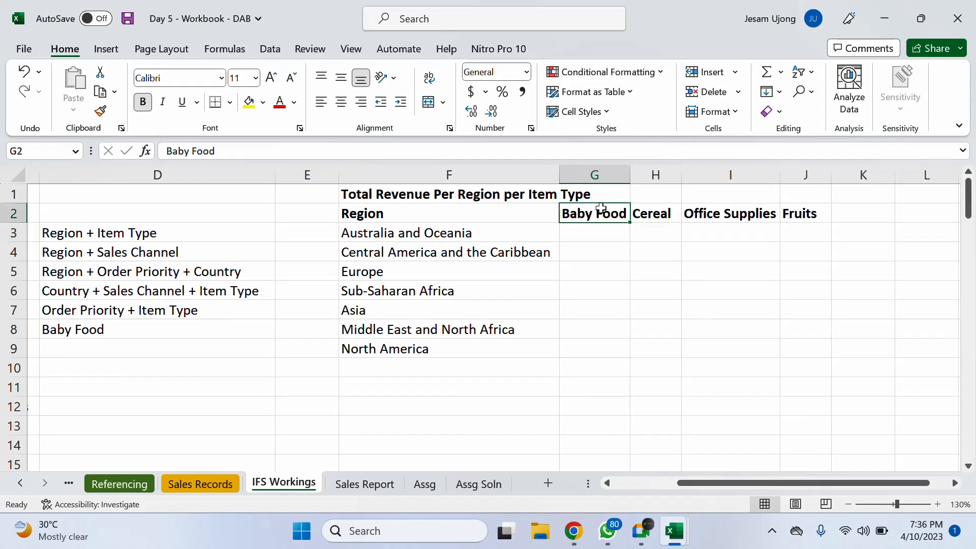
click(594, 231)
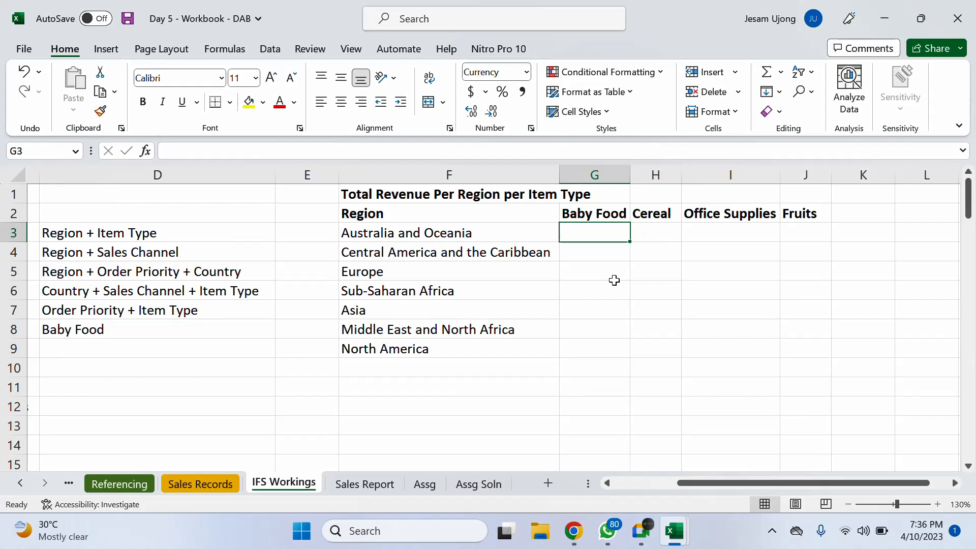
text(=)
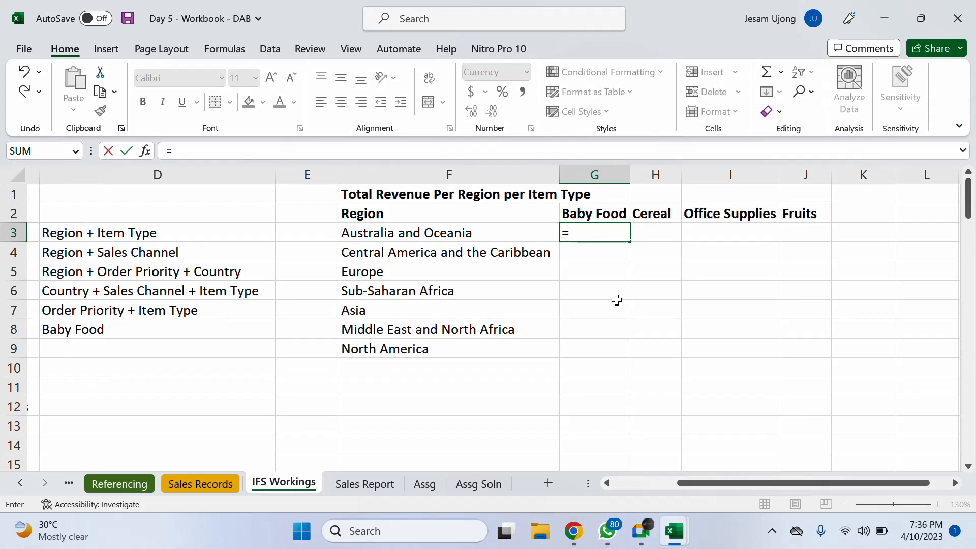
key(Escape)
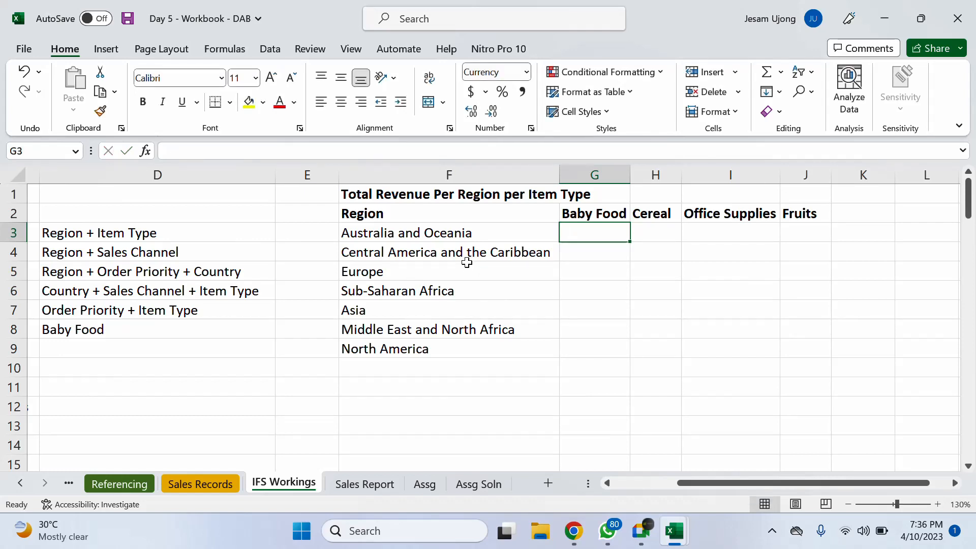
drag(465, 234, 464, 345)
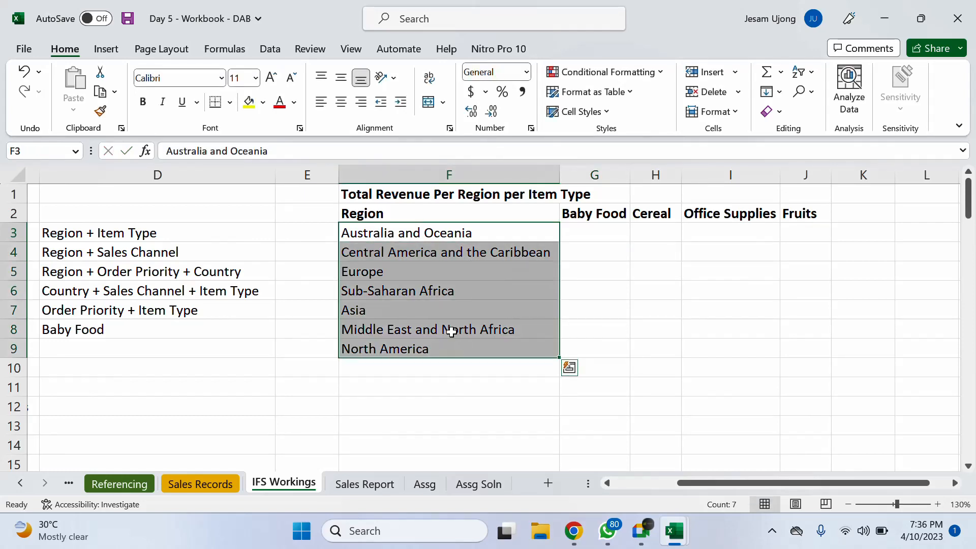
click(445, 183)
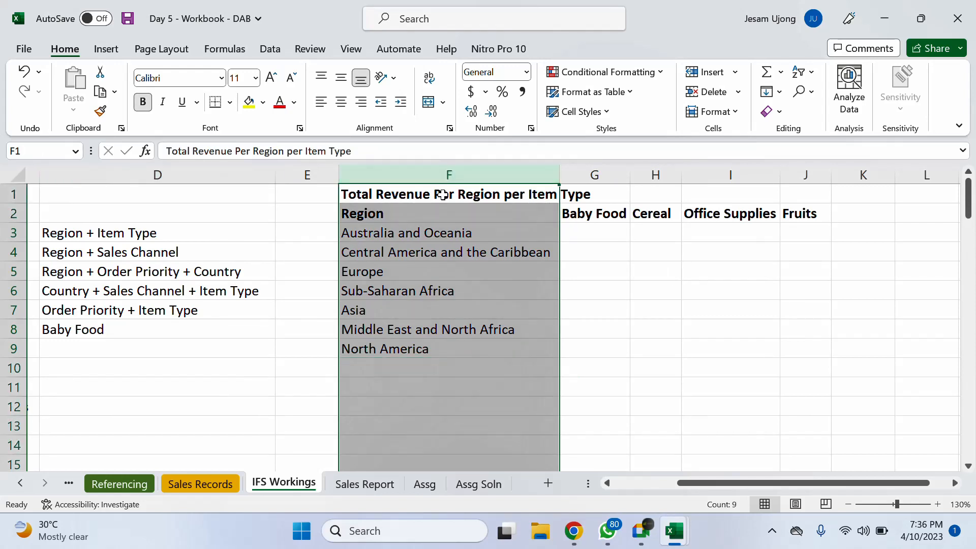
click(450, 192)
click(621, 217)
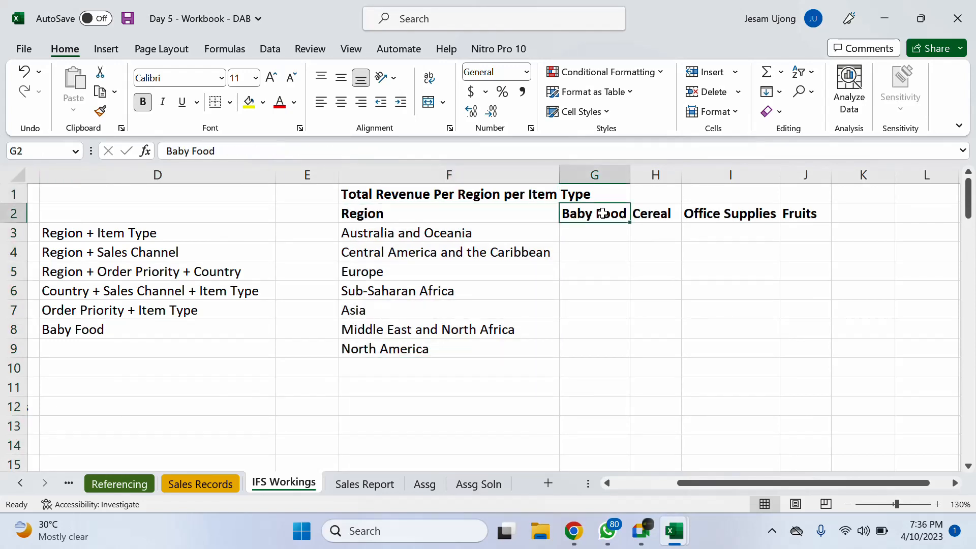
click(655, 217)
click(721, 217)
click(824, 214)
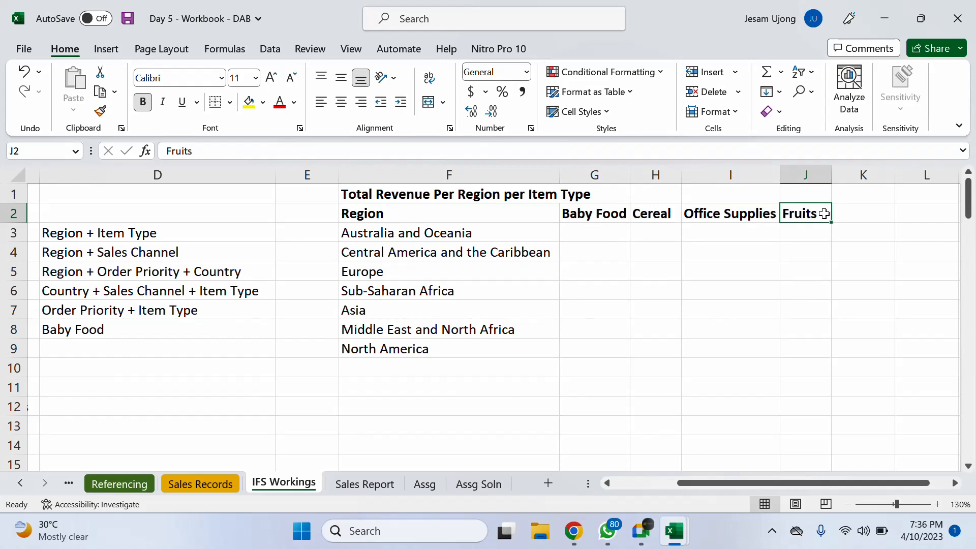
click(436, 232)
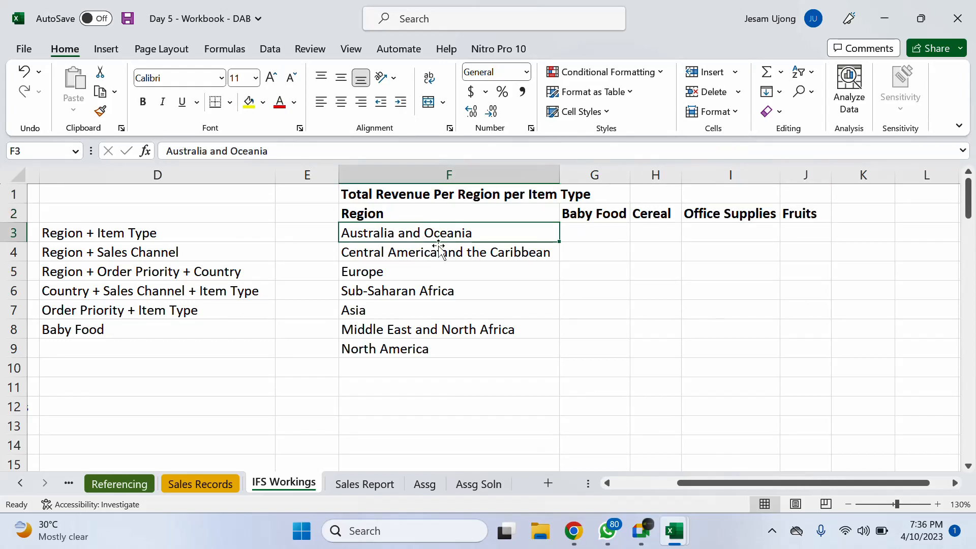
click(439, 253)
click(768, 244)
click(606, 234)
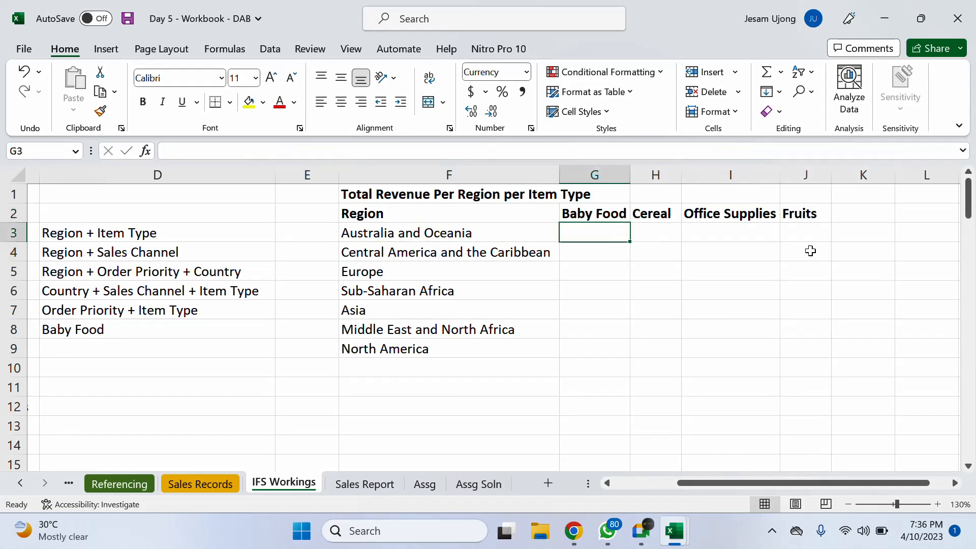
click(809, 251)
Start a SUMIFS formula in G3 with the Total Revenue column L:L of Sales Records as the sum range.
click(577, 228)
text(=sumifs)
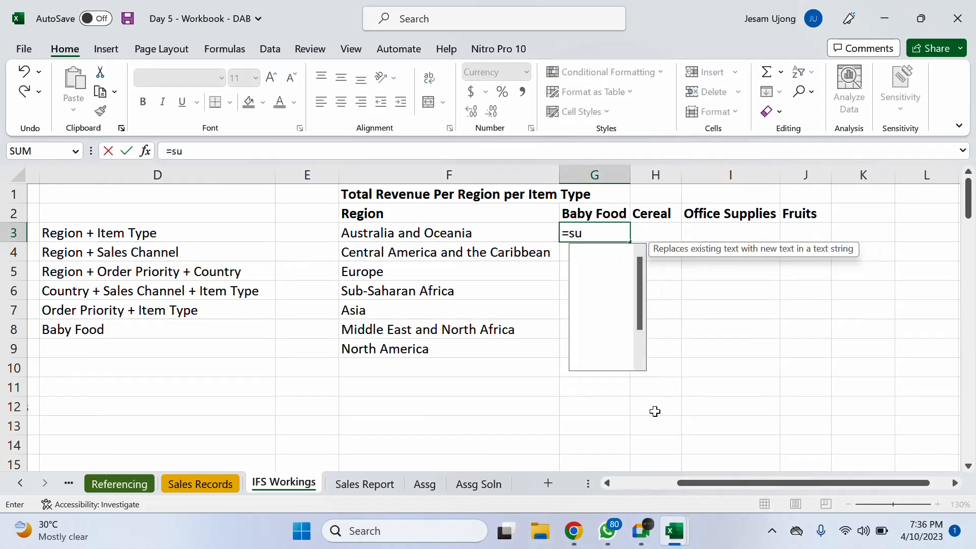
key(Tab)
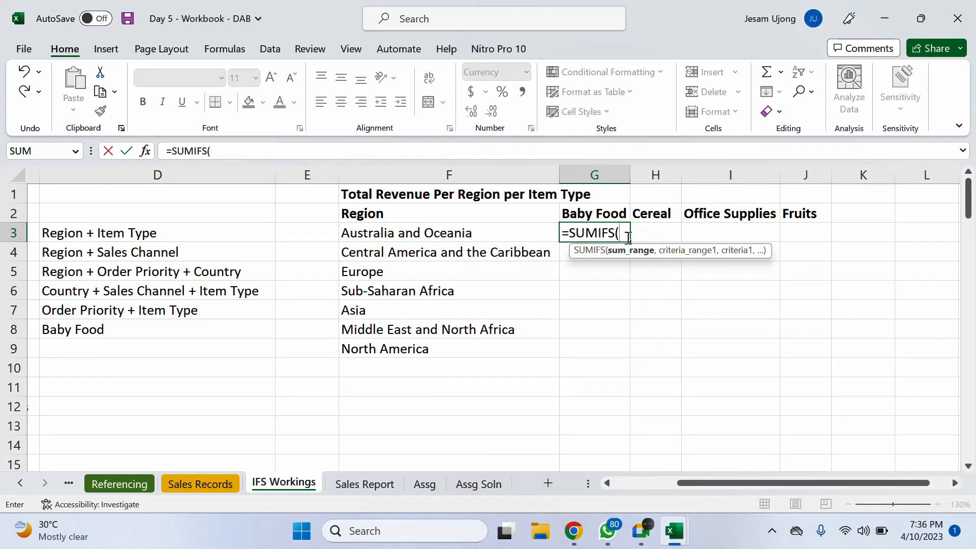
click(199, 485)
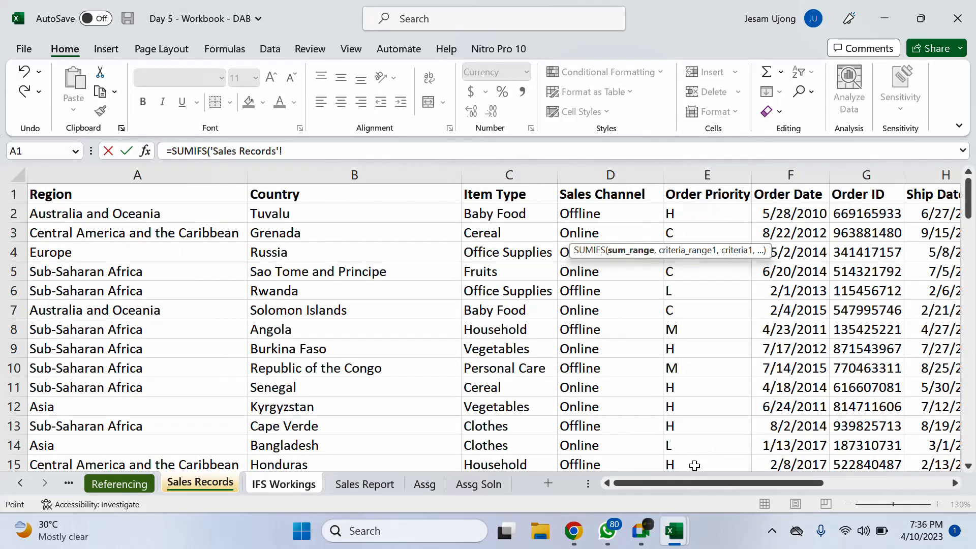
drag(673, 479, 889, 478)
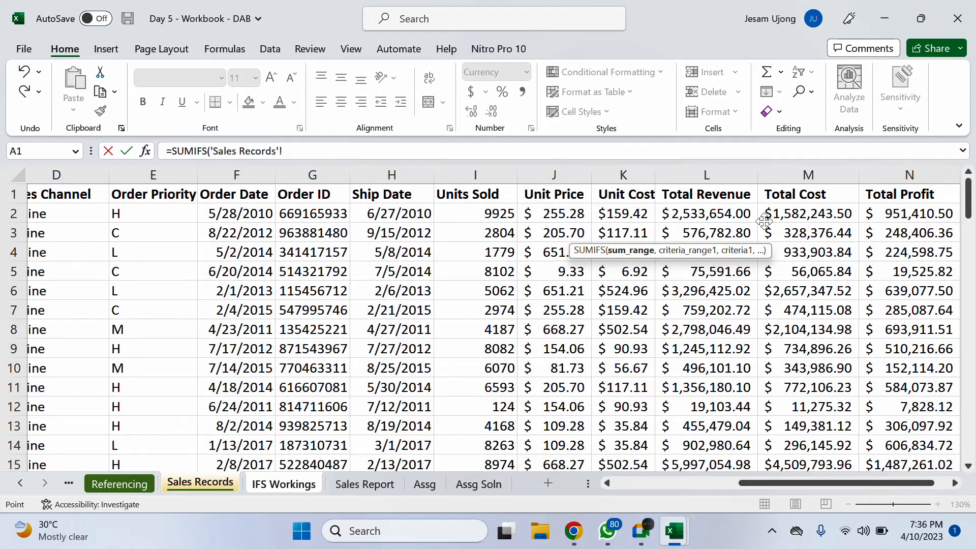
click(722, 173)
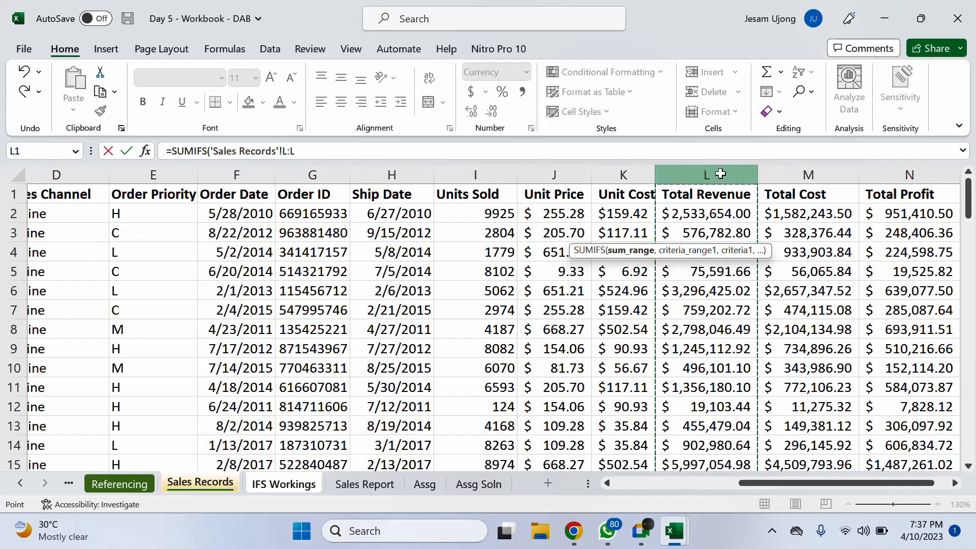
Continue the SUMIFS formula in G3 with Sales Records column A:A as the first criteria range and IFS Workings F3 as its criterion.
text(,)
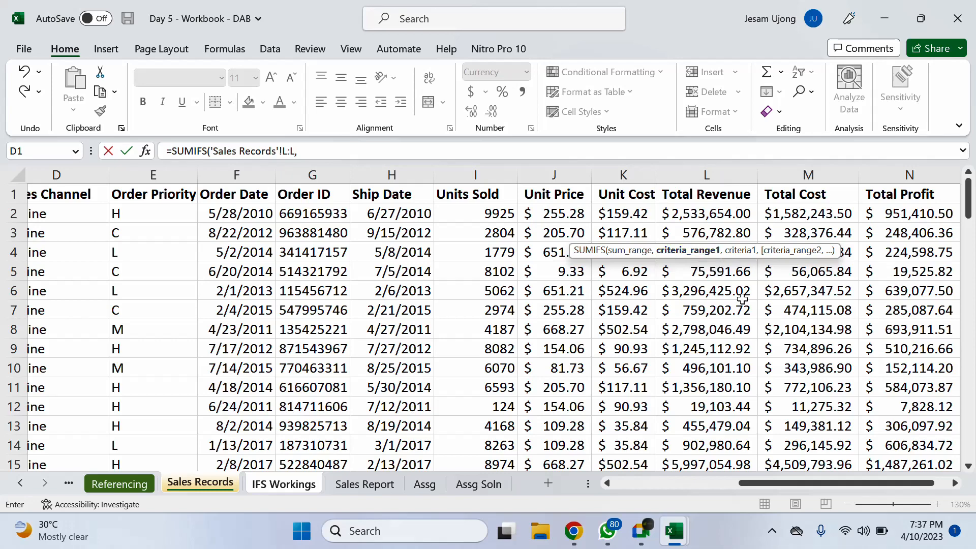
drag(790, 478, 584, 481)
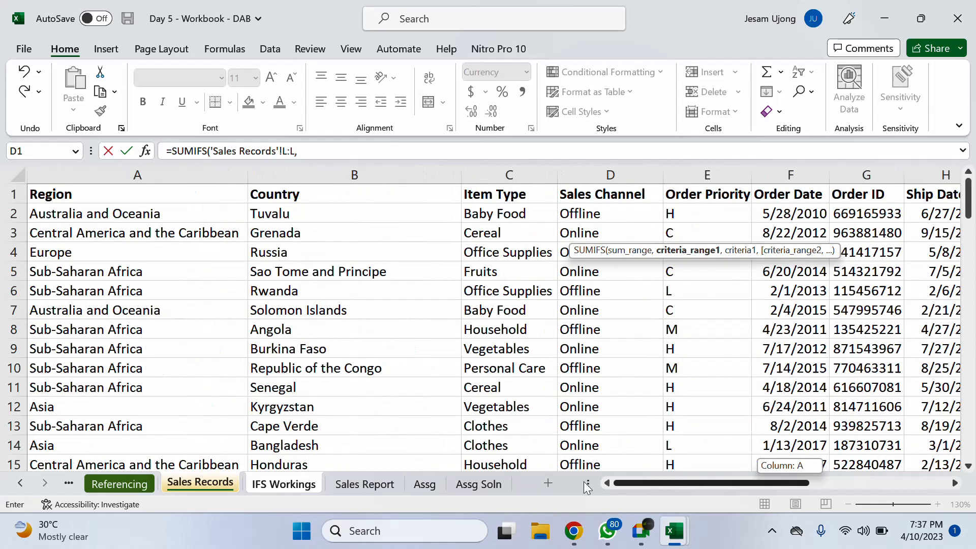
click(147, 171)
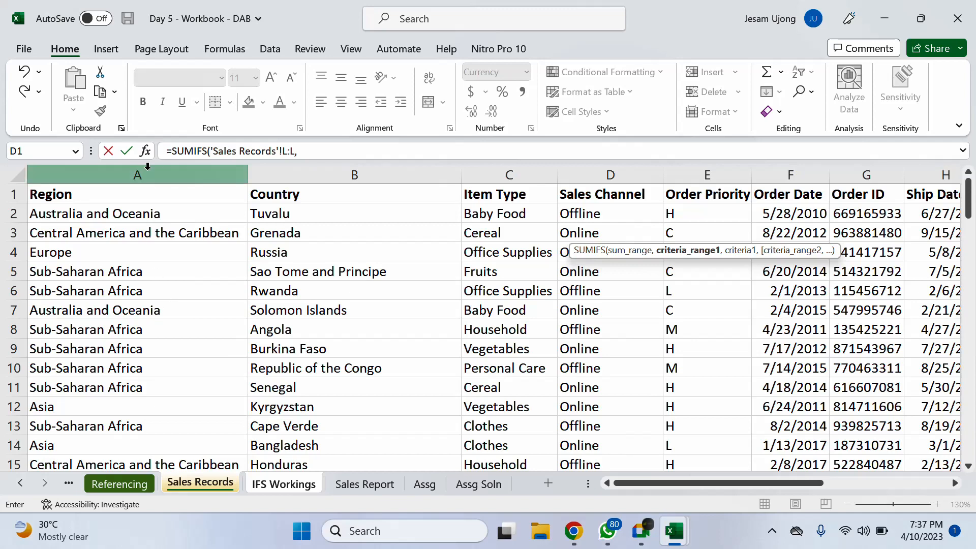
text(,)
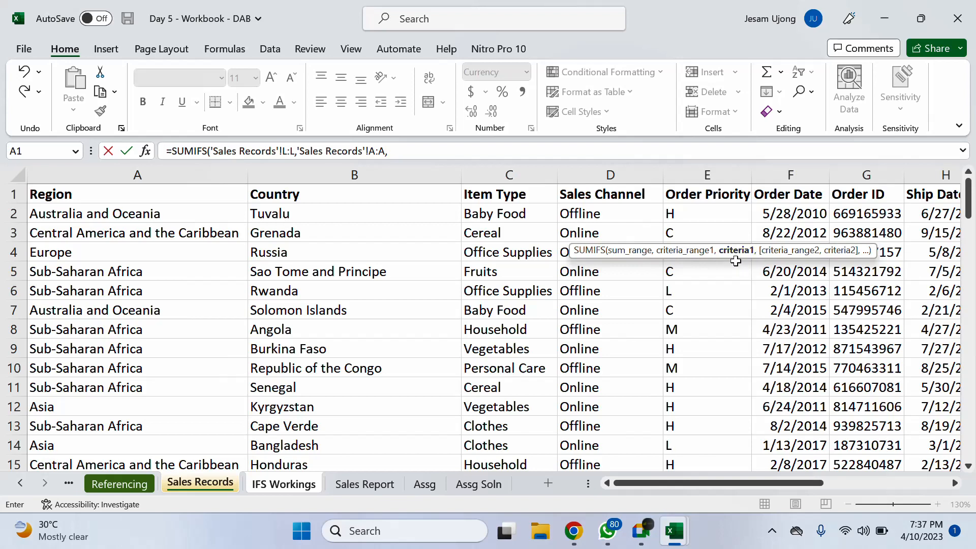
click(297, 487)
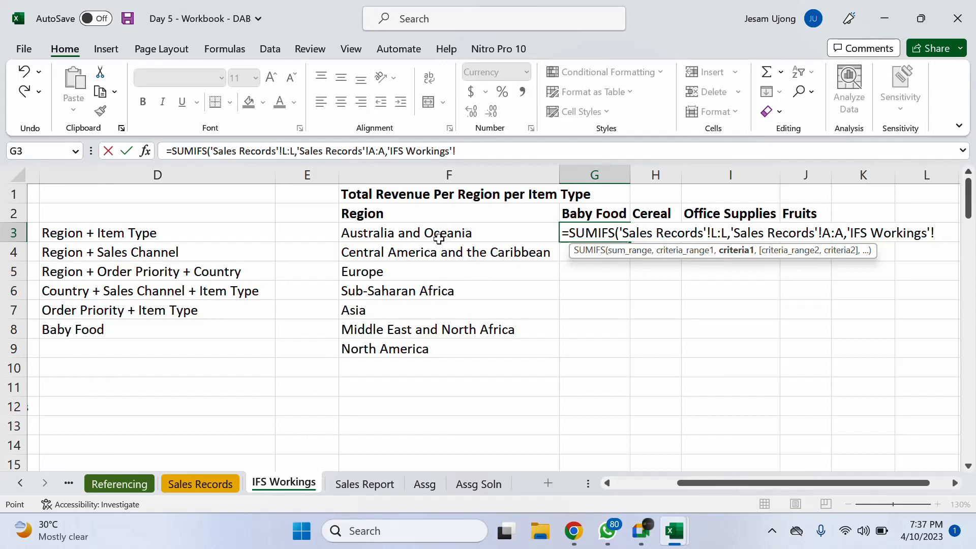
click(403, 232)
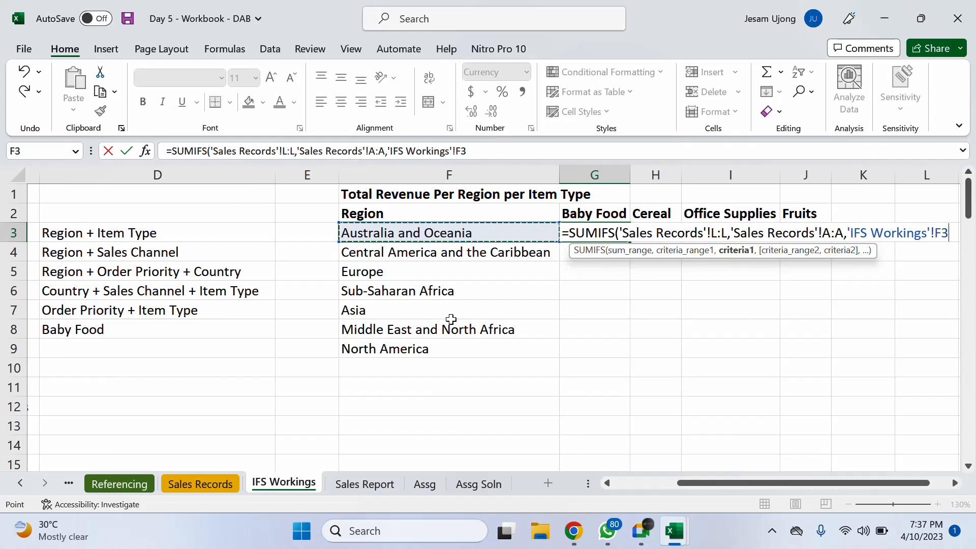
Complete the SUMIFS formula in G3 with Sales Records column C:C as the second criteria range and IFS Workings G2 as its criterion.
text(,)
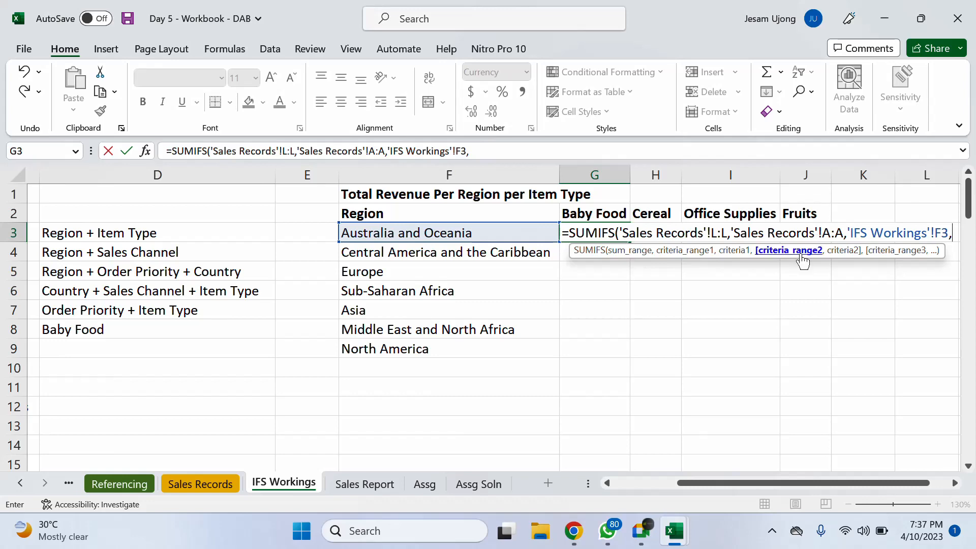
click(202, 484)
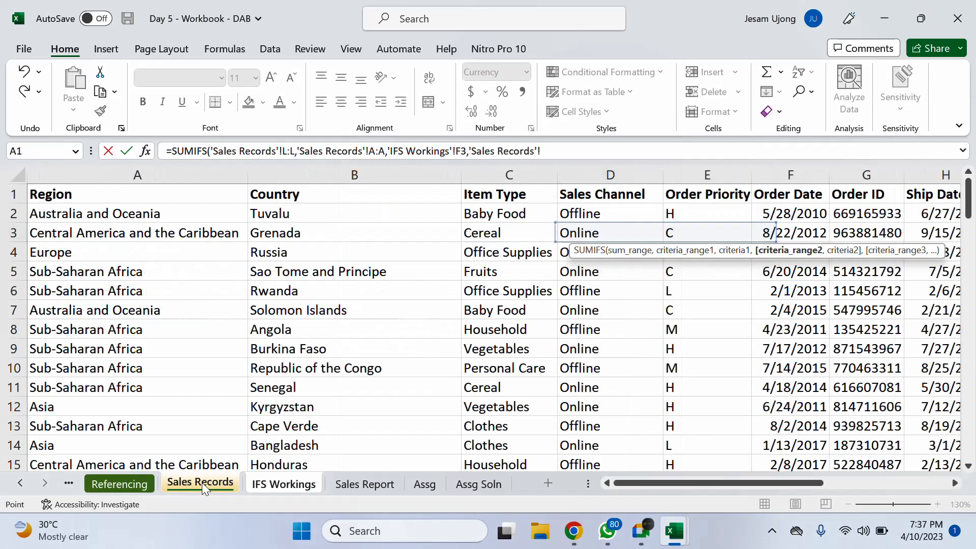
click(511, 172)
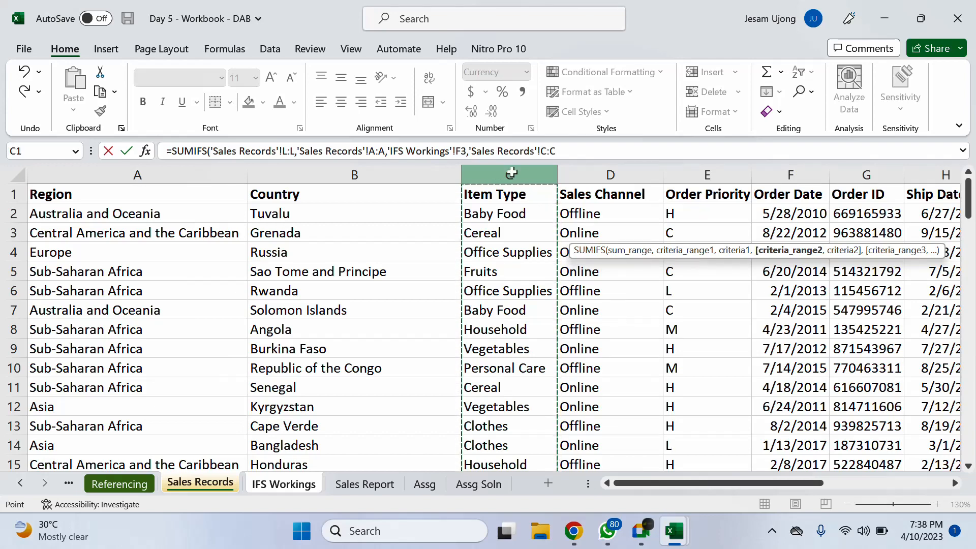
text(,)
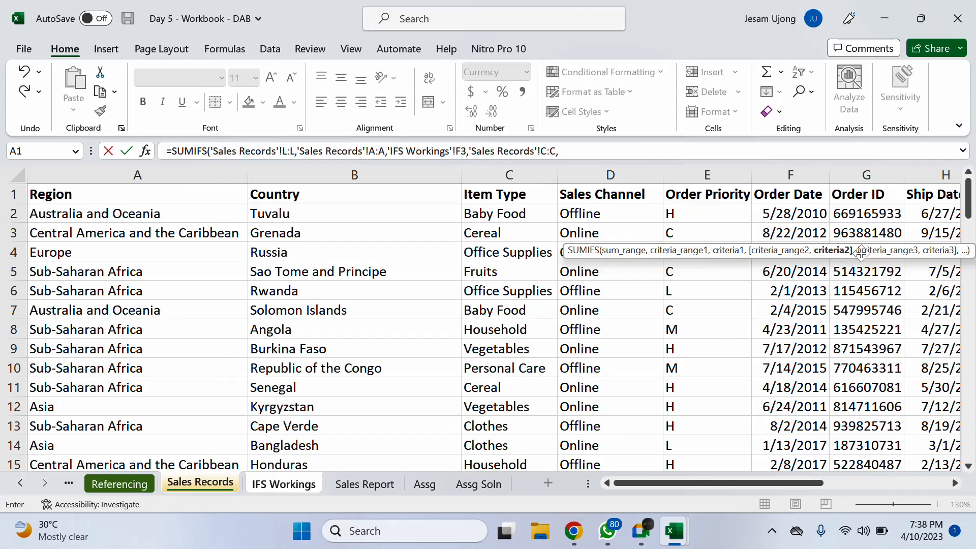
click(294, 485)
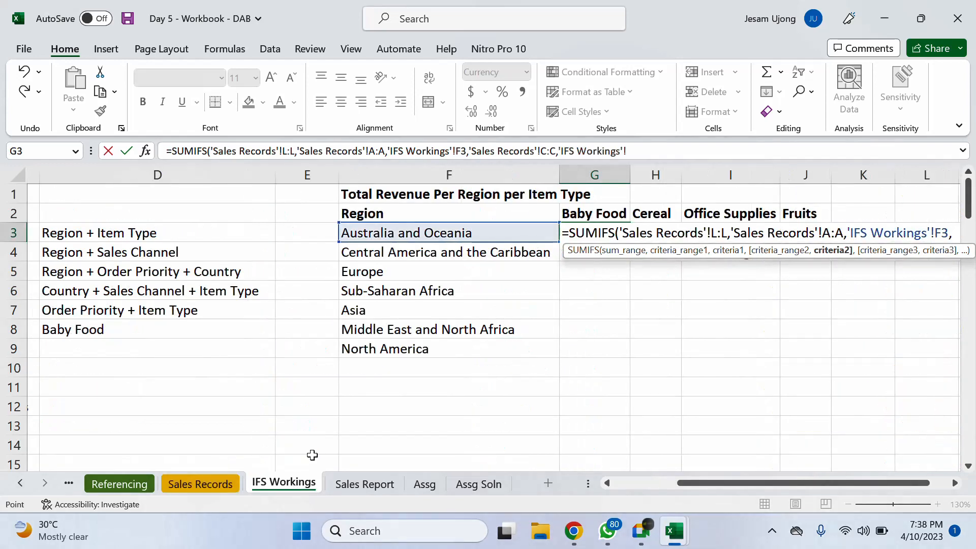
click(601, 213)
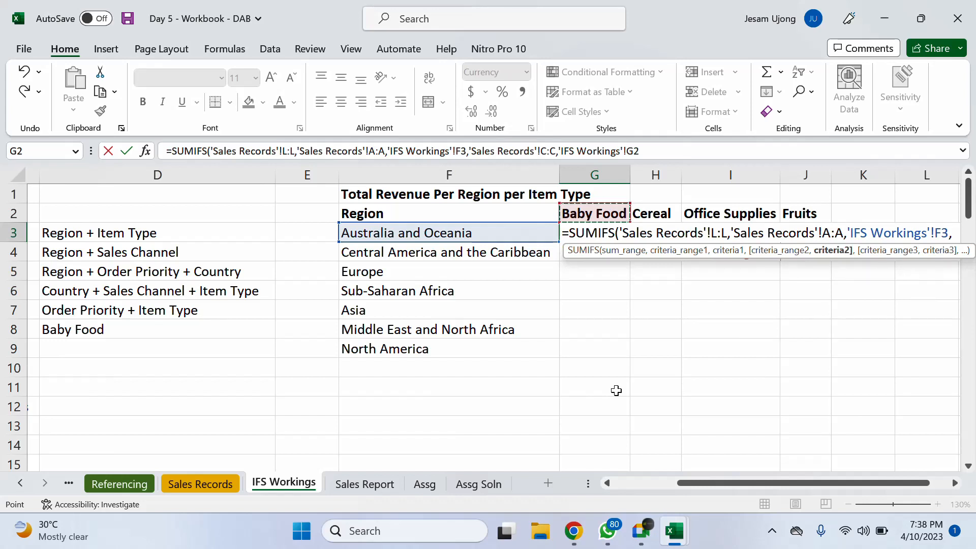
text())
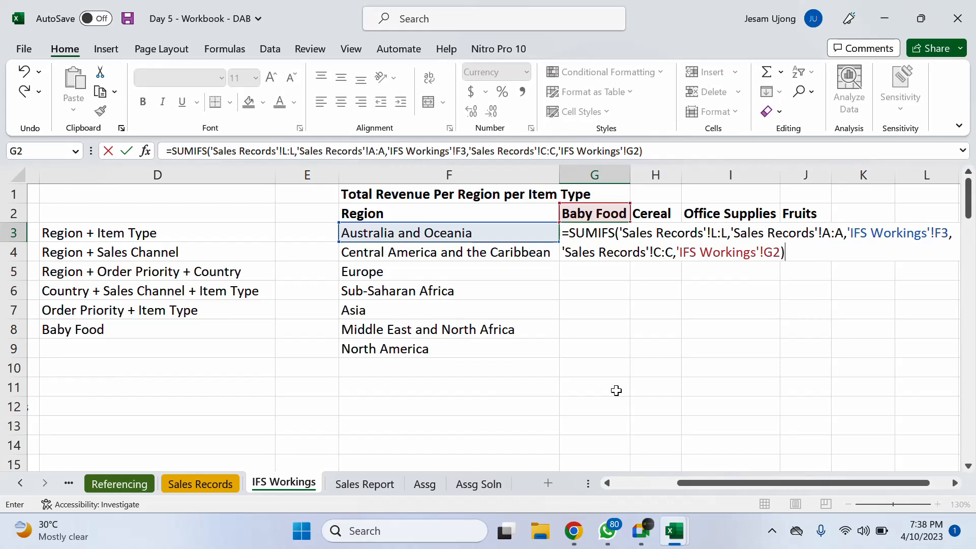
key(Return)
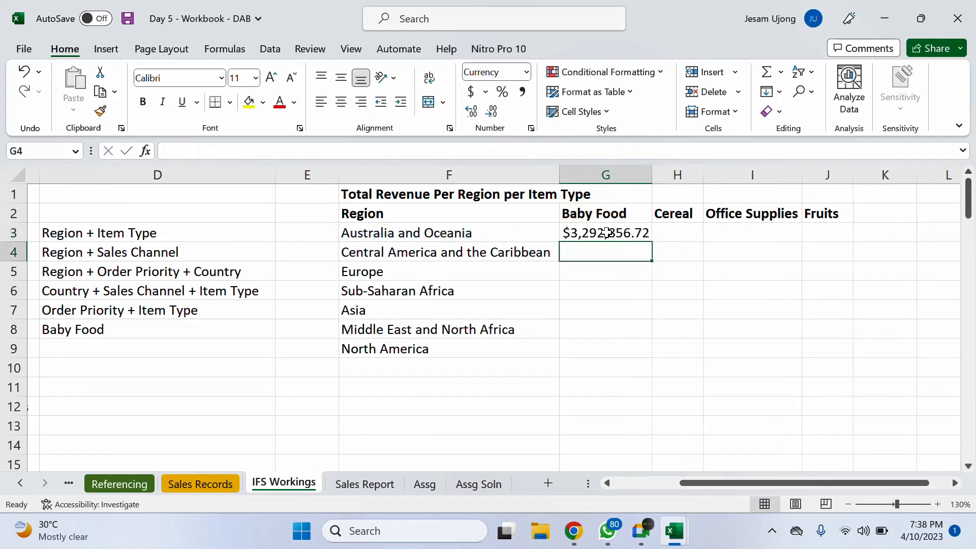
Review the SUMIFS formula in G3 and fill it down the Baby Food column to G9.
click(607, 233)
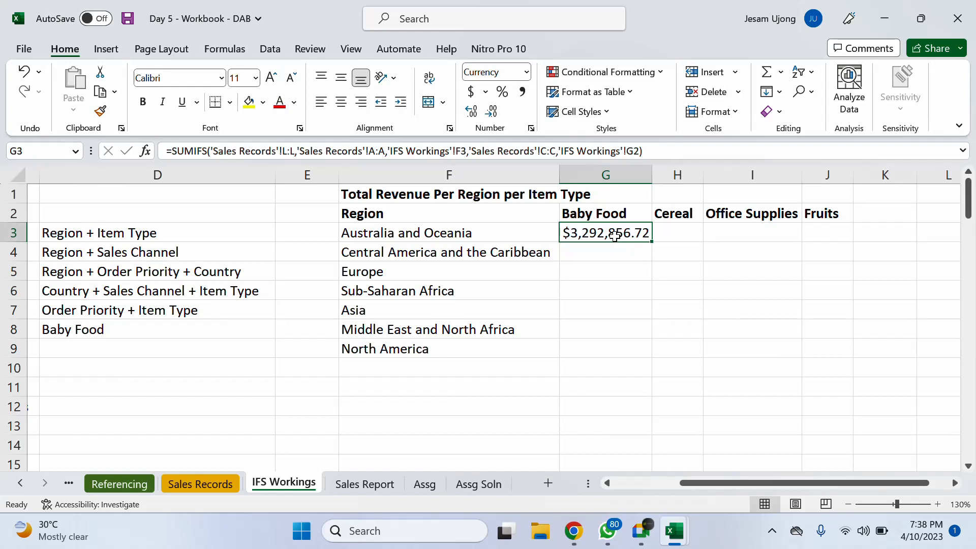
double_click(614, 235)
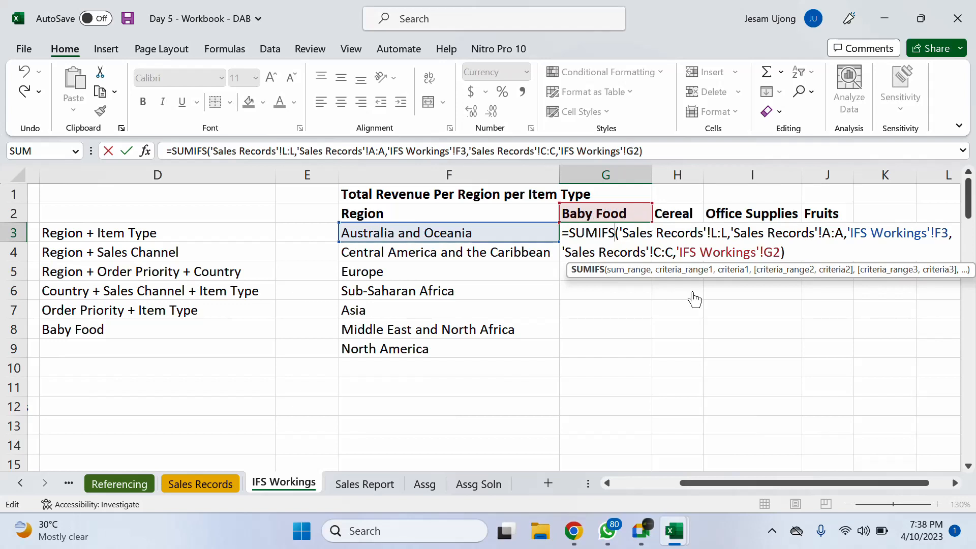
key(ctrl+Return)
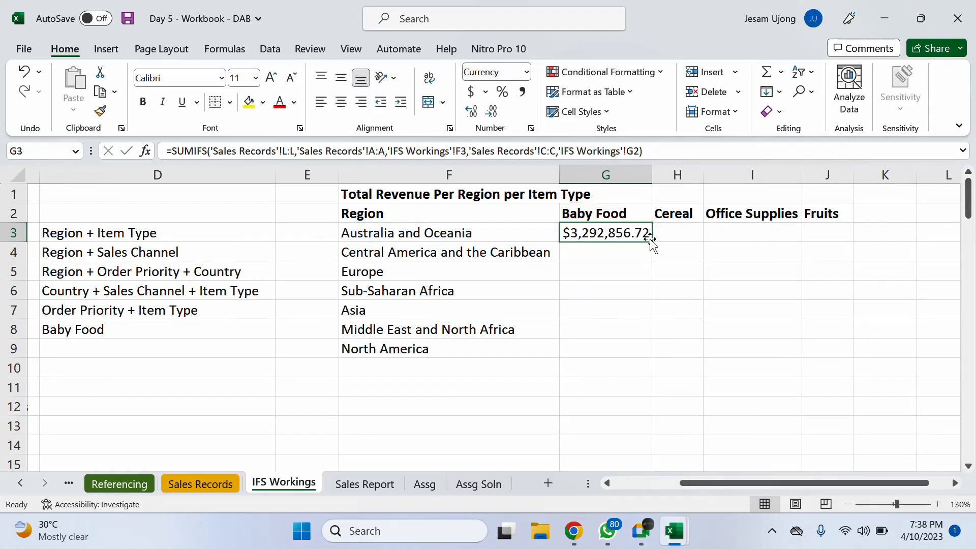
double_click(651, 241)
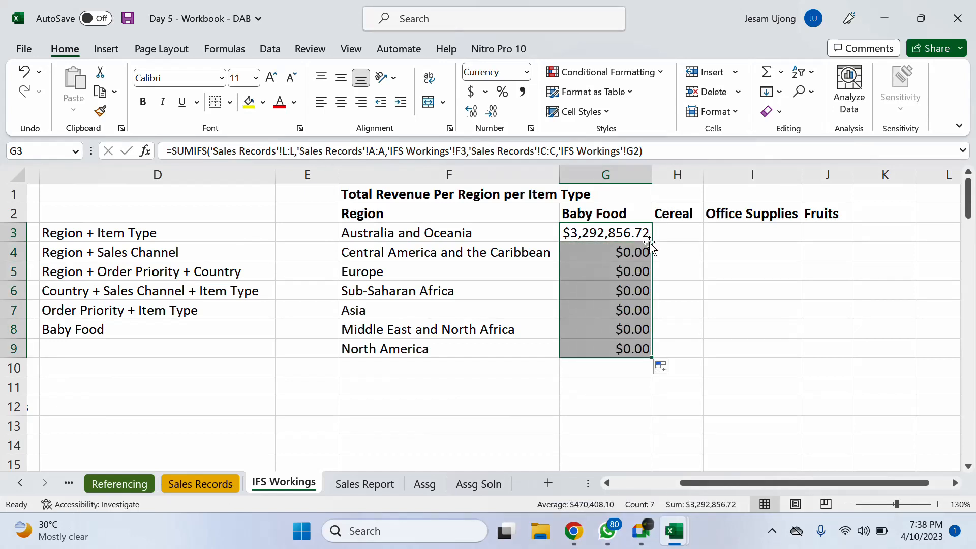
Examine the criteria references in the copied SUMIFS formulas of the Baby Food column, from G3 down to G9.
click(621, 238)
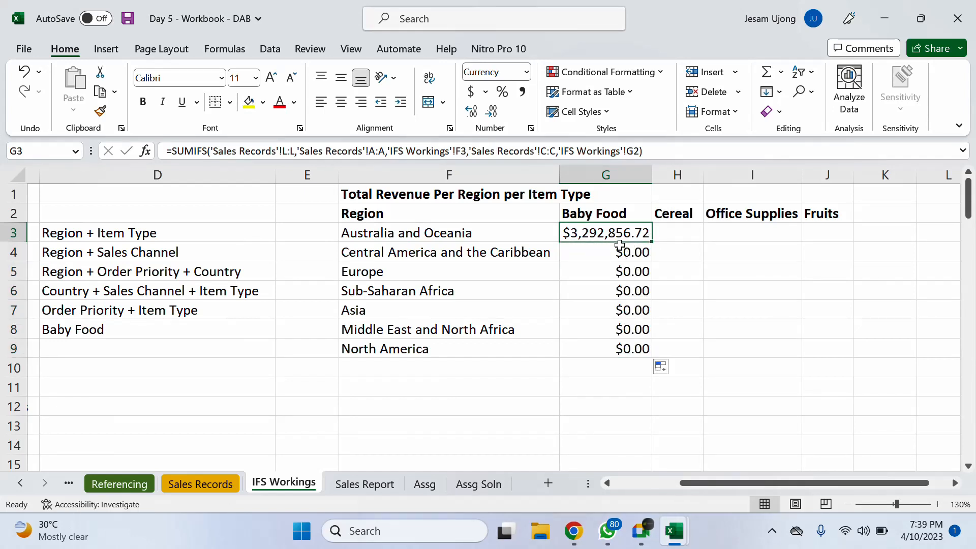
click(635, 252)
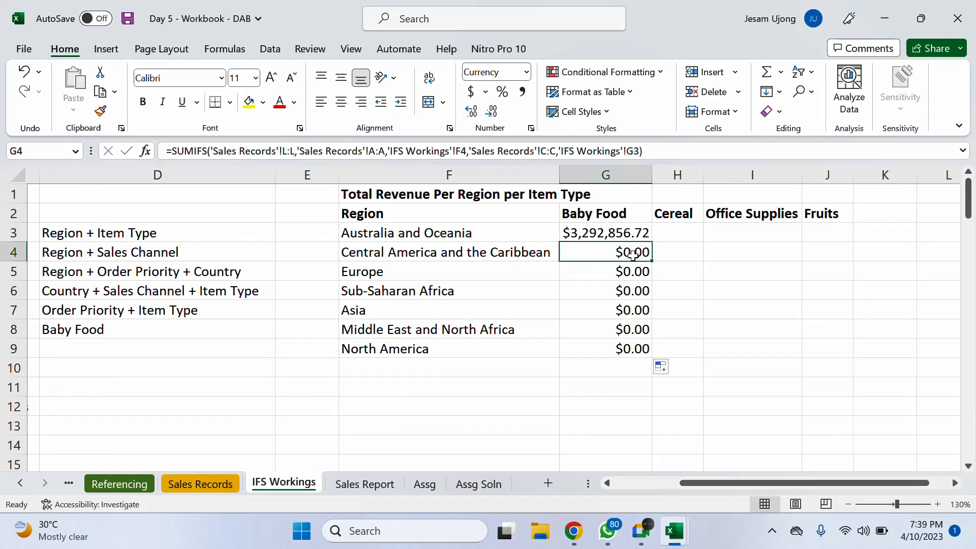
click(626, 275)
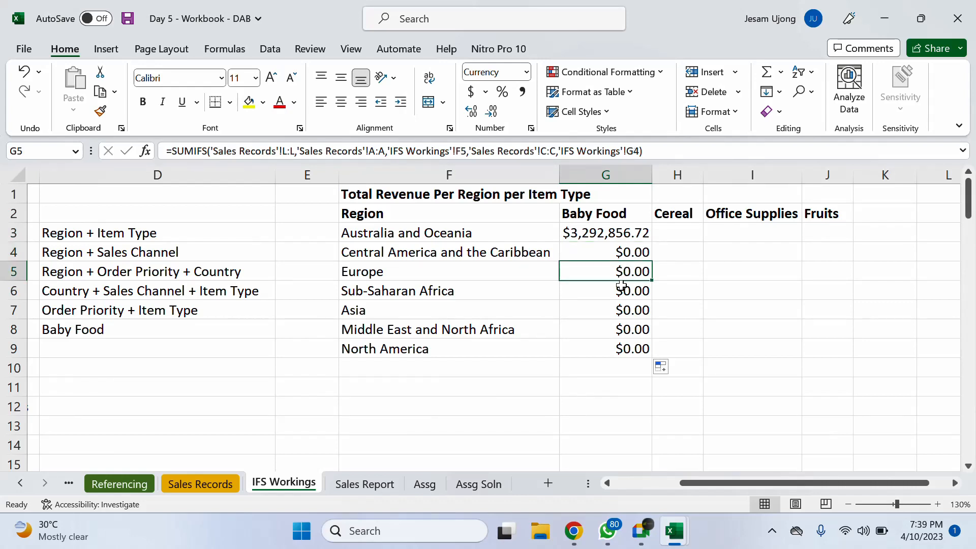
click(622, 286)
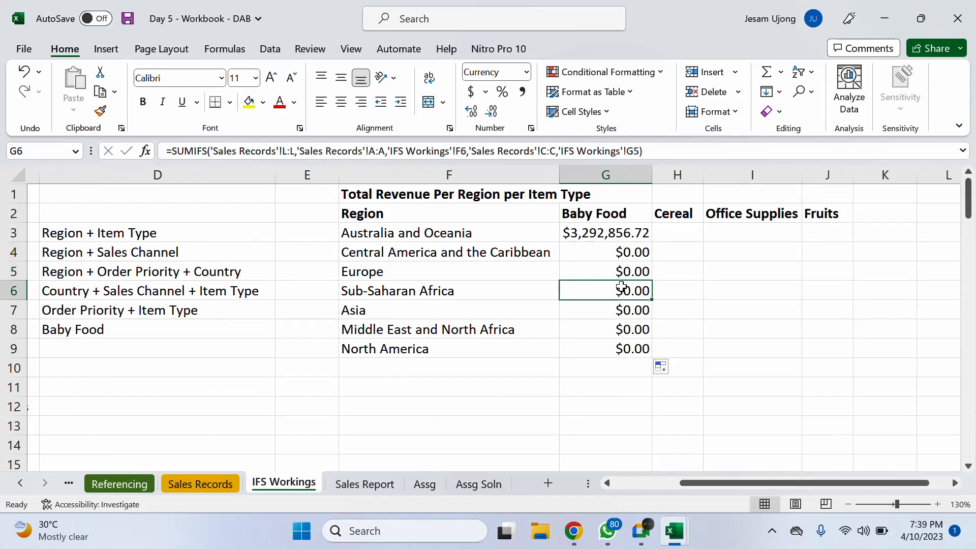
click(607, 248)
click(616, 268)
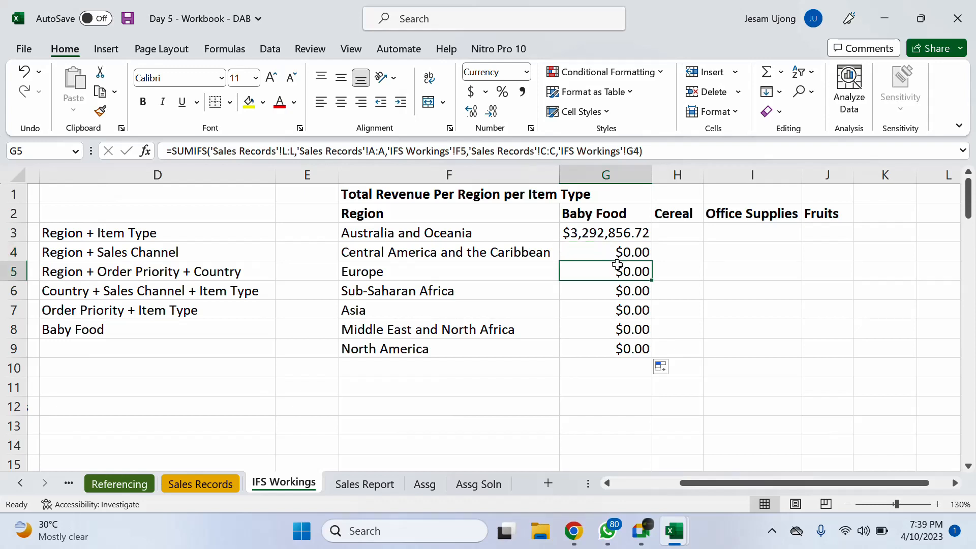
click(617, 287)
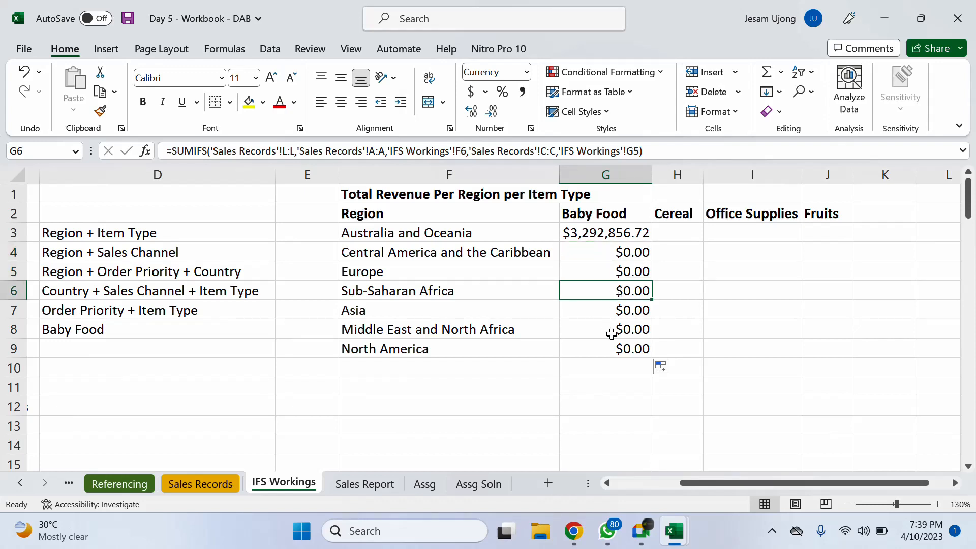
click(621, 348)
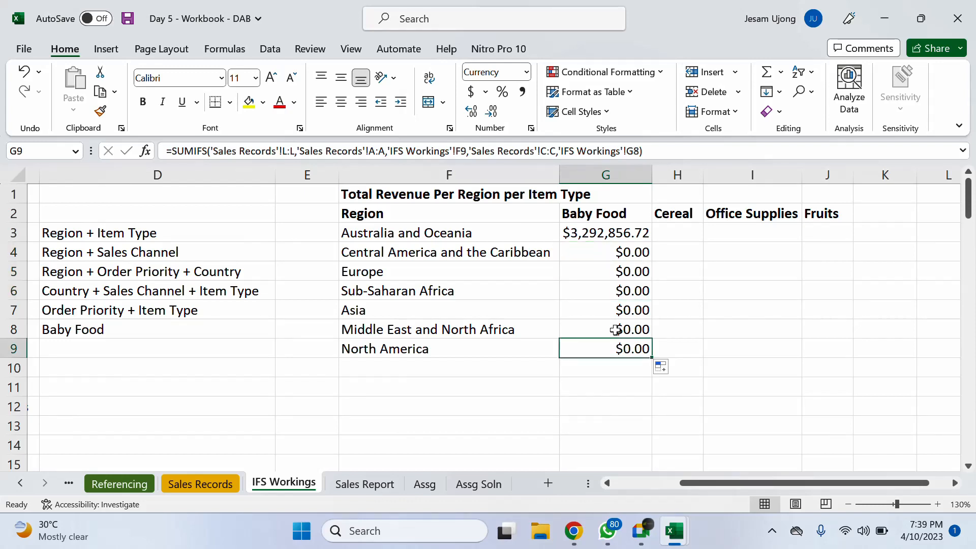
double_click(598, 245)
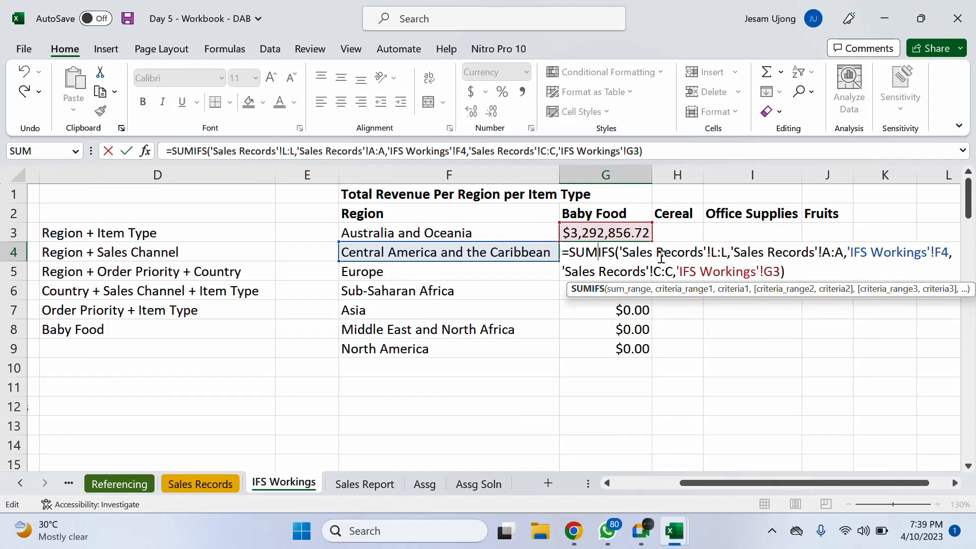
key(Escape)
Refill the SUMIFS formula from G3 down to G9 and recheck the cell references in the copied formulas.
click(647, 234)
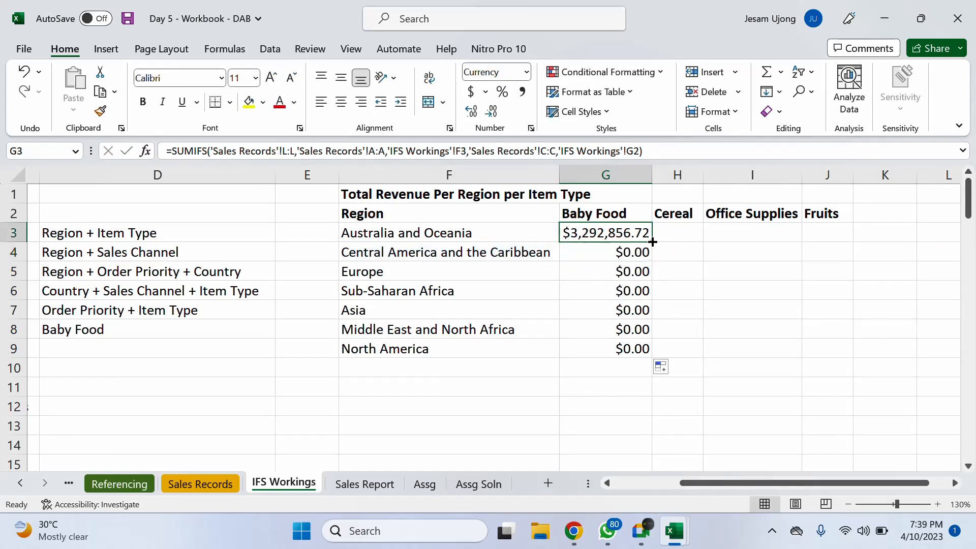
drag(653, 243, 654, 355)
click(619, 254)
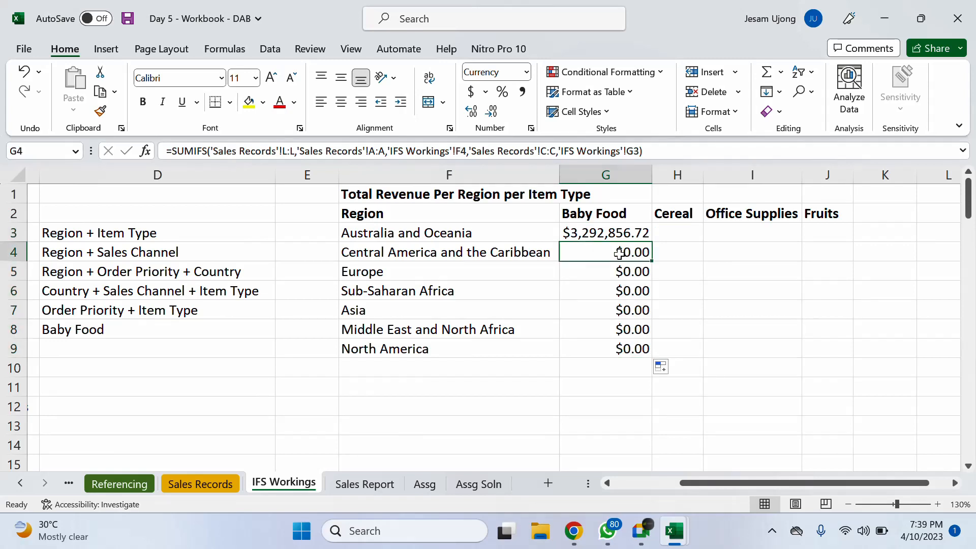
double_click(619, 253)
key(Escape)
click(616, 285)
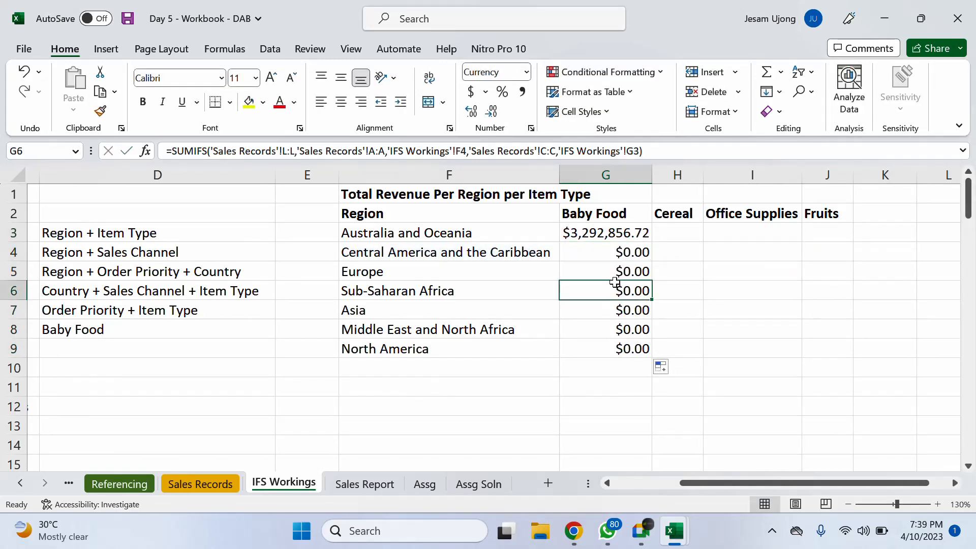
click(625, 309)
click(625, 330)
click(629, 350)
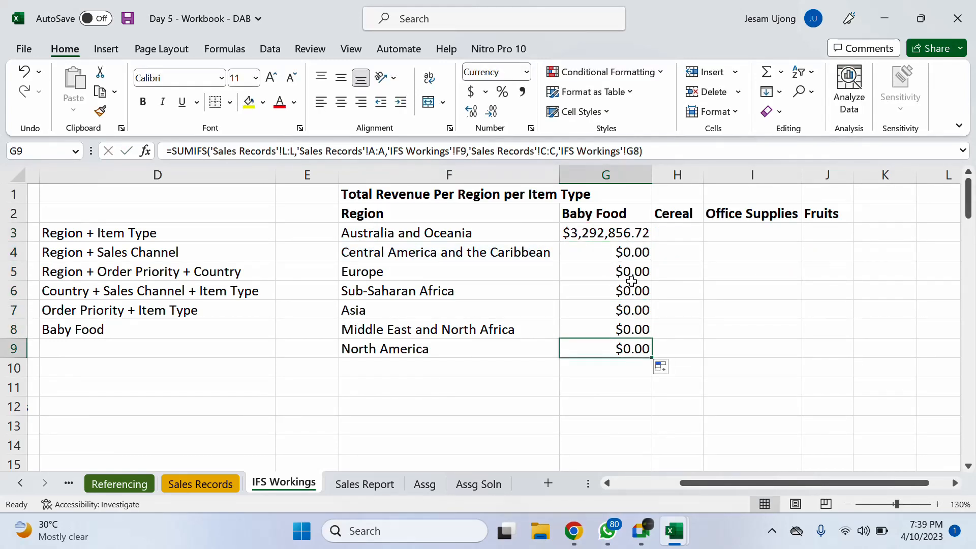
click(624, 256)
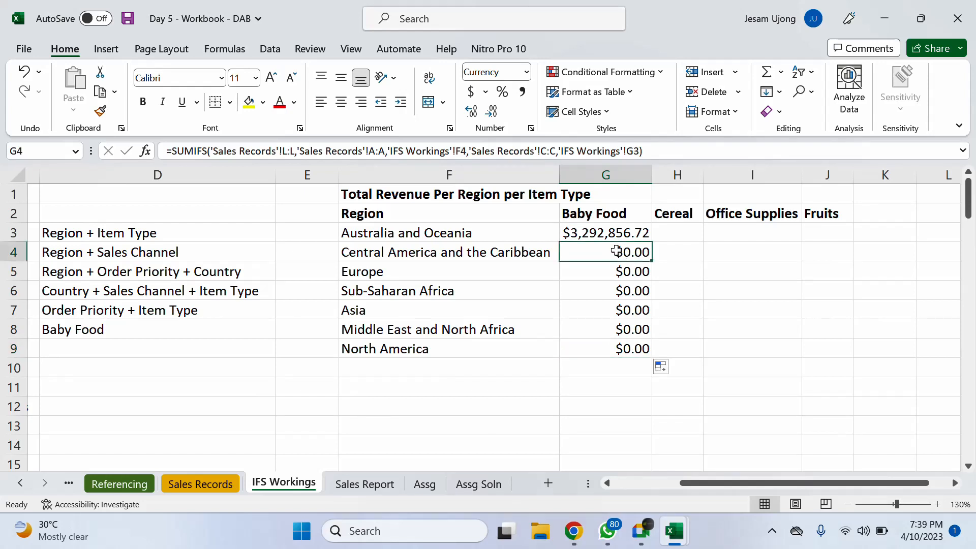
Review the Relative and Absolute entries on the Referencing sheet, and return to cell G3 on IFS Workings.
click(143, 484)
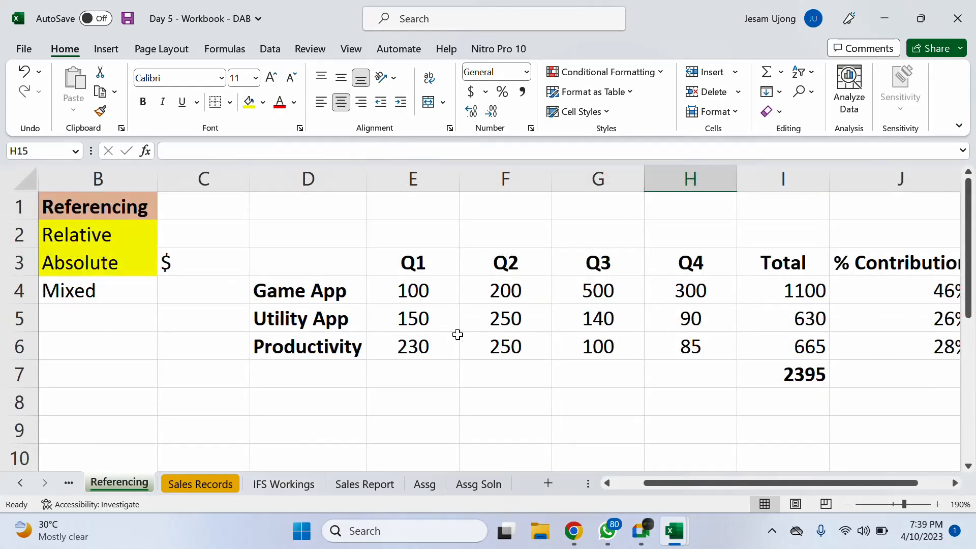
click(115, 236)
click(107, 264)
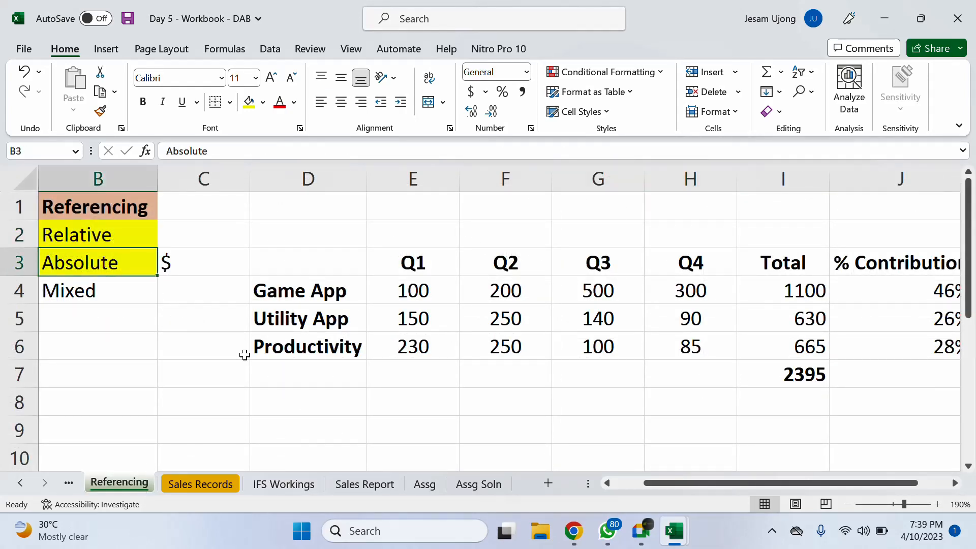
click(311, 485)
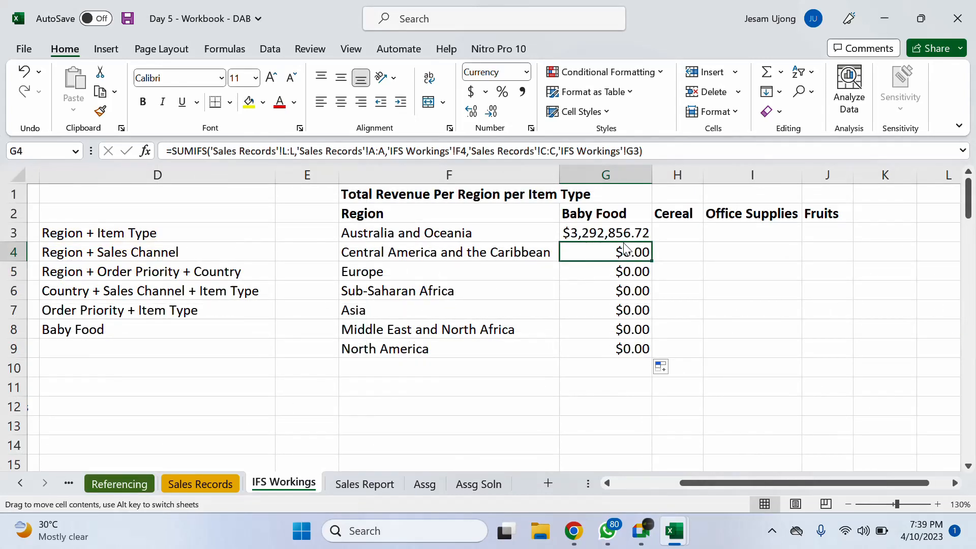
click(636, 228)
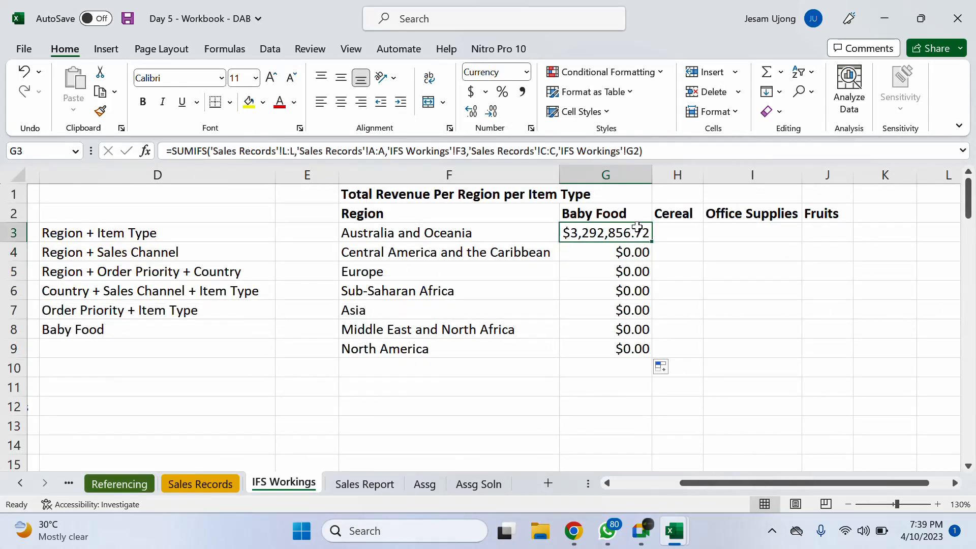
Compare the region and item type criteria references in the SUMIFS formulas of G3 and G4.
double_click(637, 227)
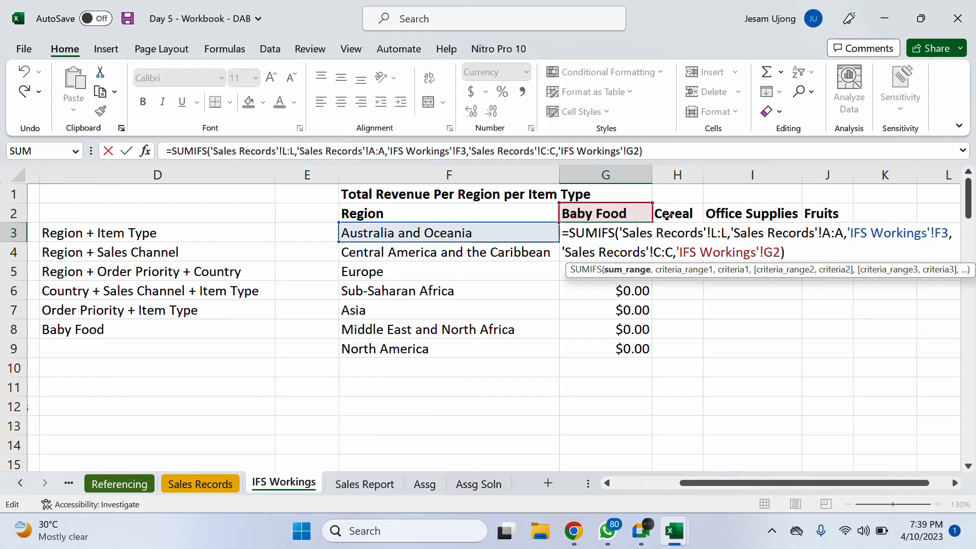
key(ctrl+Return)
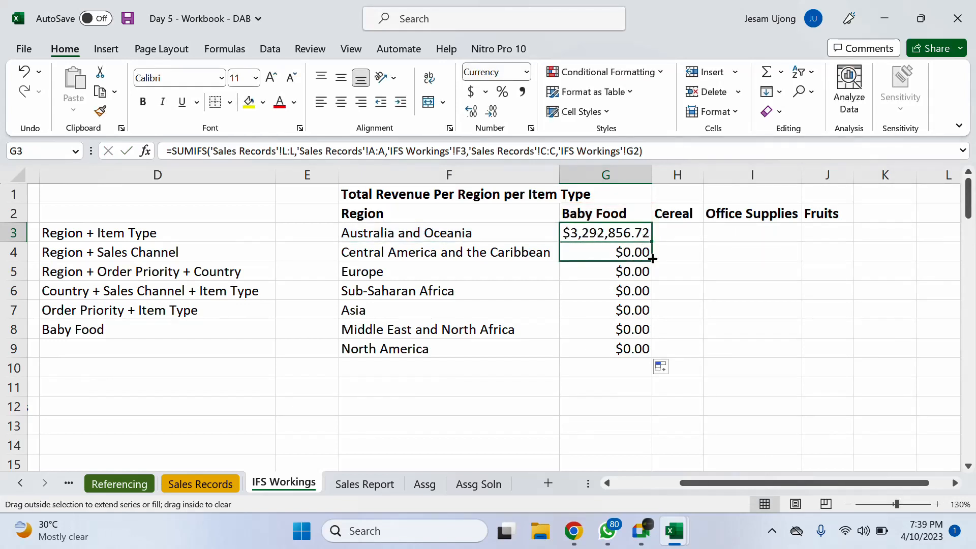
double_click(640, 253)
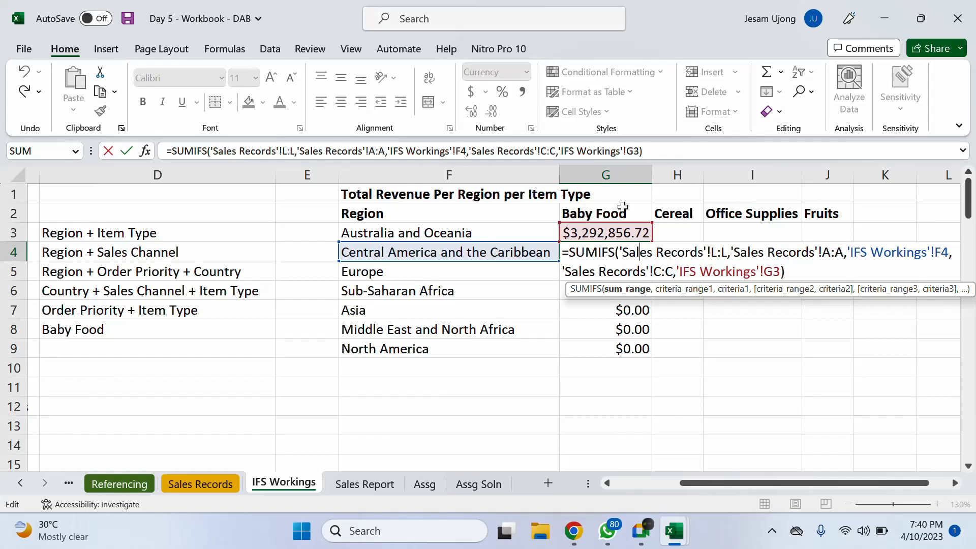
key(ctrl+Return)
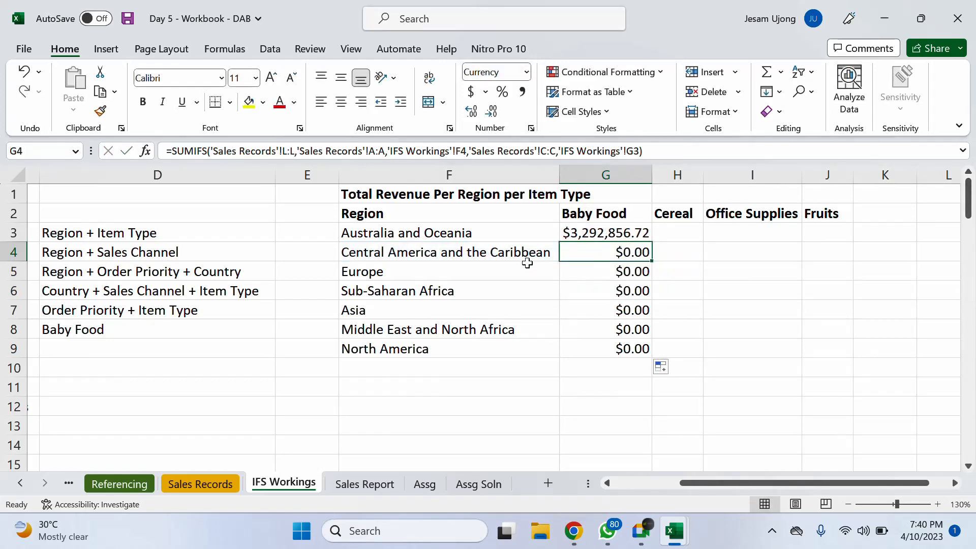
click(579, 233)
double_click(578, 232)
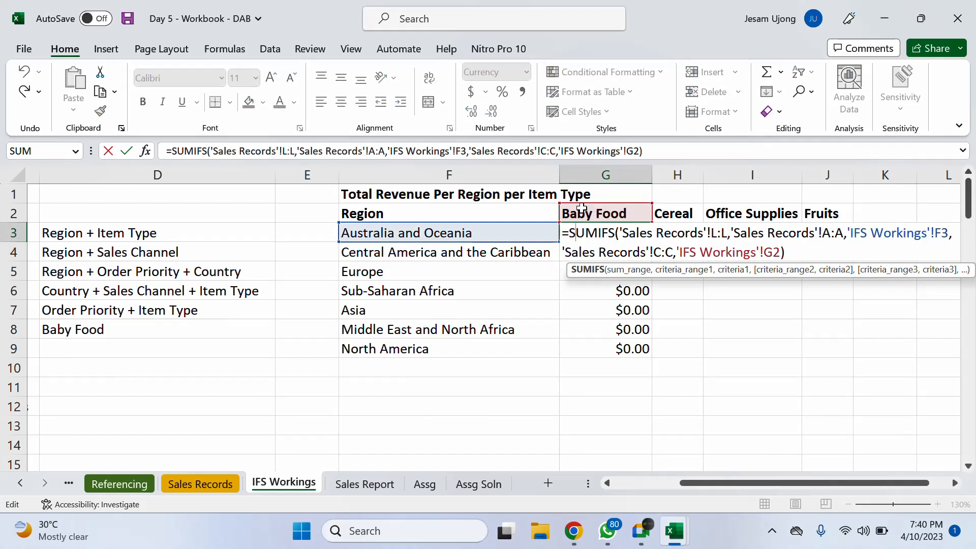
key(Escape)
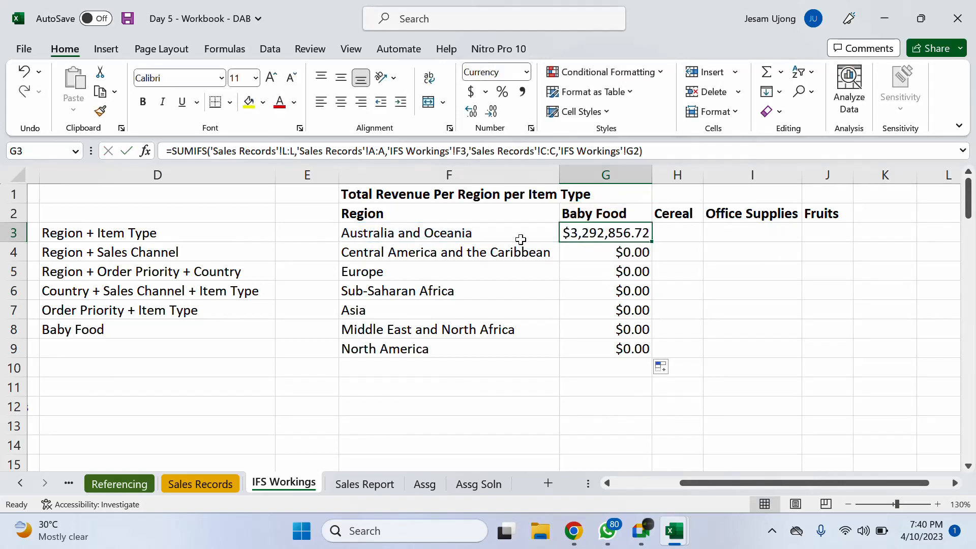
Check the criteria references in G5's SUMIFS formula against the Baby Food header in G2 and the formula in G3.
click(512, 231)
click(640, 234)
click(648, 243)
drag(654, 241, 654, 241)
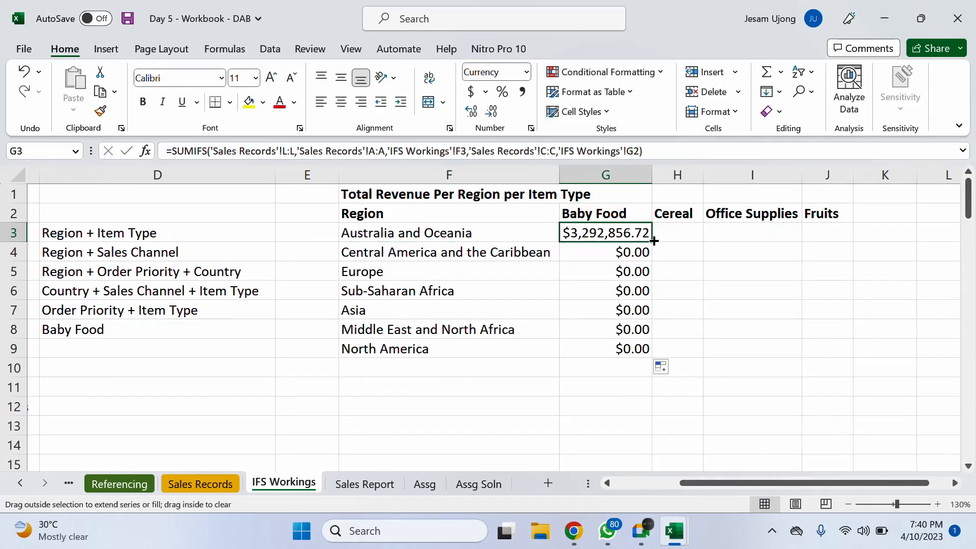
click(571, 272)
double_click(571, 271)
key(Escape)
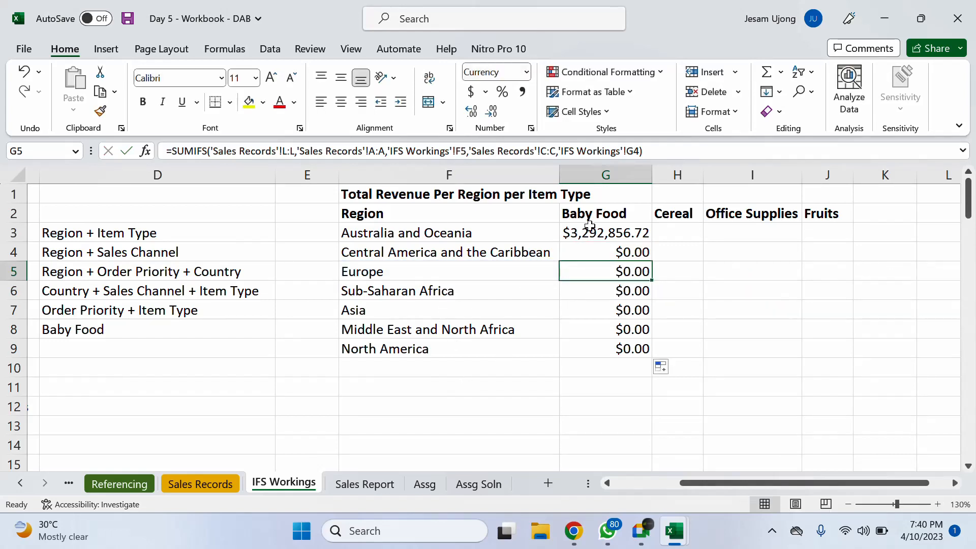
click(603, 214)
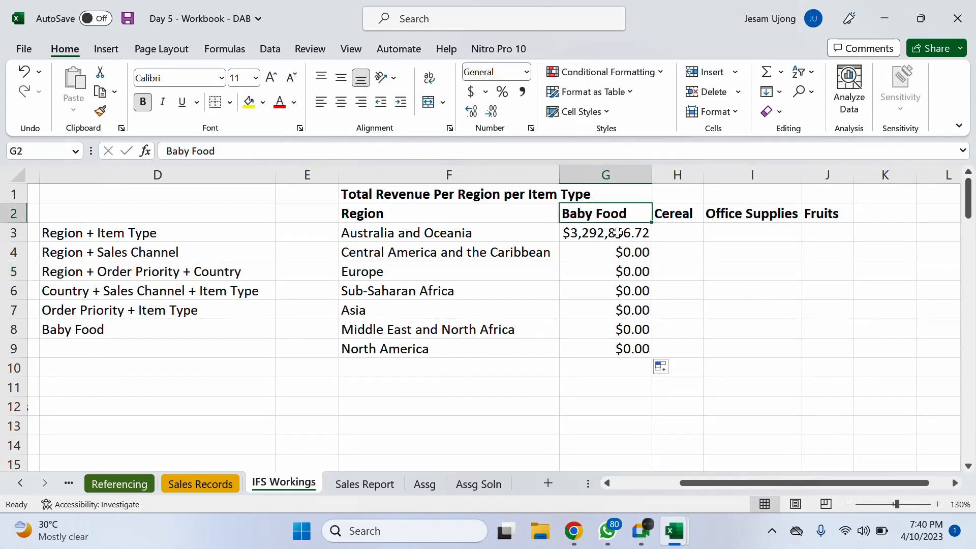
double_click(618, 233)
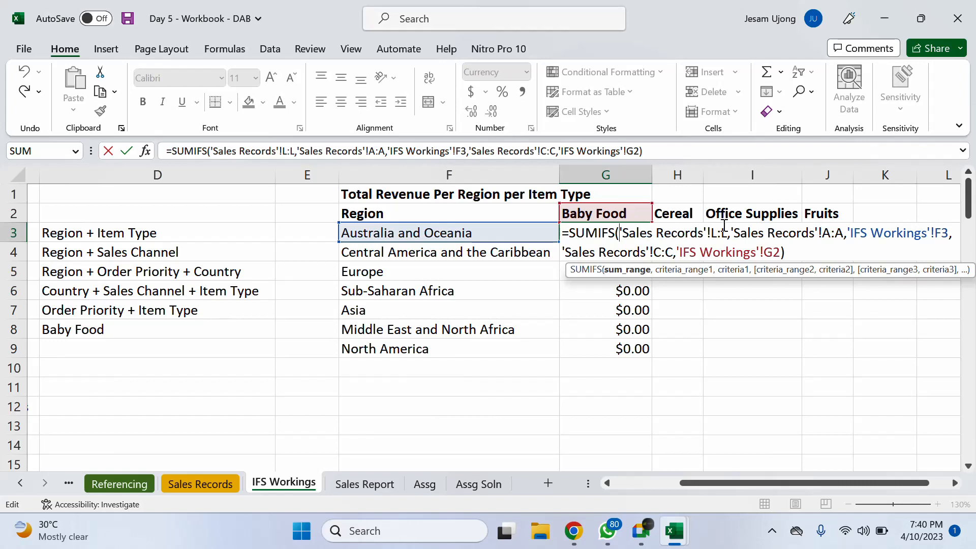
key(ctrl+Return)
key(Up)
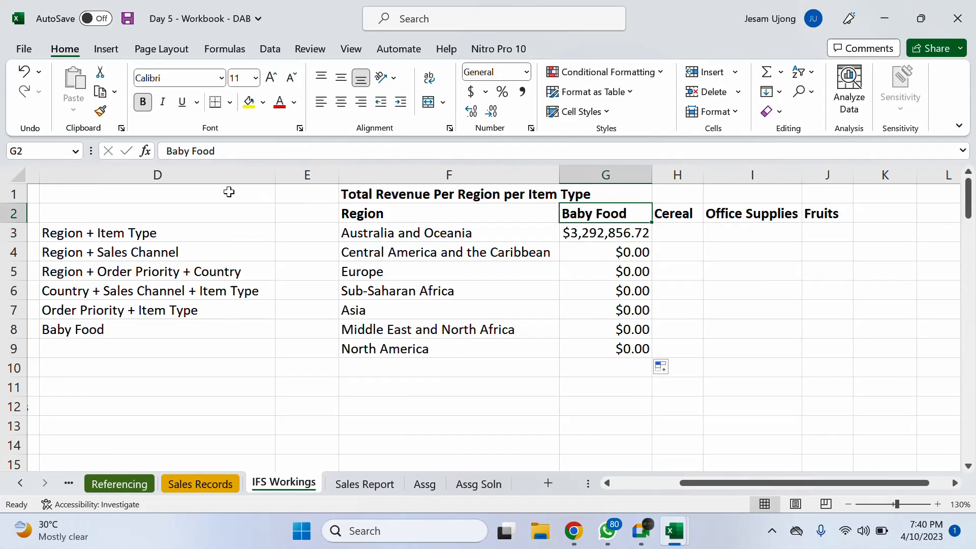
click(632, 235)
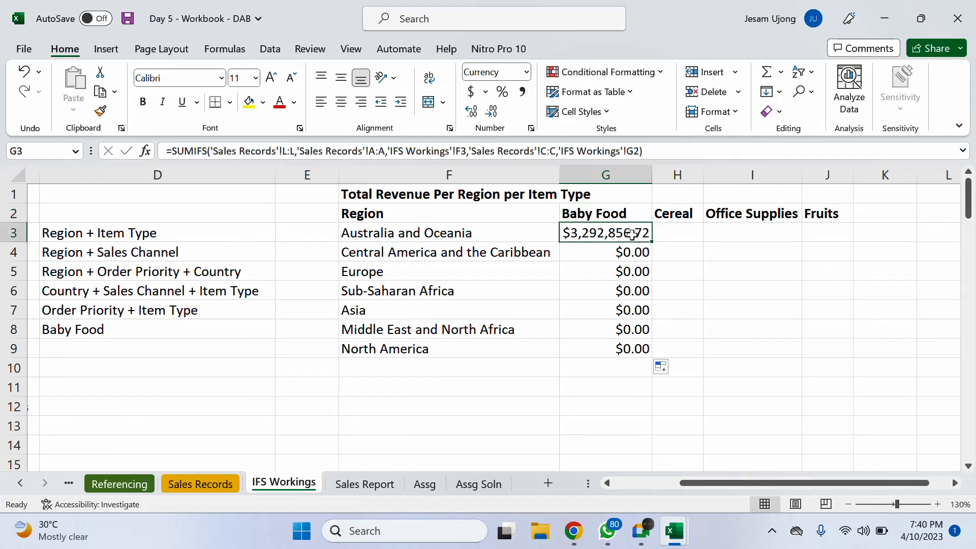
double_click(633, 232)
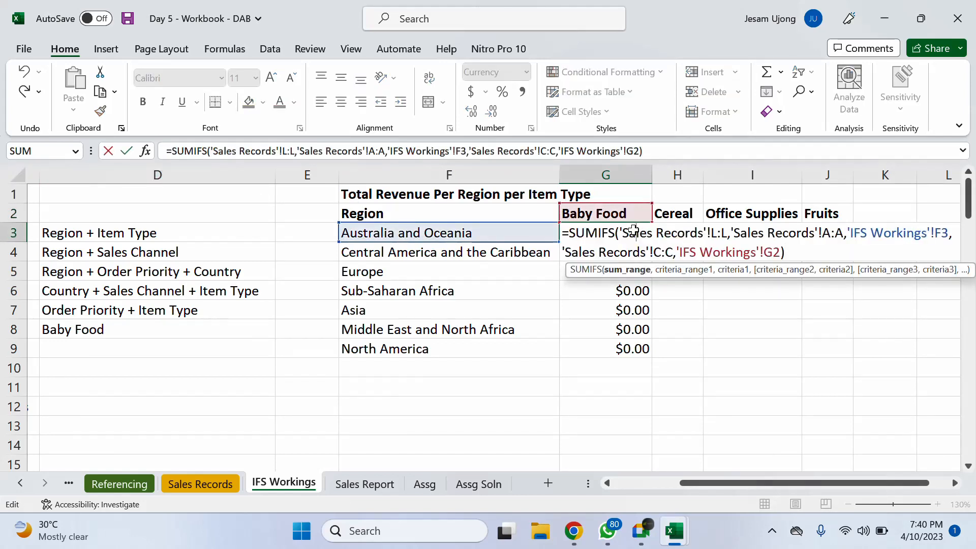
click(770, 252)
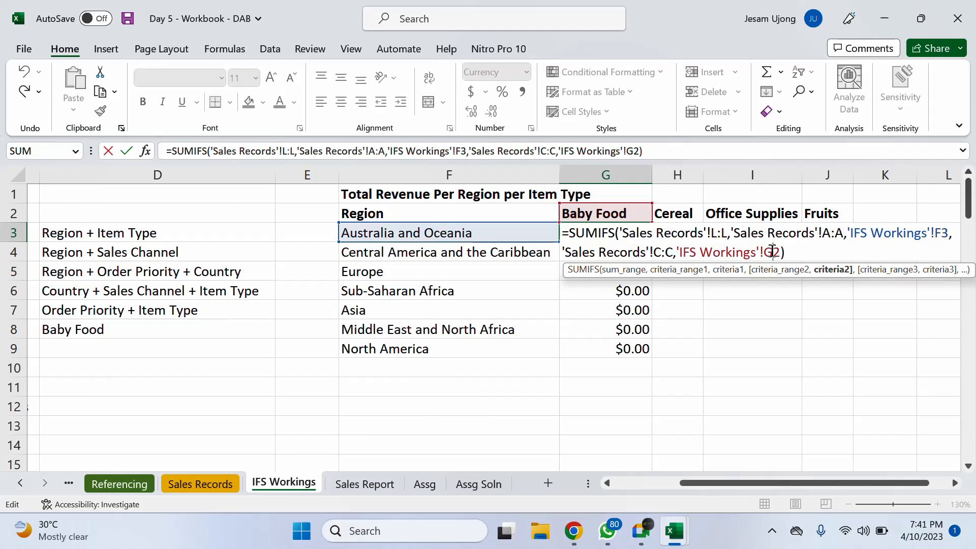
key(ctrl+Return)
key(ctrl+w)
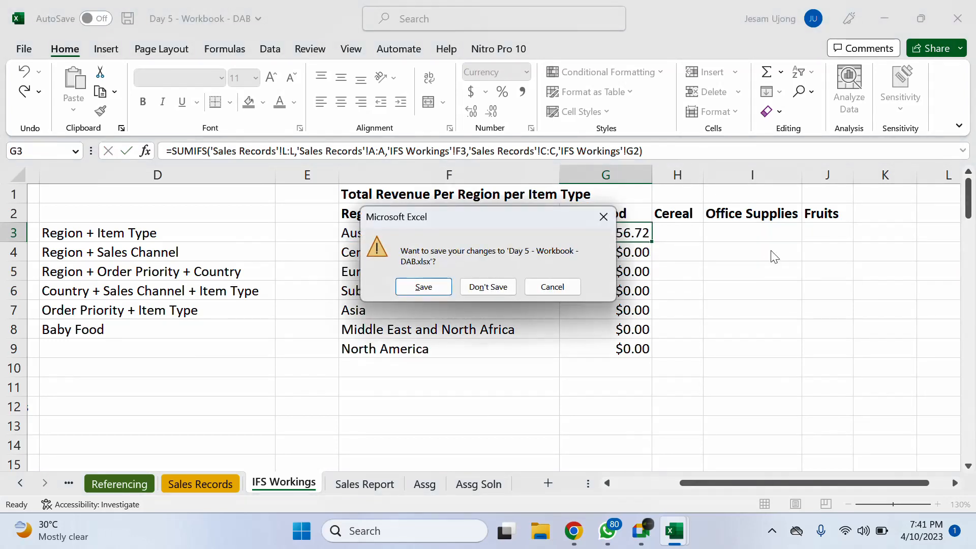
key(Escape)
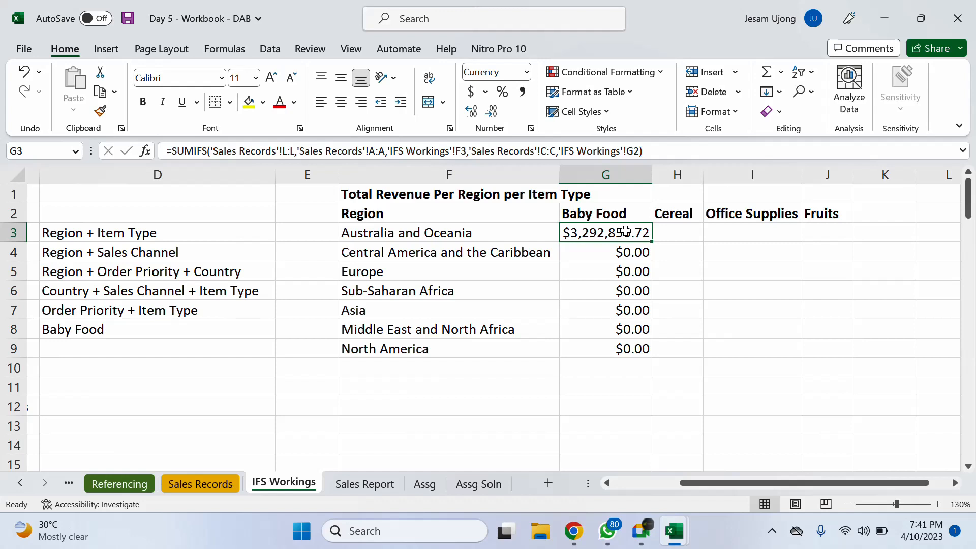
double_click(625, 232)
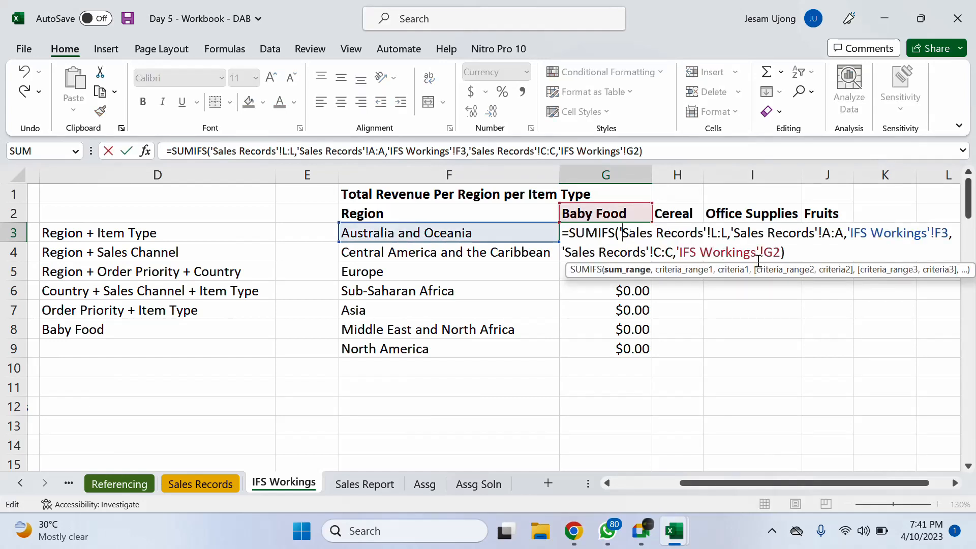
click(775, 254)
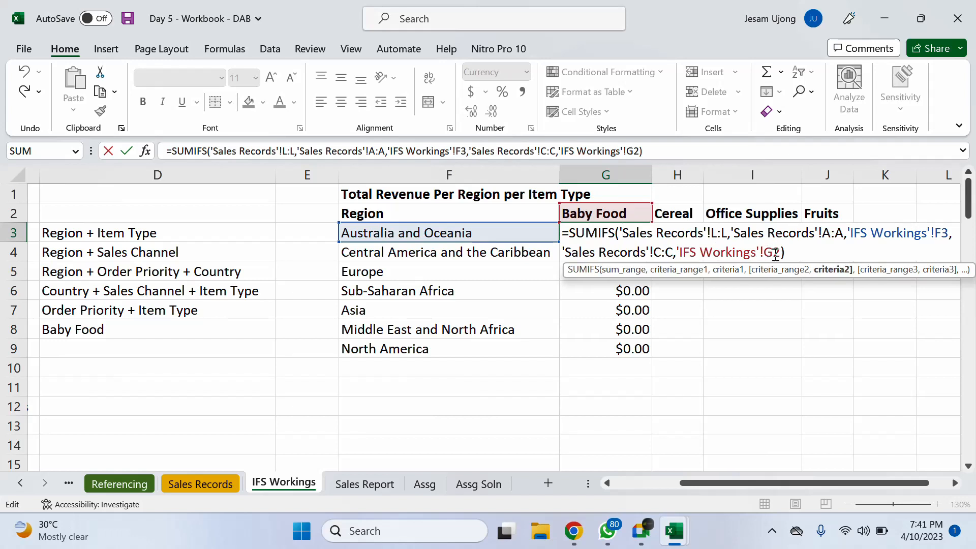
key(Tab)
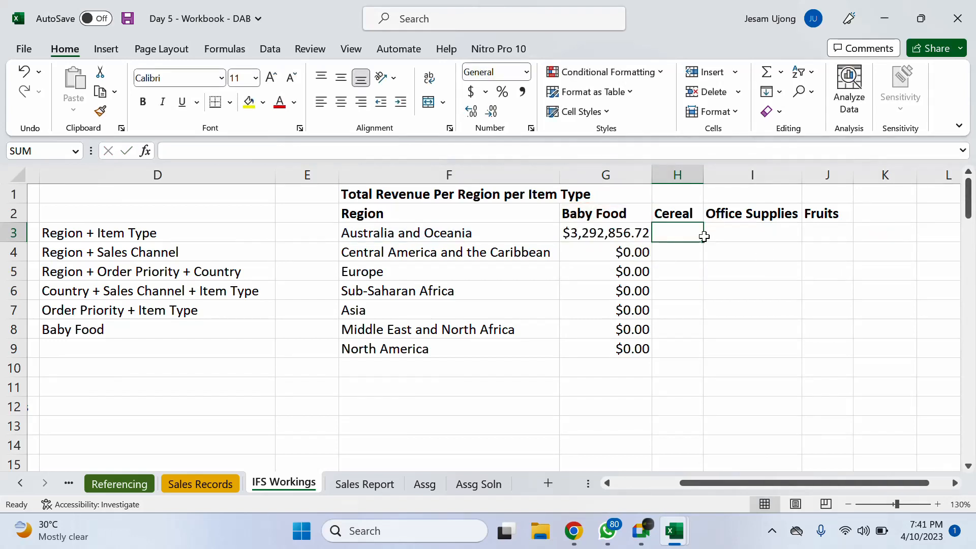
Make the Baby Food criteria reference in G3's SUMIFS formula absolute as $G$2.
double_click(615, 230)
click(774, 253)
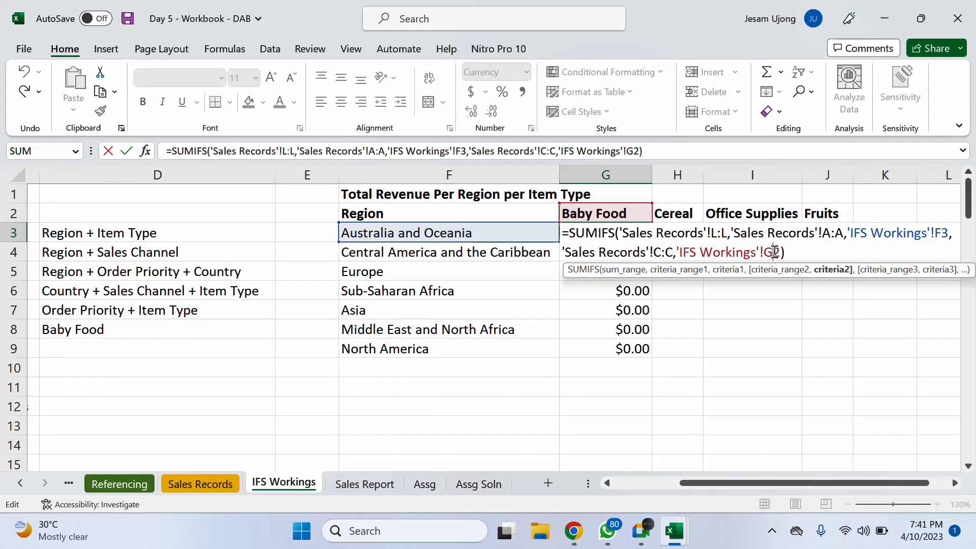
key(F4)
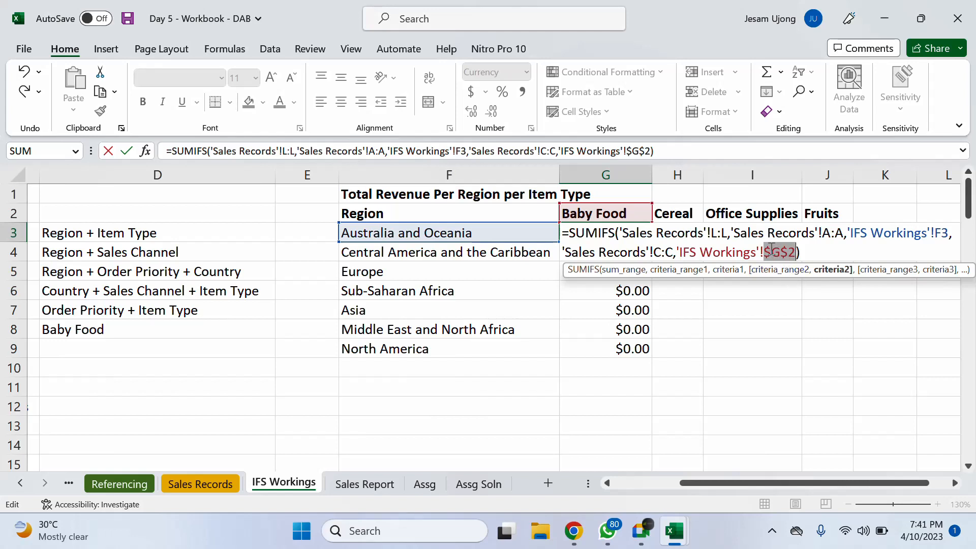
click(772, 251)
click(788, 251)
key(Return)
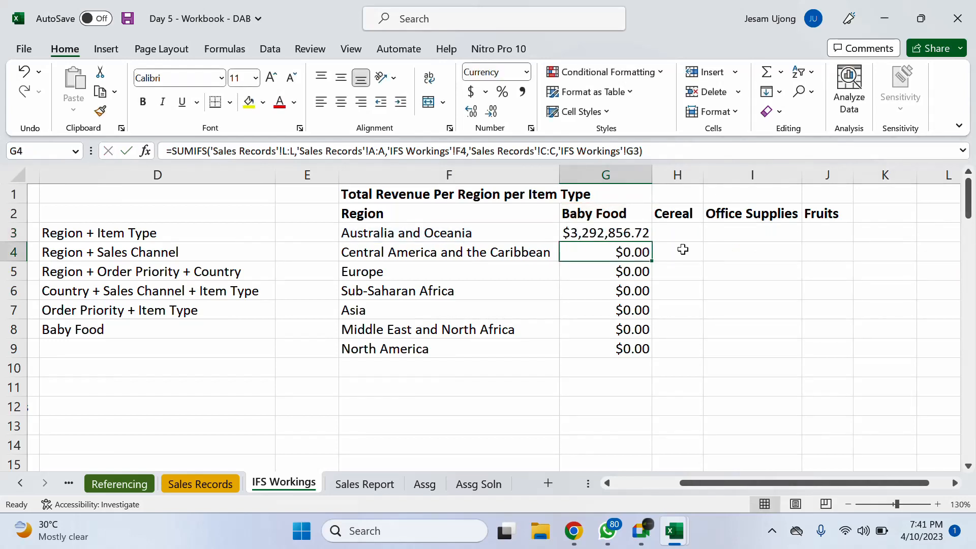
Review G3's SUMIFS formula and fill it down the Baby Food column to G9.
click(639, 234)
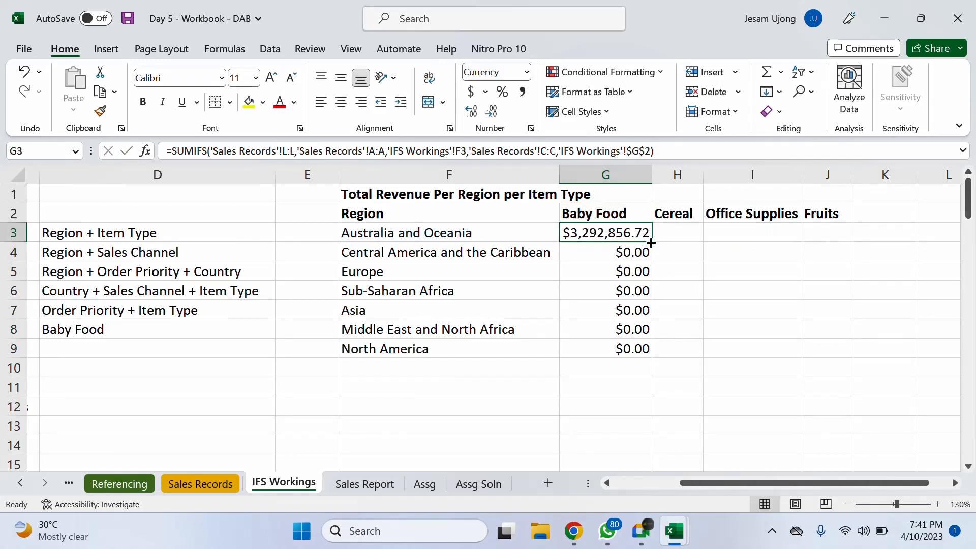
double_click(633, 233)
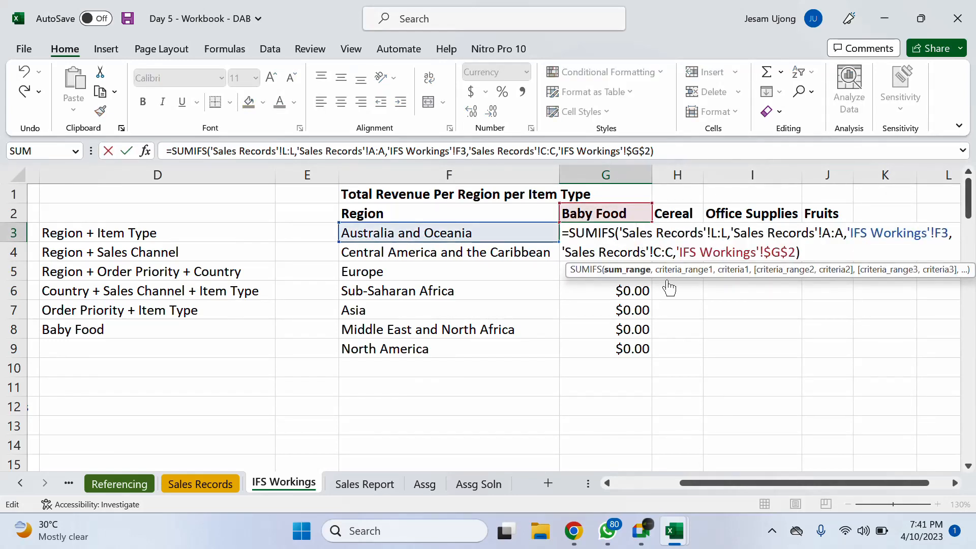
key(Escape)
drag(651, 242, 642, 352)
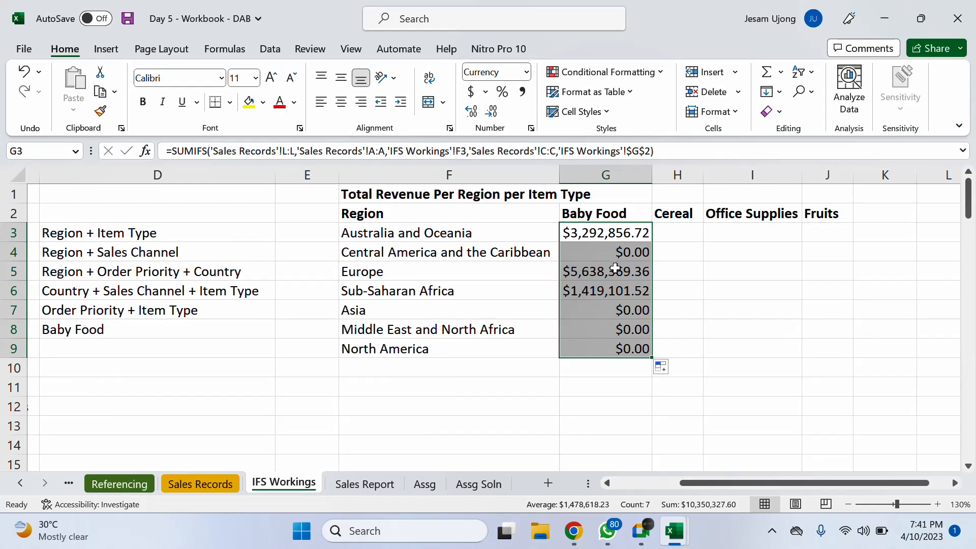
Examine the region and item type references in the copied SUMIFS formulas from G4 down to G7.
double_click(618, 252)
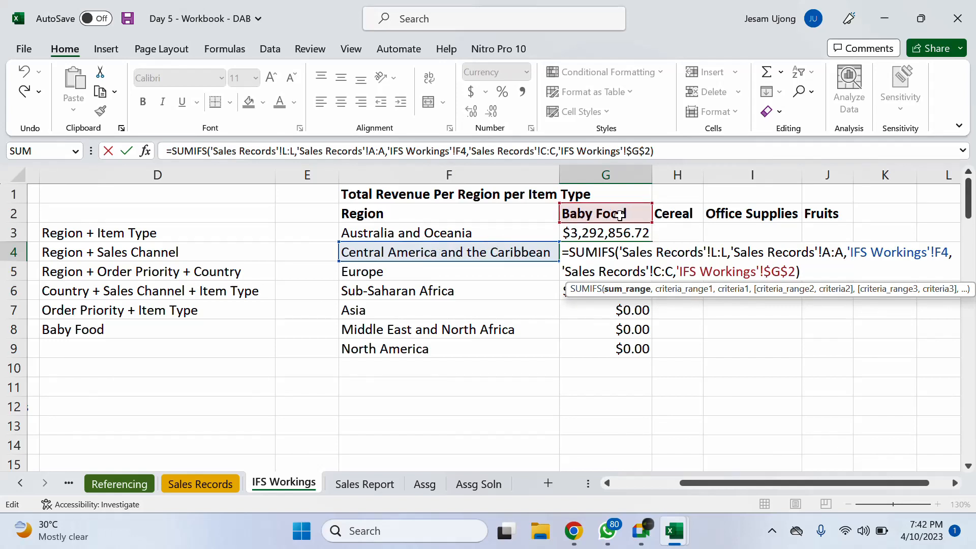
key(ctrl+Return)
click(511, 275)
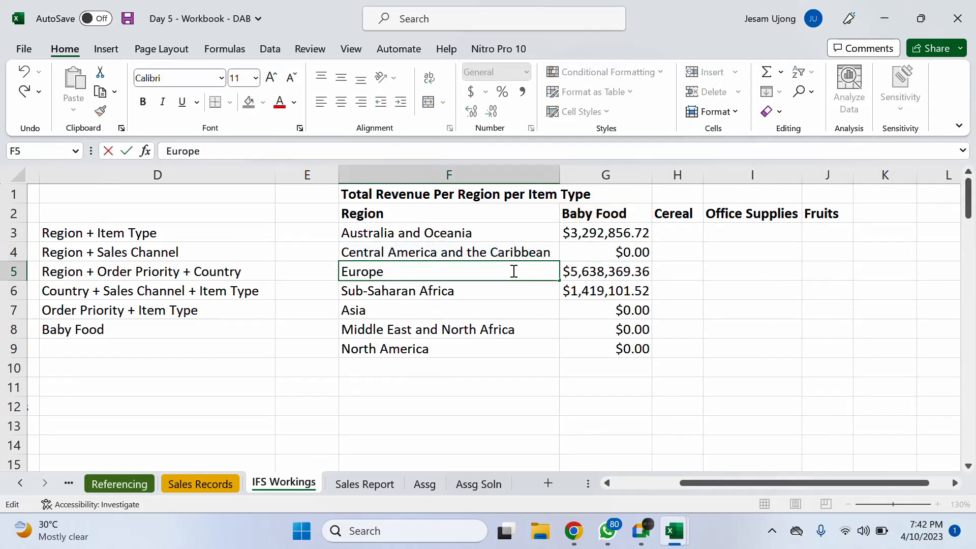
double_click(613, 273)
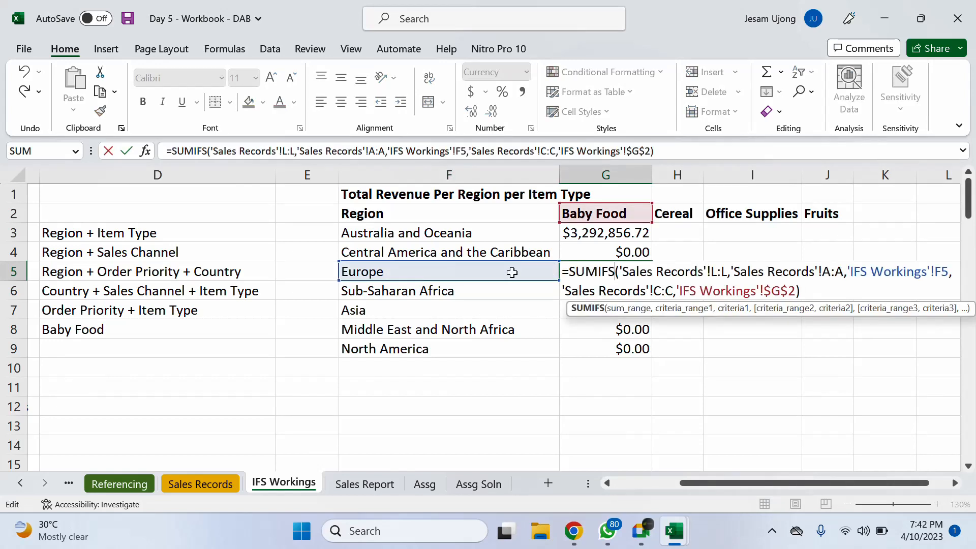
key(ctrl+Return)
double_click(621, 290)
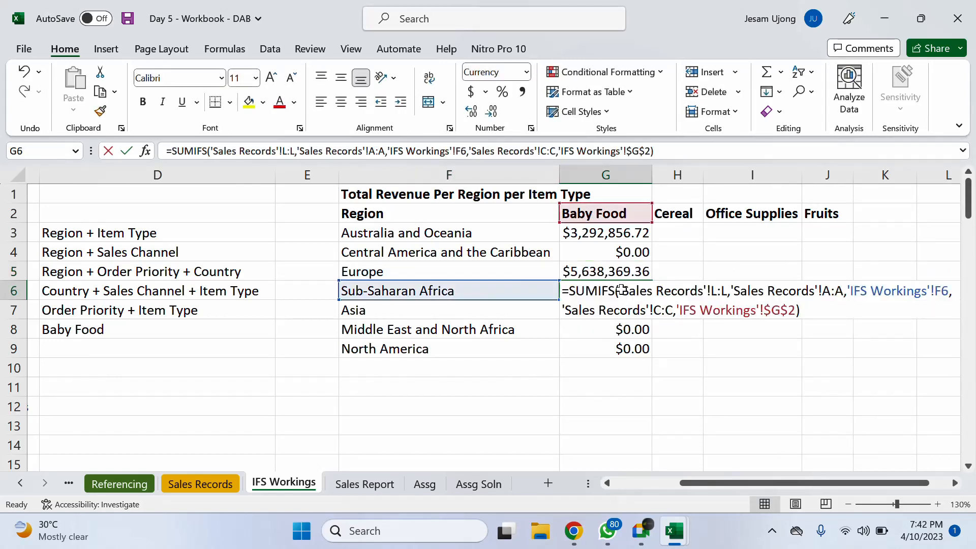
key(ctrl+Return)
double_click(623, 311)
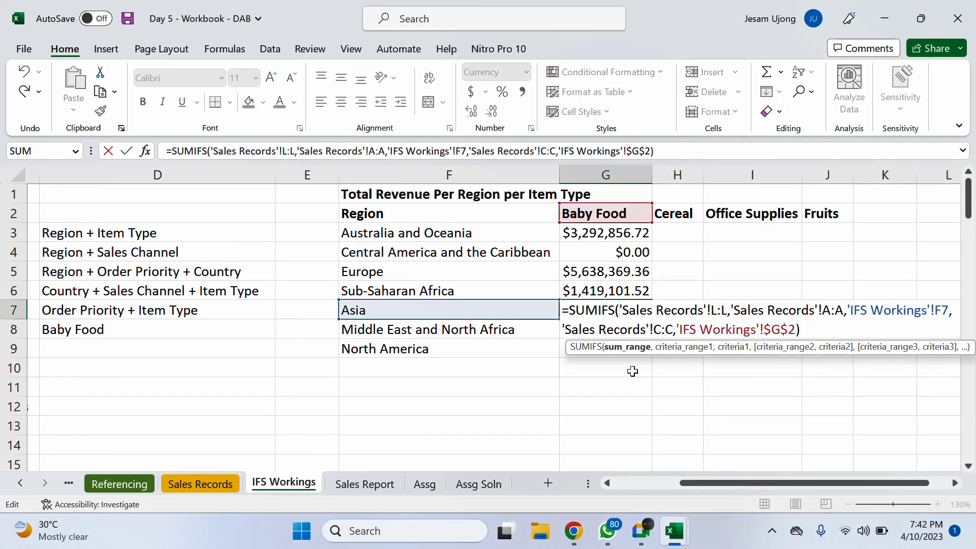
key(ctrl+Return)
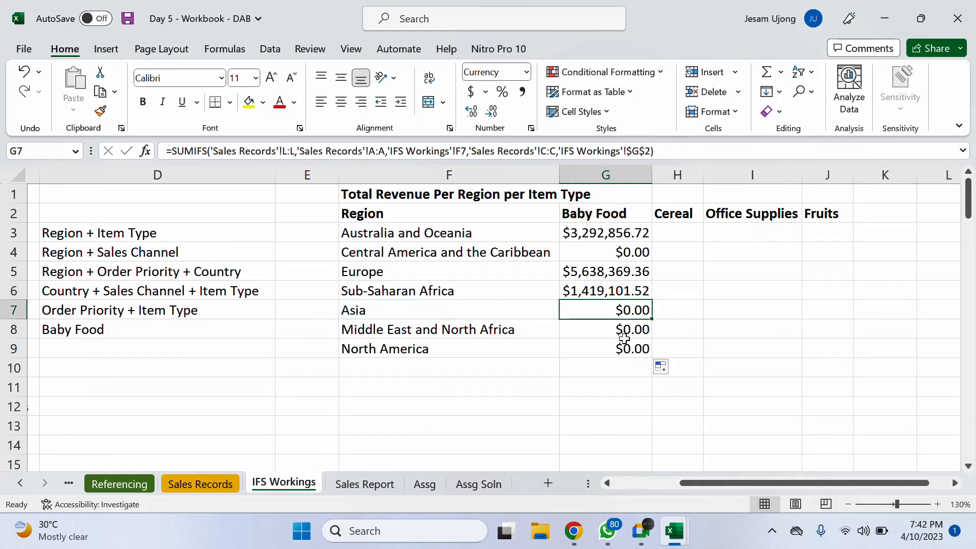
Recheck the criteria references in G3's SUMIFS formula and inspect the copied formula for North America in G9.
click(630, 235)
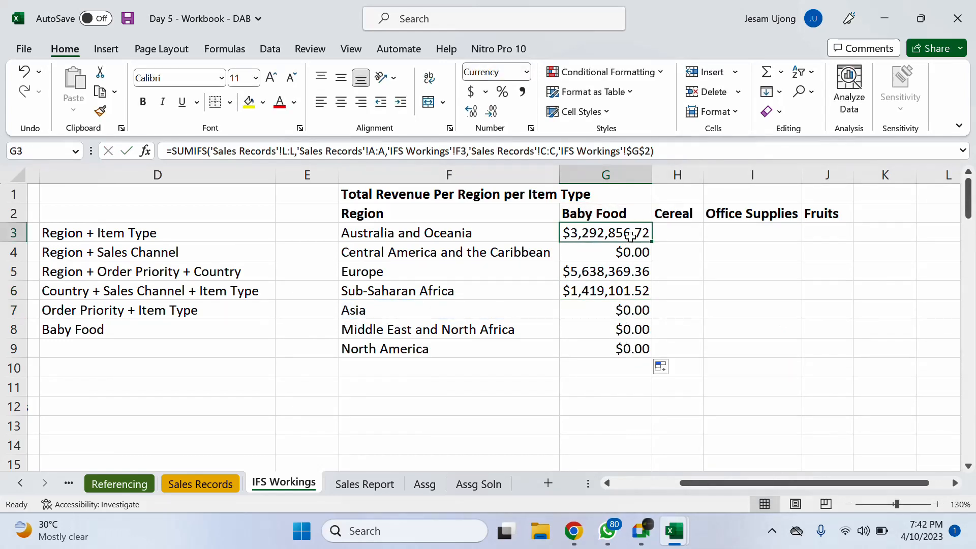
double_click(630, 235)
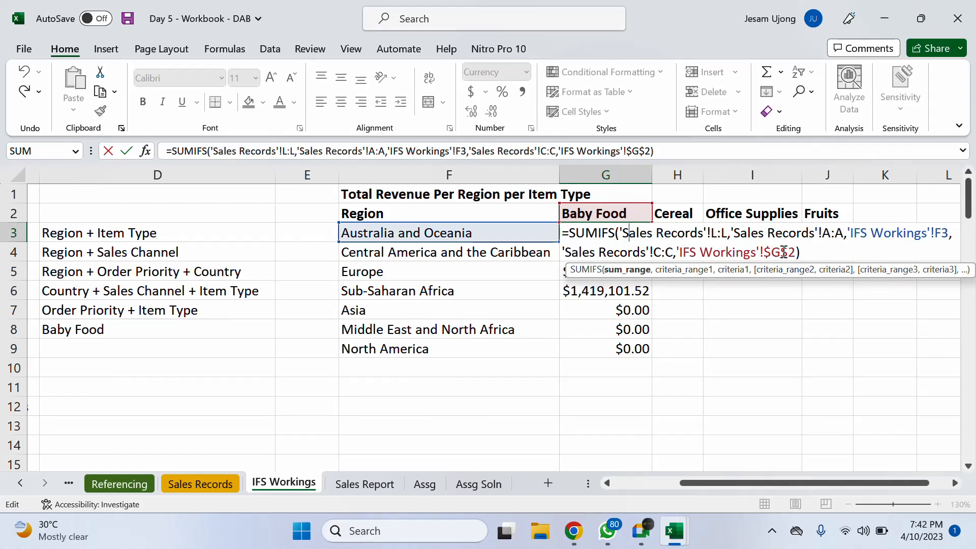
click(667, 342)
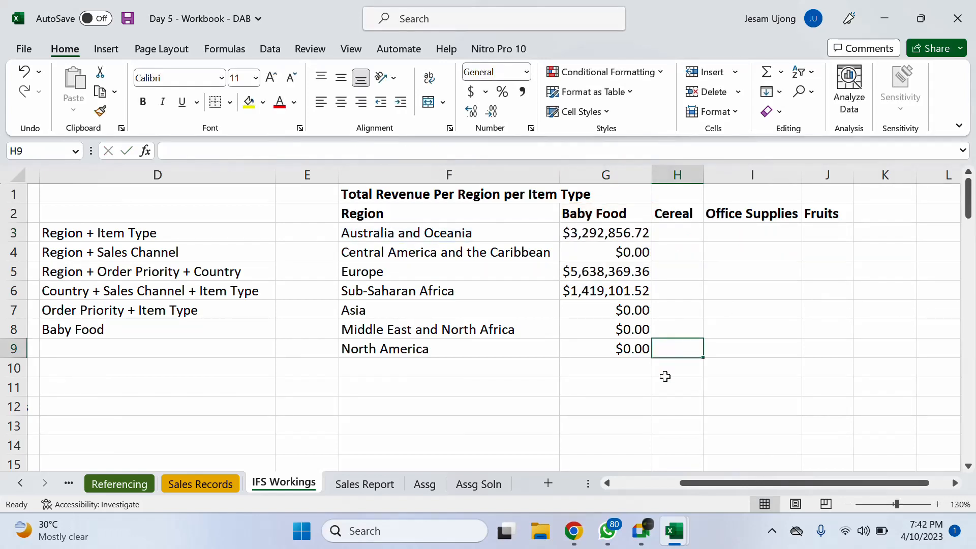
click(624, 351)
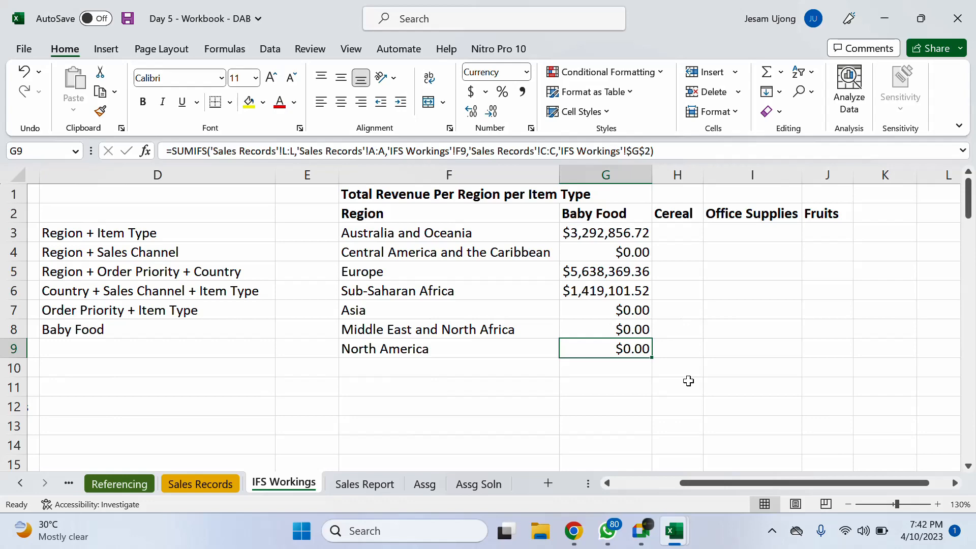
Check the Google Meet call, return to the Day 5 workbook in Excel and dismiss the presenting notification.
click(654, 529)
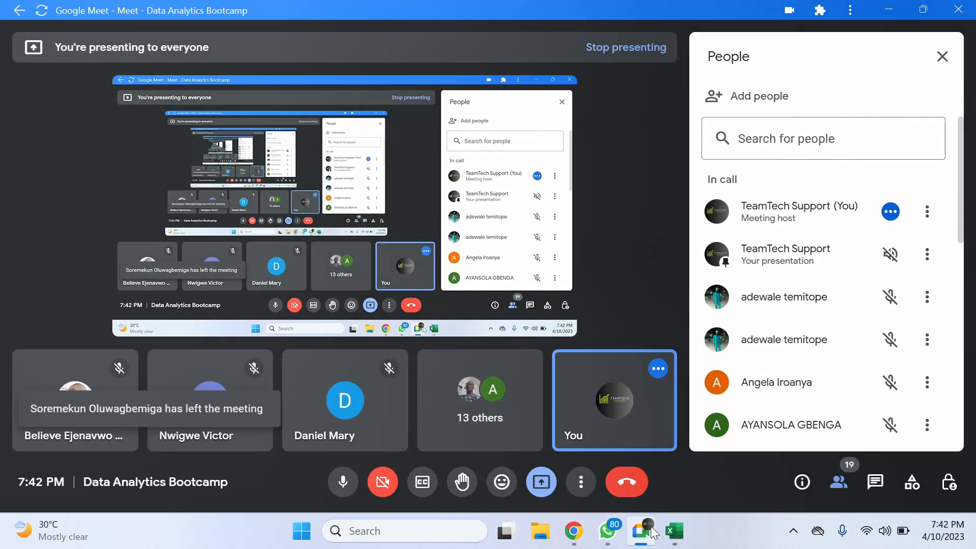
mouse_move(672, 531)
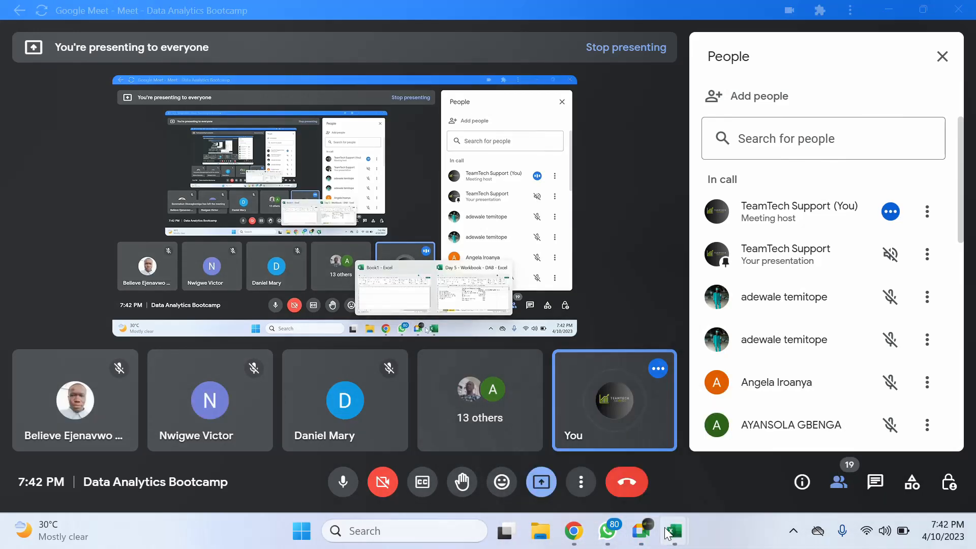
click(683, 478)
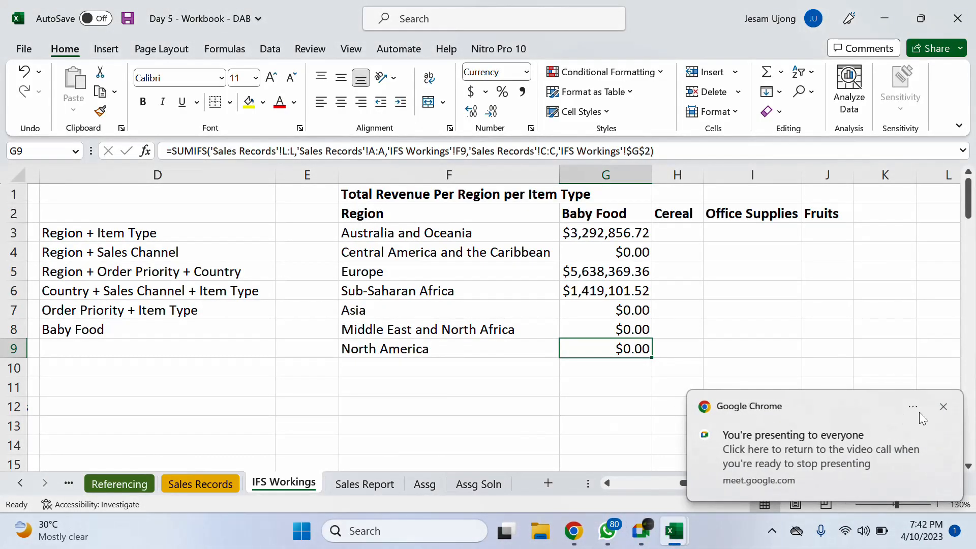
click(943, 407)
Review G3's SUMIFS formula against the empty Cereal cell and the Office Supplies and Fruits column headings.
click(688, 238)
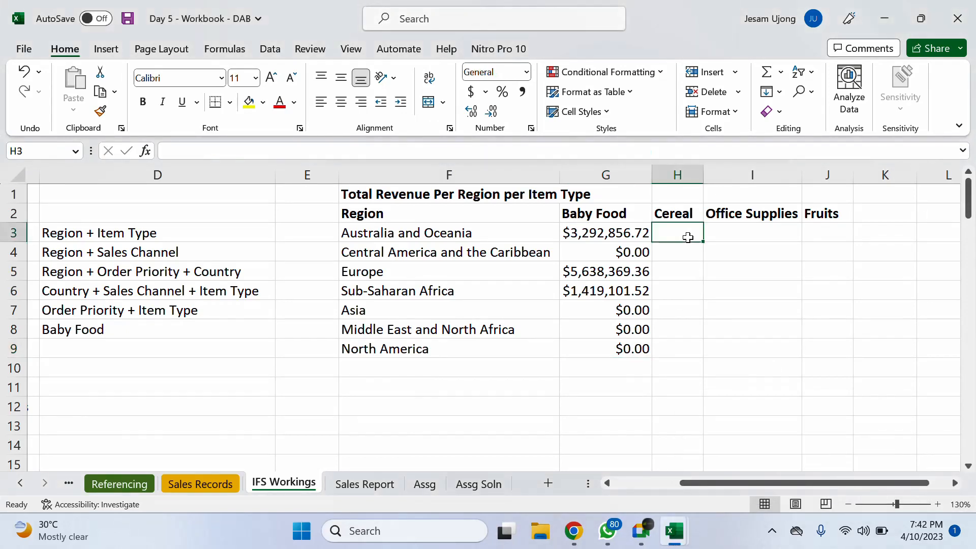
click(624, 235)
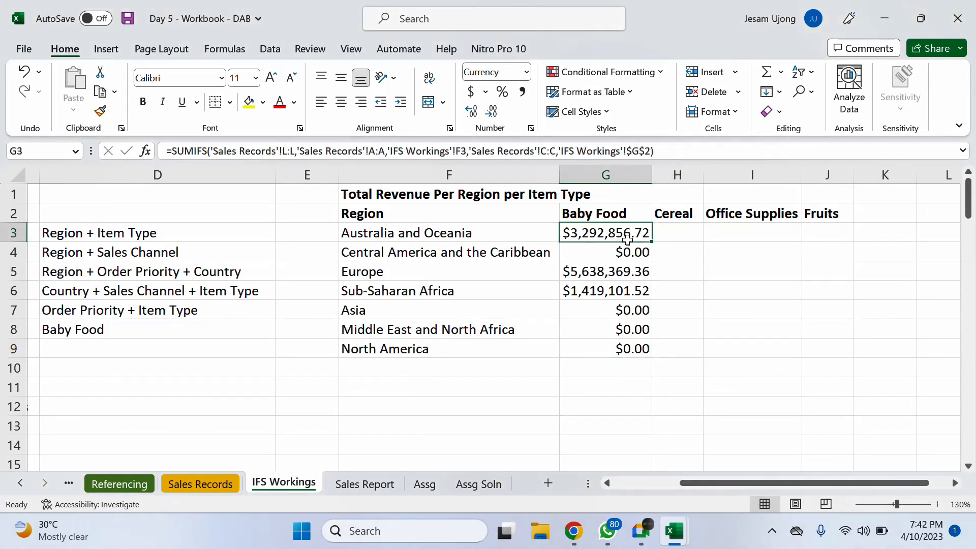
click(693, 231)
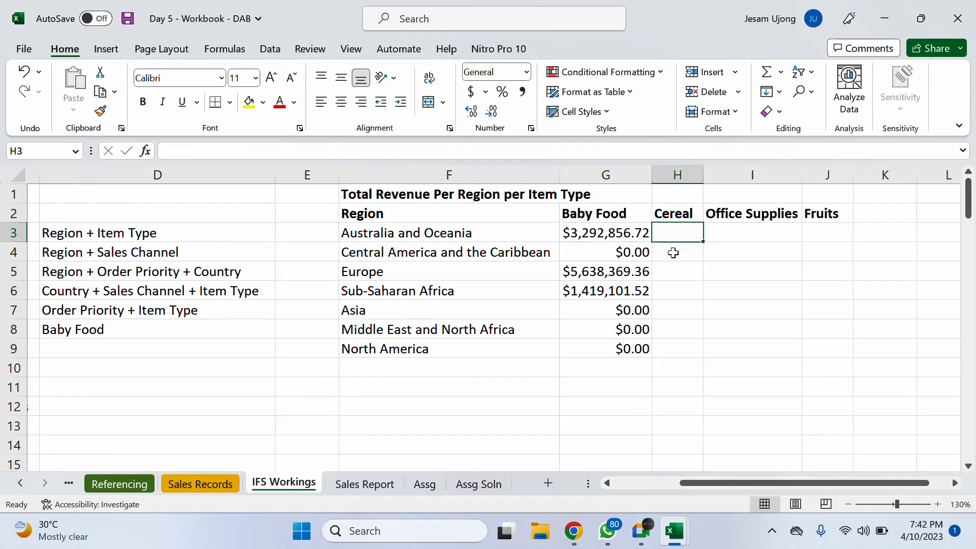
double_click(583, 235)
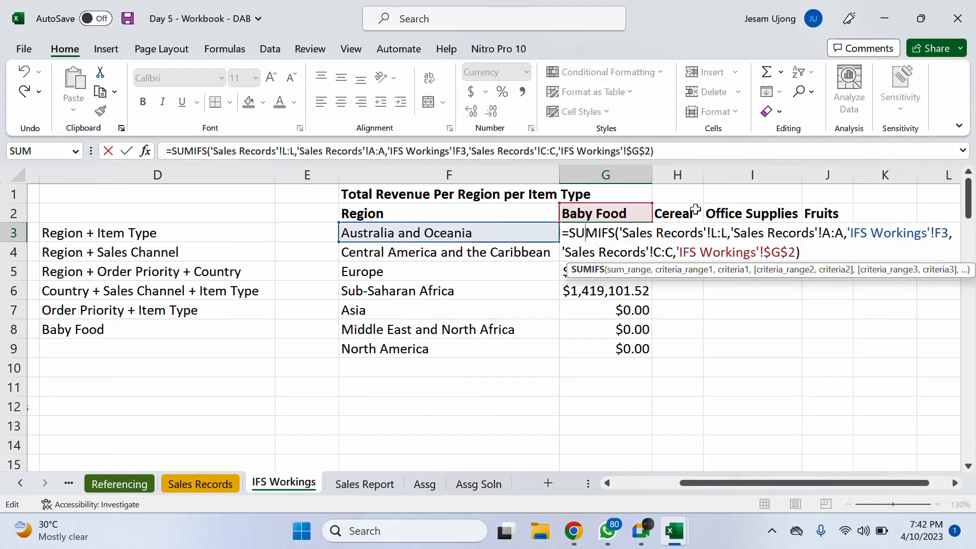
key(Escape)
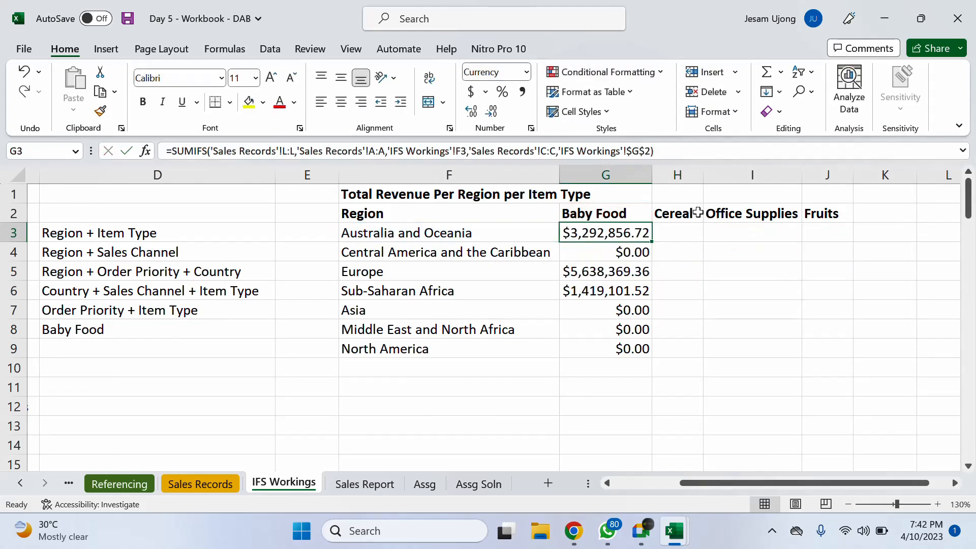
click(766, 212)
click(821, 213)
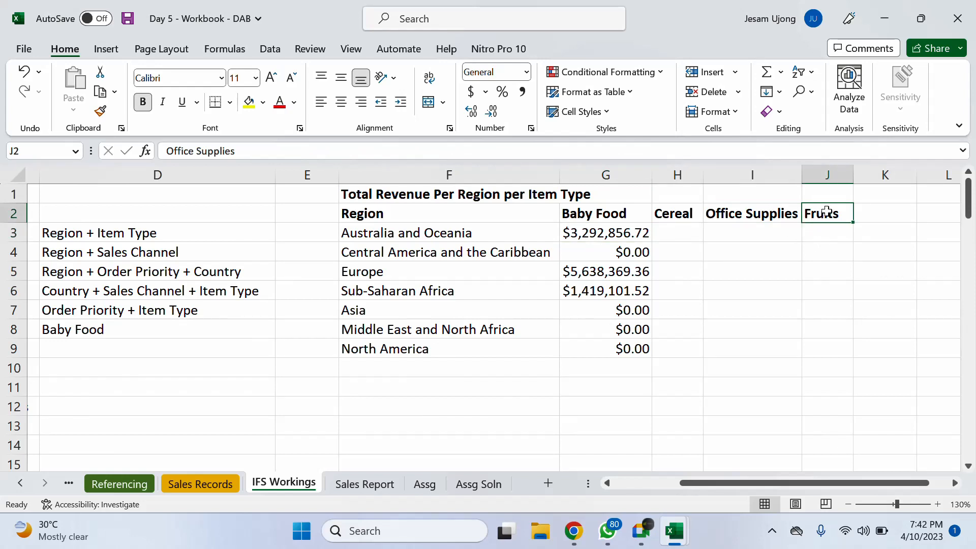
click(605, 239)
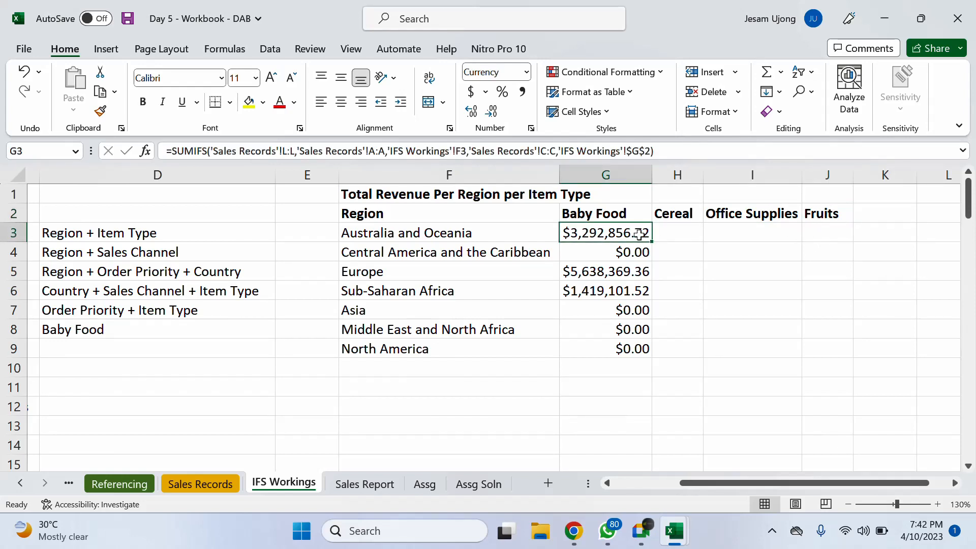
click(691, 229)
double_click(691, 228)
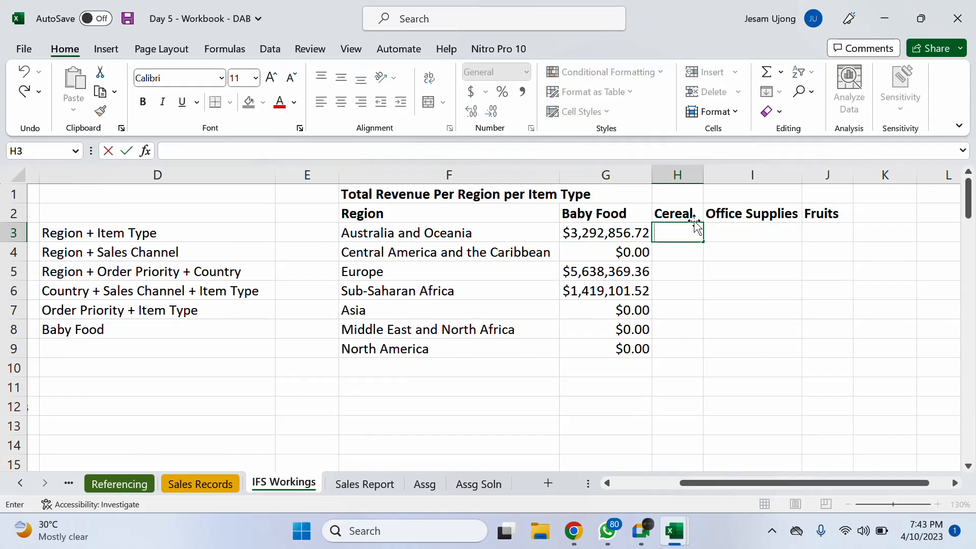
text(=su)
key(Tab)
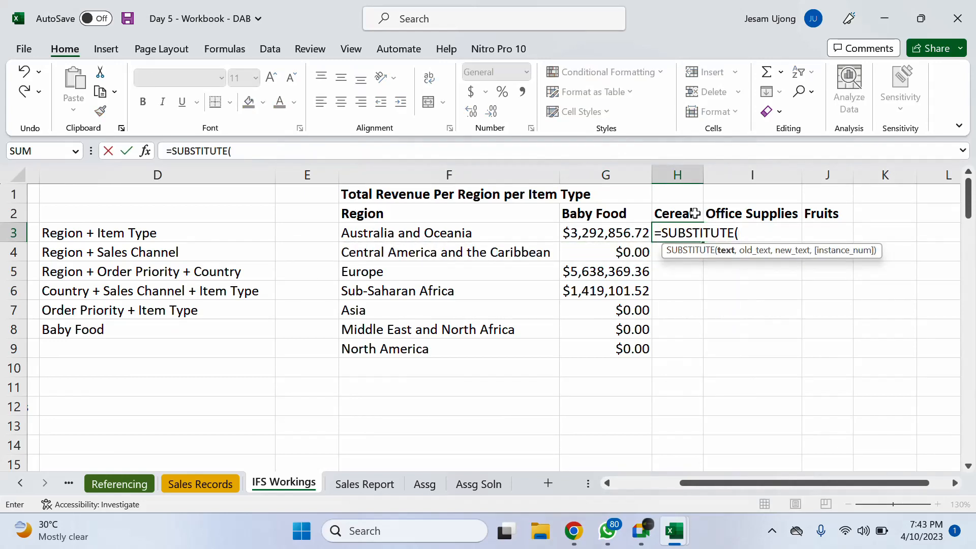
key(BackSpace)
key(BackSpace)
key(BackSpace)
key(BackSpace)
key(BackSpace)
key(BackSpace)
key(BackSpace)
key(BackSpace)
key(BackSpace)
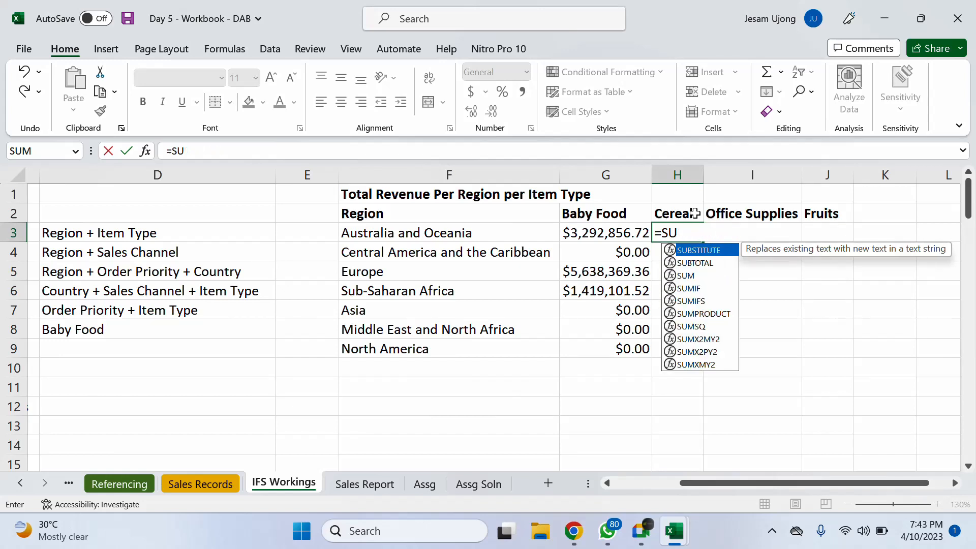
text(m)
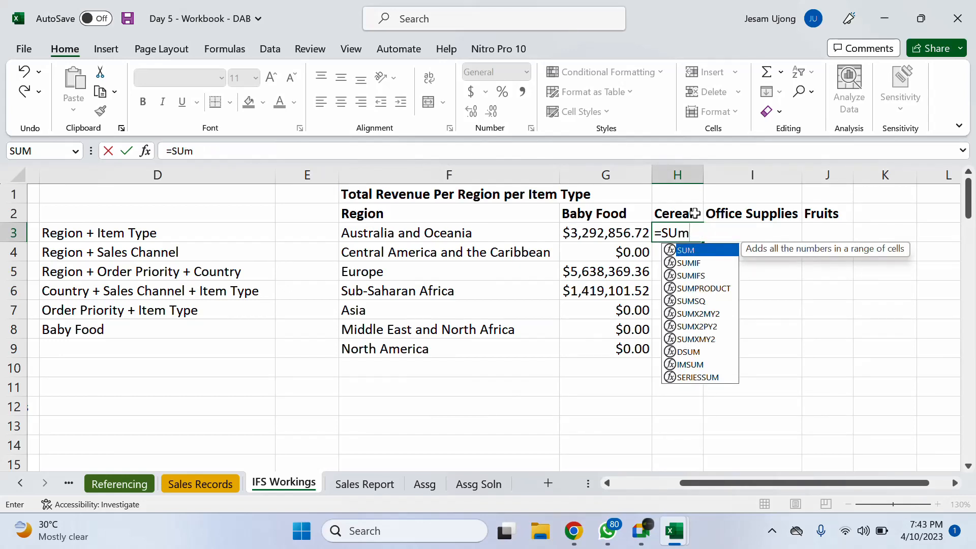
text(ifs)
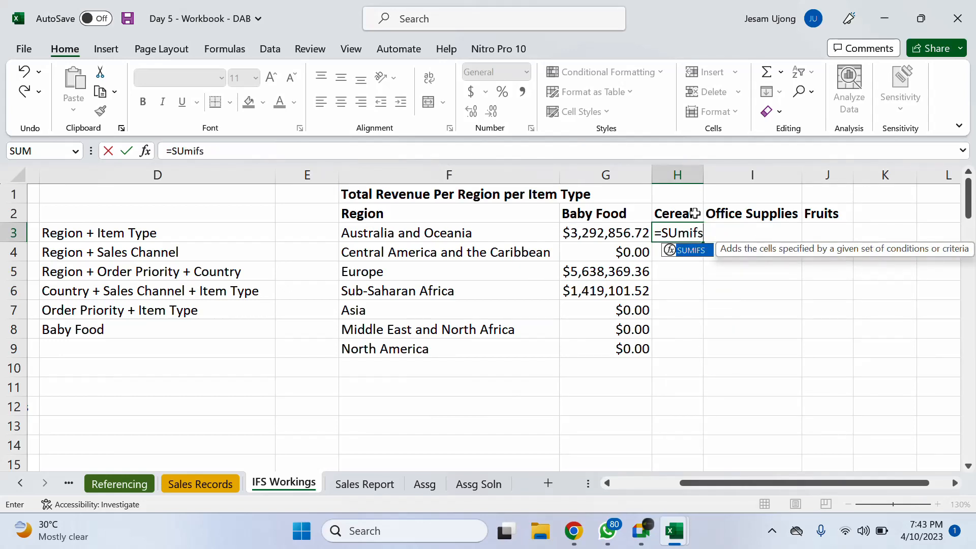
key(Tab)
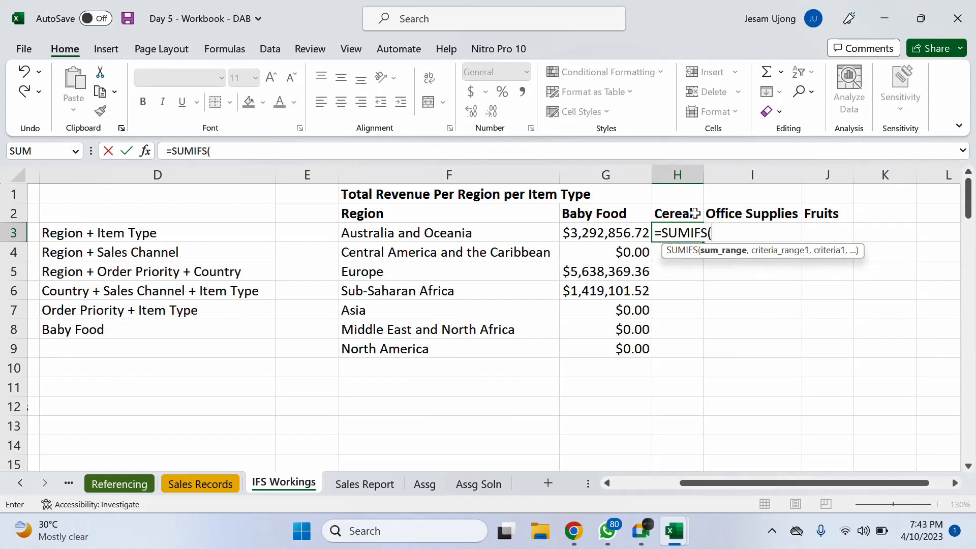
key(Escape)
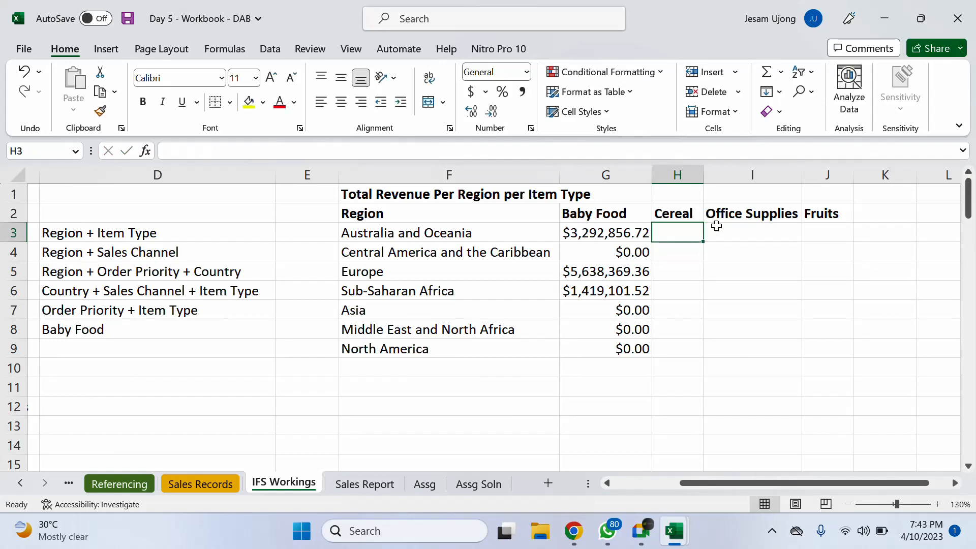
Review G3's SUMIFS formula and fill it across the Cereal, Office Supplies and Fruits columns to J3.
click(681, 211)
click(711, 214)
click(810, 216)
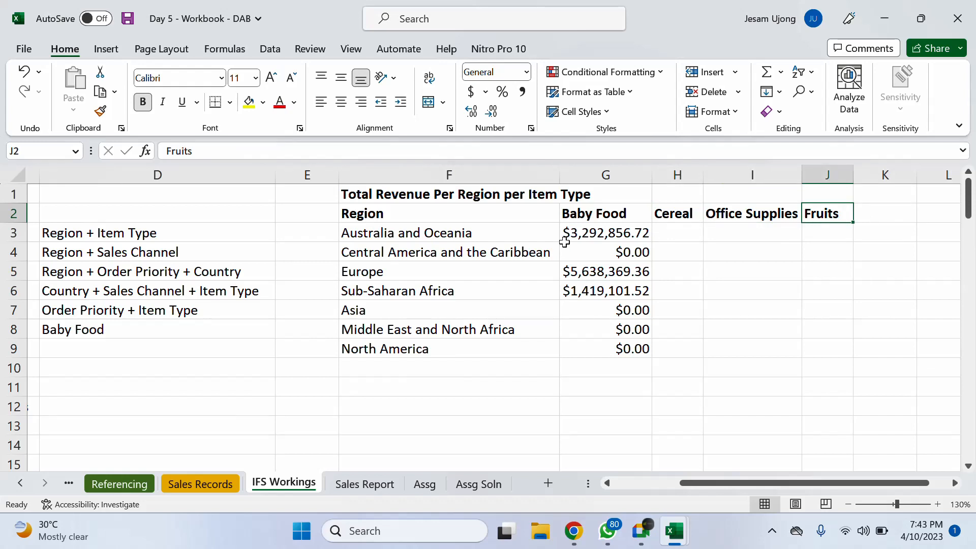
click(565, 243)
double_click(636, 234)
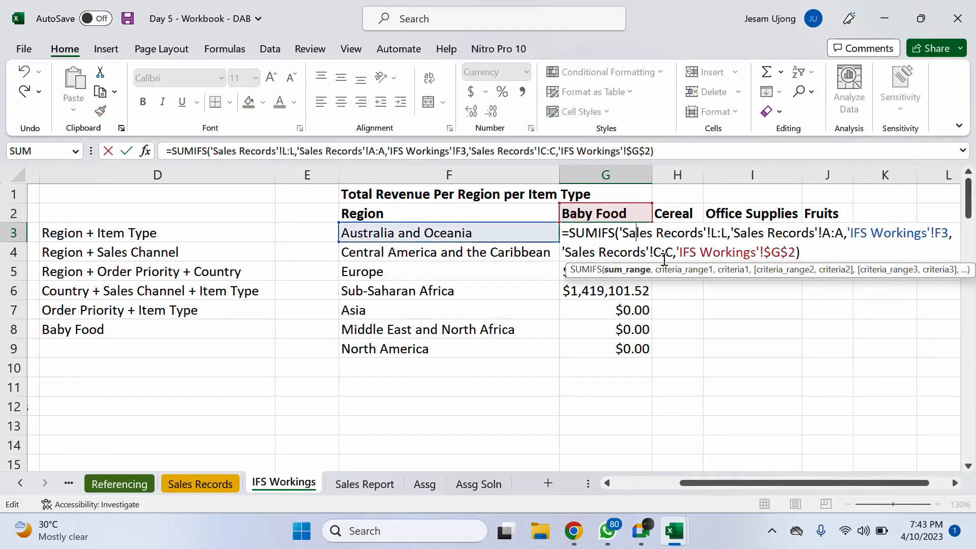
key(Escape)
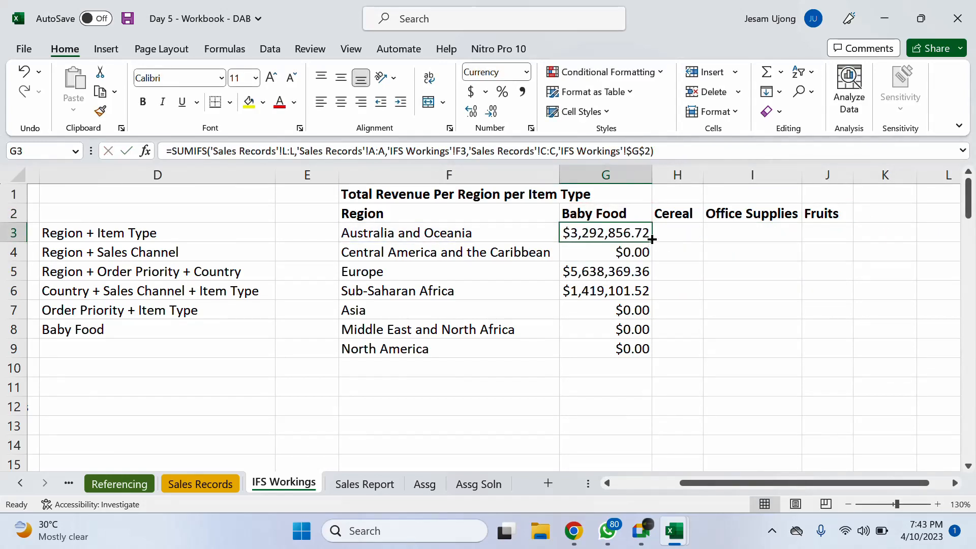
drag(652, 239, 851, 235)
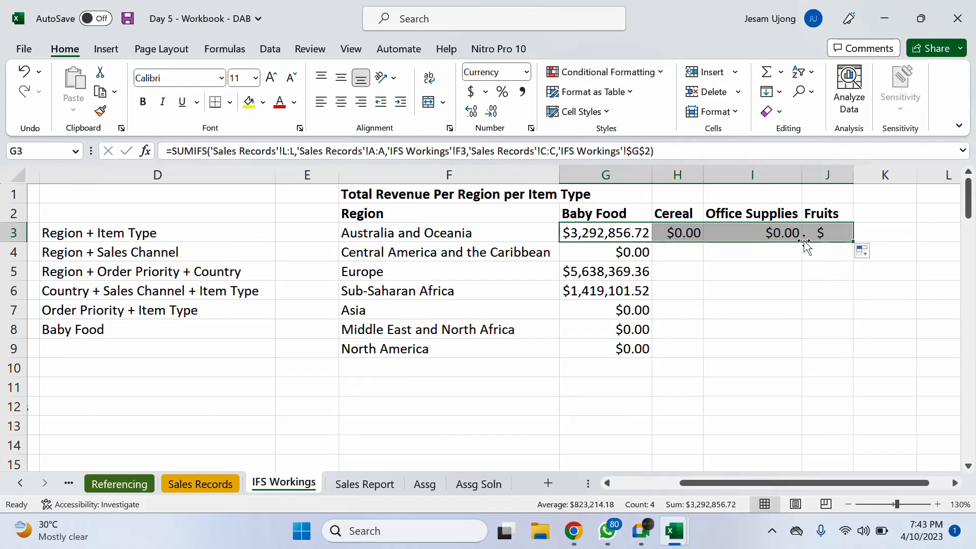
Inspect the ranges and criteria references in the copied SUMIFS formulas in H3 and I3.
click(684, 232)
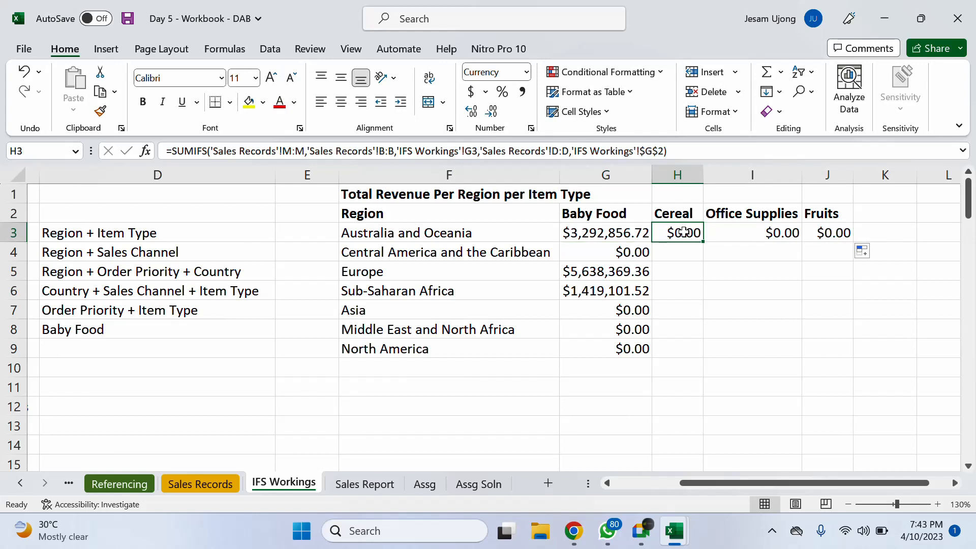
double_click(688, 235)
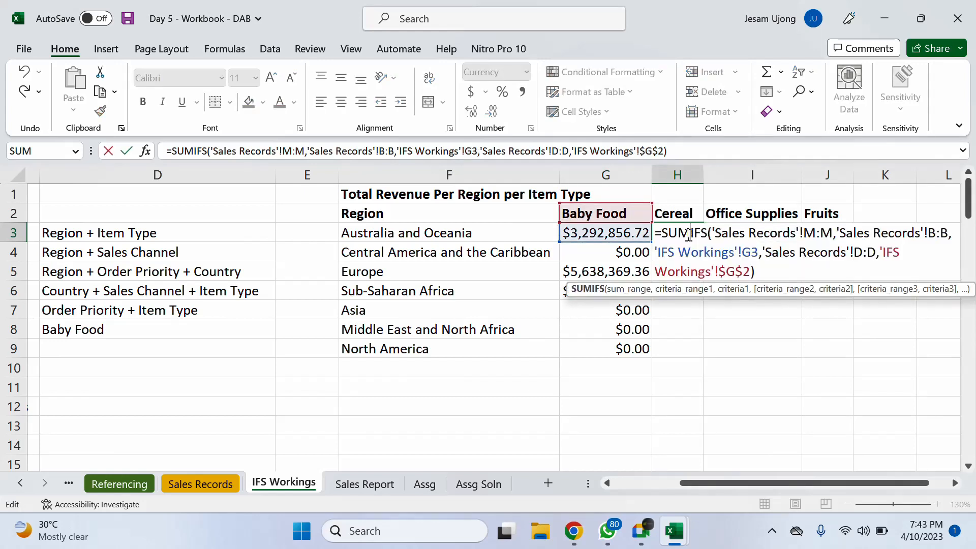
key(Escape)
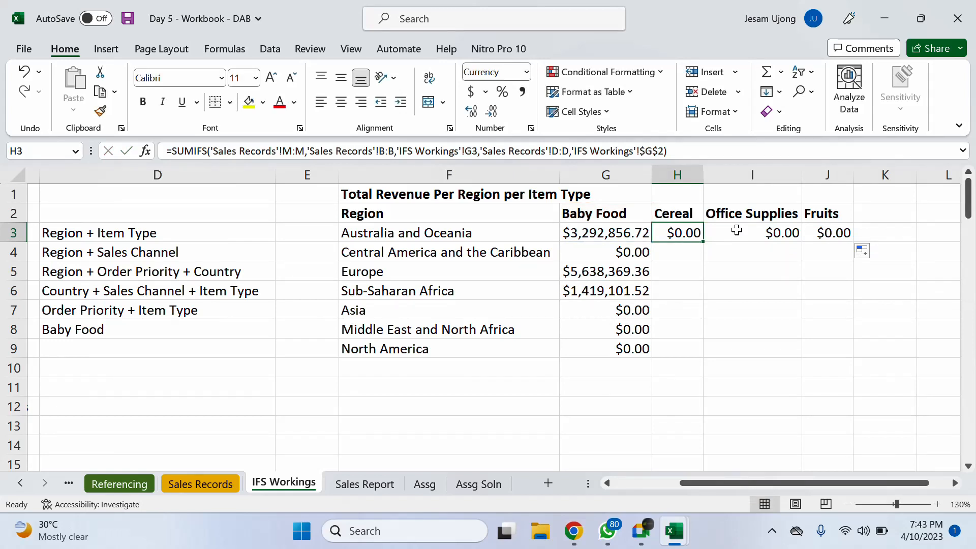
click(738, 231)
key(ctrl+v)
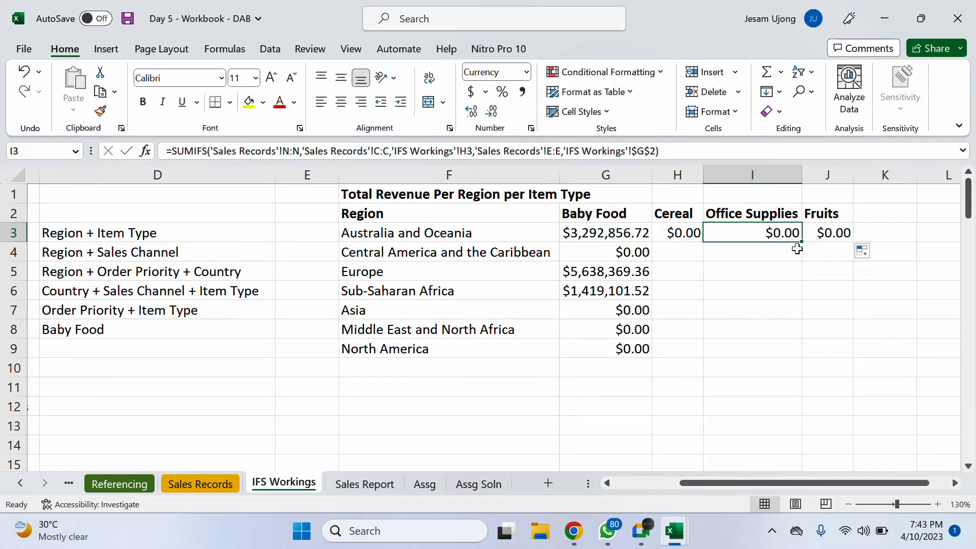
Examine the $G$2 reference in H3's SUMIFS formula and trace it to row 2 and the Baby Food heading.
double_click(683, 231)
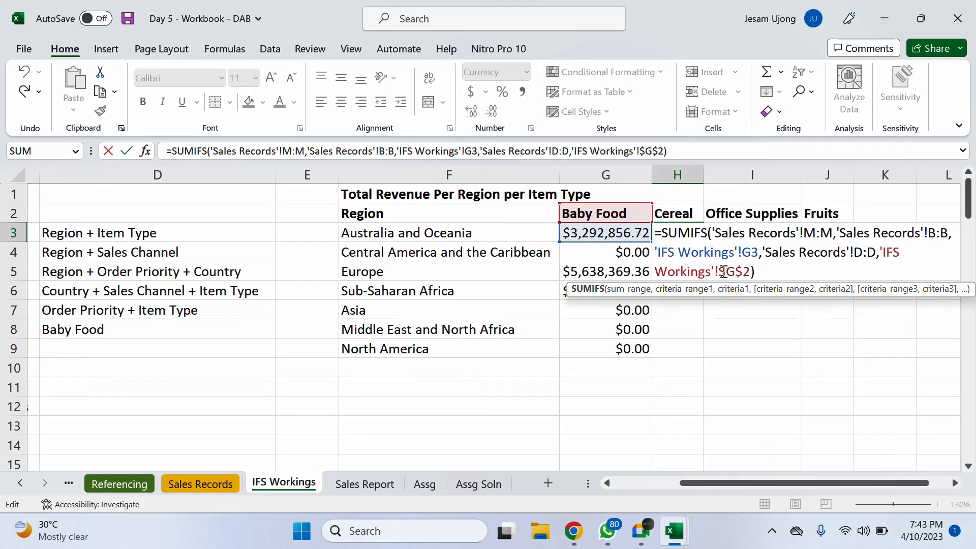
drag(718, 272, 751, 272)
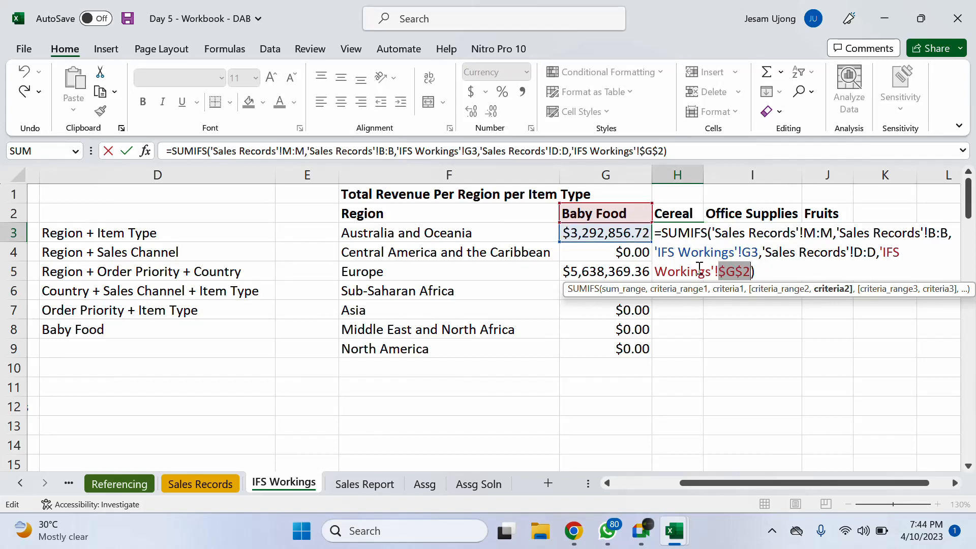
click(726, 270)
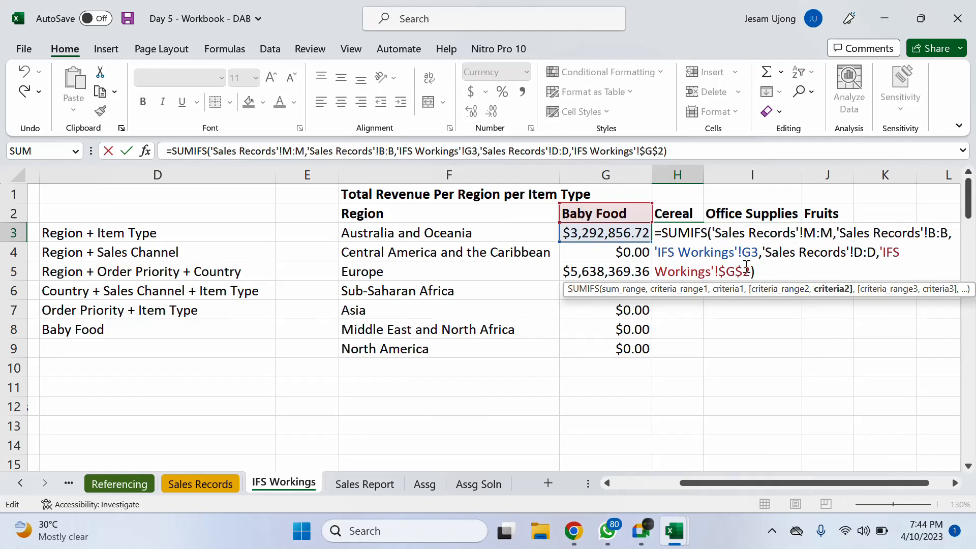
click(13, 213)
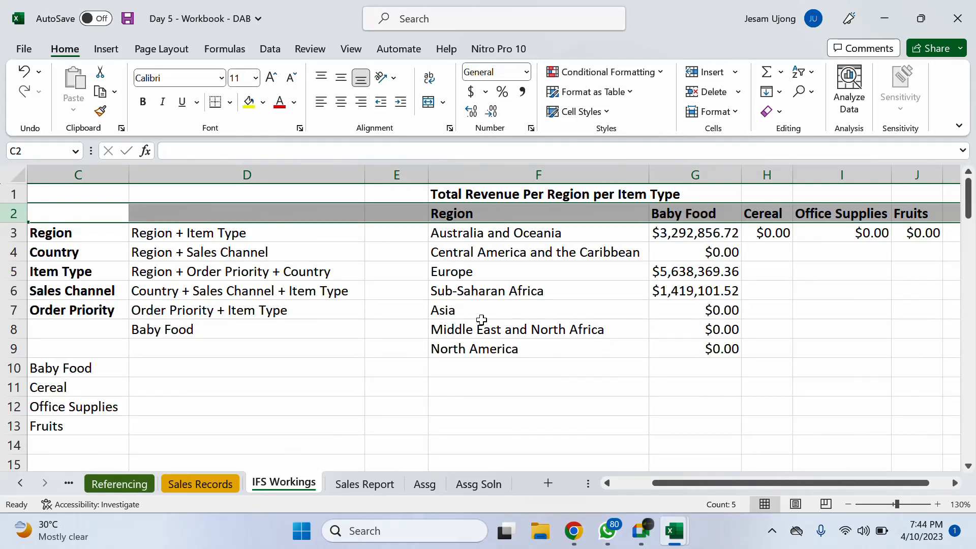
click(655, 217)
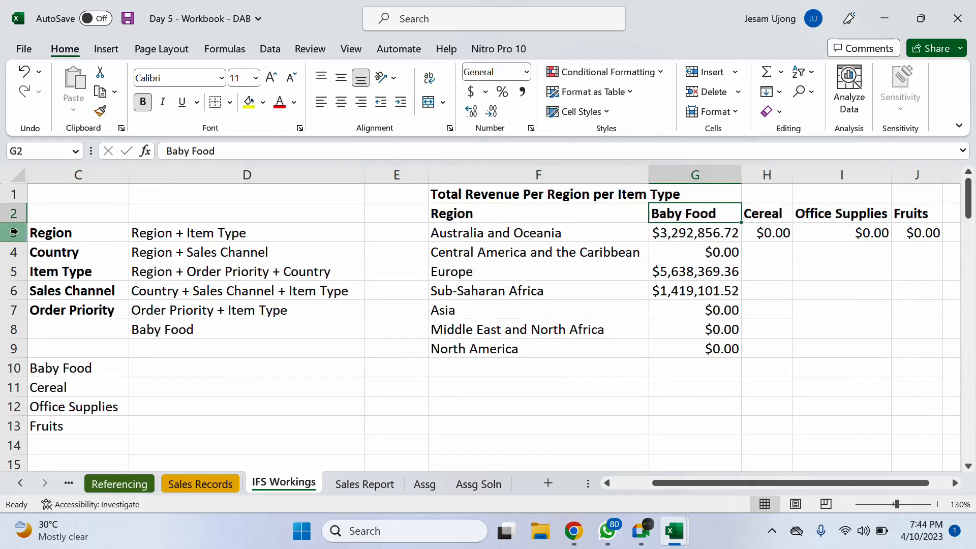
double_click(700, 213)
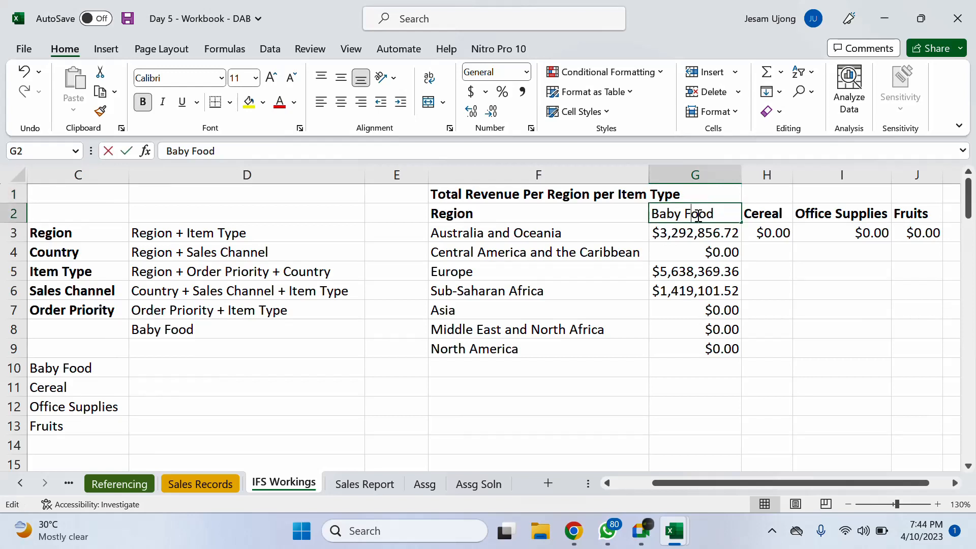
key(Escape)
Confirm G3's SUMIFS formula, fill it across row 3 to the Fruits column again and select the Baby Food heading.
double_click(728, 233)
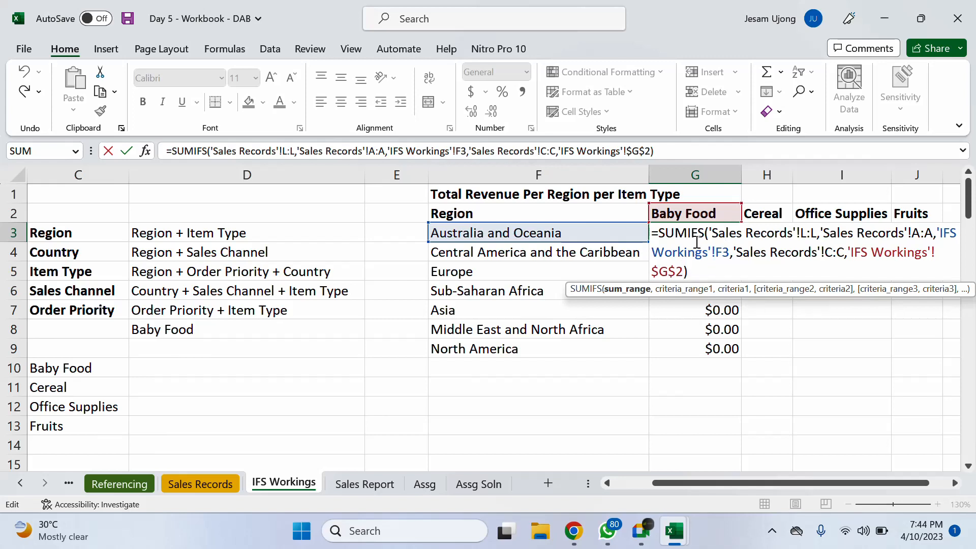
key(ctrl+Return)
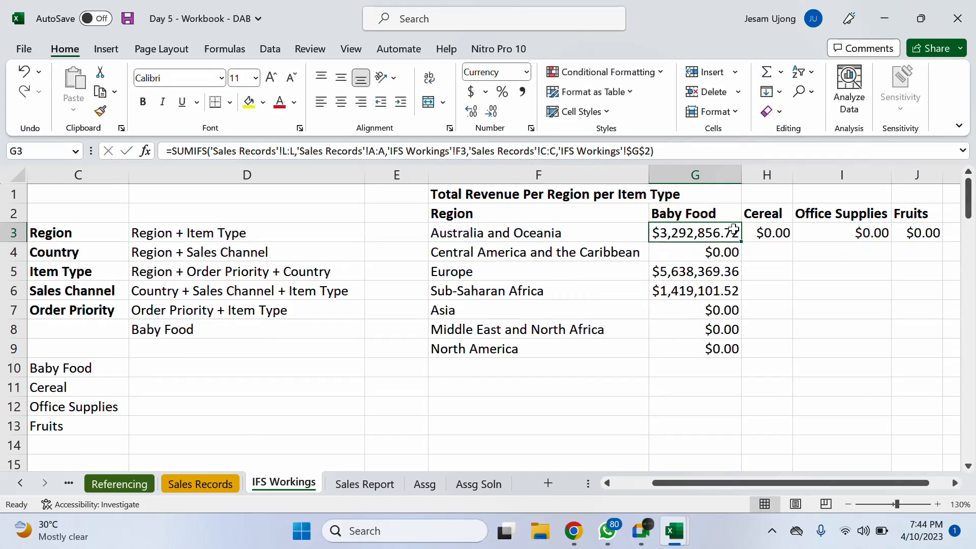
drag(740, 242, 894, 234)
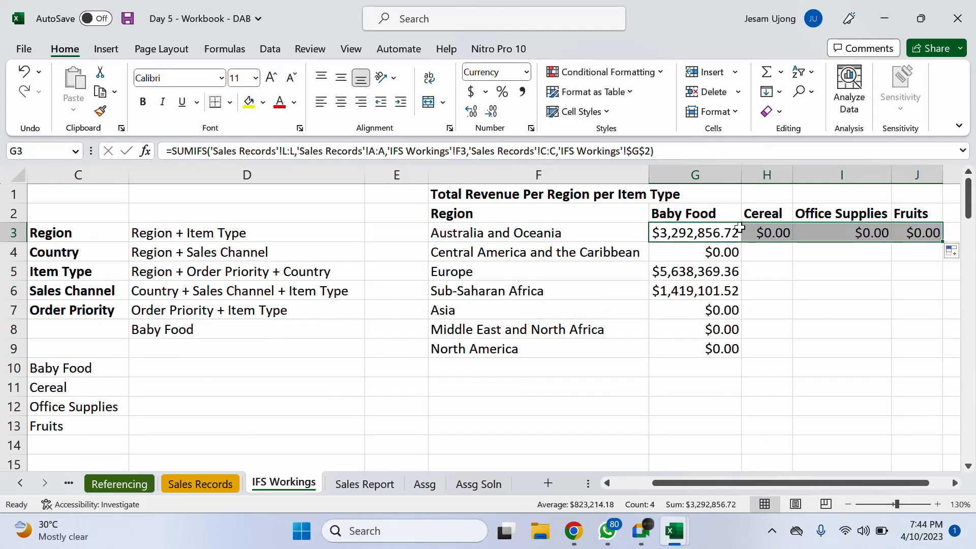
click(703, 217)
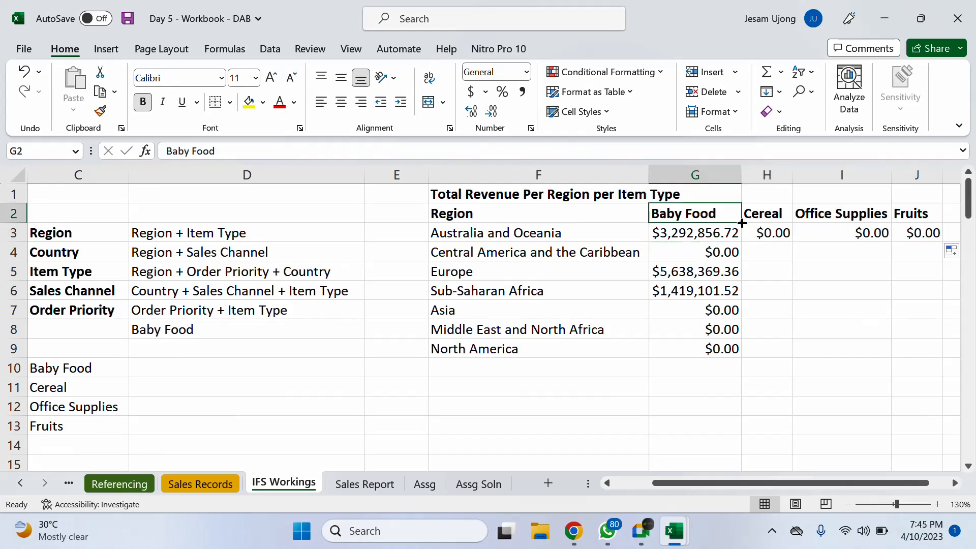
Examine the item type headings in row 2, from Baby Food across to Fruits.
mouse_move(742, 223)
mouse_down()
mouse_move(904, 215)
mouse_move(737, 215)
mouse_up()
click(769, 214)
click(813, 216)
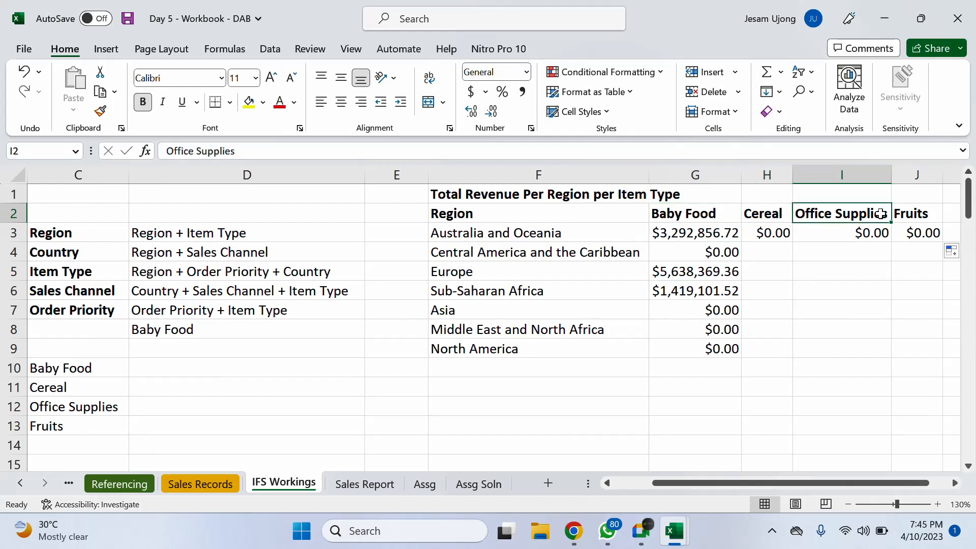
click(917, 214)
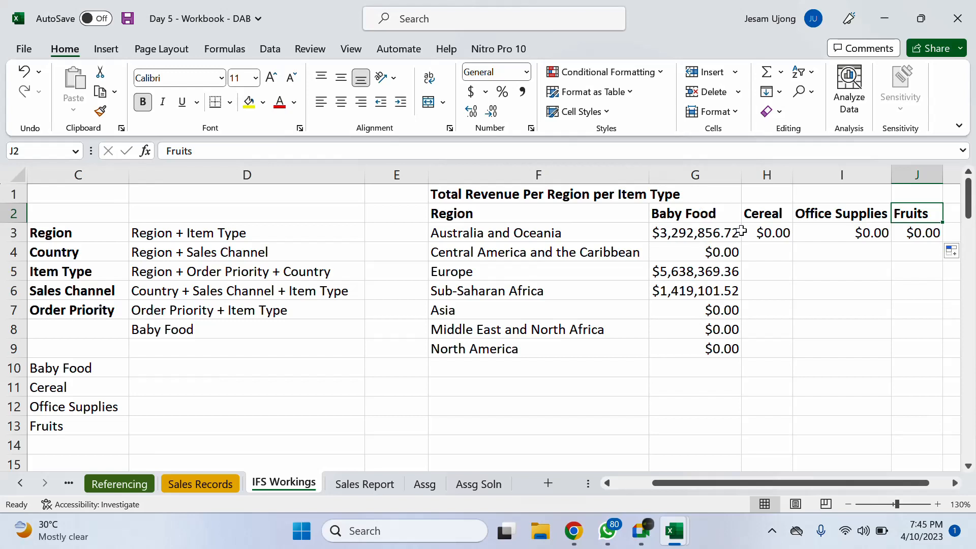
Inspect the criteria references in the SUMIFS formula copied to H3 under Cereal.
click(772, 232)
double_click(772, 232)
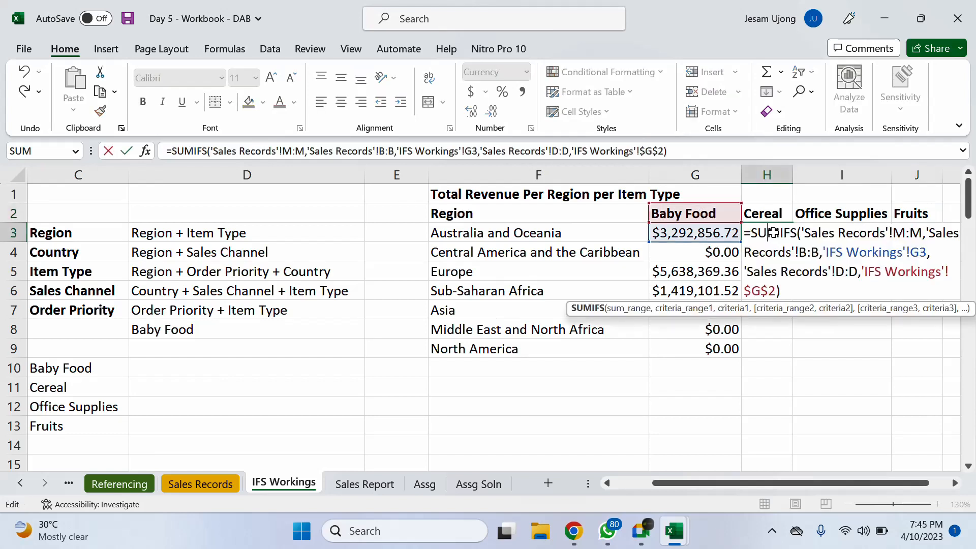
key(Escape)
click(772, 287)
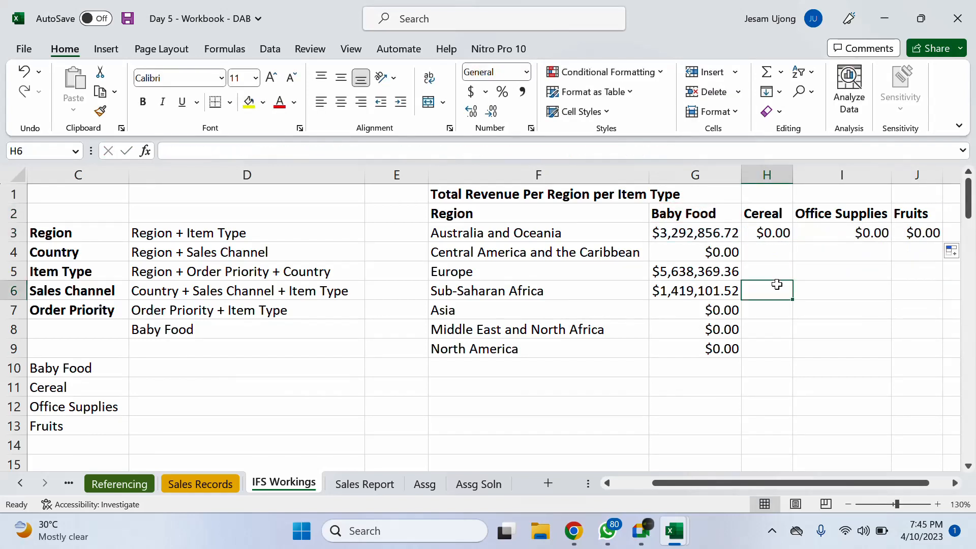
click(795, 231)
click(782, 233)
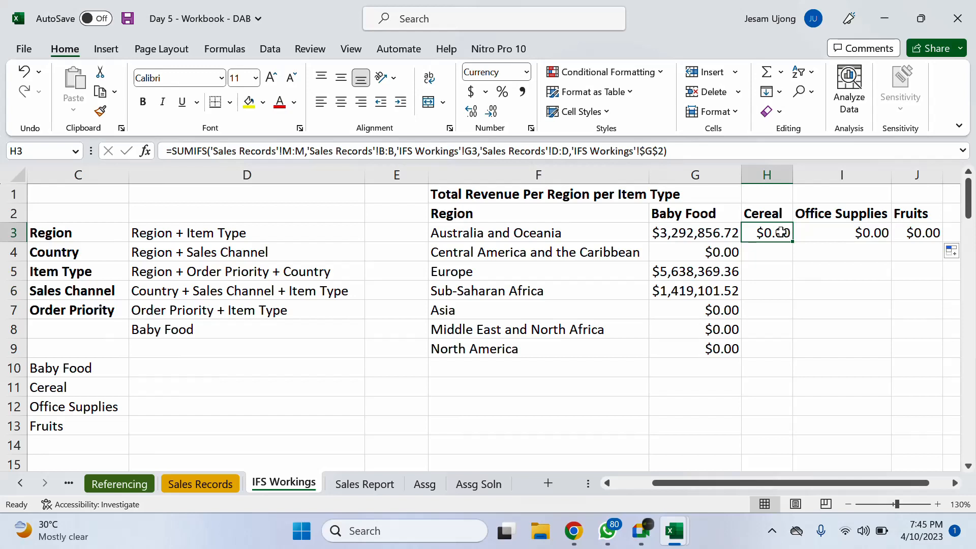
click(760, 390)
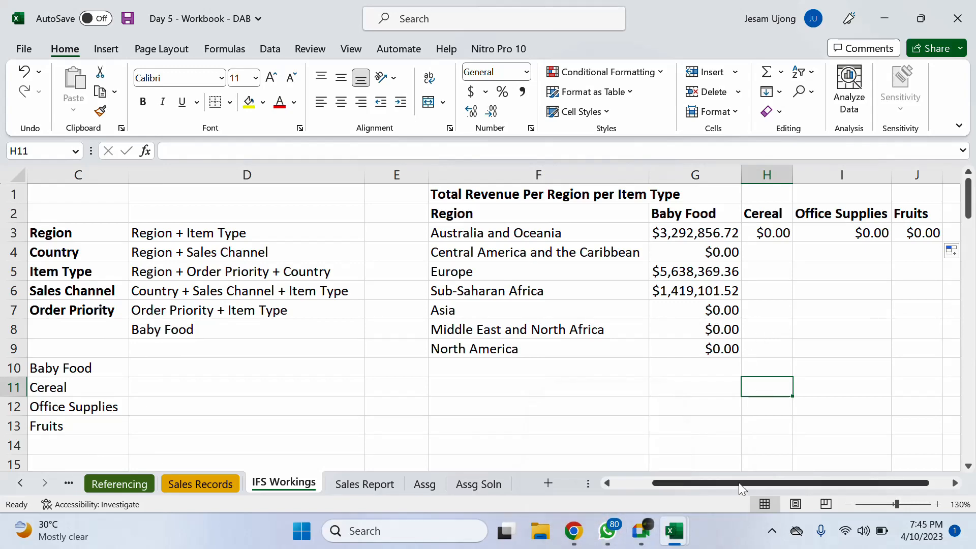
Go to the Referencing sheet and review the reference types listed in column B, focusing on Absolute and Mixed.
drag(739, 483, 675, 482)
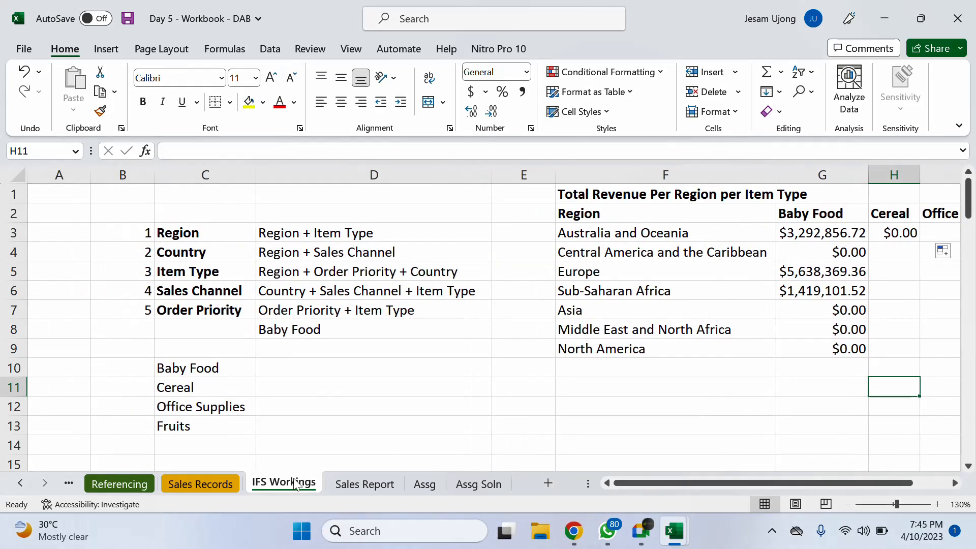
click(122, 483)
click(452, 369)
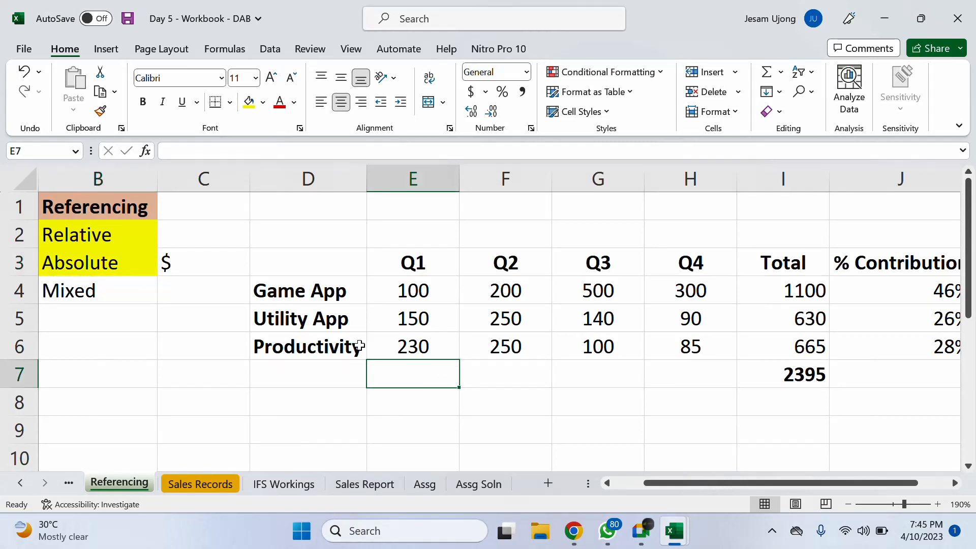
click(848, 505)
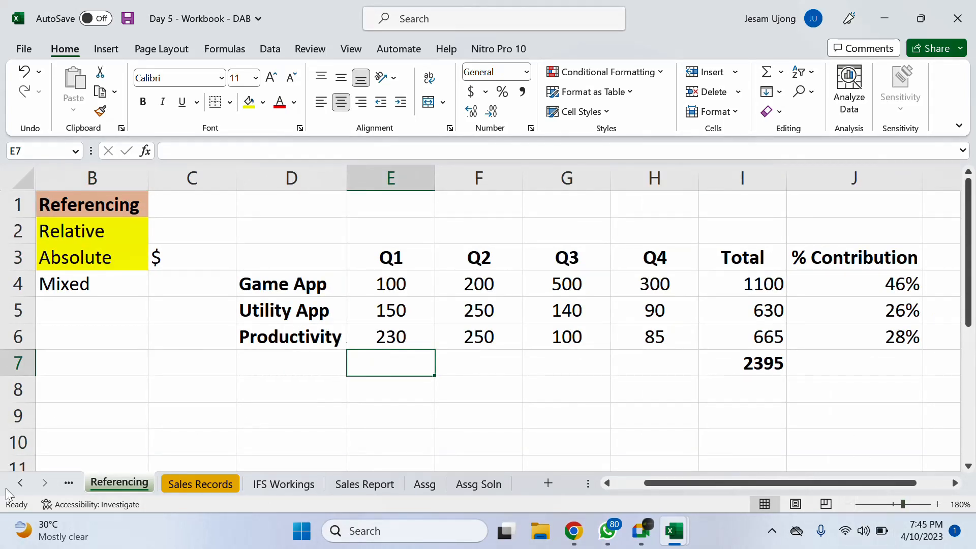
click(21, 483)
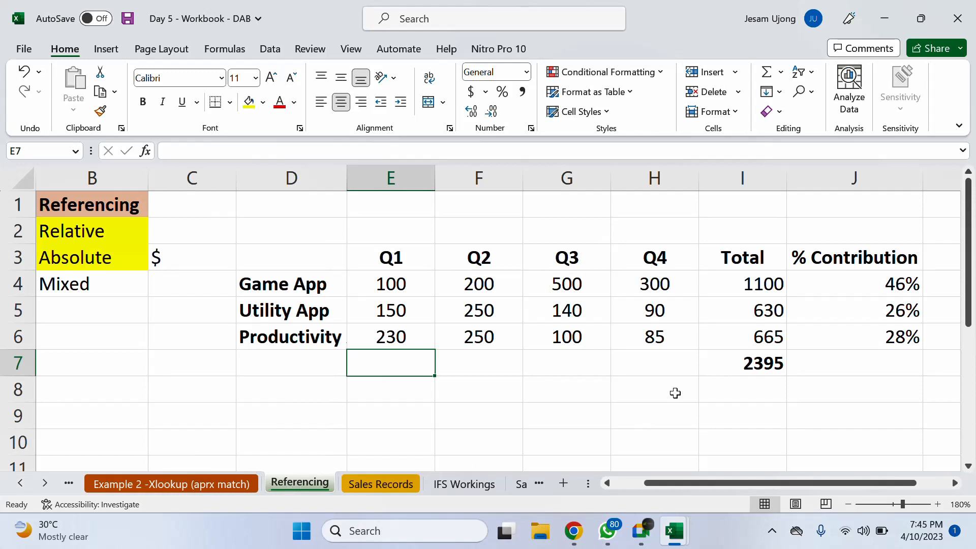
drag(684, 481, 654, 481)
click(176, 288)
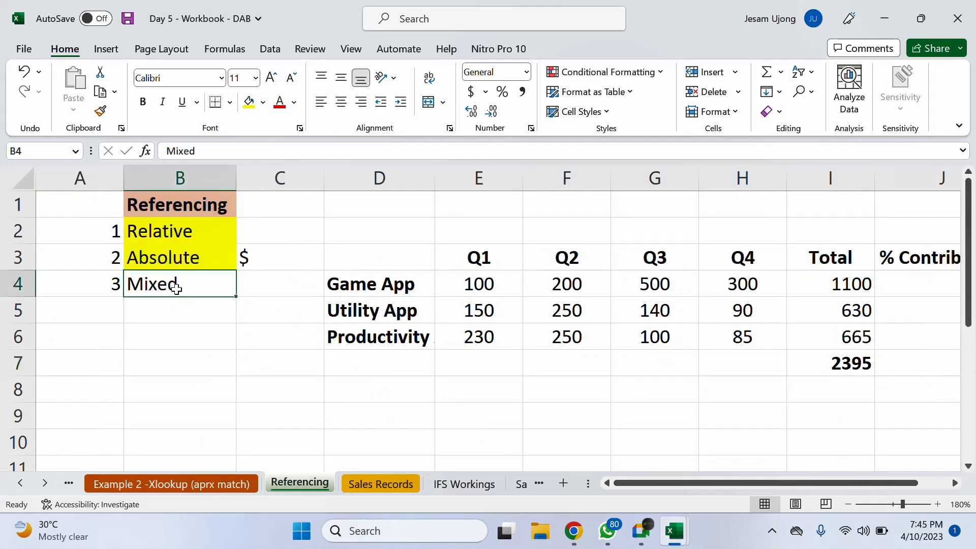
click(200, 257)
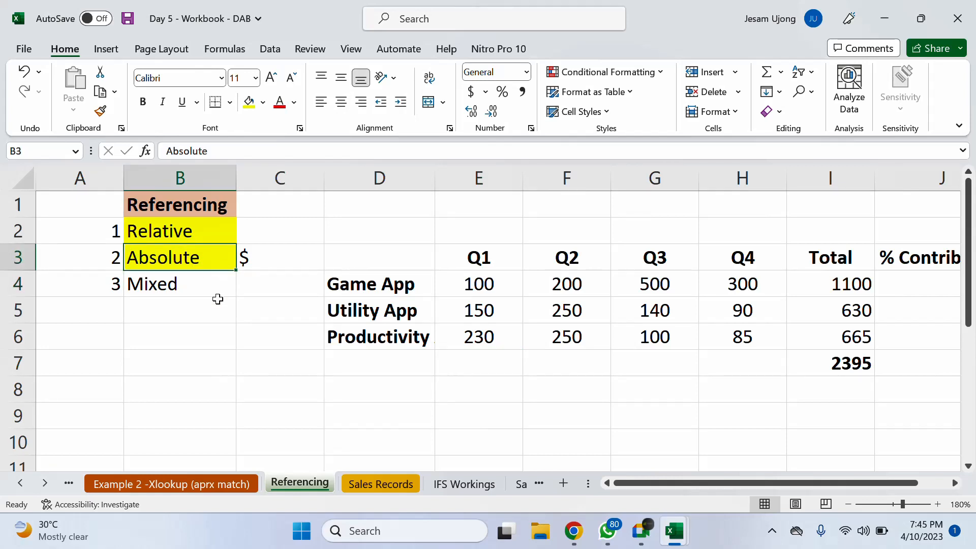
click(206, 286)
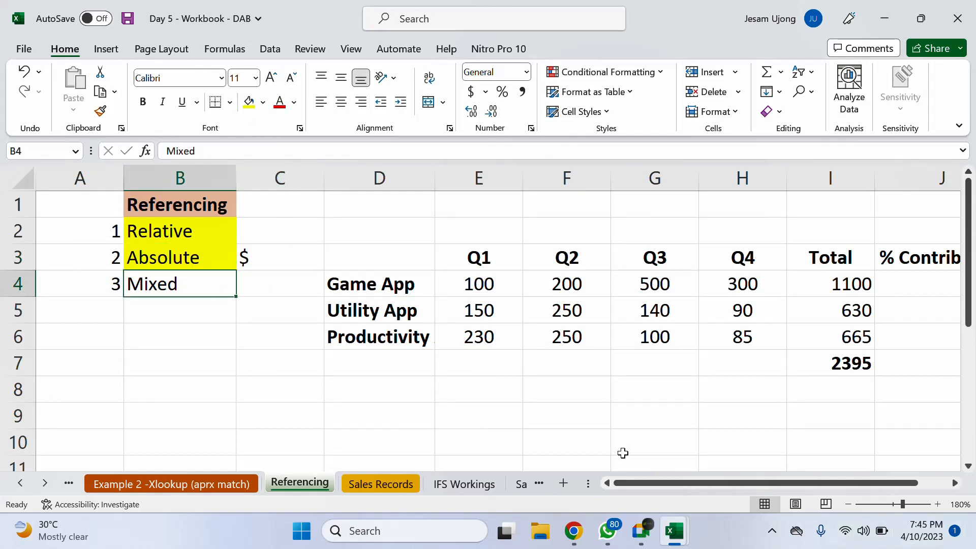
Auto-fit column D of the app sales table to its full product labels.
drag(640, 480, 681, 482)
drag(803, 479, 904, 479)
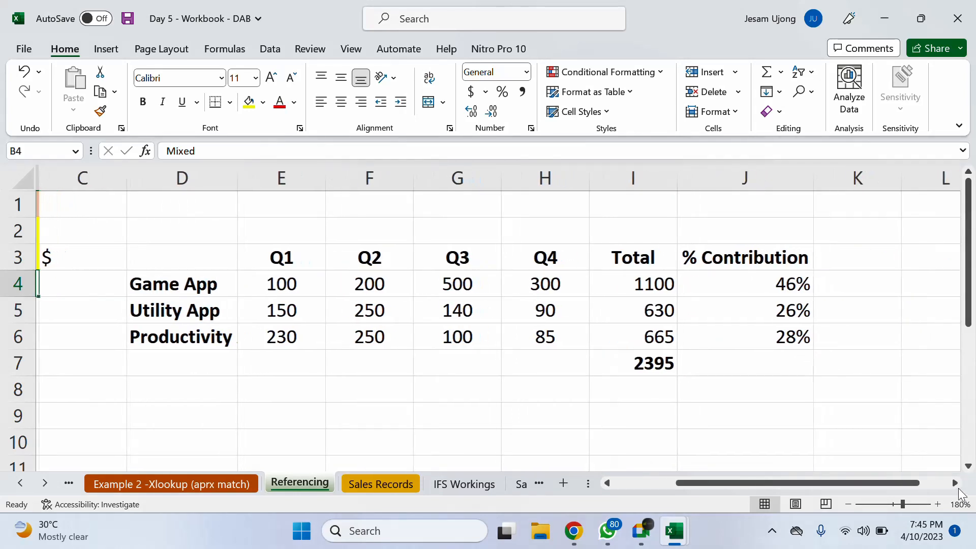
click(847, 504)
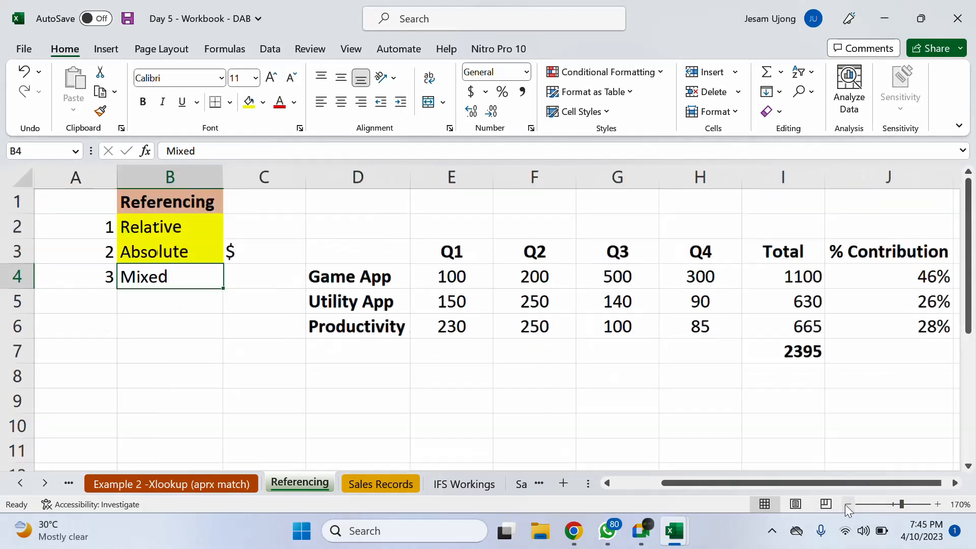
drag(965, 338, 966, 353)
click(951, 483)
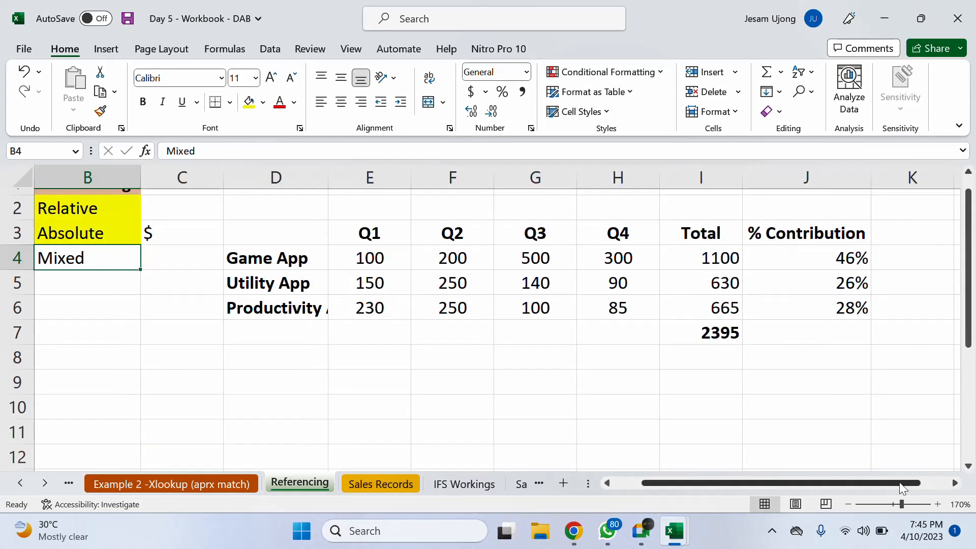
scroll(554, 380, up, 1)
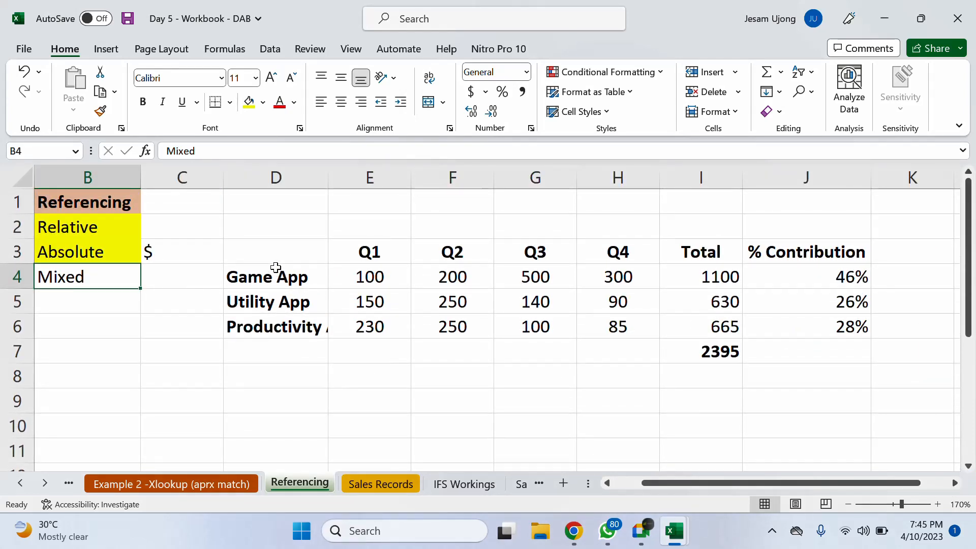
drag(275, 257, 851, 330)
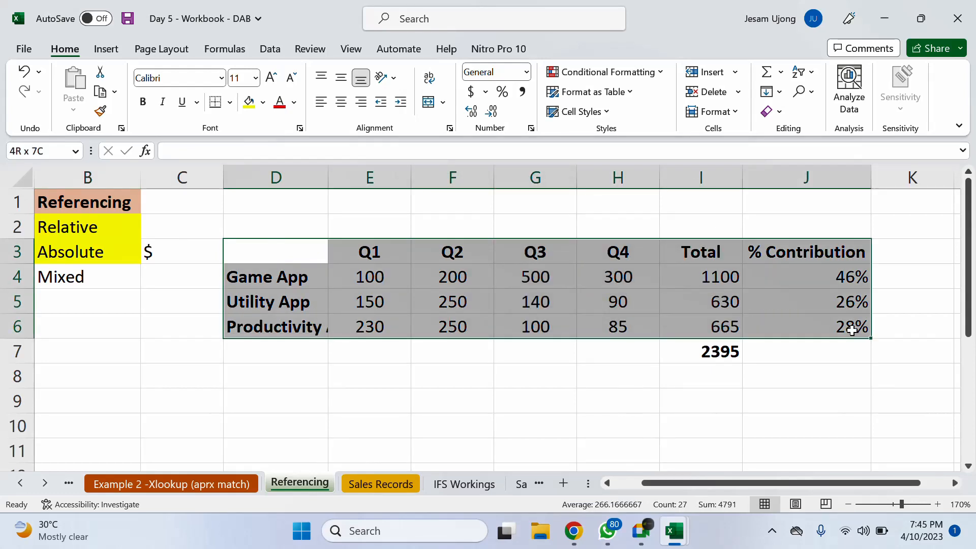
drag(852, 330, 852, 330)
double_click(327, 177)
click(589, 334)
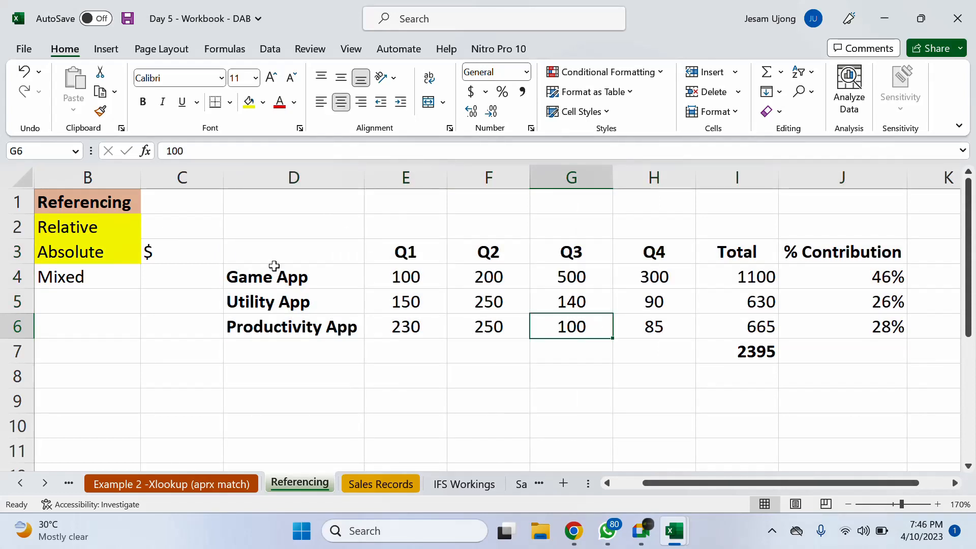
Copy the sales table from D3 to I6, without % Contribution, and paste it as values at L3.
click(274, 258)
drag(274, 257, 757, 330)
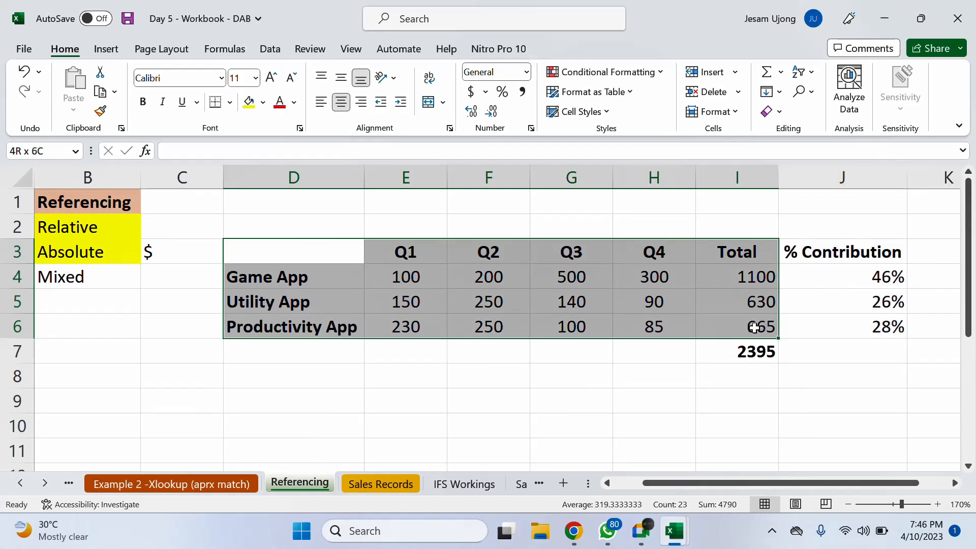
drag(754, 328, 754, 328)
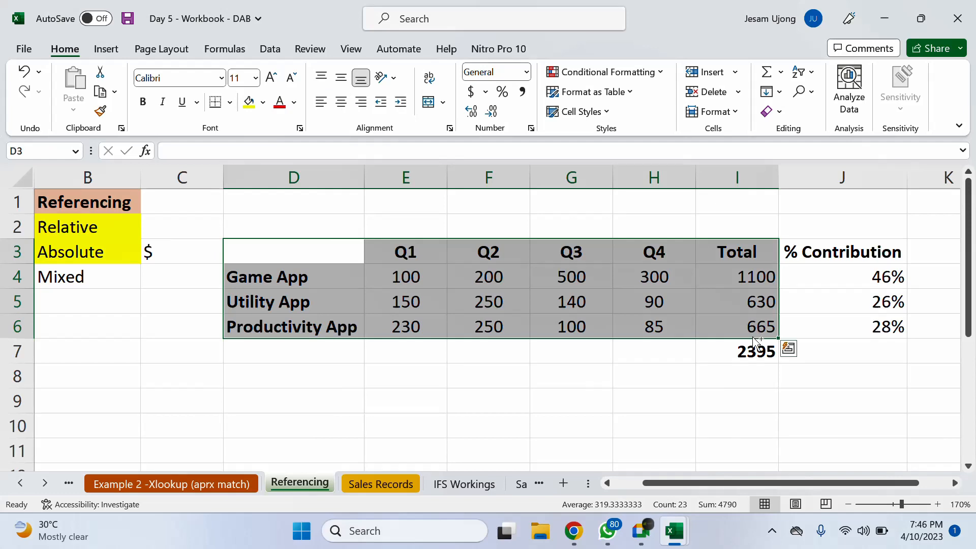
key(ctrl+c)
click(955, 483)
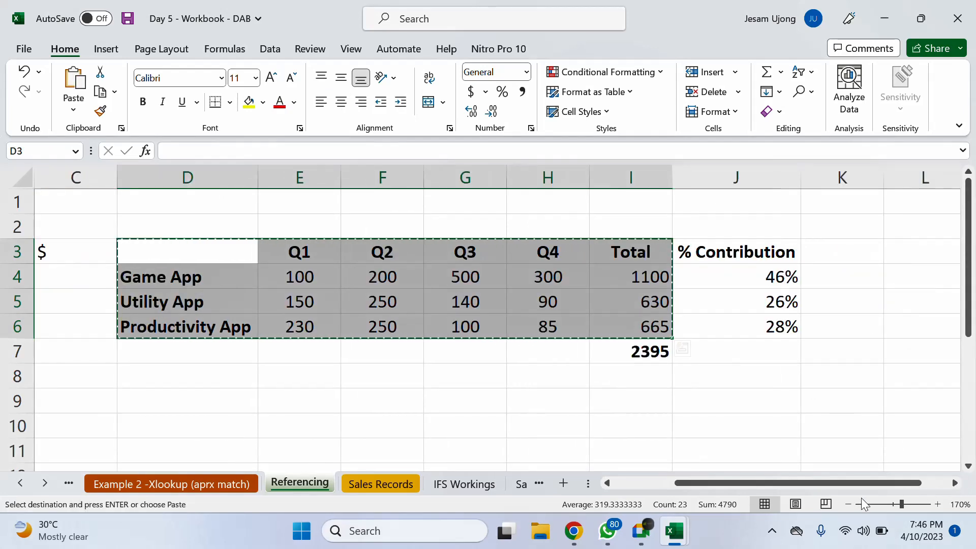
drag(850, 484, 947, 482)
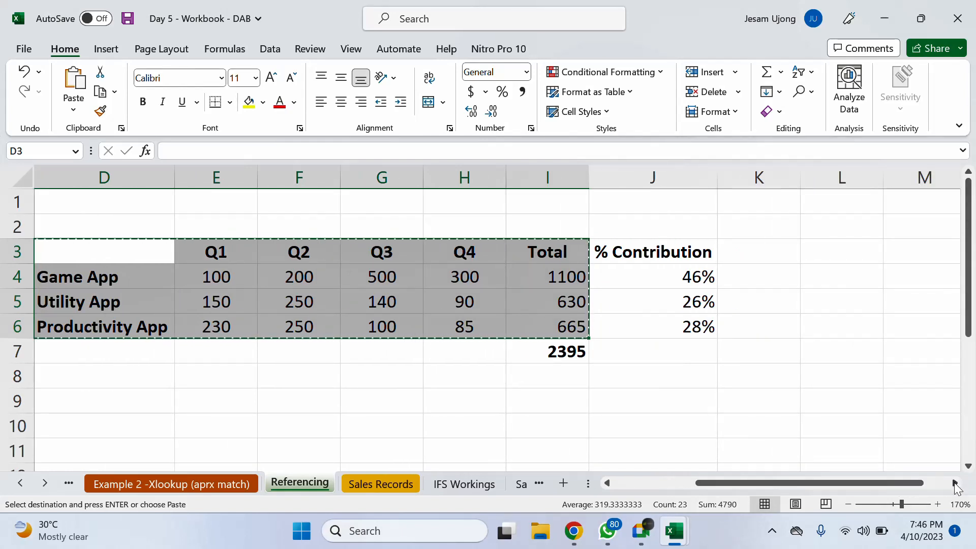
click(956, 483)
click(955, 483)
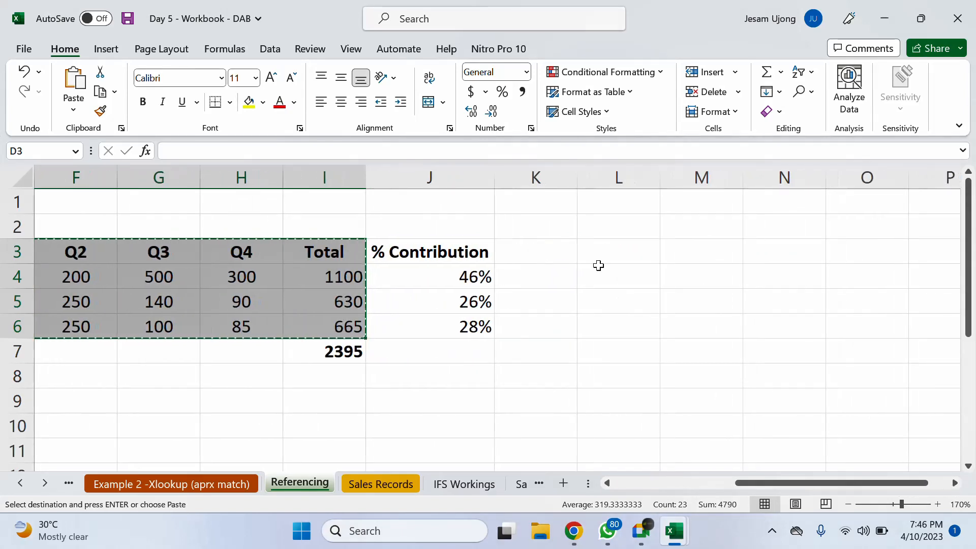
click(598, 254)
right_click(599, 254)
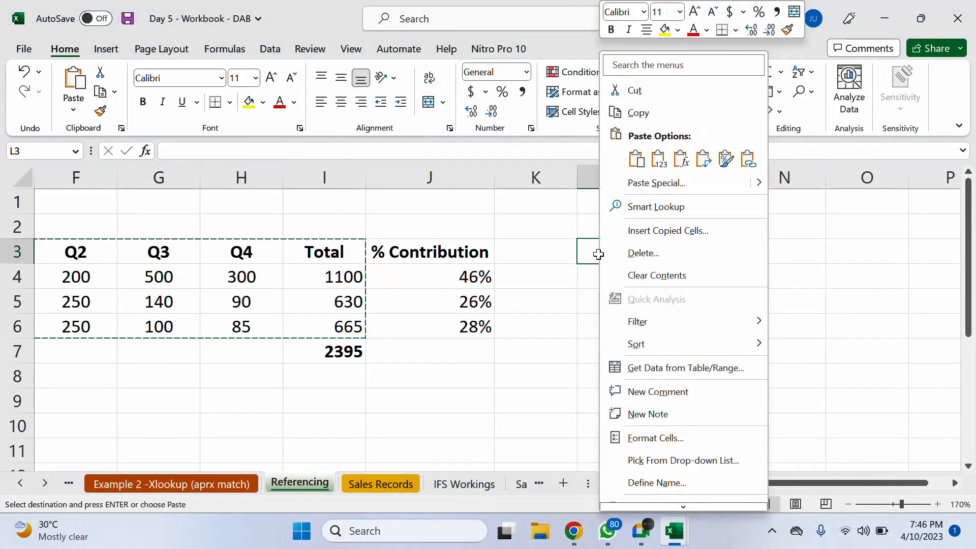
click(657, 161)
Clear the quarterly figures in M4:P6 and the contents of Total column Q in the pasted table.
drag(693, 279, 917, 326)
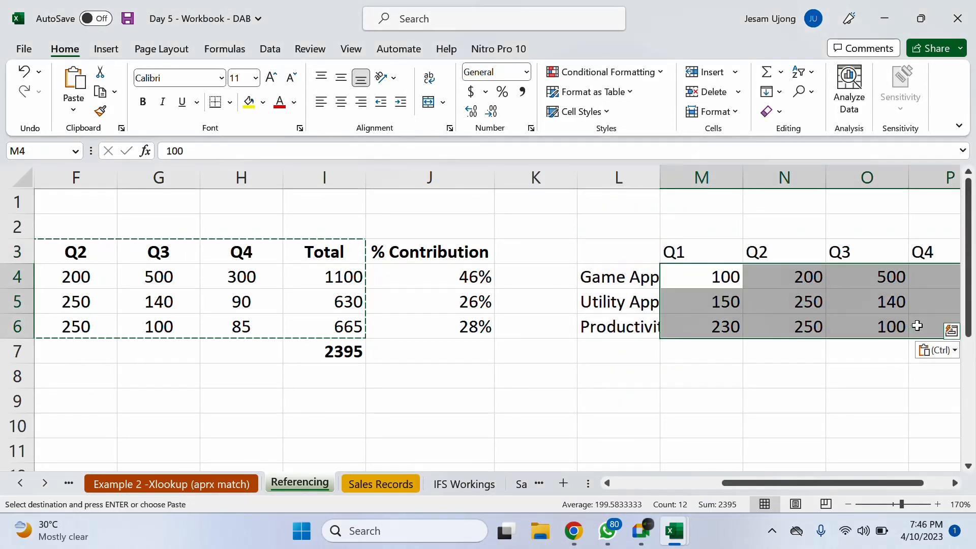
key(Delete)
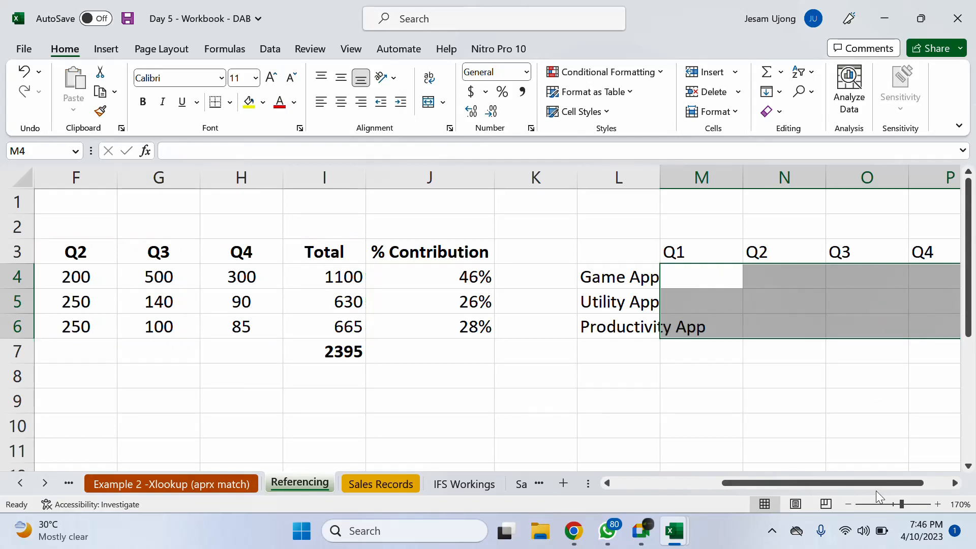
click(955, 483)
click(955, 483)
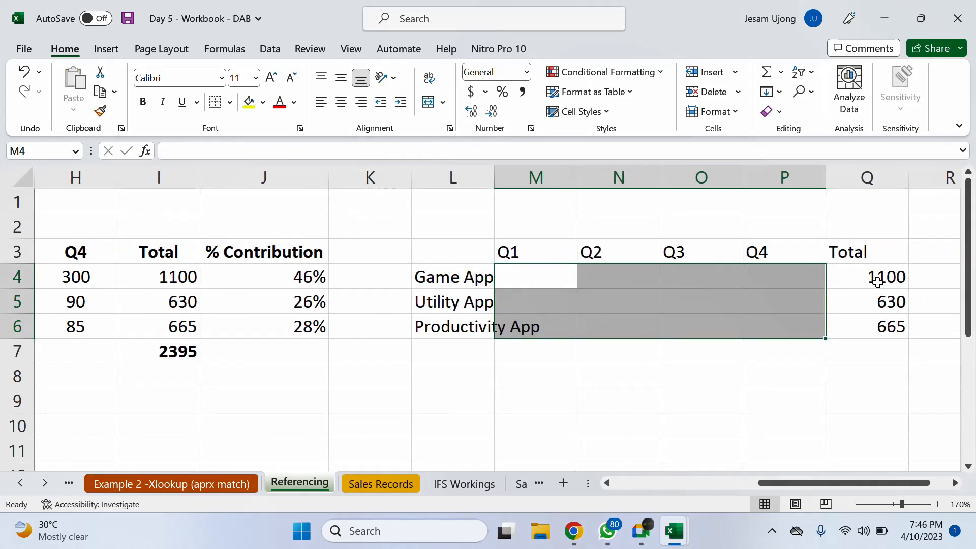
click(863, 173)
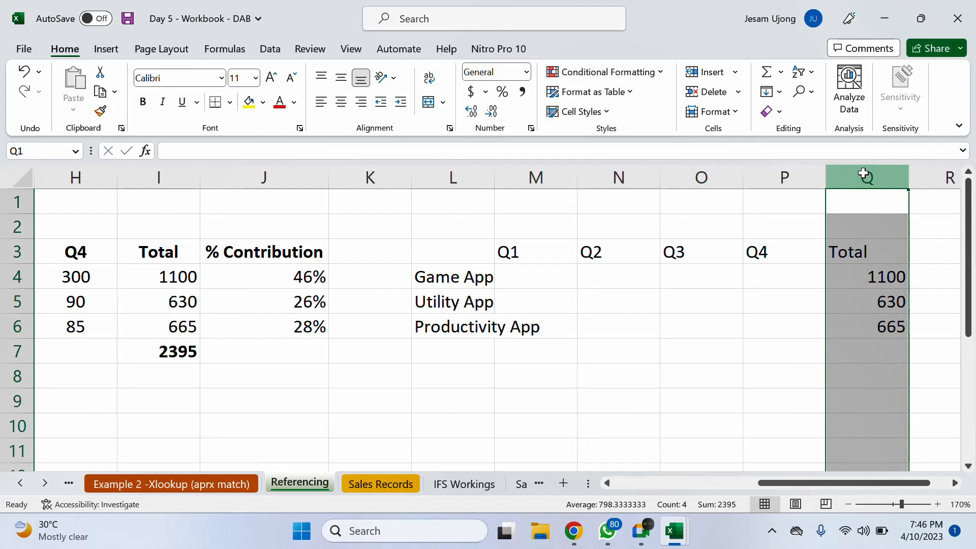
key(Delete)
click(722, 305)
Auto-fit column L to the app names and narrow the empty column K between the two tables.
double_click(494, 178)
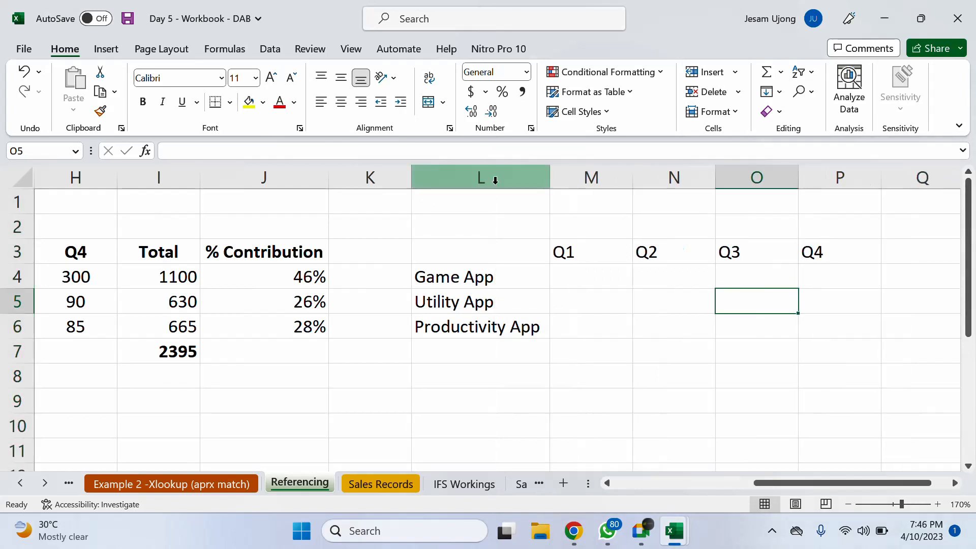
click(614, 320)
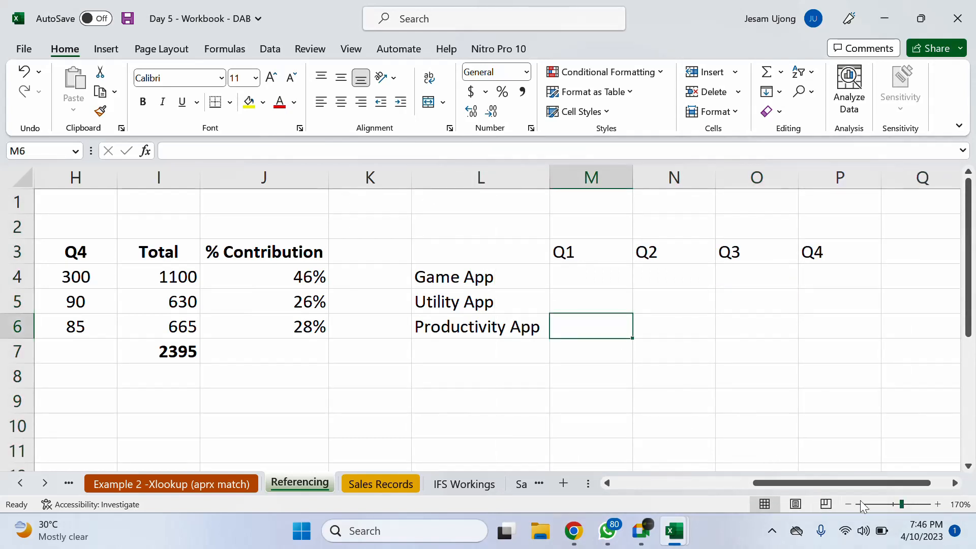
click(848, 504)
drag(780, 484, 747, 483)
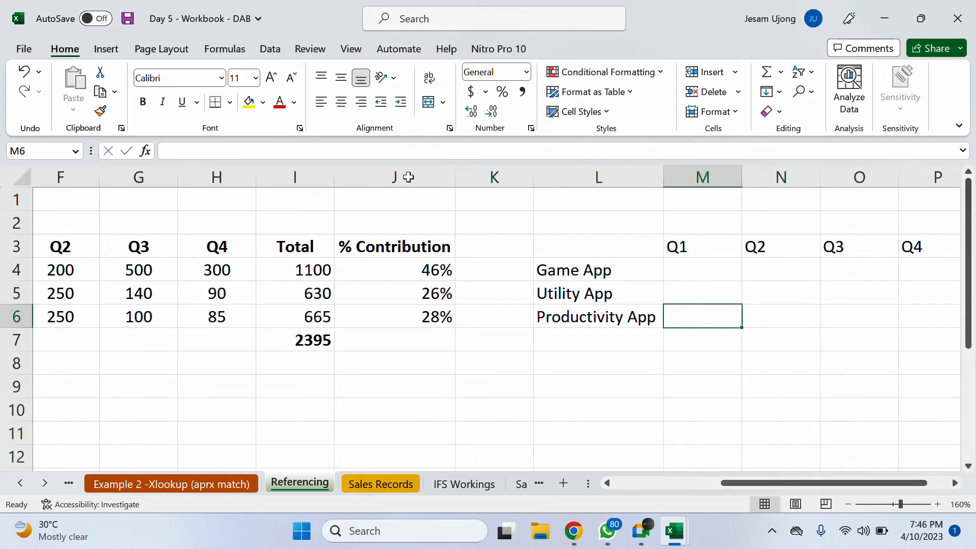
drag(534, 174, 494, 174)
click(503, 295)
Copy the bold formatting of Game App in D4 onto the app names in L4:L6 with Format Painter.
drag(738, 483, 684, 480)
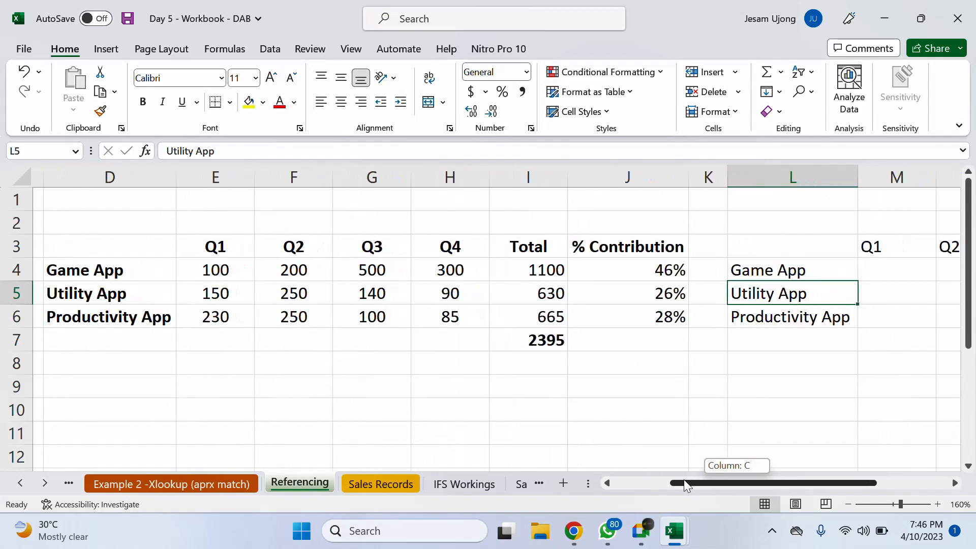
click(132, 269)
click(100, 111)
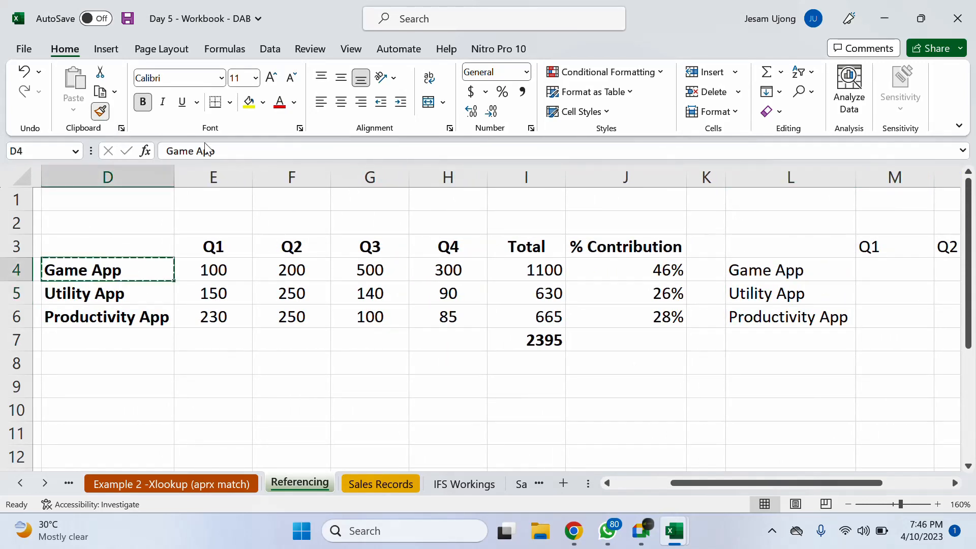
drag(806, 275, 806, 315)
click(757, 414)
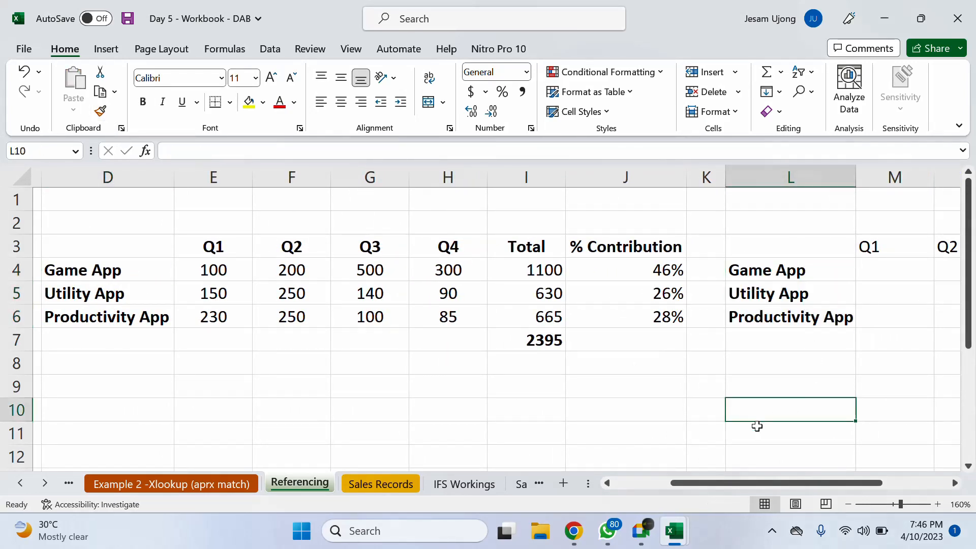
Switch to the Google Meet call to check on it, return to the Day 5 workbook and dismiss the presenting notification.
mouse_move(752, 482)
mouse_down()
mouse_move(780, 477)
mouse_move(746, 472)
mouse_up()
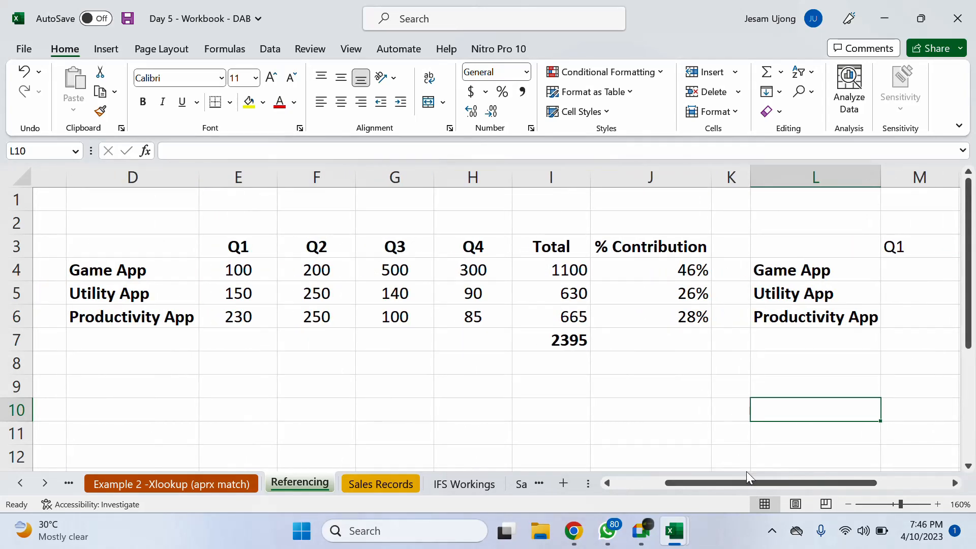
click(651, 529)
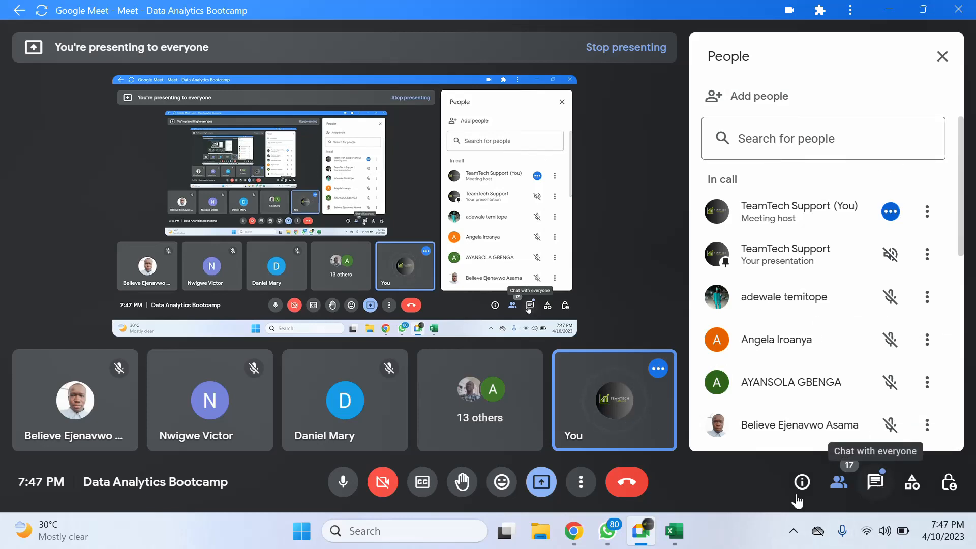
mouse_move(684, 543)
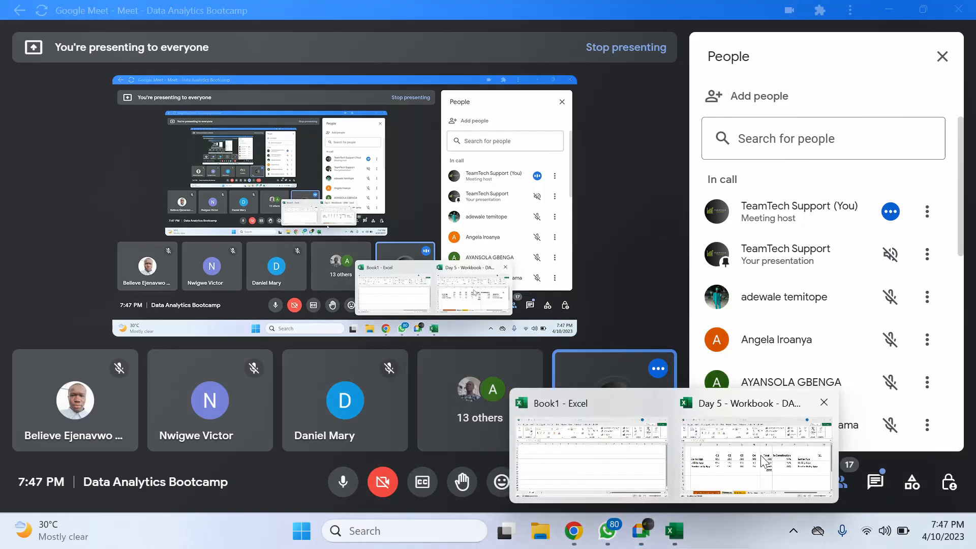
click(760, 462)
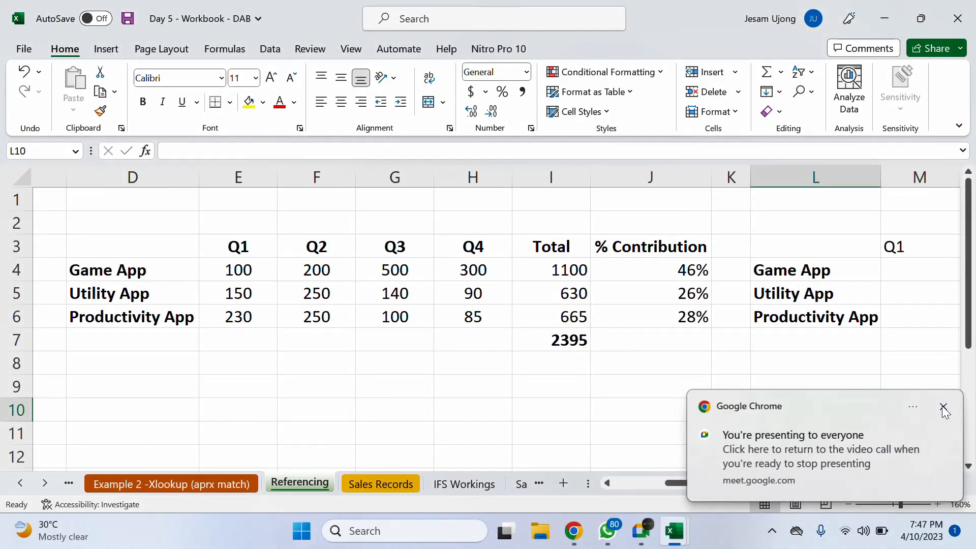
click(945, 411)
click(732, 370)
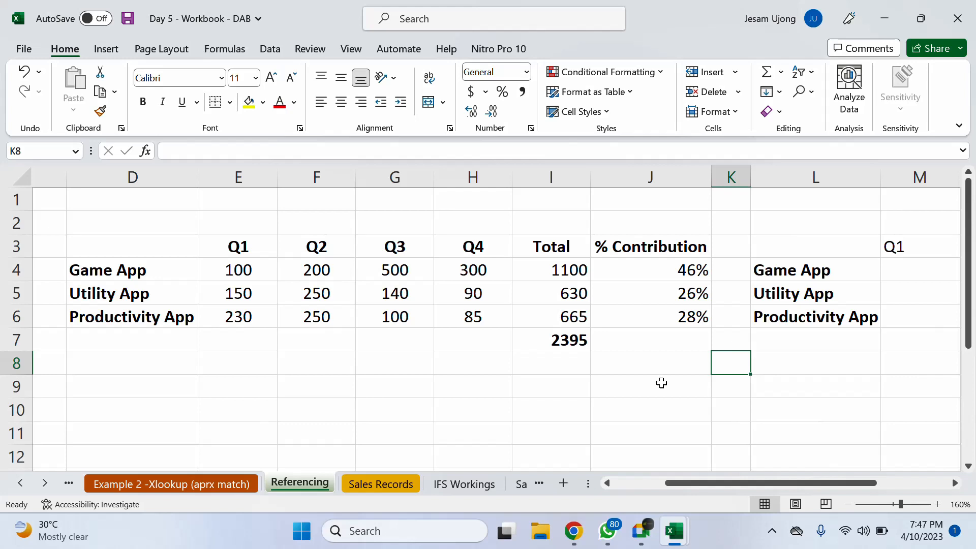
Examine the Region and Baby Food headers of the Total Revenue Per Region per Item Type table on the IFS Workings sheet.
click(472, 483)
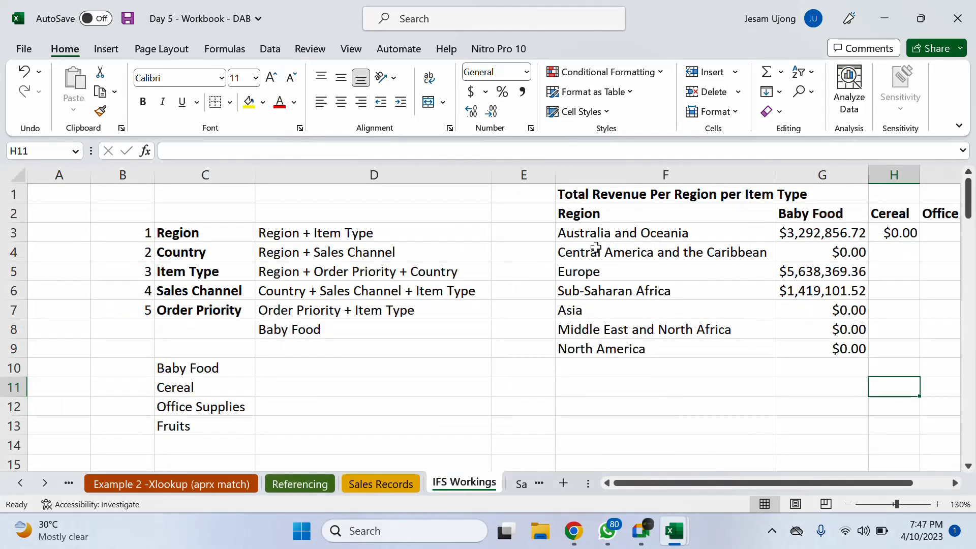
click(608, 216)
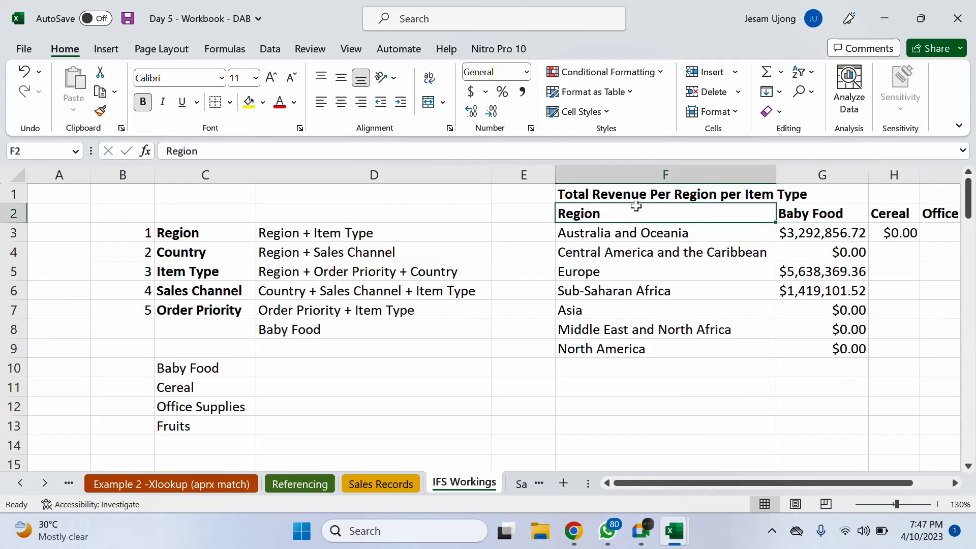
click(850, 216)
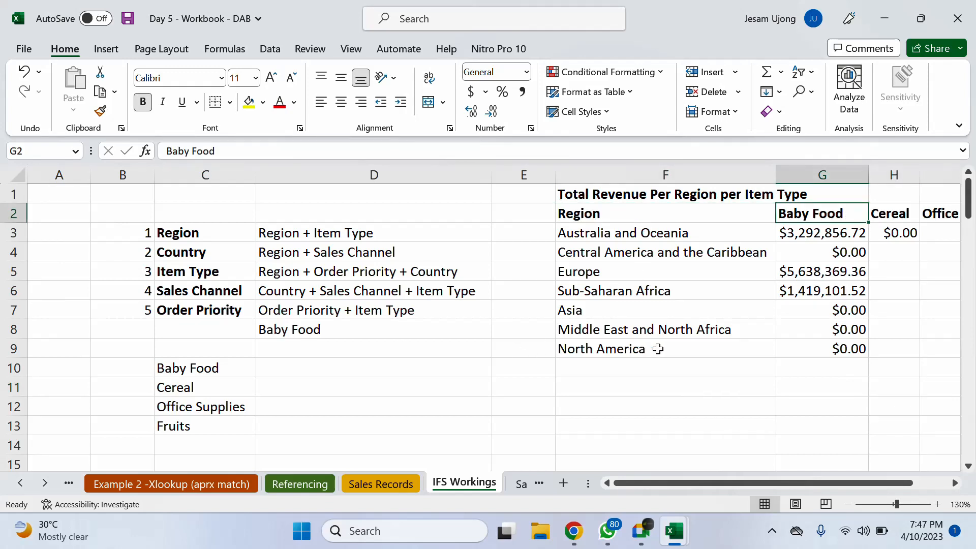
drag(655, 346, 414, 433)
click(406, 407)
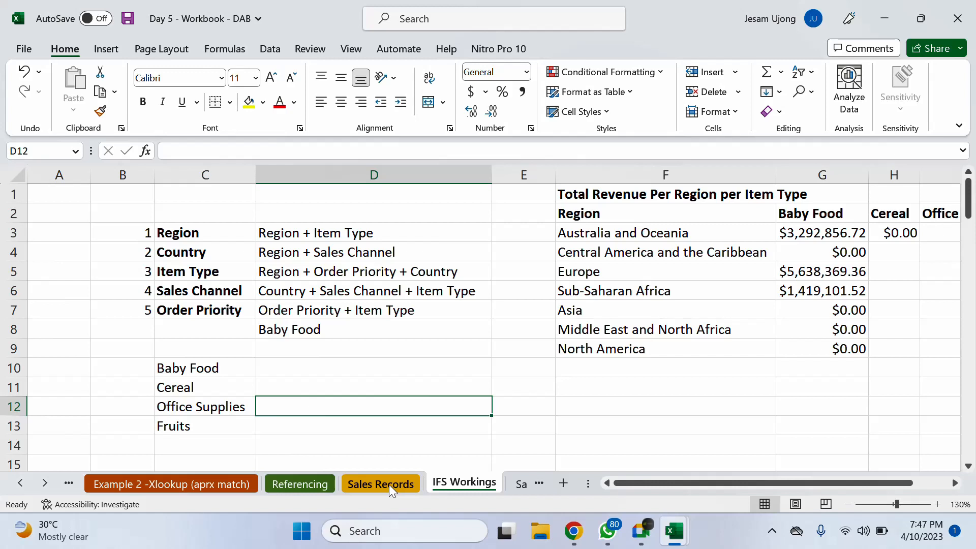
Return to the Referencing sheet and view the second app table at its first empty Q1 cell, M4.
click(307, 482)
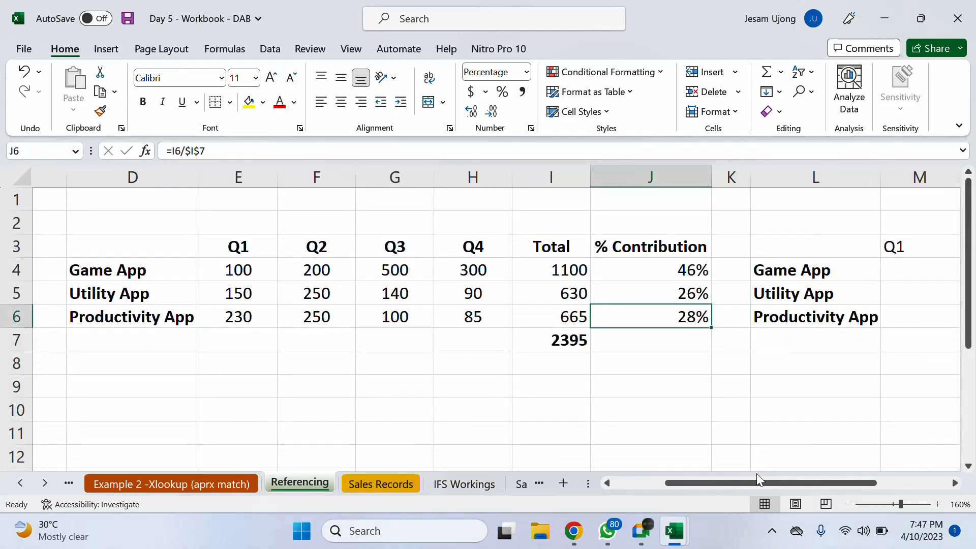
drag(757, 482, 845, 459)
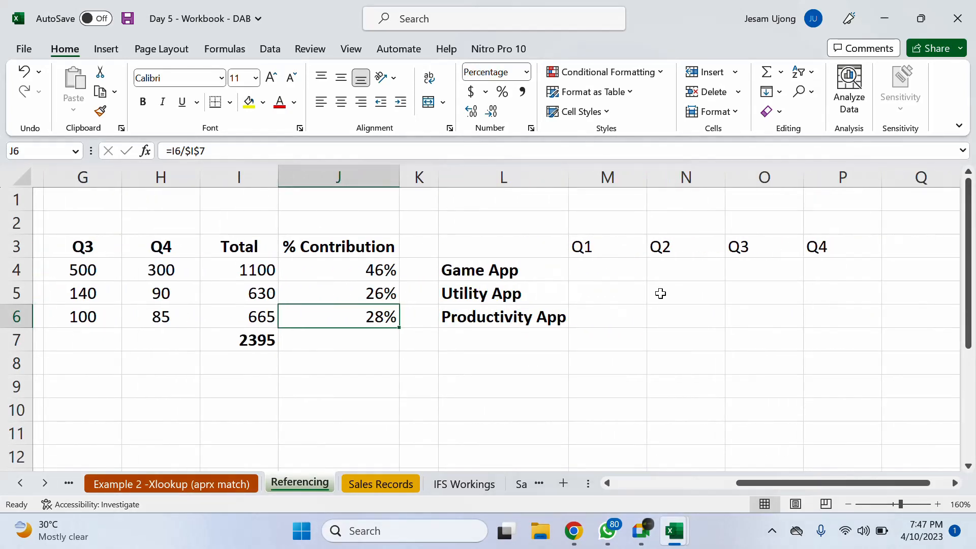
click(599, 273)
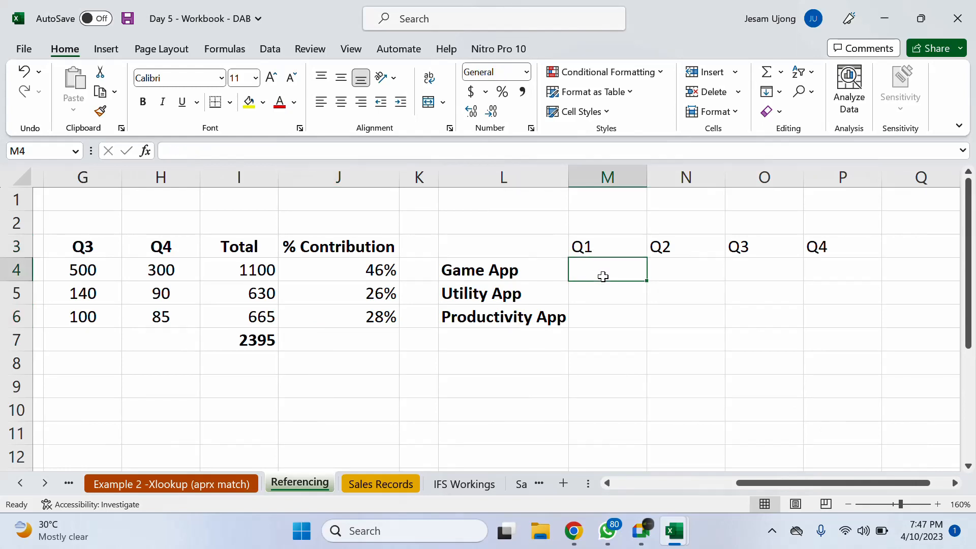
Clear the Total and % Contribution figures in I4:J7 of the first sales table.
drag(812, 480, 687, 482)
click(765, 253)
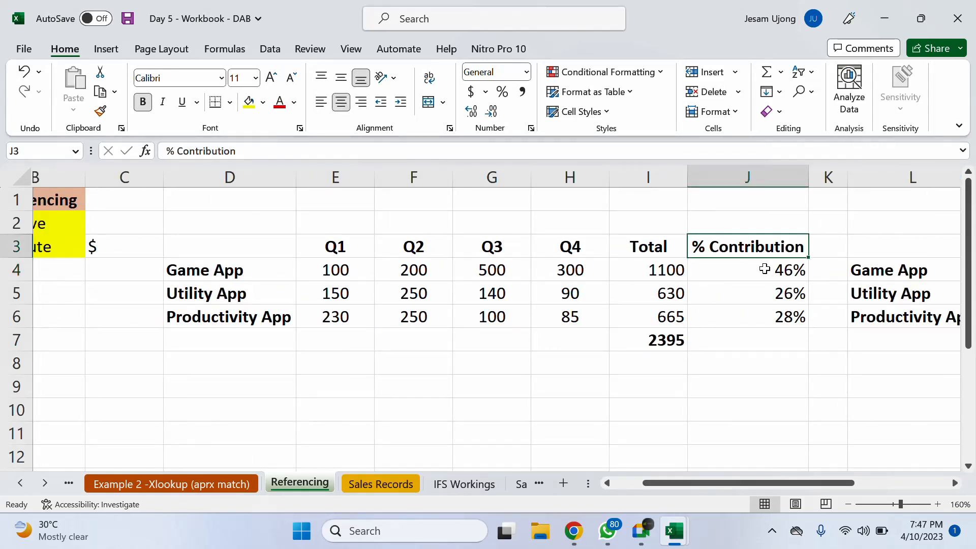
click(764, 269)
click(643, 270)
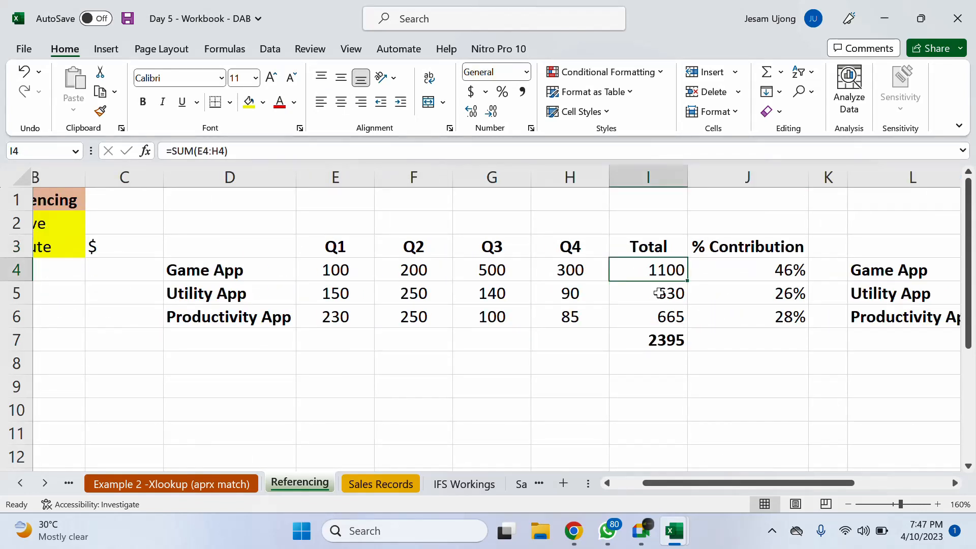
mouse_move(686, 479)
mouse_down()
mouse_move(644, 480)
mouse_move(692, 482)
mouse_up()
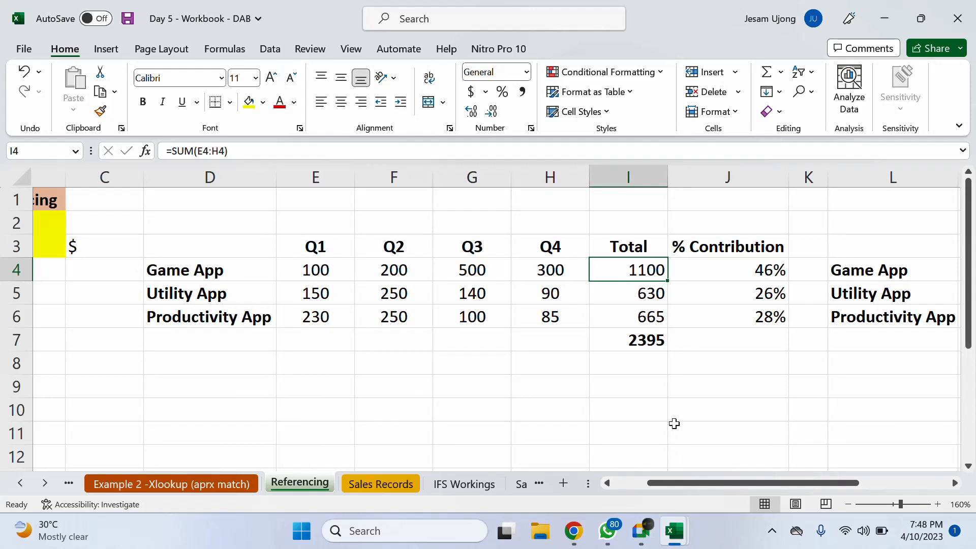
drag(640, 273, 715, 337)
key(Delete)
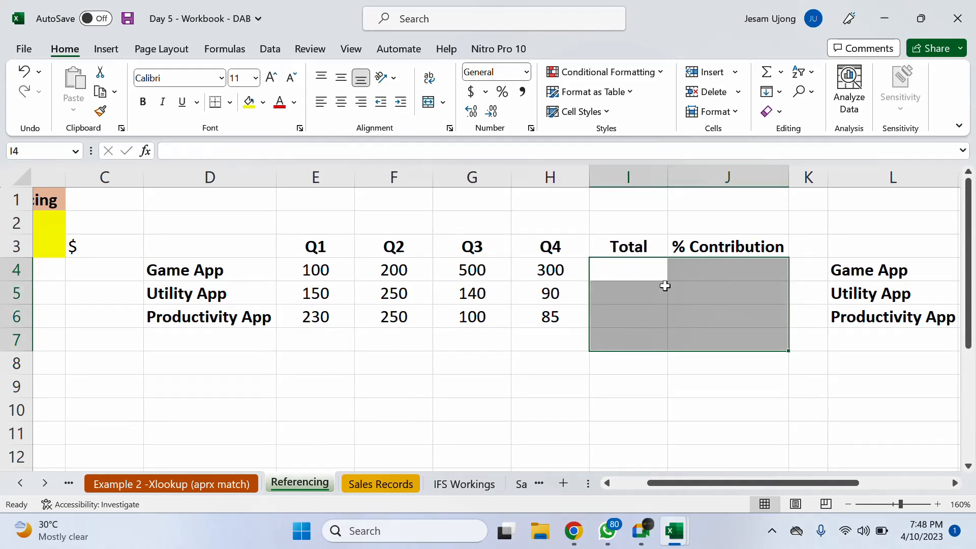
Total Game App's four quarters in I4 with =SUM(E4:H4) and fill the formula down to I6.
click(636, 271)
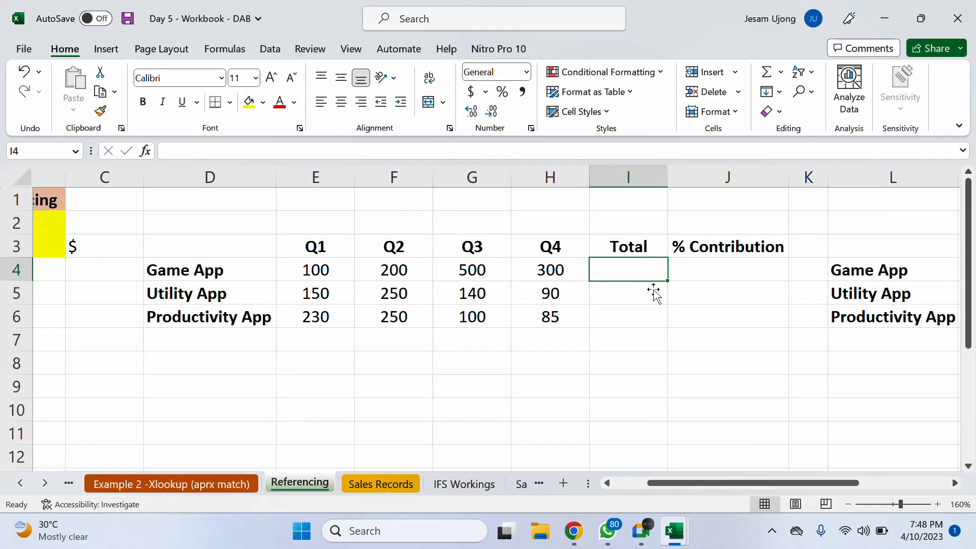
drag(673, 483, 659, 480)
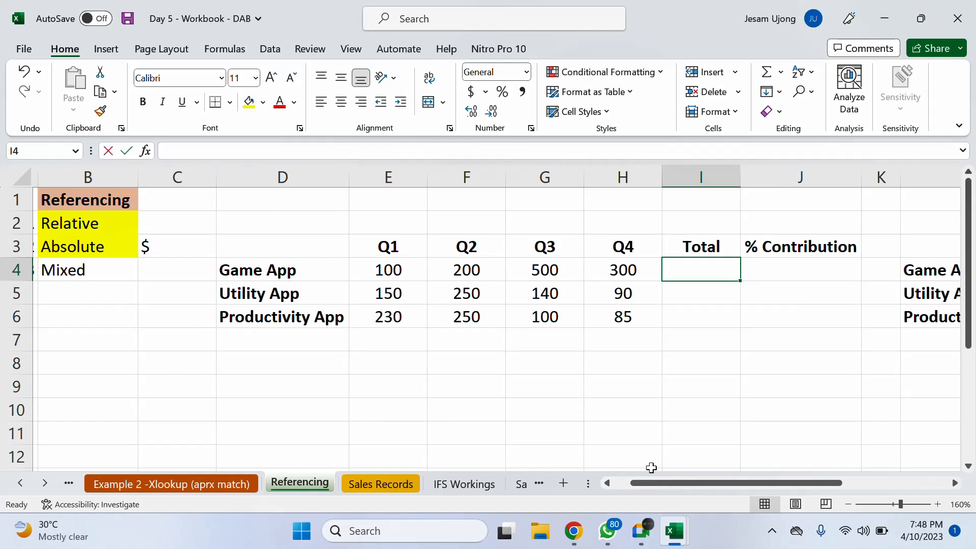
text(=sum)
key(Tab)
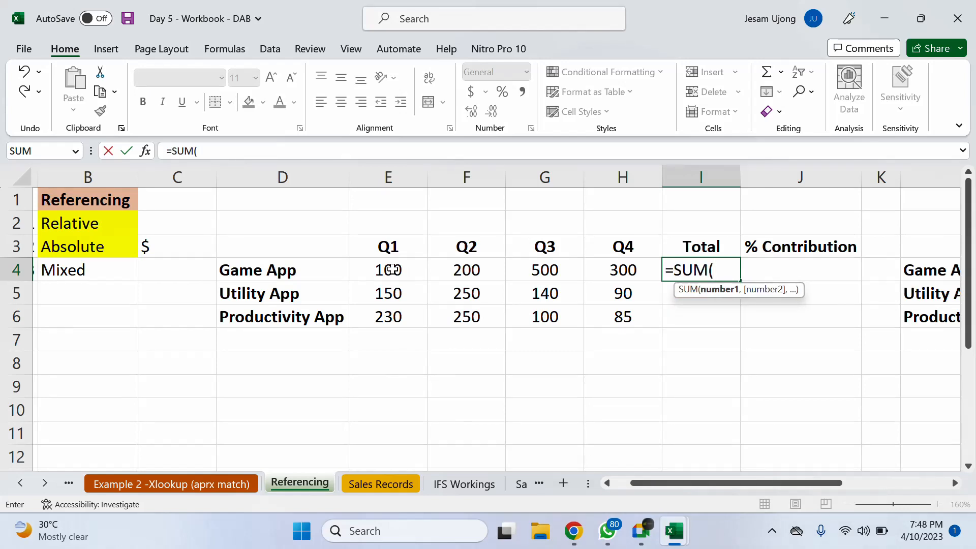
drag(392, 269, 605, 273)
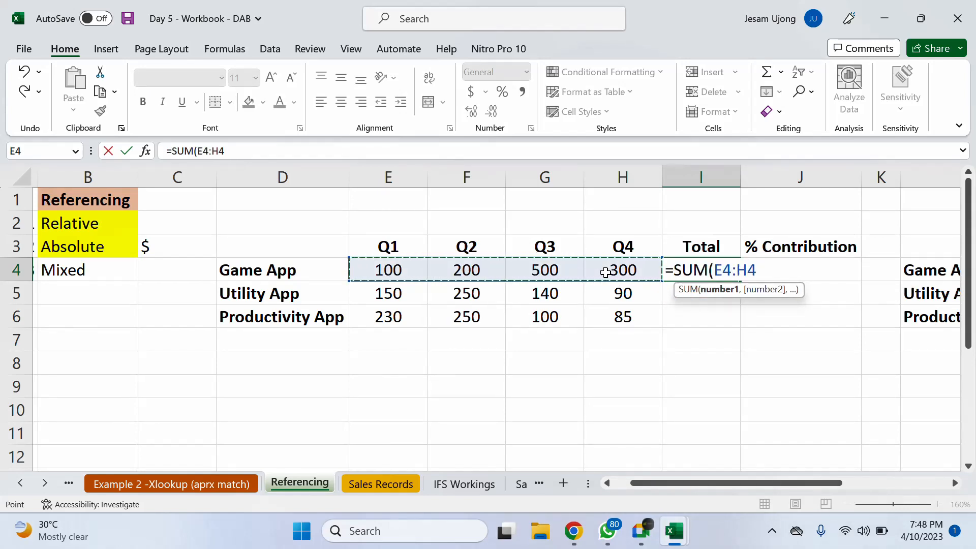
text())
key(Return)
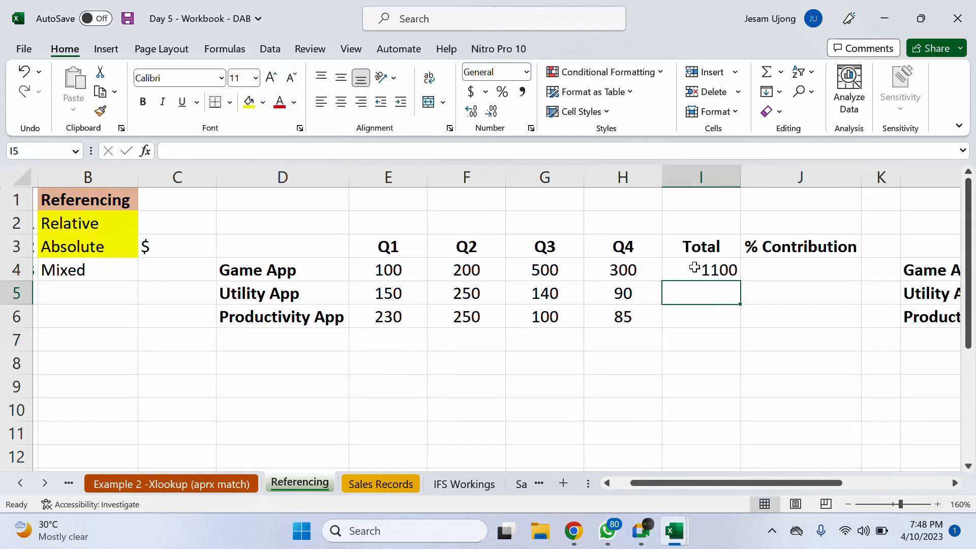
click(695, 268)
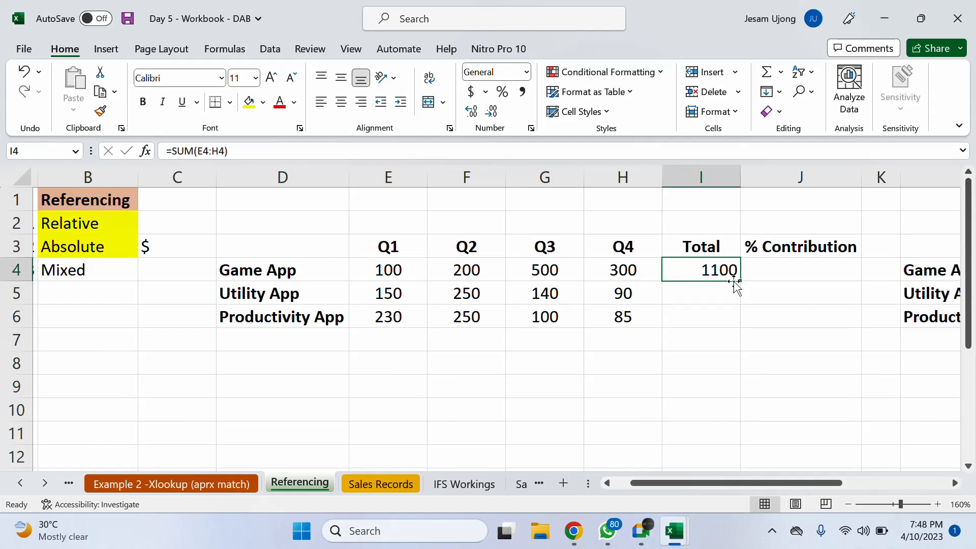
drag(741, 280, 740, 323)
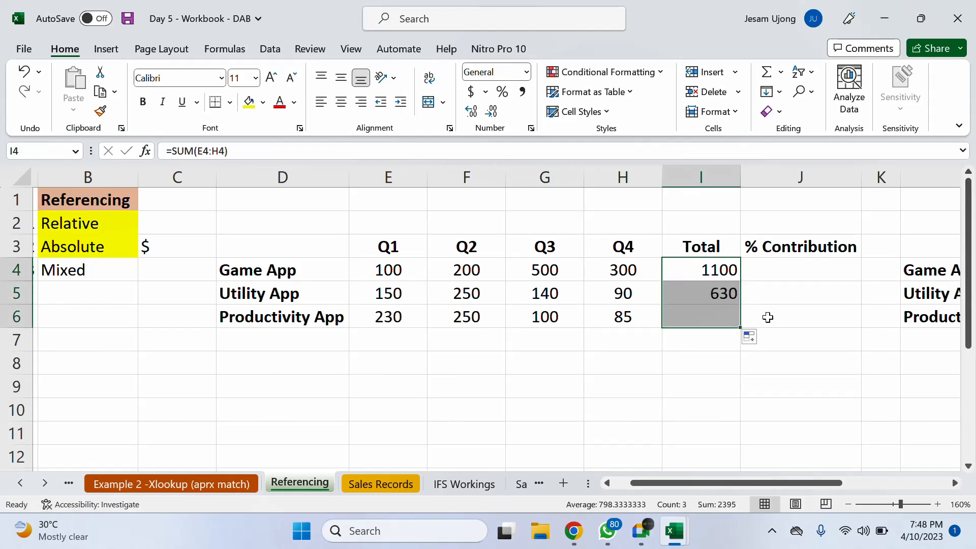
Inspect the cell ranges used by the SUM formulas in I4:I6 to see how relative references adjust per row.
click(716, 291)
double_click(717, 291)
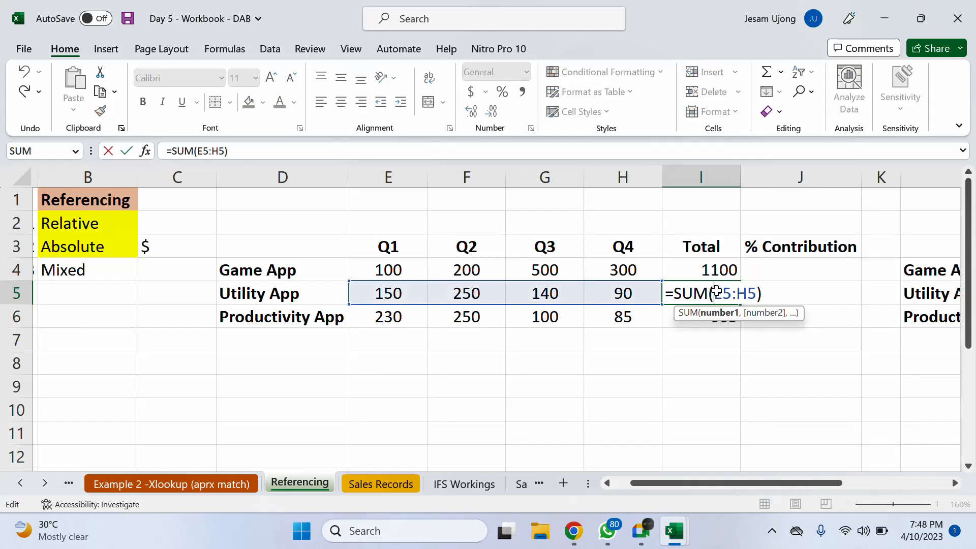
key(Escape)
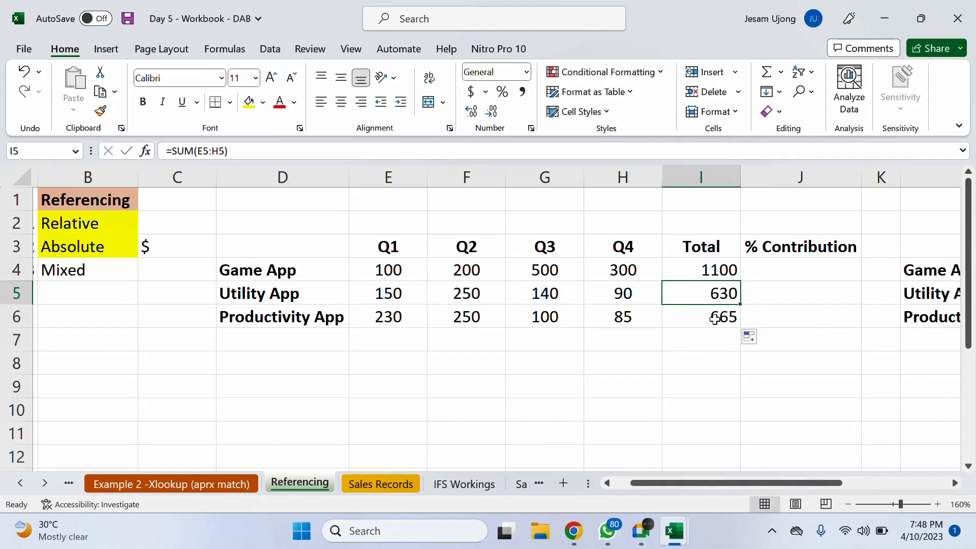
click(709, 322)
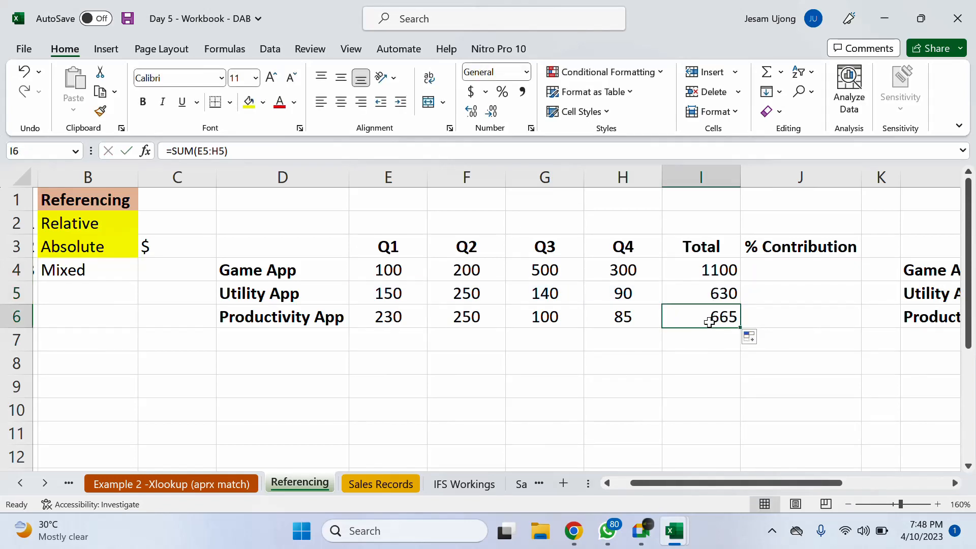
double_click(709, 322)
key(Escape)
click(709, 300)
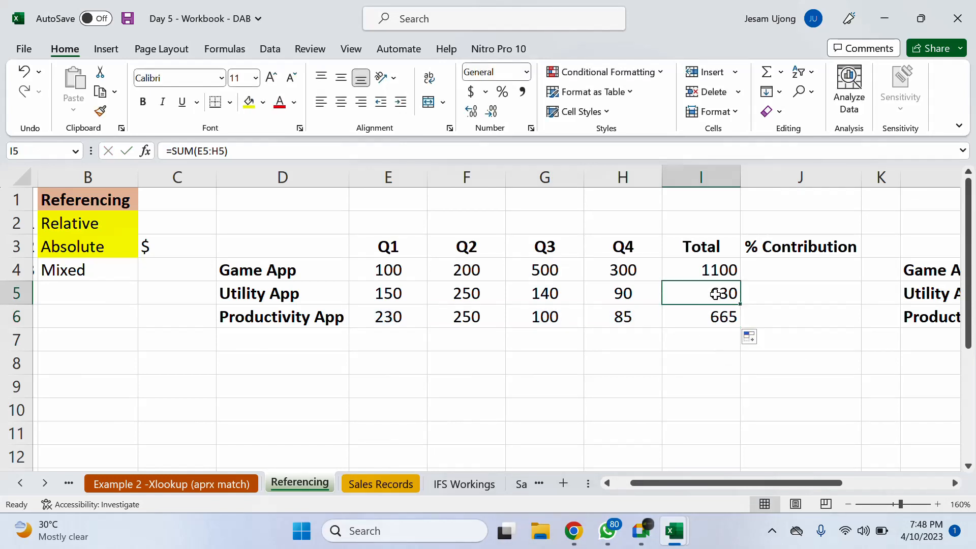
double_click(709, 300)
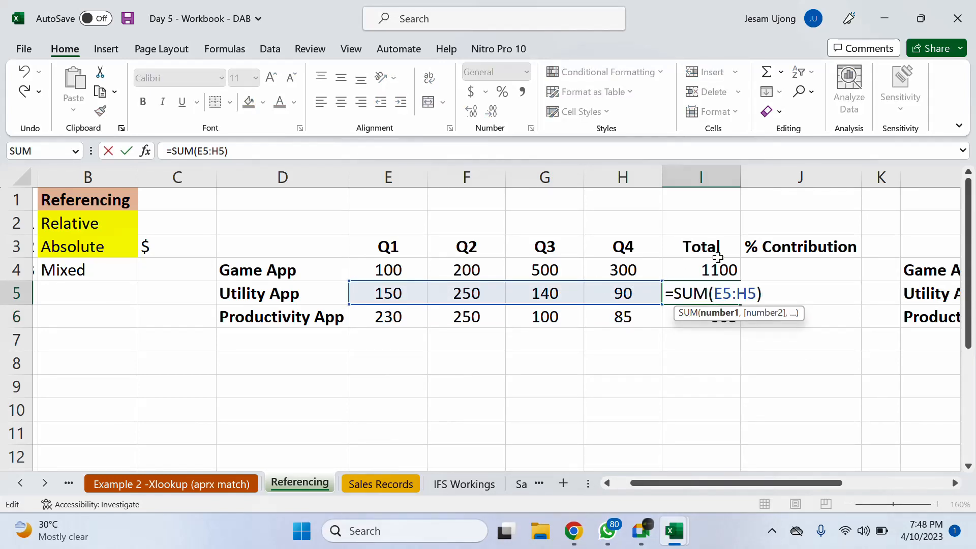
key(Escape)
click(710, 270)
double_click(710, 270)
key(Escape)
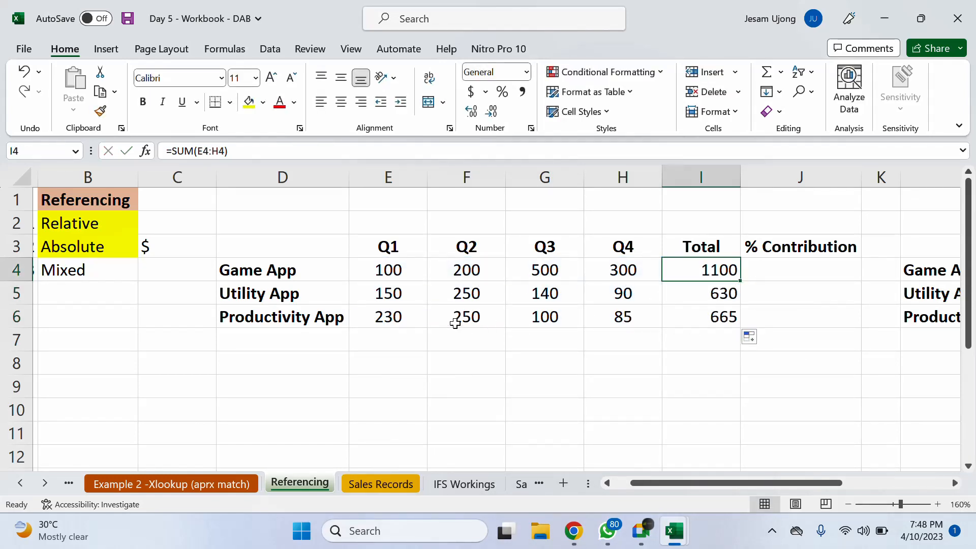
click(709, 318)
double_click(709, 318)
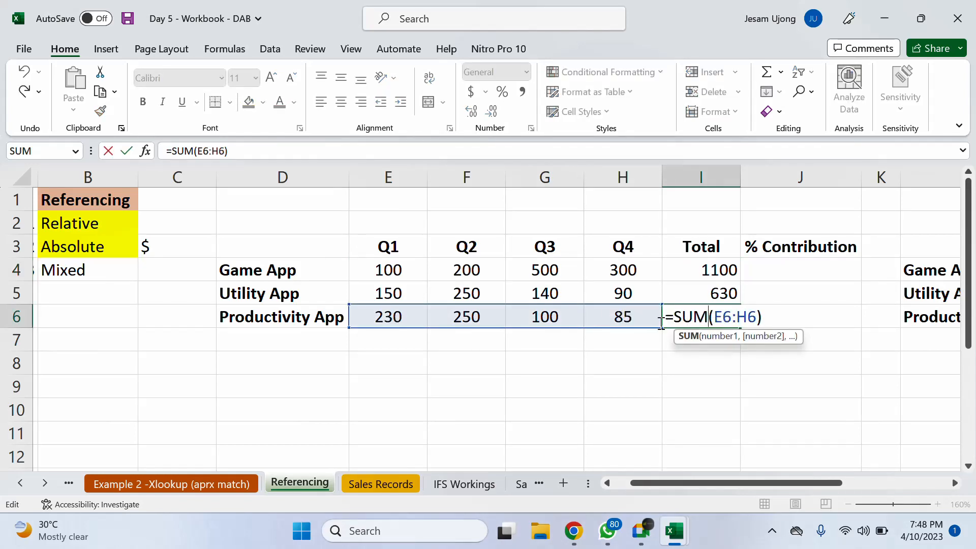
key(Escape)
Compare the row ranges used by the SUM formulas in I4, I5 and I6 with their app labels.
click(251, 319)
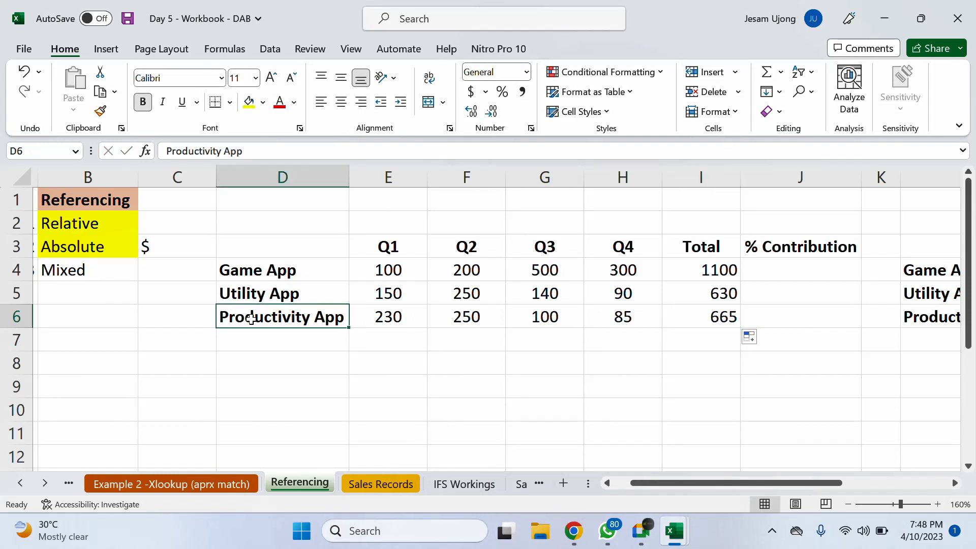
click(307, 284)
click(314, 261)
click(738, 273)
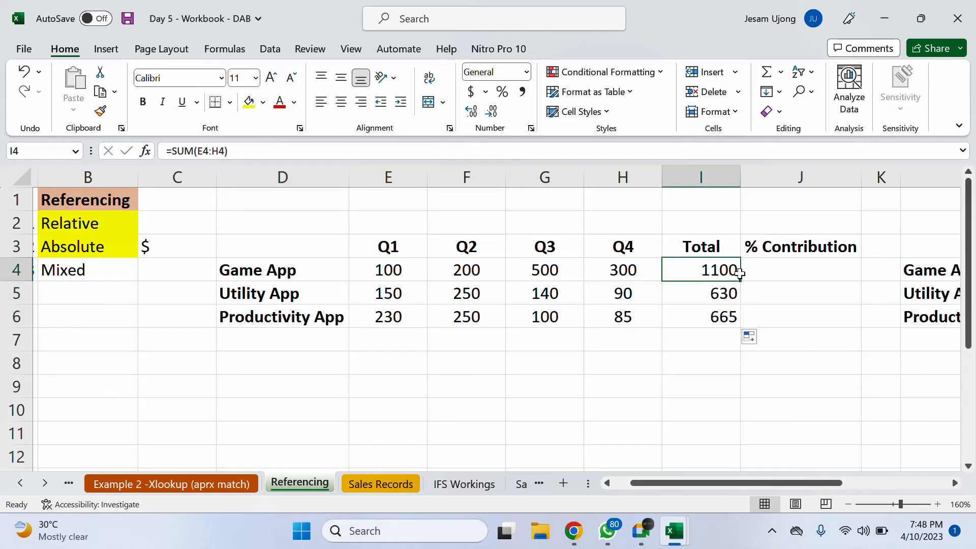
double_click(740, 273)
double_click(727, 273)
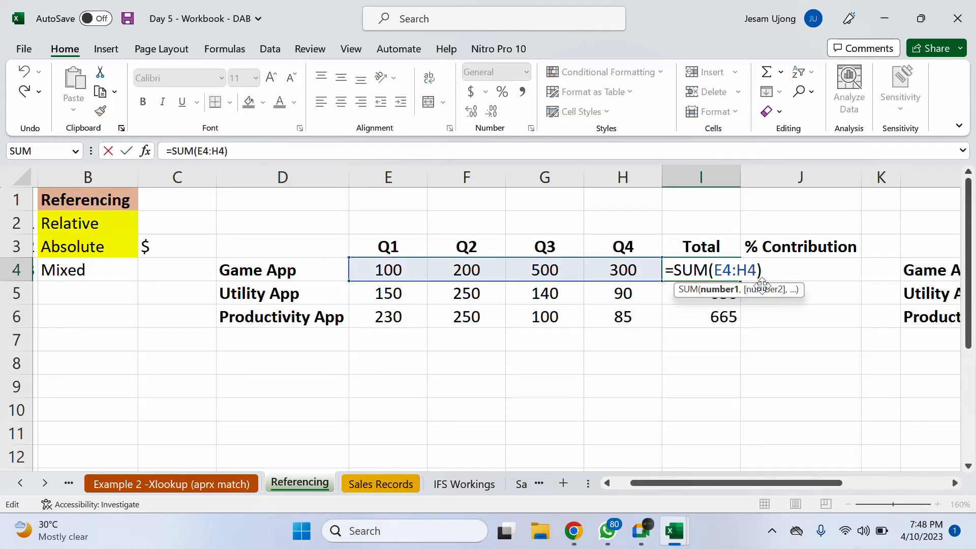
key(Escape)
double_click(732, 273)
key(Escape)
double_click(688, 300)
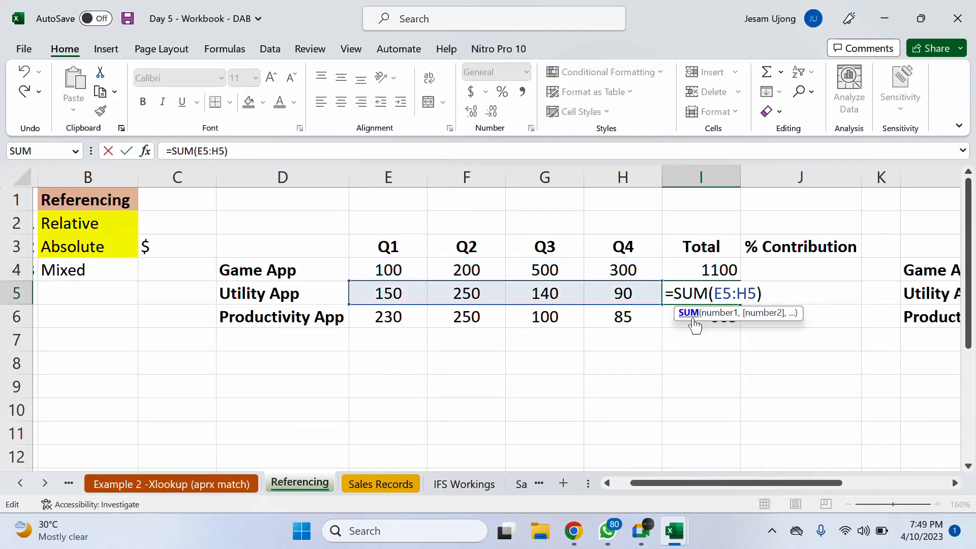
key(Escape)
double_click(676, 320)
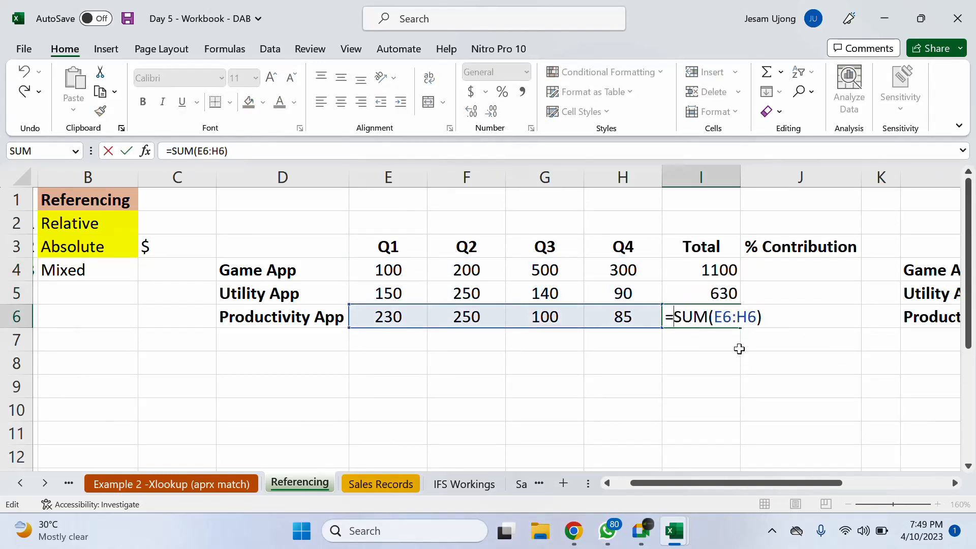
key(Escape)
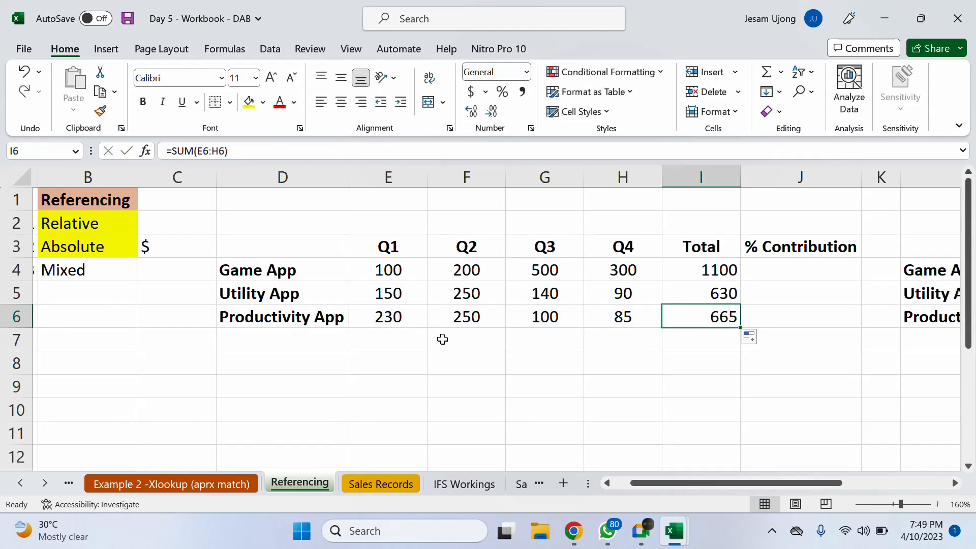
drag(359, 322, 605, 316)
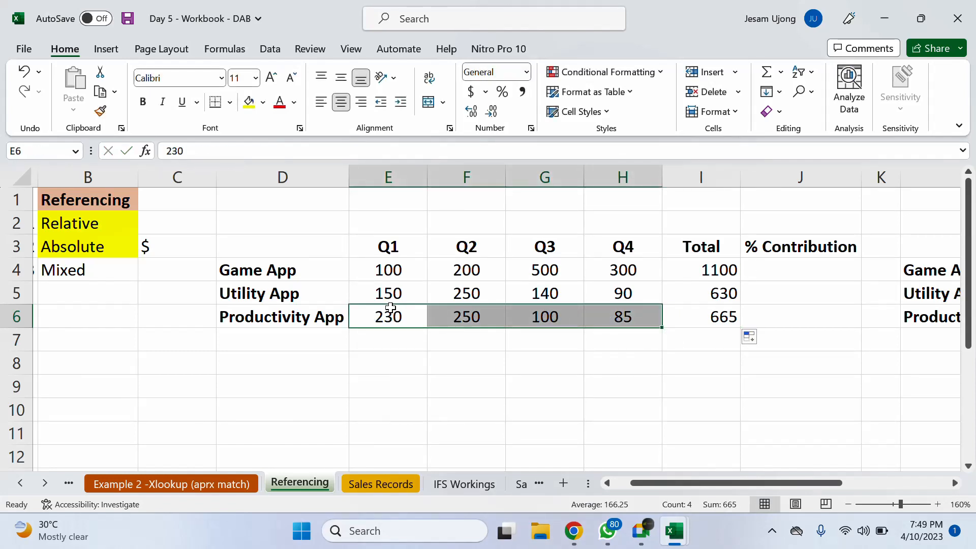
drag(388, 306, 557, 312)
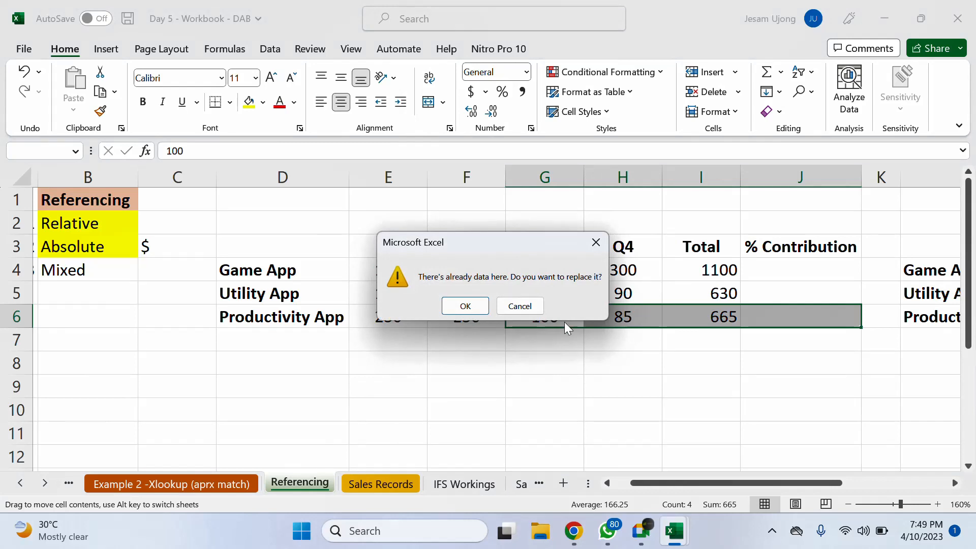
click(539, 307)
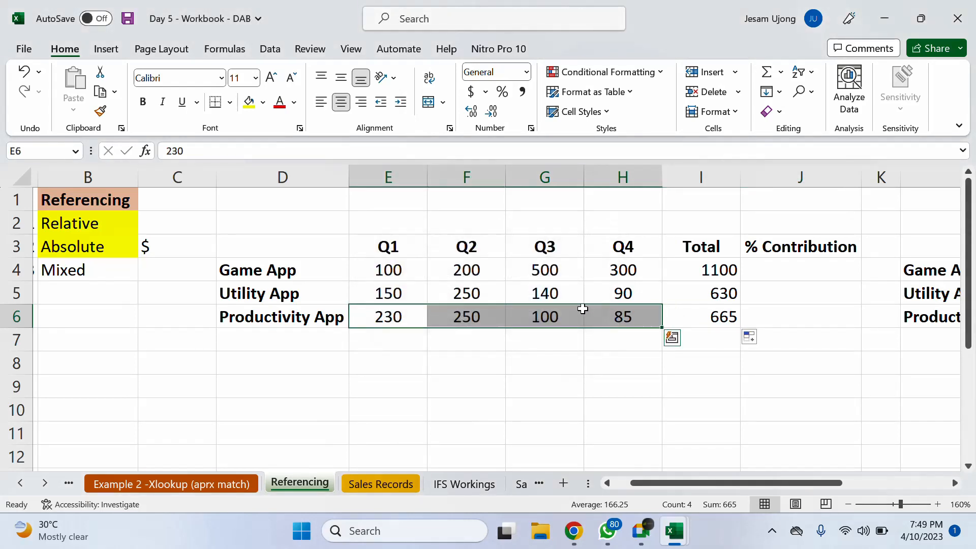
click(746, 277)
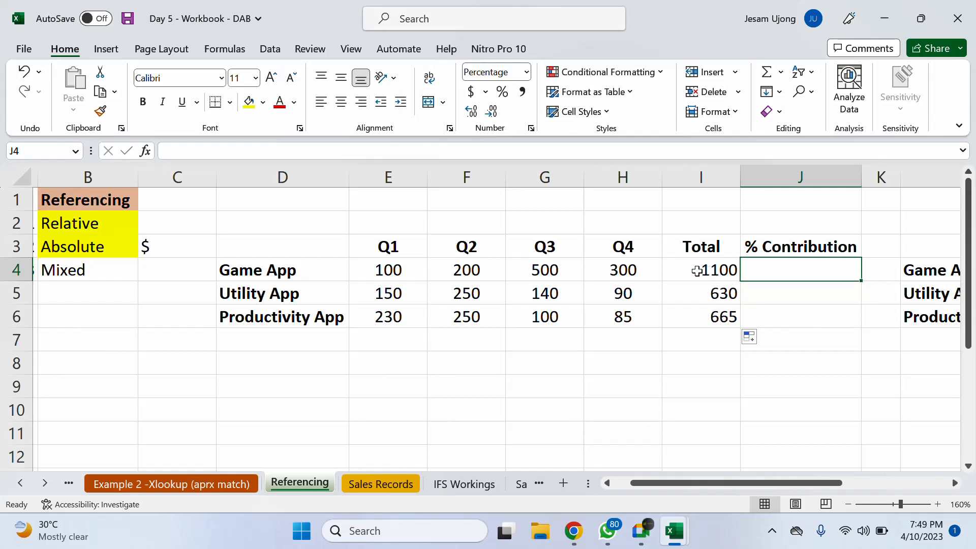
click(391, 252)
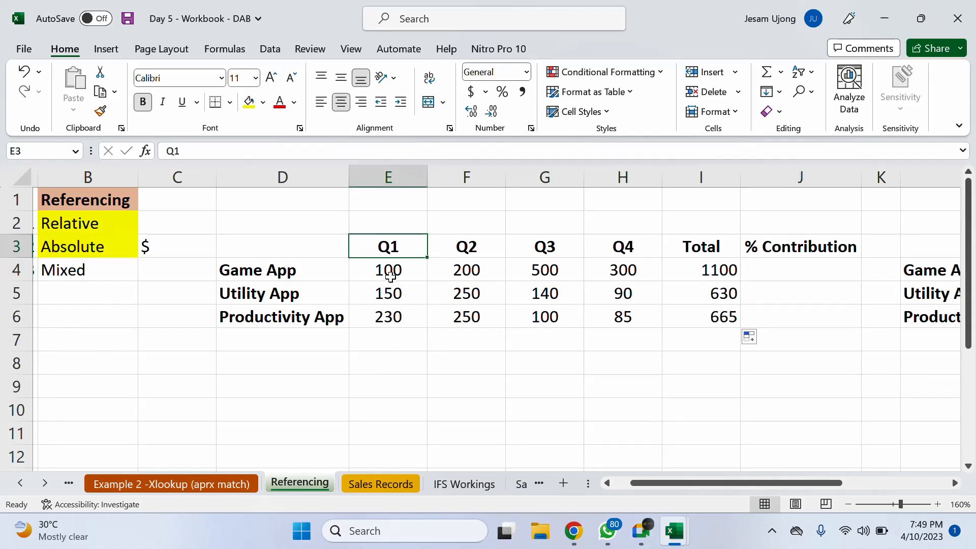
click(275, 279)
click(705, 270)
drag(728, 269, 739, 318)
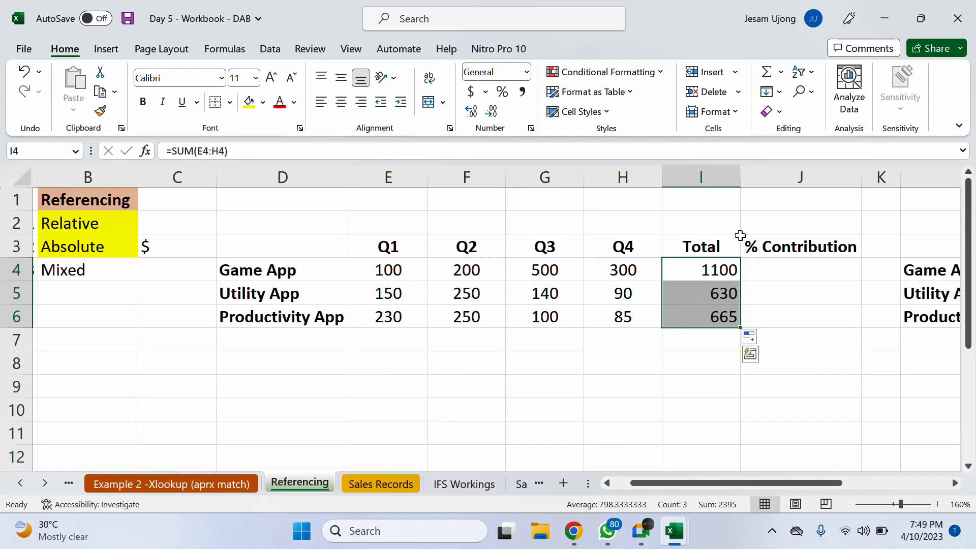
click(767, 81)
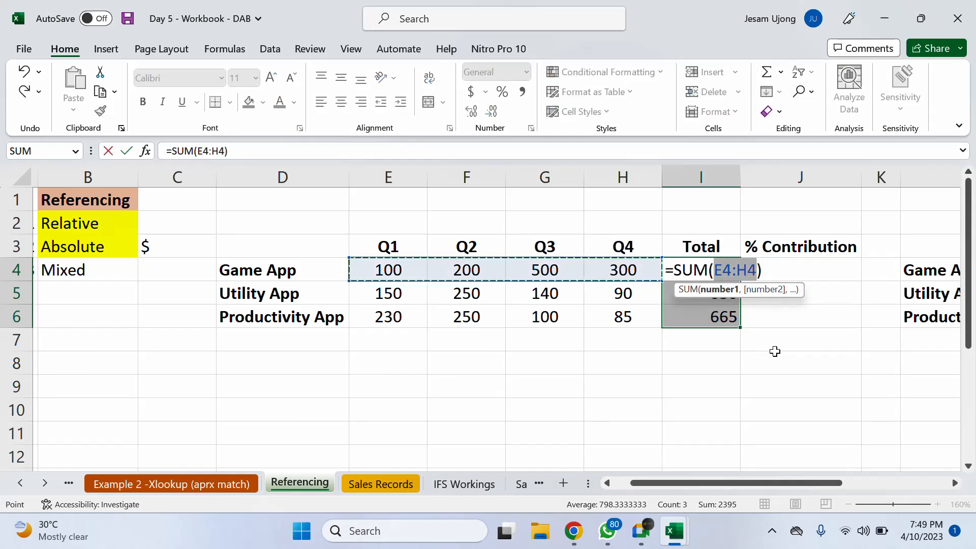
key(ctrl+Return)
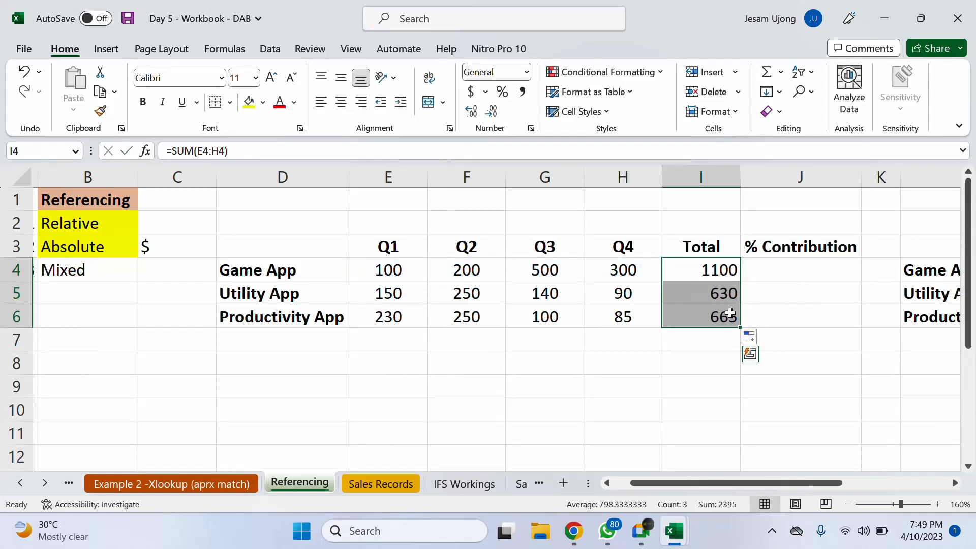
Add a grand total of the three apps' totals in I7 with =SUM(I4:I6).
click(730, 333)
text(=sum)
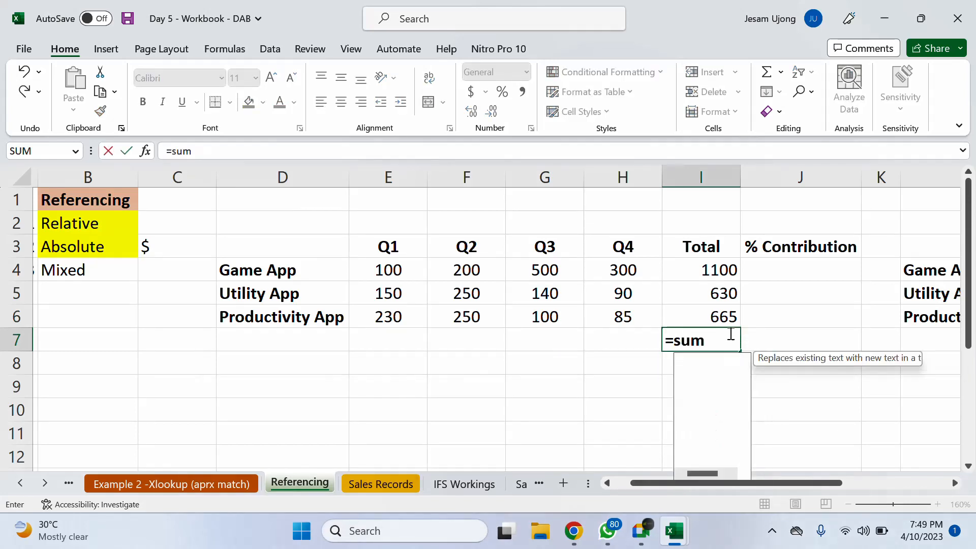
key(Tab)
drag(705, 272, 723, 316)
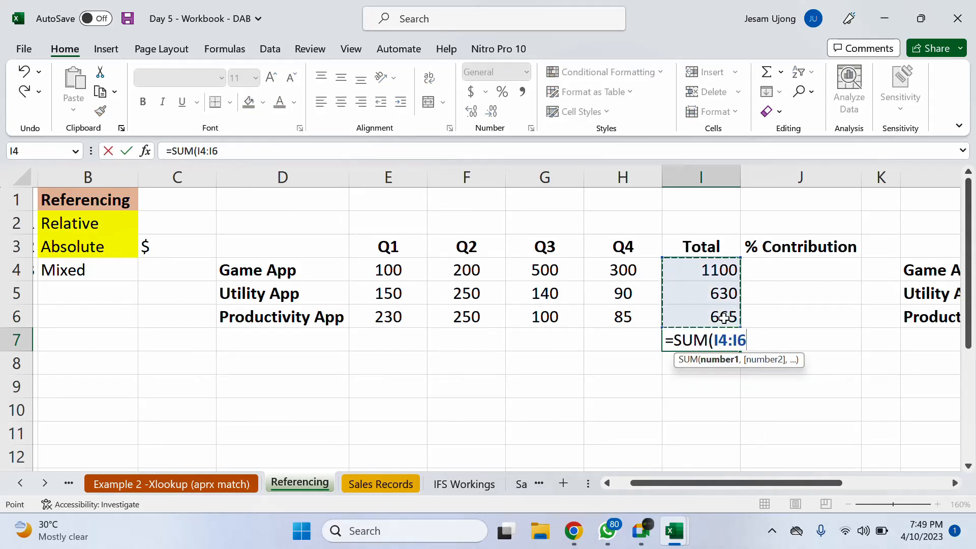
key(Return)
click(713, 341)
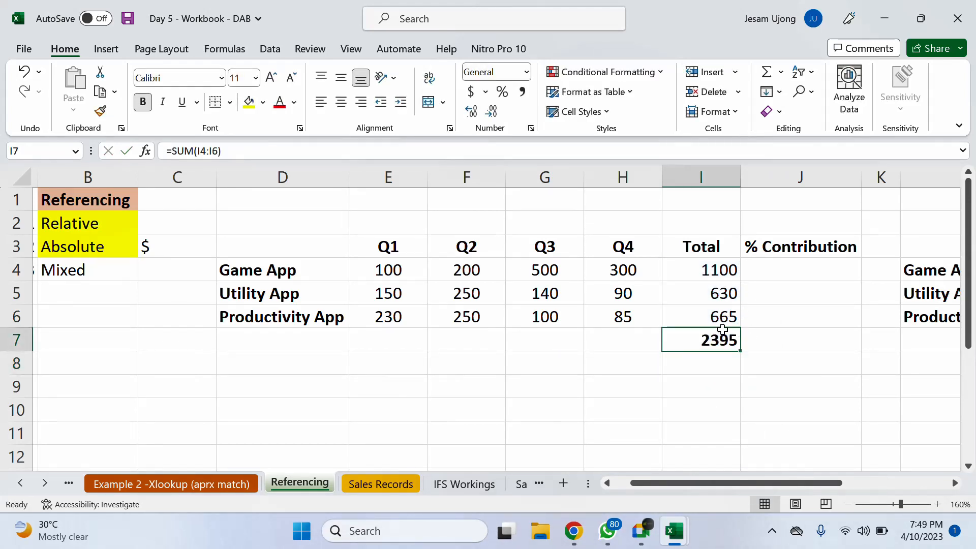
click(733, 270)
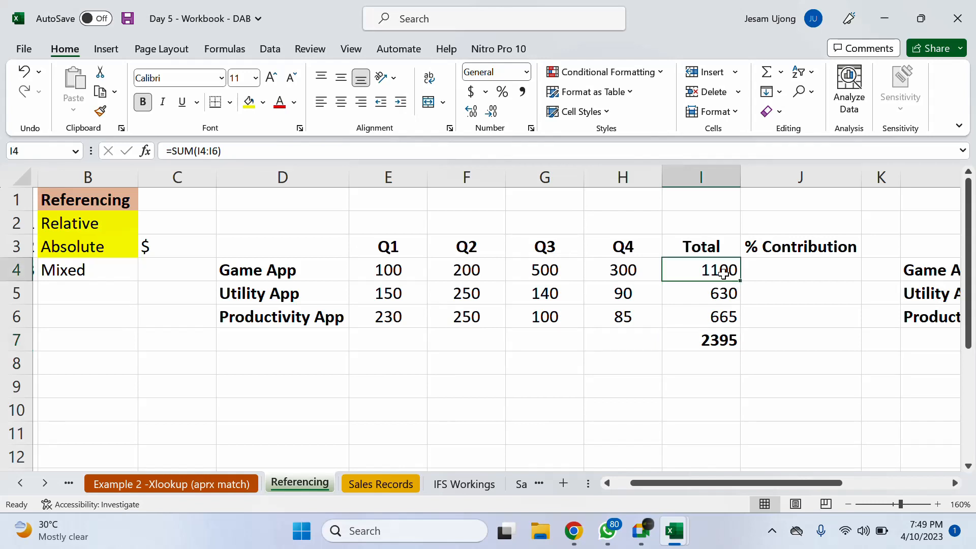
click(720, 294)
click(726, 319)
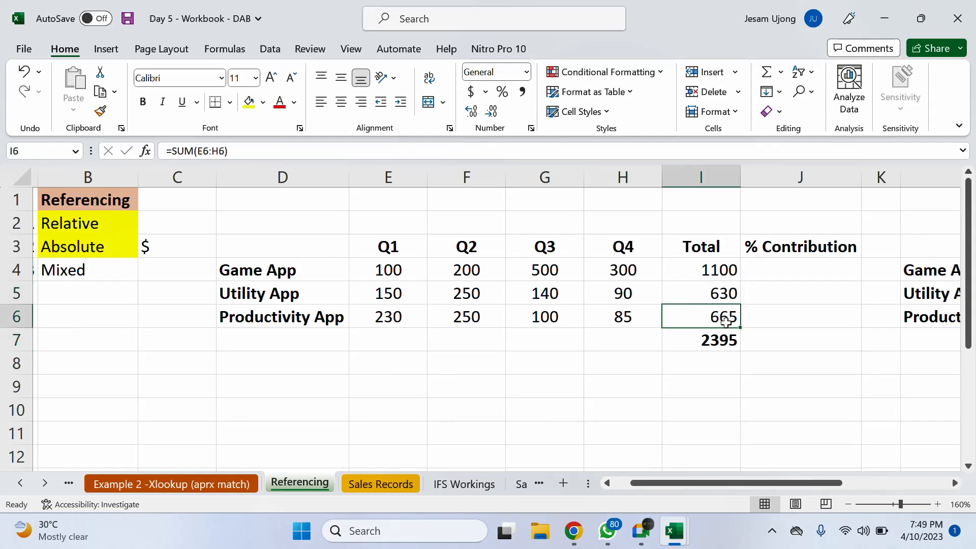
click(719, 340)
Calculate Game App's % Contribution in J4 by dividing its total by the grand total with =I4/I7.
click(755, 276)
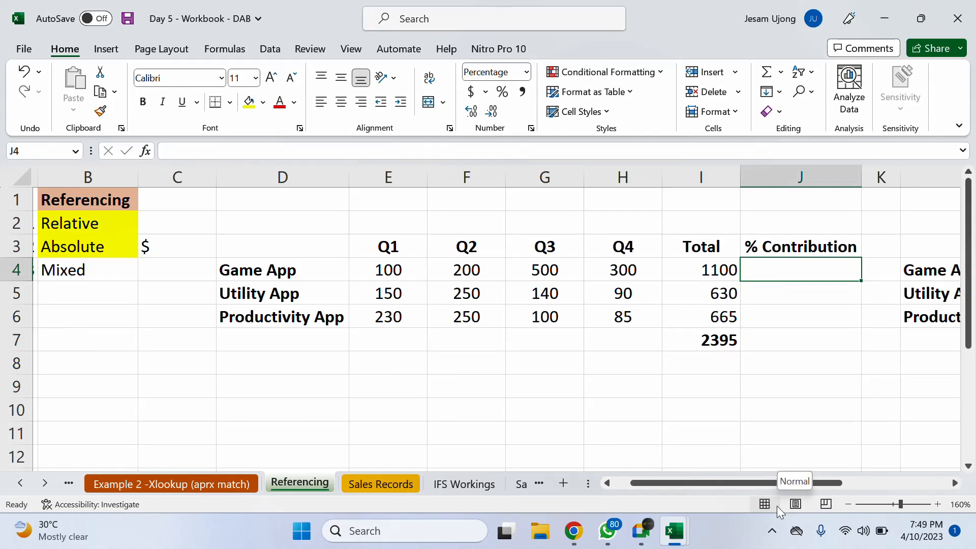
text(=)
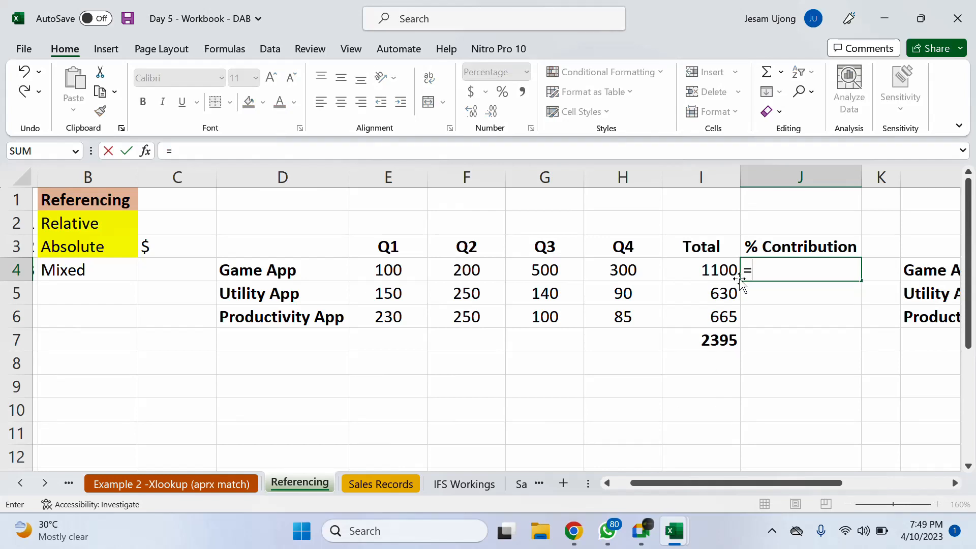
click(723, 270)
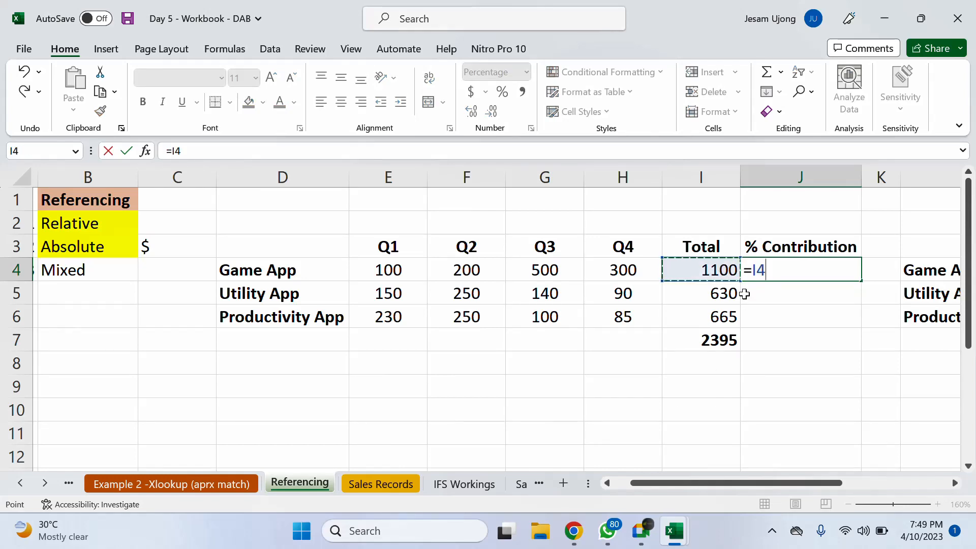
text(/)
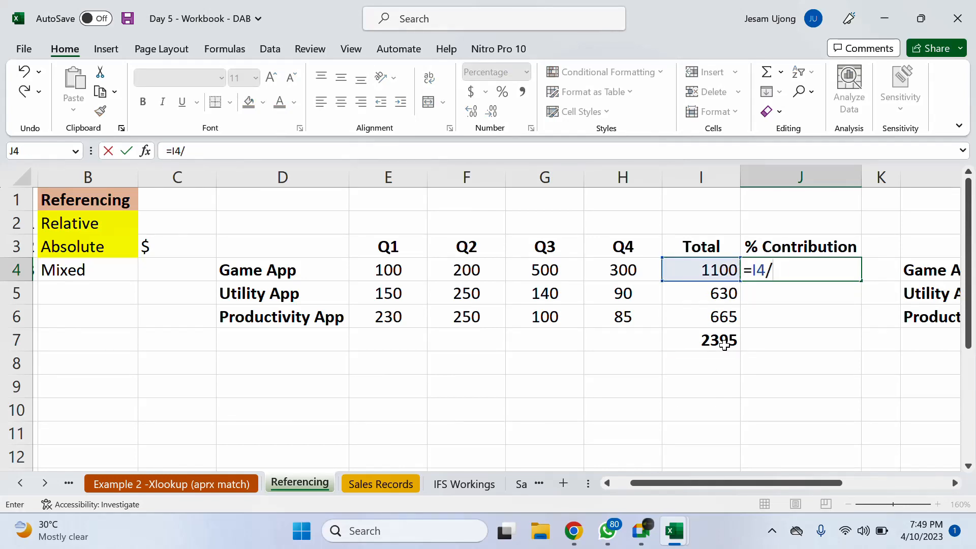
click(723, 344)
key(Return)
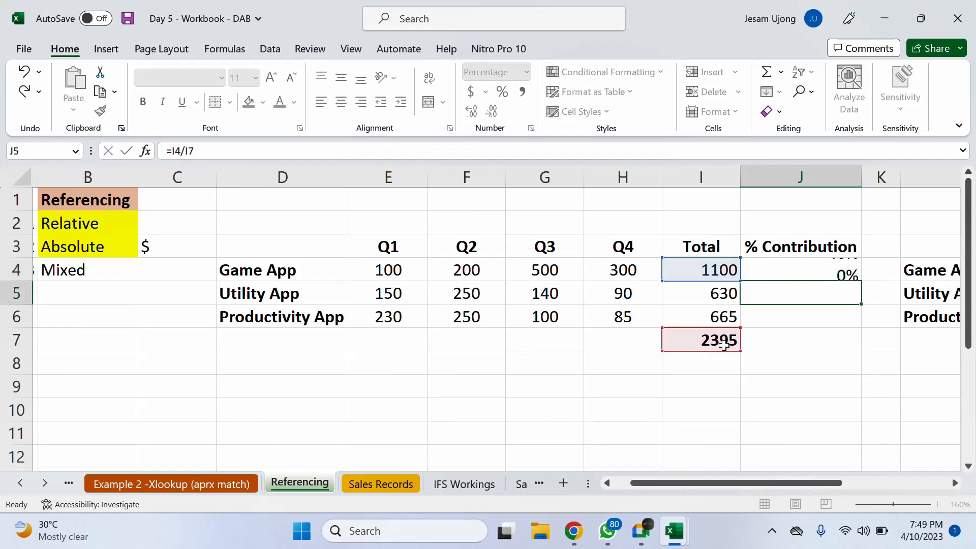
Fill the % Contribution formula from J4 down to J6 and check which cells J4 references.
click(819, 276)
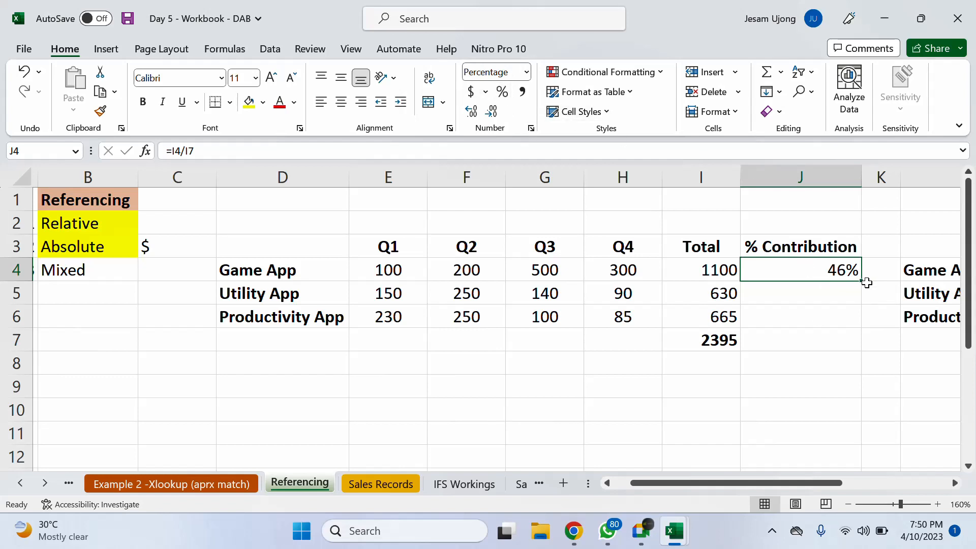
drag(862, 283, 862, 326)
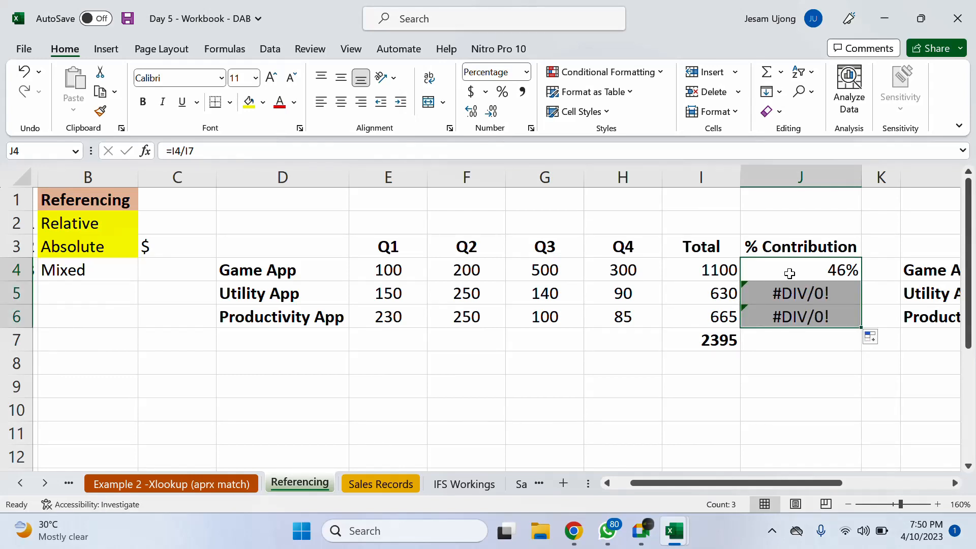
click(789, 274)
double_click(789, 273)
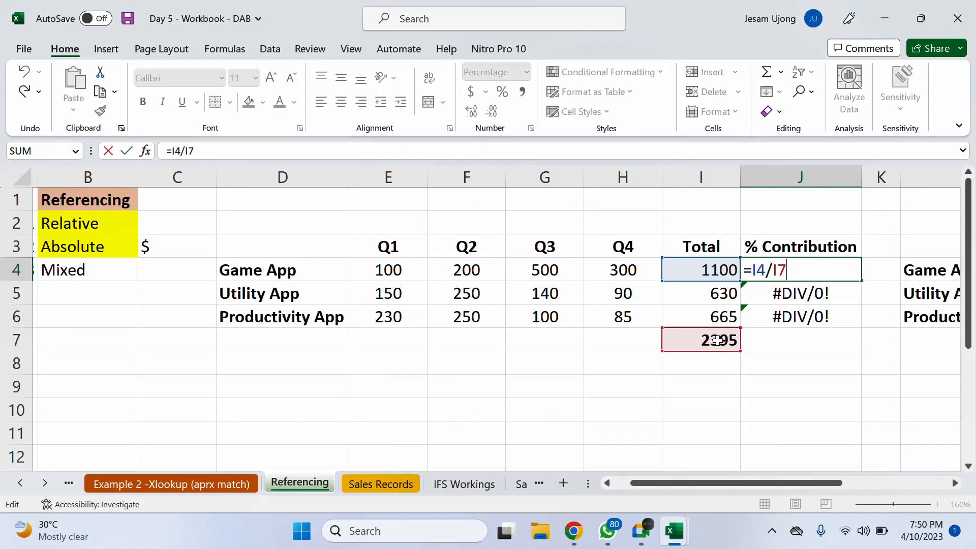
key(ctrl+Return)
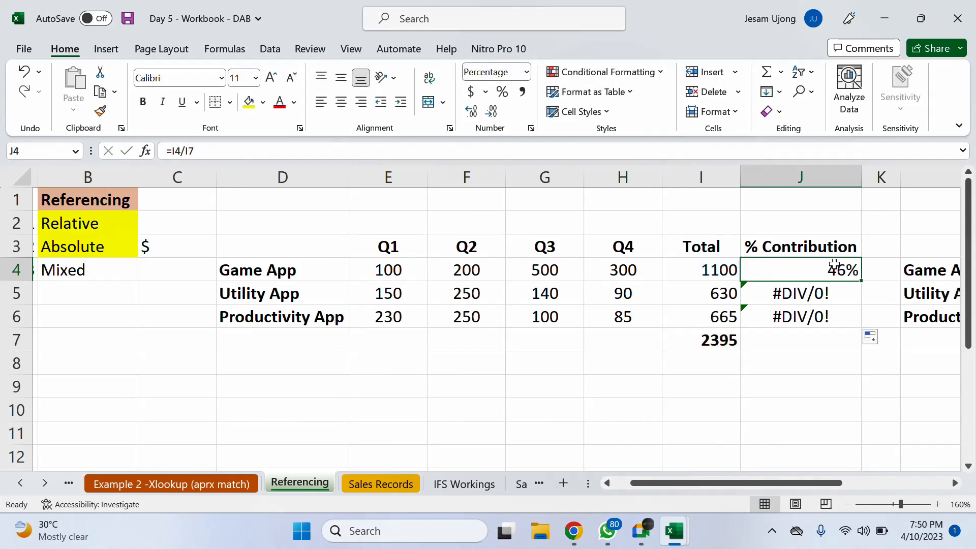
Inspect how the numerator and denominator references shift in the % Contribution formulas in J5 and J6.
click(282, 270)
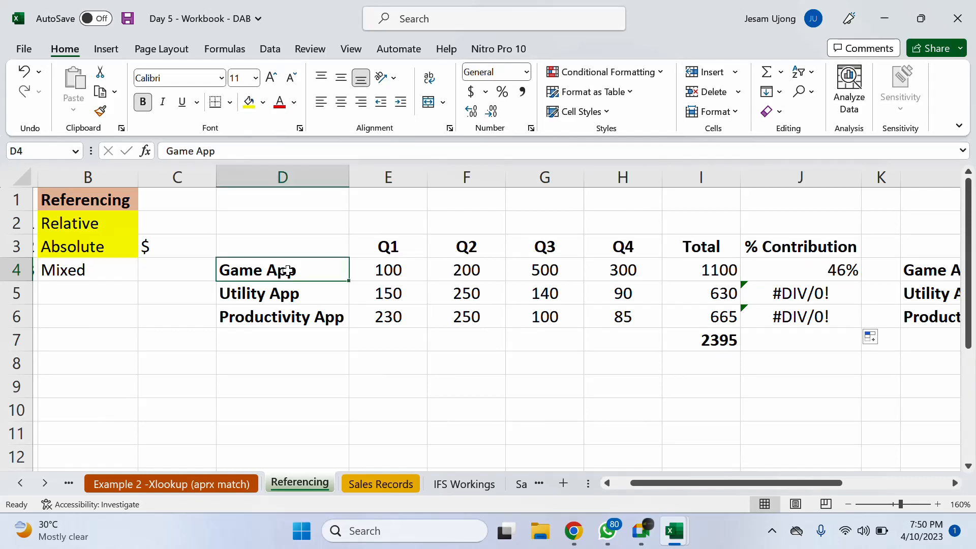
double_click(833, 291)
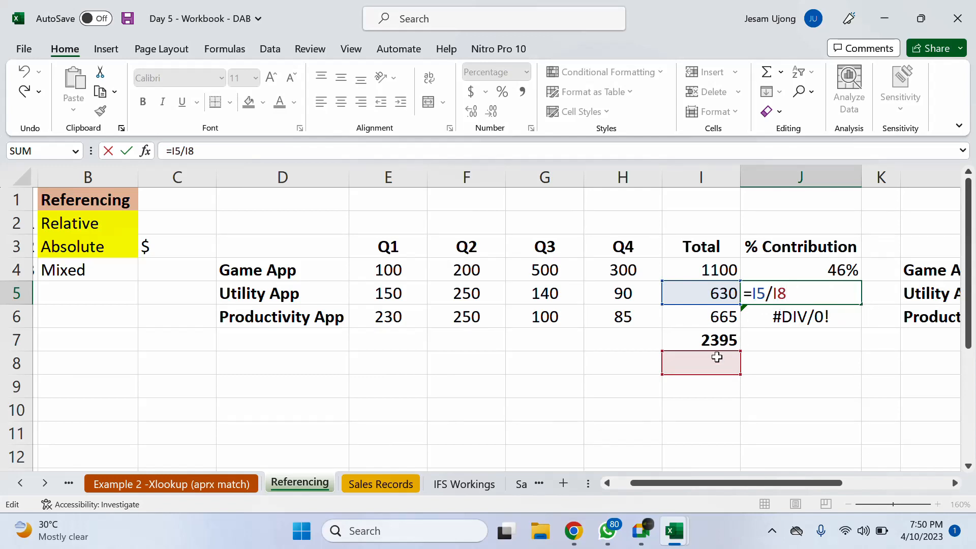
key(Return)
double_click(786, 326)
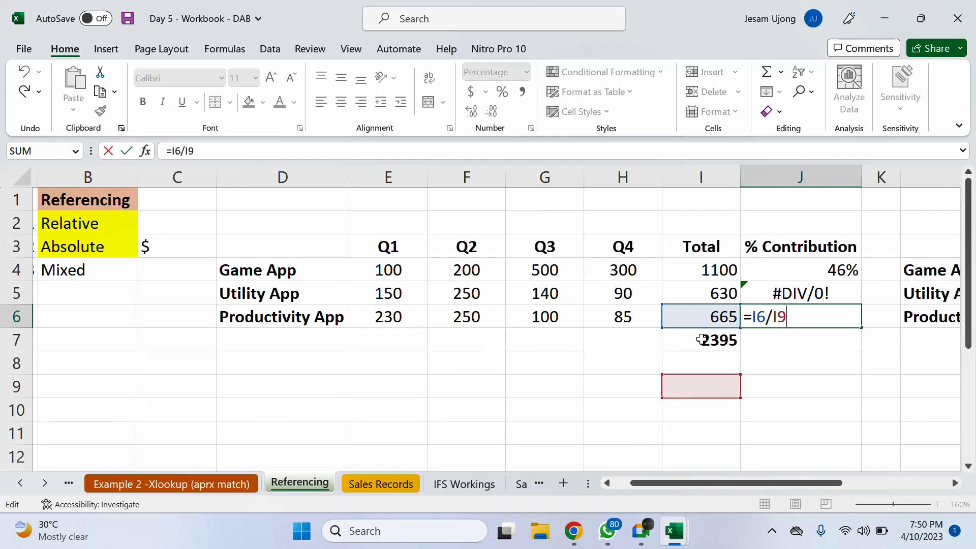
key(Return)
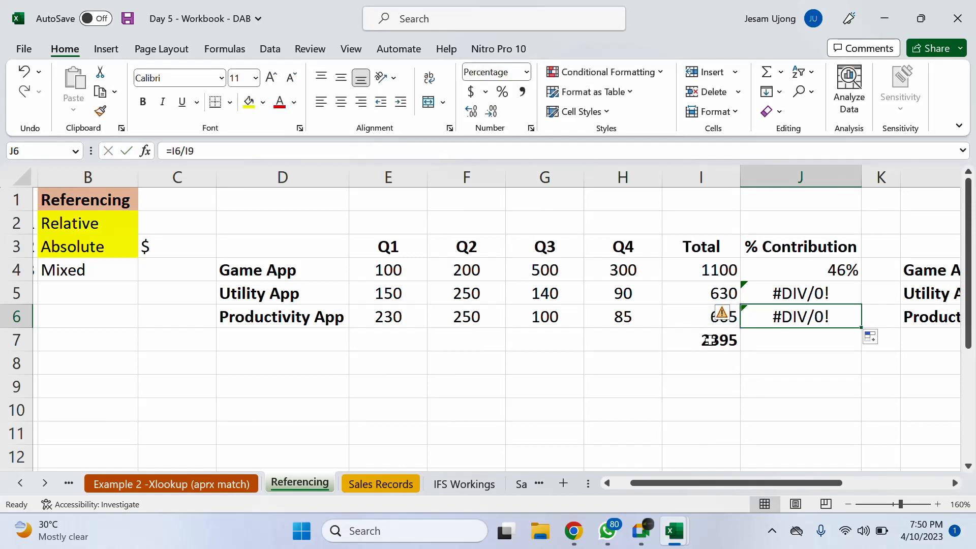
click(711, 339)
Clear the copied % Contribution formulas from J5:J6.
click(832, 270)
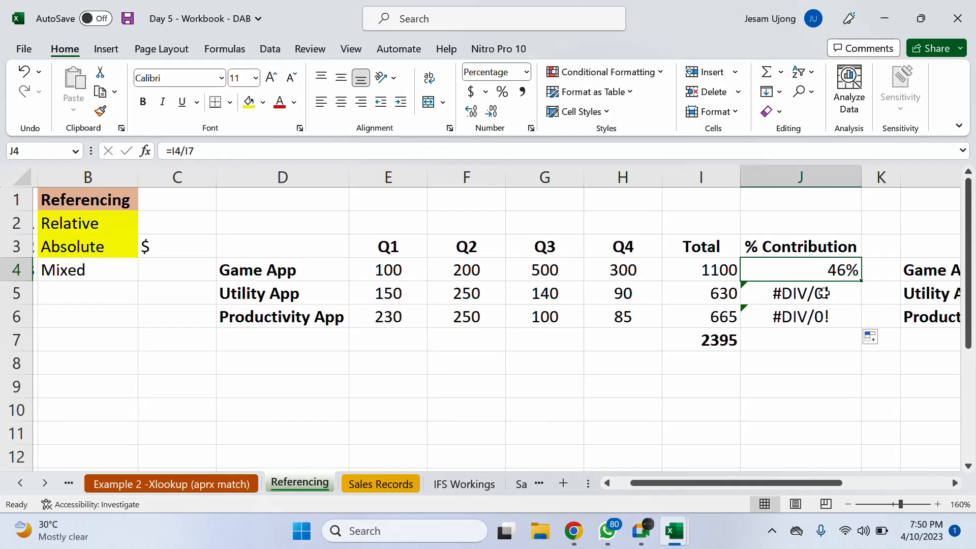
drag(826, 295, 831, 322)
key(Delete)
Make the grand total reference in J4 absolute as =I4/$I$7 and fill the % Contribution formula down to J6.
click(816, 272)
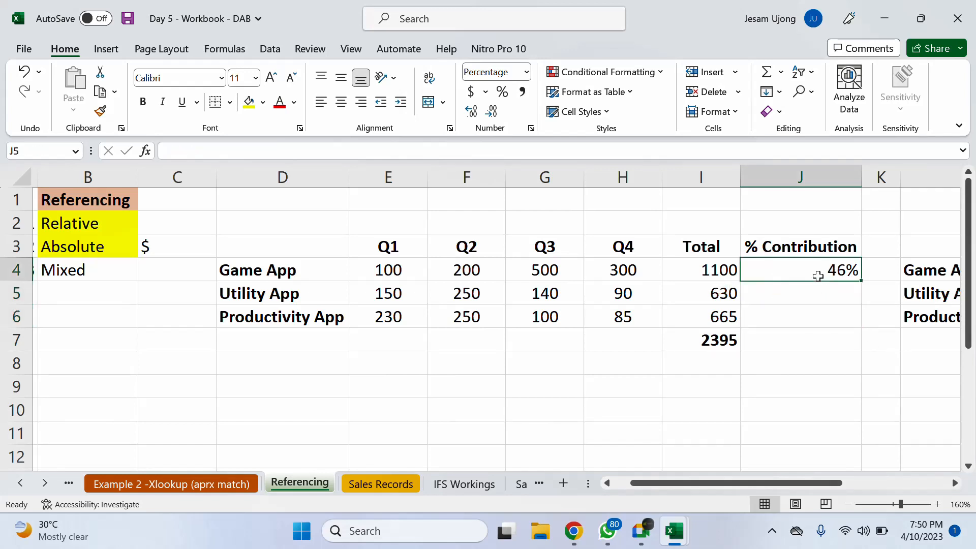
double_click(833, 271)
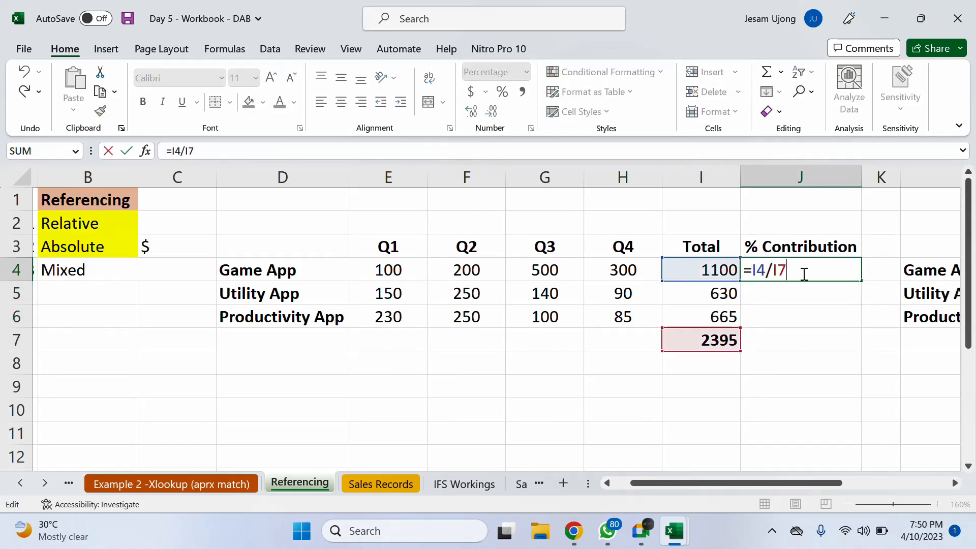
click(773, 271)
text($I)
text($)
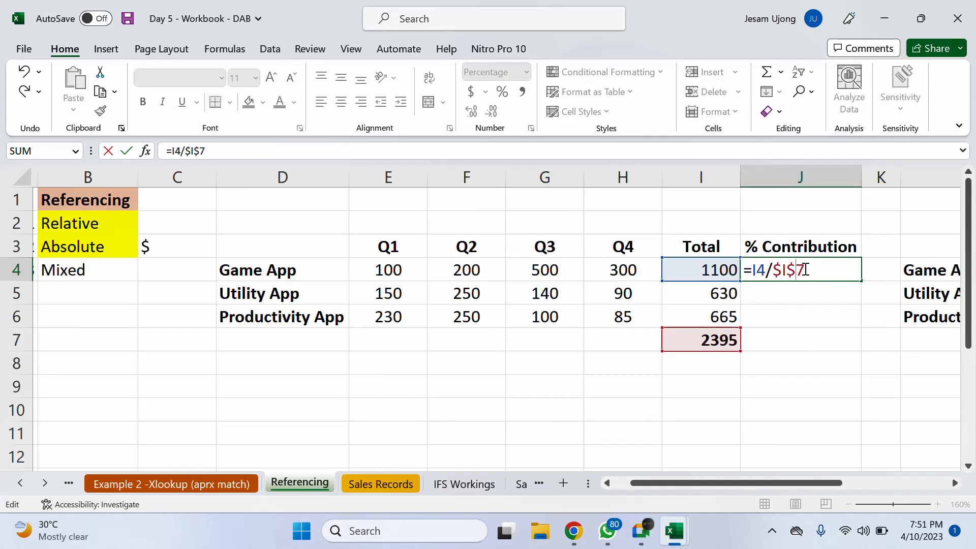
key(Return)
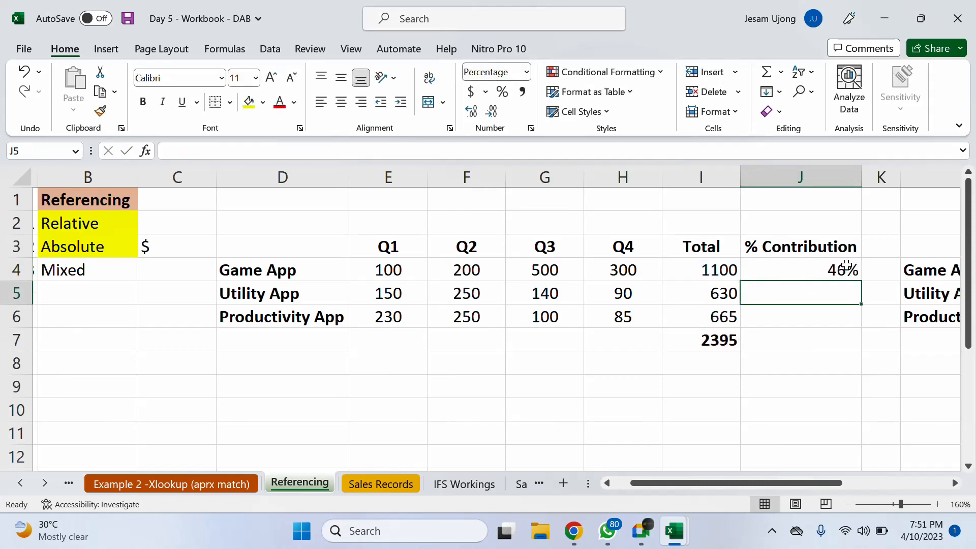
click(843, 268)
drag(862, 277, 865, 330)
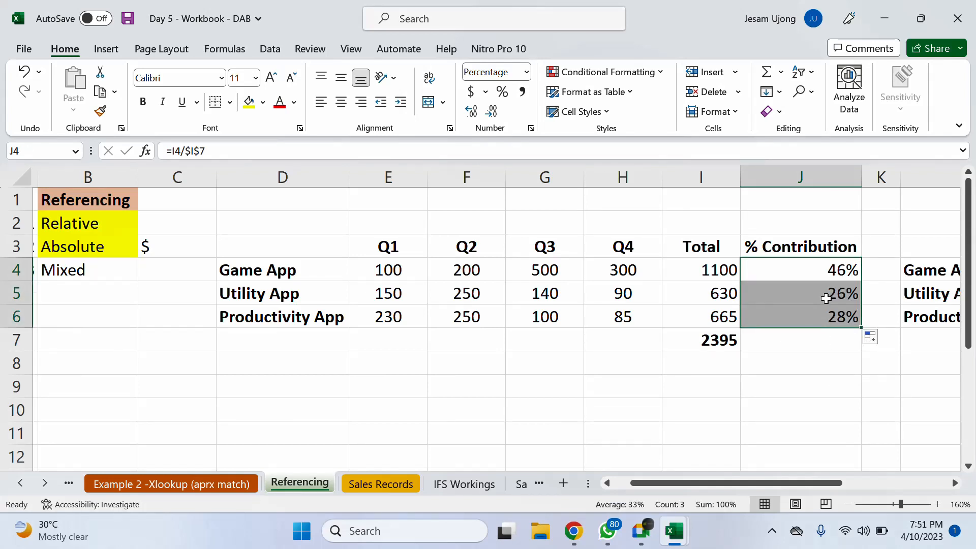
Inspect the refilled % Contribution formulas in J5 and J6, comparing their numerators and the locked grand total reference to I7.
click(827, 294)
double_click(821, 291)
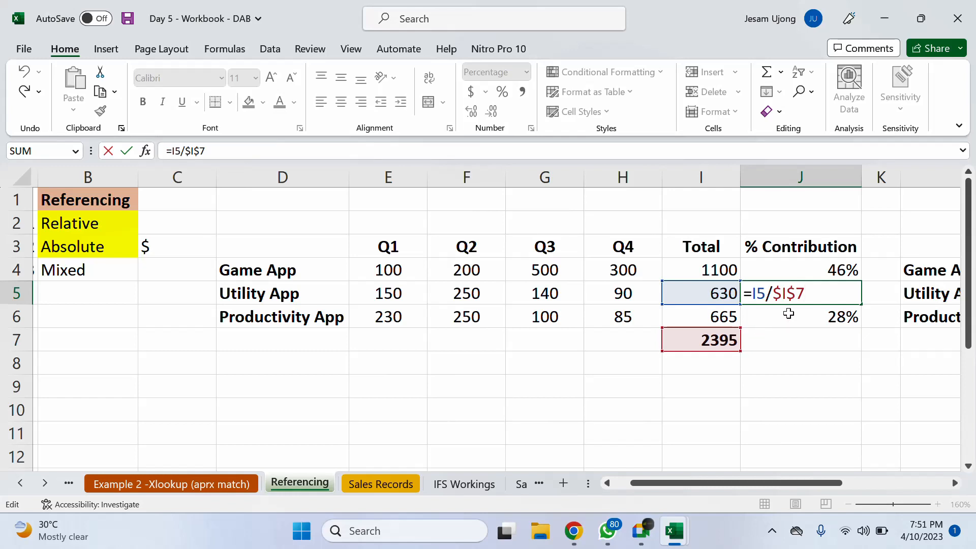
double_click(789, 313)
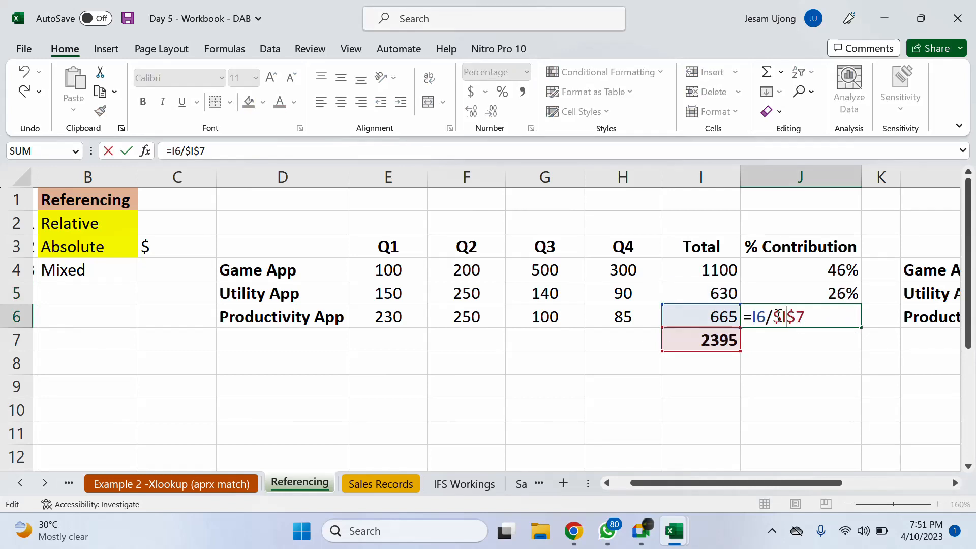
drag(777, 316, 808, 317)
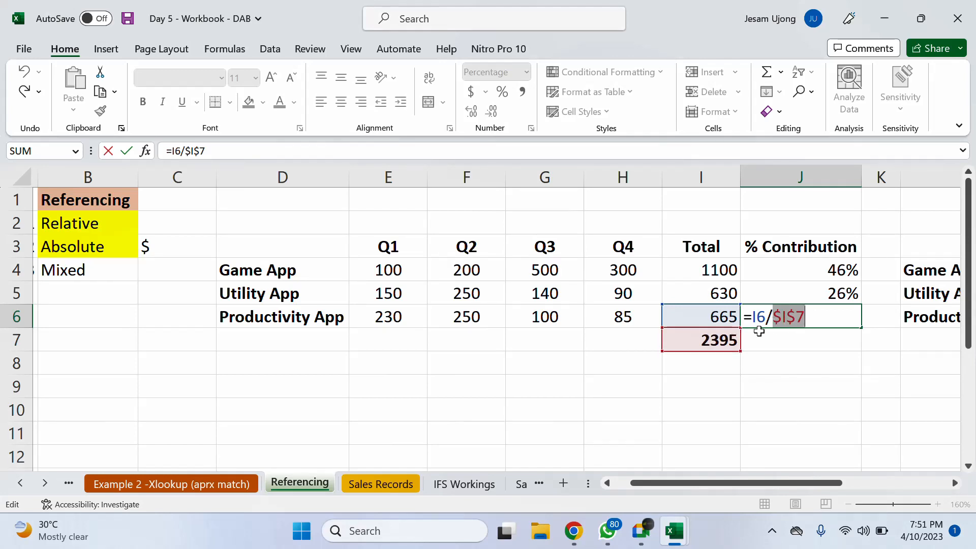
key(ctrl+Return)
double_click(852, 316)
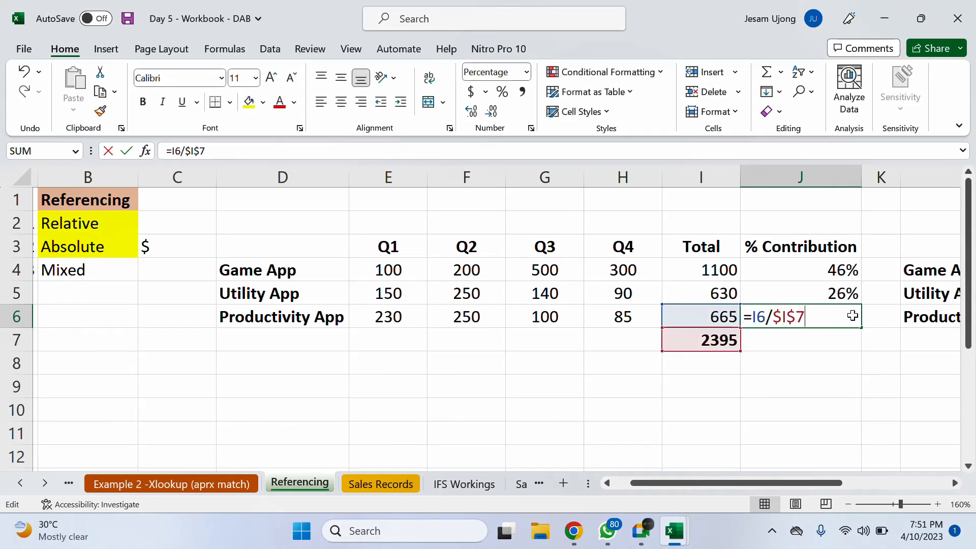
key(Escape)
click(726, 363)
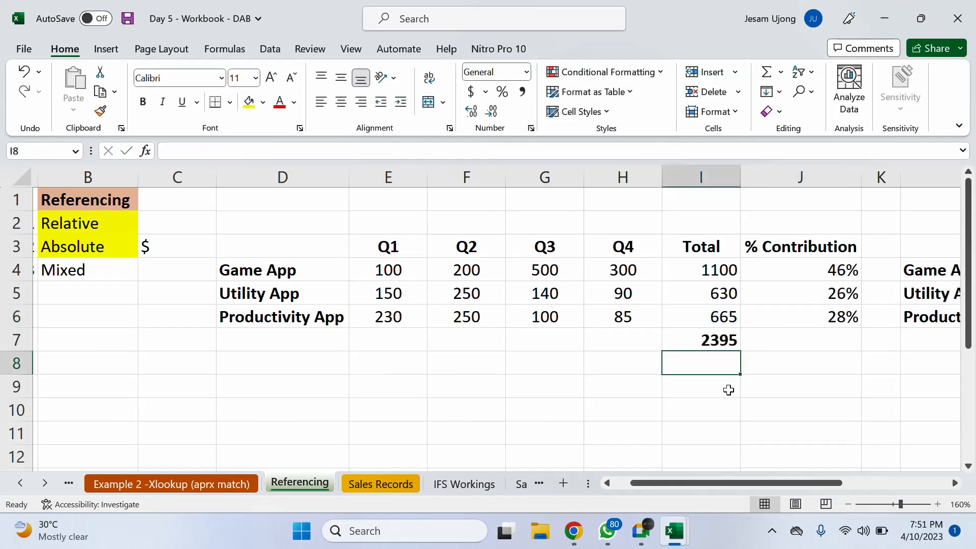
click(727, 389)
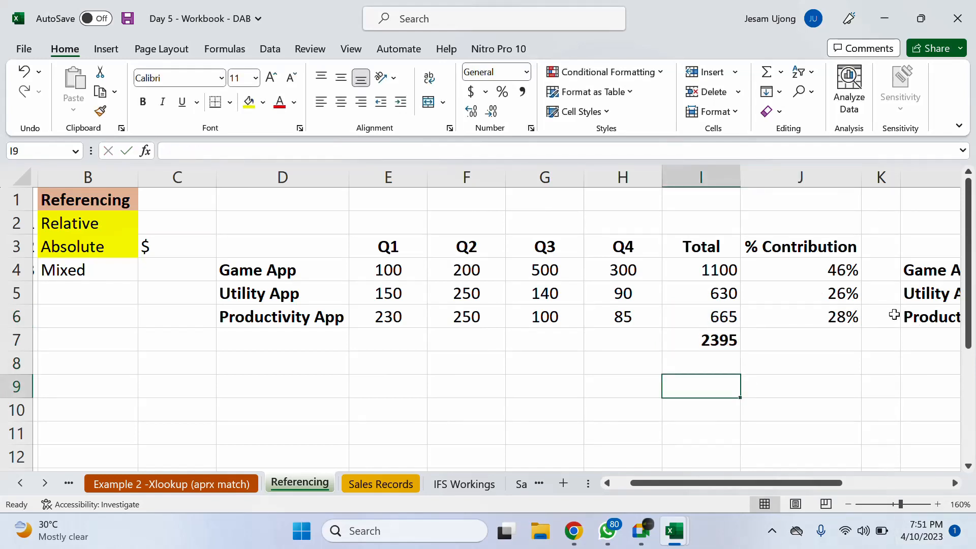
click(788, 295)
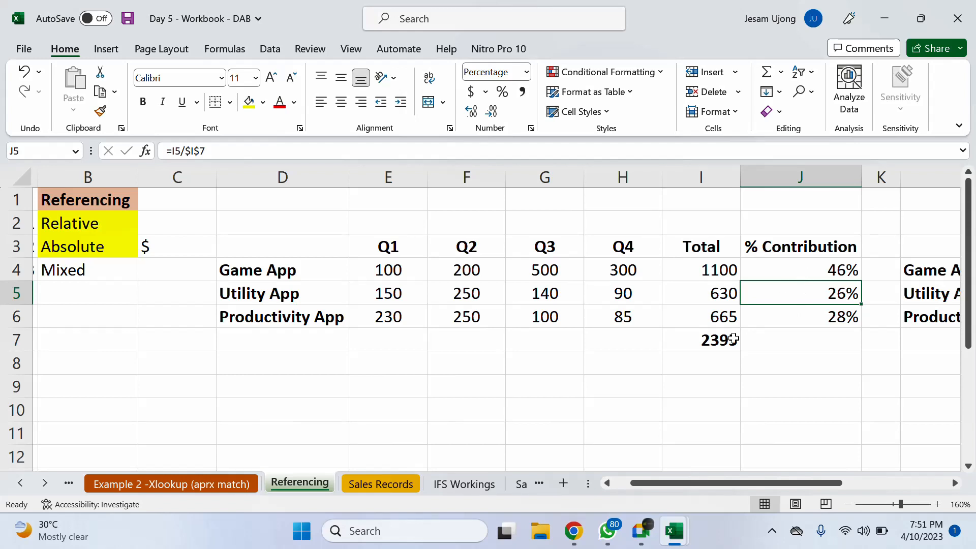
click(718, 340)
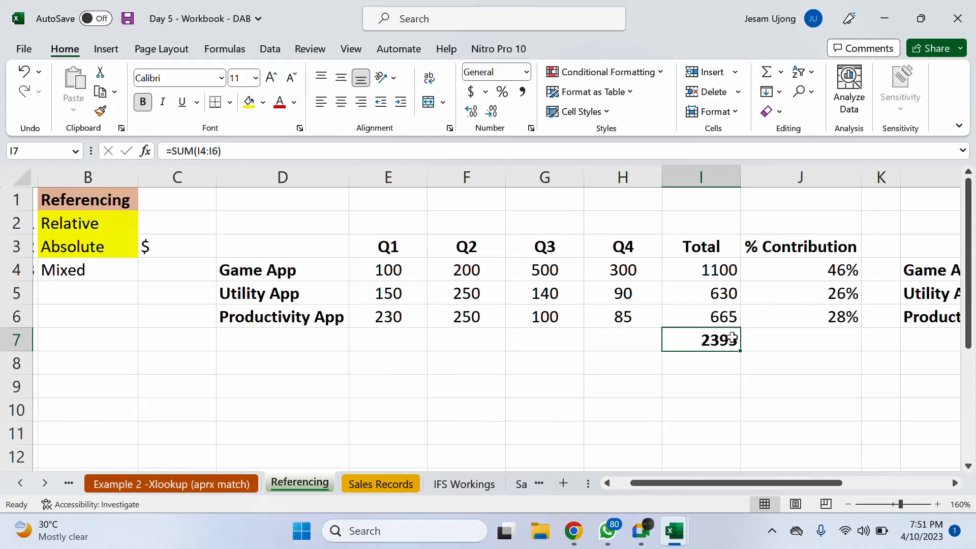
click(763, 358)
Examine the empty quarterly table beside the first one and review the absolute reference in Productivity App's % Contribution formula.
drag(722, 482, 850, 481)
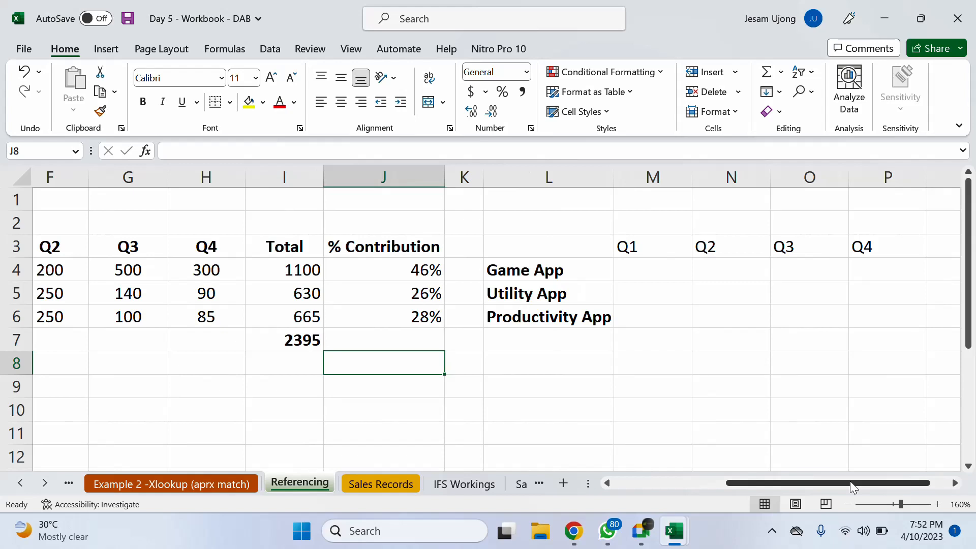
click(640, 272)
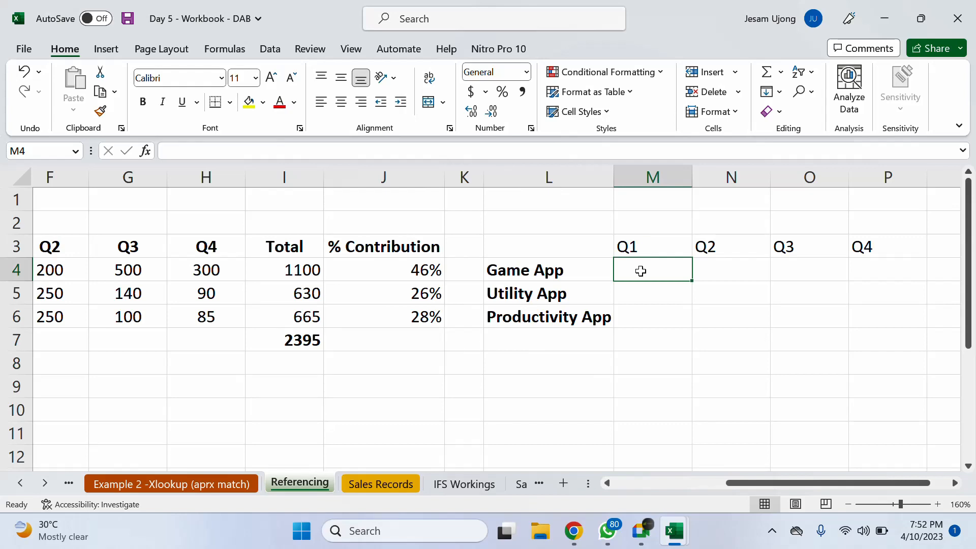
double_click(400, 318)
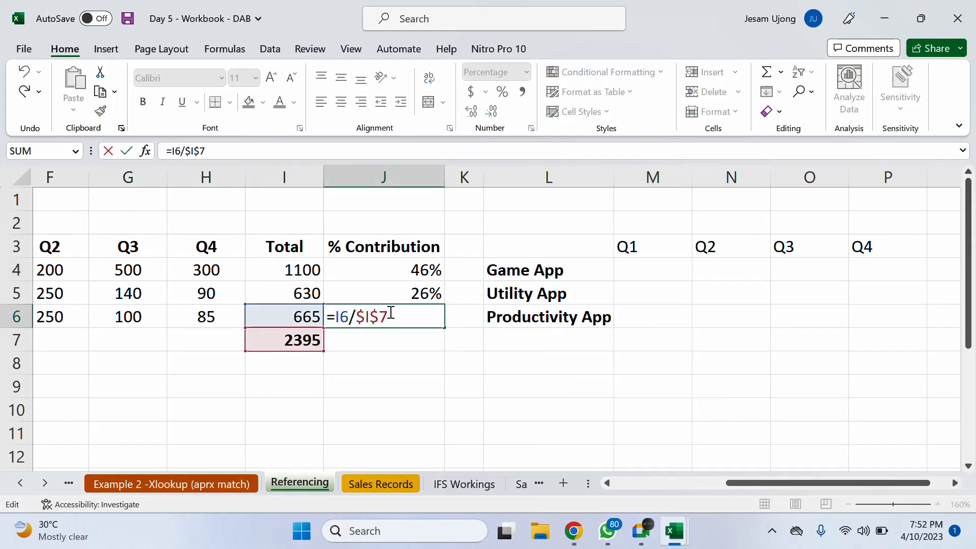
click(382, 316)
click(370, 321)
click(632, 273)
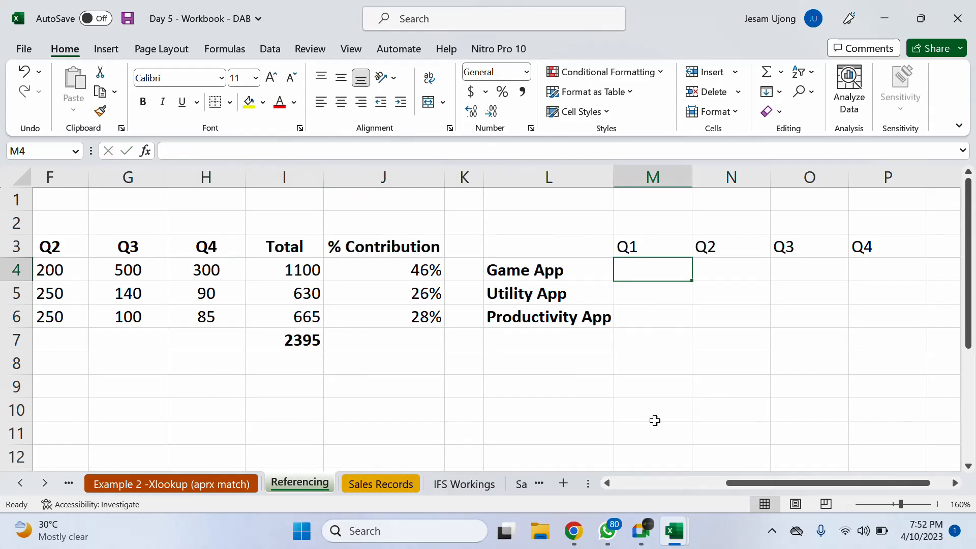
Examine the first table's app names, Q1 sales and row totals as the basis for each quarter's share of its app's total.
drag(721, 486, 712, 483)
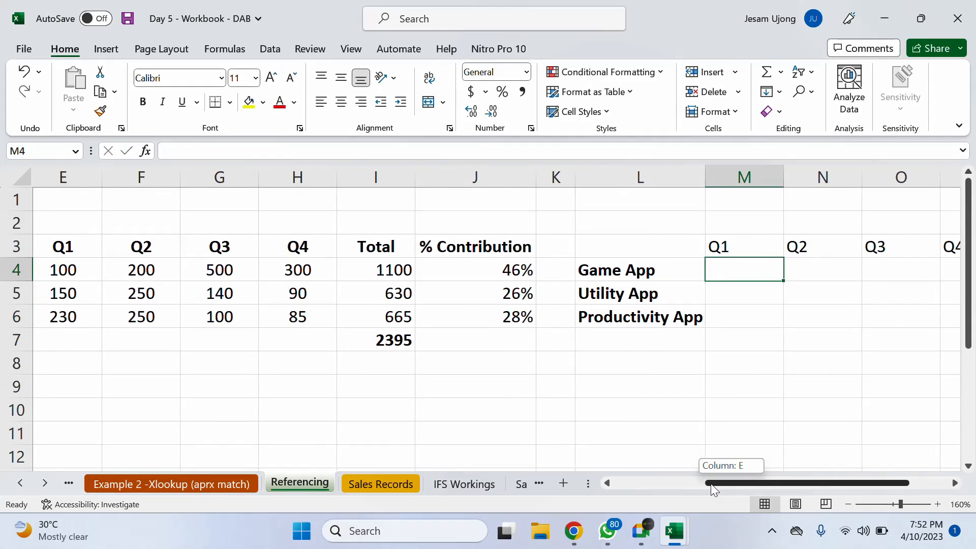
drag(712, 483, 679, 484)
click(213, 266)
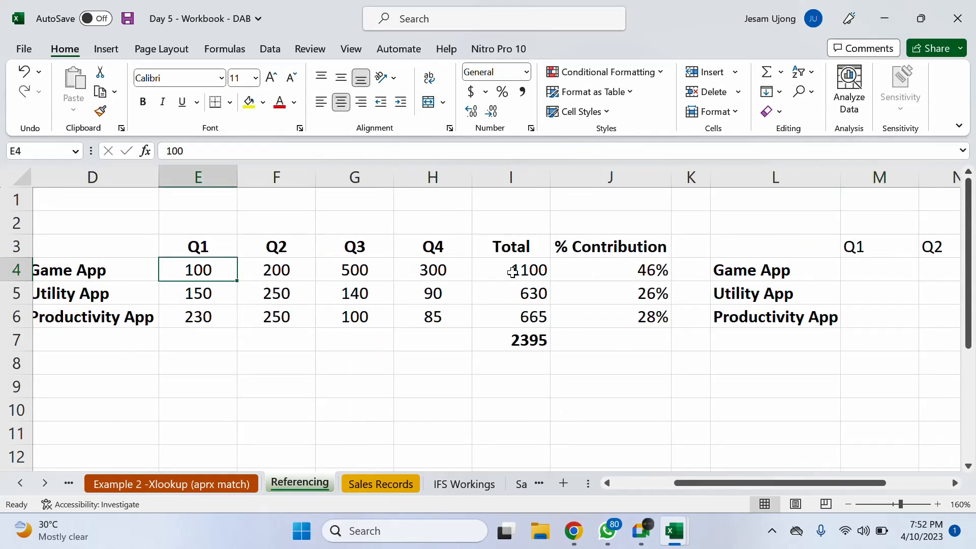
click(539, 271)
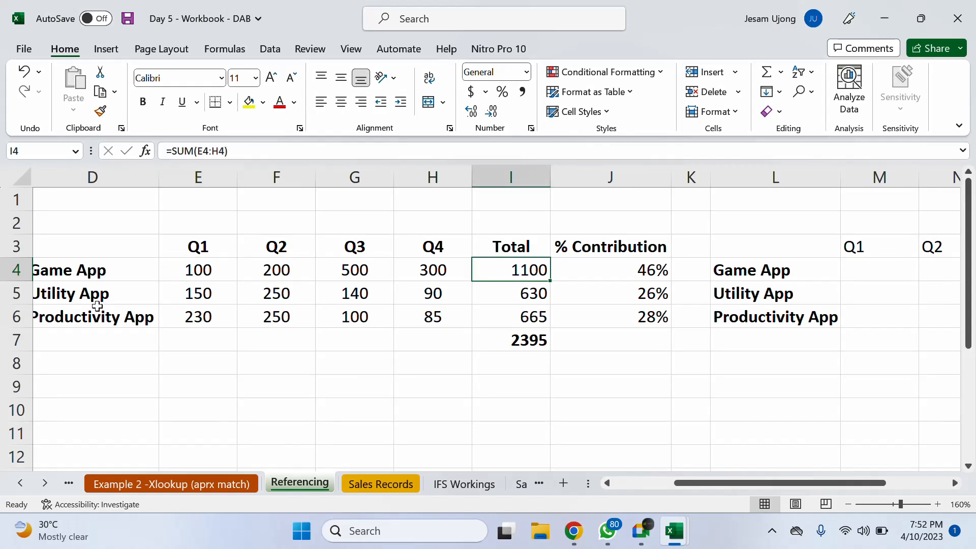
click(101, 311)
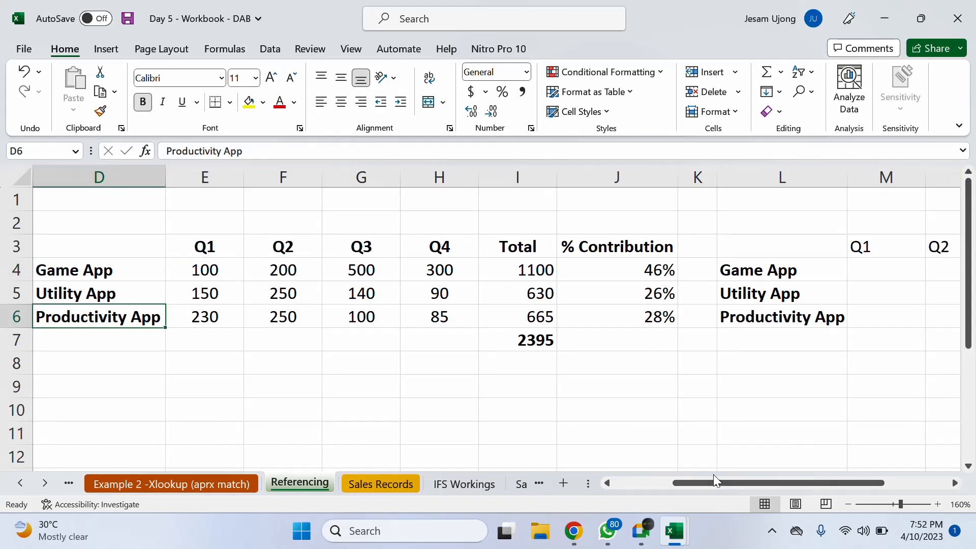
click(531, 263)
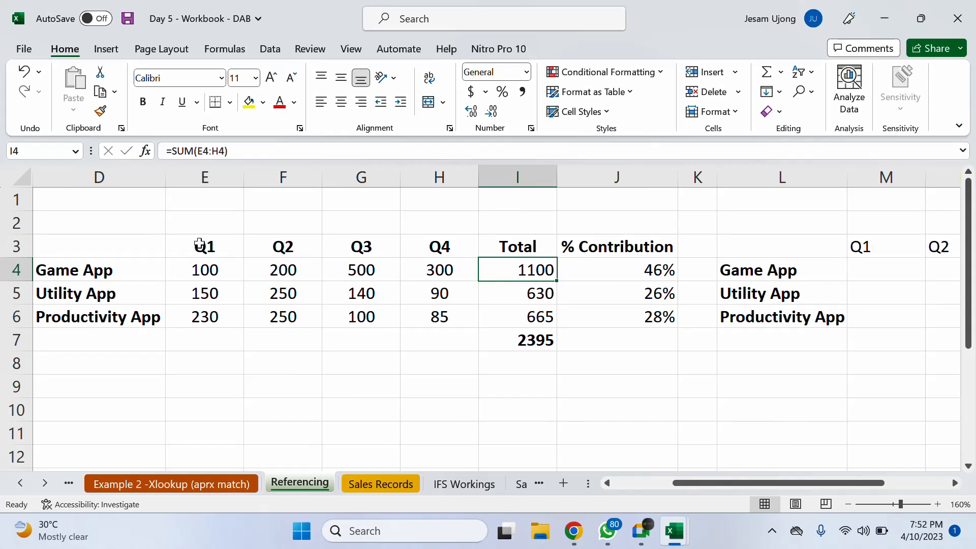
click(203, 247)
click(196, 265)
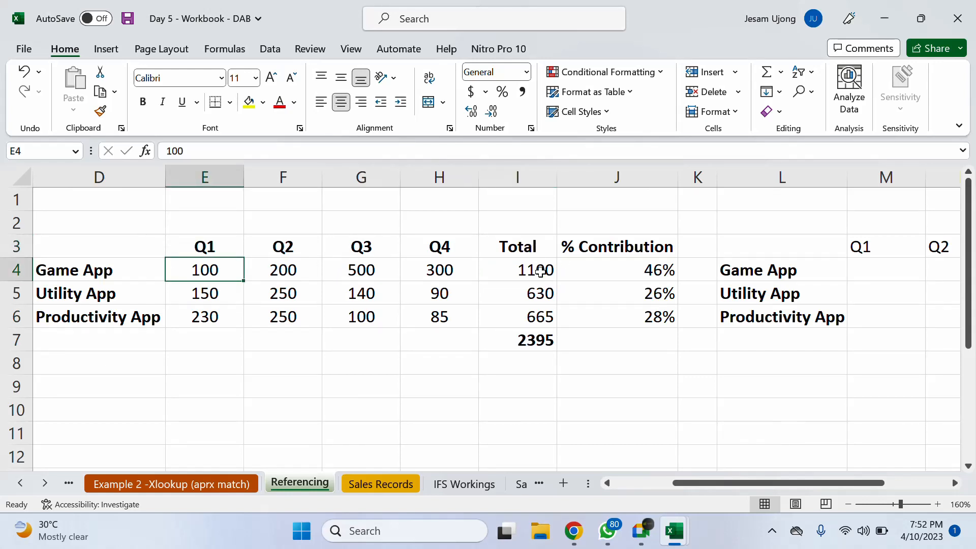
click(540, 271)
click(100, 273)
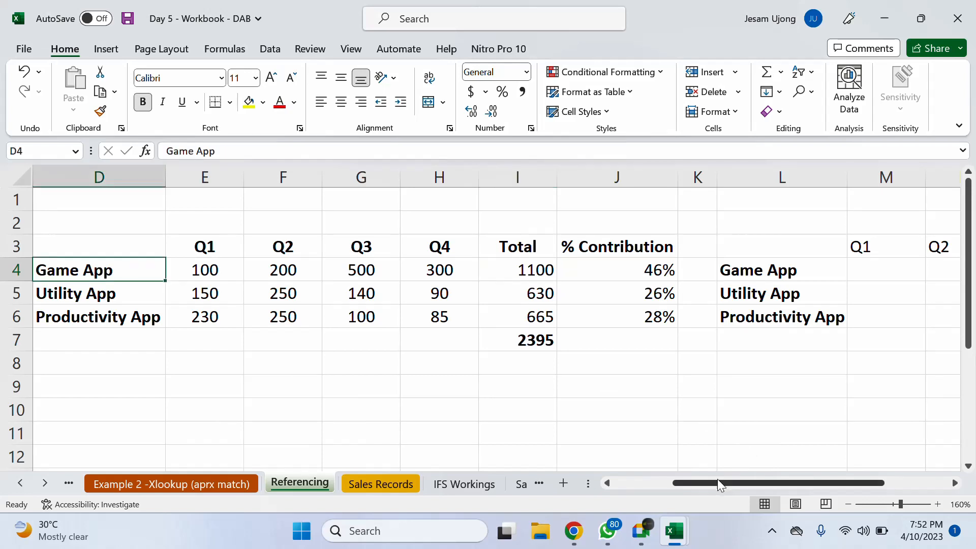
Calculate Game App's Q1 share in M4 with =E4/I4 and format the cell as a percentage.
drag(718, 484, 764, 484)
click(675, 273)
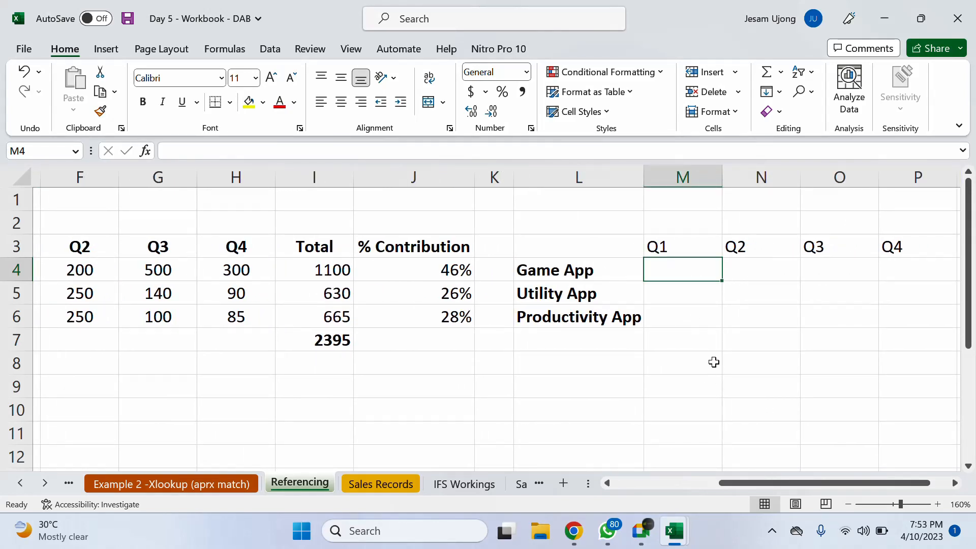
text(=)
drag(745, 482, 731, 484)
click(63, 264)
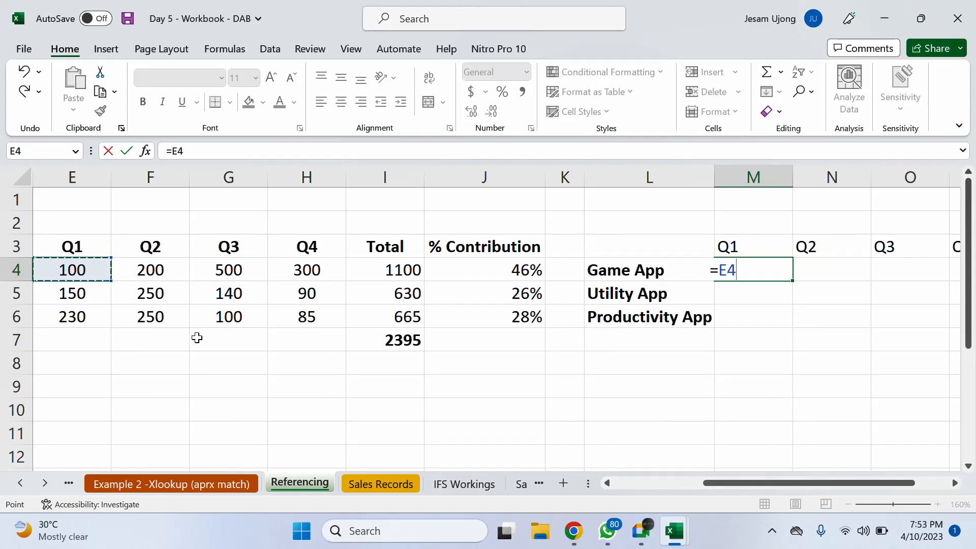
text(/)
click(406, 271)
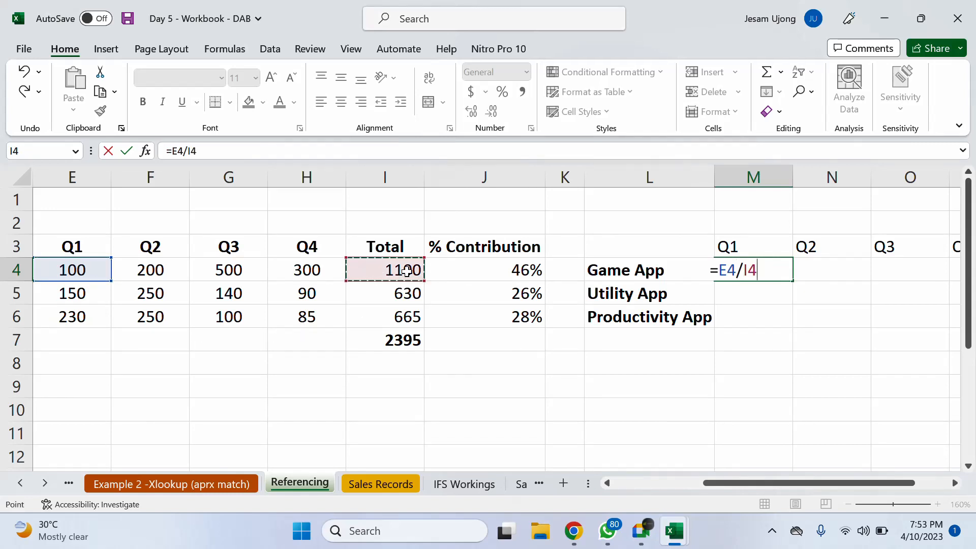
key(Return)
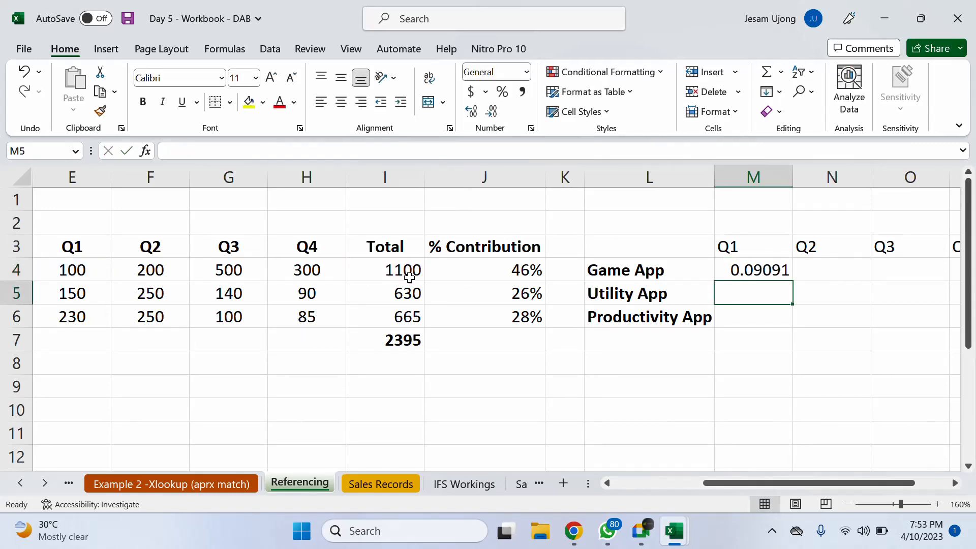
click(761, 272)
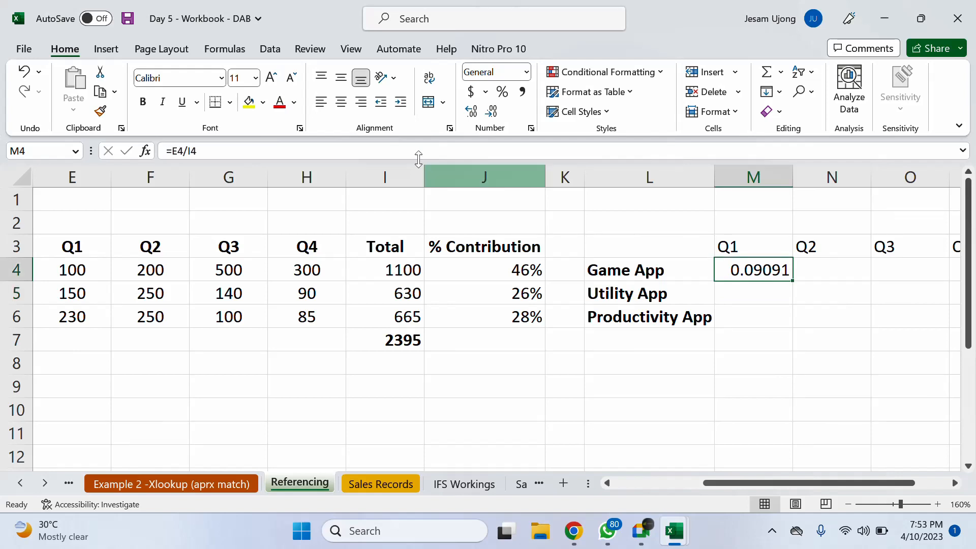
click(503, 93)
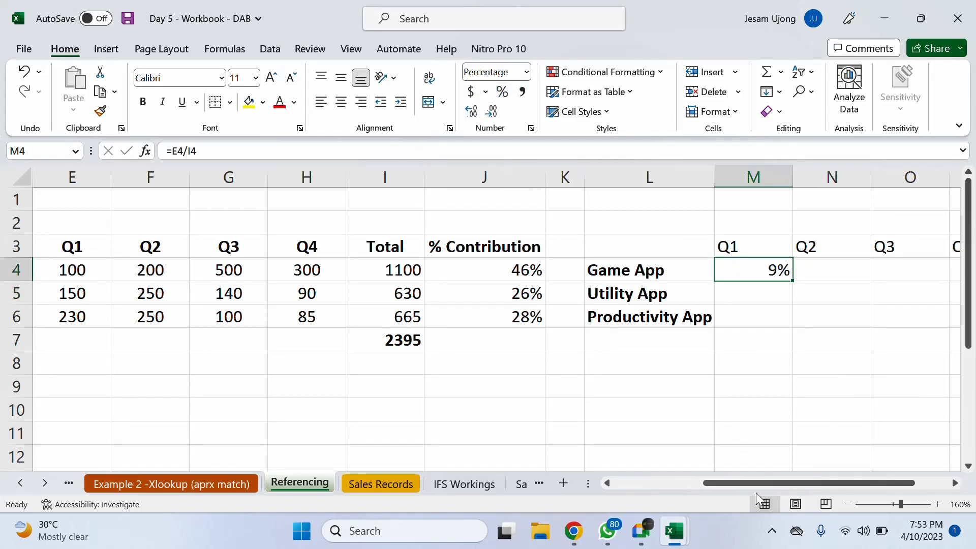
Fill Game App's share formula from M4 across to P4 and inspect how its references shift.
mouse_move(754, 482)
mouse_down()
mouse_move(764, 481)
mouse_move(743, 484)
mouse_up()
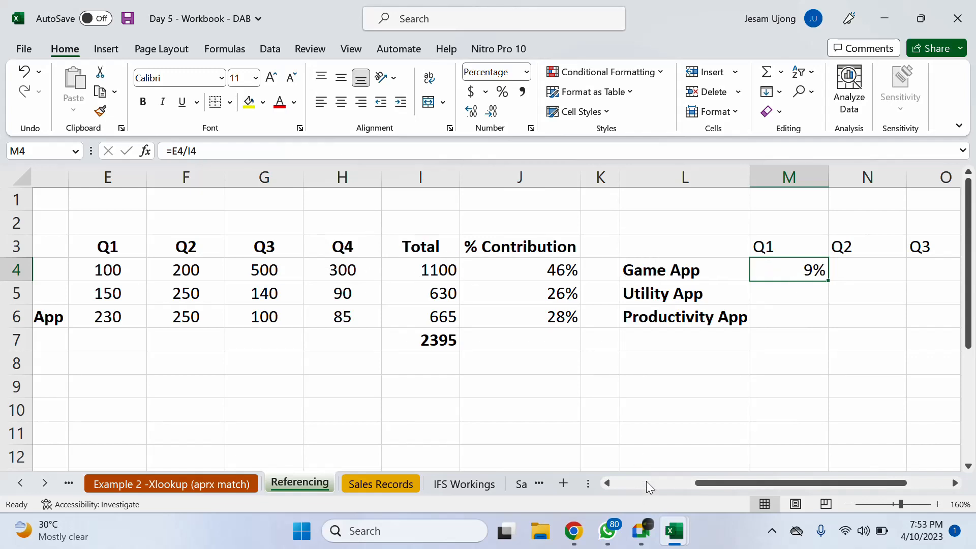
drag(700, 480, 767, 485)
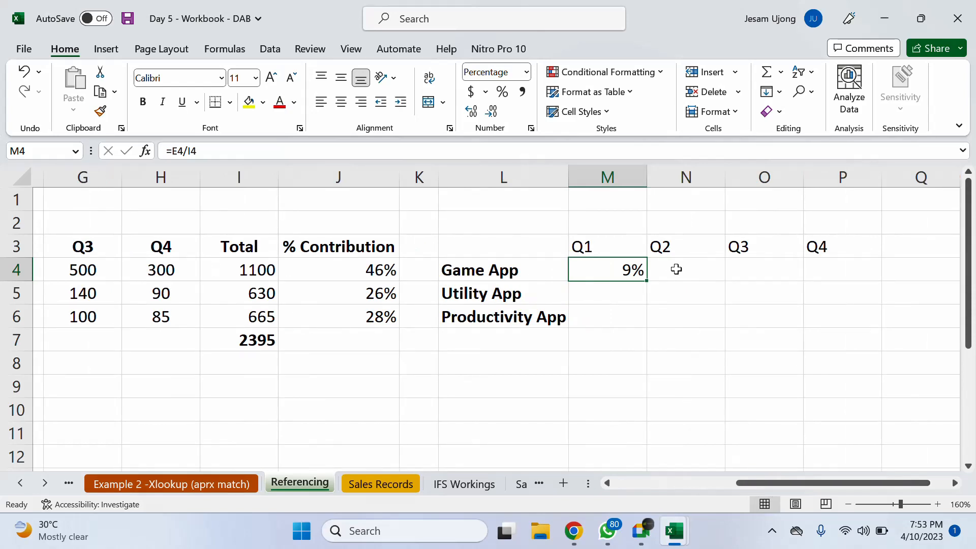
drag(646, 281, 859, 281)
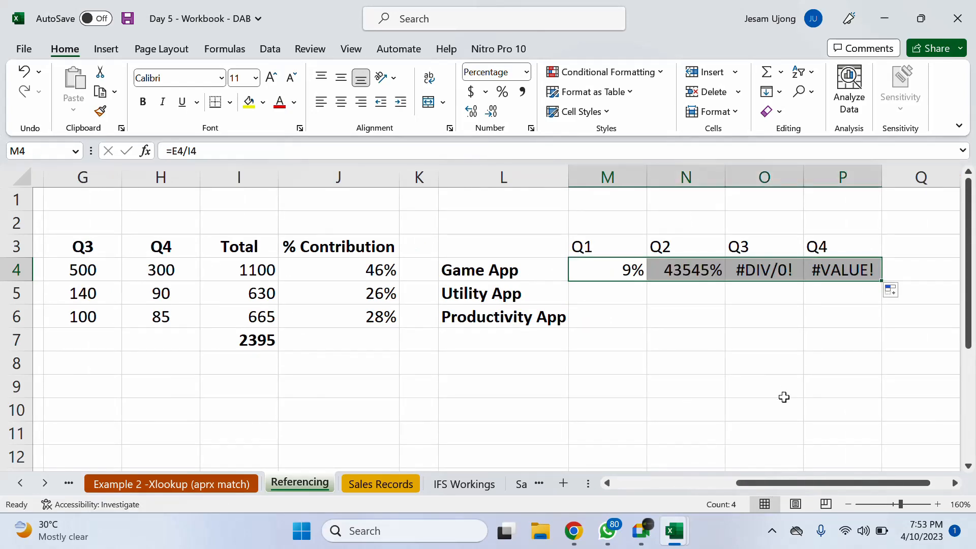
click(712, 269)
click(765, 272)
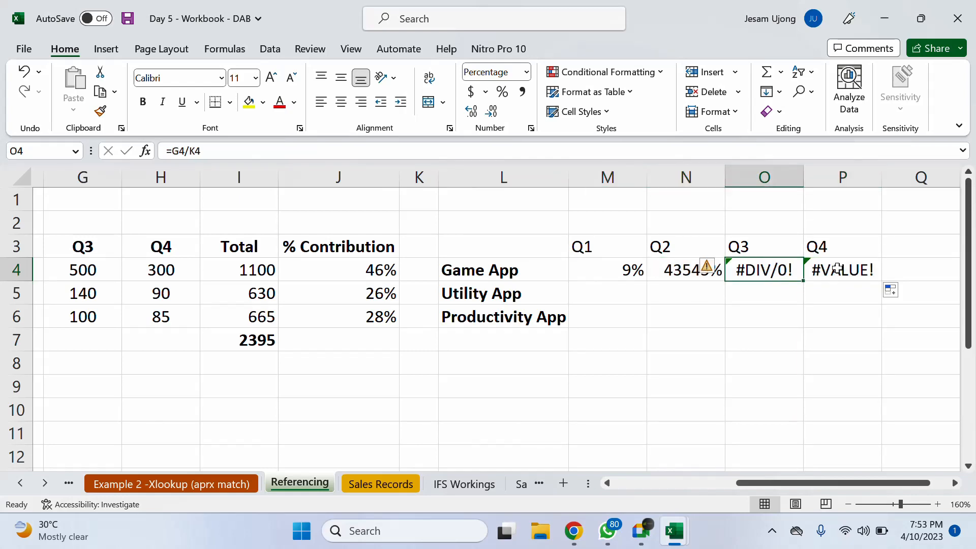
click(839, 270)
click(633, 273)
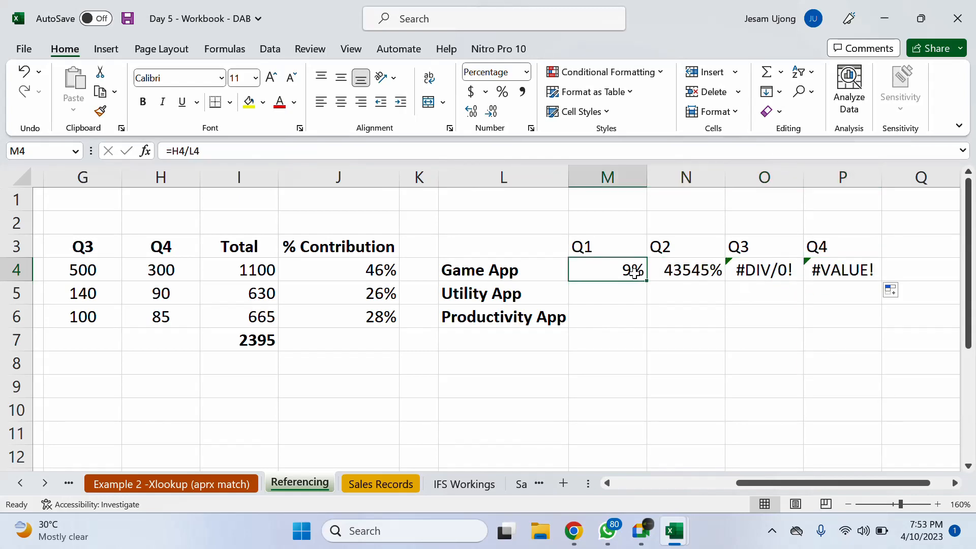
Inspect the Q2 and Q3 share formulas in N4 and O4 to see how the copied total reference shifts.
click(694, 272)
double_click(693, 272)
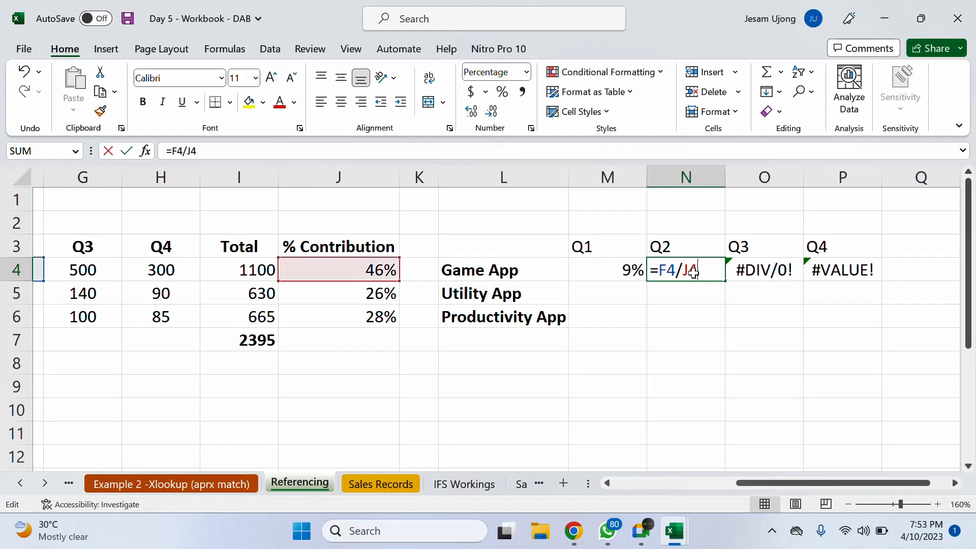
drag(750, 486, 733, 483)
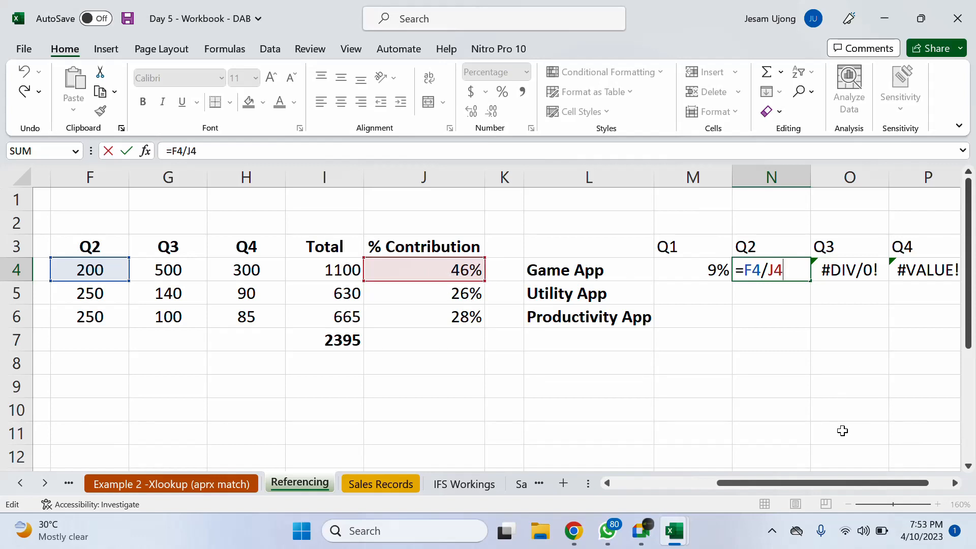
click(850, 269)
double_click(850, 270)
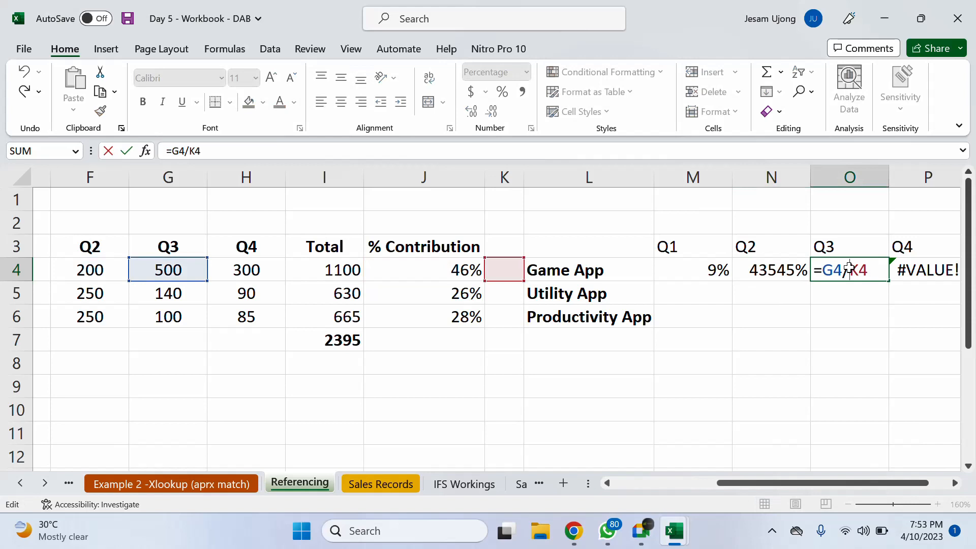
click(915, 275)
key(Escape)
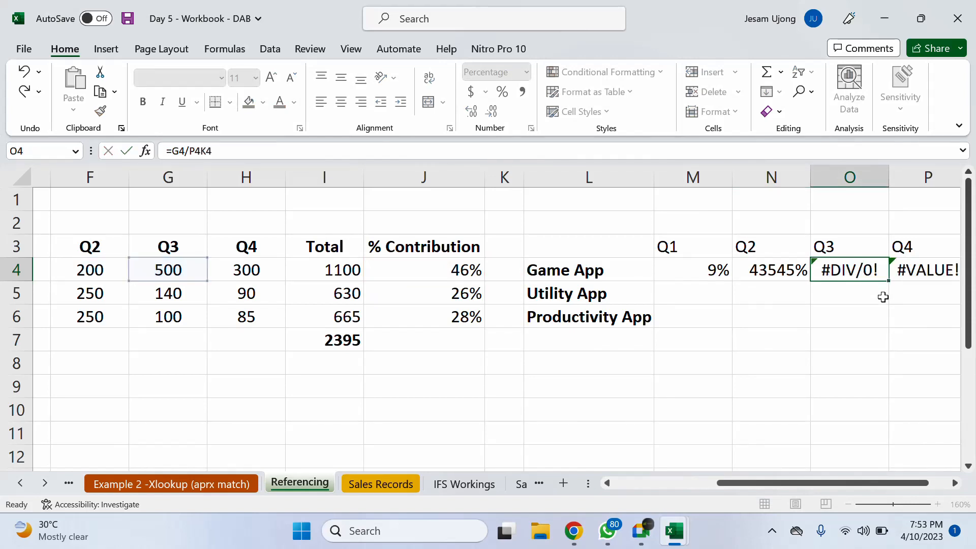
click(765, 274)
Make the total reference in M4 absolute as =E4/$I$4 and fill the formula across to P4.
click(711, 271)
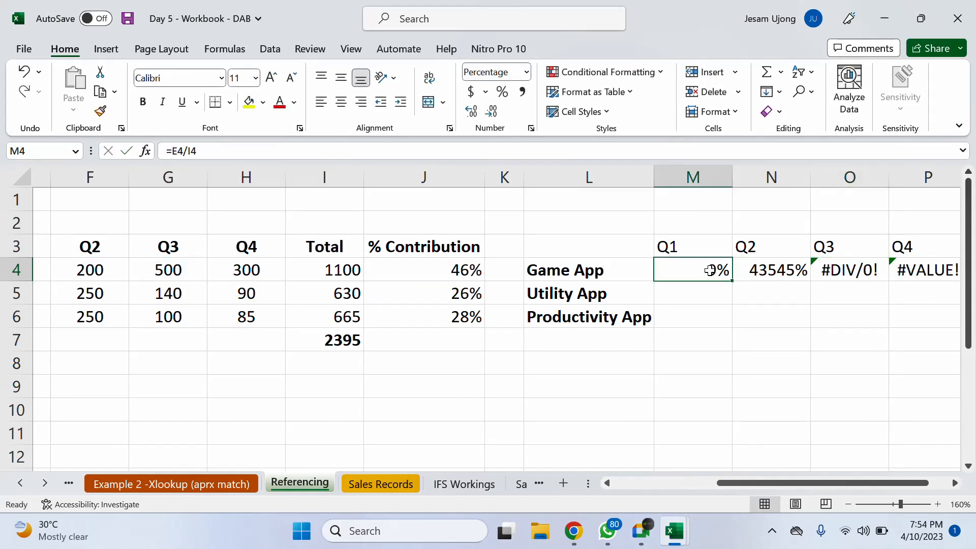
double_click(710, 271)
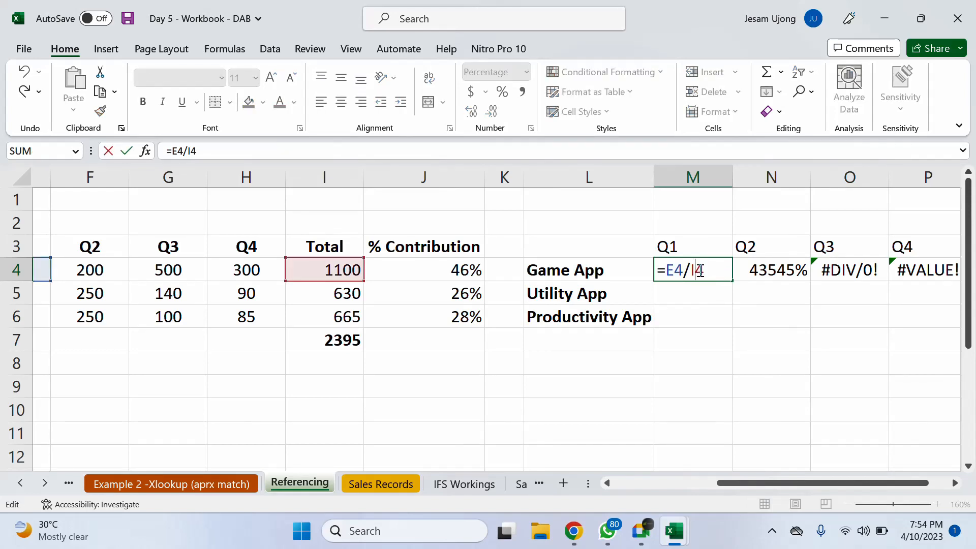
key(F4)
key(Return)
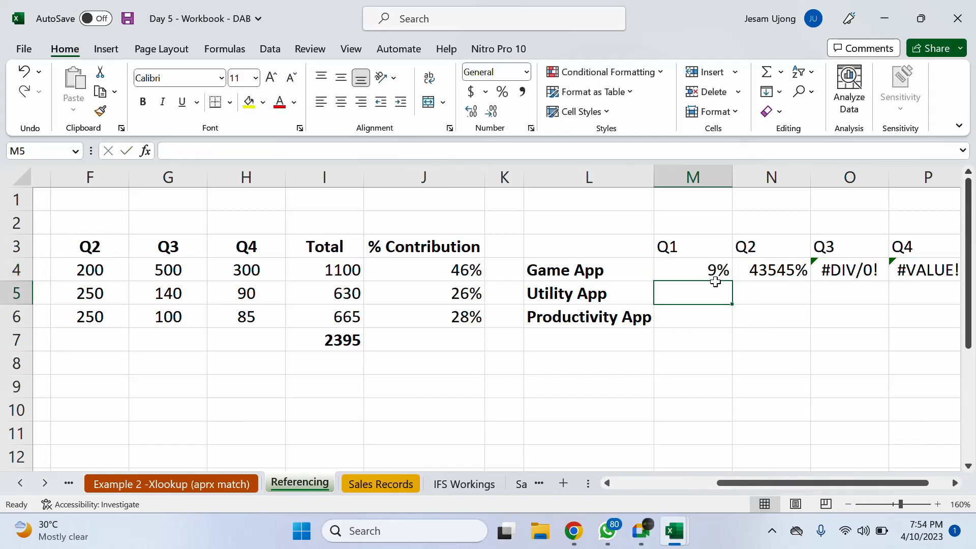
click(715, 276)
drag(794, 481, 847, 482)
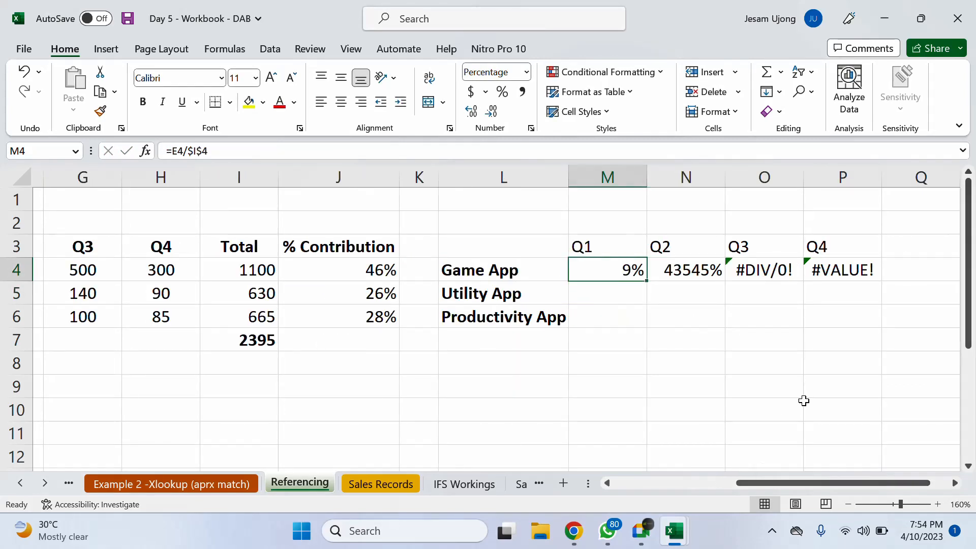
drag(646, 280, 847, 279)
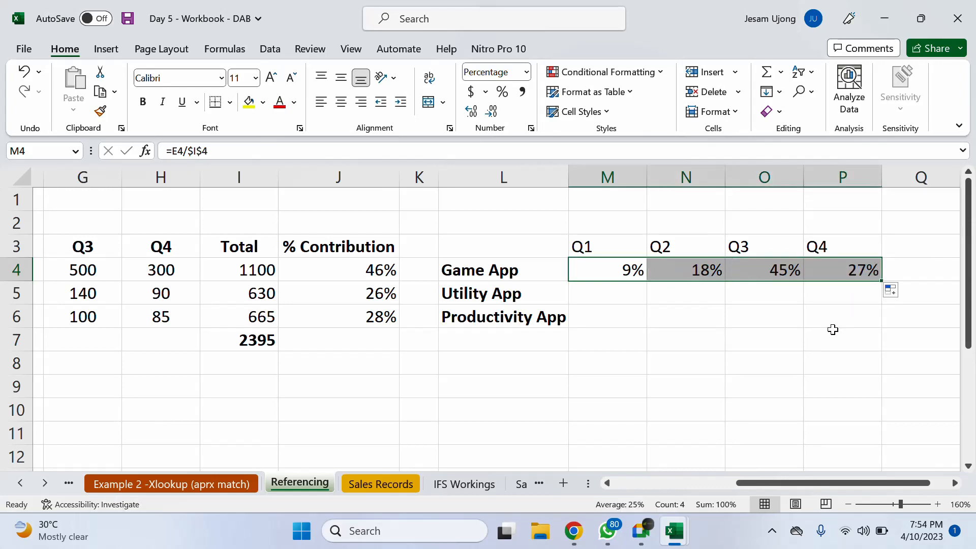
Fill the quarterly share formulas in M4:P4 down to row 6 for Utility App and Productivity App.
click(592, 244)
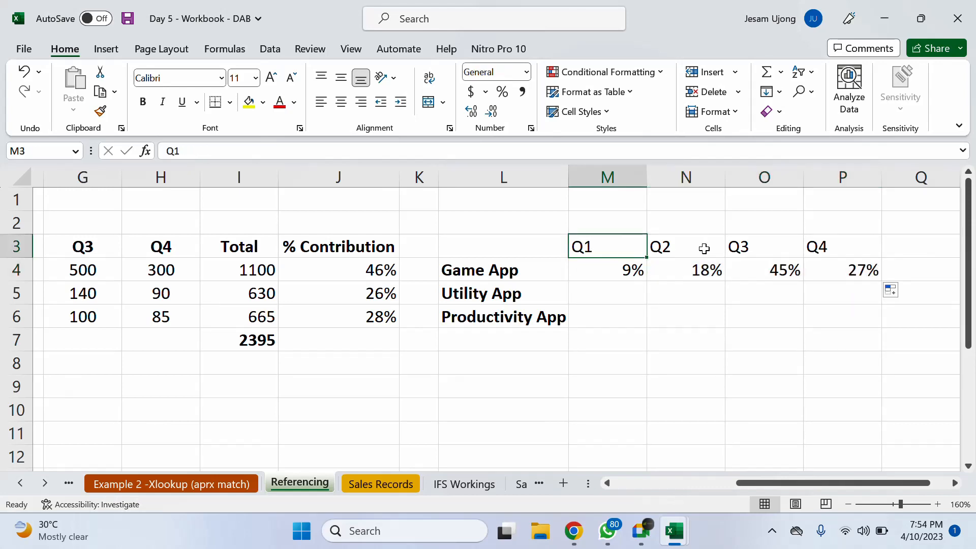
click(703, 247)
click(737, 246)
click(829, 246)
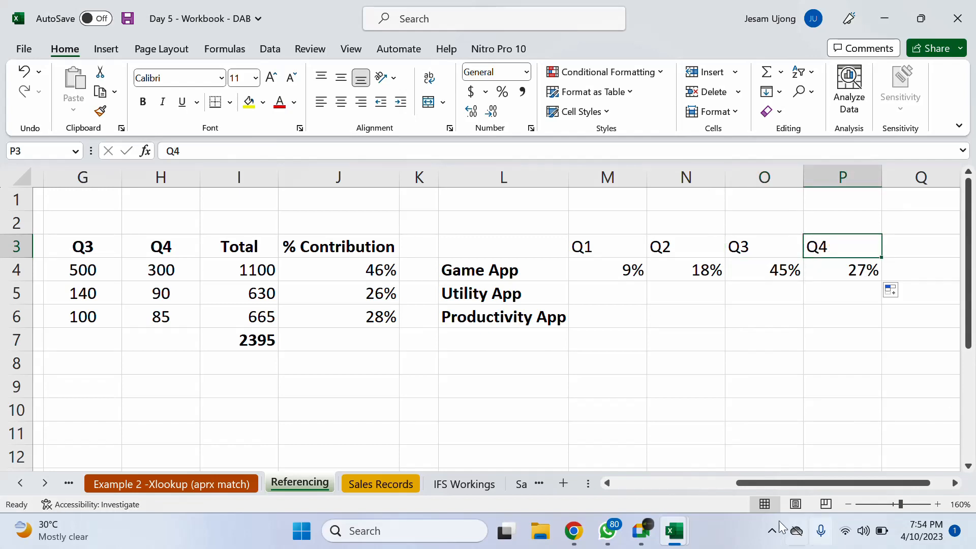
drag(752, 483, 756, 481)
click(626, 270)
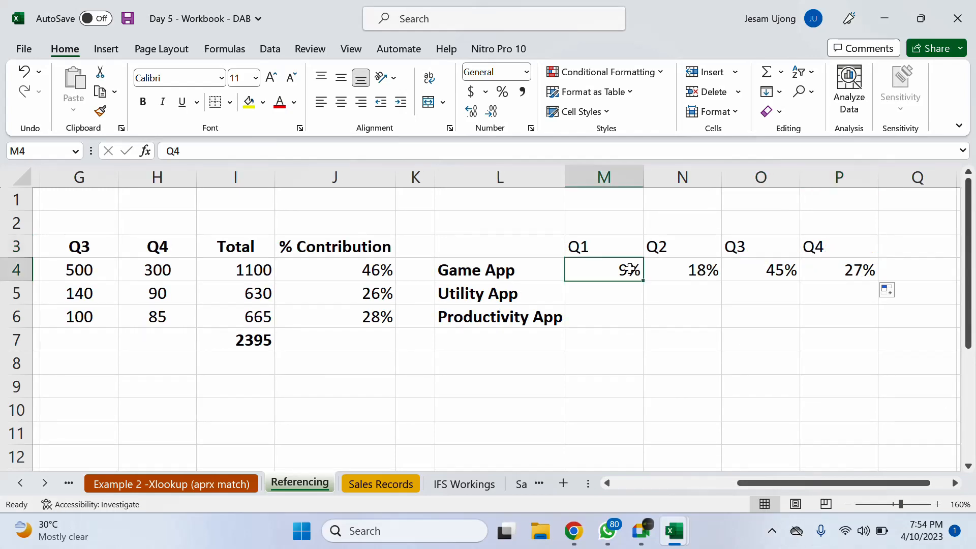
drag(626, 269, 868, 327)
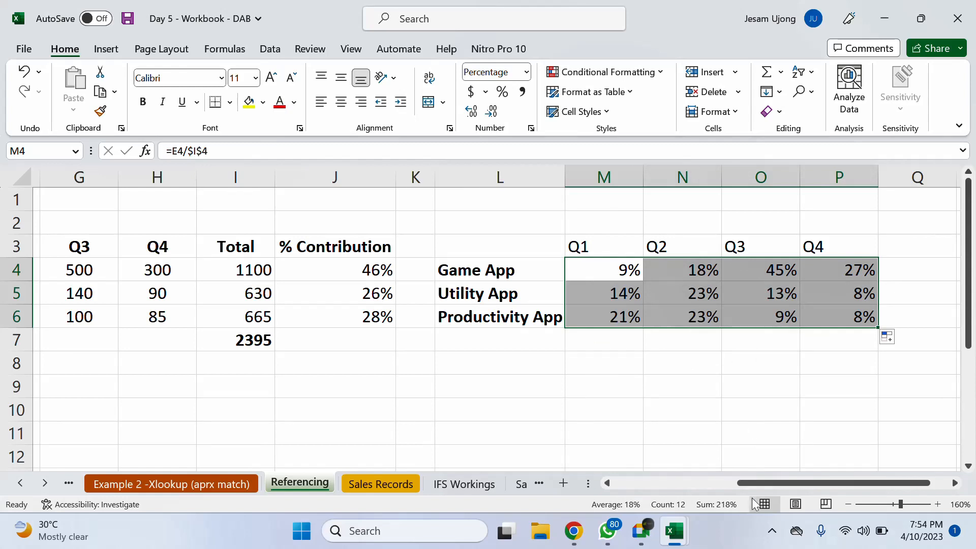
Examine Utility App's Q1 share formula in M5 against the first table to see which total it divides by.
drag(748, 484, 739, 483)
click(662, 298)
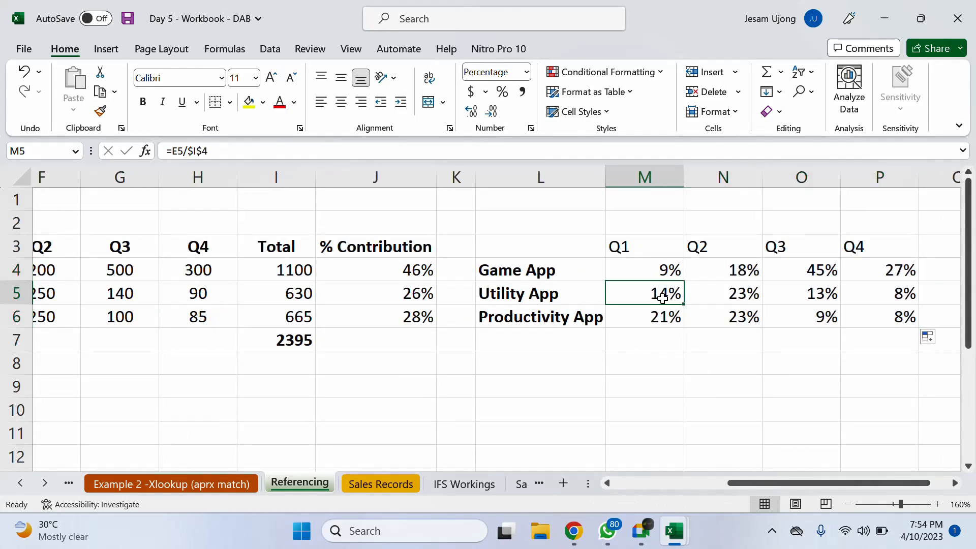
double_click(660, 293)
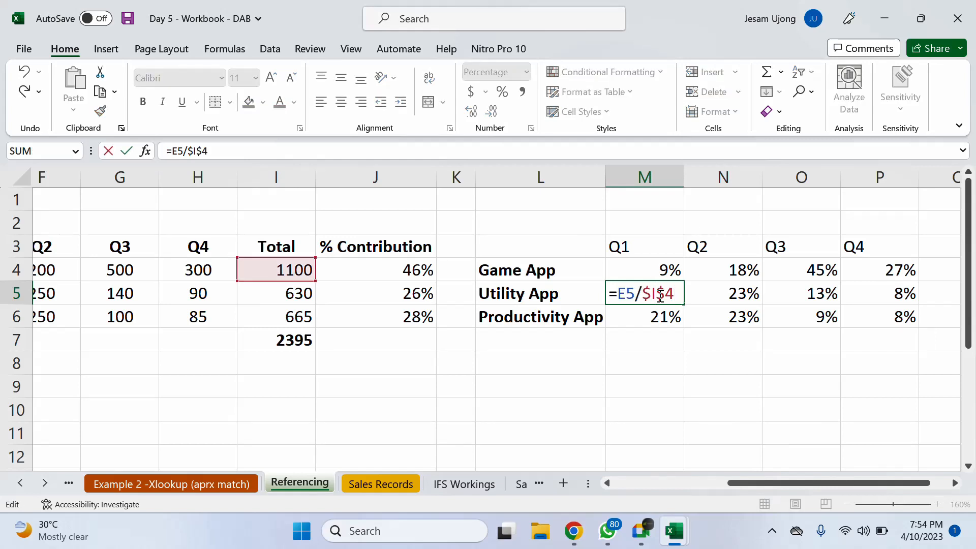
drag(755, 483, 694, 489)
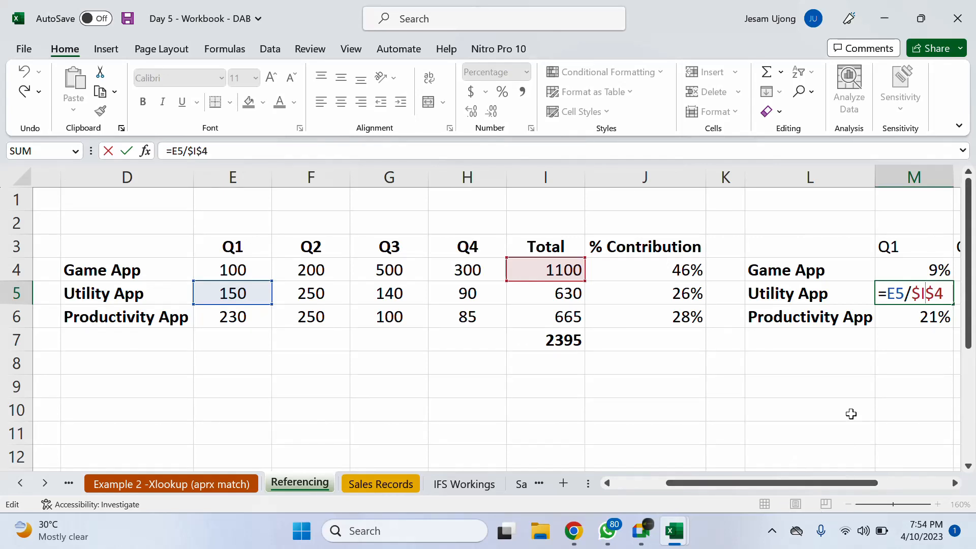
key(ctrl+Return)
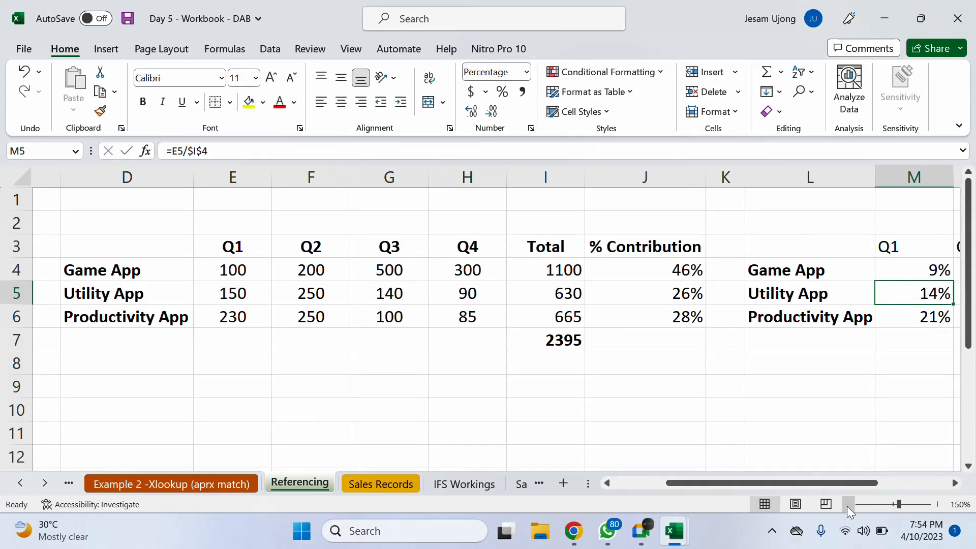
click(847, 505)
click(847, 505)
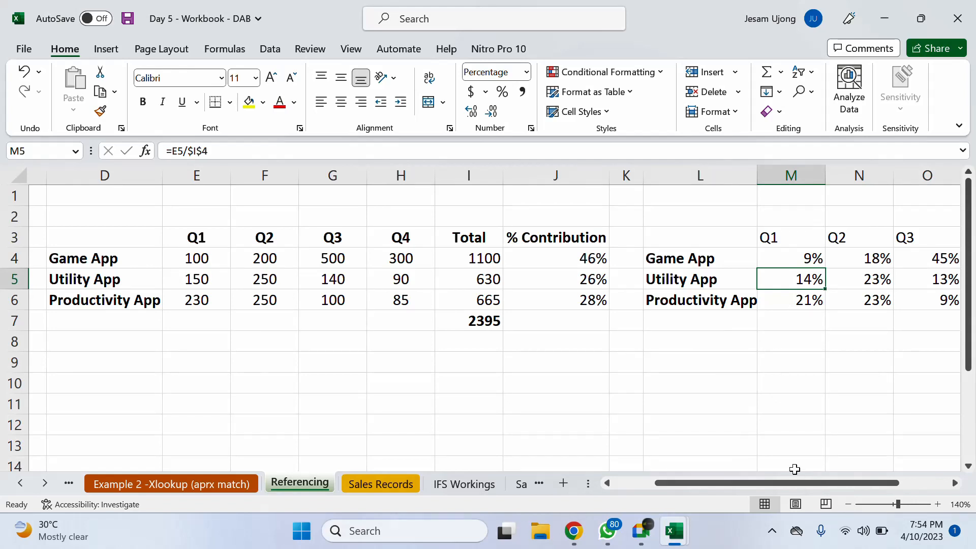
drag(790, 483, 783, 483)
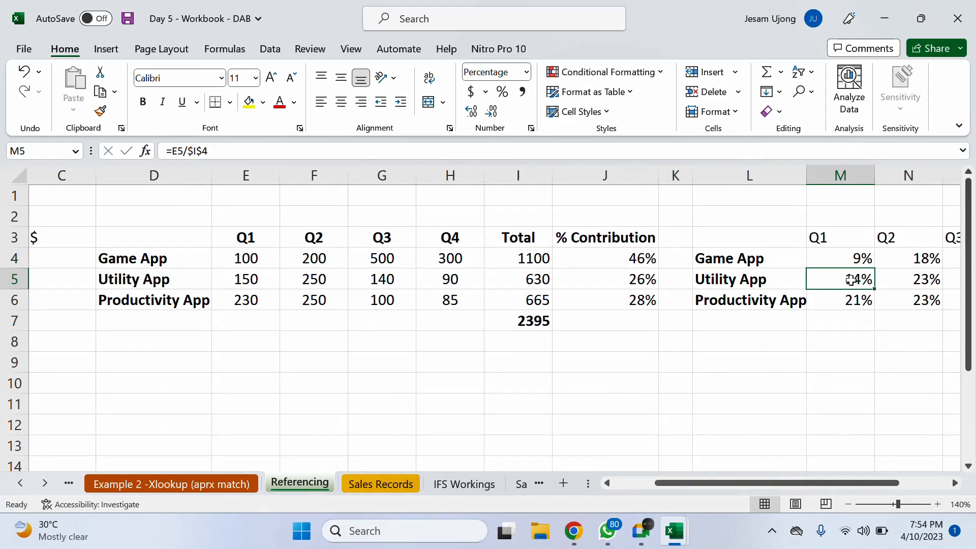
double_click(849, 278)
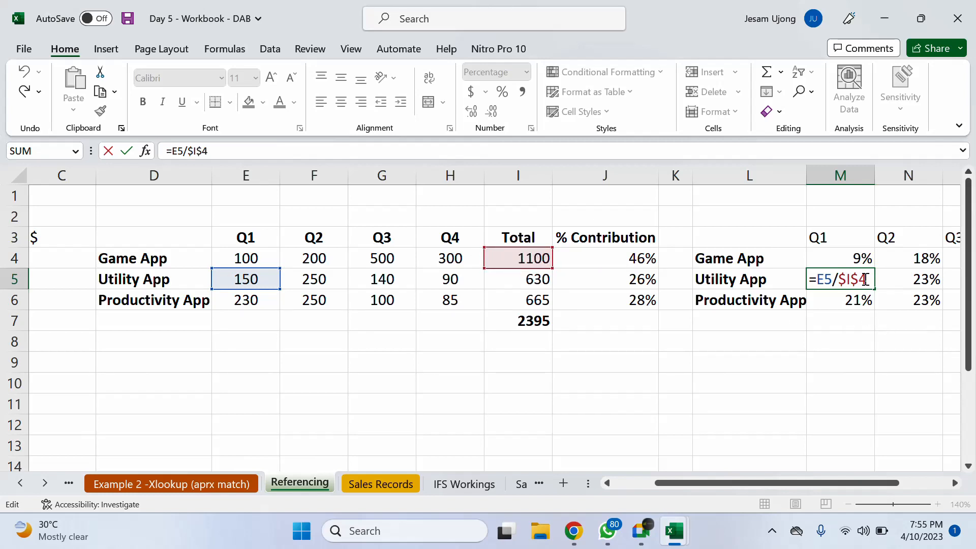
key(ctrl+Return)
Compare the Q1 share formulas of Game App in M4 and Productivity App in M6 for their total references.
click(859, 258)
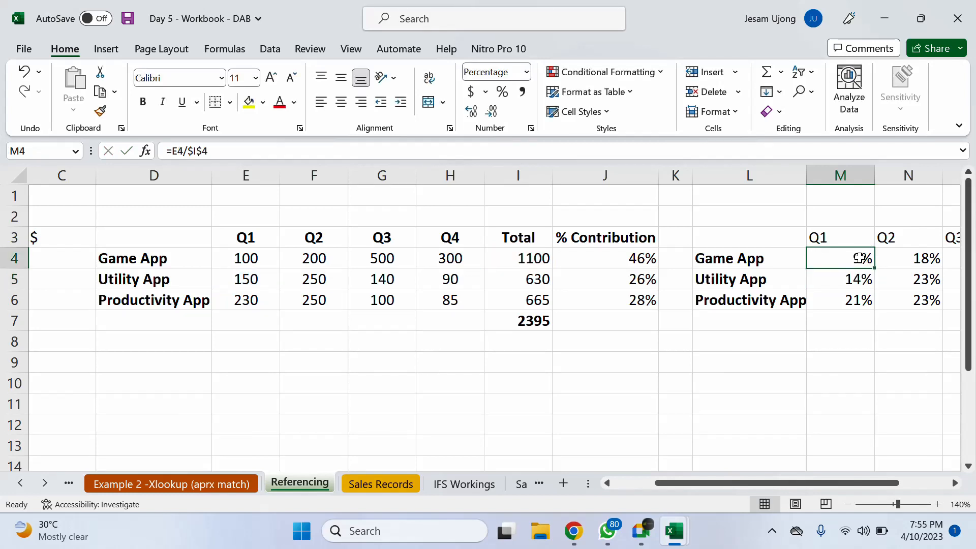
double_click(859, 258)
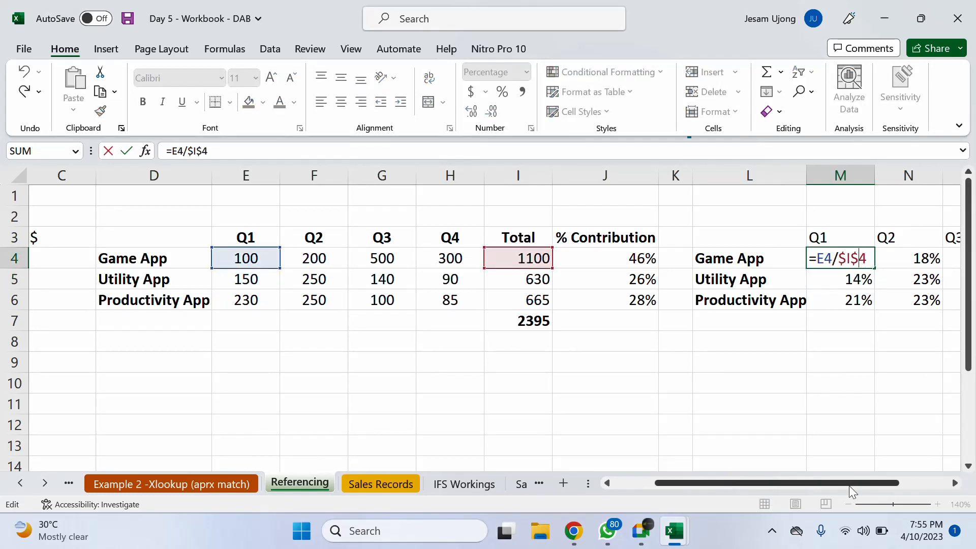
drag(849, 486, 883, 486)
key(ctrl+Return)
click(741, 300)
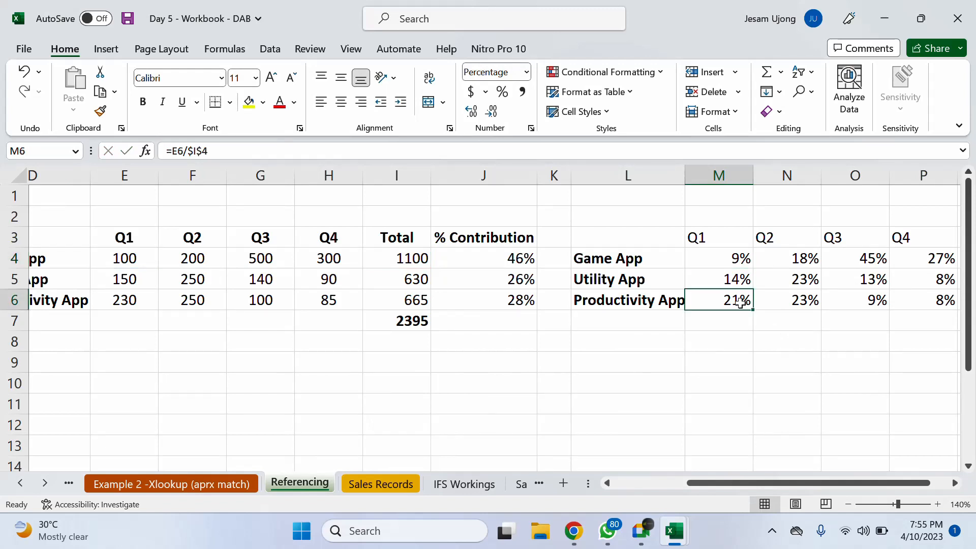
double_click(741, 300)
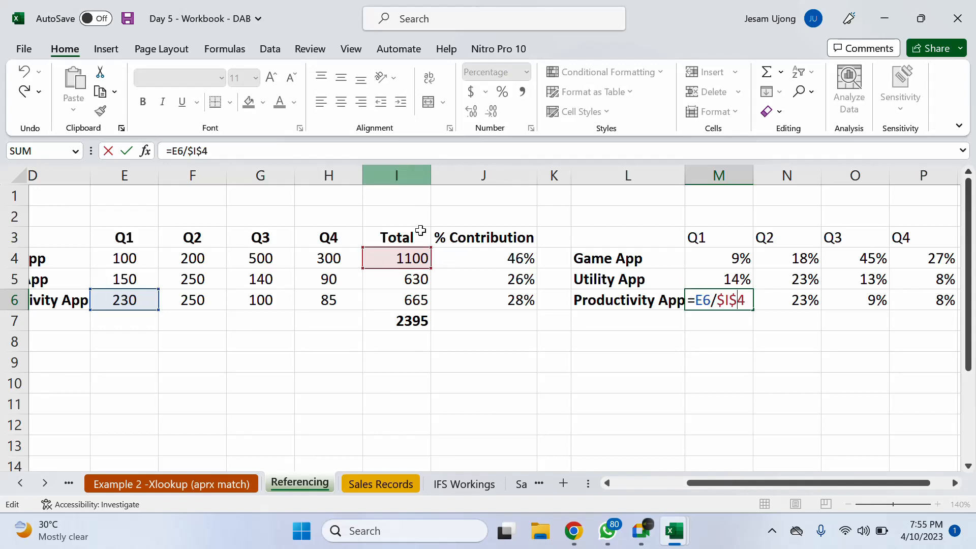
key(ctrl+Return)
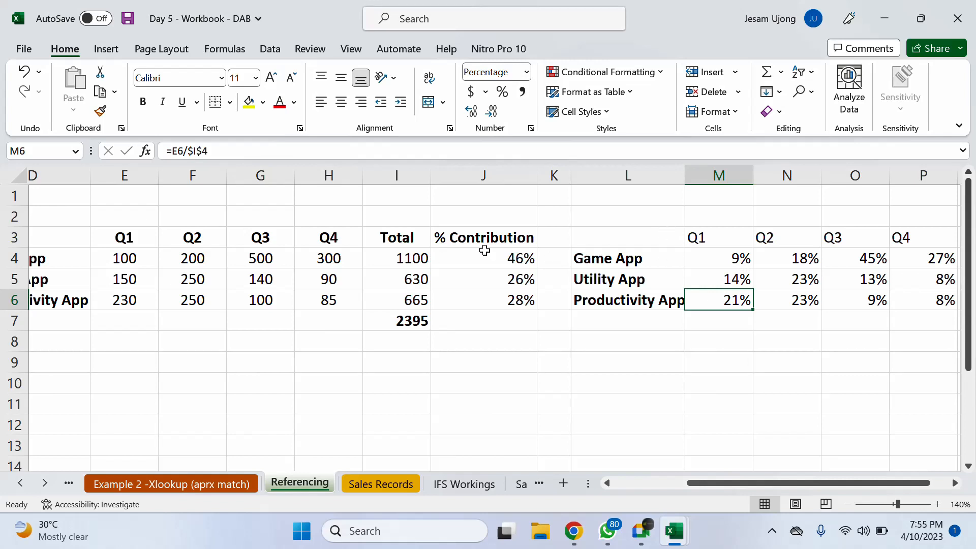
double_click(742, 261)
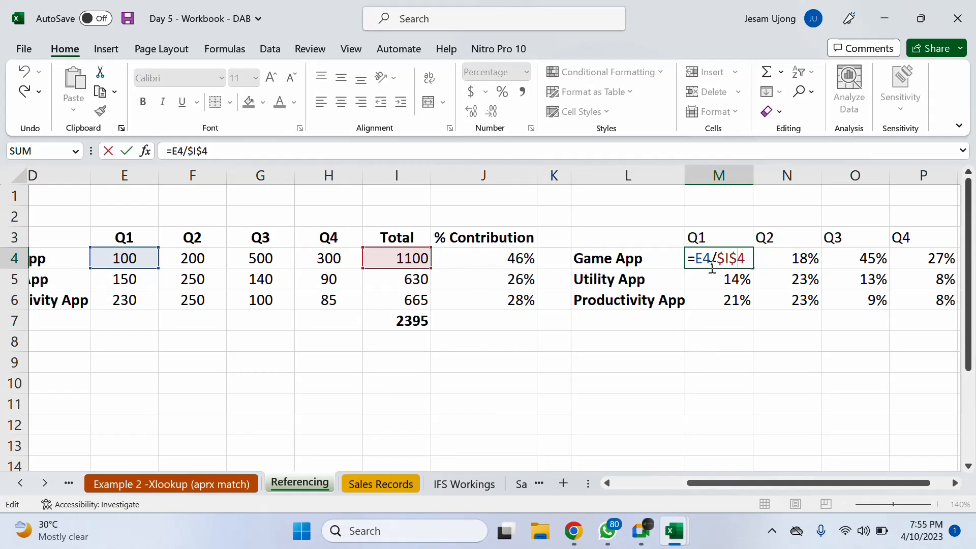
key(ctrl+Return)
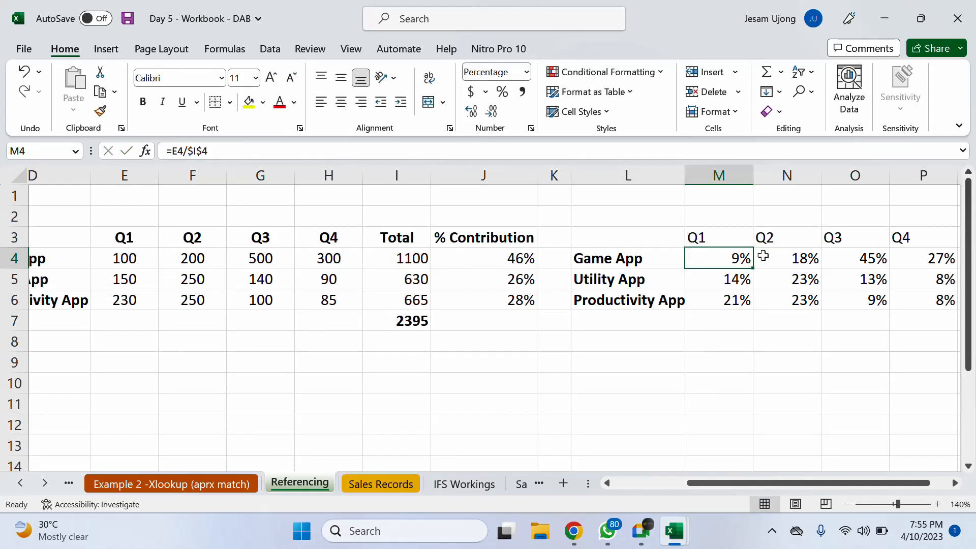
Examine the app totals in column I to identify which part of the reference must stay fixed and which must change.
click(410, 264)
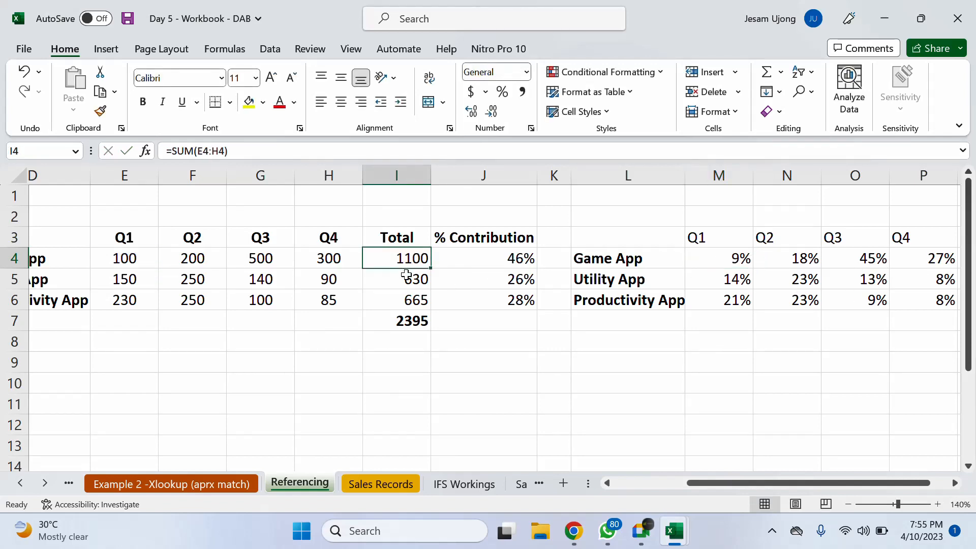
click(406, 277)
click(414, 298)
click(421, 259)
click(397, 174)
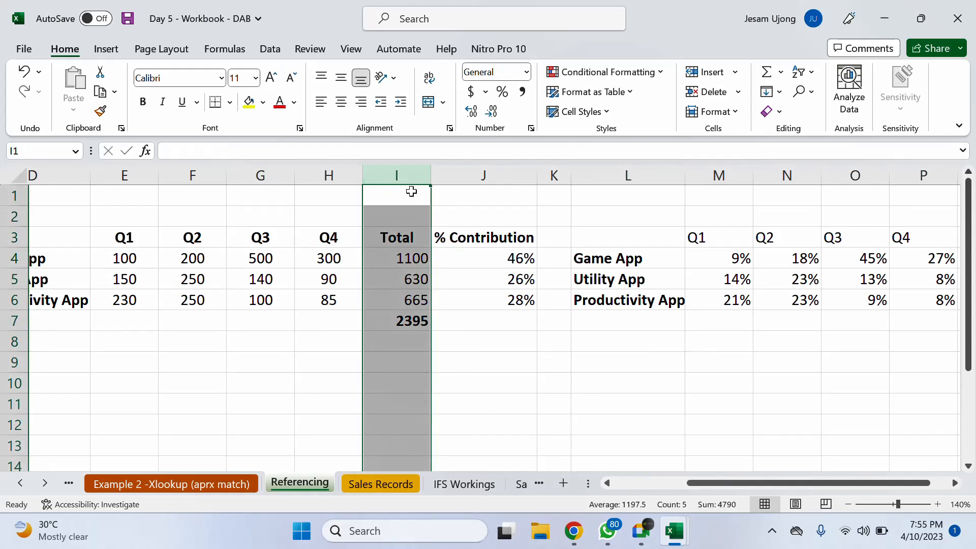
click(407, 173)
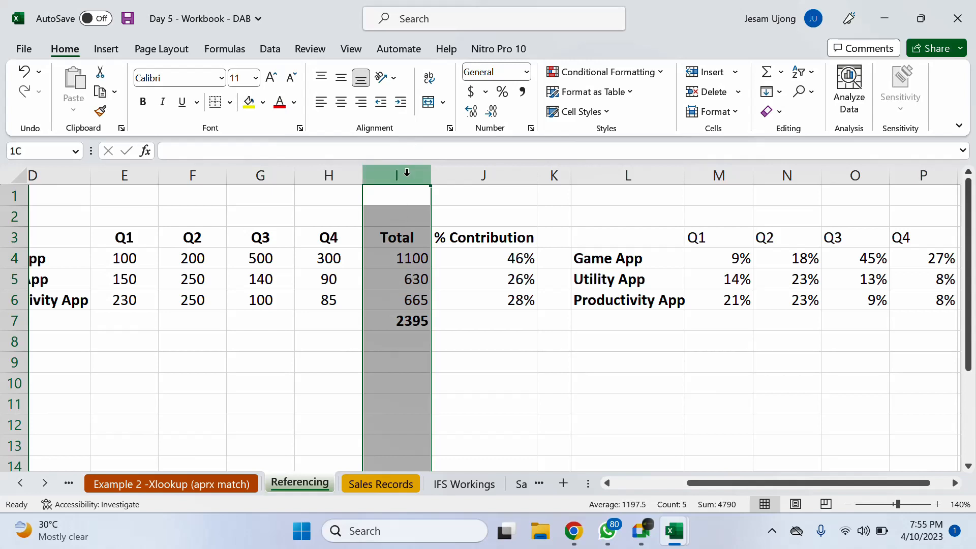
click(420, 260)
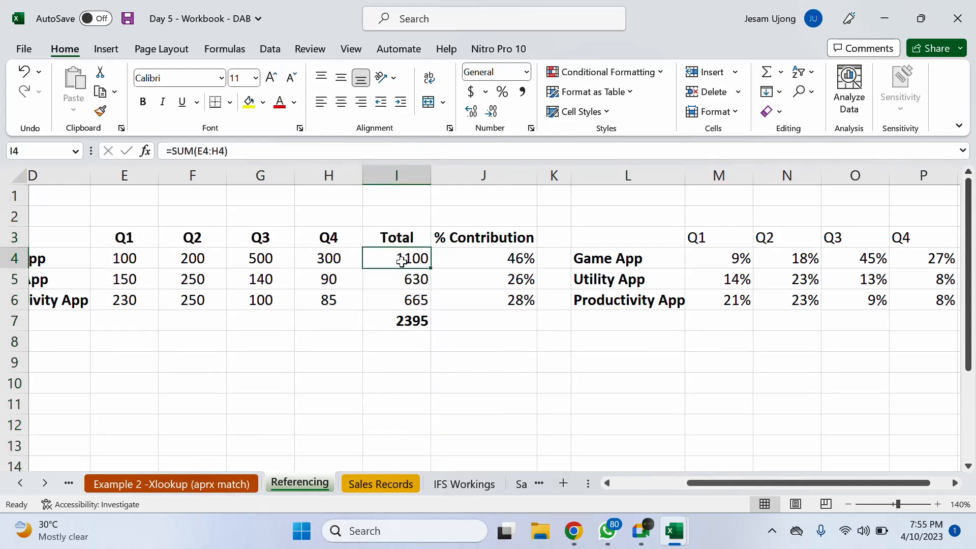
drag(698, 485, 676, 483)
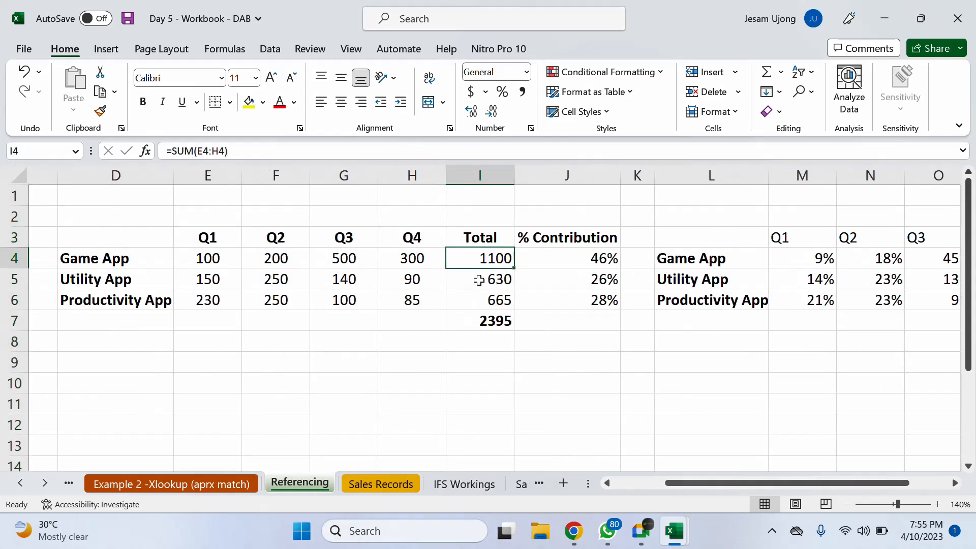
click(480, 280)
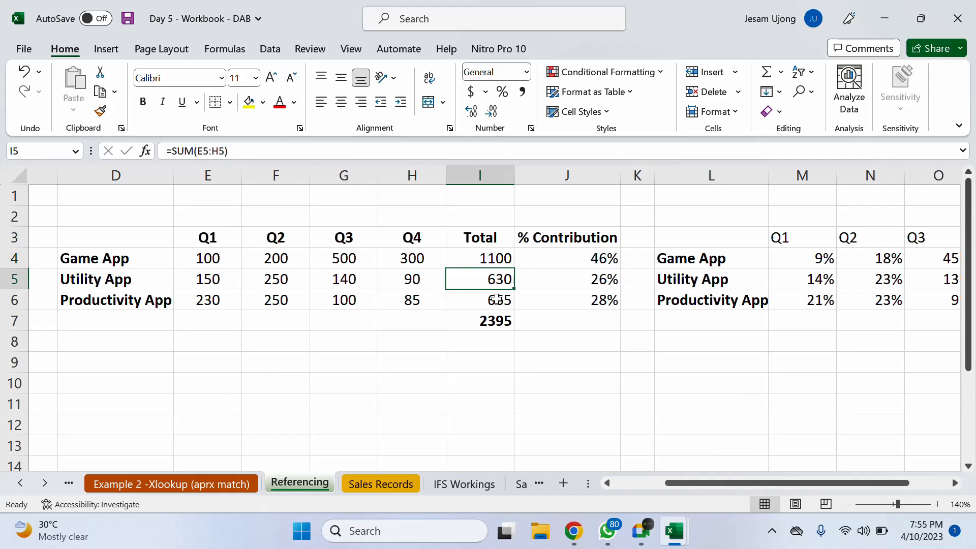
click(499, 259)
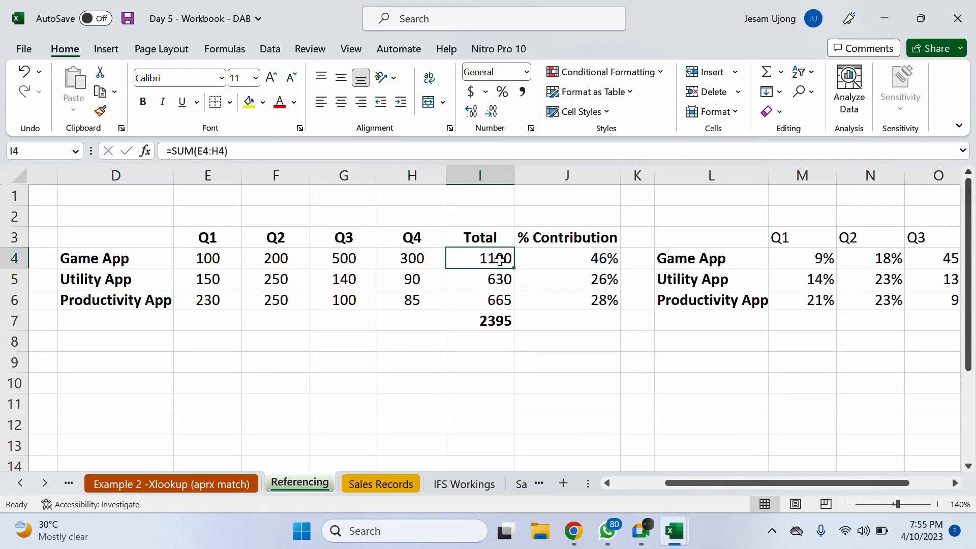
click(497, 279)
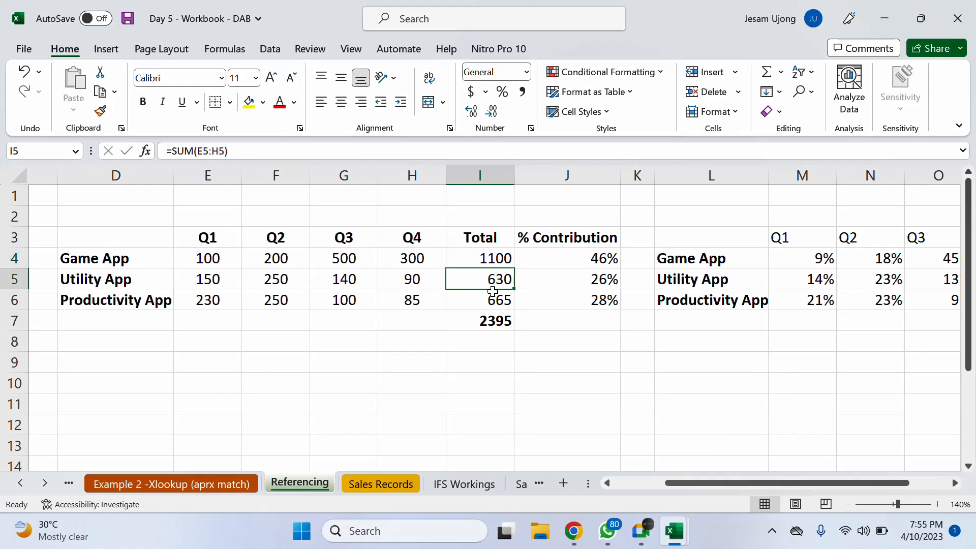
Compare the app totals in I6 and I4 with the total reference in Game App's Q1 share formula.
click(491, 298)
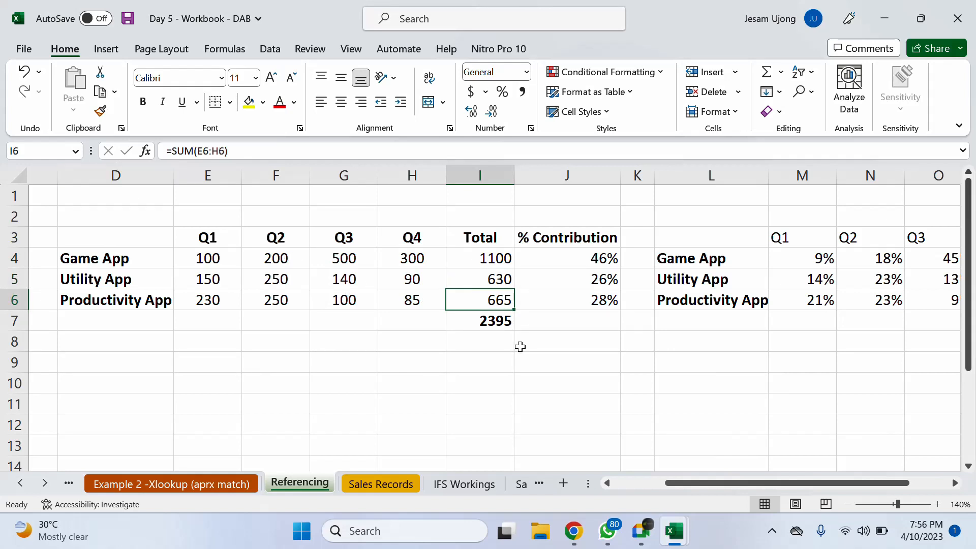
drag(785, 480, 797, 481)
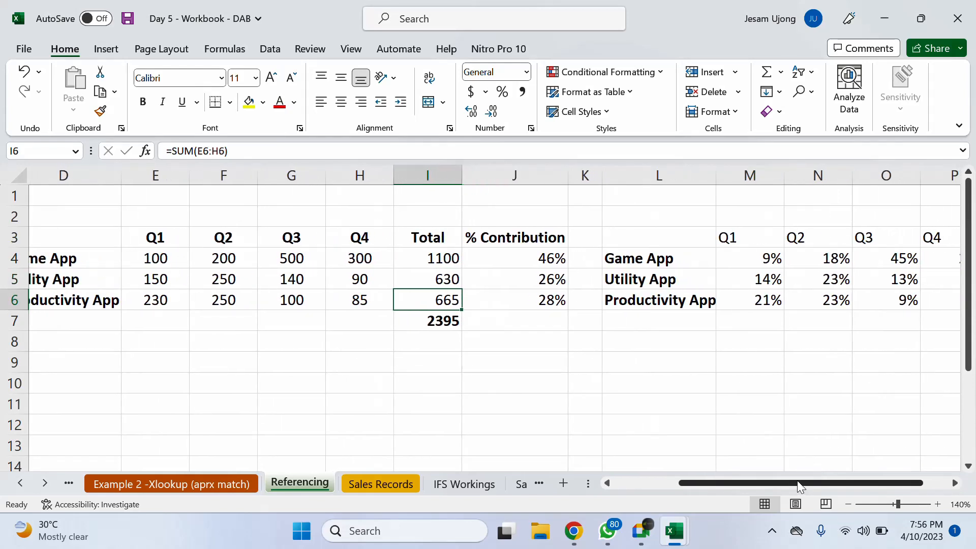
click(761, 258)
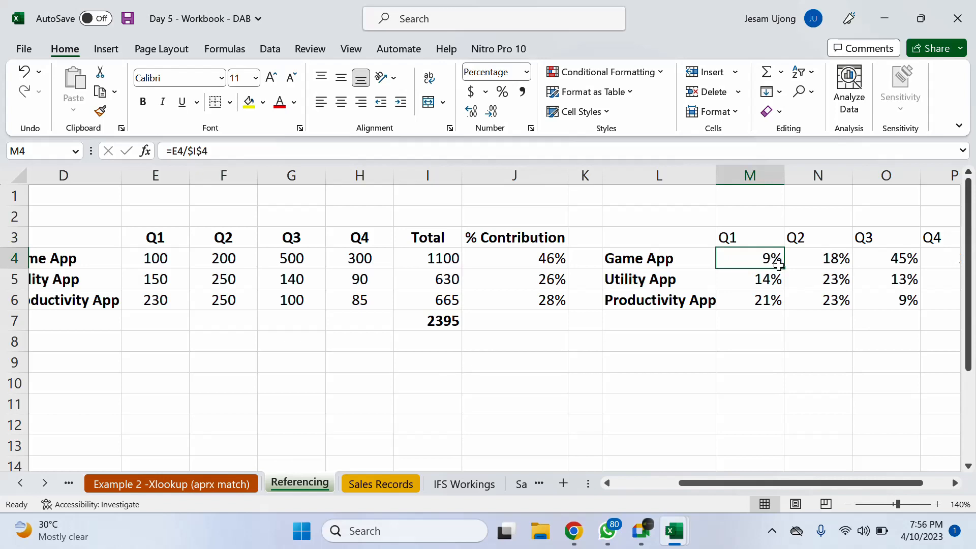
click(435, 262)
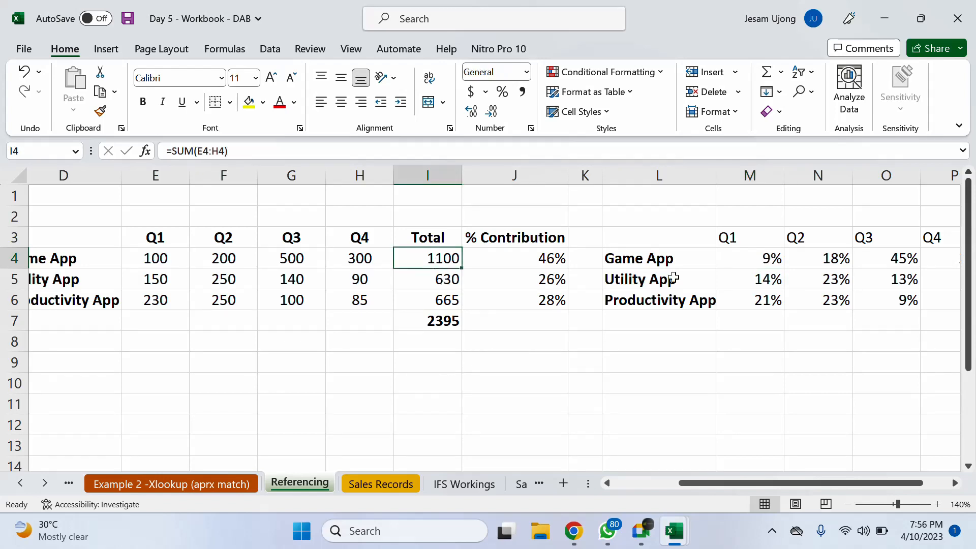
Change Game App's Q1 share formula in M4 to =E4/$I4, fixing only the total's column.
click(774, 259)
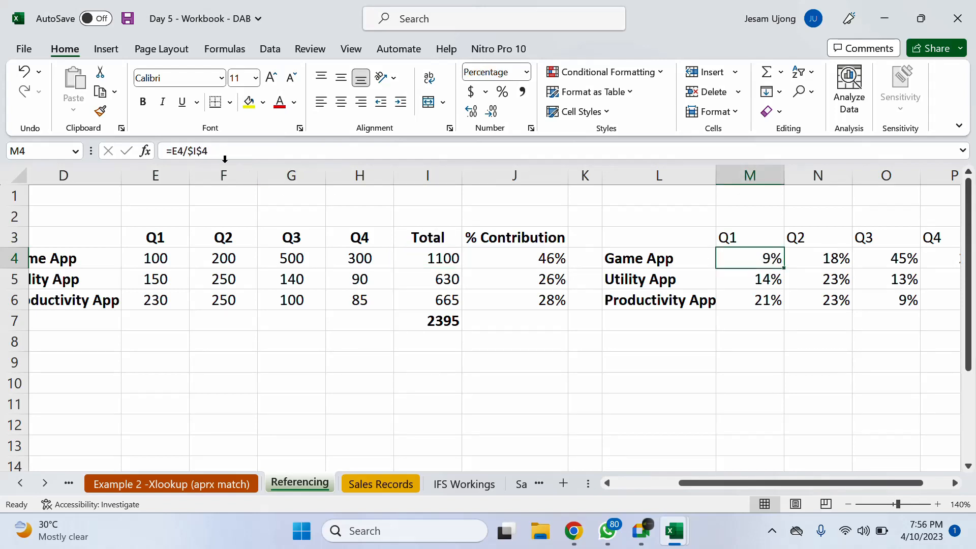
click(206, 151)
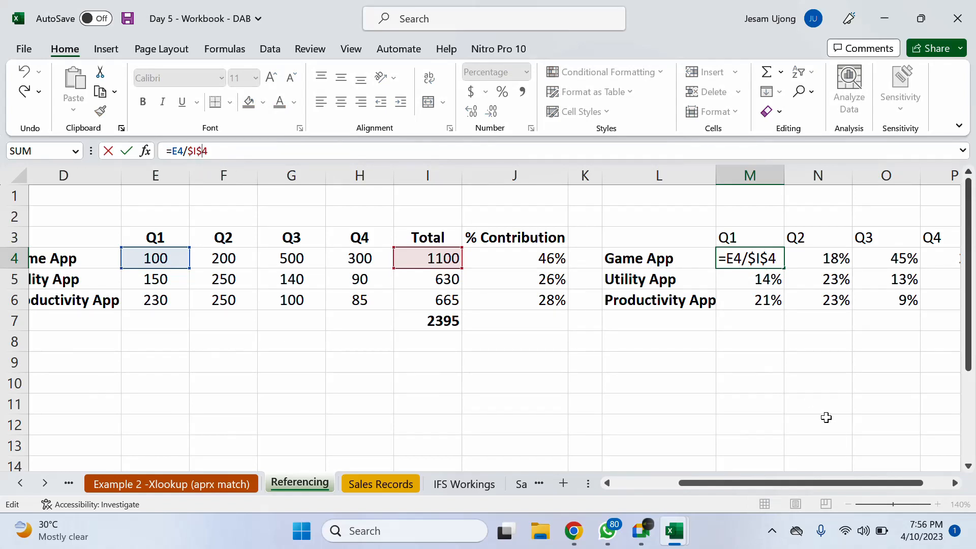
key(BackSpace)
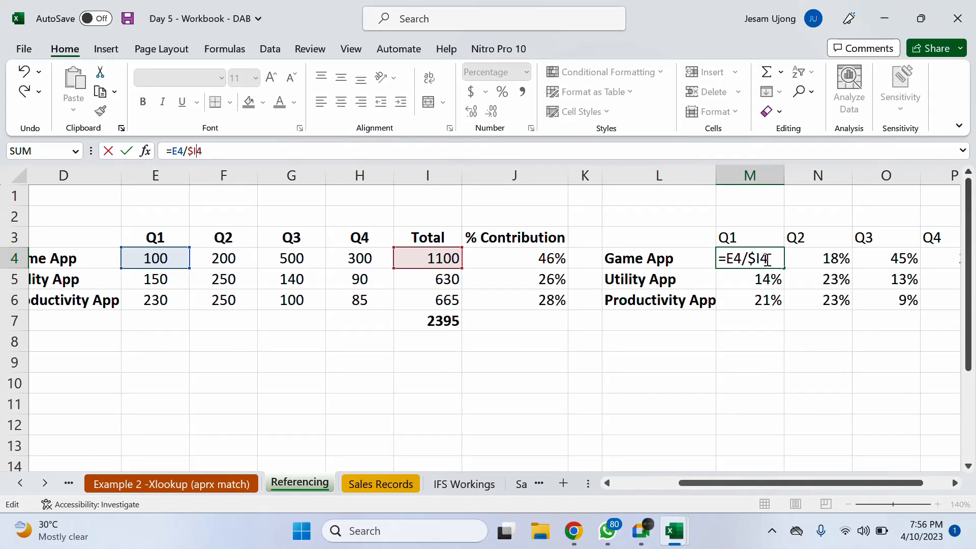
key(Return)
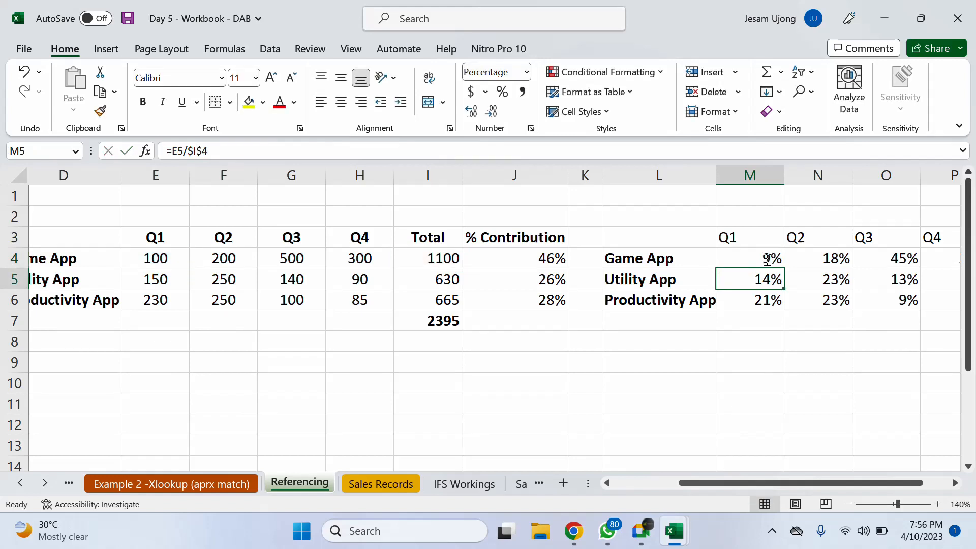
Fill the Q1 share formula from M4 down to M6 and check the total references in M5 and M6.
click(773, 261)
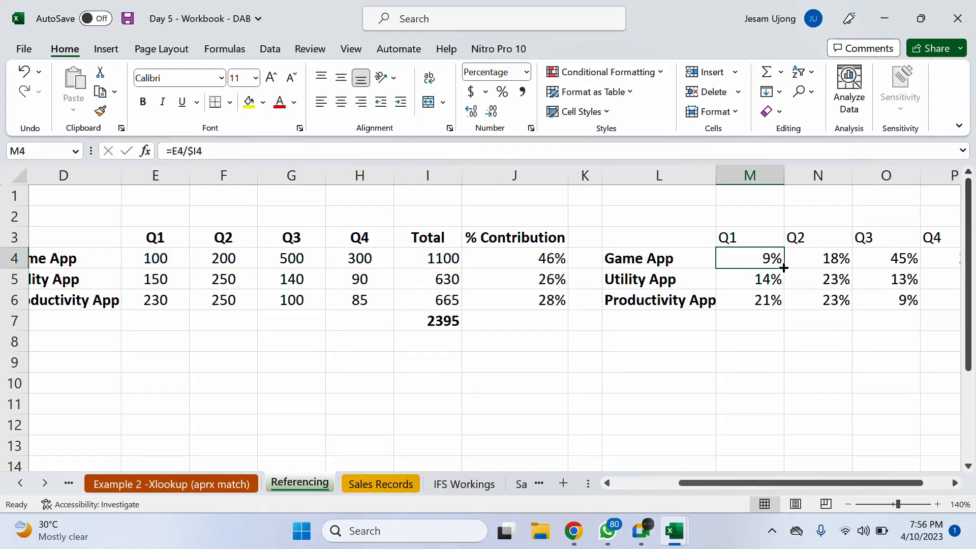
drag(783, 268, 792, 305)
double_click(767, 277)
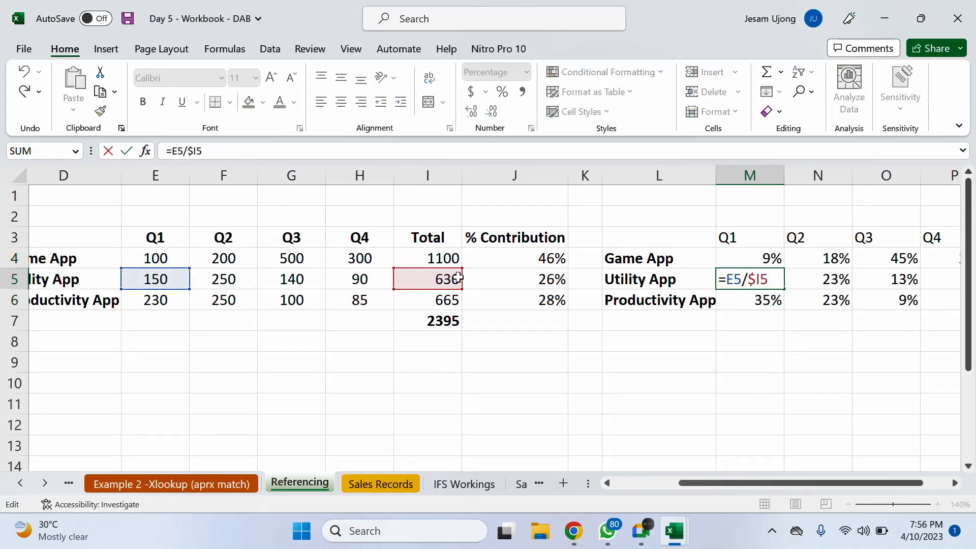
double_click(770, 302)
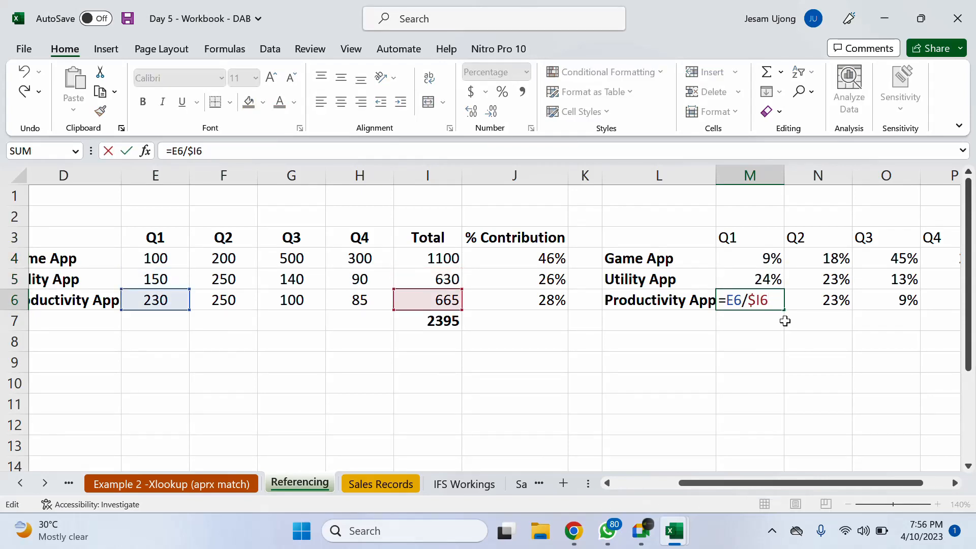
key(Escape)
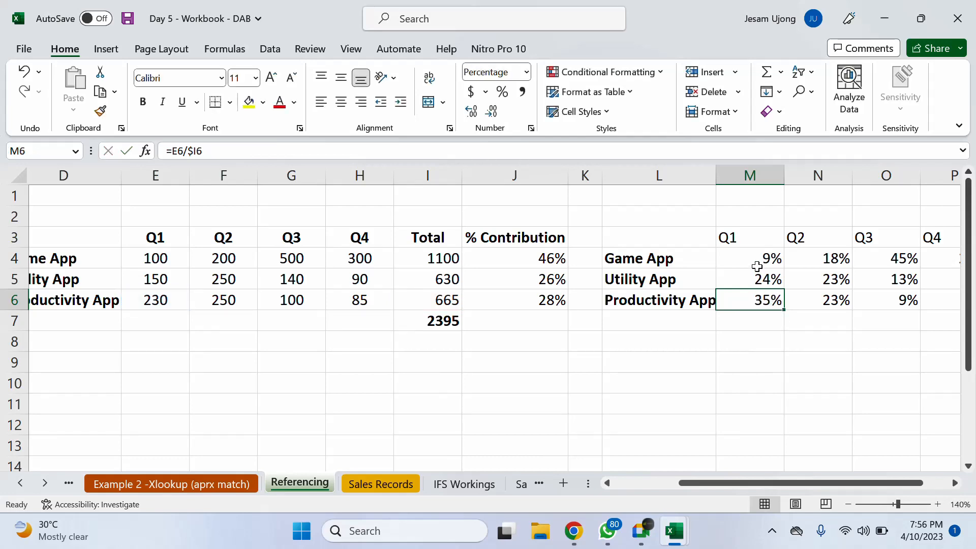
Fill the mixed-reference formula from M4 across to Q4 of the year in P4 and down to row 6.
click(753, 257)
drag(824, 476, 864, 479)
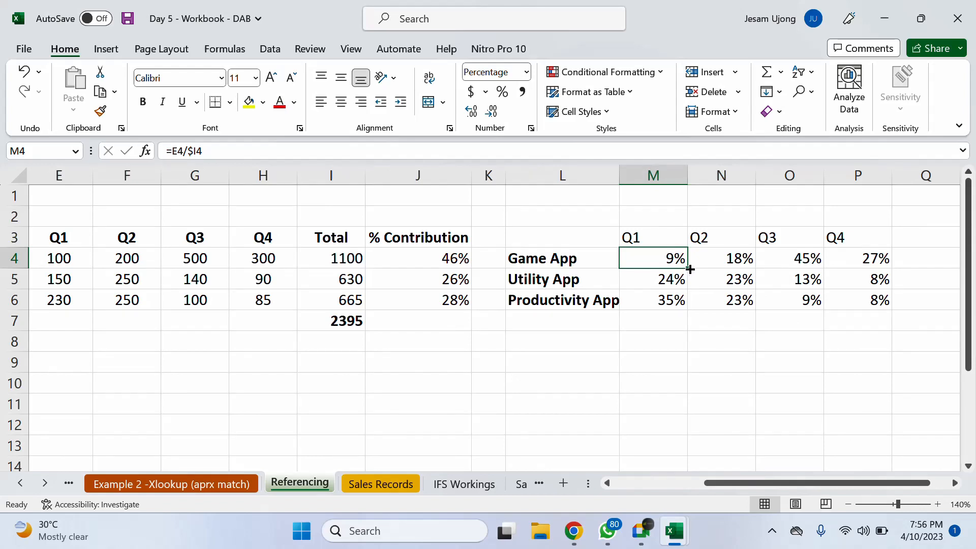
drag(690, 269, 880, 272)
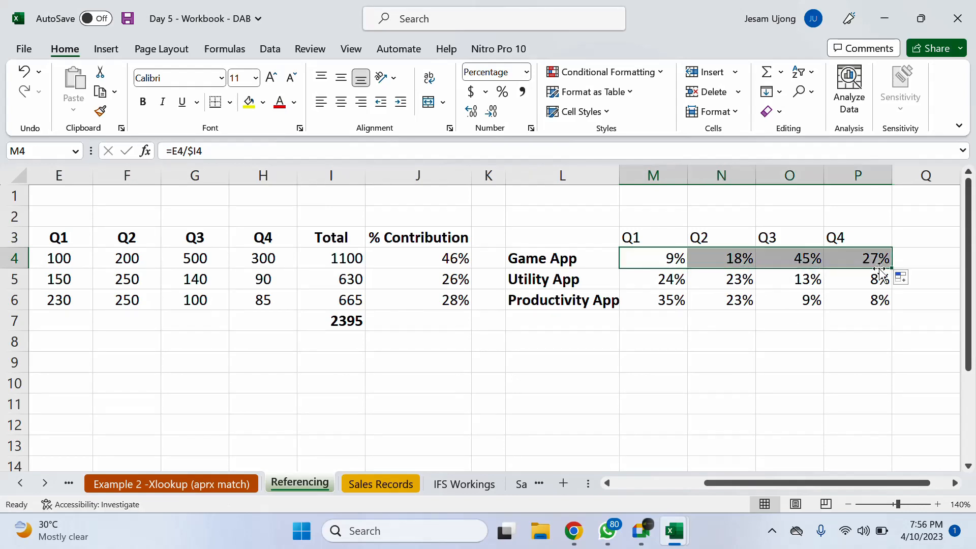
click(724, 250)
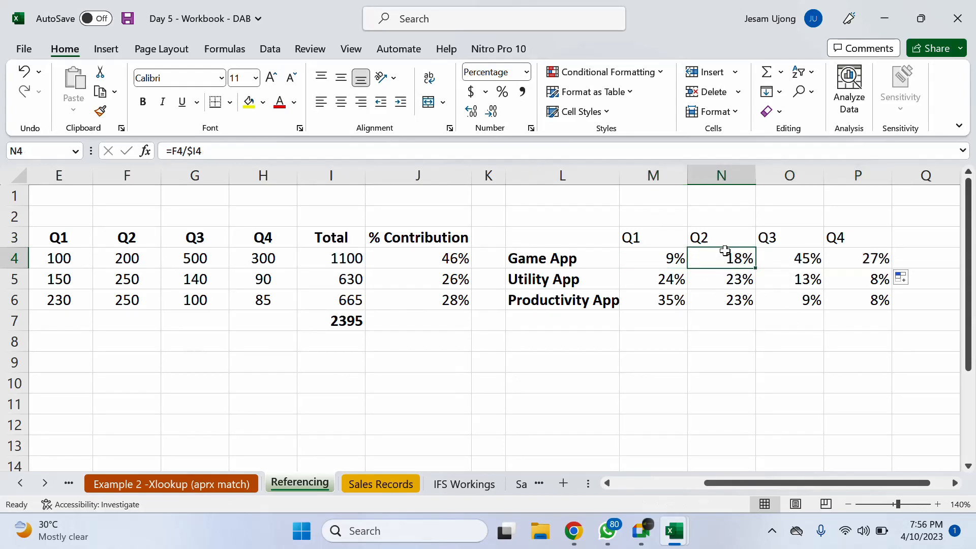
click(737, 281)
key(Down)
drag(680, 258, 871, 303)
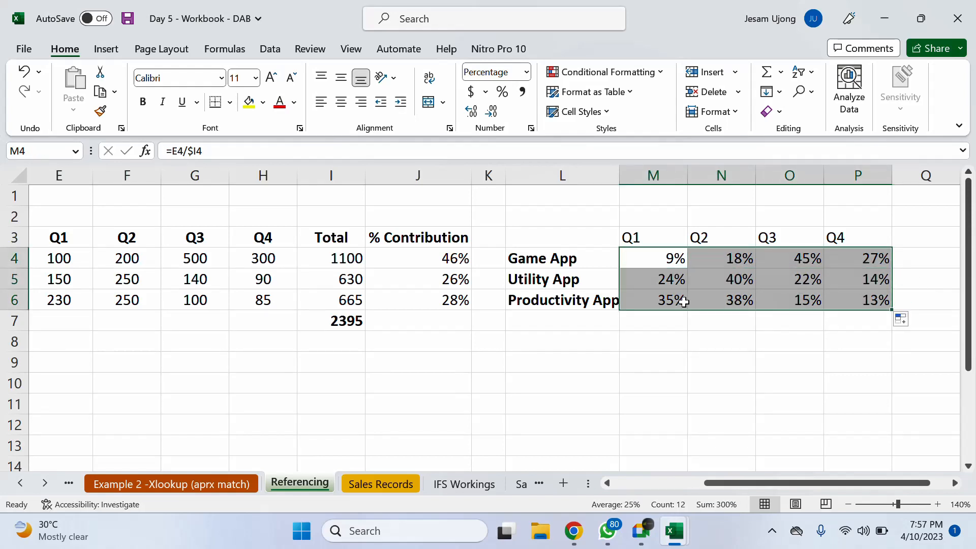
Examine Utility App's Q2 share formula in N5 to see which quarter value and total it references.
click(757, 282)
key(Left)
key(Left)
key(Left)
double_click(740, 282)
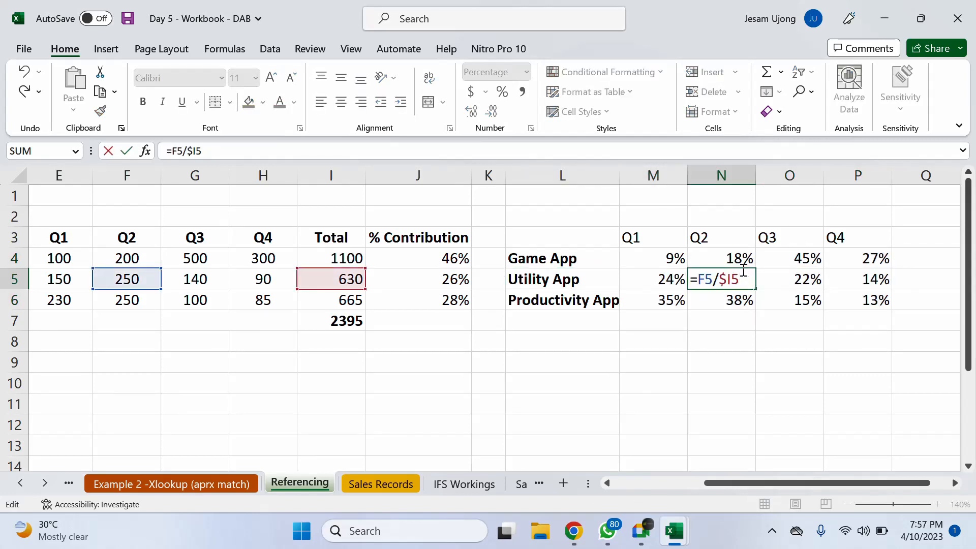
key(ctrl+Return)
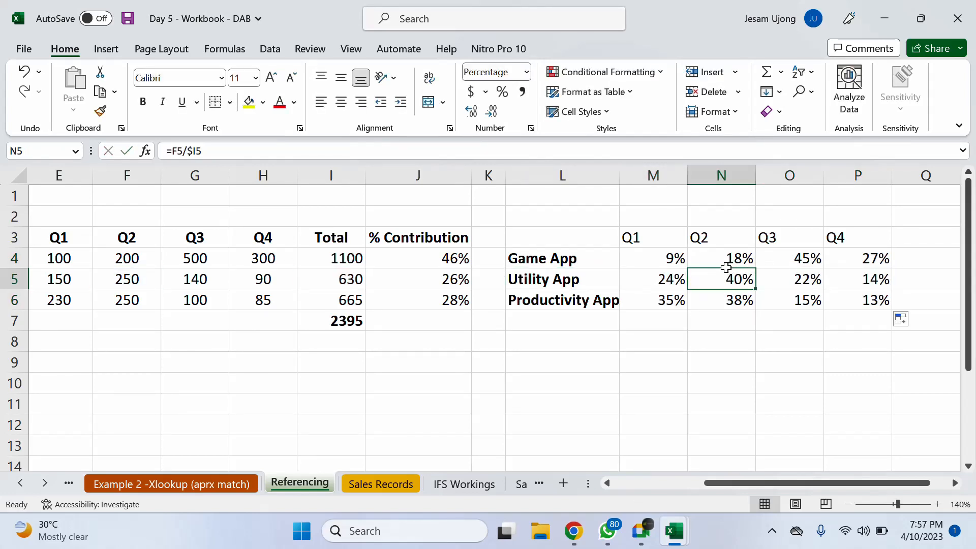
click(682, 270)
click(694, 261)
click(732, 280)
double_click(730, 279)
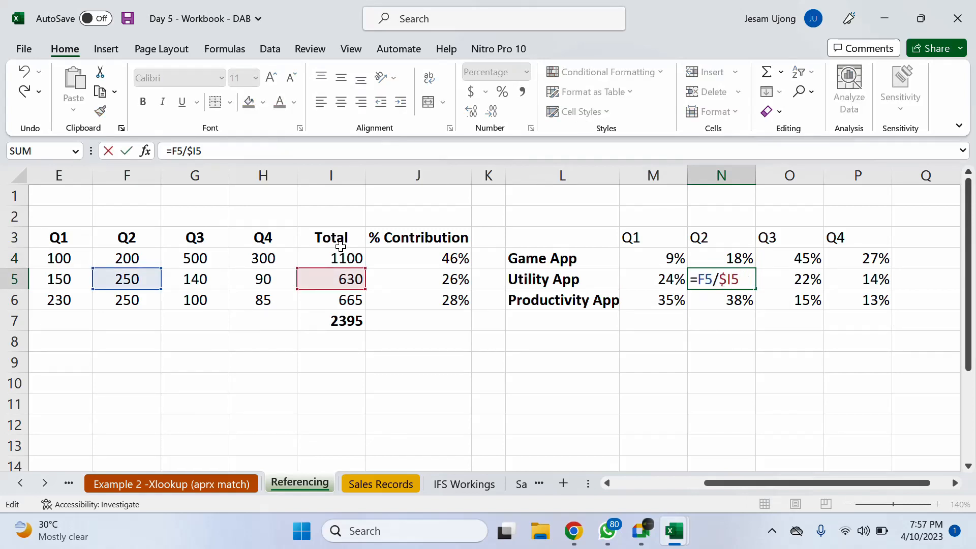
key(ctrl+Return)
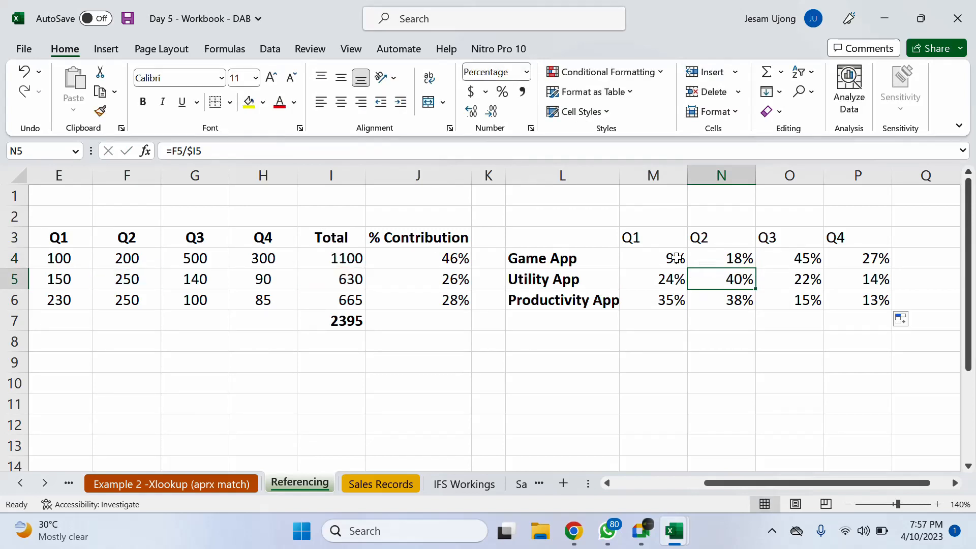
Change the formula in M4 to the fully relative =E4/I4 and fill it across to column Q.
click(674, 259)
double_click(673, 258)
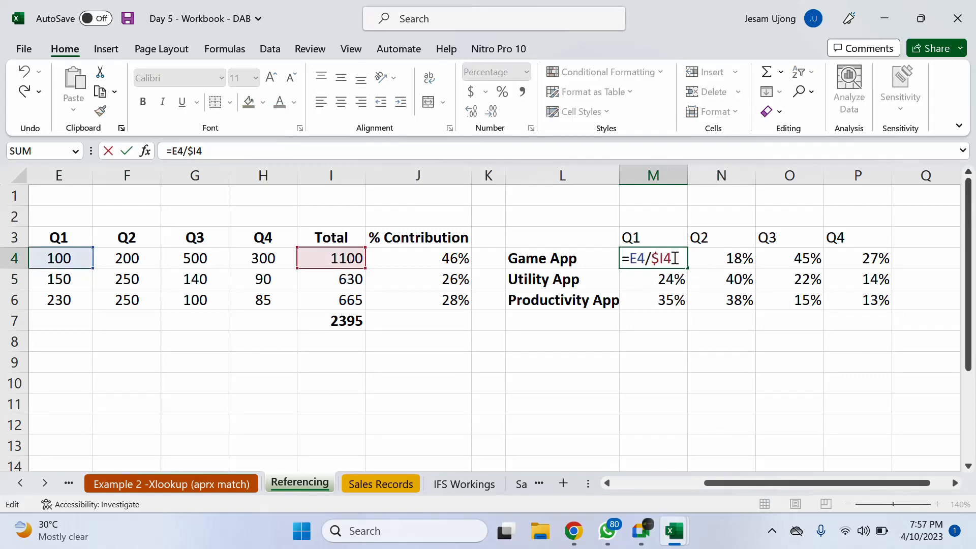
key(F4)
key(Return)
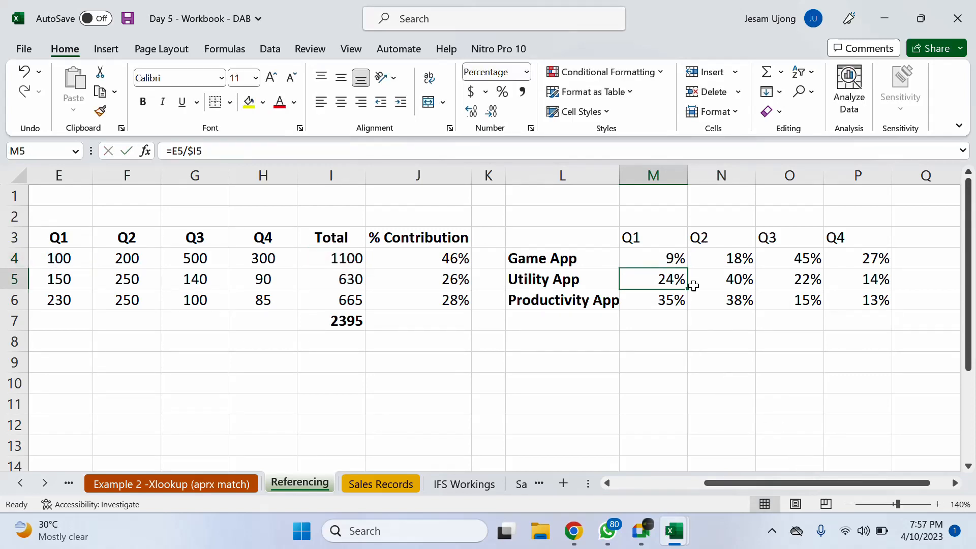
click(681, 265)
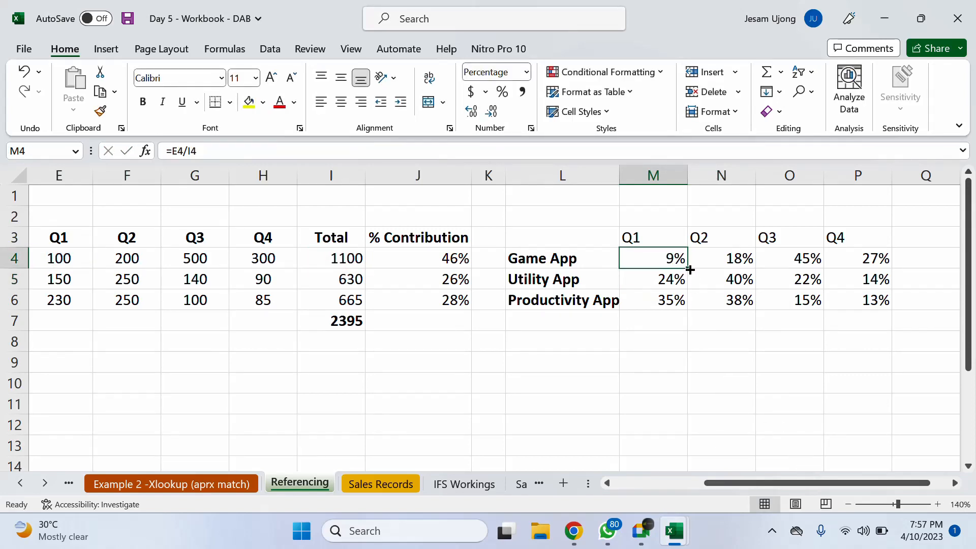
drag(690, 269, 937, 271)
Examine Game App's Q2 share formula in N4 to see how its total reference shifts across columns, leaving the formula unedited.
click(718, 259)
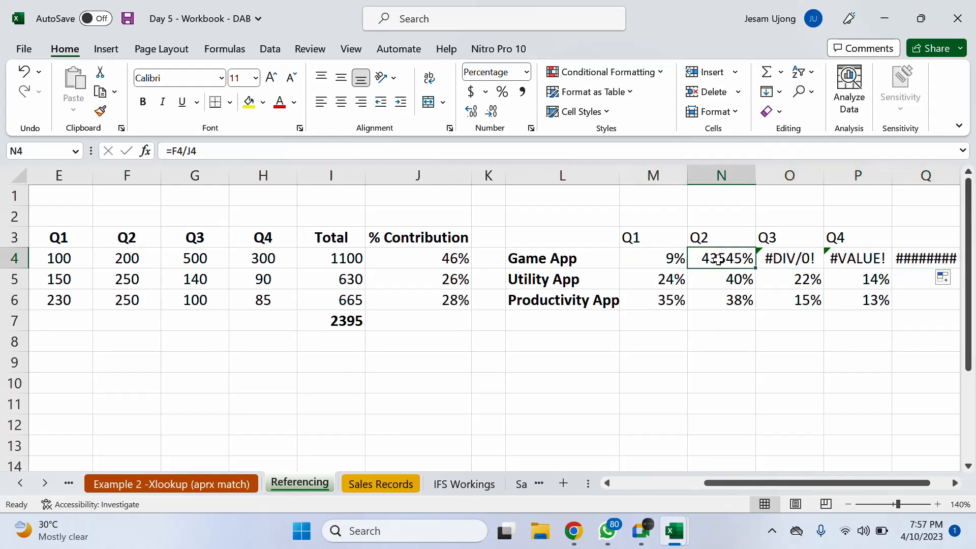
double_click(718, 259)
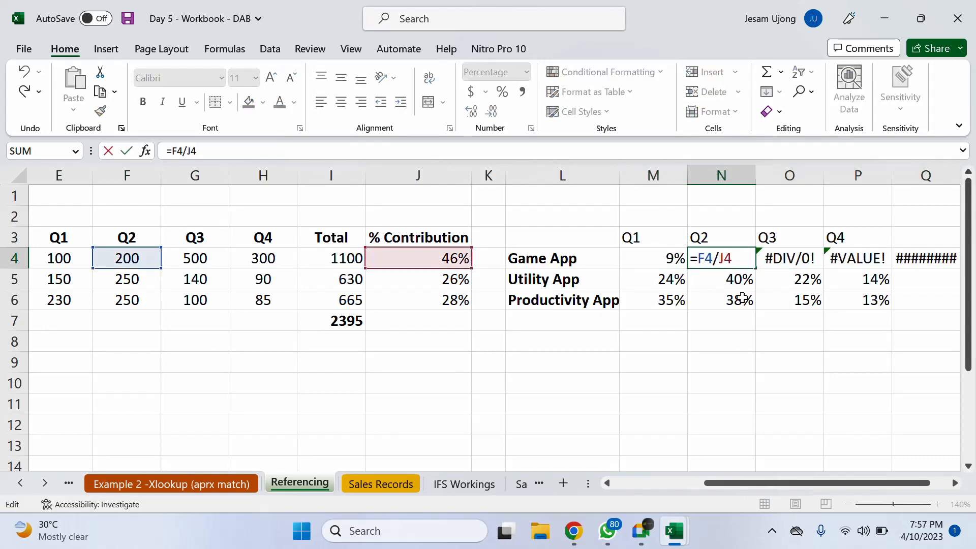
click(428, 178)
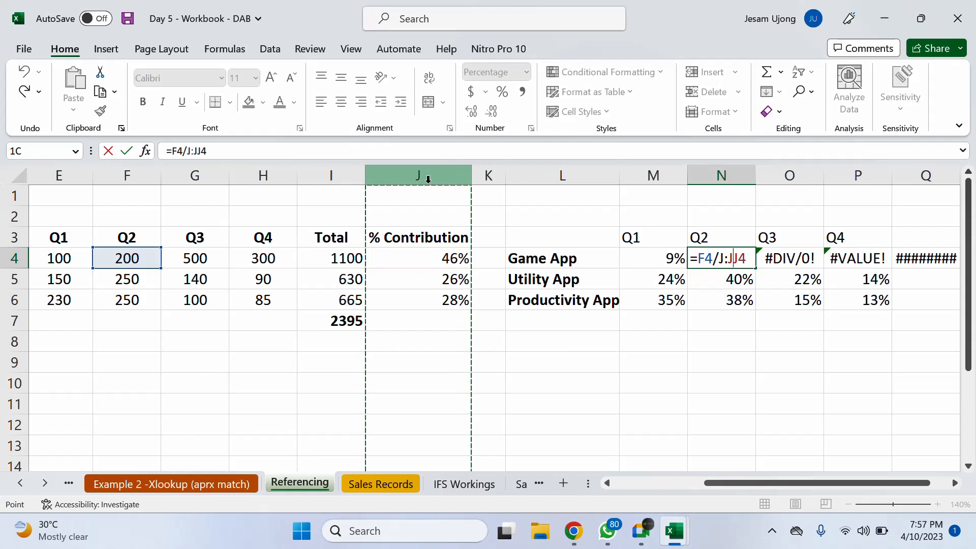
click(489, 176)
click(612, 177)
click(622, 178)
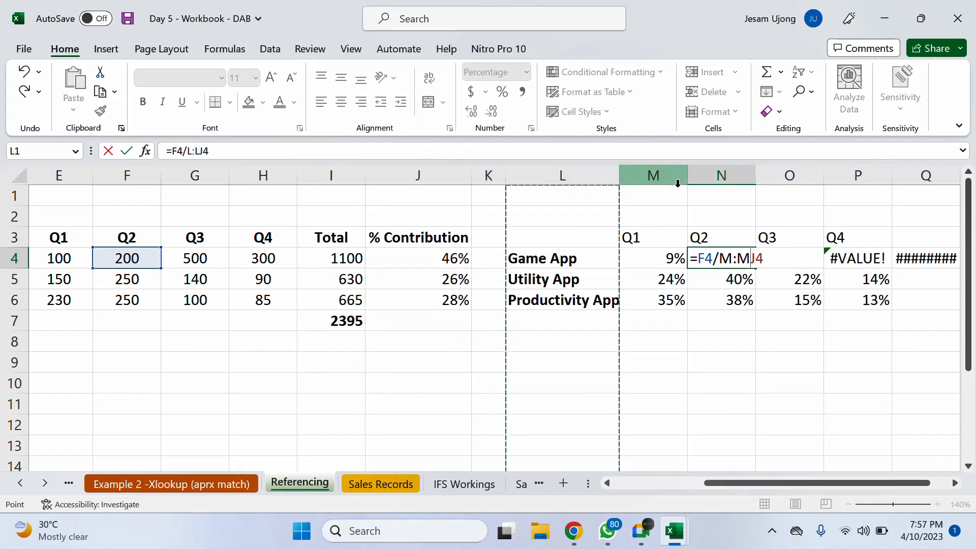
key(ctrl+Return)
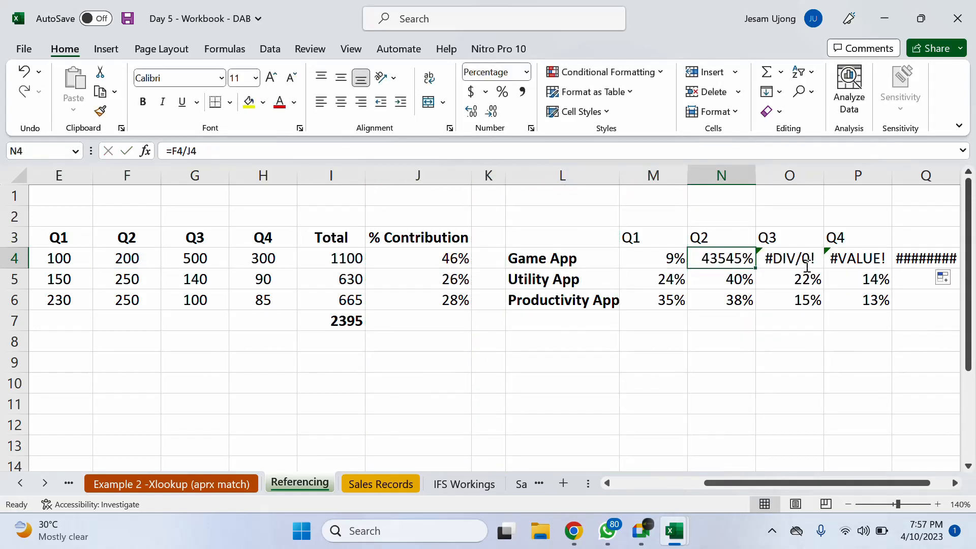
Restore the fixed-column total reference in M4 so that the formula reads =E4/$I4.
click(662, 256)
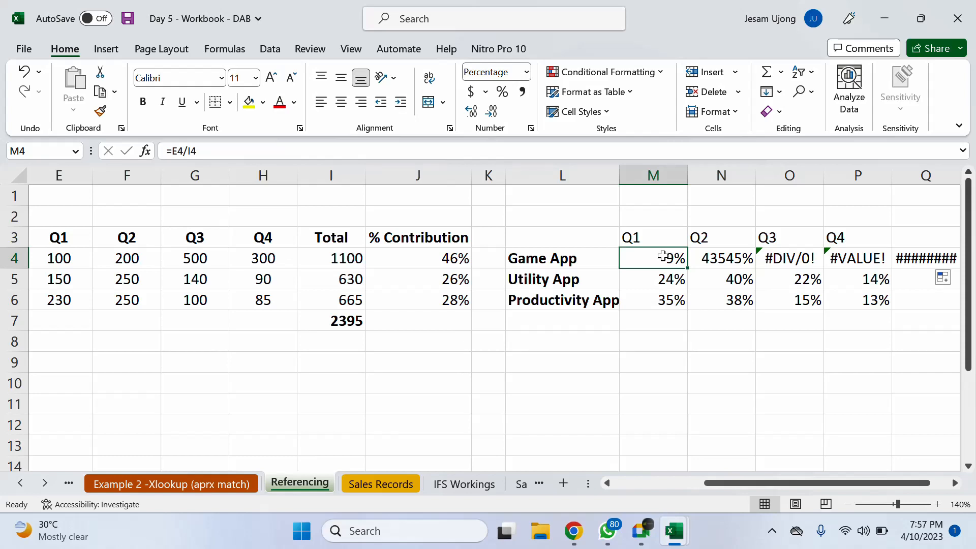
double_click(663, 257)
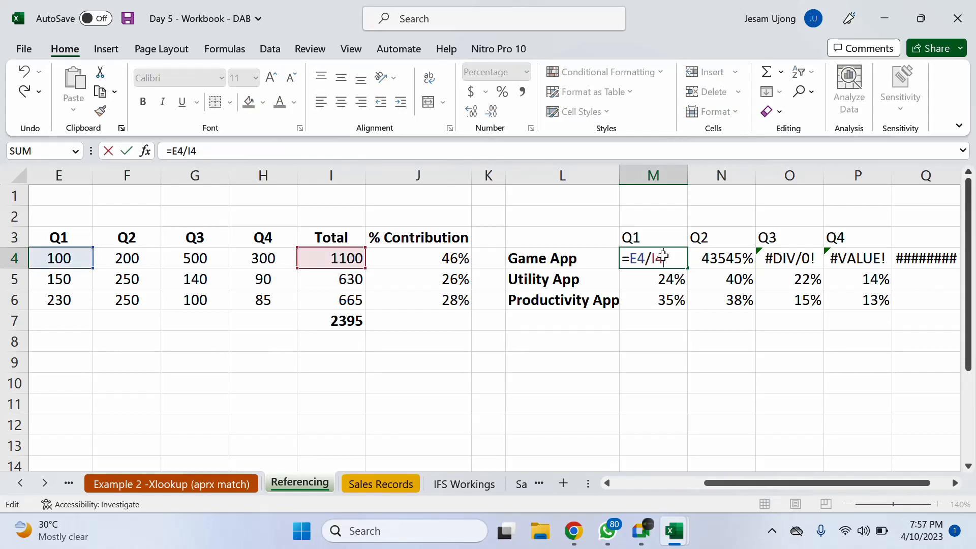
click(198, 151)
key(F4)
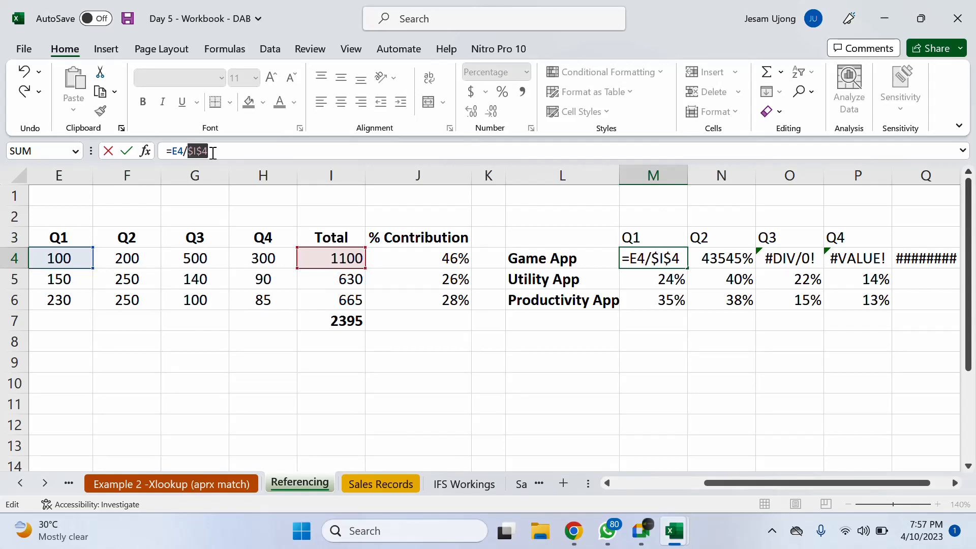
key(F4)
key(F4)
key(Return)
Fill the formula in M4 across to P4 and down to row 6, and clear the stray formula in Q4.
click(675, 260)
drag(690, 270, 884, 312)
drag(892, 268, 891, 305)
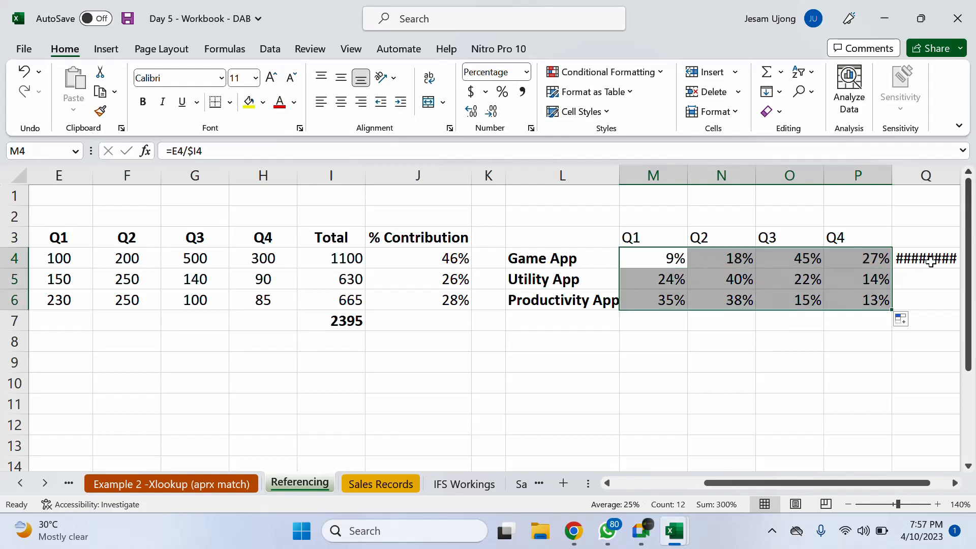
click(931, 261)
key(Delete)
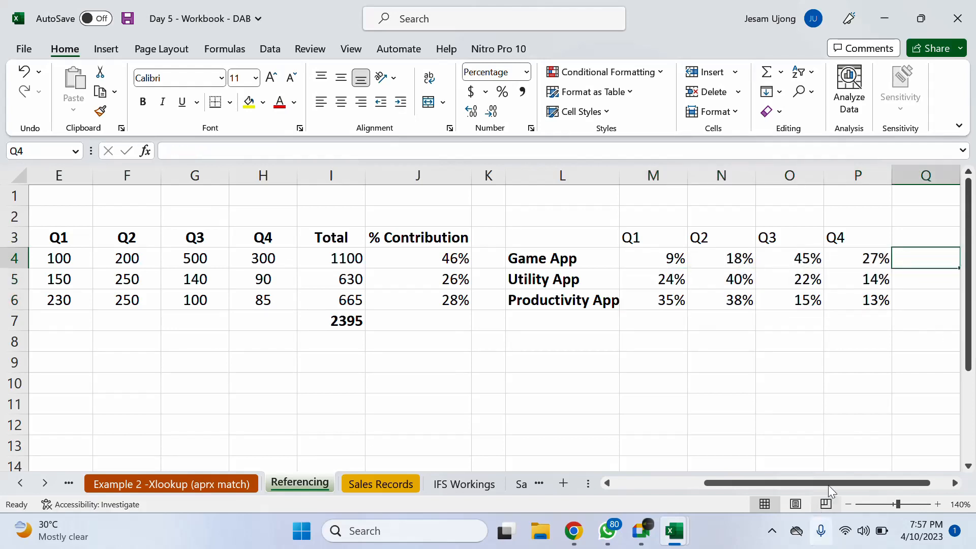
Examine the restored Q2 share formula for Game App in N4.
drag(828, 488, 832, 460)
click(760, 378)
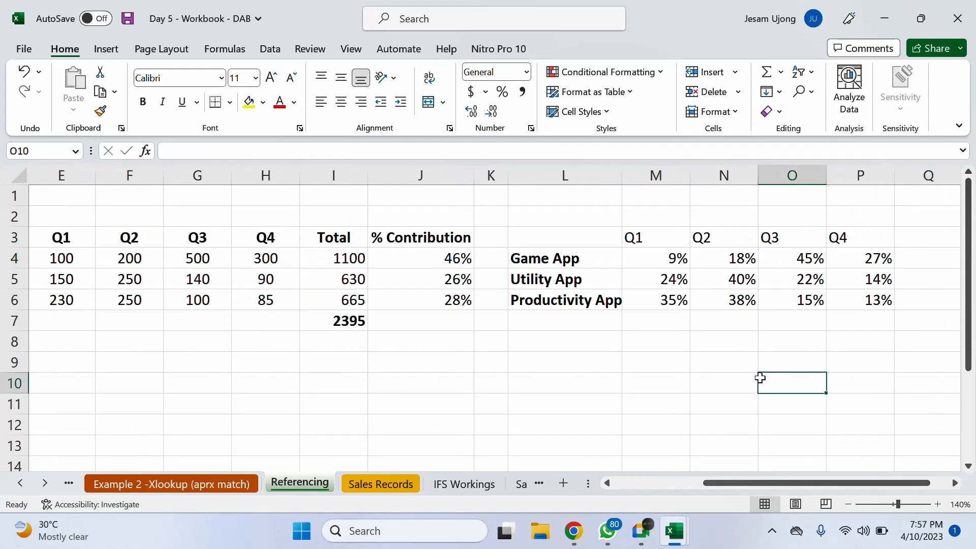
click(696, 239)
click(707, 259)
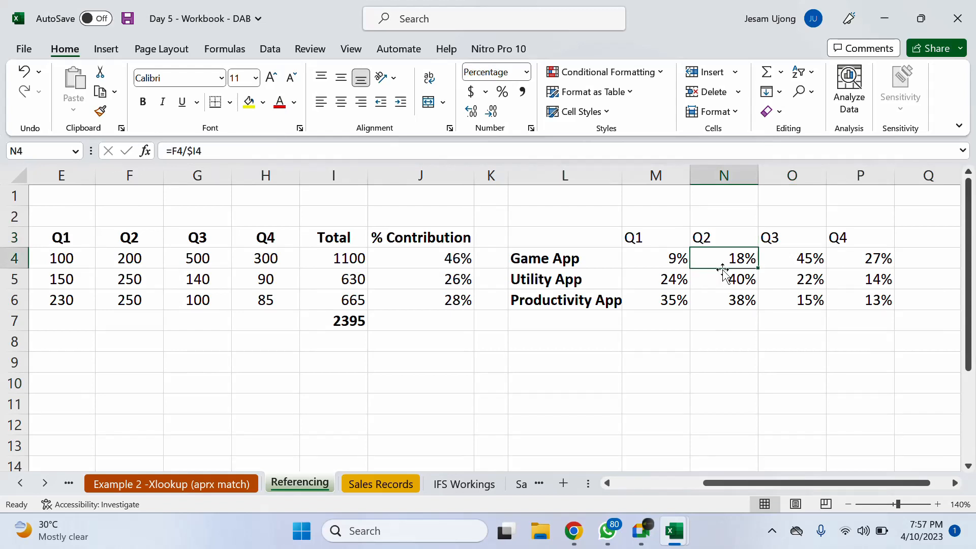
Examine Utility App's Q1 share formula in M5, and open the IFS Workings sheet.
click(683, 283)
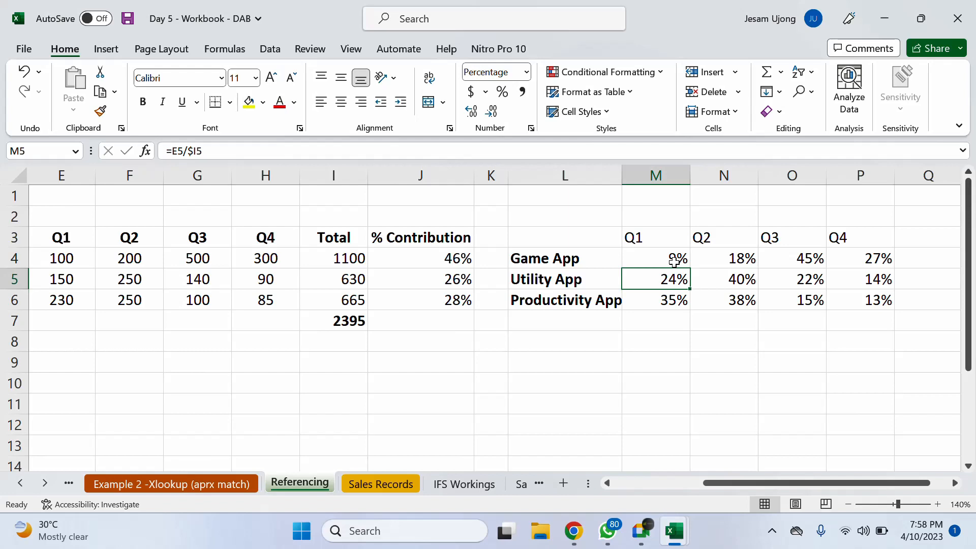
drag(750, 360, 765, 345)
click(667, 422)
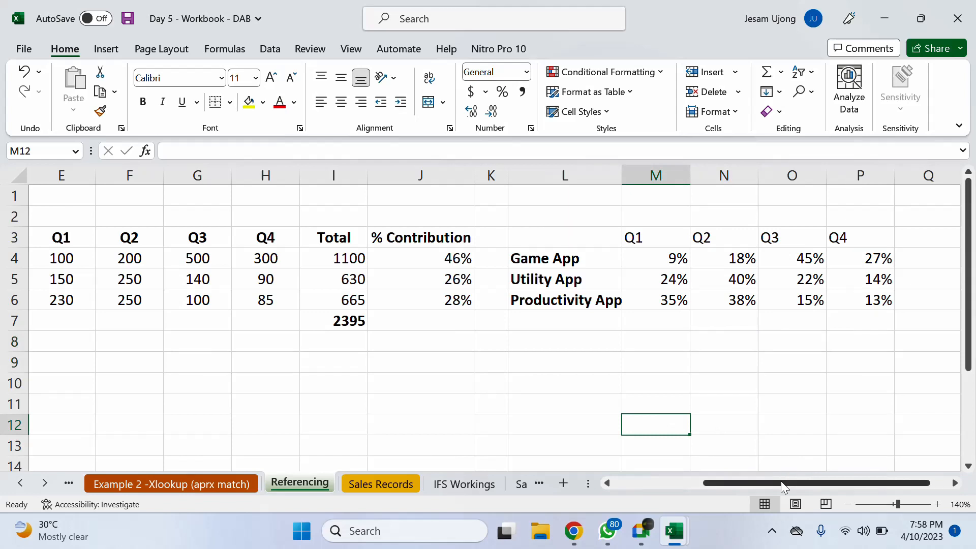
drag(781, 481, 758, 481)
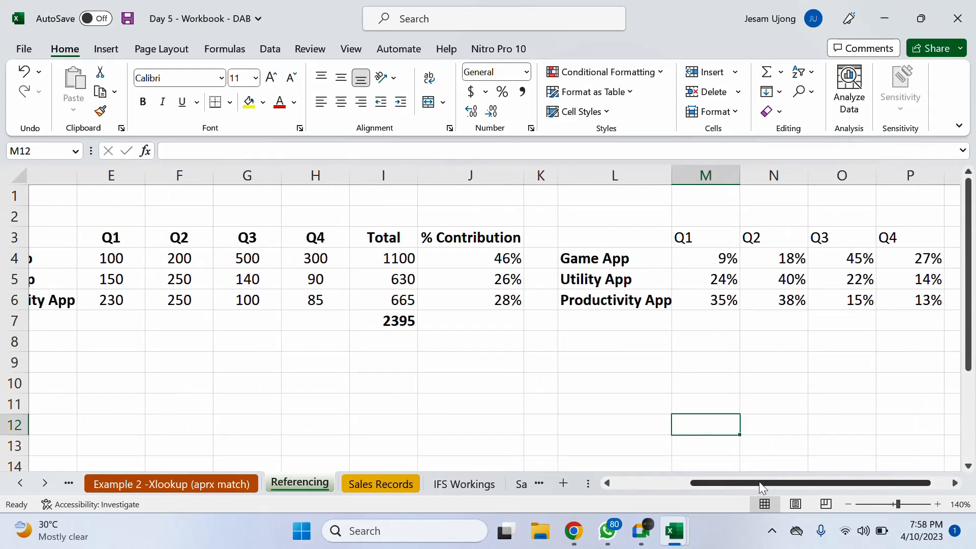
click(463, 486)
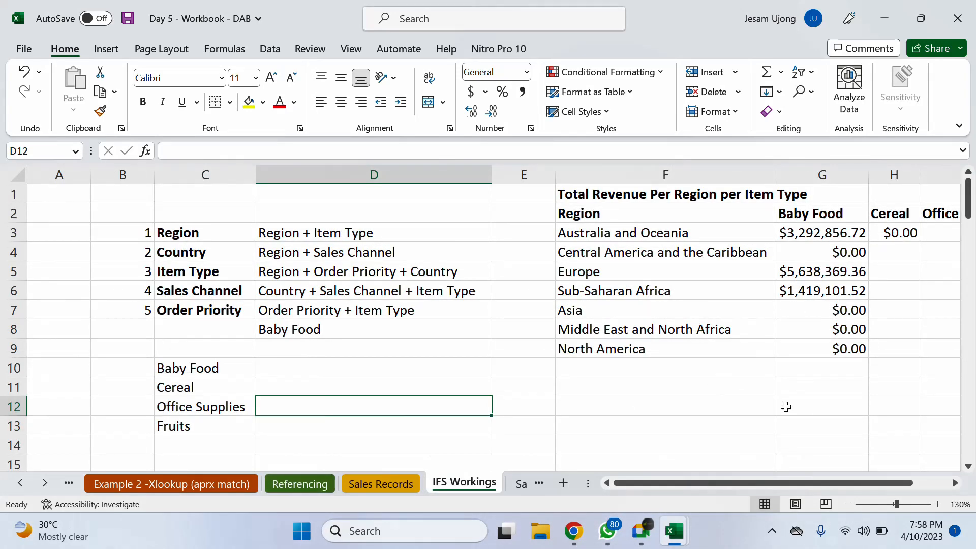
drag(642, 482, 654, 480)
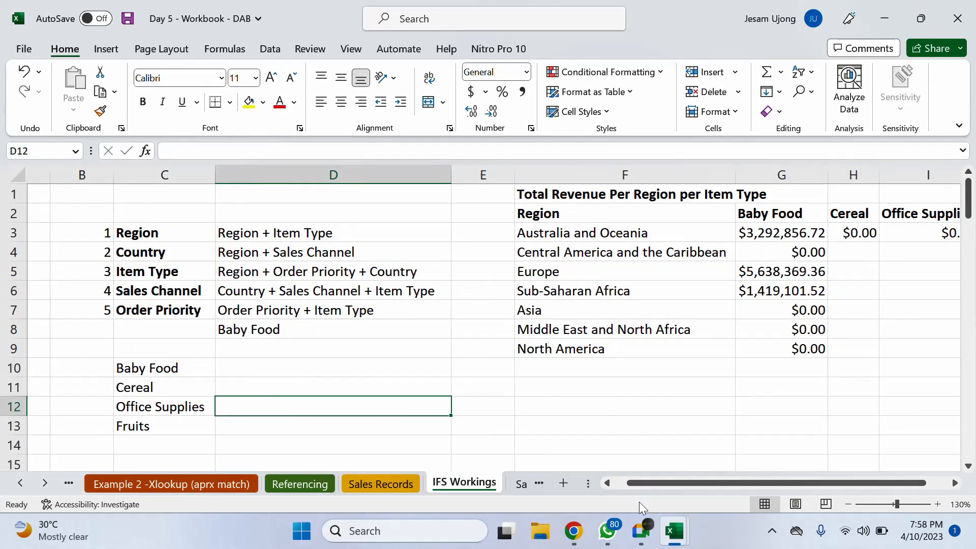
Switch to Google Meet, check the participants and in-call messages, and return to the Day 5 workbook in Excel.
click(644, 529)
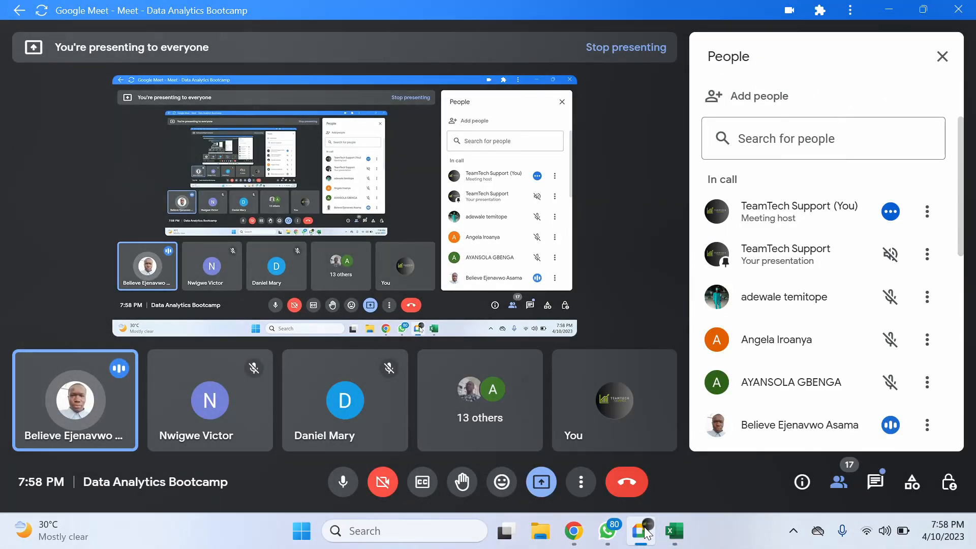
scroll(887, 342, down, 2)
scroll(886, 346, up, 1)
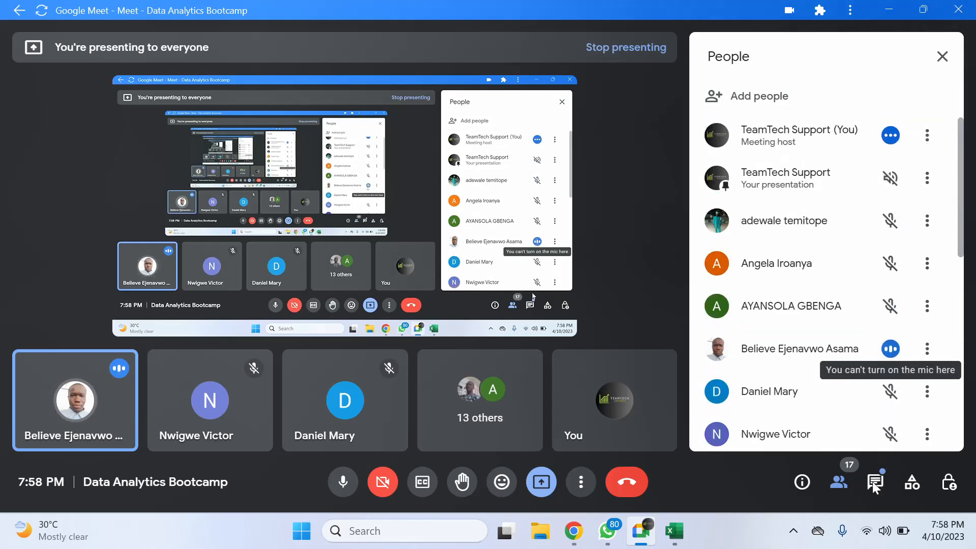
click(874, 484)
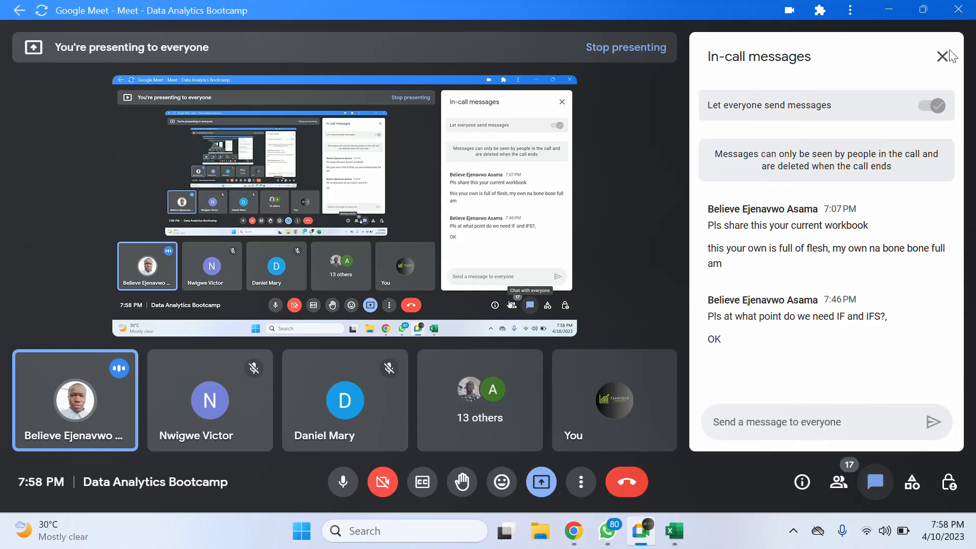
click(678, 531)
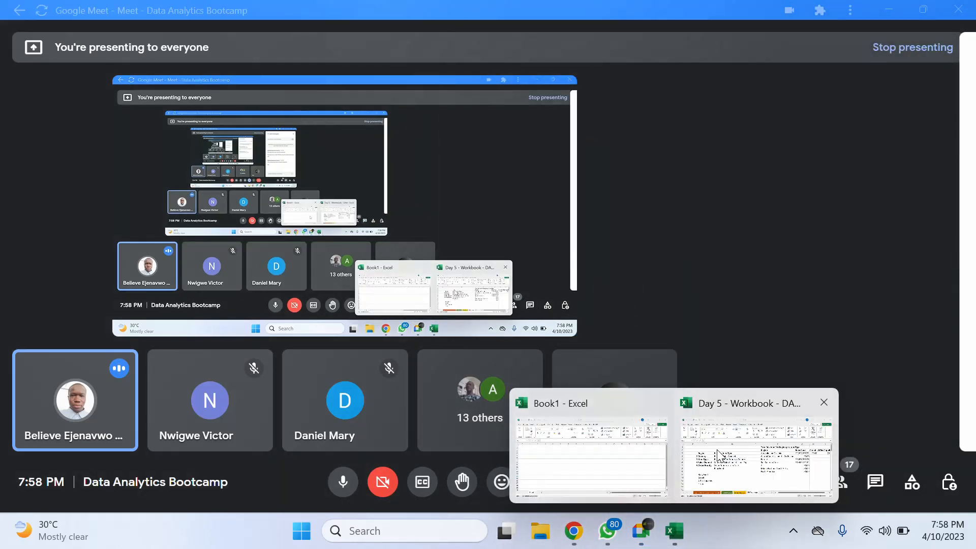
click(711, 455)
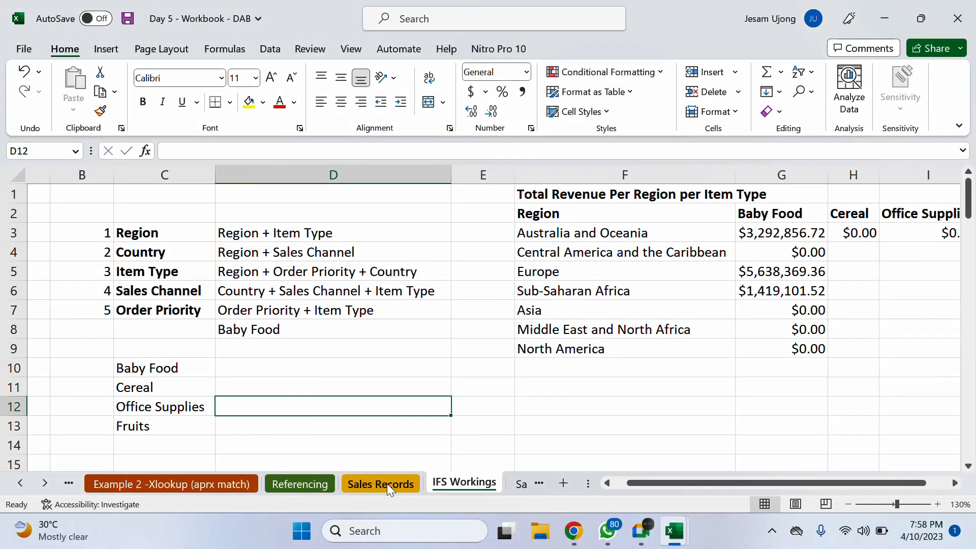
Return to the Referencing sheet, dismiss the presenting notification, and bring the quarterly share table into view.
click(386, 484)
key(ctrl+Page_Up)
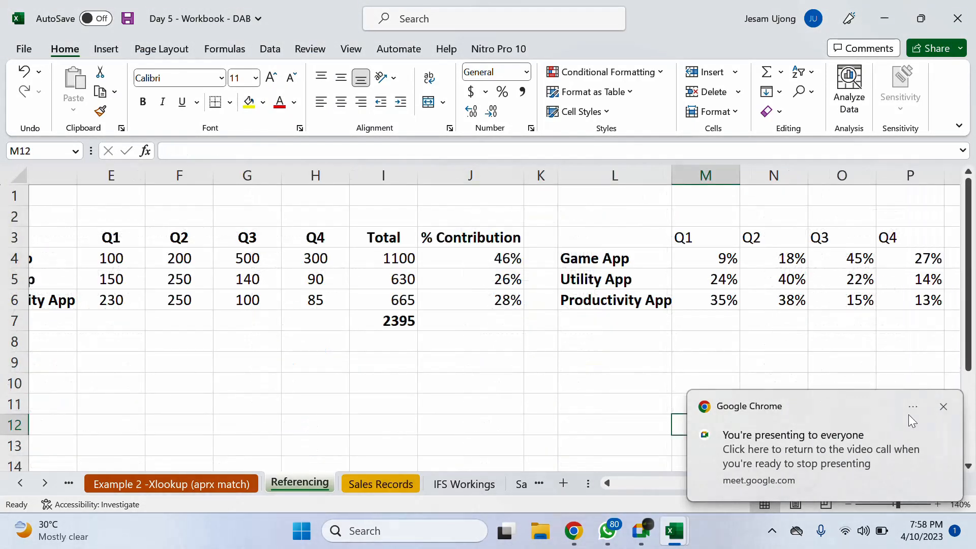
click(944, 409)
click(614, 337)
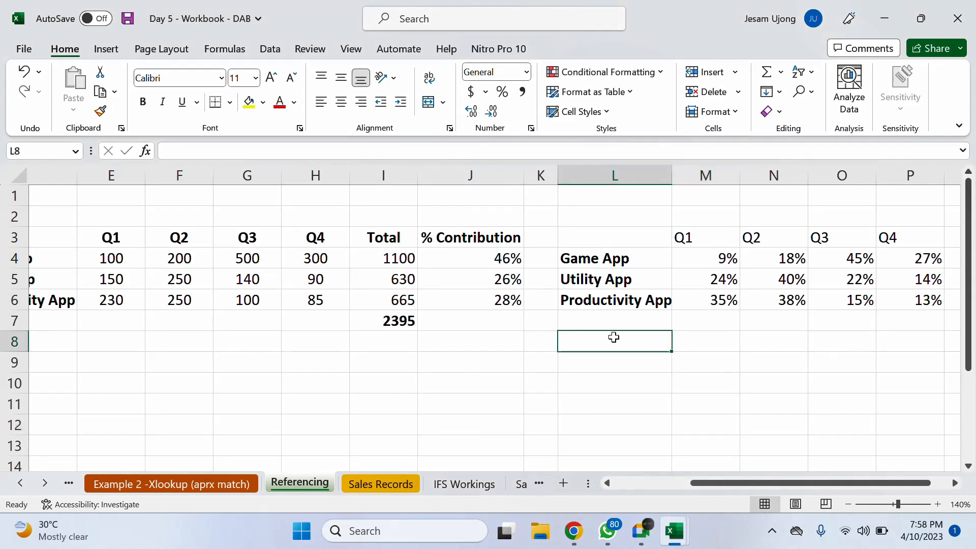
drag(712, 487, 737, 474)
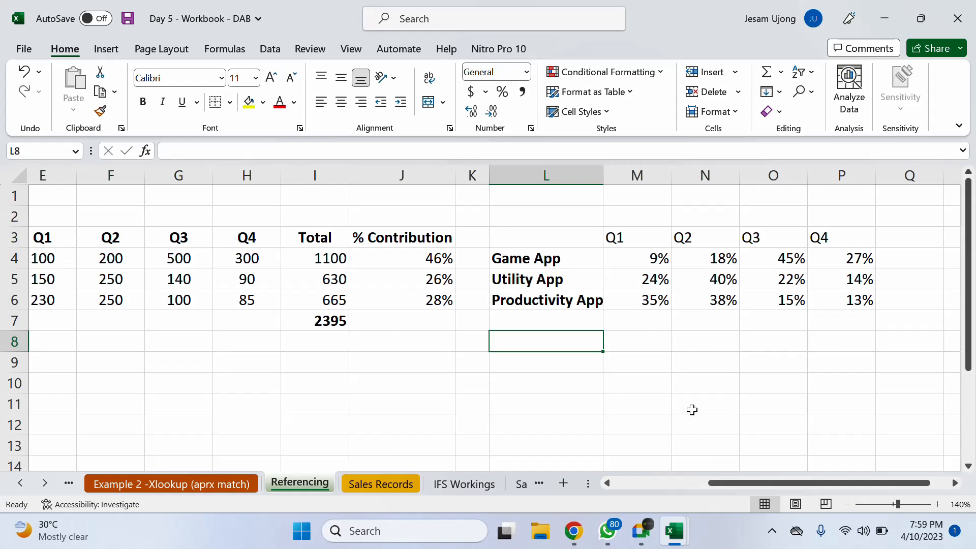
Examine Productivity App's % Contribution formula in J6 to review its absolute reference, leaving the formula unedited.
drag(730, 483, 665, 496)
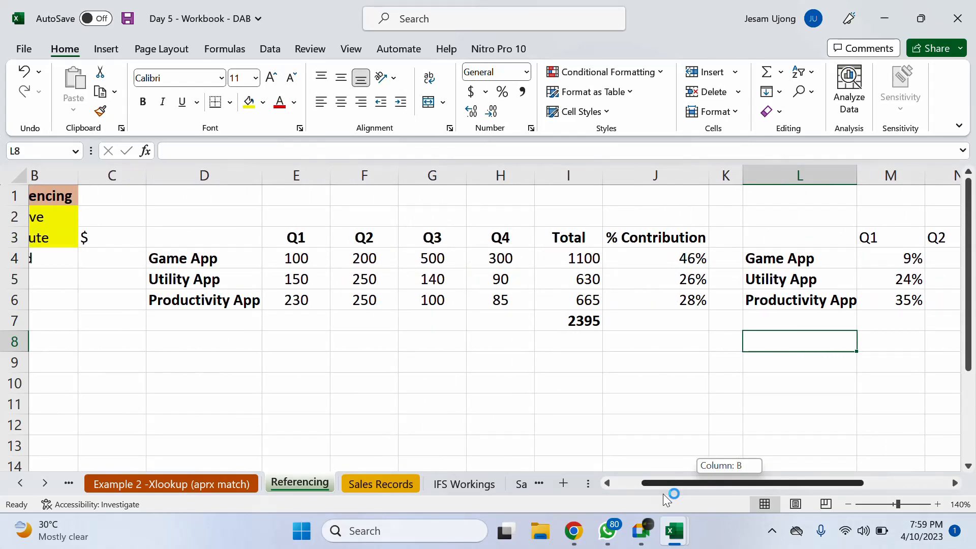
mouse_move(664, 494)
mouse_down()
mouse_move(627, 494)
mouse_move(670, 493)
mouse_move(648, 493)
mouse_up()
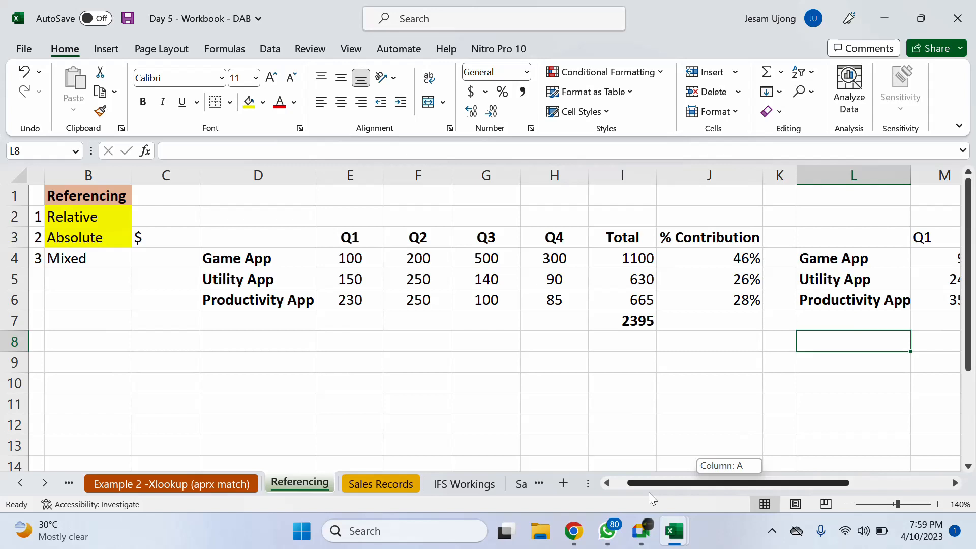
drag(649, 492, 662, 495)
click(573, 320)
click(646, 302)
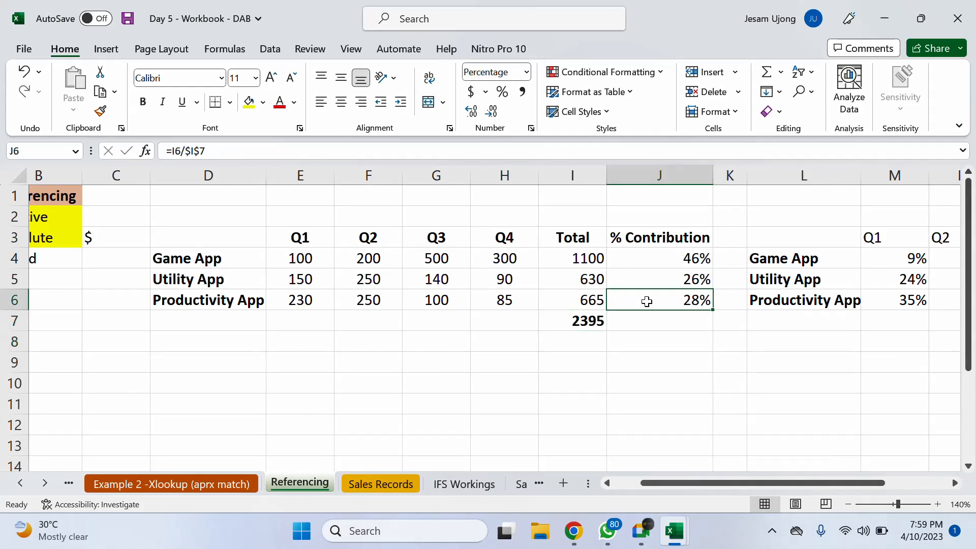
double_click(647, 302)
click(669, 336)
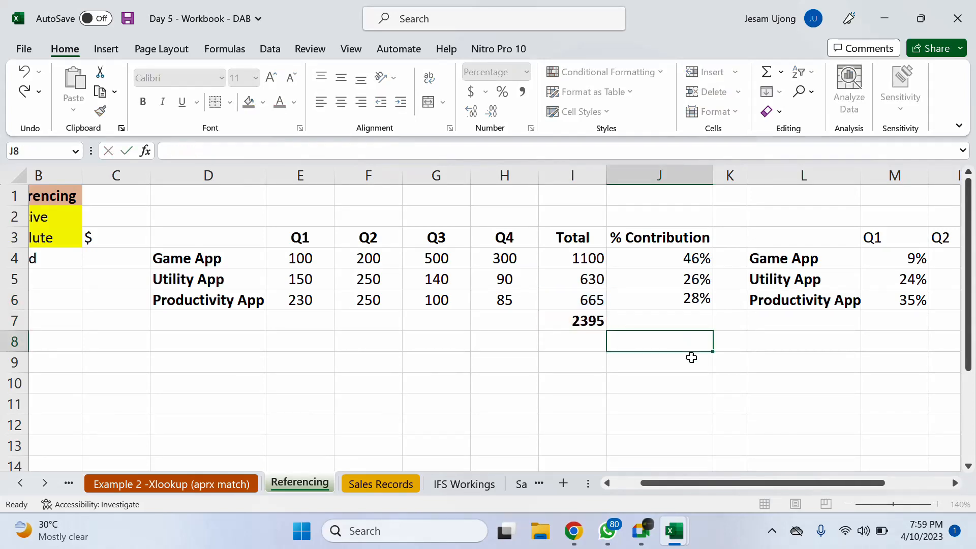
drag(737, 483, 807, 476)
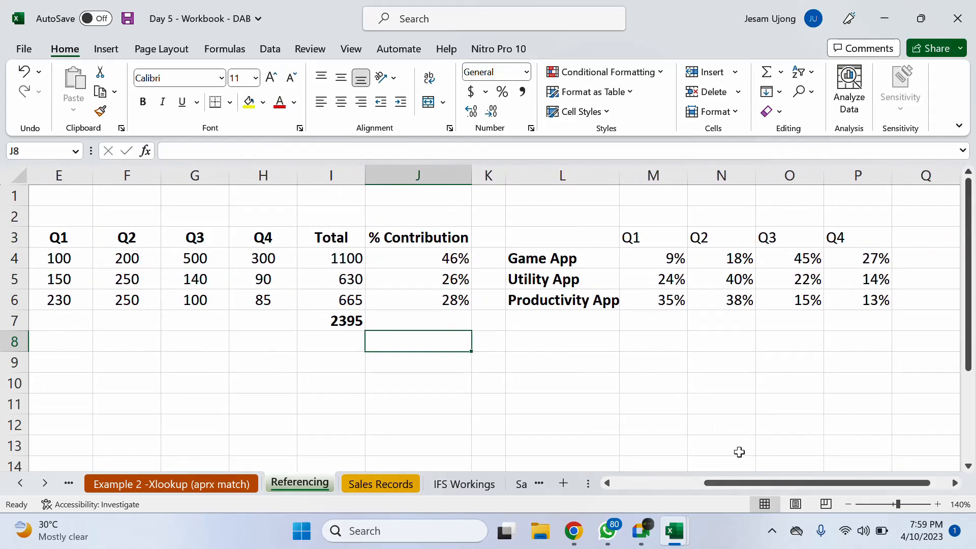
Open the IFS Workings sheet, check the Google Meet call, and return to the Day 5 workbook with the presenting notification dismissed.
mouse_move(674, 530)
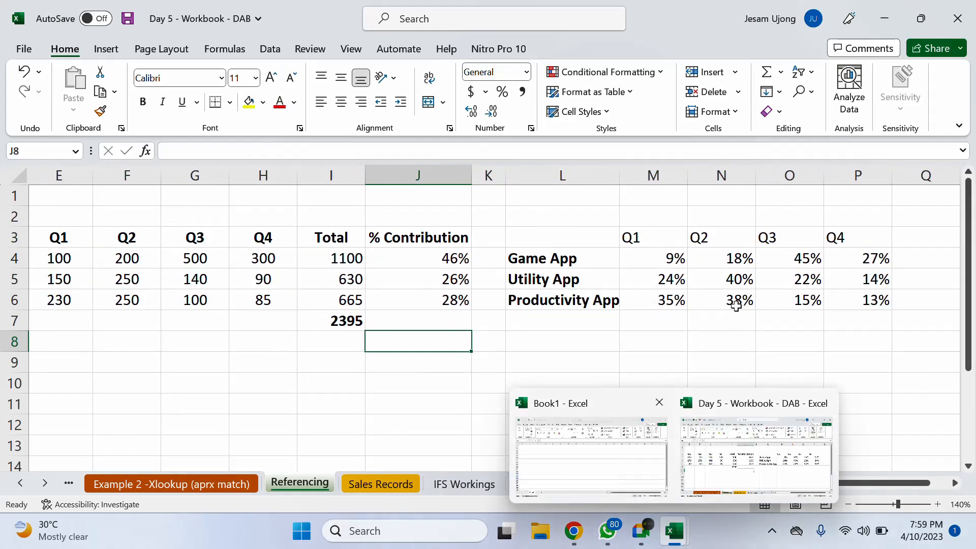
click(486, 407)
click(489, 484)
click(641, 528)
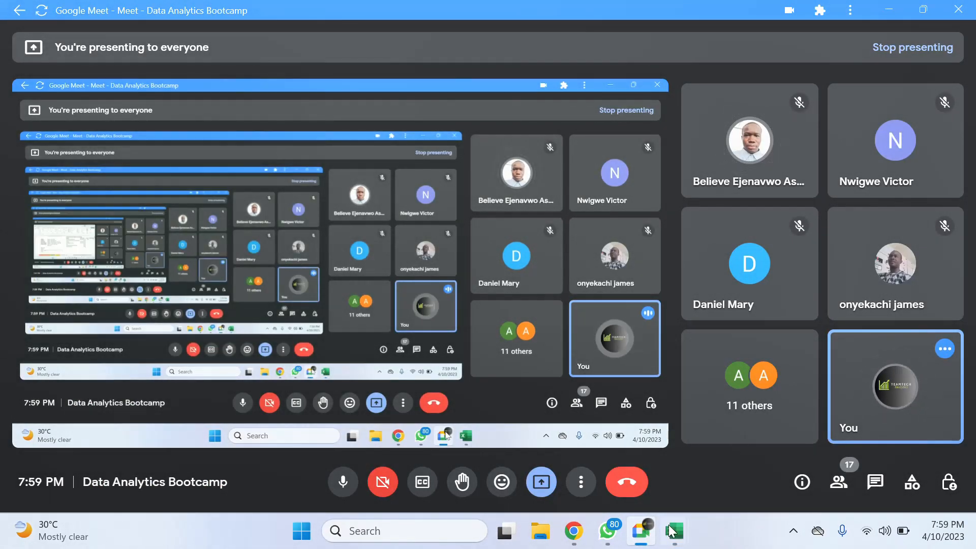
mouse_move(675, 531)
click(715, 468)
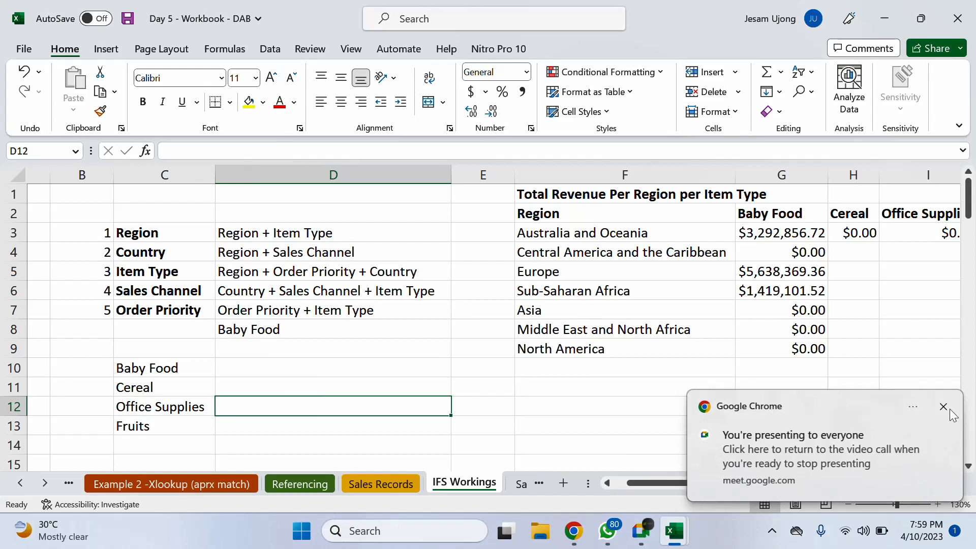
click(943, 407)
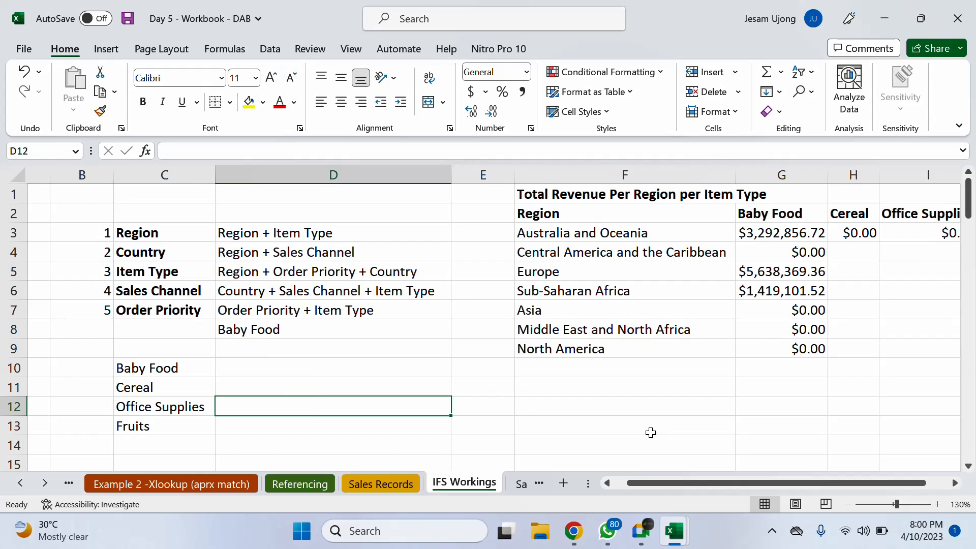
Examine the SUMIFS formula for Australia and Oceania's Baby Food revenue in G3.
drag(761, 484, 854, 482)
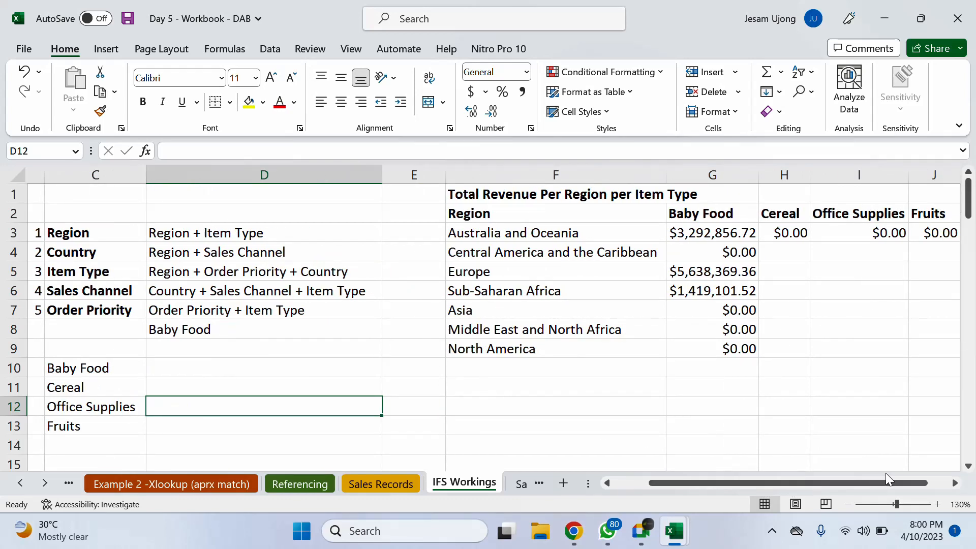
click(954, 483)
click(607, 236)
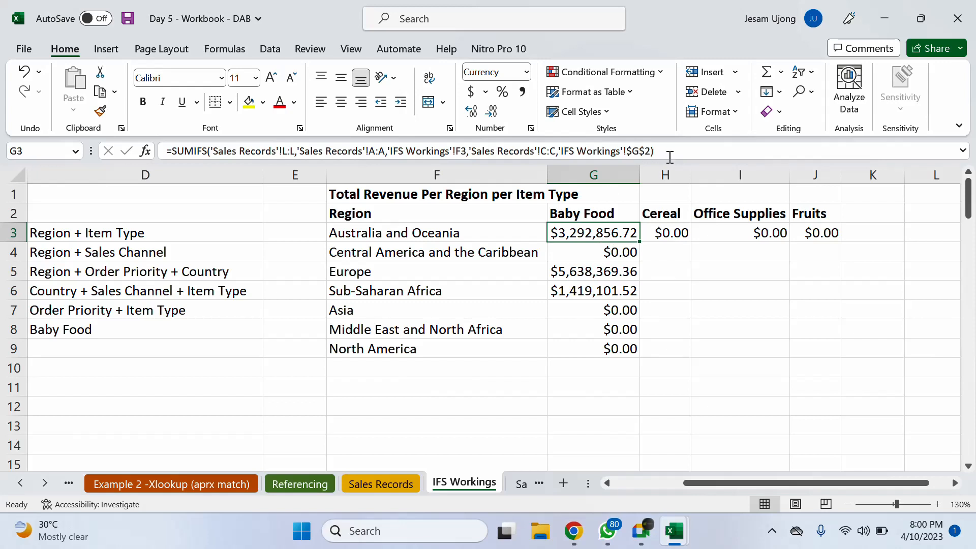
Clear the existing SUMIFS results from the revenue table, cells G3:J9.
double_click(615, 230)
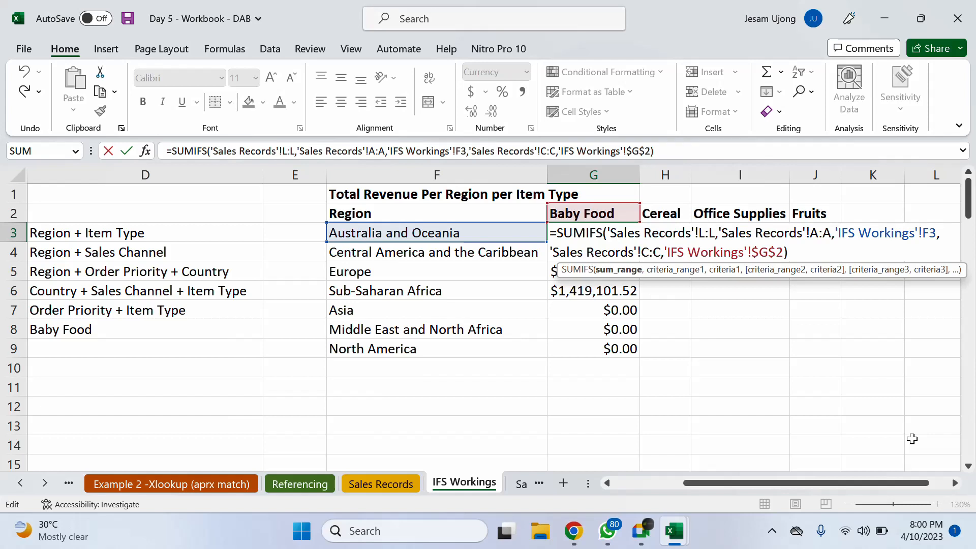
key(Escape)
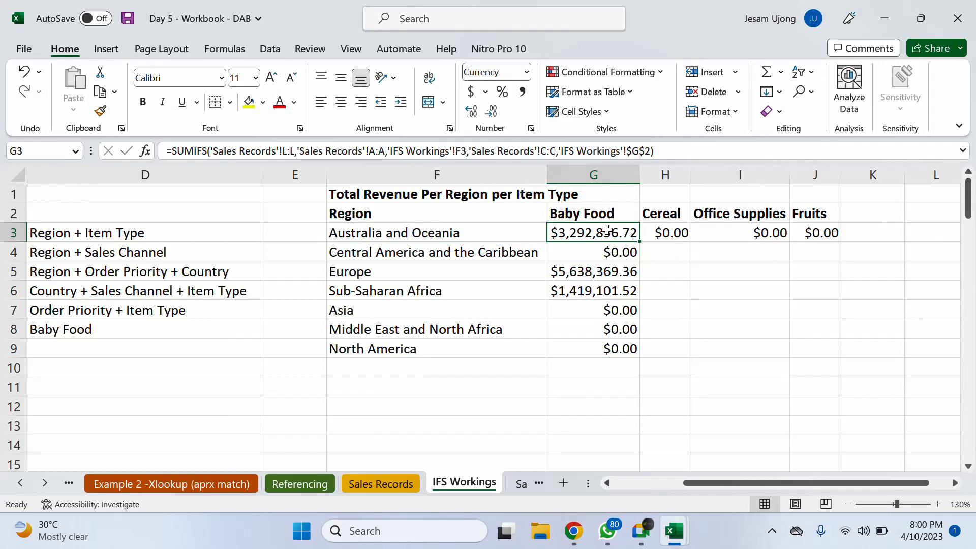
drag(606, 230, 800, 343)
key(Delete)
click(630, 238)
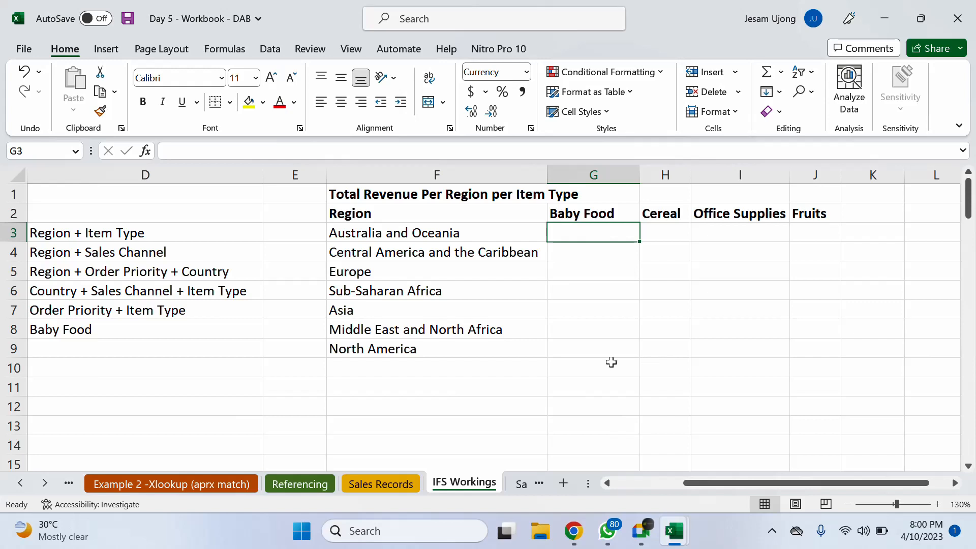
Examine the item-type headers Baby Food, Cereal, Office Supplies and Fruits in row 2 of the revenue table.
click(594, 213)
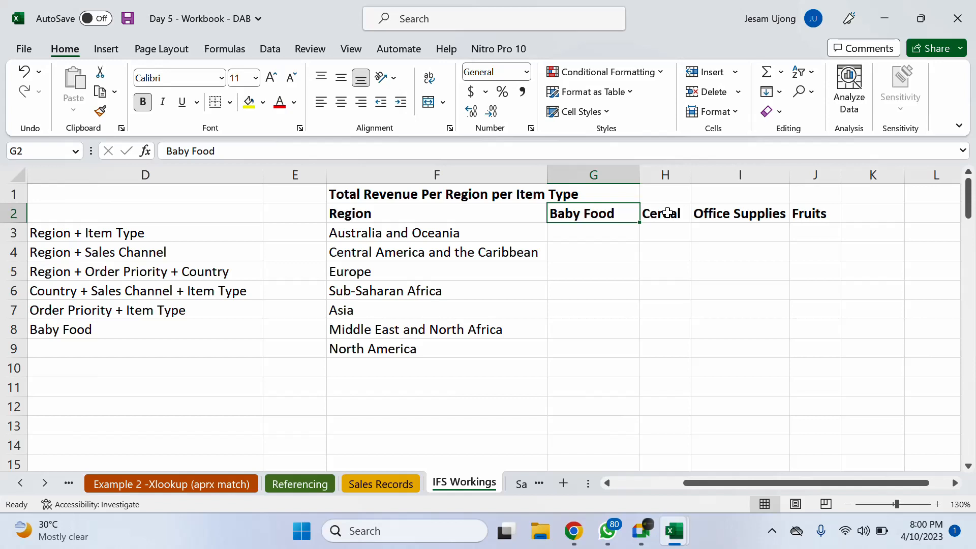
key(Right)
key(Right)
key(Right)
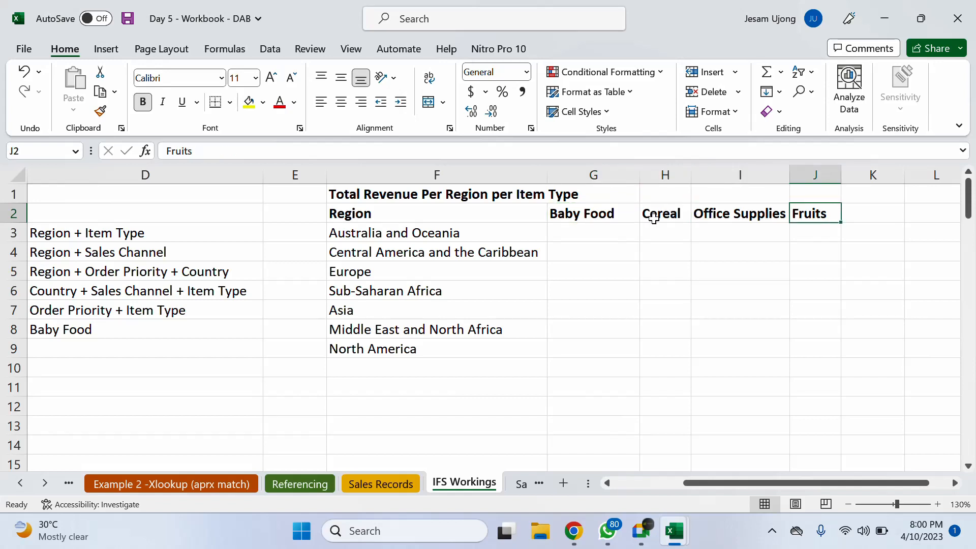
key(Left)
key(Left)
key(Left)
click(674, 212)
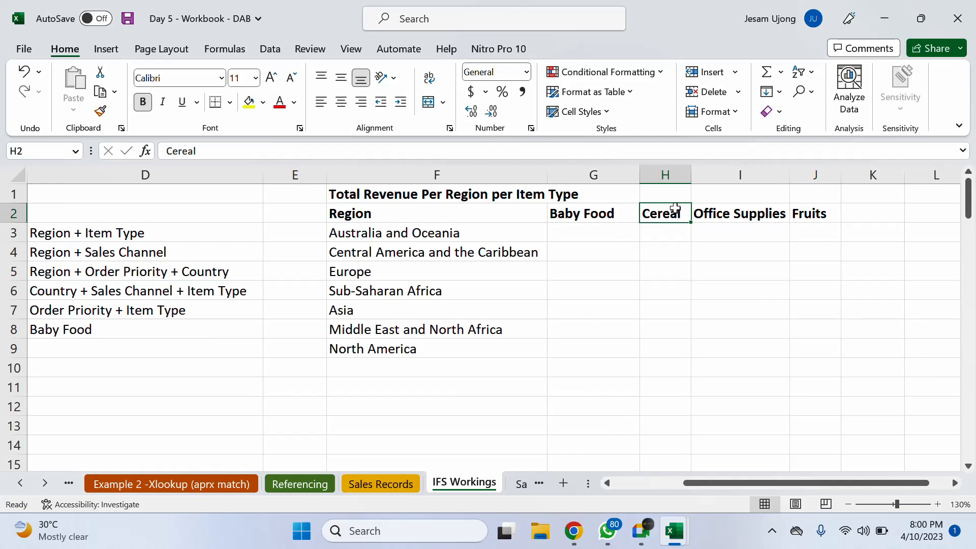
click(581, 217)
click(606, 231)
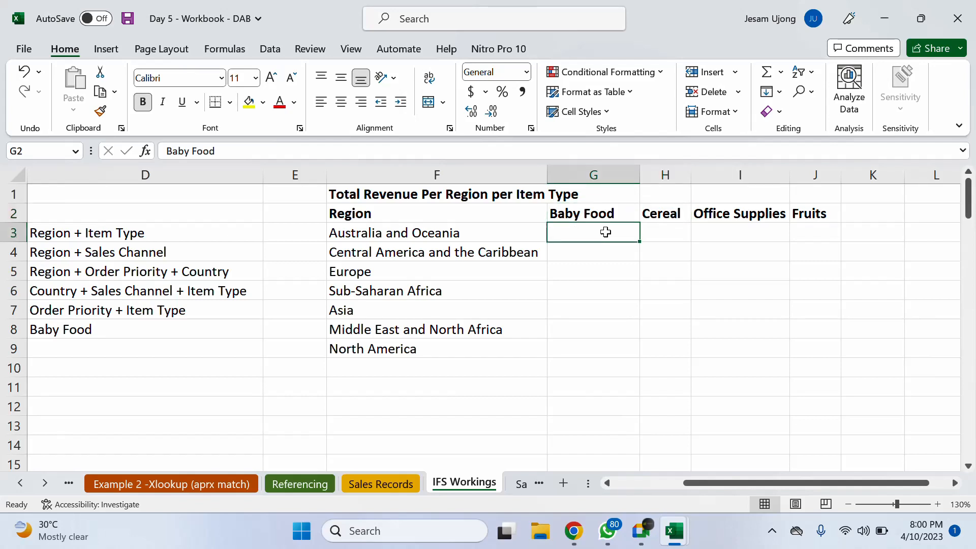
drag(630, 229, 801, 215)
click(593, 211)
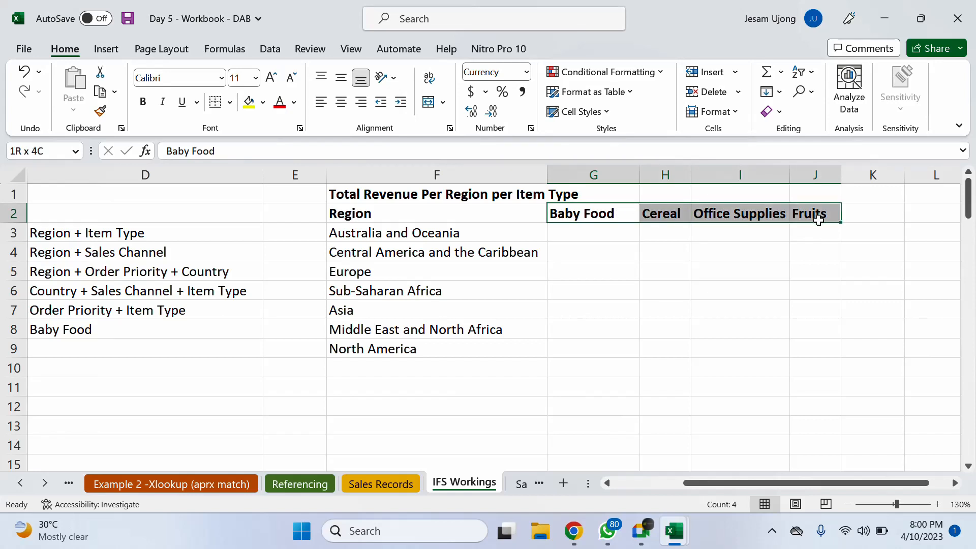
drag(818, 220, 815, 215)
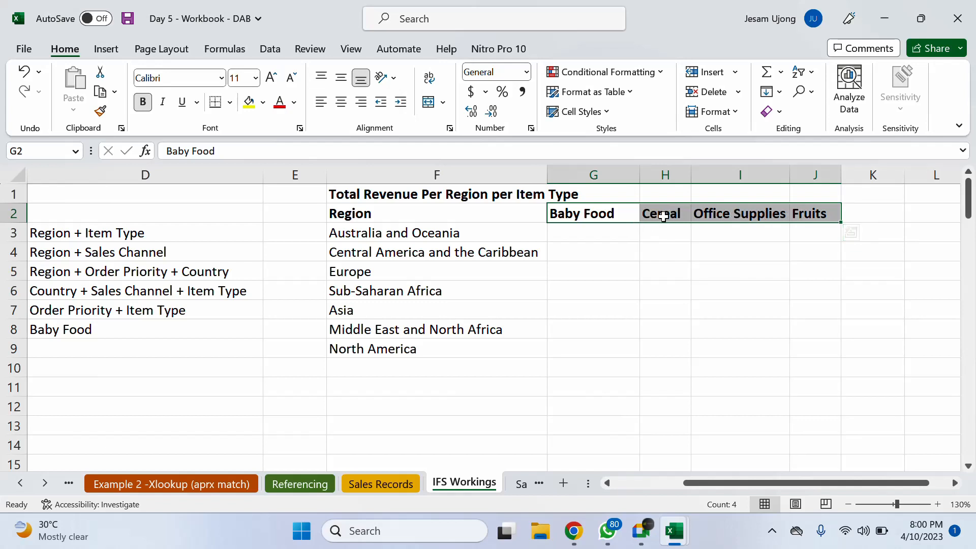
click(597, 231)
click(616, 208)
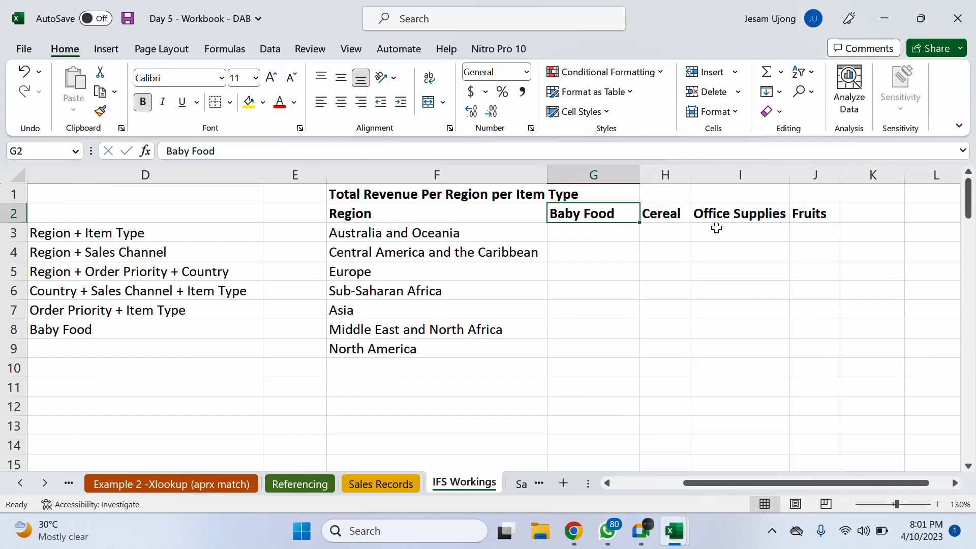
click(585, 233)
click(671, 233)
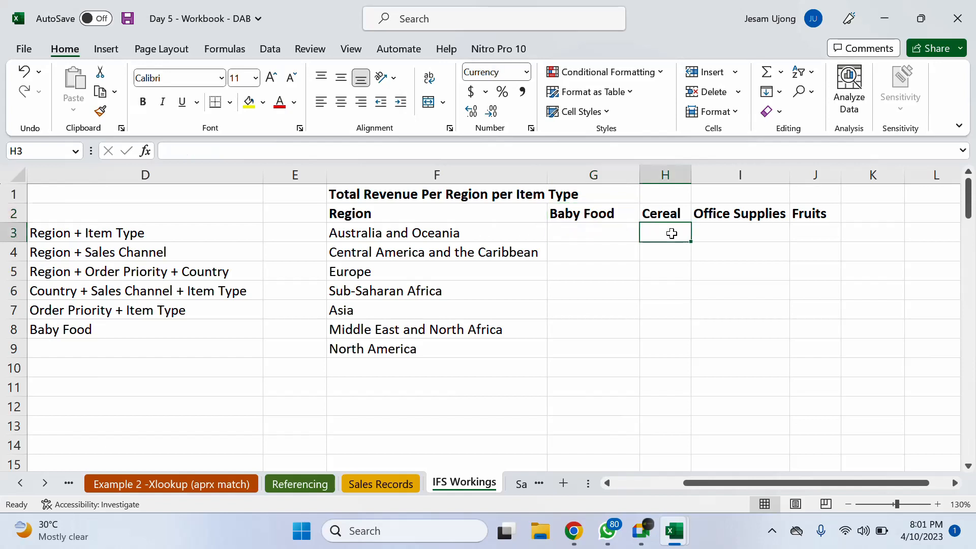
drag(592, 231, 593, 292)
click(596, 244)
click(587, 268)
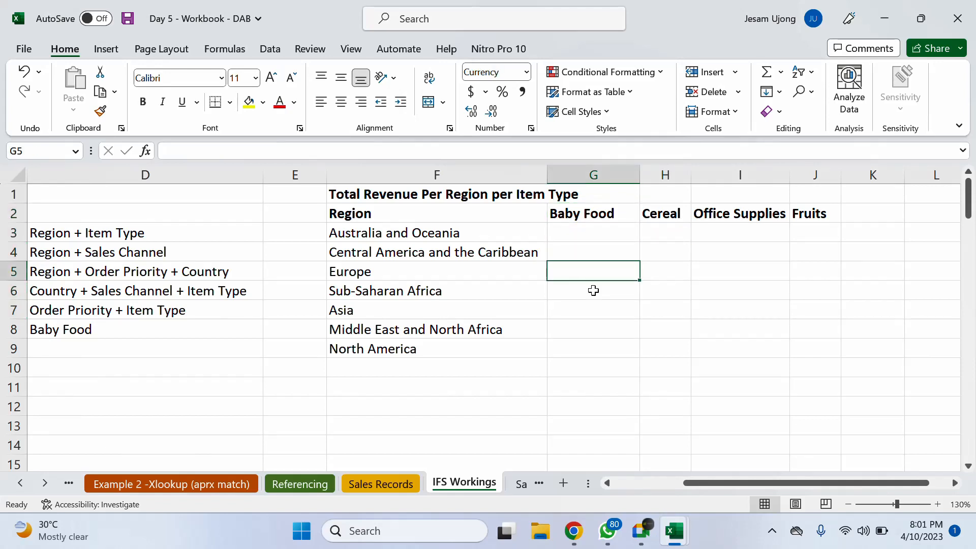
click(593, 290)
click(596, 330)
click(599, 374)
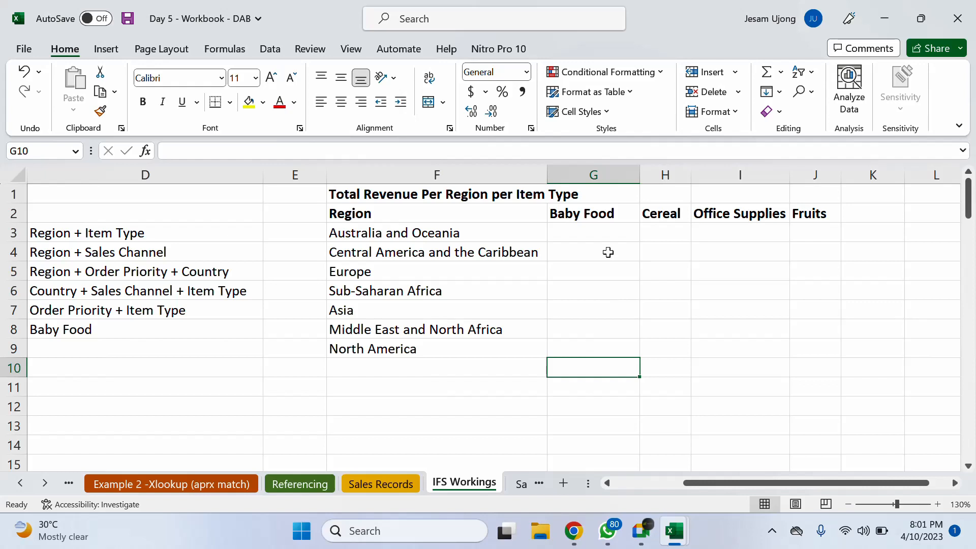
click(588, 213)
click(651, 232)
click(558, 246)
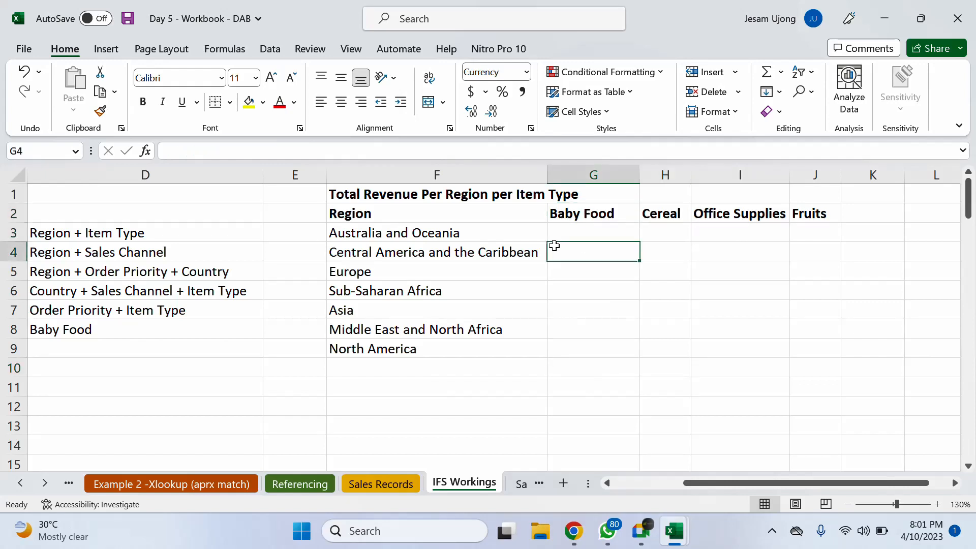
click(958, 253)
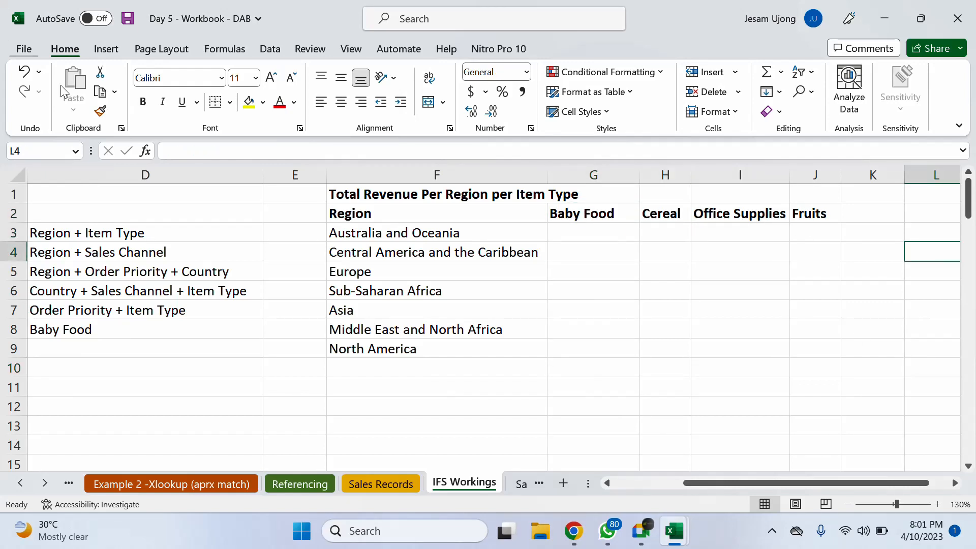
Start a SUMIFS formula in G3 with the Total Revenue column L:L of Sales Records as the sum range.
click(555, 238)
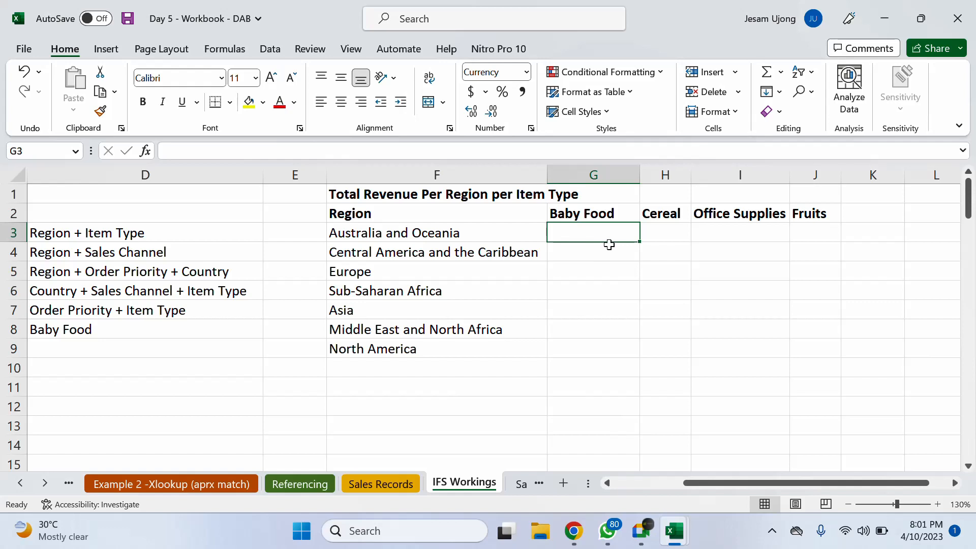
text(=sumif)
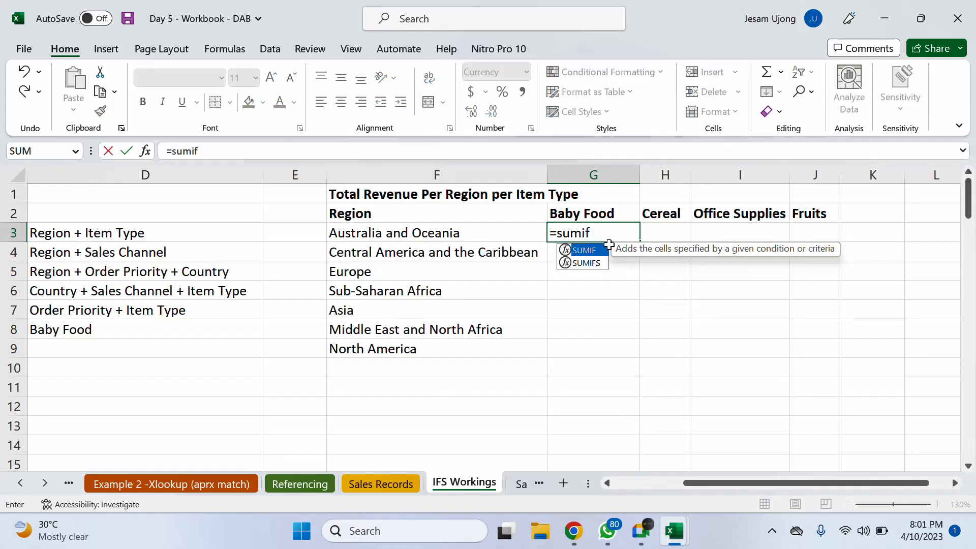
text(s)
key(Tab)
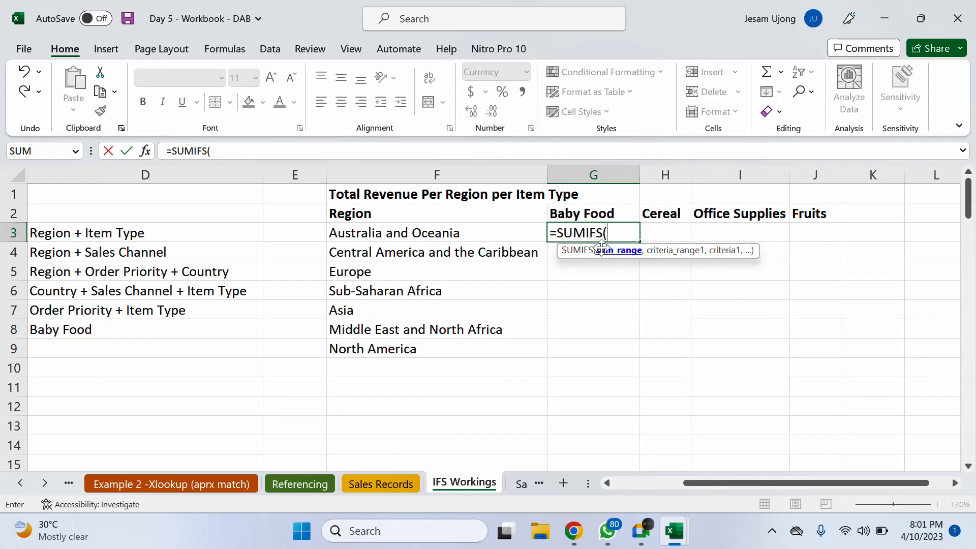
click(395, 486)
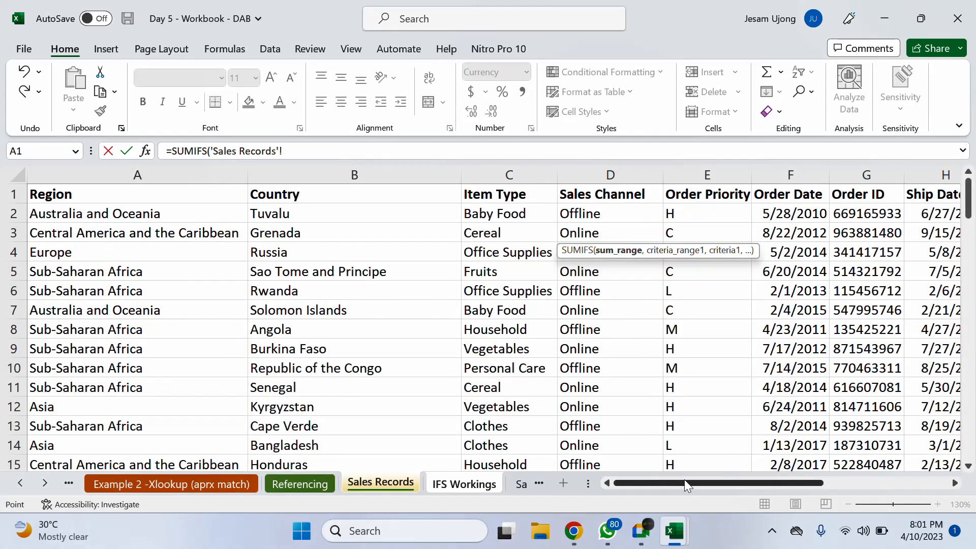
drag(684, 480, 834, 479)
click(724, 175)
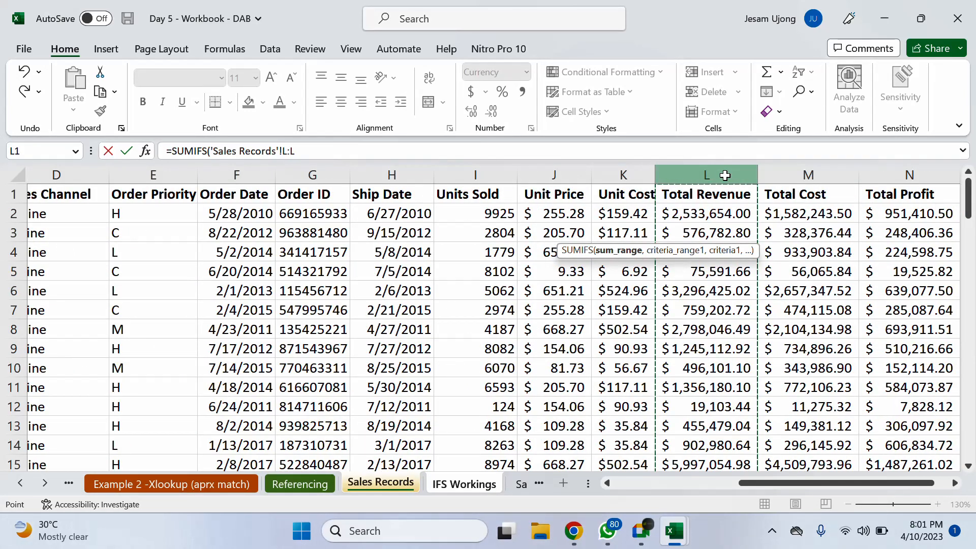
text(,)
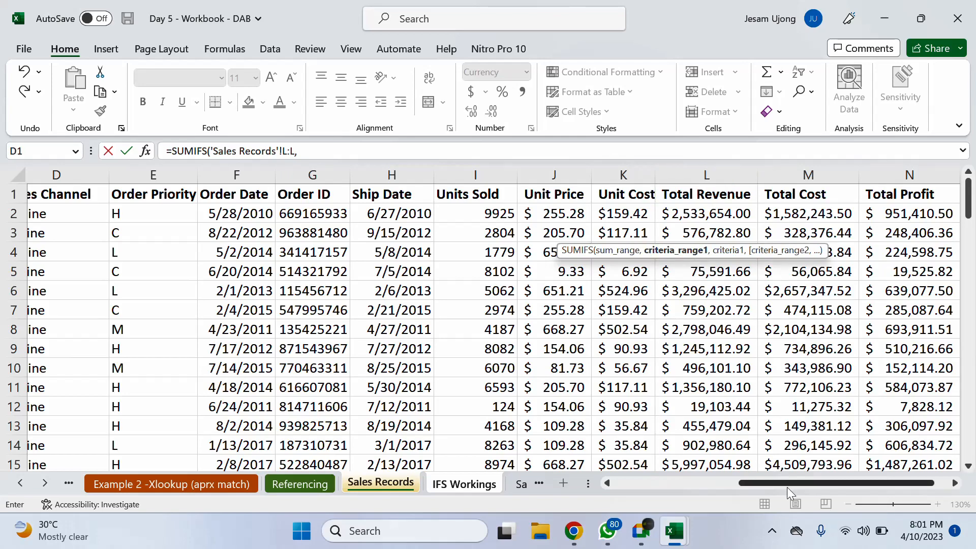
Add the Region column A:A of Sales Records as the first criteria range, with F3 of IFS Workings as its criterion.
drag(786, 487, 619, 499)
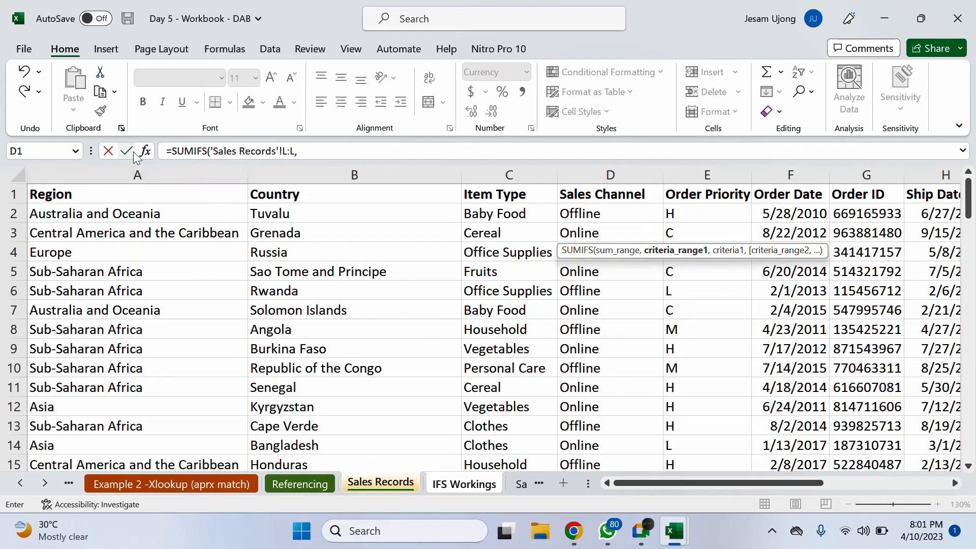
click(136, 173)
text(,)
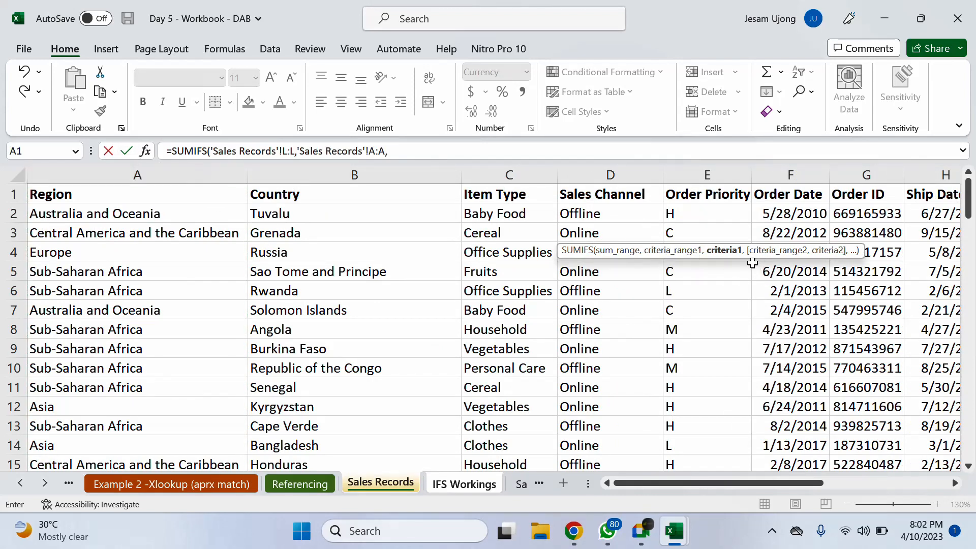
click(475, 485)
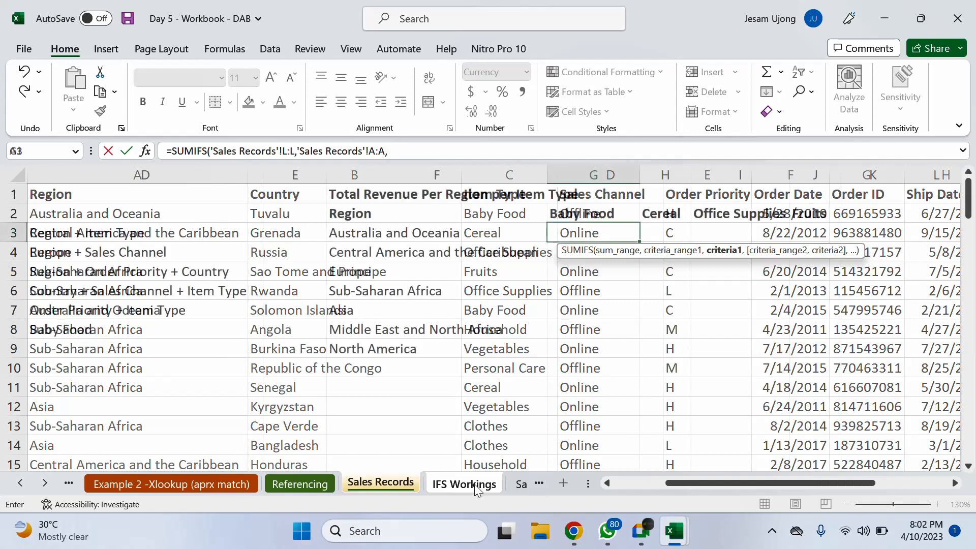
click(457, 232)
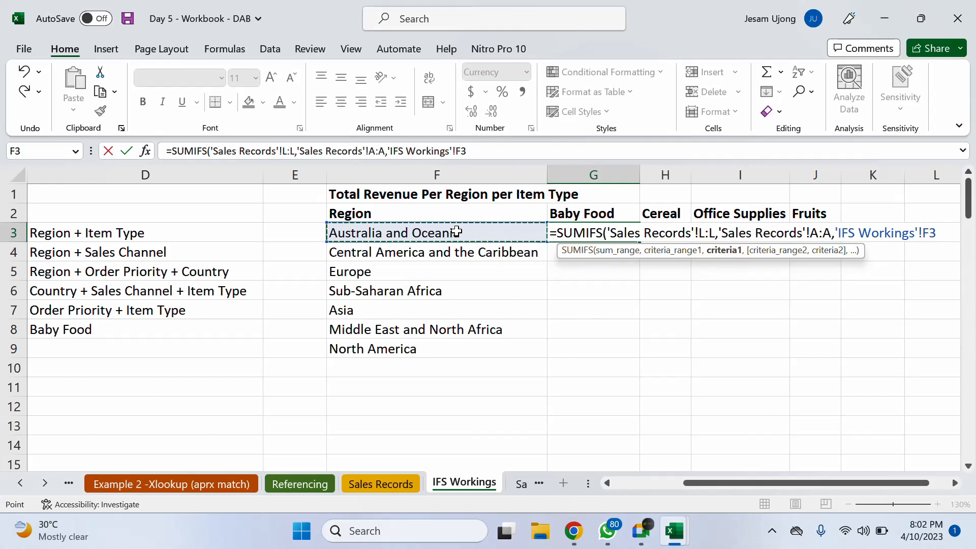
text(,)
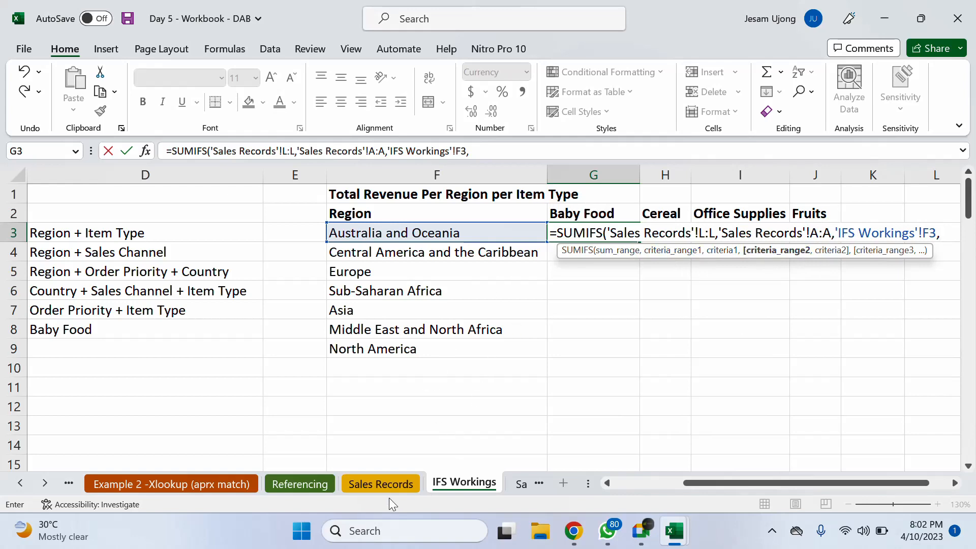
Add the Item Type column C:C of Sales Records as the second criteria range, with the Baby Food header G2 as its criterion.
click(373, 487)
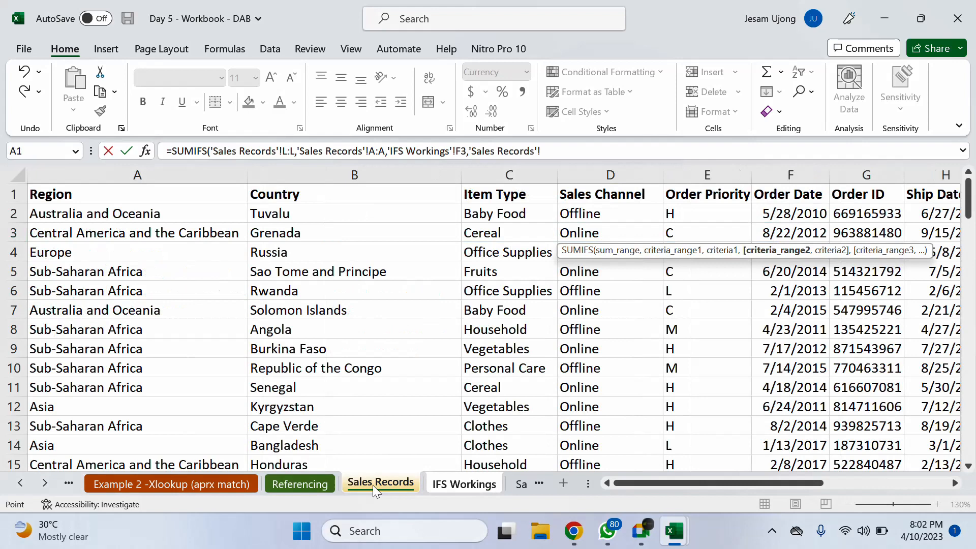
click(521, 169)
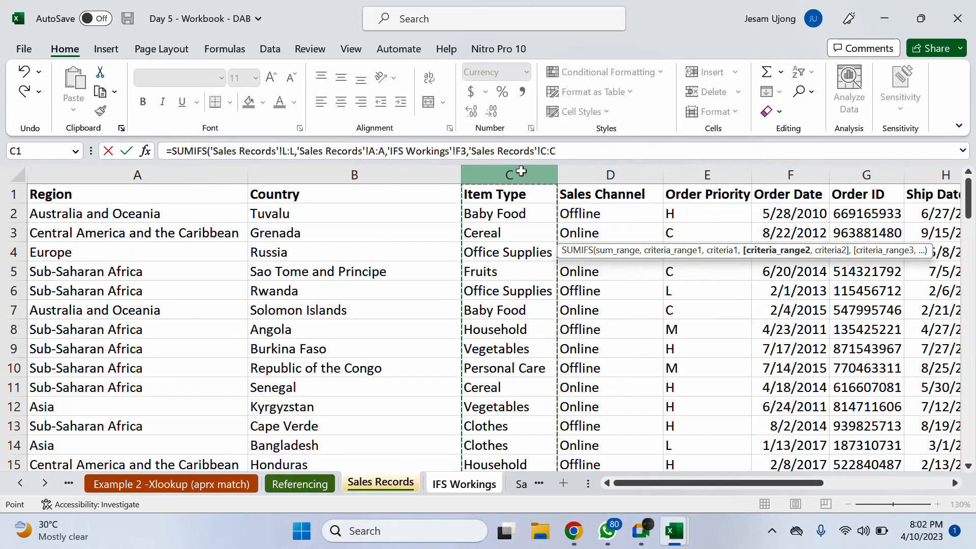
text(,)
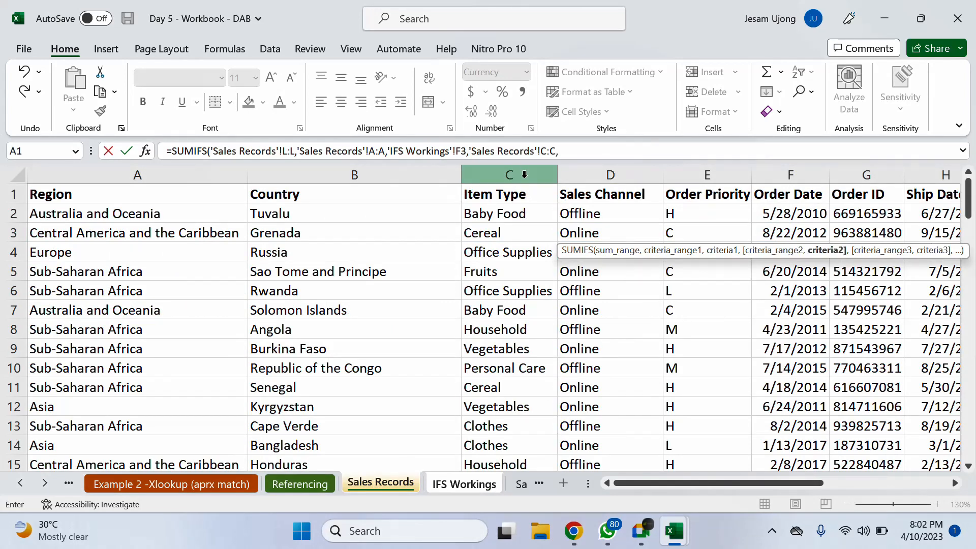
click(438, 487)
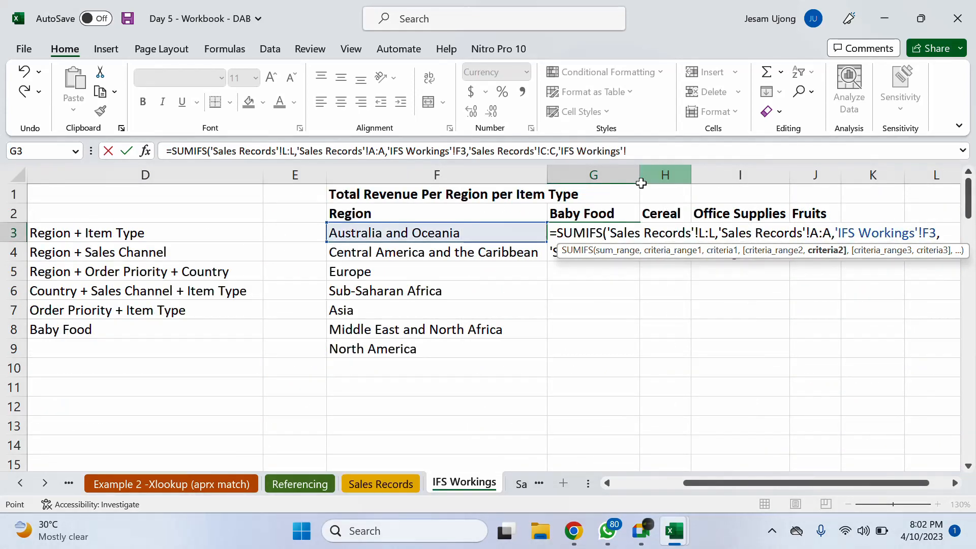
click(613, 215)
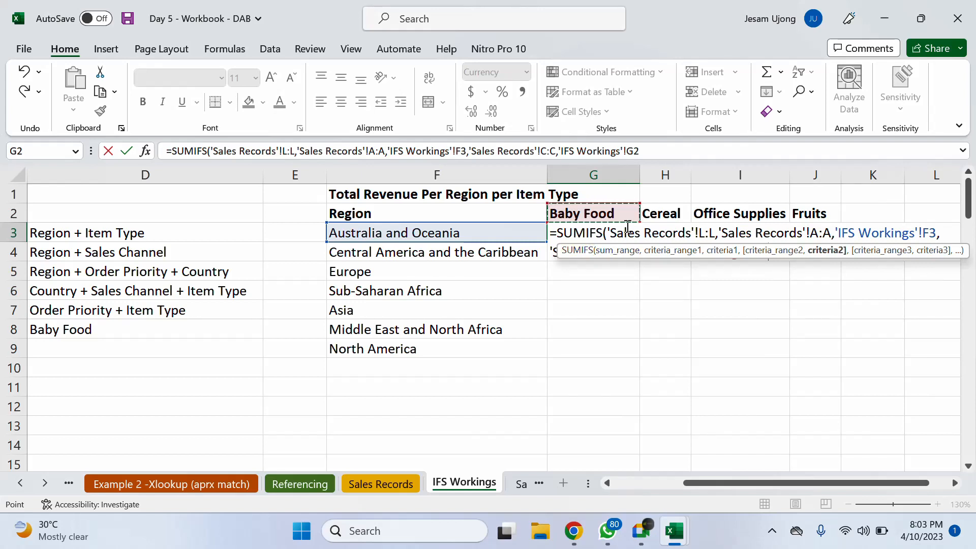
Lock only the row of the item-type reference as G$2, then close and enter the SUMIFS formula in G3.
click(941, 234)
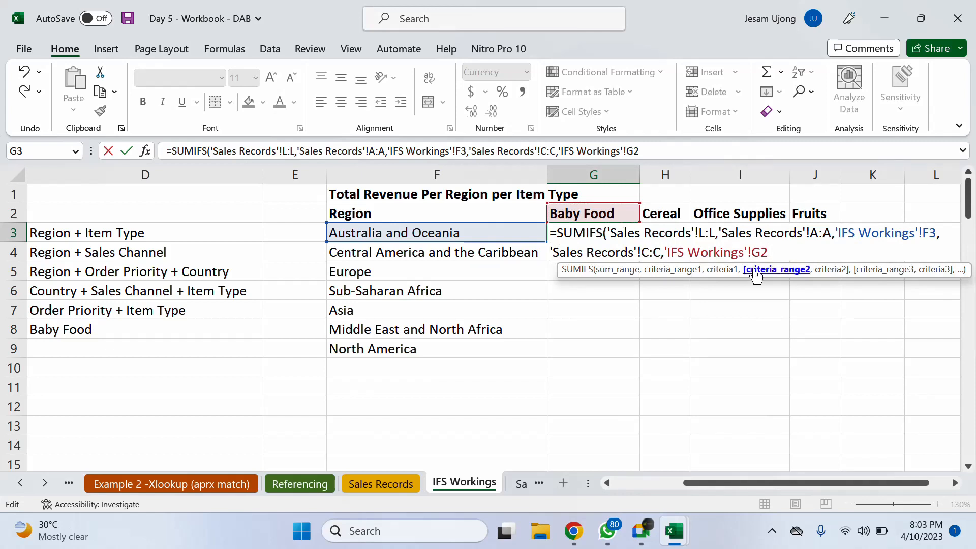
click(773, 248)
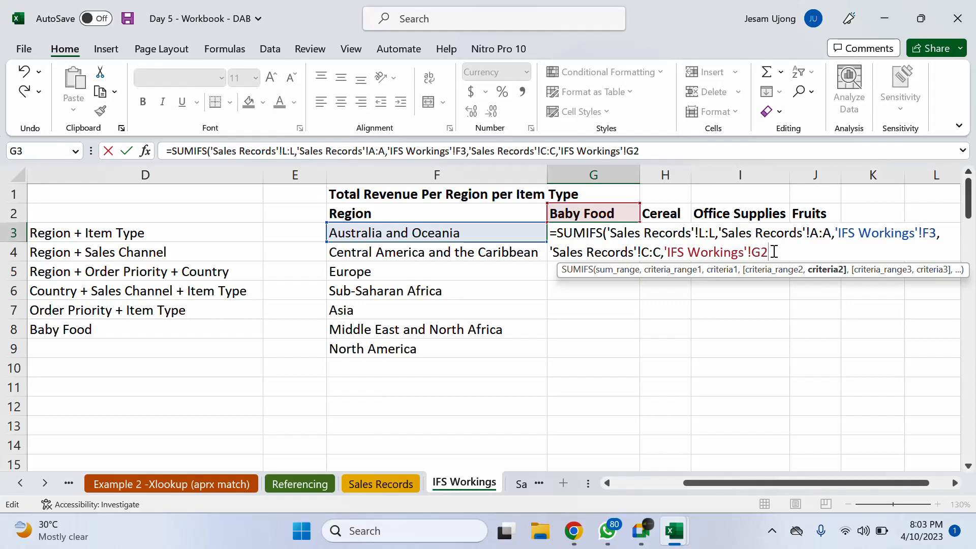
key(Left)
text($)
key(F4)
key(F4)
key(F4)
key(F4)
key(F4)
key(F4)
key(F4)
key(F4)
click(787, 252)
text())
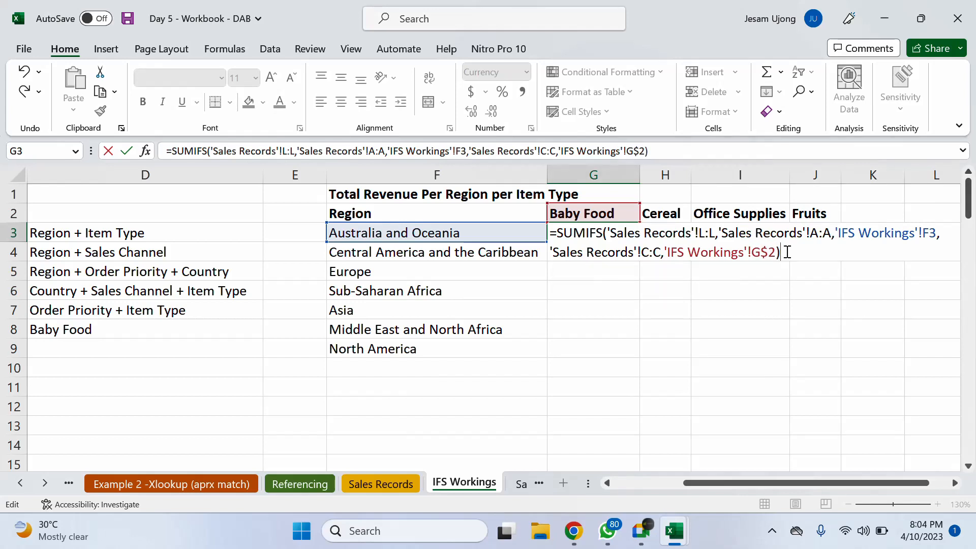
key(Return)
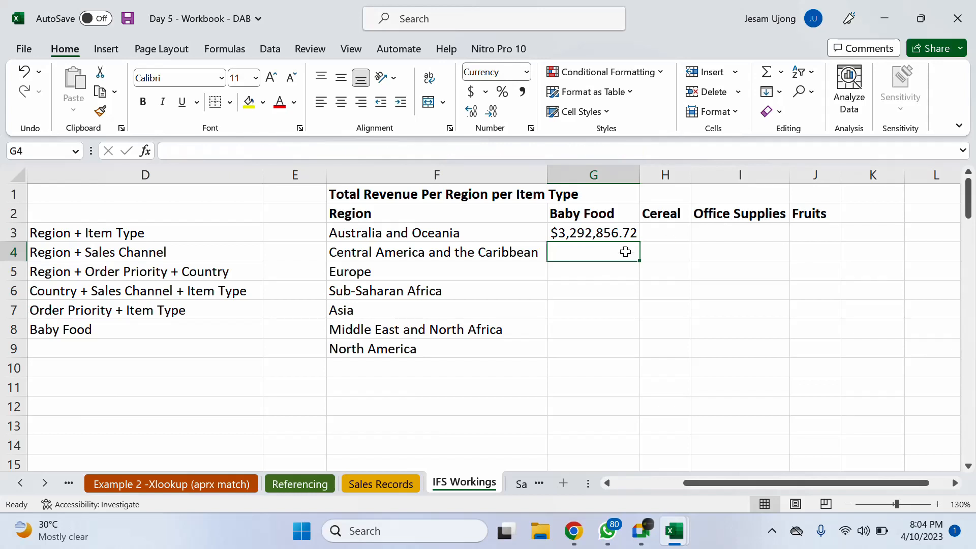
Fill the SUMIFS formula from G3 down the Baby Food column to G9.
click(613, 234)
drag(639, 241, 658, 357)
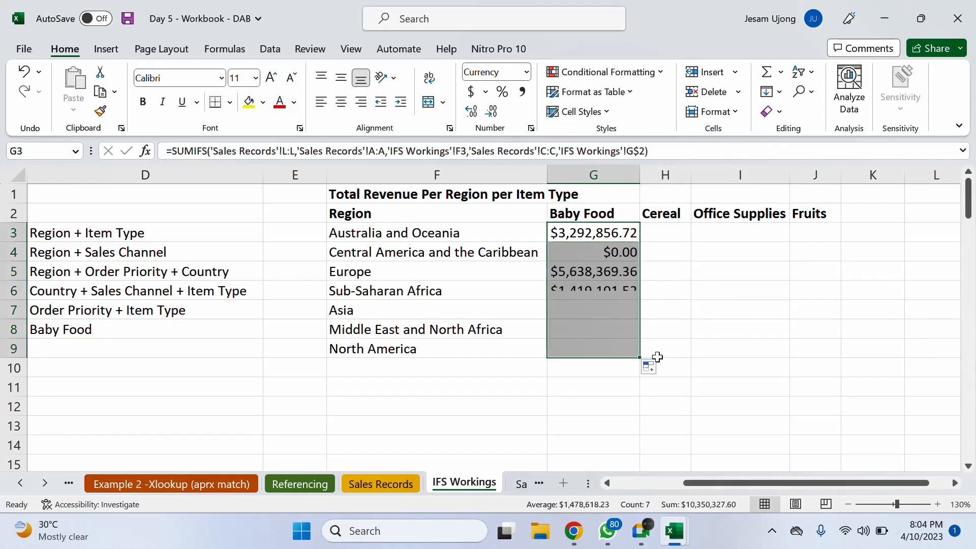
click(621, 232)
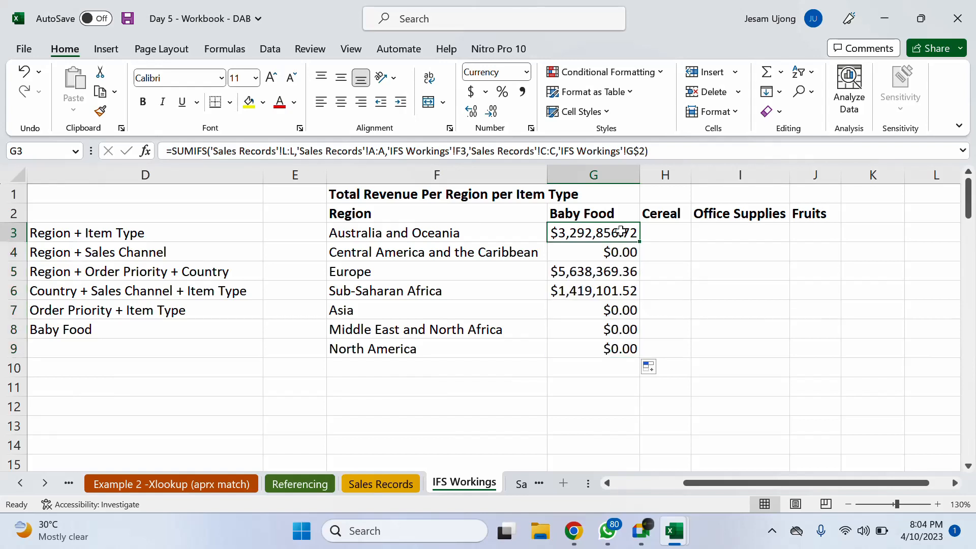
Examine the copied SUMIFS formulas in the Baby Food column between G3 and G9, checking how their references shift.
click(609, 275)
click(602, 287)
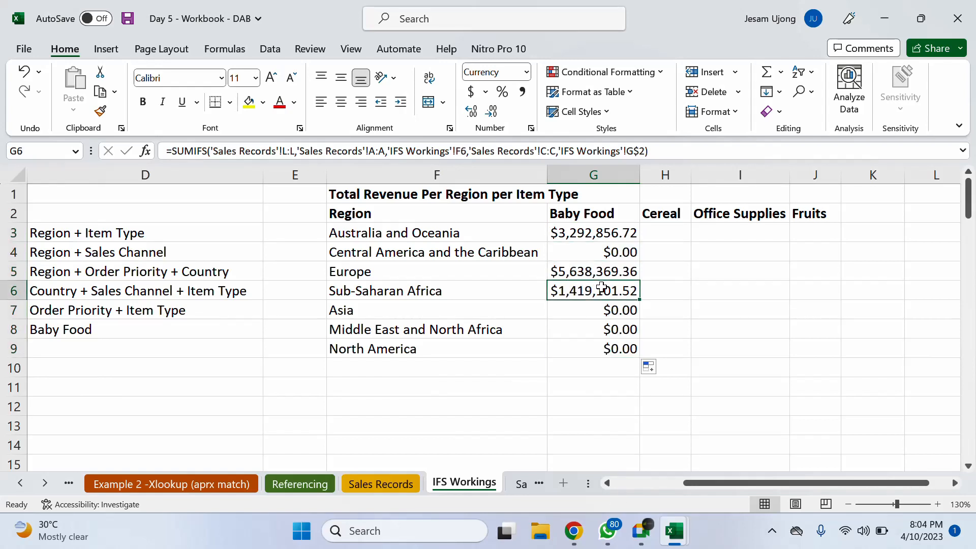
click(617, 237)
click(609, 291)
click(612, 312)
click(614, 328)
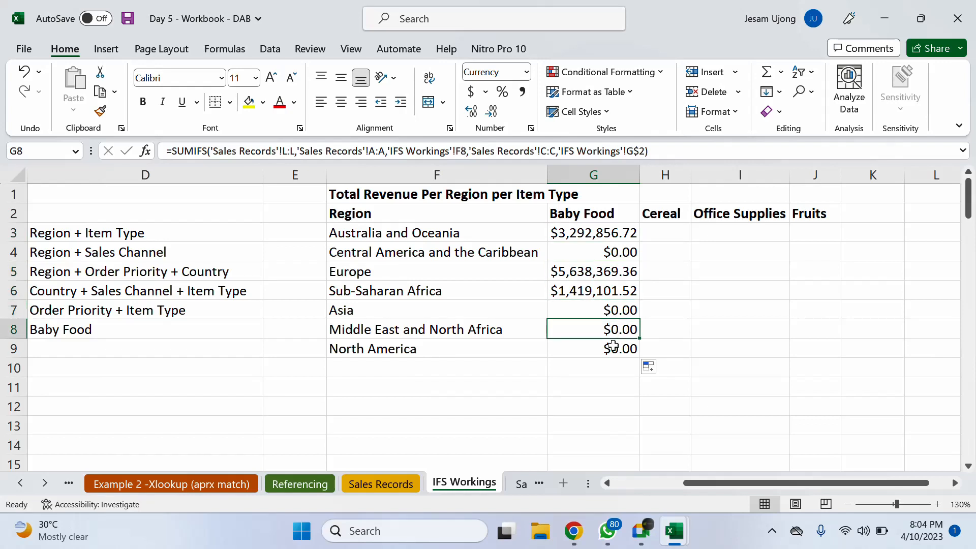
click(613, 346)
click(618, 240)
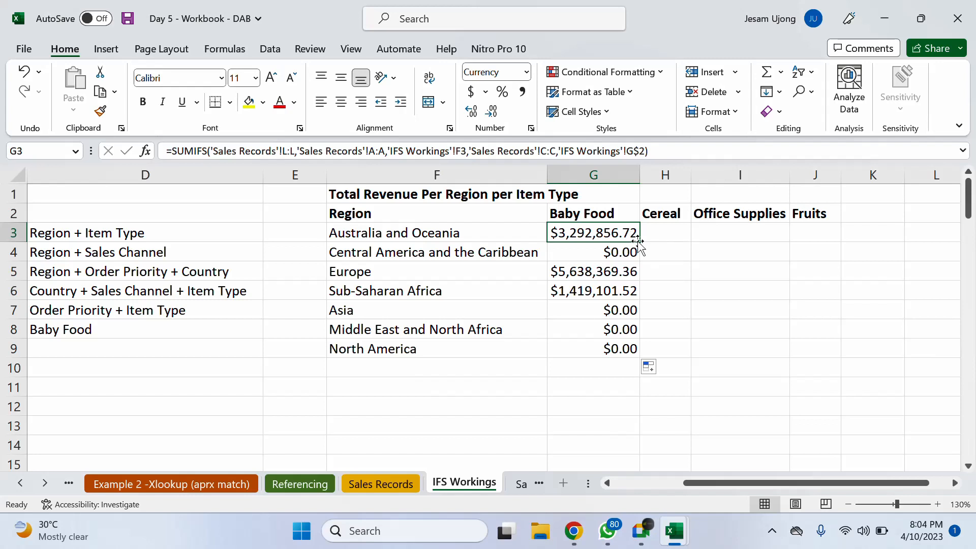
Copy the G3 formula across to J3 and inspect how its references shift in the Cereal cell H3.
drag(641, 242, 640, 242)
click(446, 232)
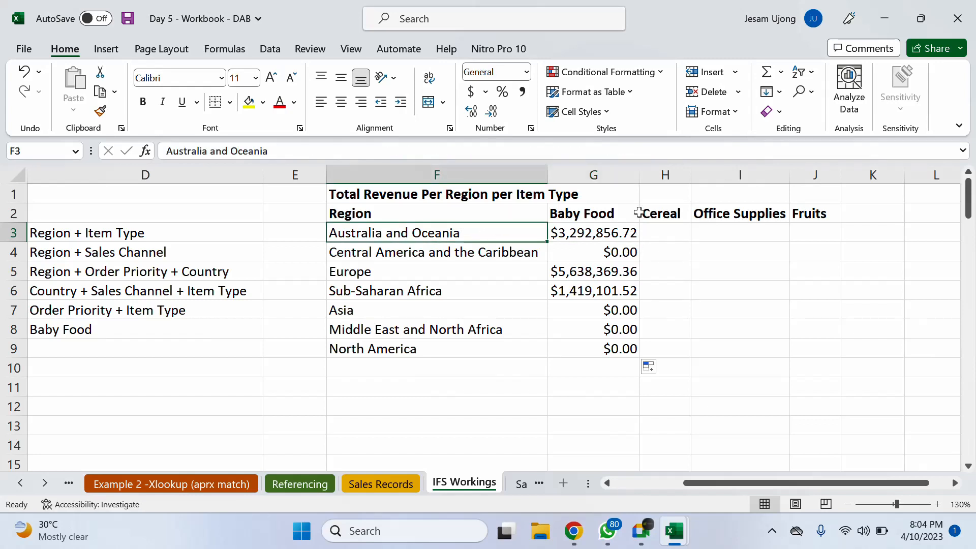
click(668, 212)
click(393, 235)
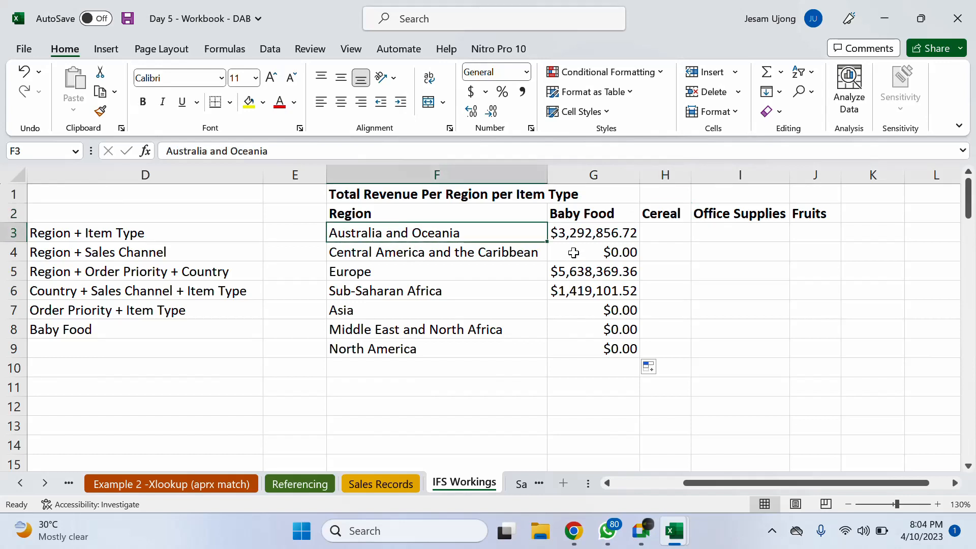
click(742, 218)
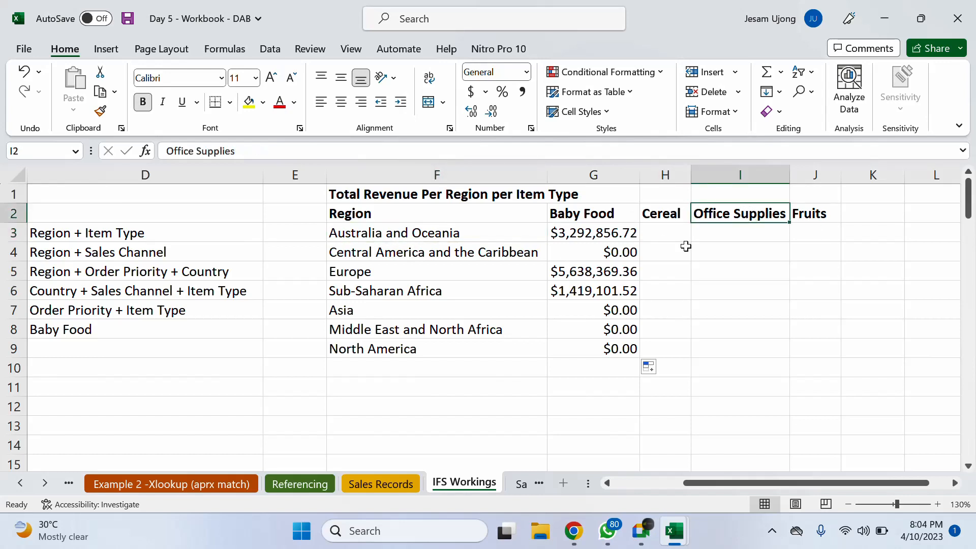
click(629, 239)
drag(640, 242, 820, 239)
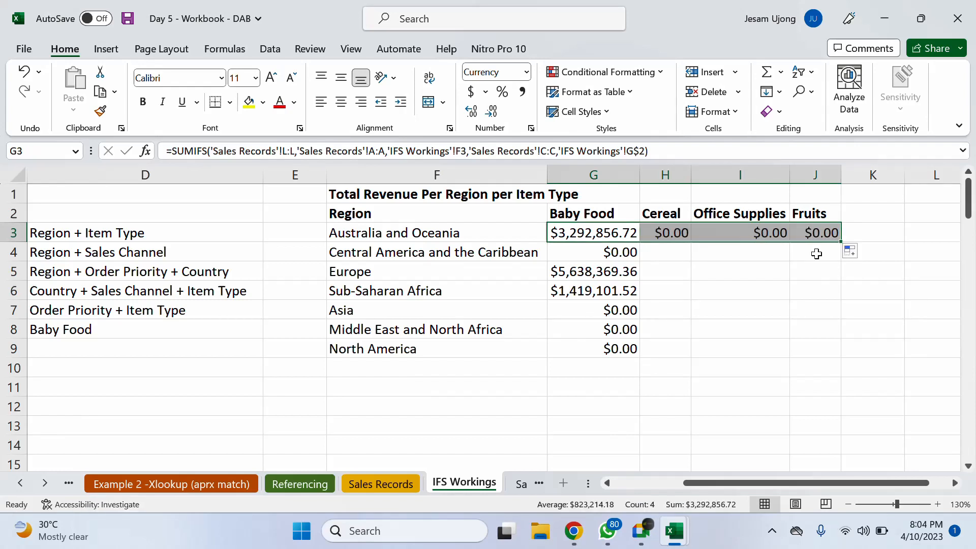
double_click(675, 234)
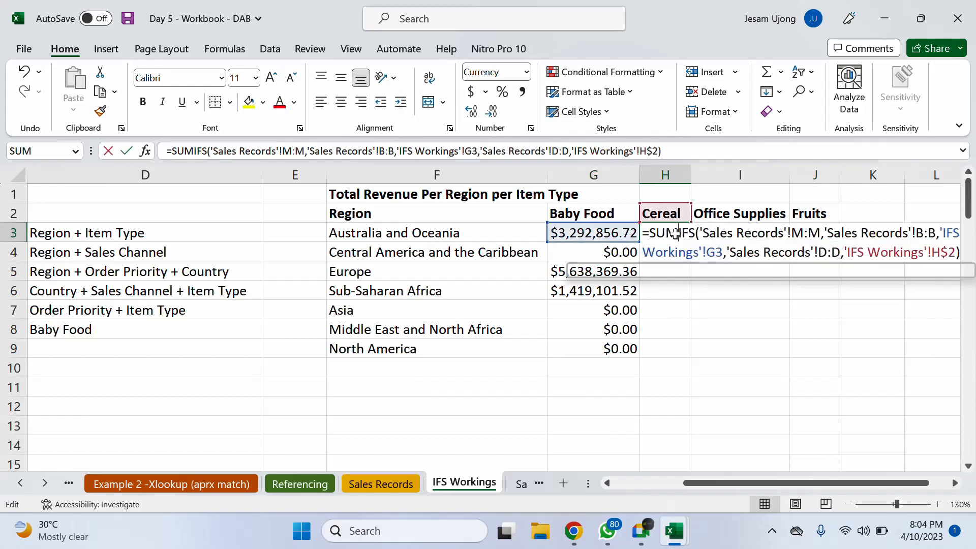
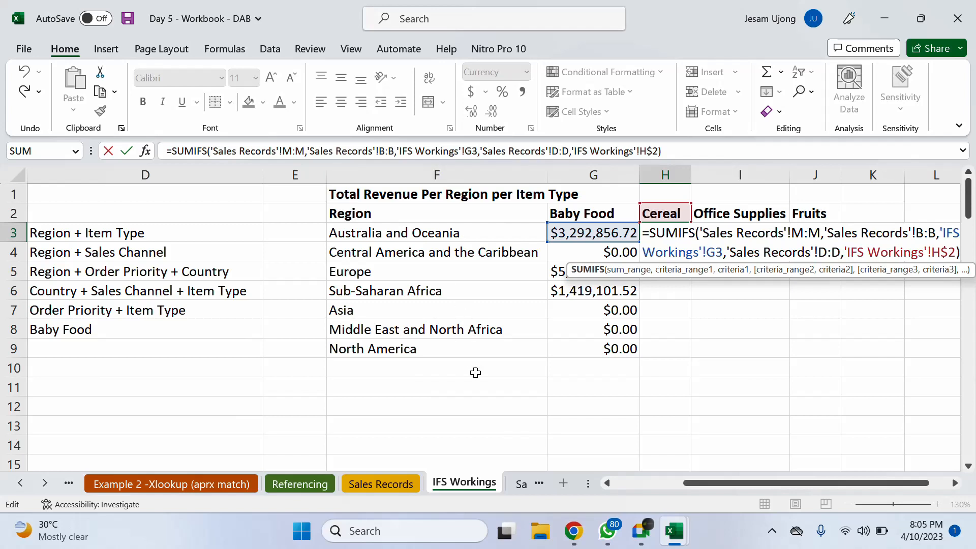
key(ctrl+Return)
Lock only the column of the region criterion as $F3 in the G3 SUMIFS formula and enter it.
click(604, 237)
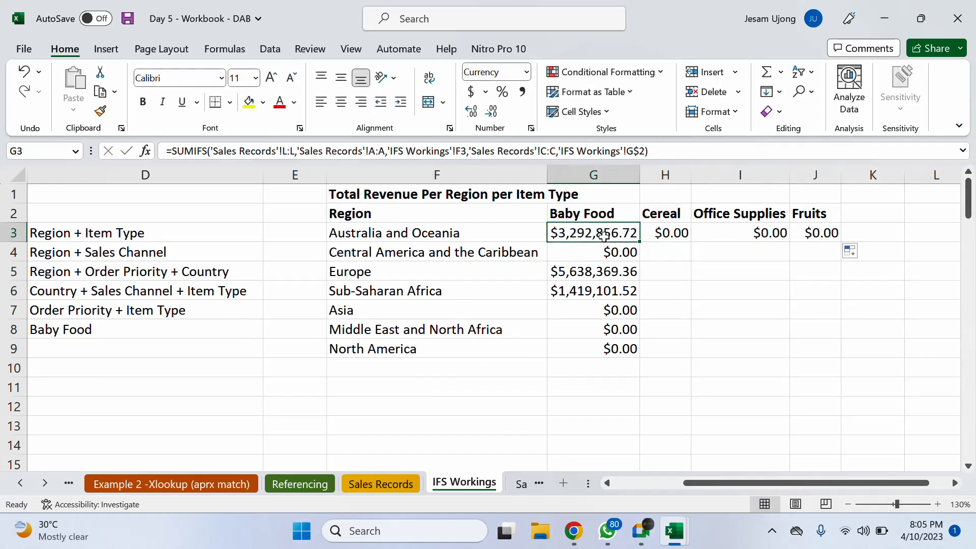
double_click(603, 236)
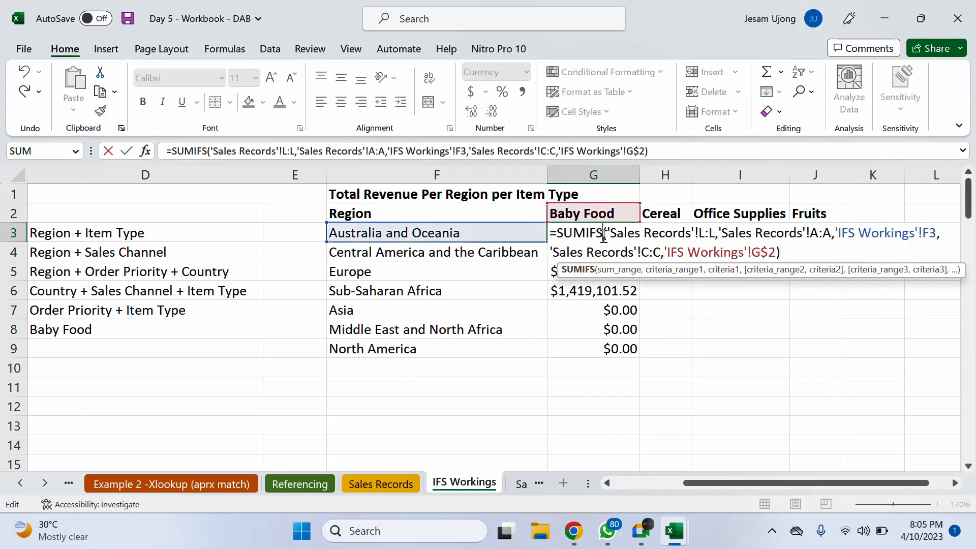
click(707, 236)
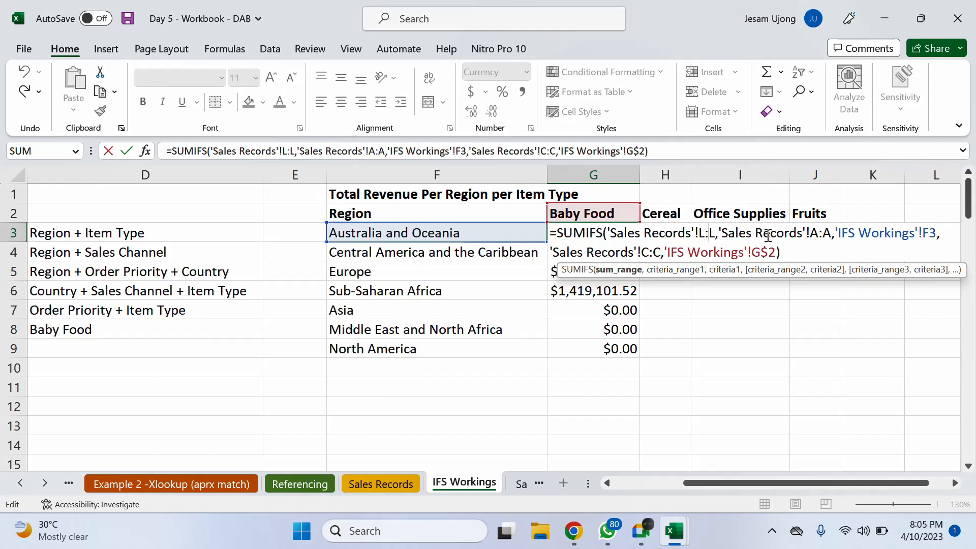
click(815, 236)
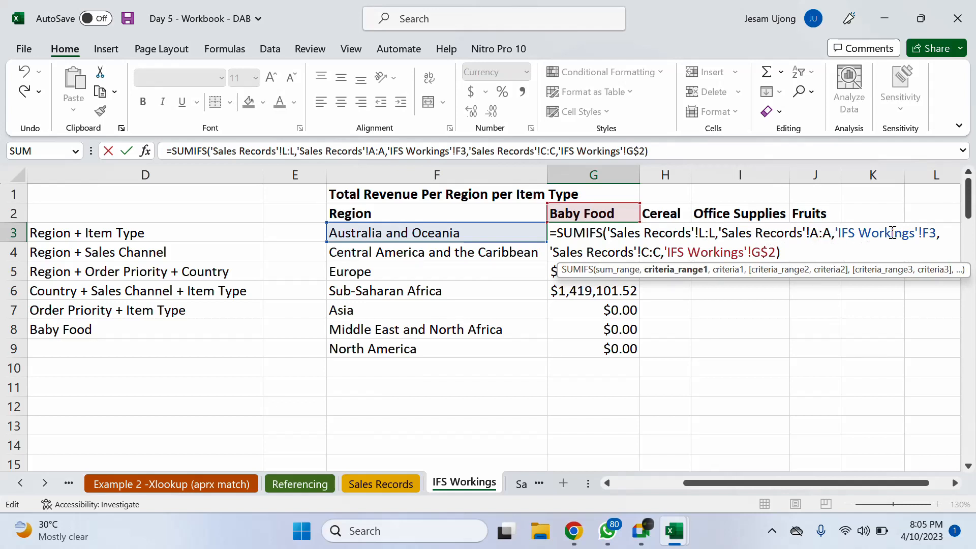
click(930, 232)
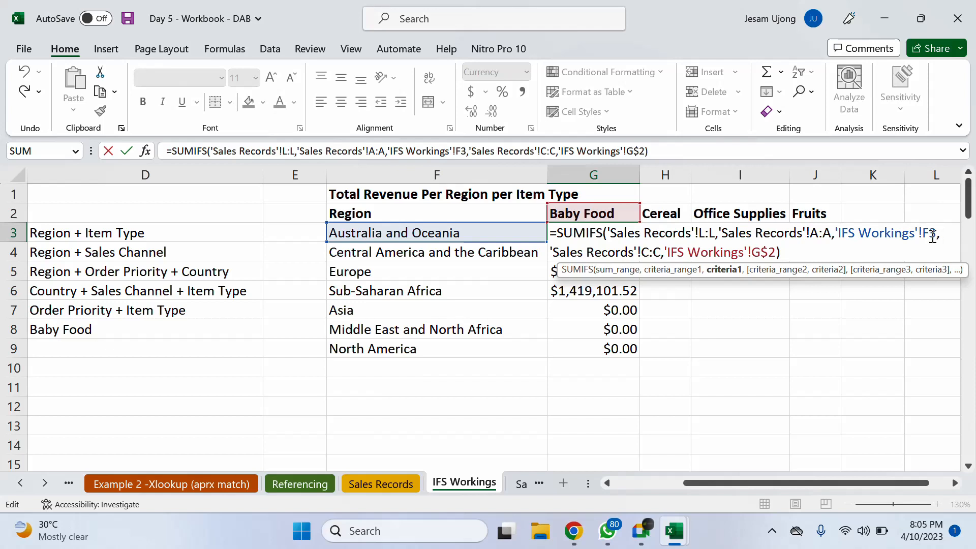
key(F4)
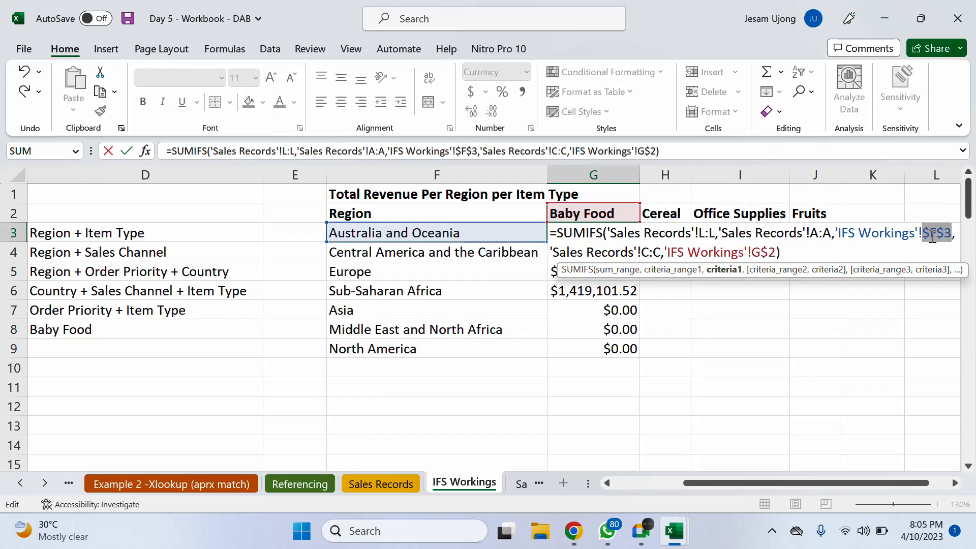
key(F4)
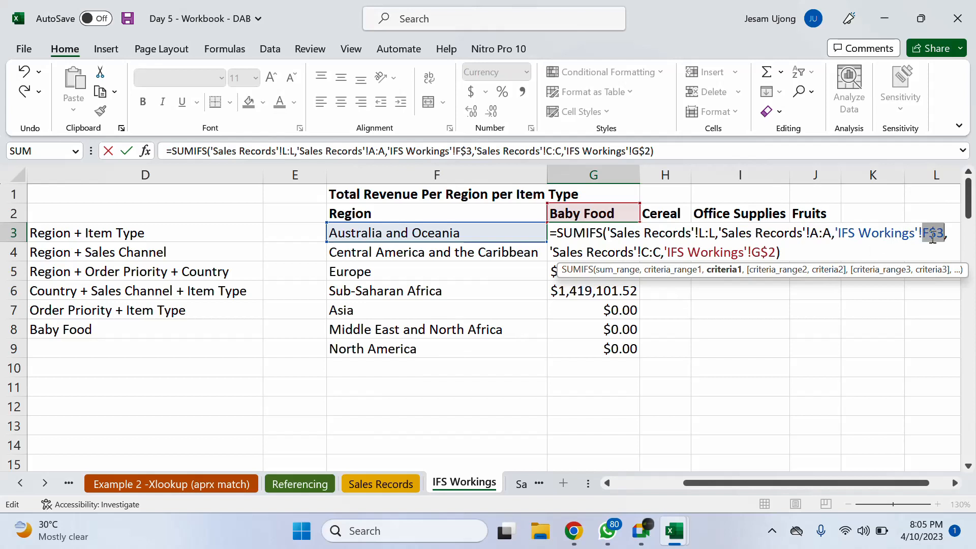
key(F4)
click(946, 248)
key(Return)
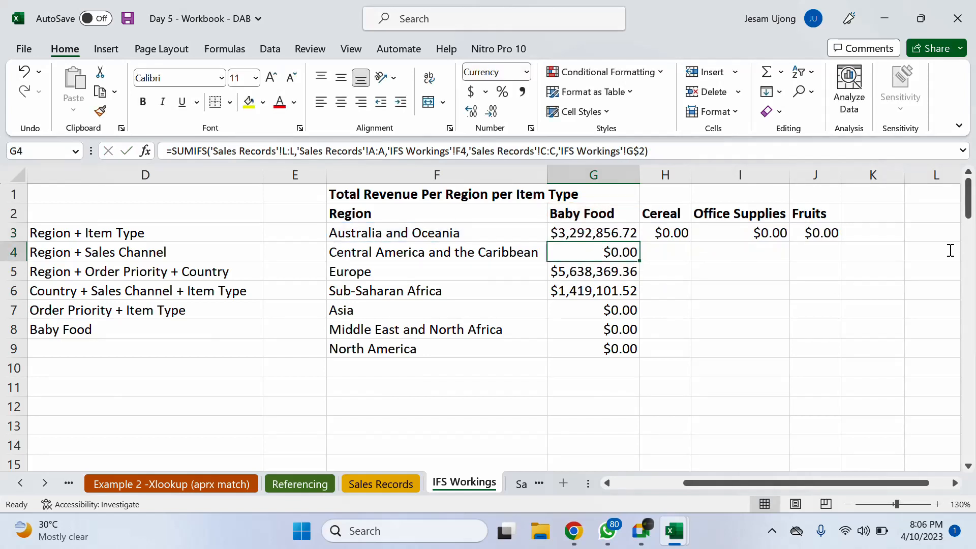
Fill the G3 formula with the $F3 reference across the Australia and Oceania row to J3.
click(610, 234)
drag(639, 244, 828, 235)
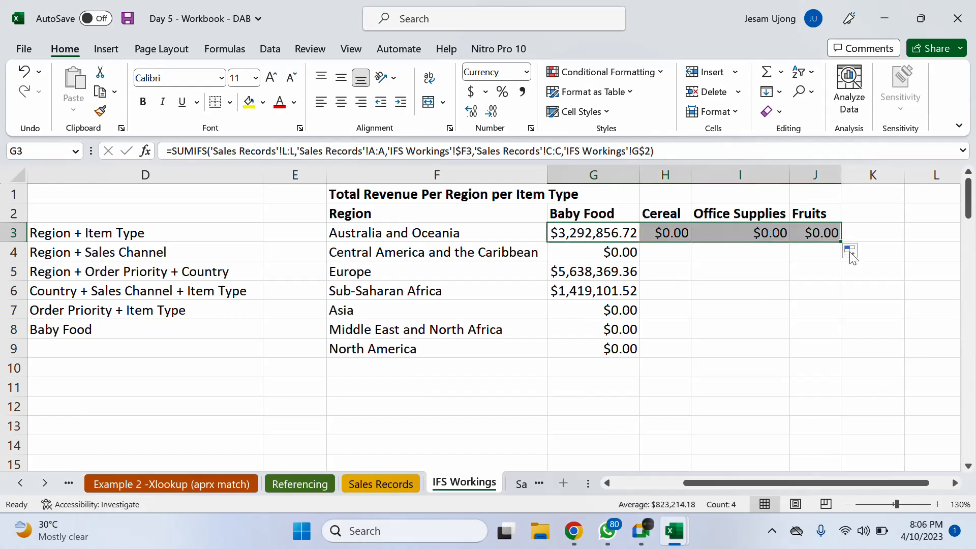
Examine the range and criteria references of the copied formulas in H3, I3 and J3.
click(666, 231)
double_click(669, 231)
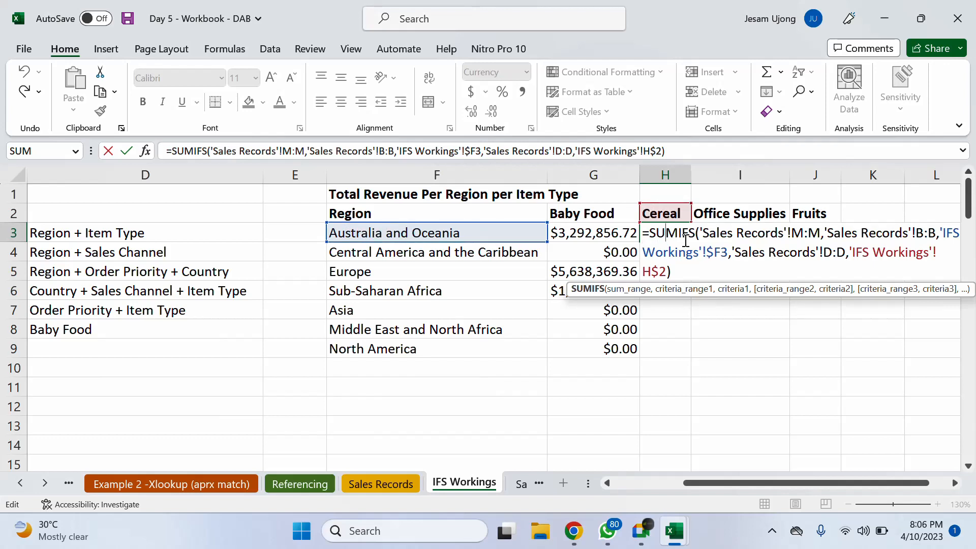
key(Escape)
click(722, 239)
double_click(721, 241)
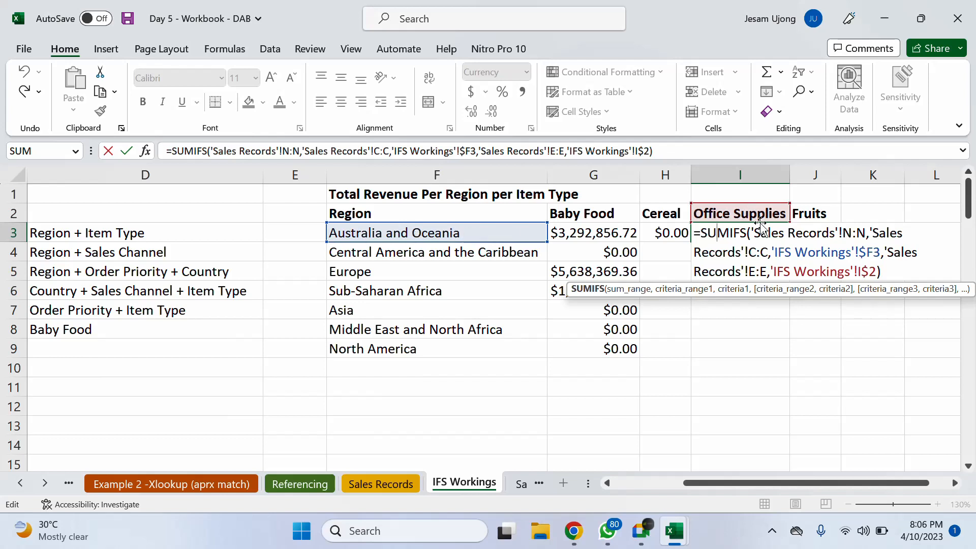
key(Escape)
click(820, 235)
double_click(823, 231)
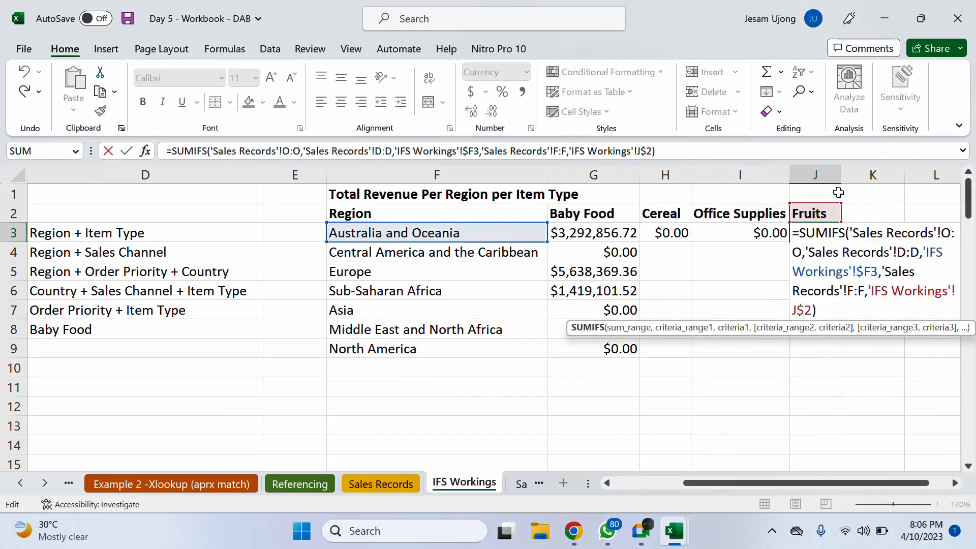
key(Escape)
Fill the Cereal, Office Supplies and Fruits formulas in H3:J3 down to row 9.
drag(667, 234, 823, 234)
click(819, 235)
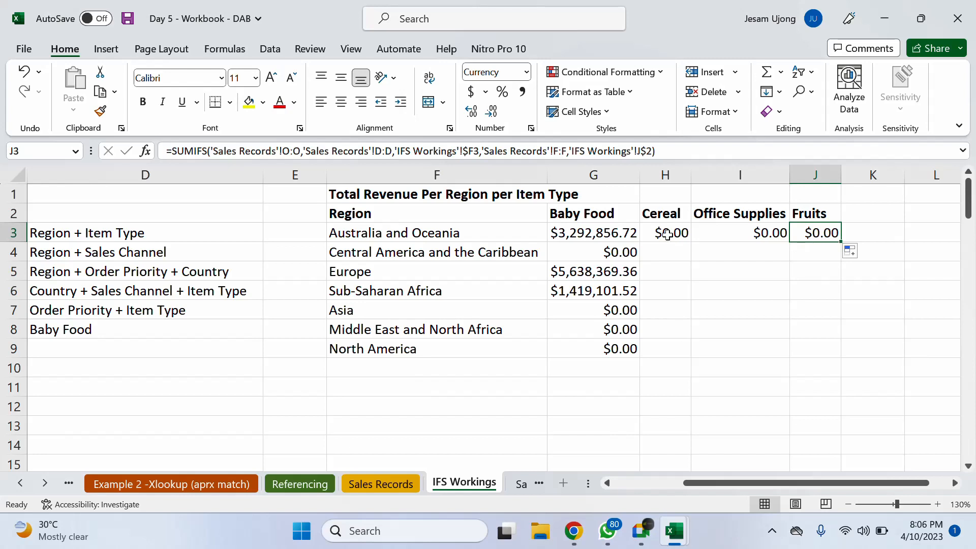
mouse_move(668, 234)
mouse_down()
mouse_move(800, 233)
mouse_move(843, 244)
mouse_move(819, 331)
mouse_move(826, 351)
mouse_move(822, 239)
mouse_up()
drag(661, 232, 826, 232)
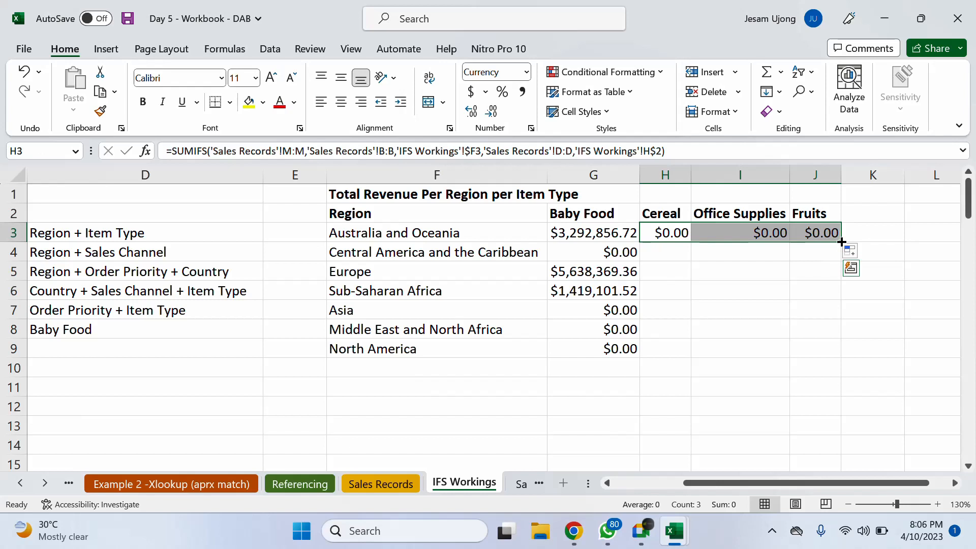
double_click(841, 241)
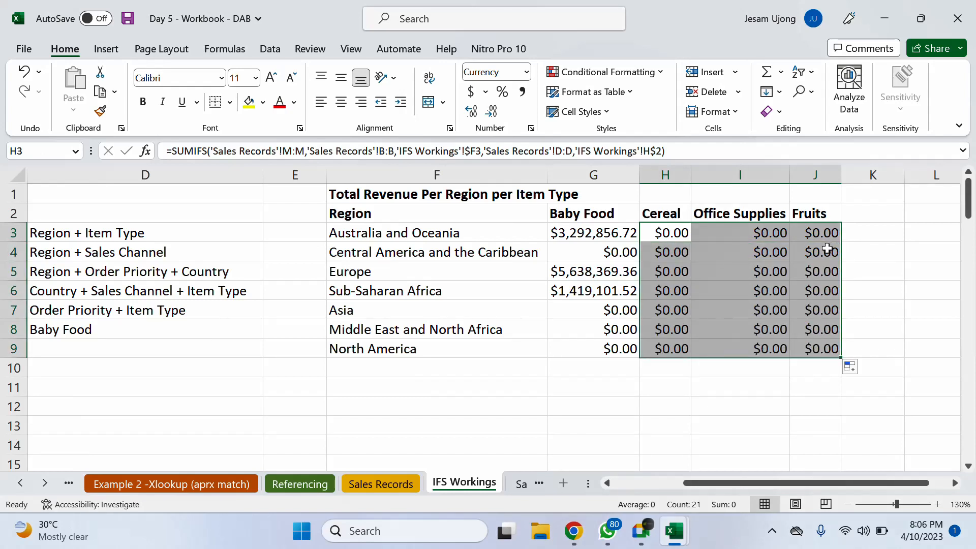
Examine the region and item-type references of the filled formulas in H4:J4, H5:J5 and H6.
double_click(659, 257)
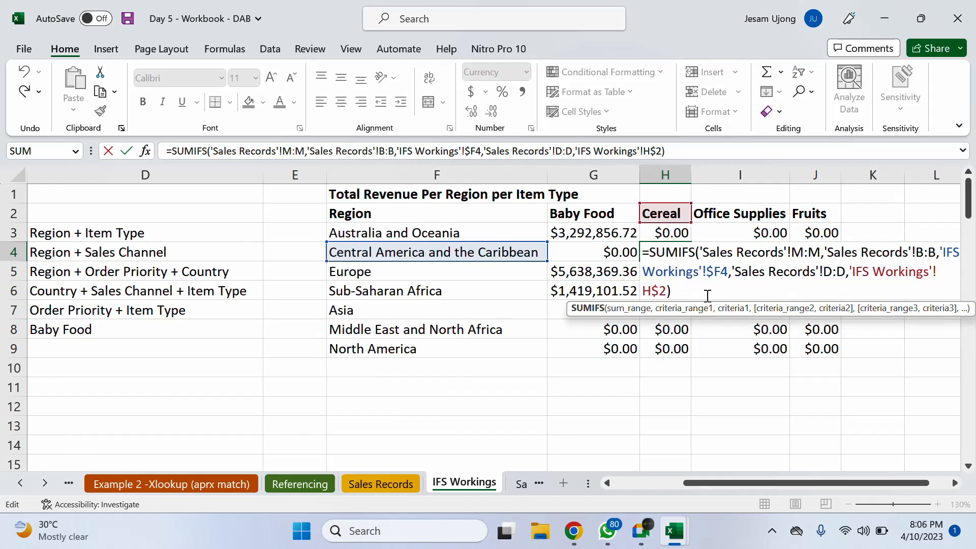
key(Escape)
double_click(738, 252)
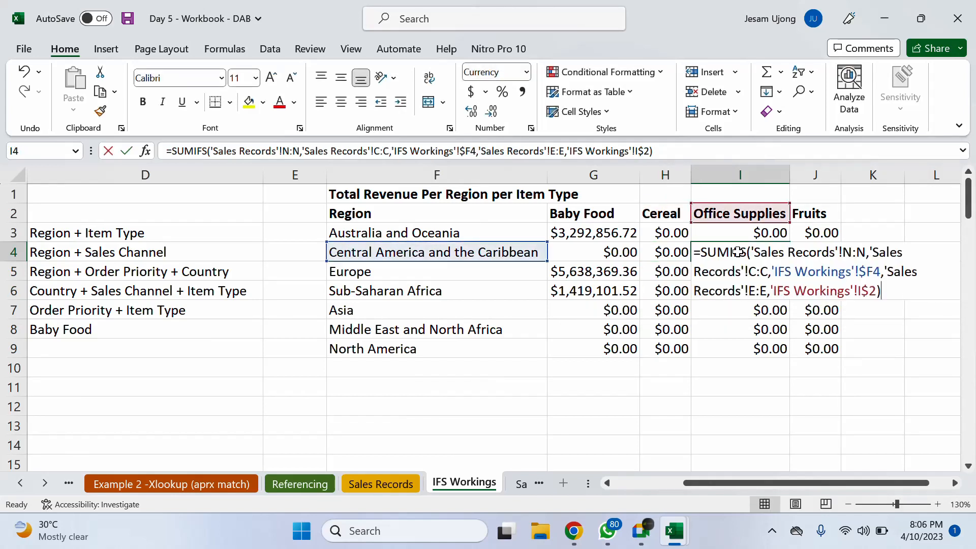
key(Escape)
double_click(826, 251)
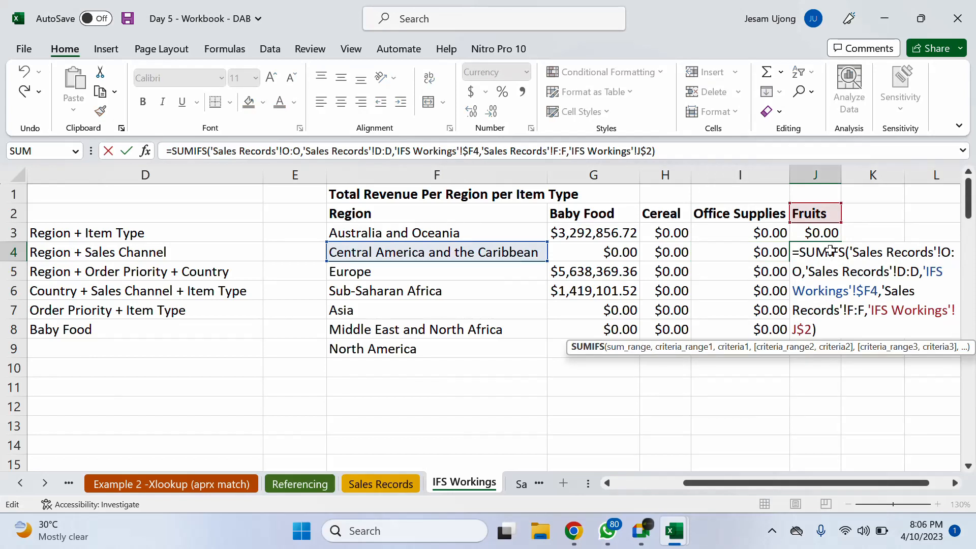
key(Escape)
double_click(672, 272)
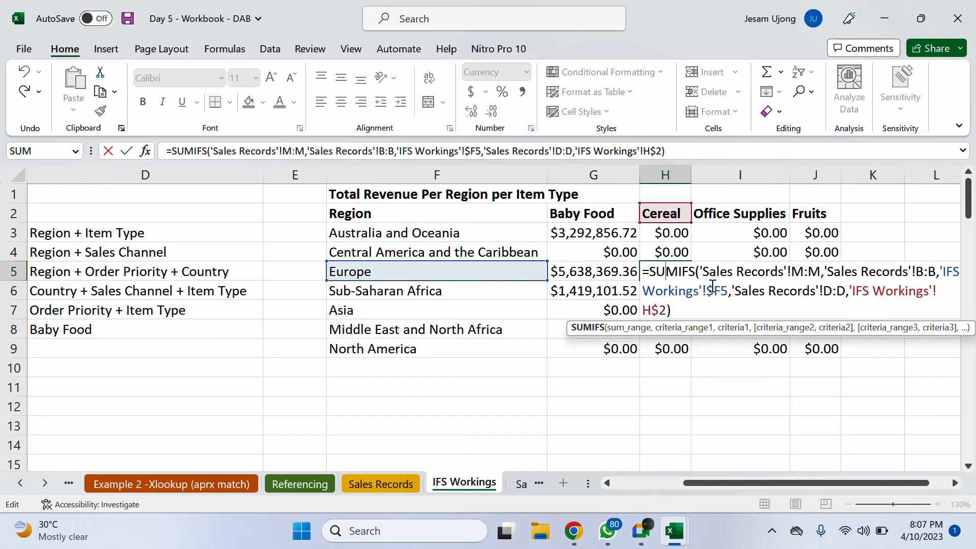
key(Escape)
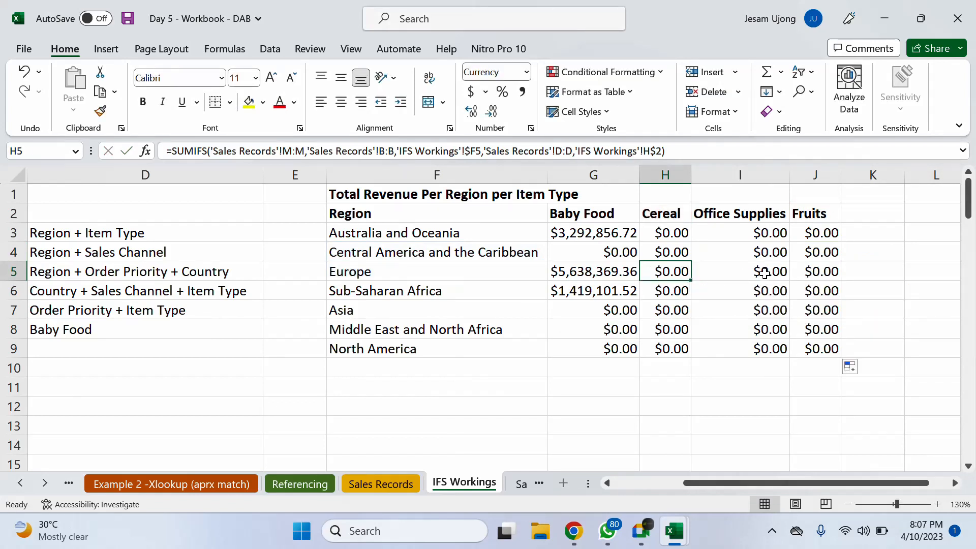
double_click(770, 274)
key(Escape)
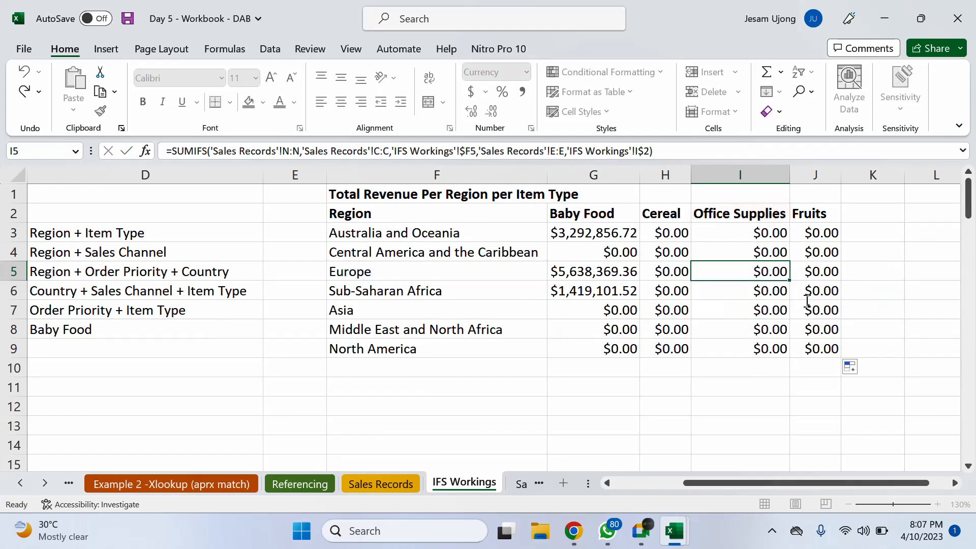
double_click(823, 272)
key(Escape)
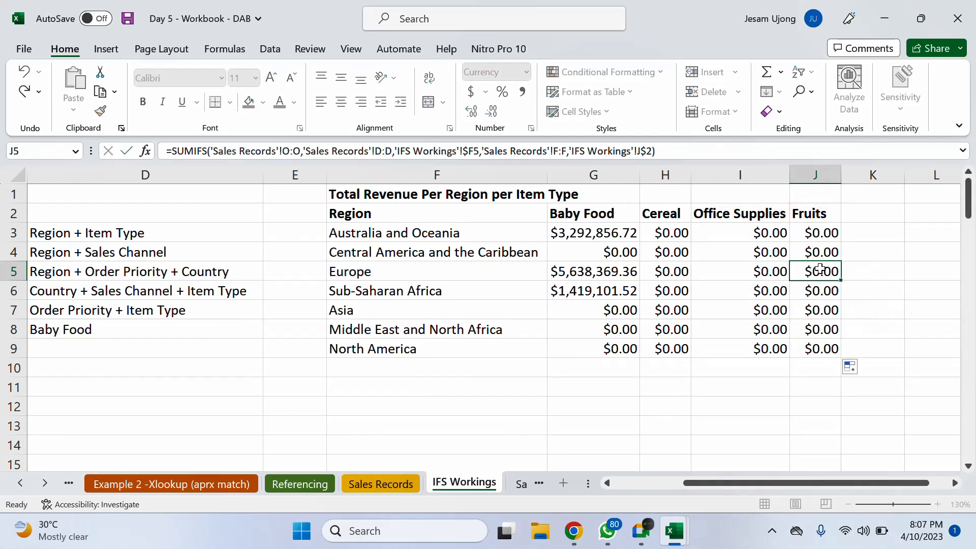
double_click(679, 293)
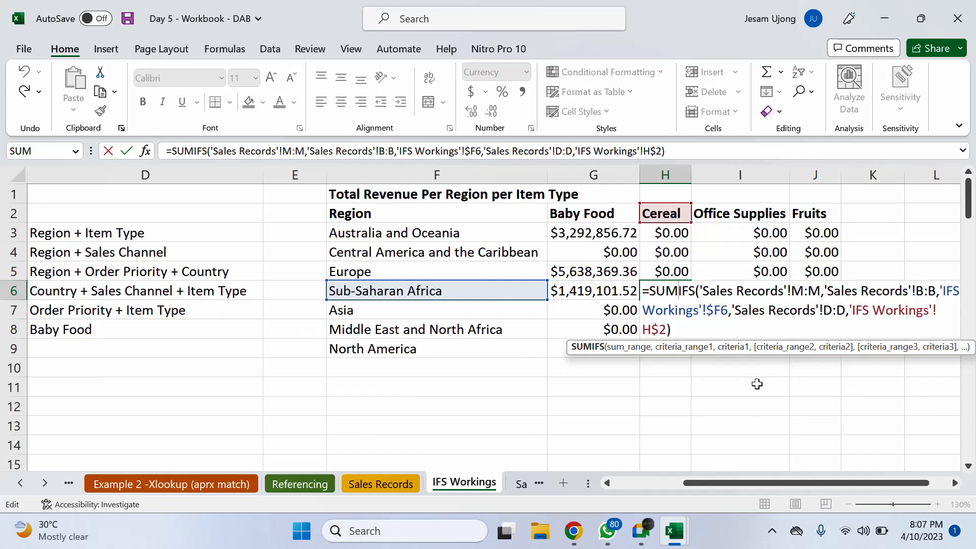
key(ctrl+Return)
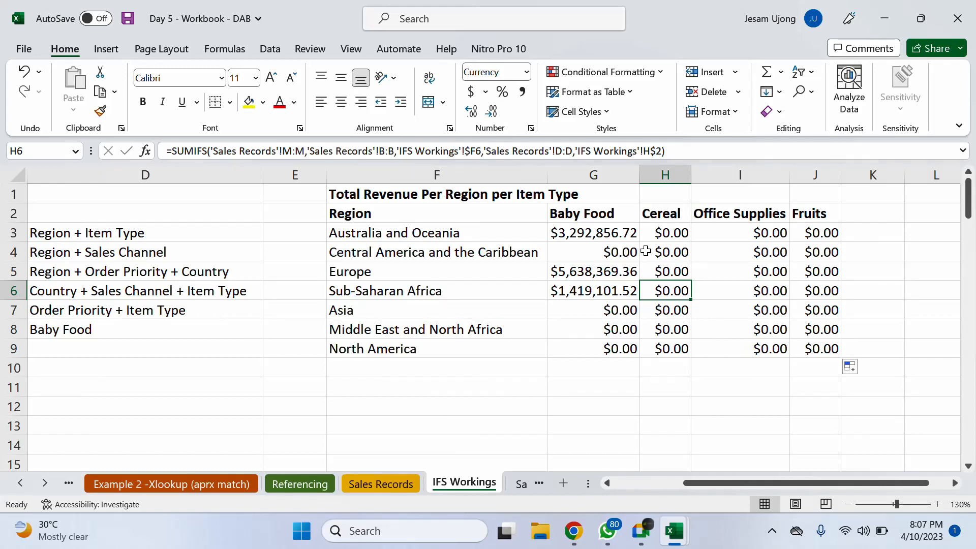
Compare the sum and criteria ranges of the Cereal formula in H3 with those of the Baby Food formula in G3.
click(647, 229)
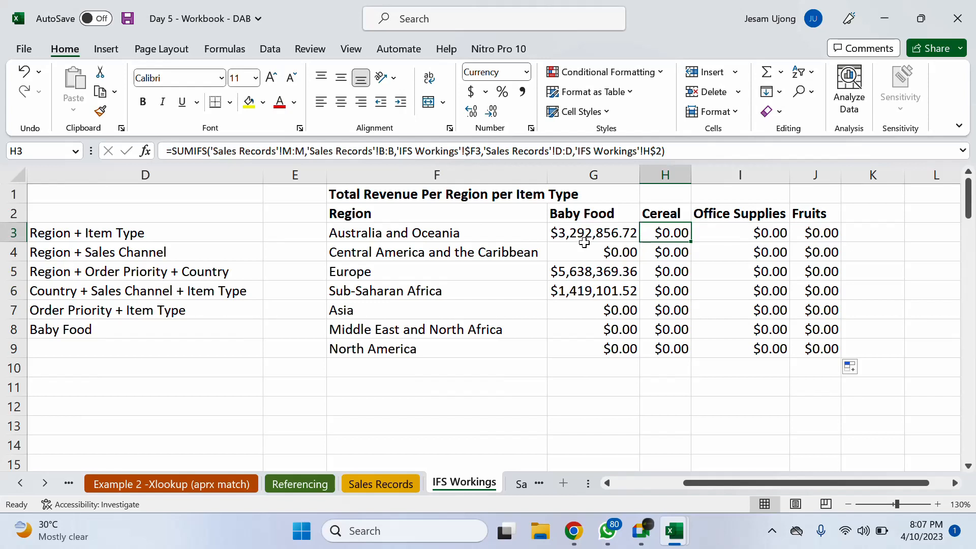
double_click(674, 231)
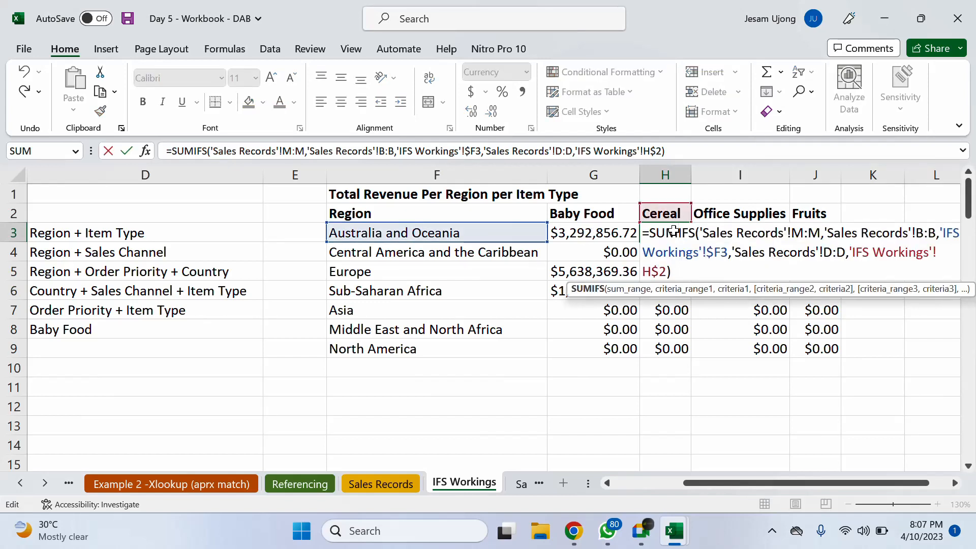
key(Escape)
double_click(675, 231)
key(ctrl+Return)
click(628, 232)
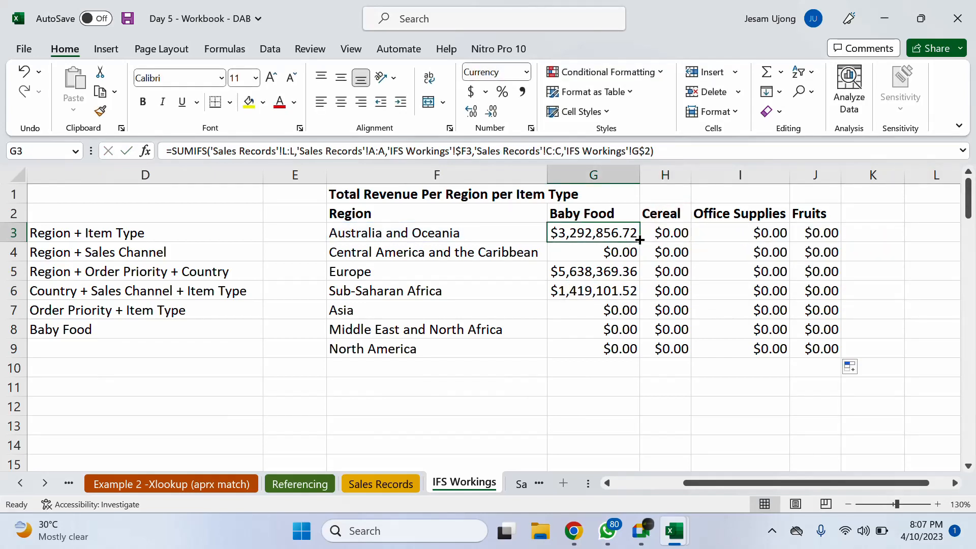
mouse_move(641, 240)
mouse_down()
mouse_move(828, 235)
mouse_move(646, 240)
mouse_up()
double_click(617, 231)
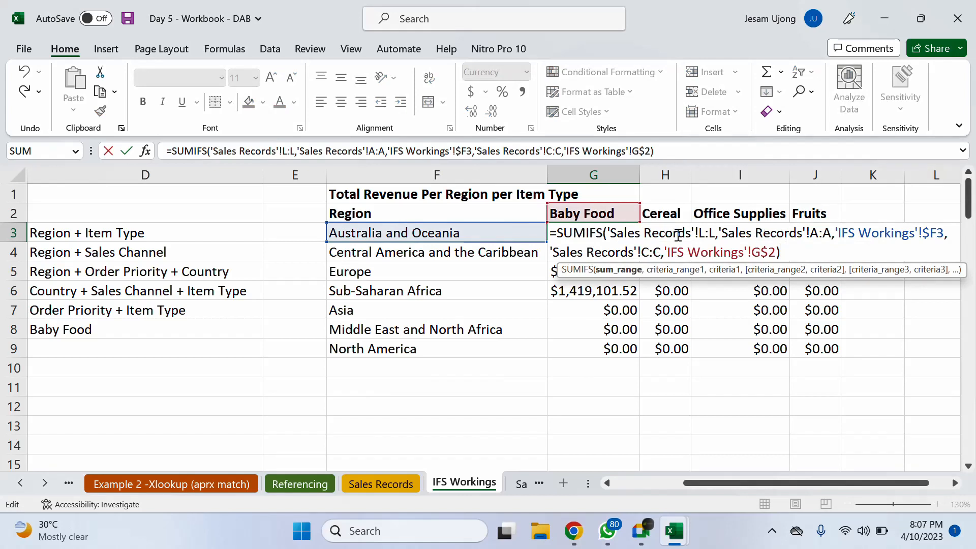
click(797, 231)
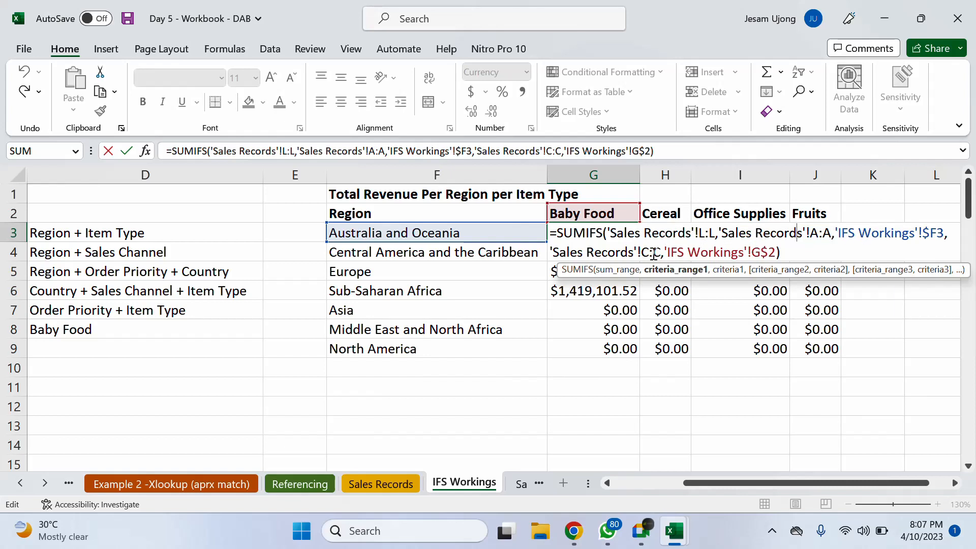
key(ctrl+Return)
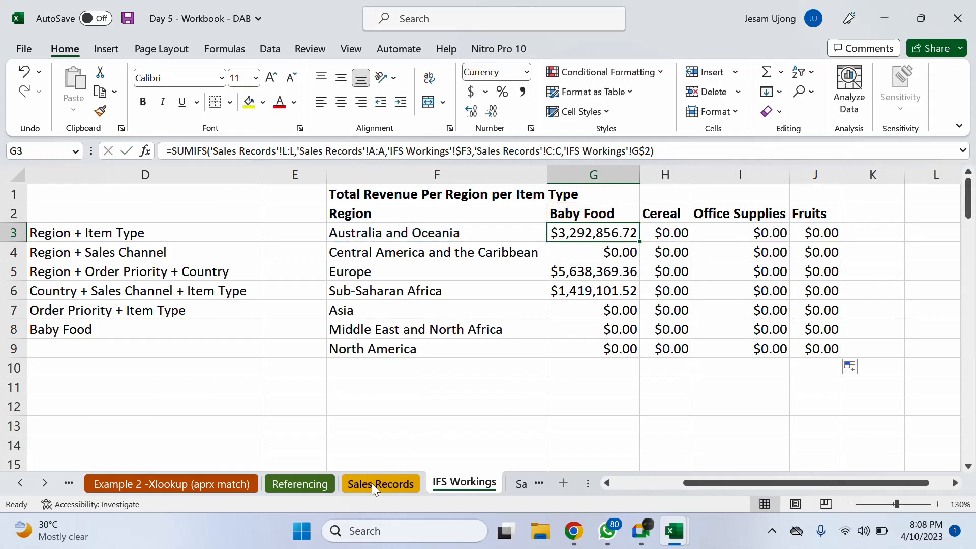
Check the Region and Item Type columns on Sales Records that the G3 formula uses as criteria ranges.
click(371, 483)
click(153, 175)
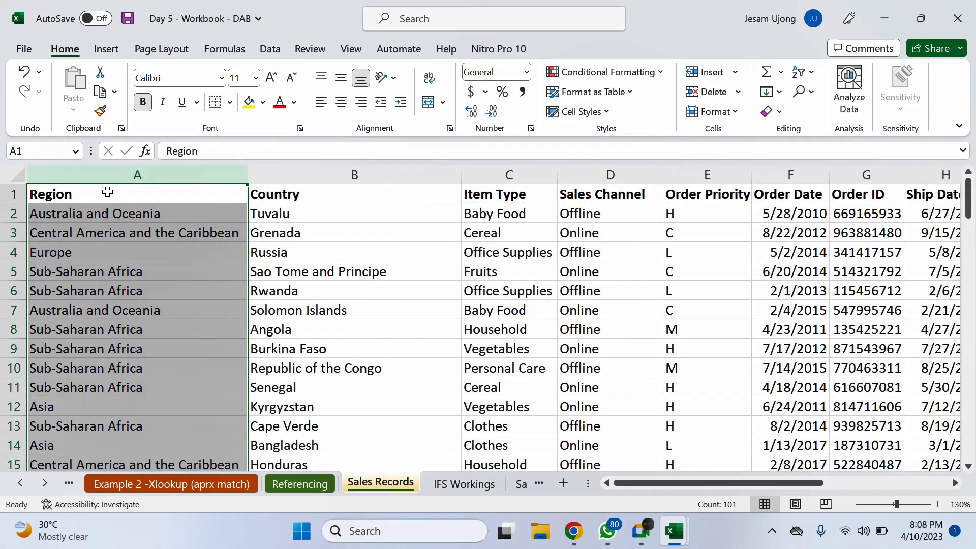
click(516, 173)
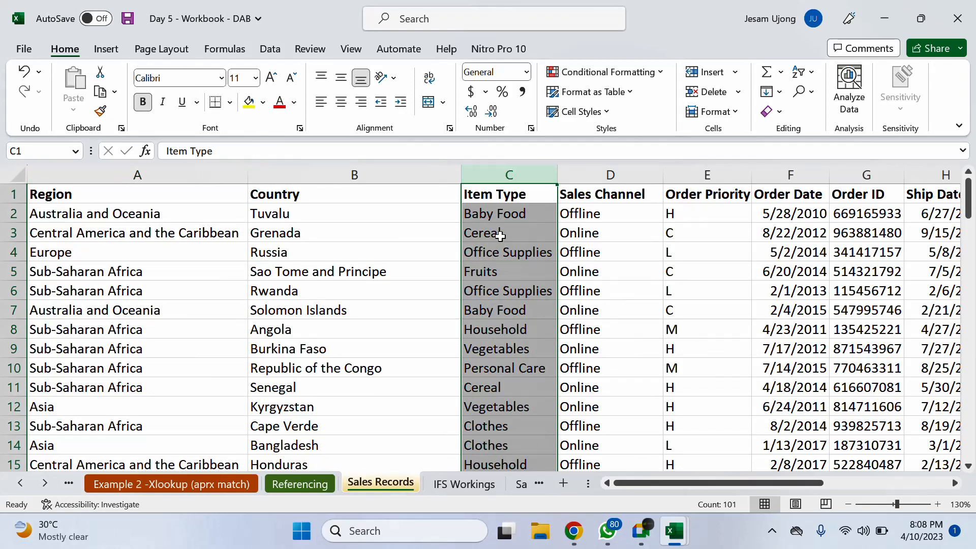
click(460, 484)
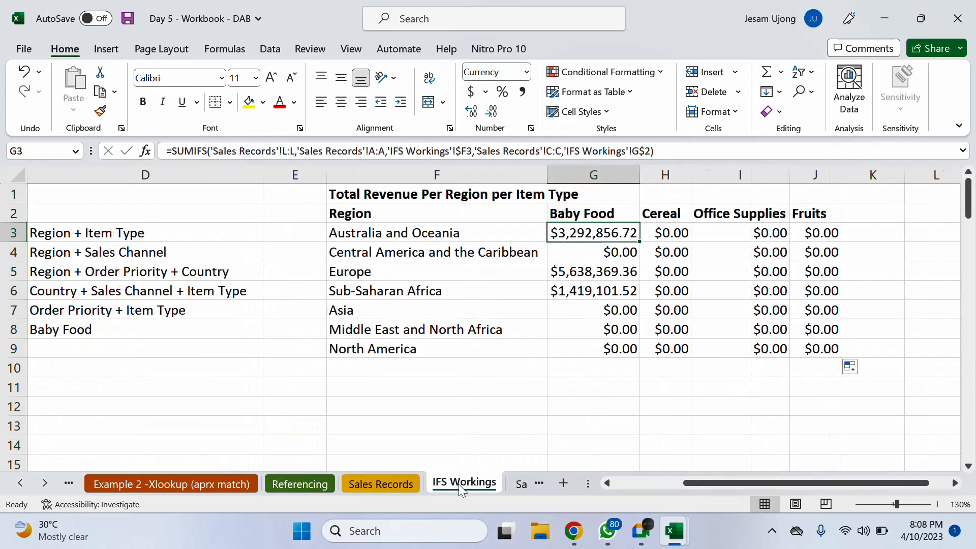
Compare the column references of the Baby Food formulas in column G with those of the copied formulas in H3, I3 and J3.
click(607, 250)
click(605, 269)
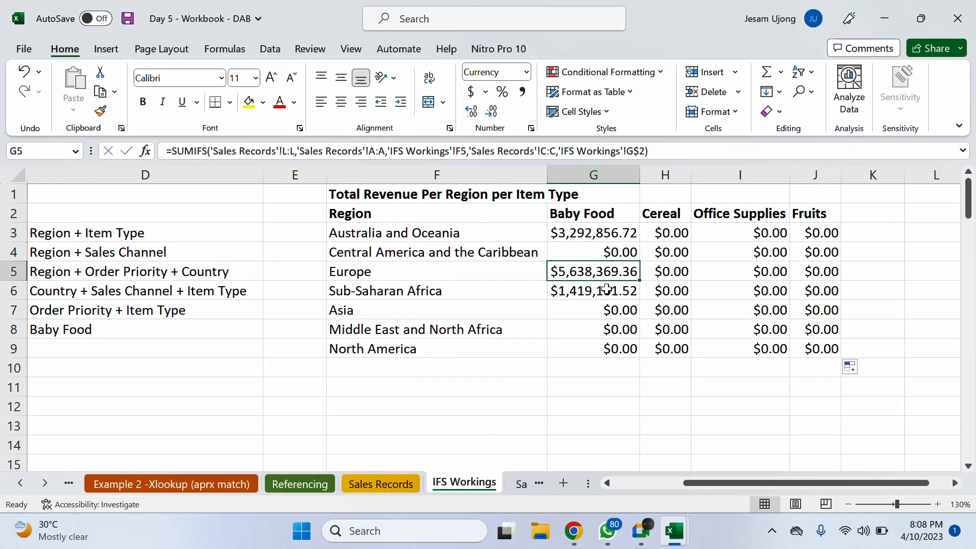
click(606, 289)
click(675, 228)
double_click(675, 228)
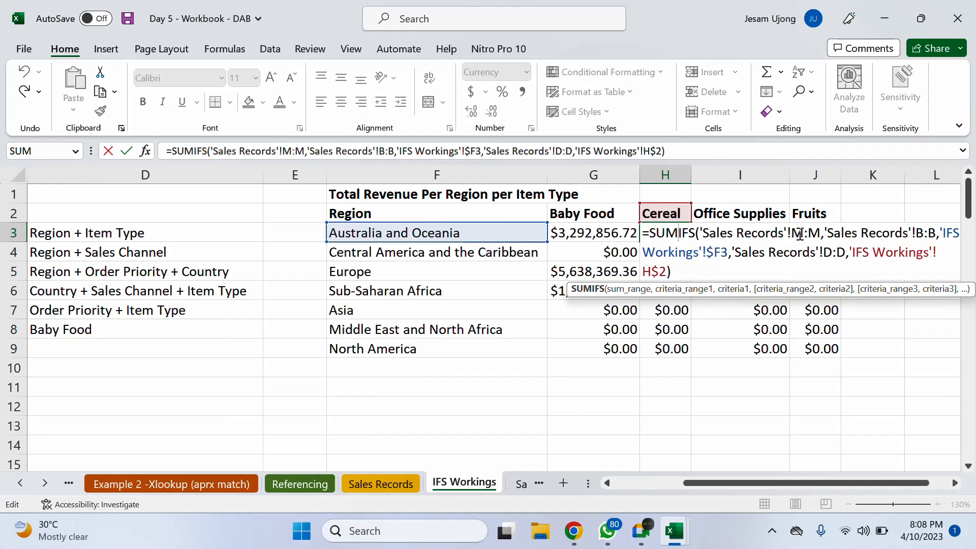
click(915, 234)
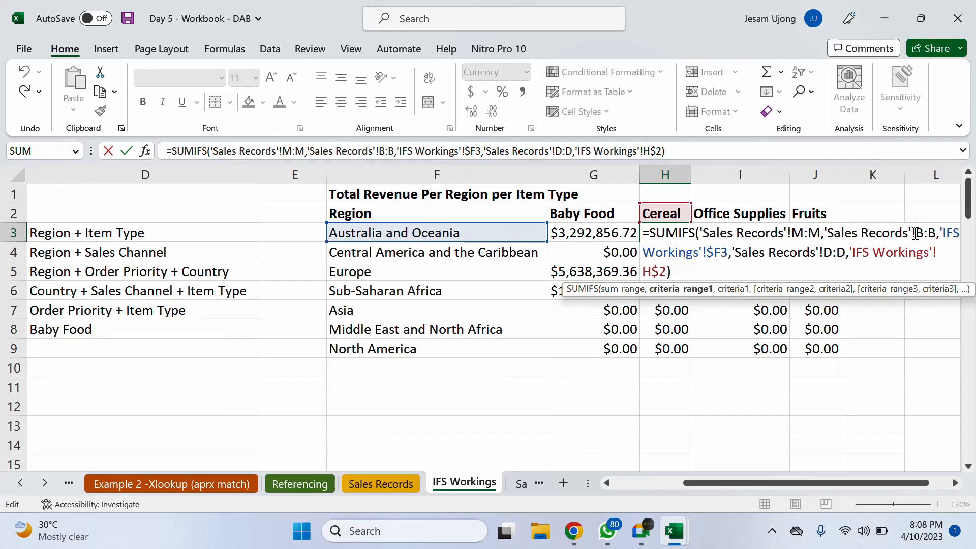
key(Escape)
double_click(621, 234)
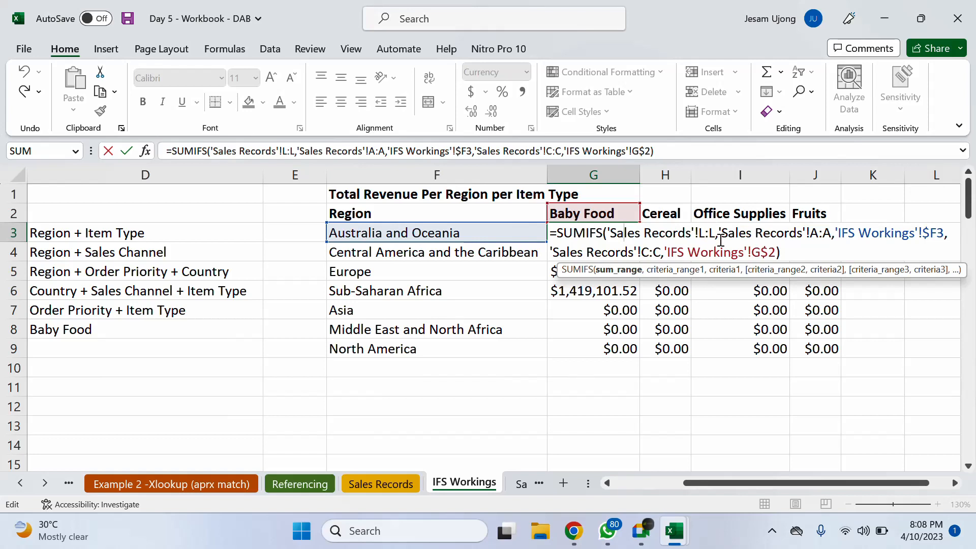
key(Escape)
click(681, 233)
double_click(682, 233)
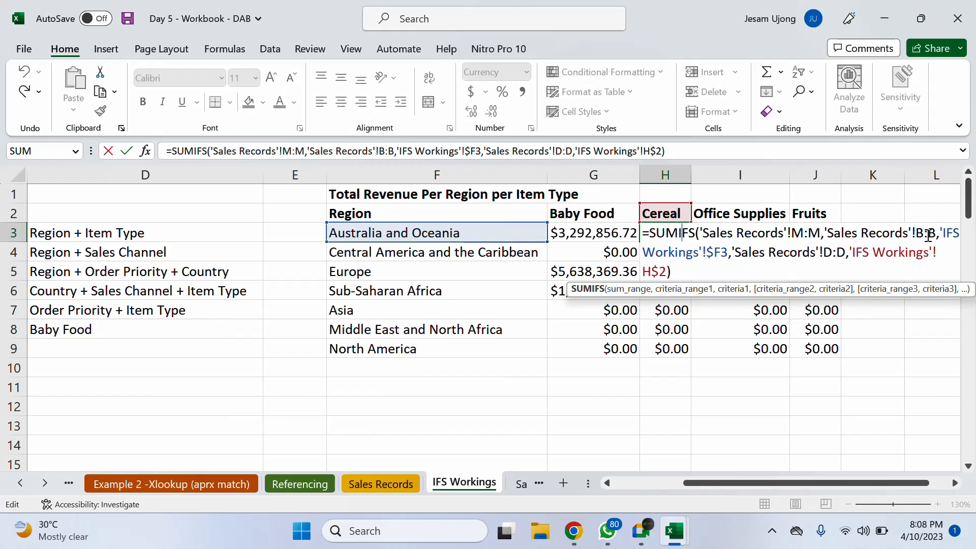
key(Escape)
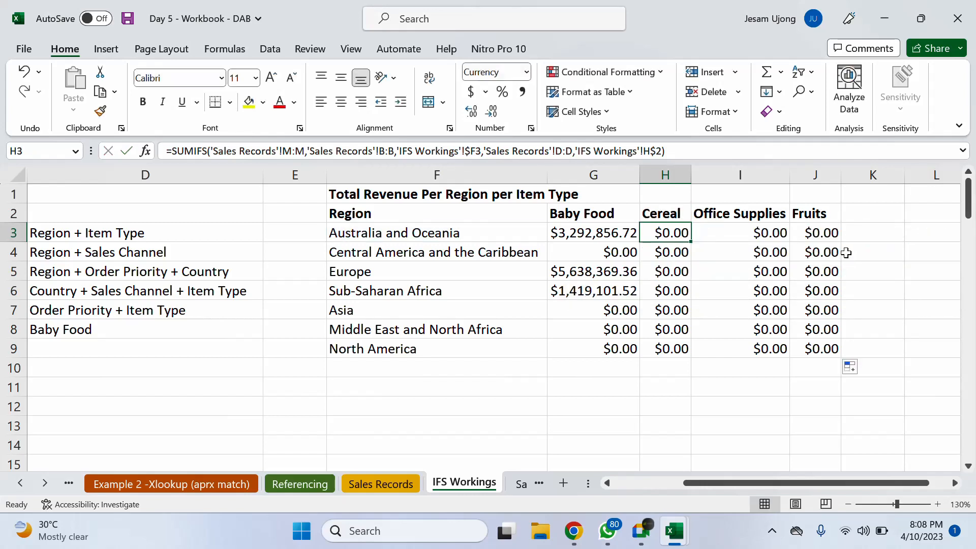
click(778, 232)
click(814, 234)
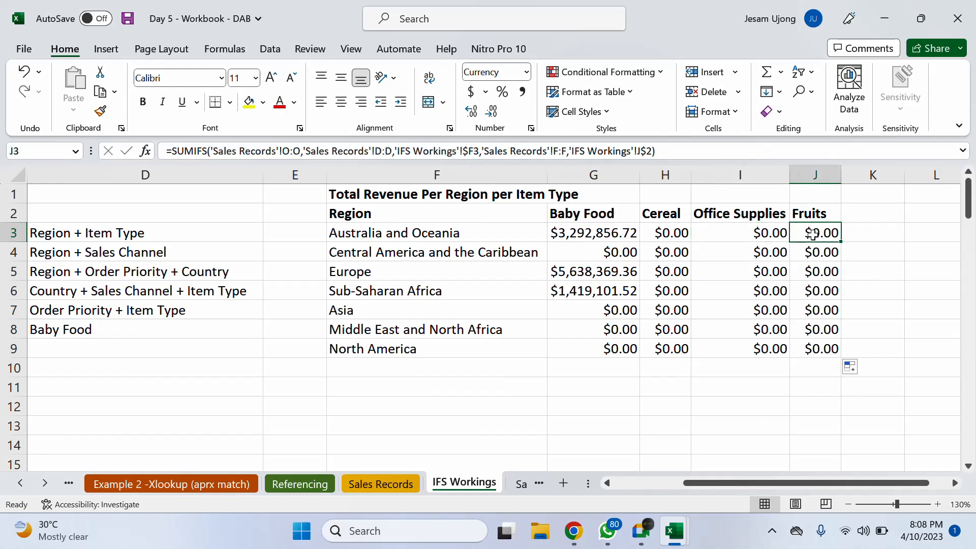
Examine each argument of the SUMIFS formula in G3, including the sum range, both criteria ranges and the region criterion.
click(634, 232)
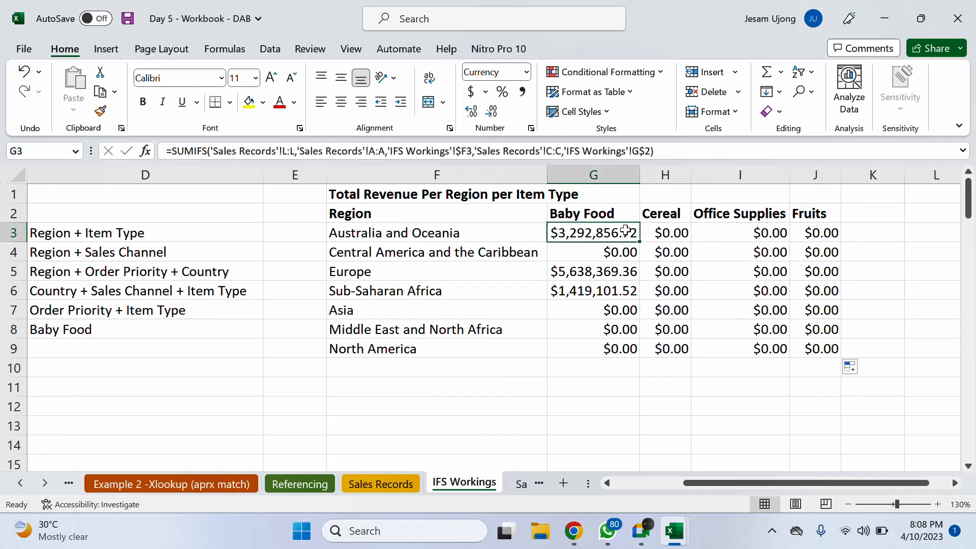
click(279, 151)
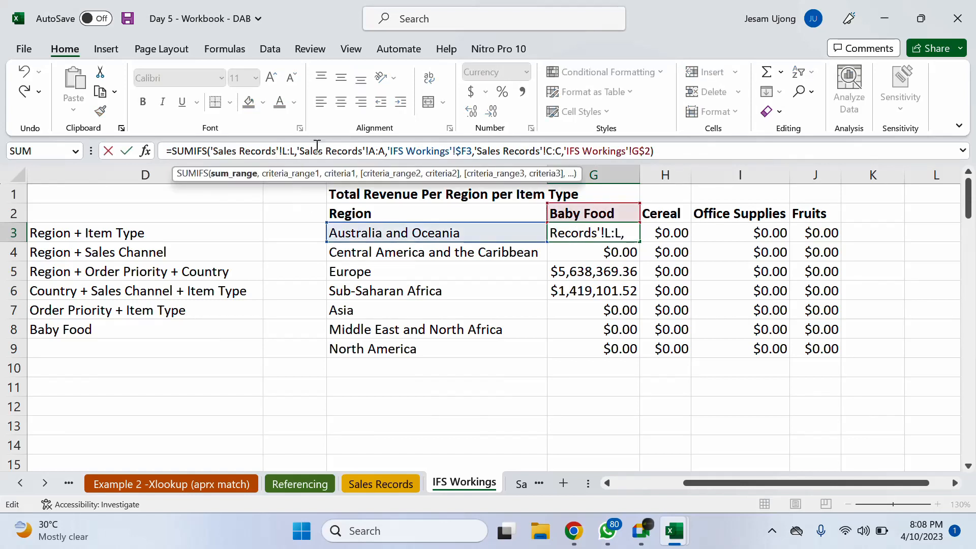
click(606, 232)
double_click(606, 232)
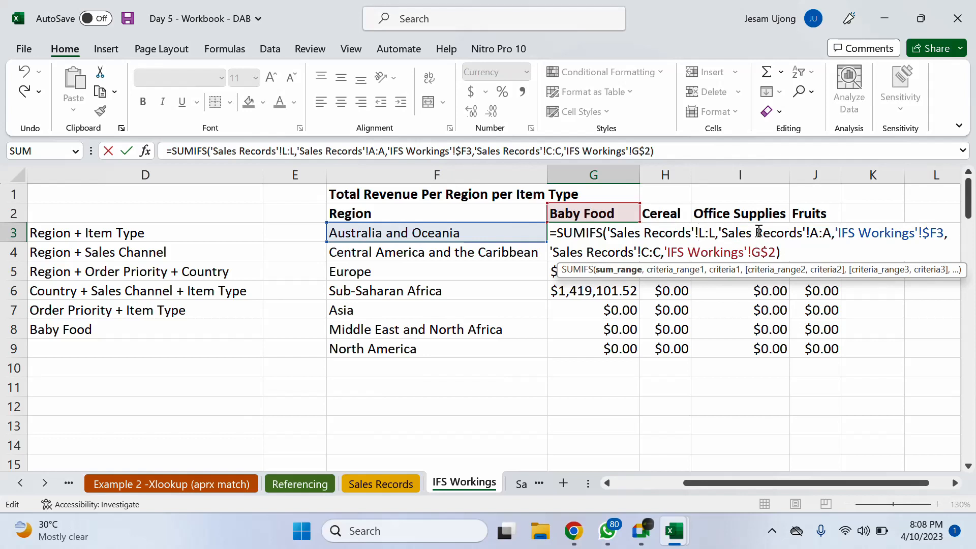
click(724, 231)
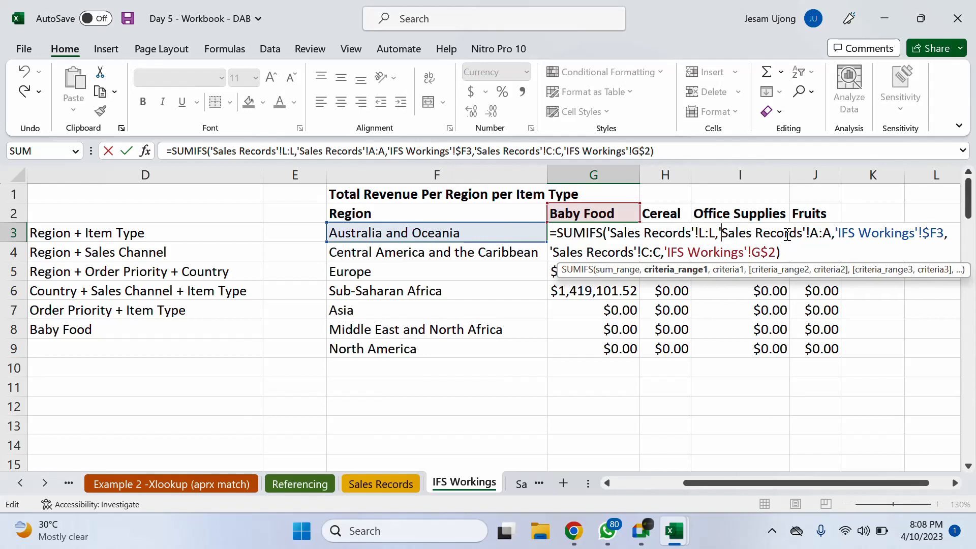
click(716, 234)
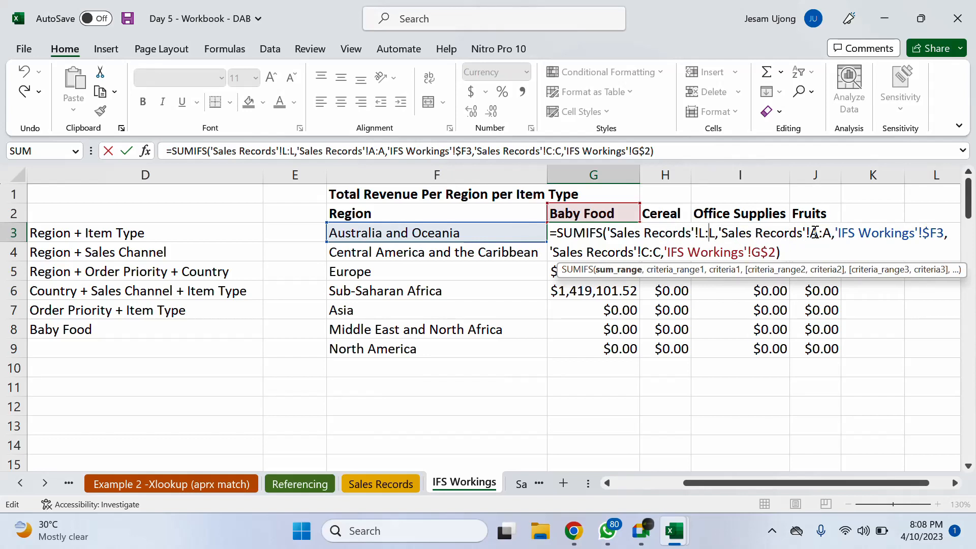
click(814, 233)
click(922, 234)
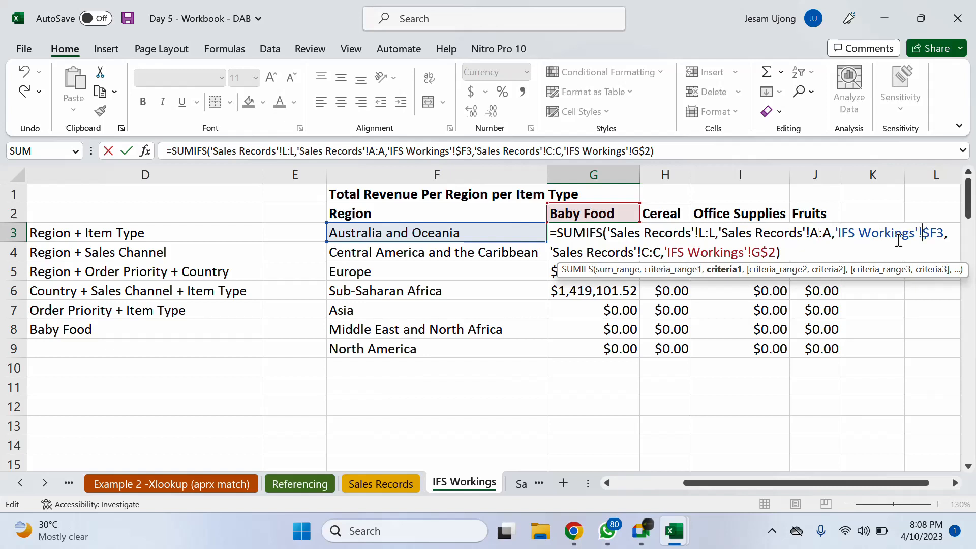
click(732, 249)
click(614, 256)
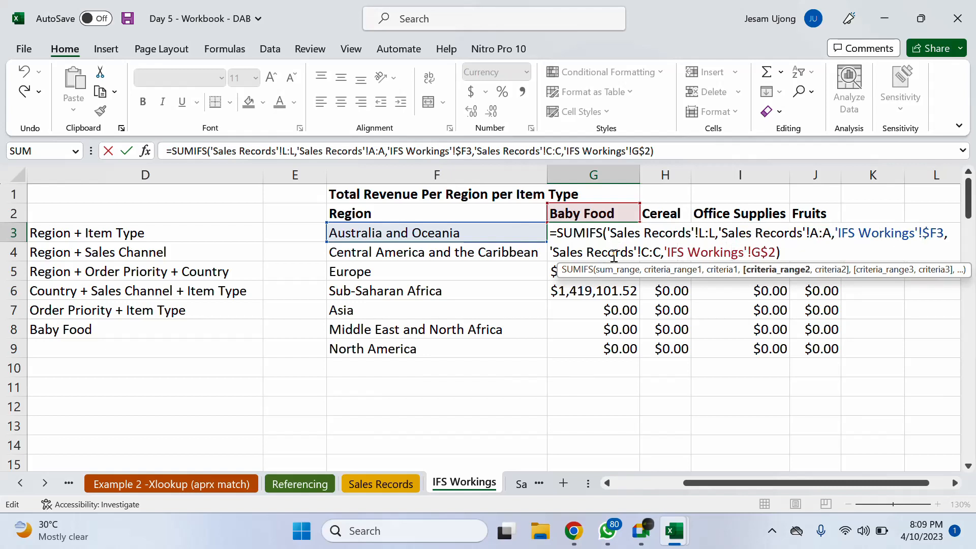
click(705, 232)
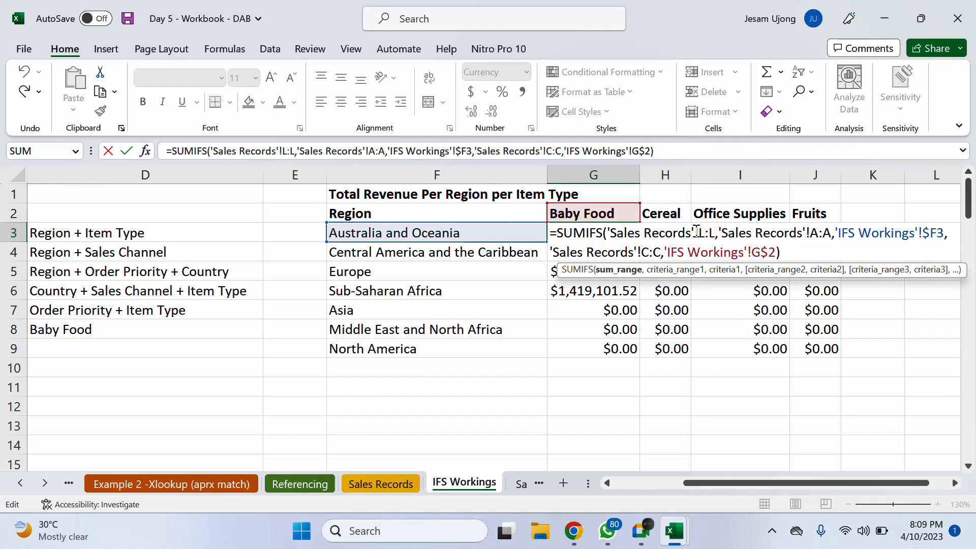
key(Escape)
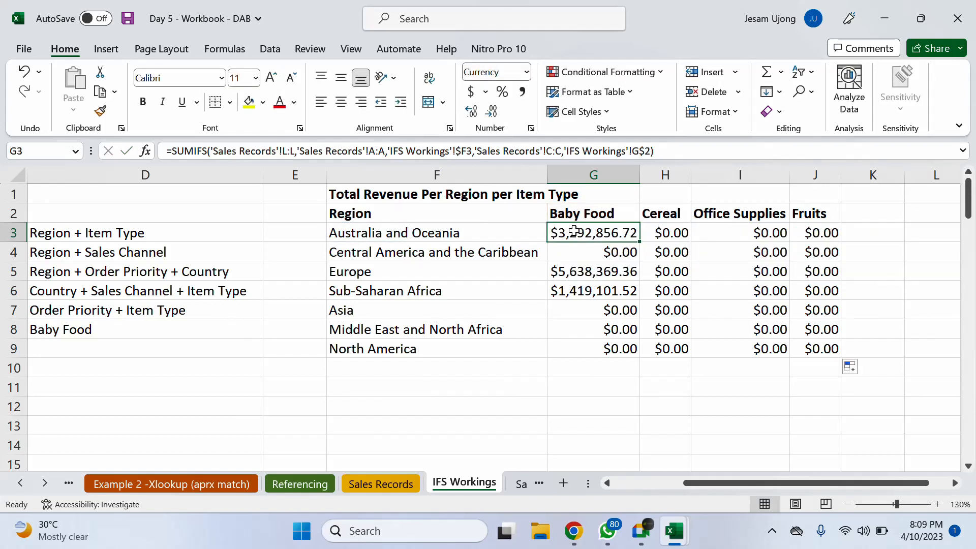
Clear all revenue formulas from G3:J9 of the region and item type table.
mouse_move(574, 230)
mouse_down()
mouse_move(575, 285)
mouse_move(596, 352)
mouse_move(827, 357)
mouse_up()
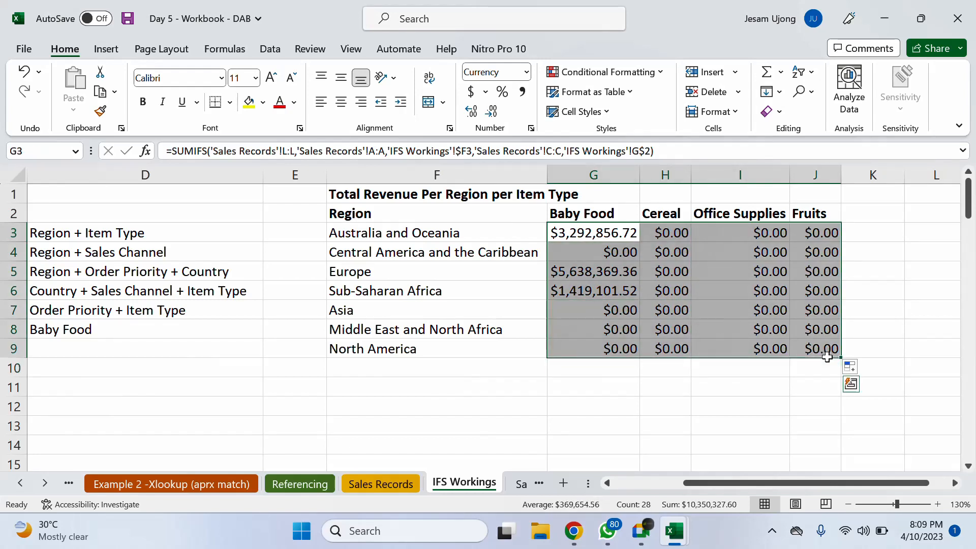
key(Delete)
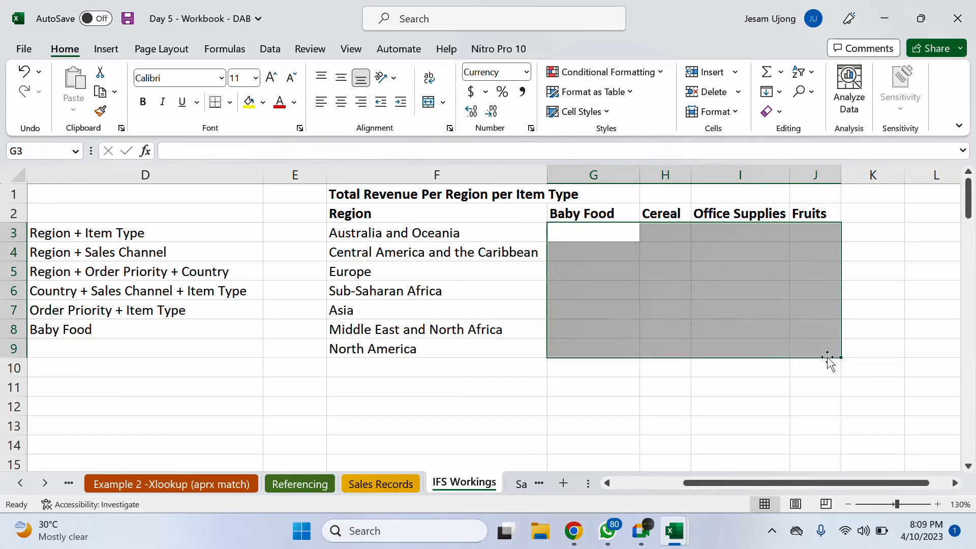
Start a new SUMIFS formula in G3 with the Total Revenue column of Sales Records as the absolute sum range $L:$L.
click(606, 238)
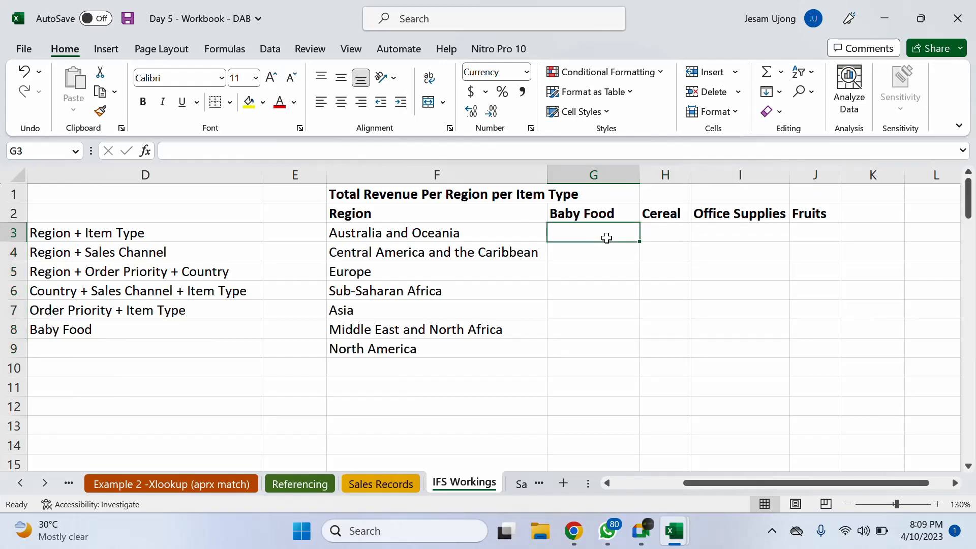
text(=)
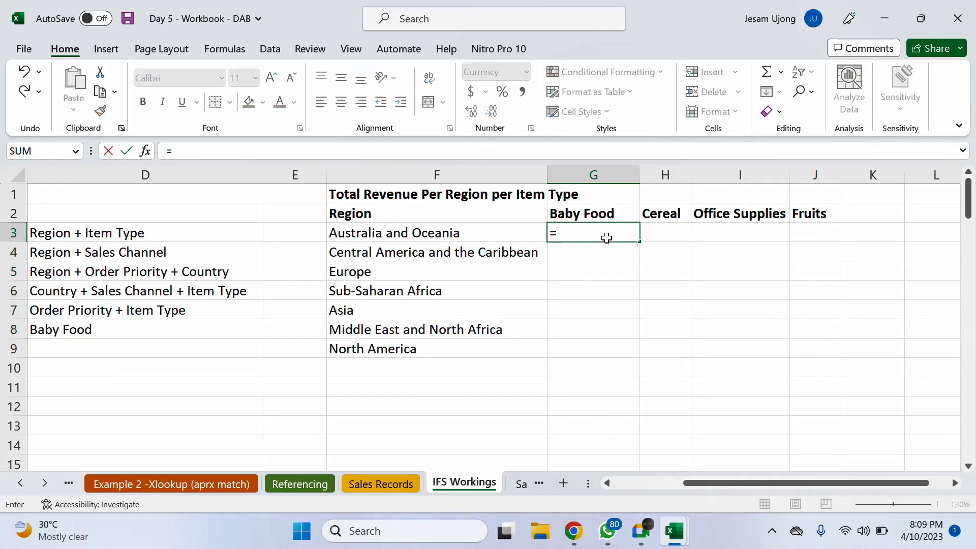
text(s)
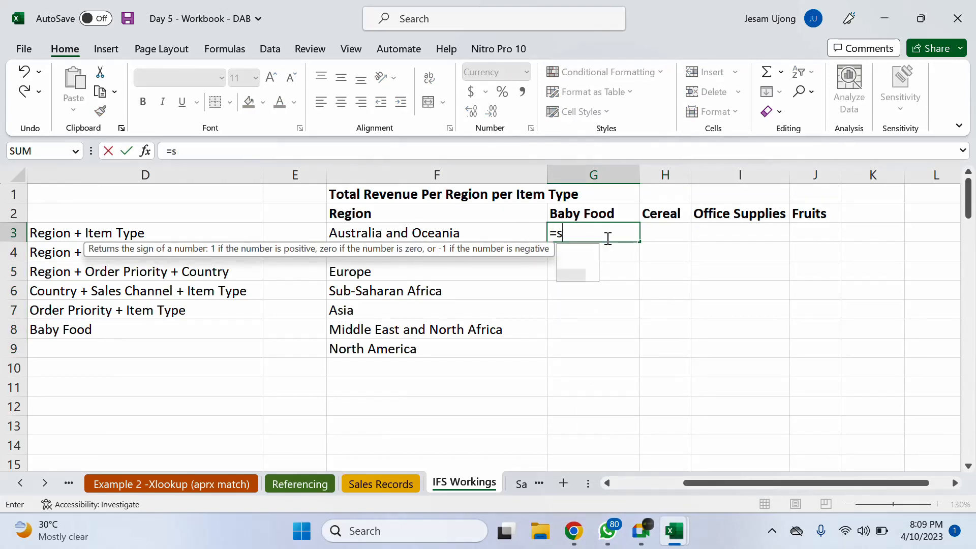
text(umifs)
key(Tab)
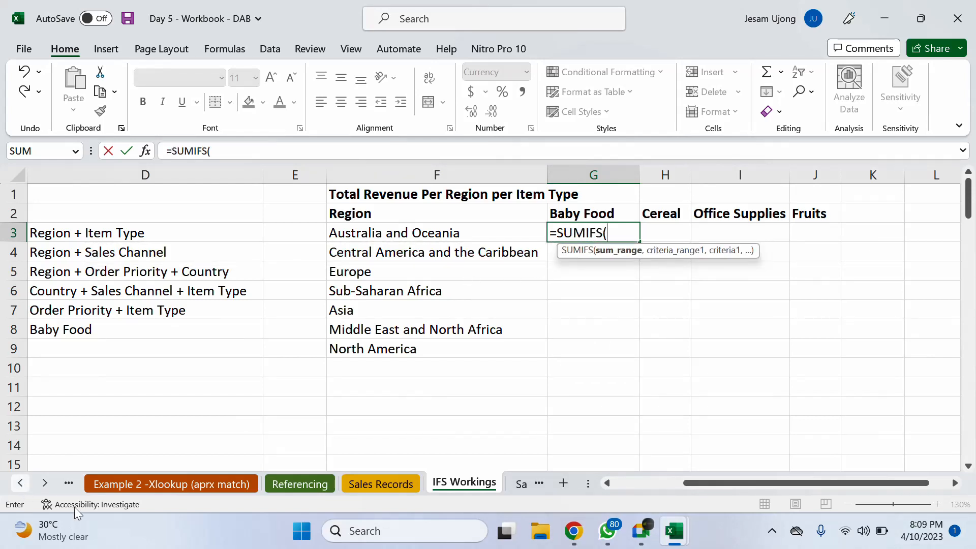
click(381, 484)
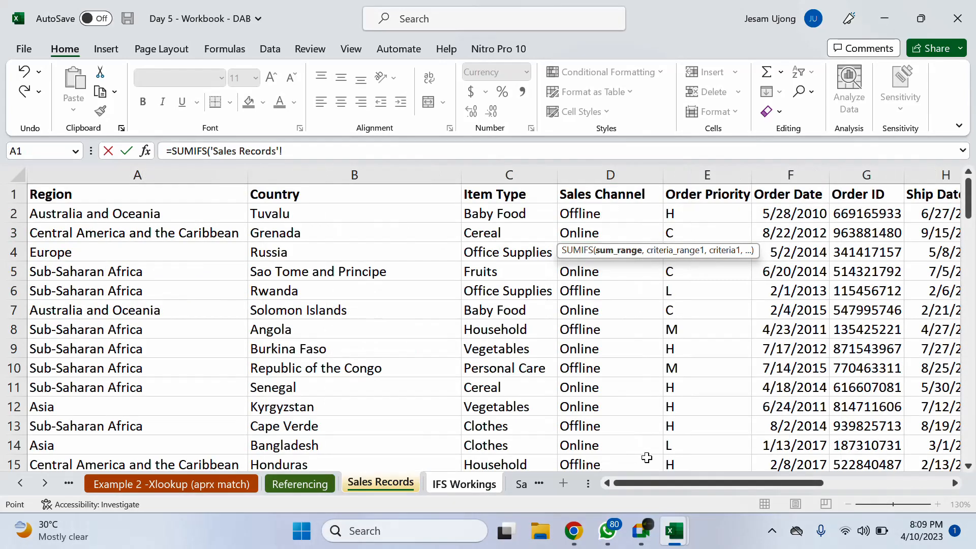
drag(662, 483, 788, 483)
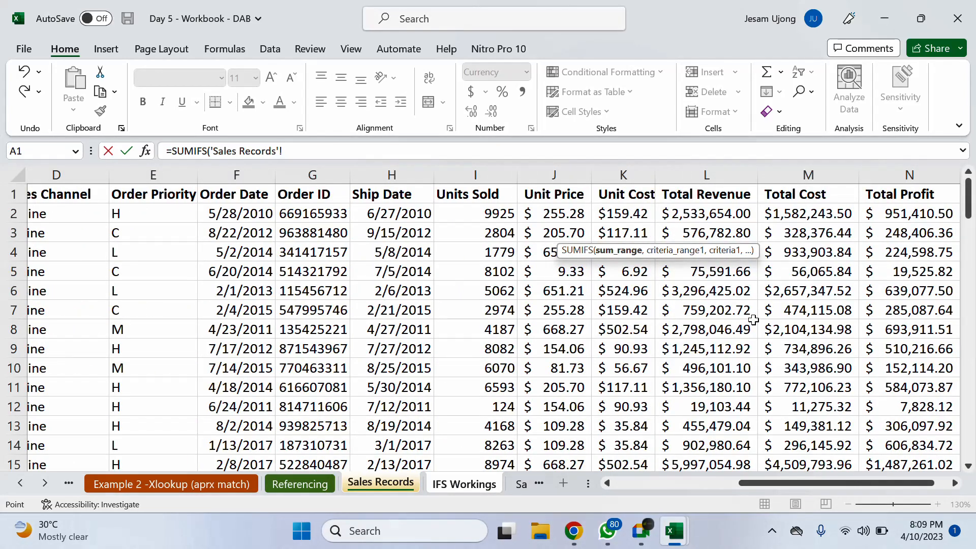
click(711, 168)
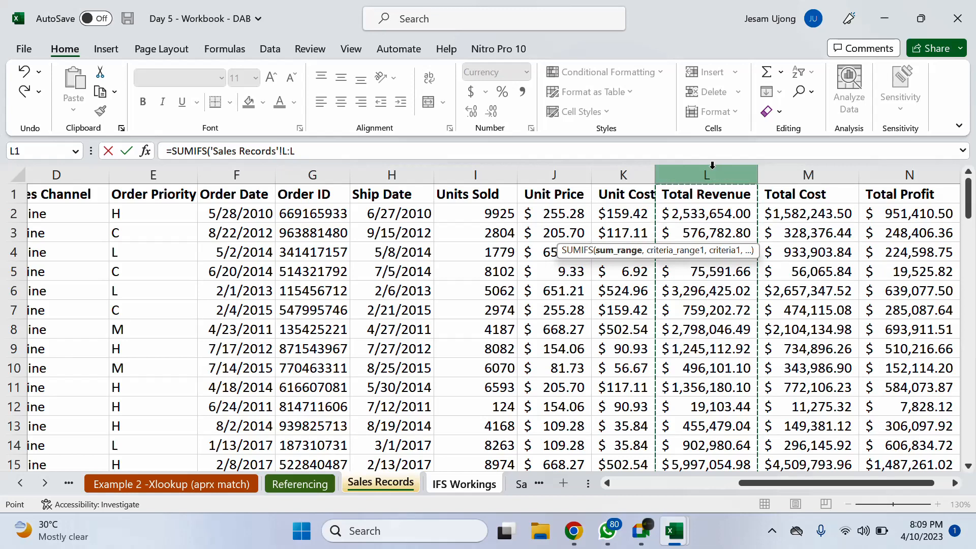
key(F4)
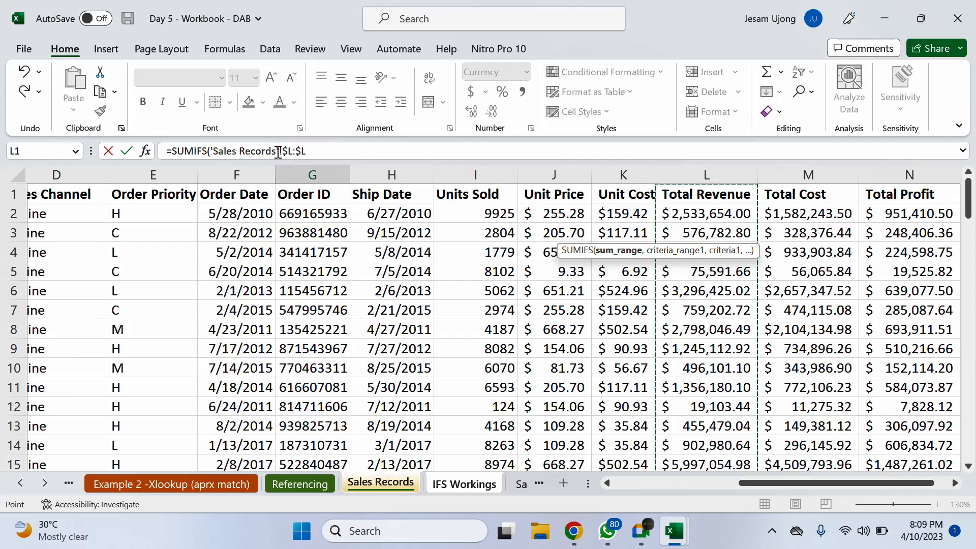
Add the Region column of Sales Records as the absolute first criteria range $A:$A in the SUMIFS formula.
click(337, 143)
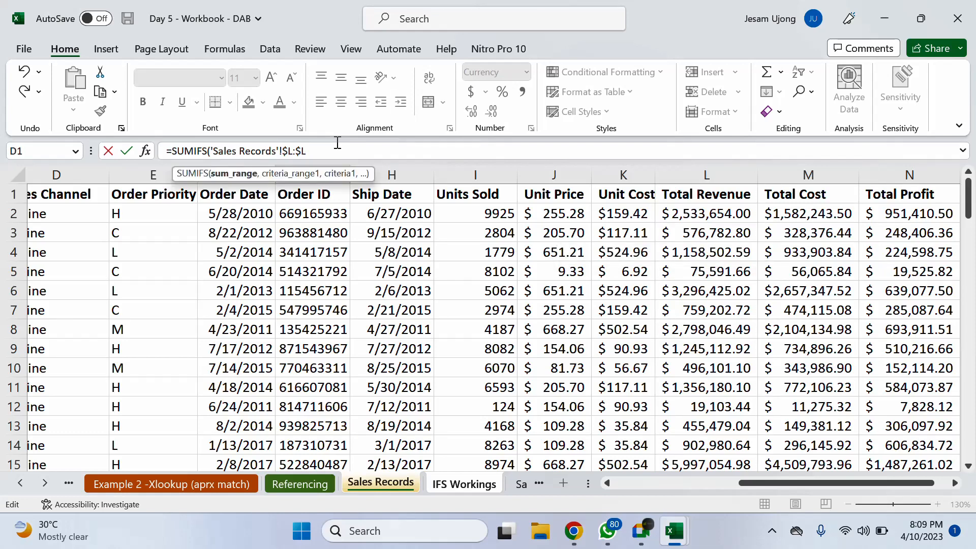
text(,)
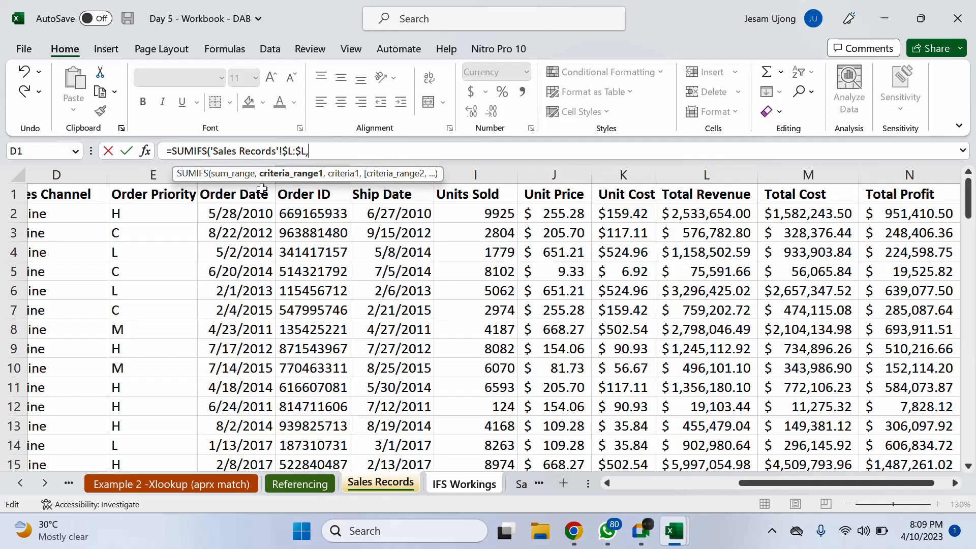
drag(746, 481, 619, 480)
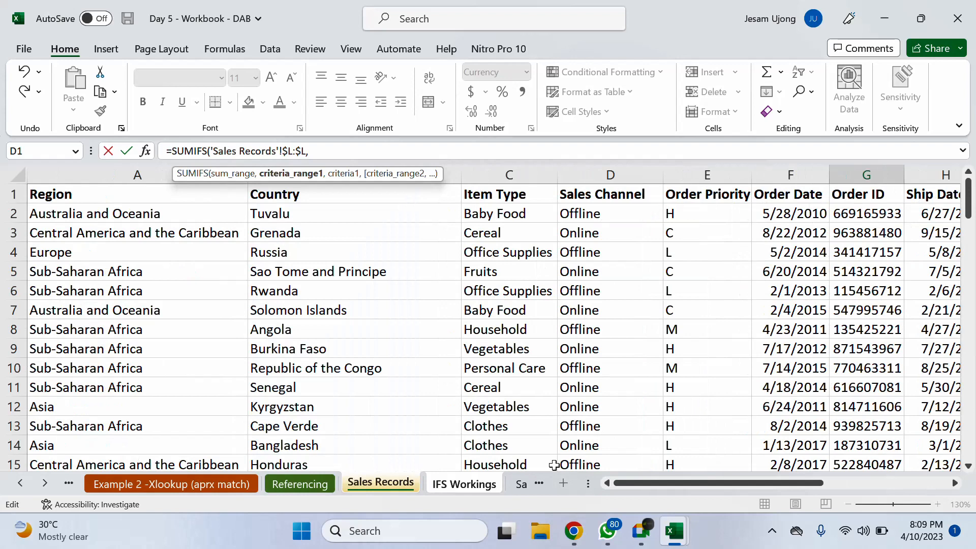
click(125, 172)
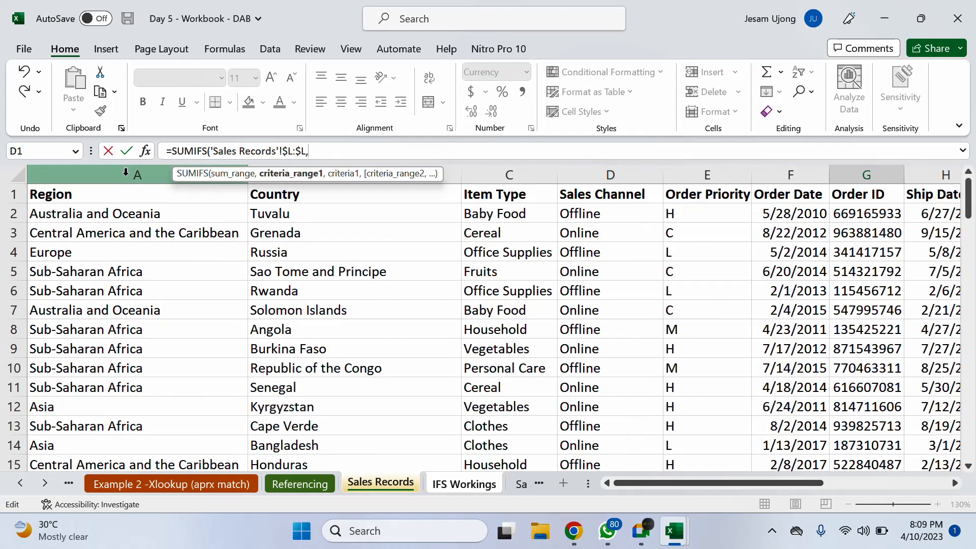
click(125, 174)
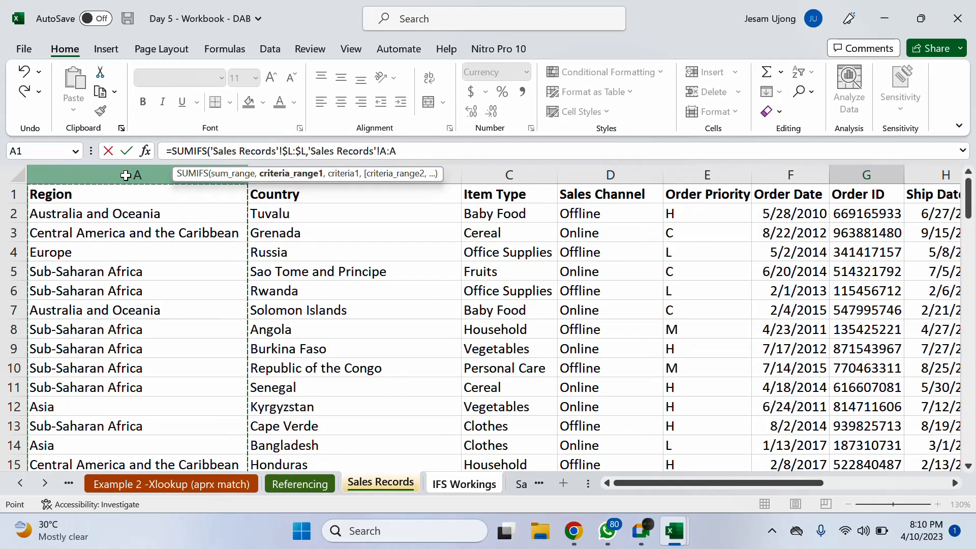
key(F4)
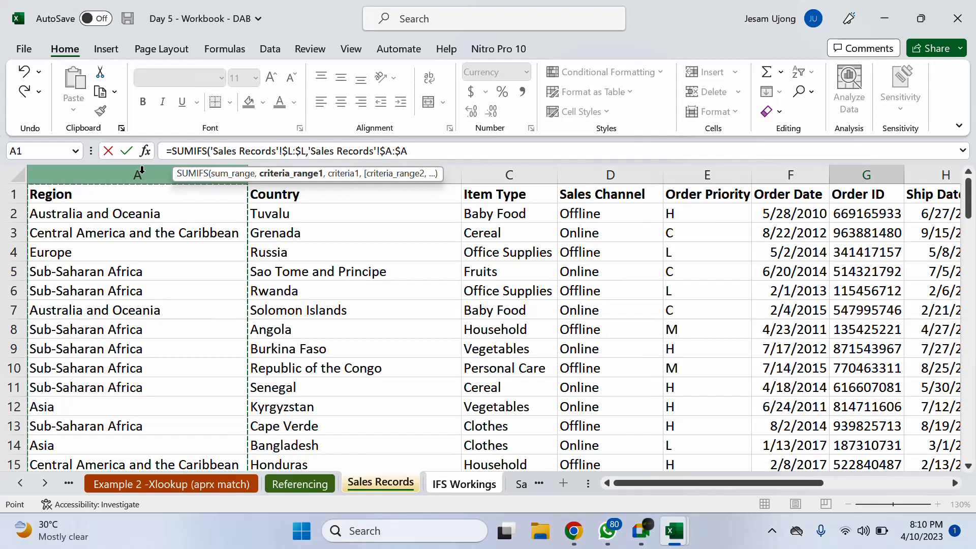
text(,)
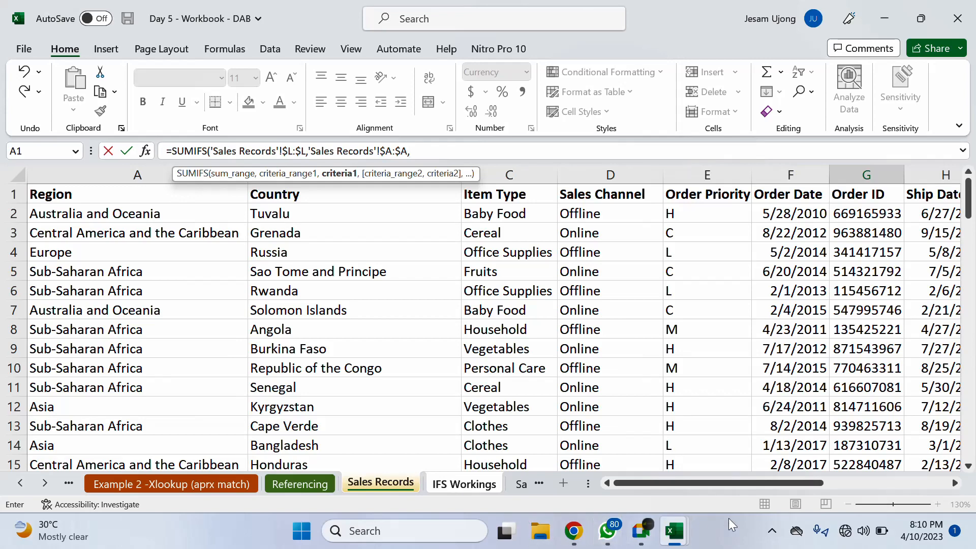
click(772, 531)
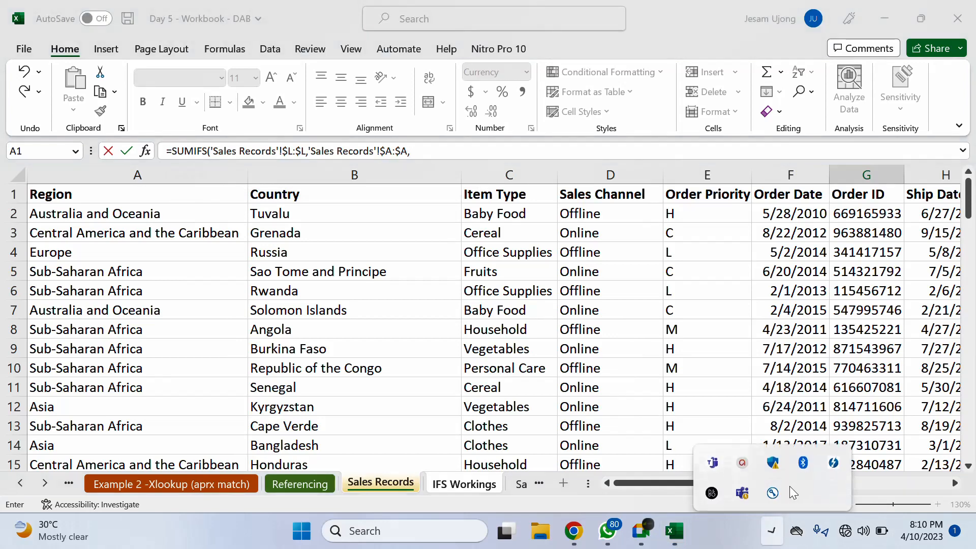
click(742, 460)
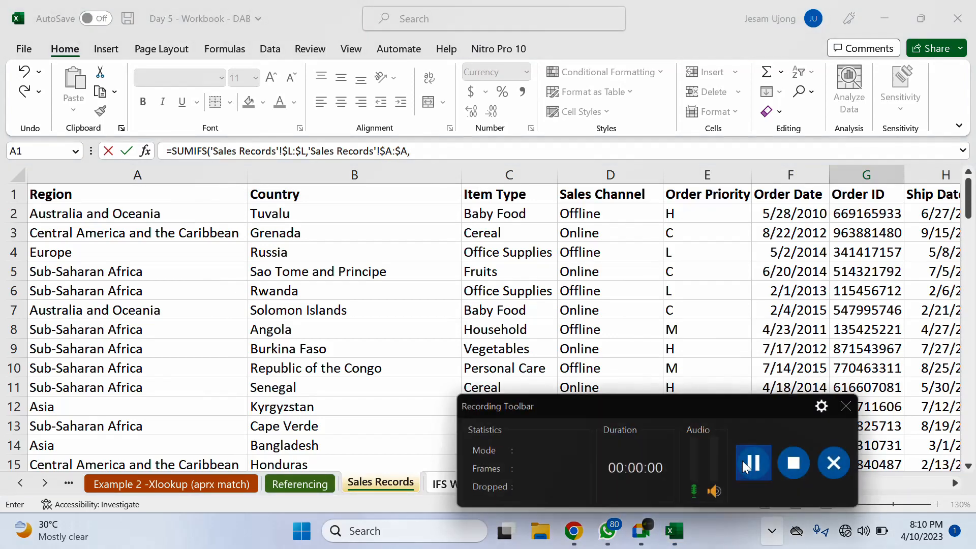
click(768, 464)
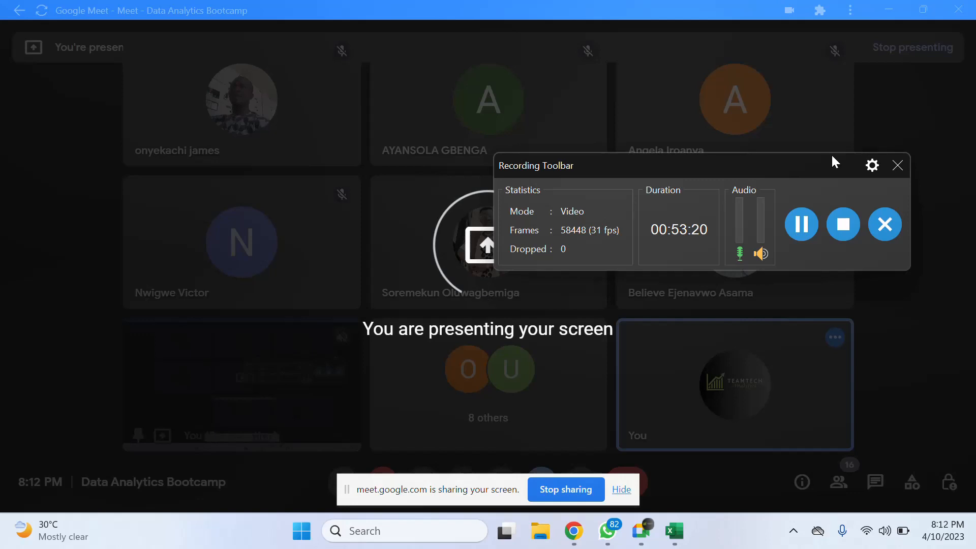
drag(832, 157, 757, 544)
click(623, 489)
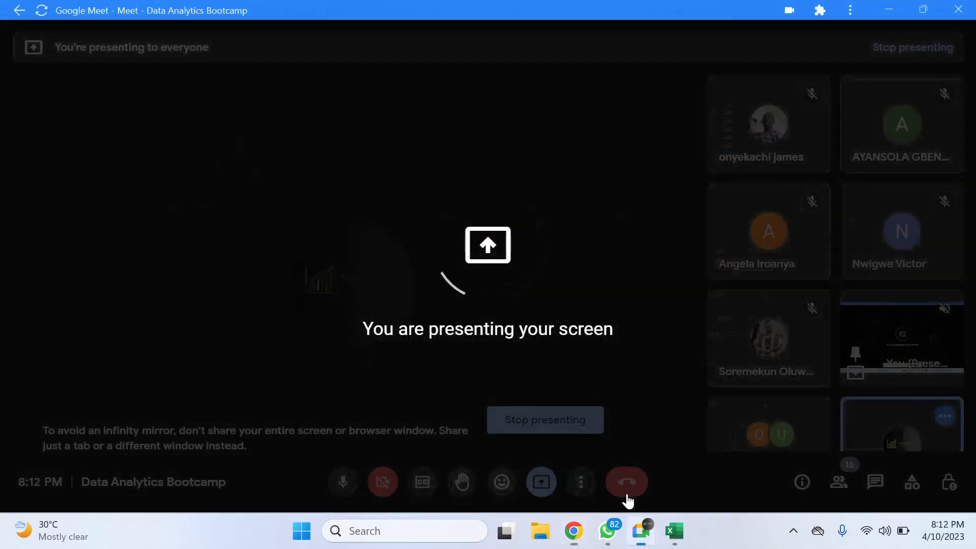
Switch to Google Meet, ignore the infinity mirror warning and return to the Day 5 workbook, dismissing the presenting notification.
mouse_move(679, 546)
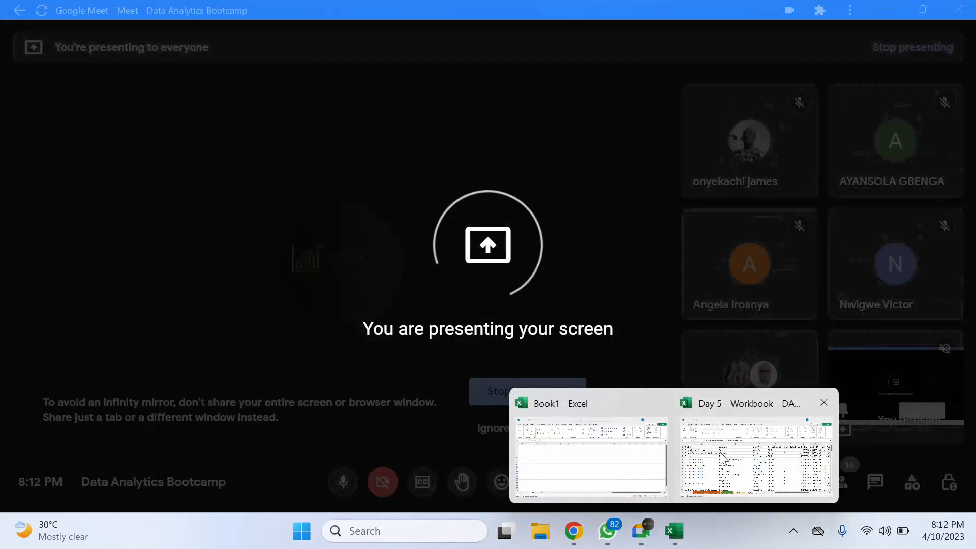
click(722, 457)
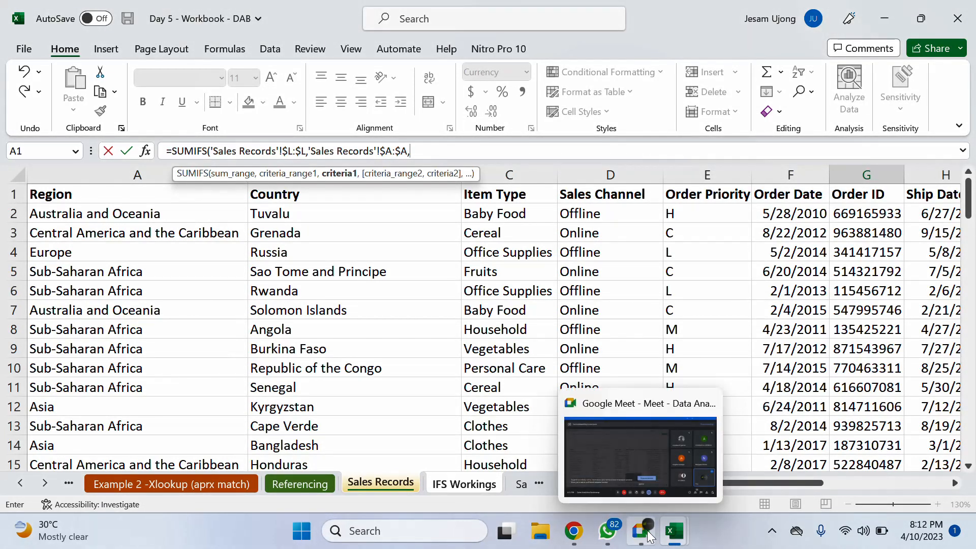
mouse_move(644, 538)
click(643, 450)
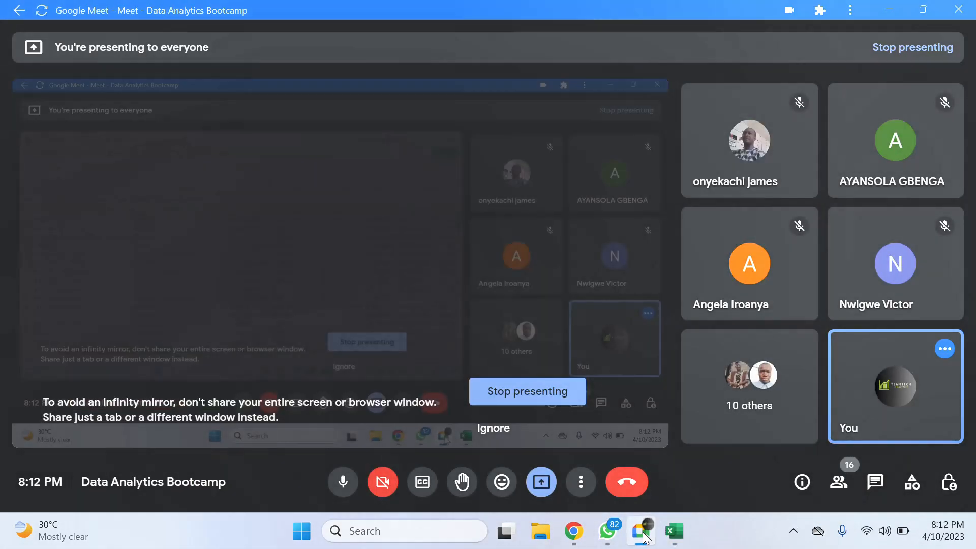
click(492, 428)
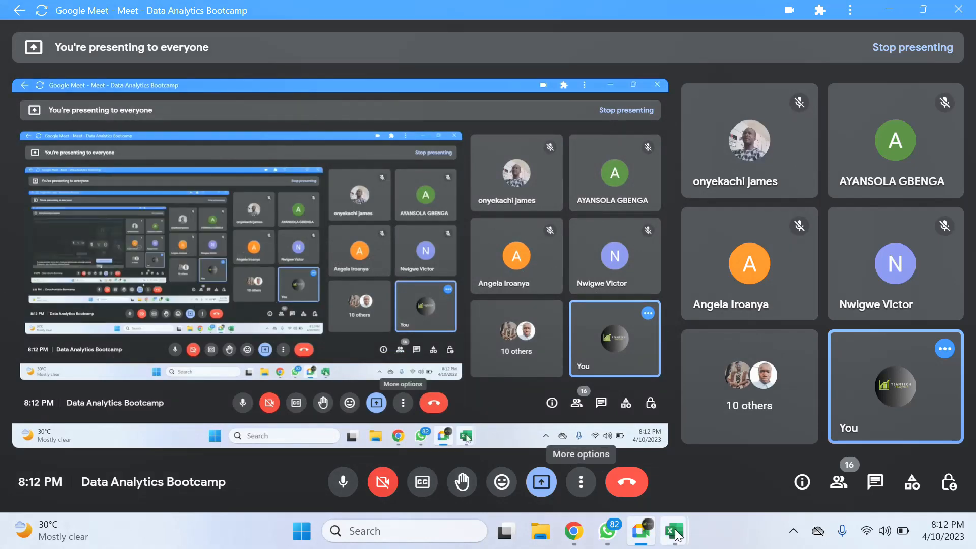
mouse_move(675, 534)
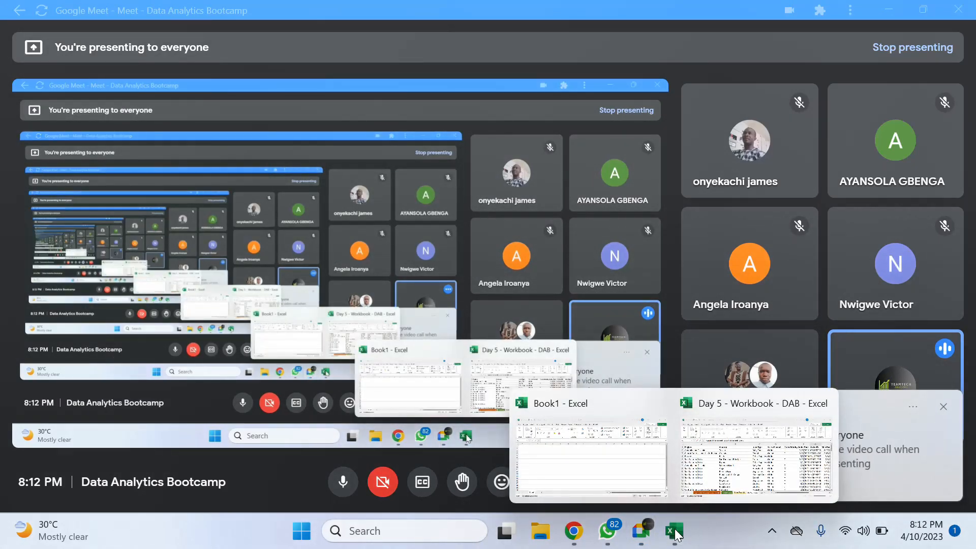
click(691, 478)
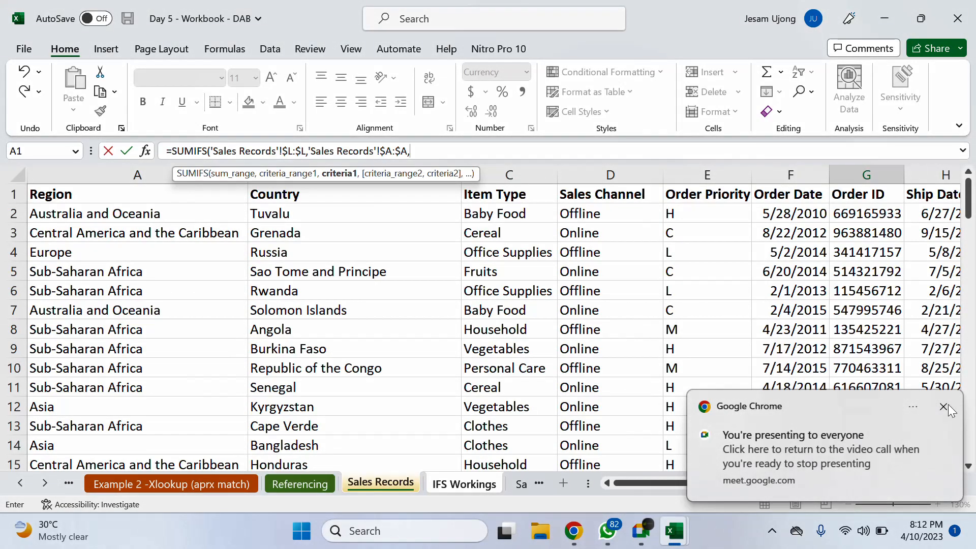
click(944, 407)
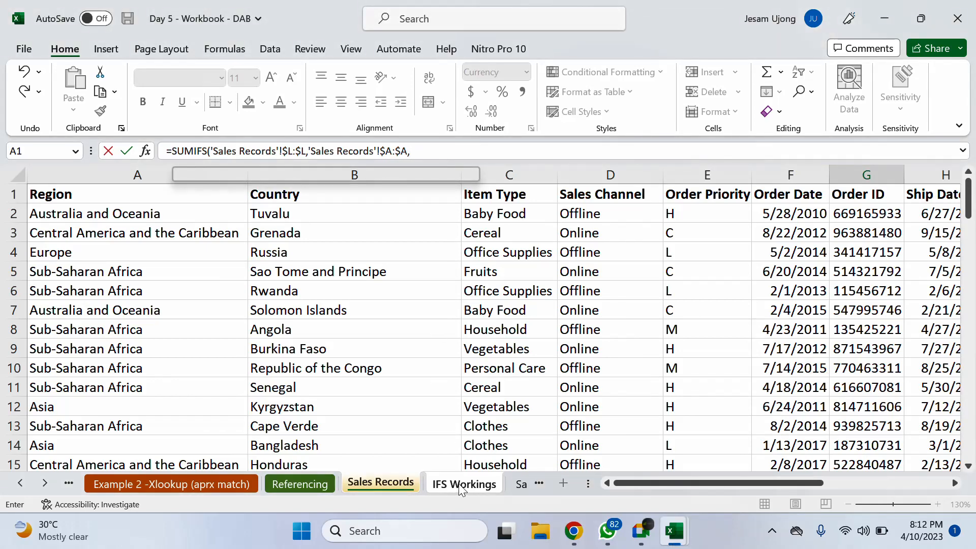
Cancel the unfinished SUMIFS formula in G3, check the Google Meet call and return to the IFS Workings sheet.
key(Escape)
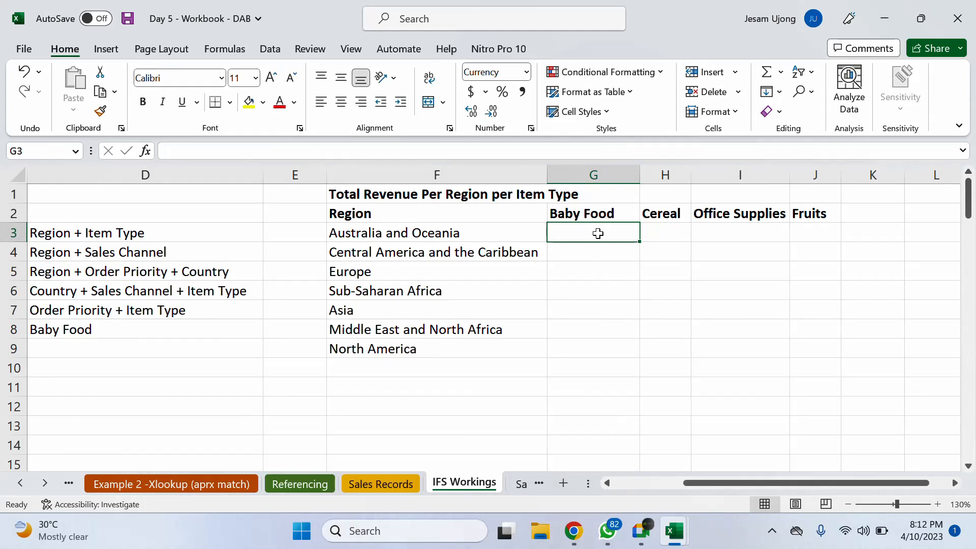
click(643, 531)
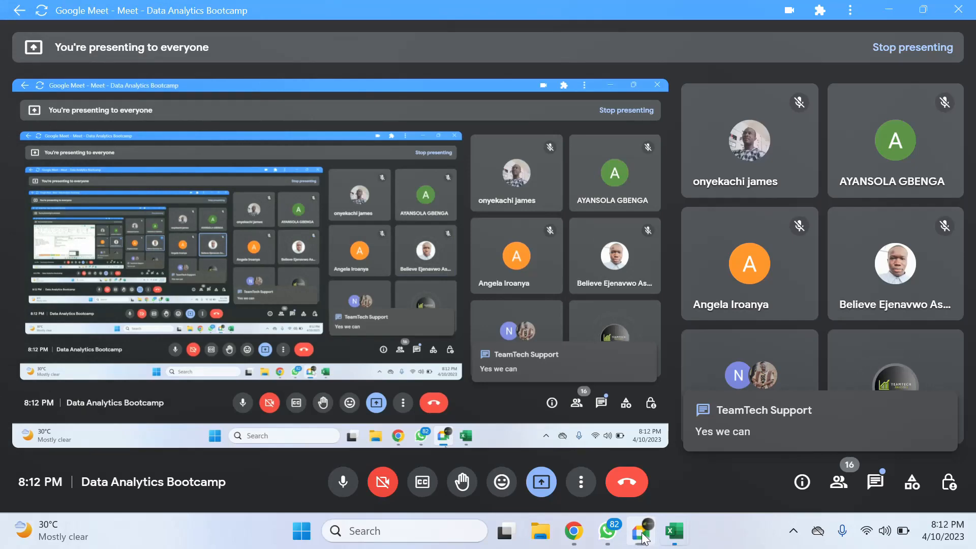
click(674, 531)
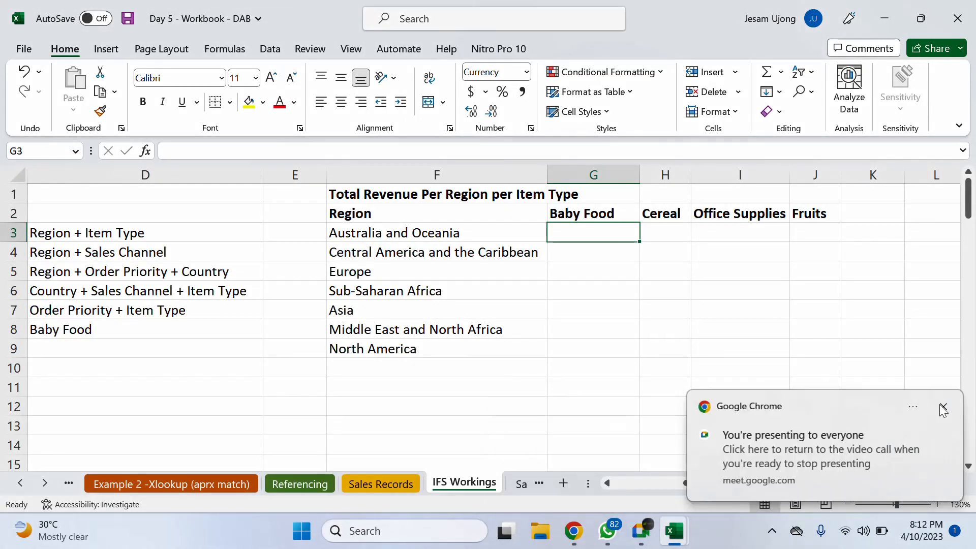
click(944, 407)
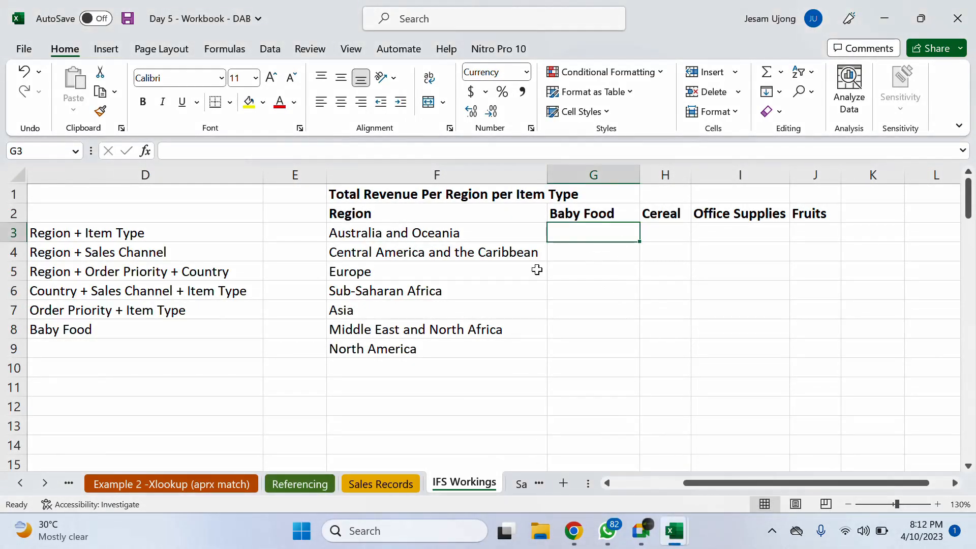
Start a SUMIFS formula in G3 with the Total Revenue column of Sales Records as the absolute sum range $L:$L.
text(=sunifs)
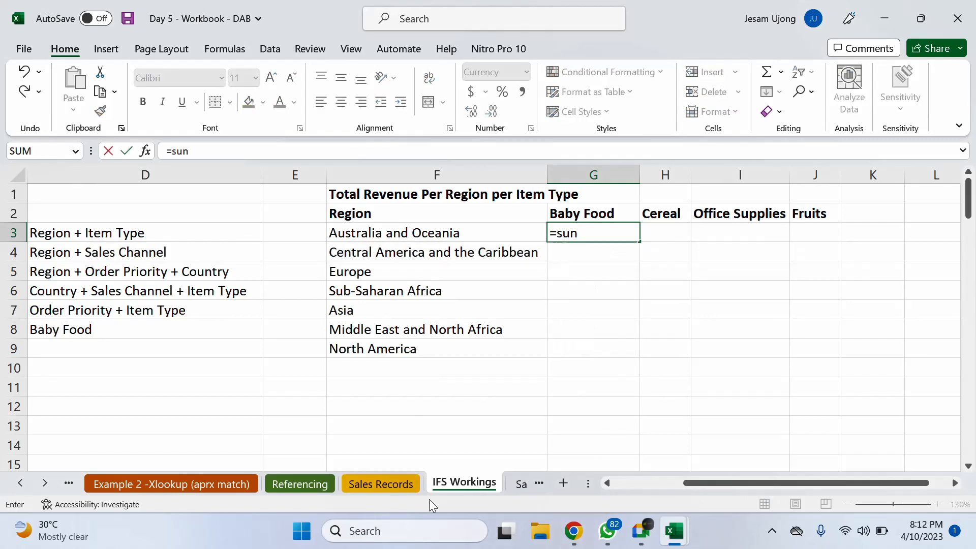
key(BackSpace)
key(BackSpace)
key(BackSpace)
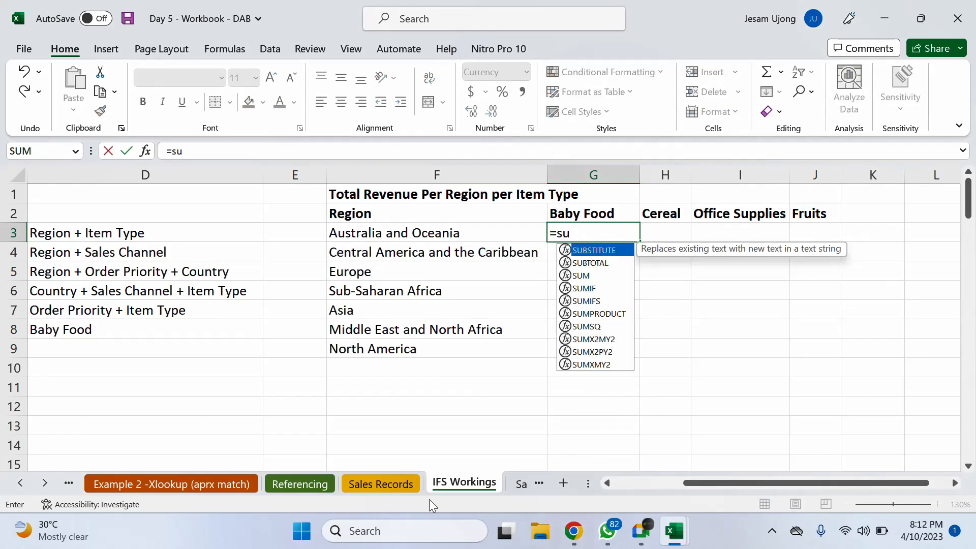
text(mi)
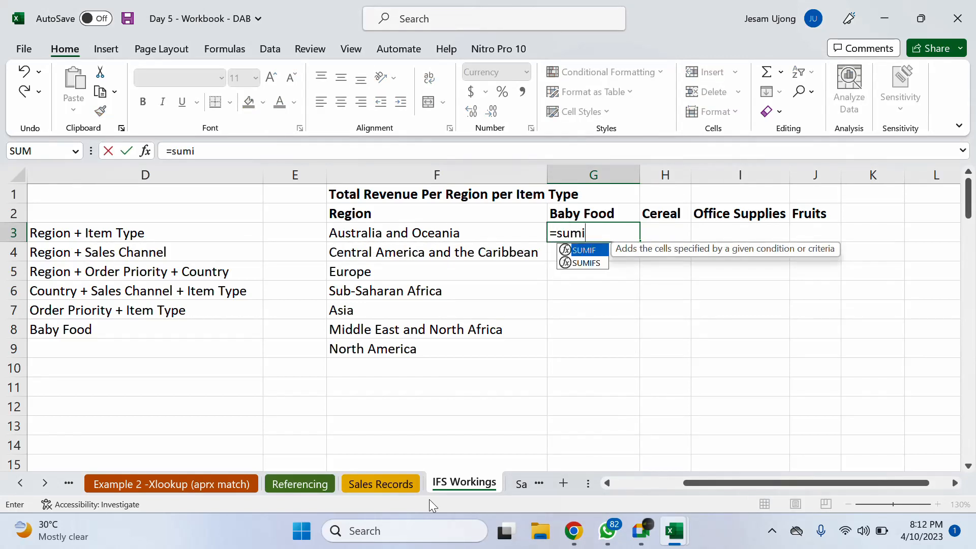
text(fs)
key(Tab)
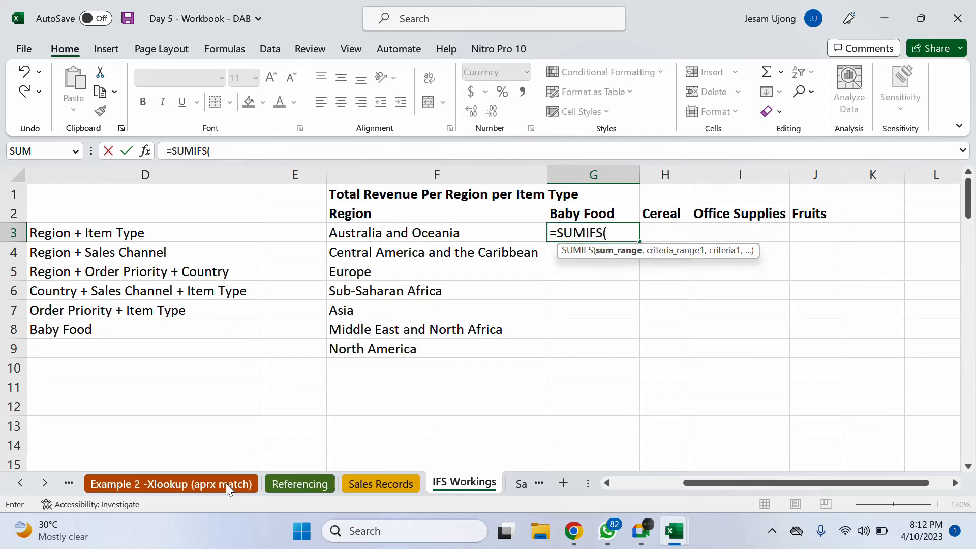
click(387, 484)
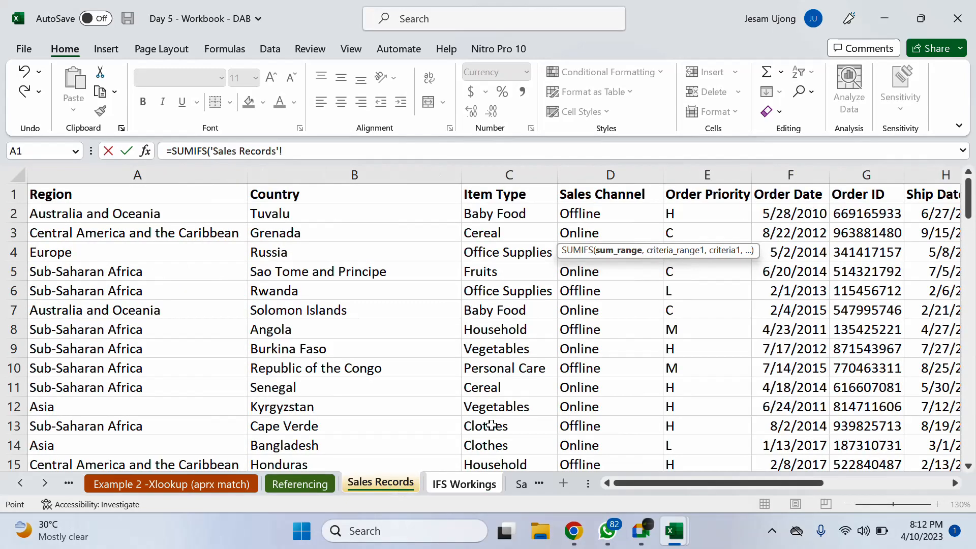
drag(722, 482, 865, 478)
click(706, 174)
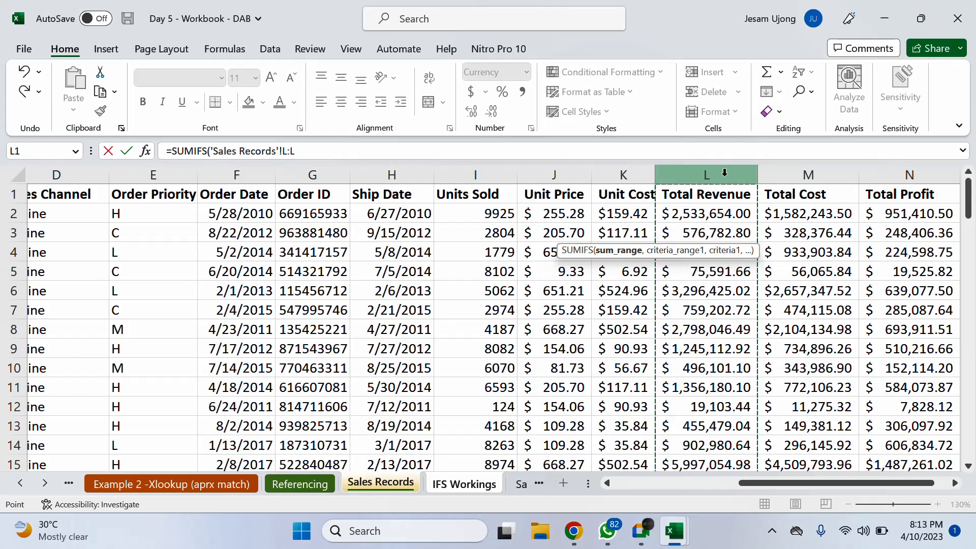
key(F4)
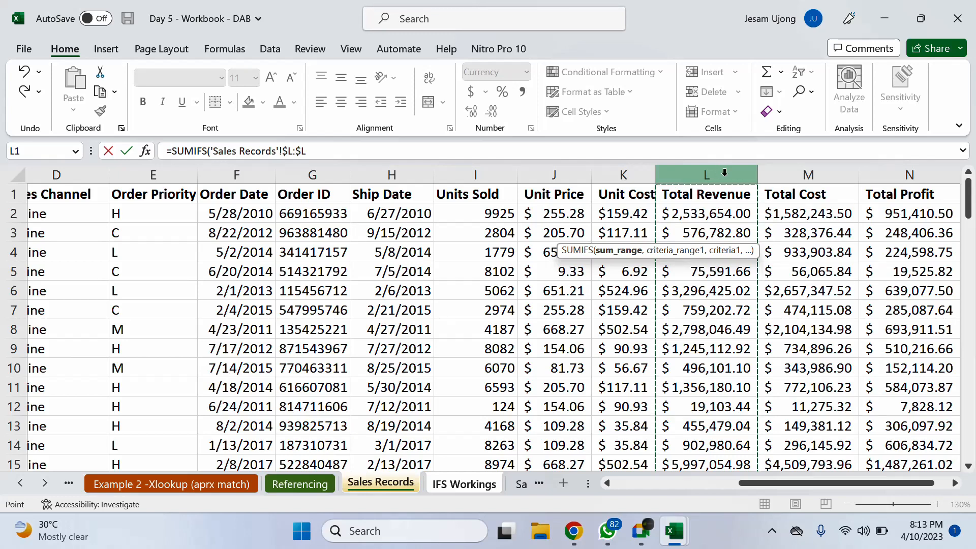
Set the Region column of Sales Records as the absolute criteria range $A:$A for the first SUMIFS condition.
click(387, 149)
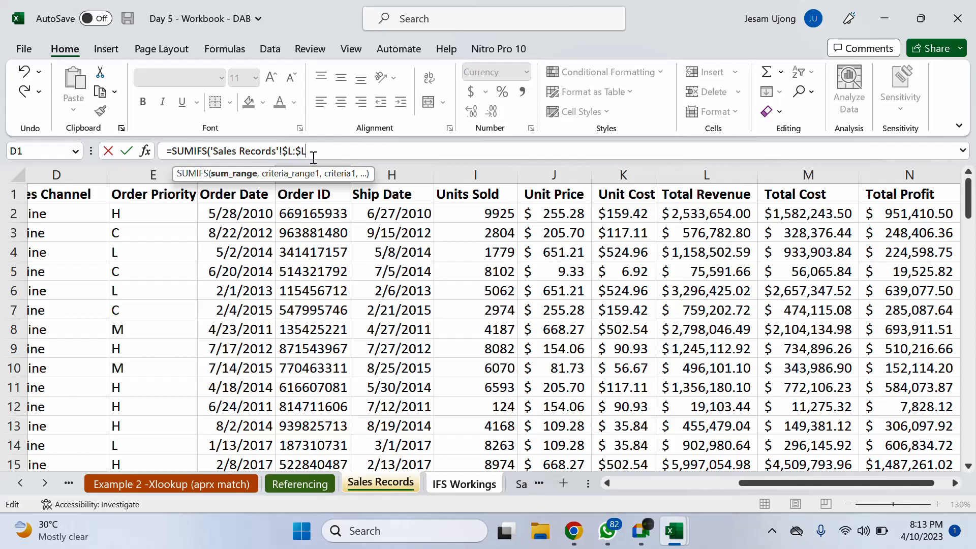
text(,)
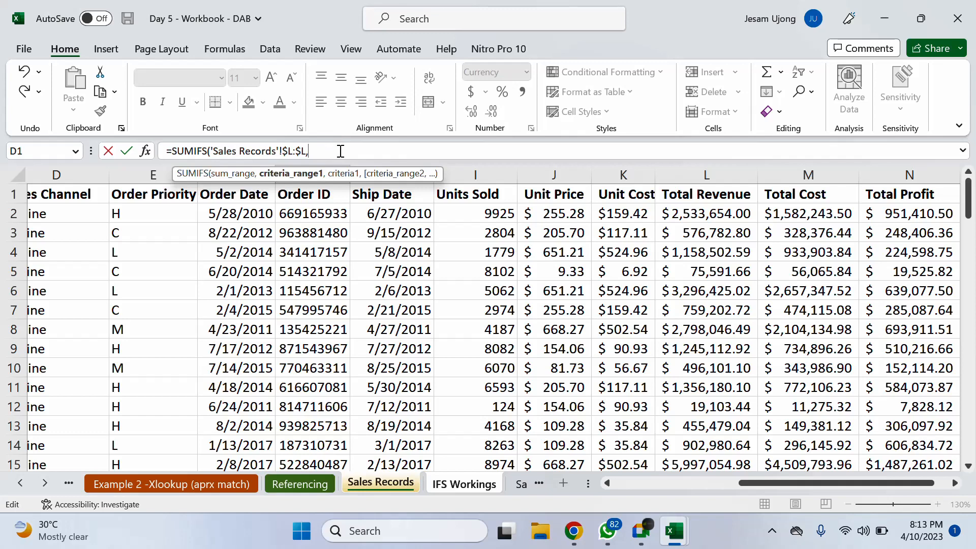
drag(773, 478, 615, 481)
click(116, 177)
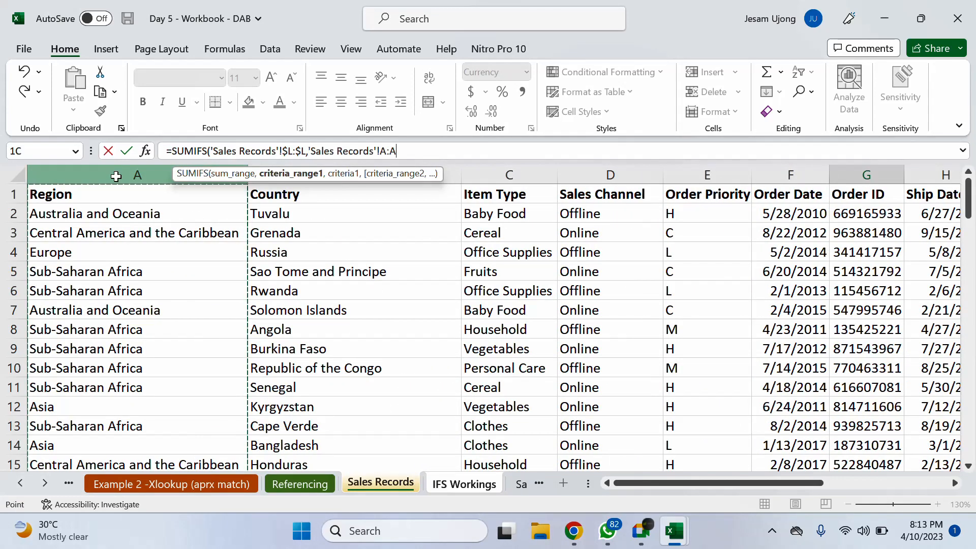
key(F4)
text(,)
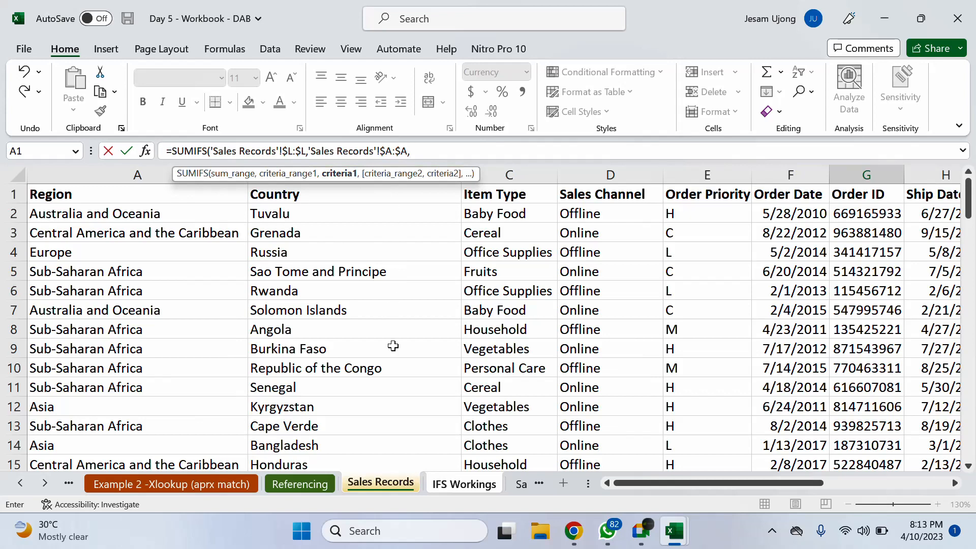
Set the Australia and Oceania cell on IFS Workings as the first criterion with a column-locked reference, $F3.
click(475, 484)
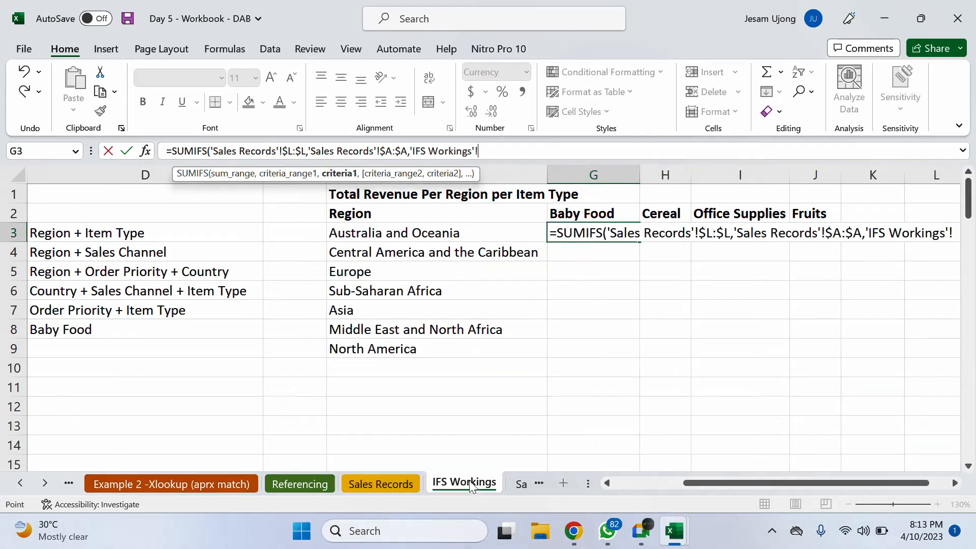
click(481, 230)
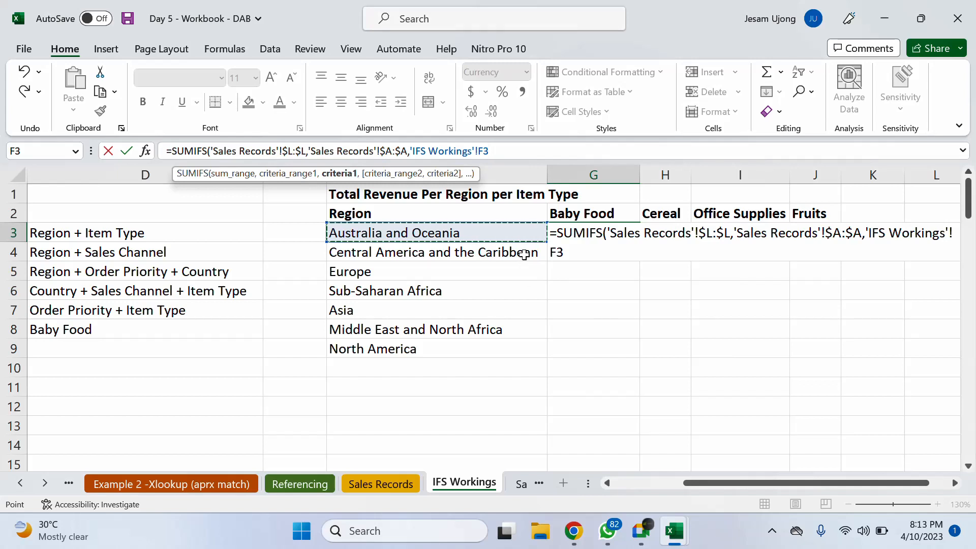
click(483, 148)
key(F4)
key(F4)
key(F4)
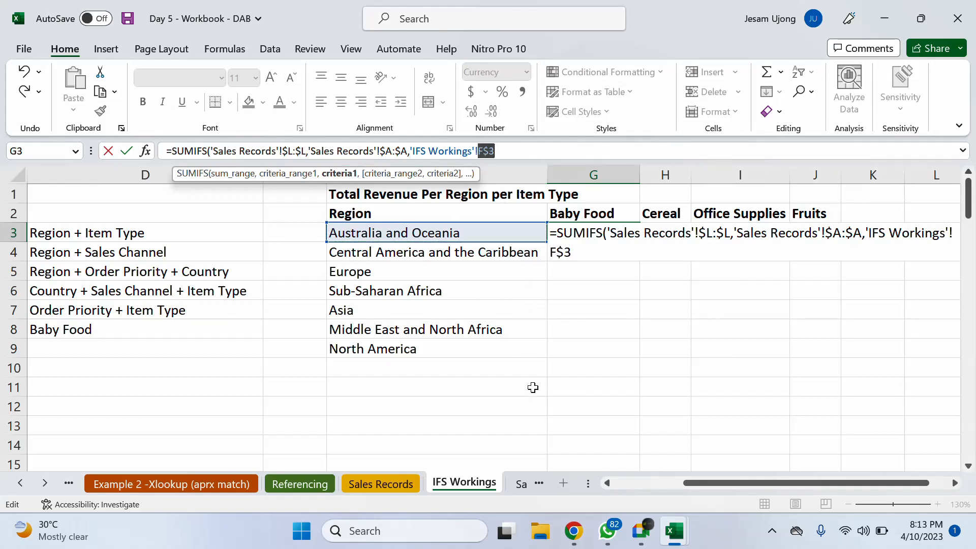
click(532, 158)
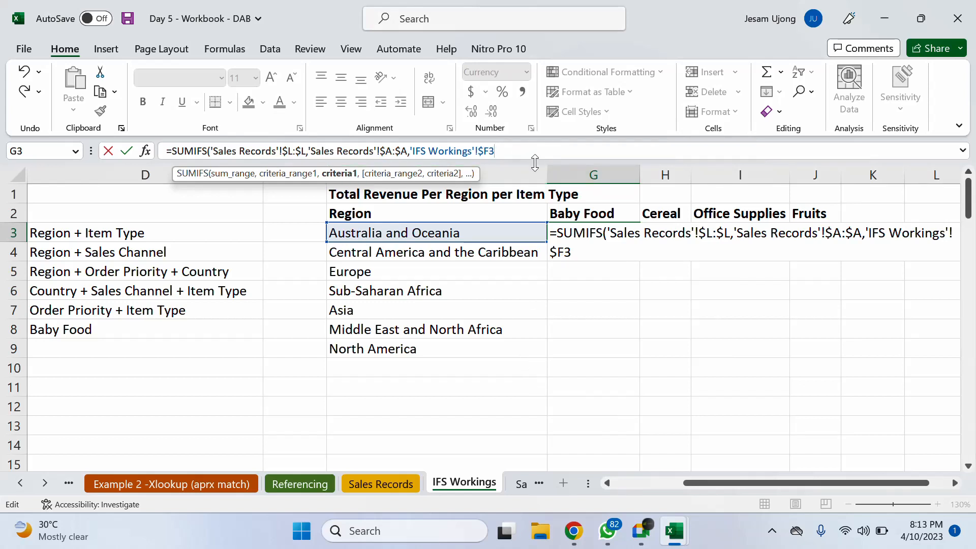
text(,)
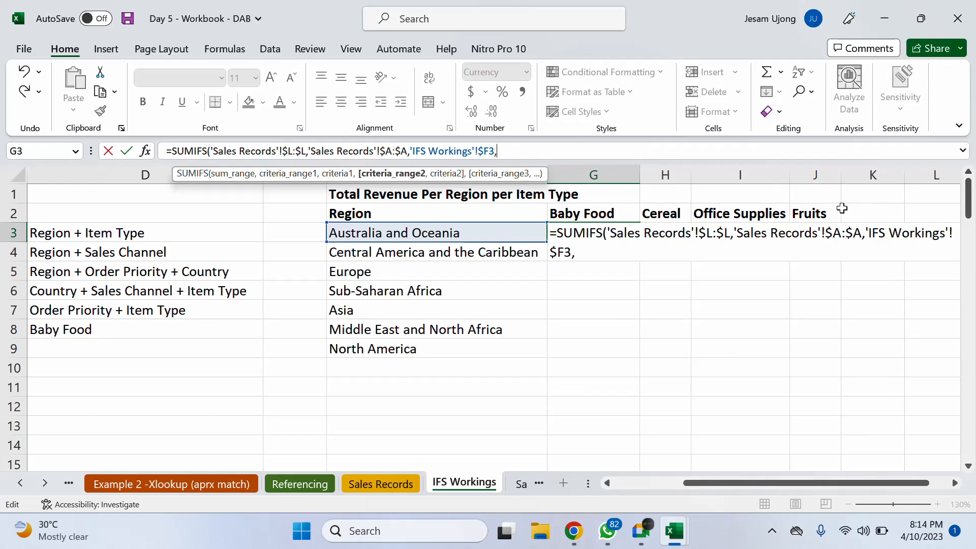
Set the Item Type column of Sales Records as the second criteria range with the absolute reference $C:$C.
click(381, 483)
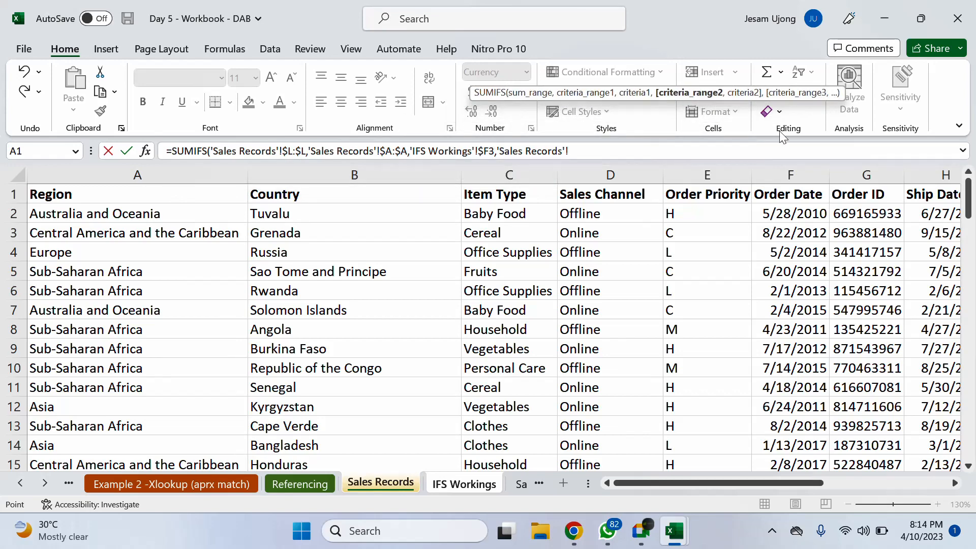
click(508, 175)
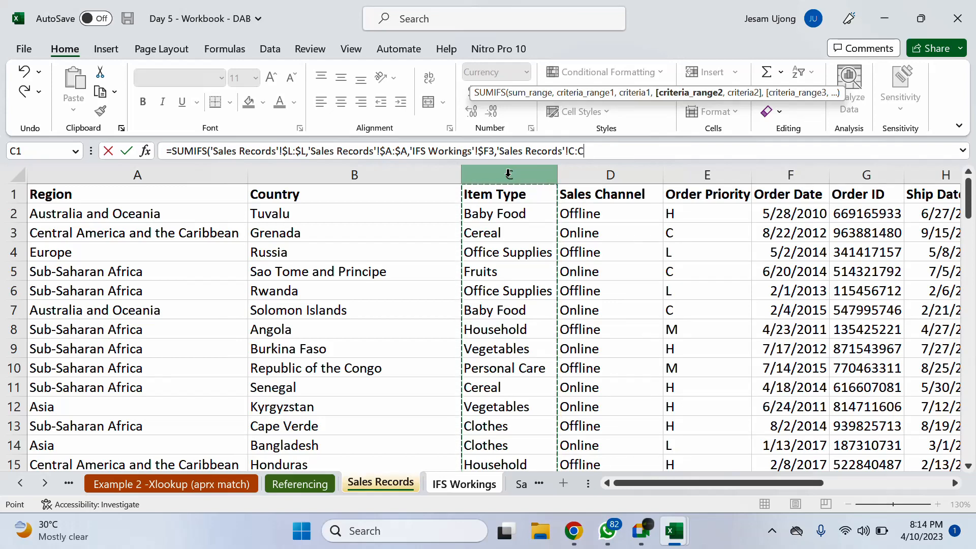
key(F4)
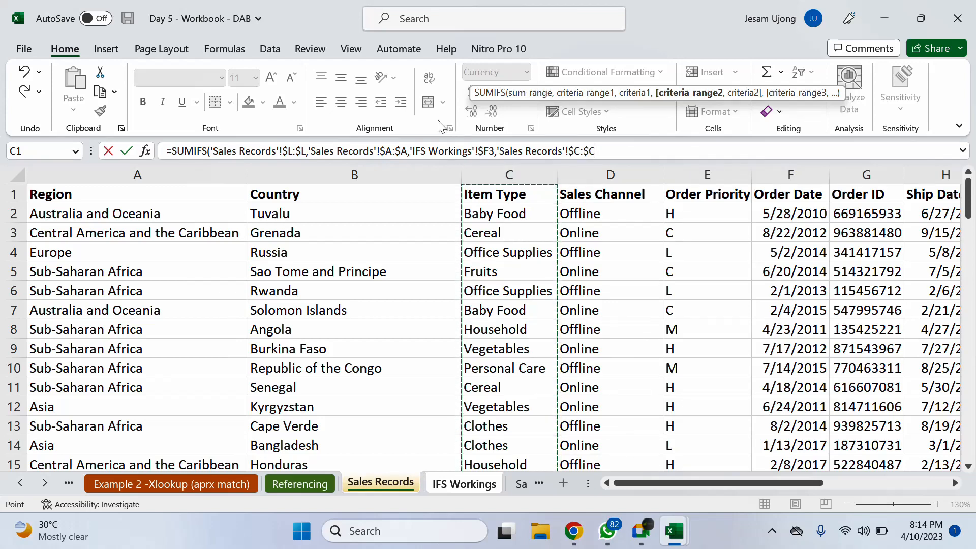
text(,)
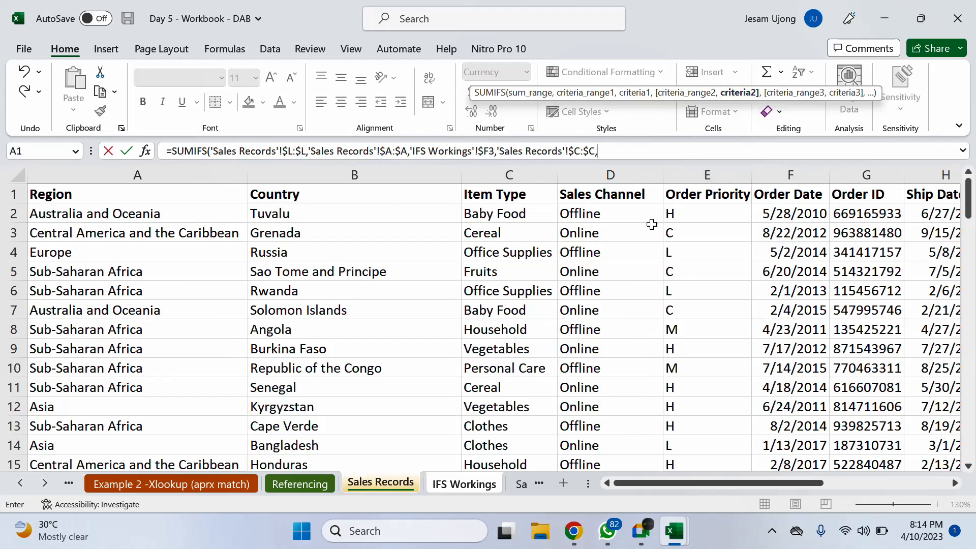
Set the Baby Food header on IFS Workings as the second criterion with a row-locked reference, G$2, and complete the SUMIFS formula.
click(463, 486)
click(580, 211)
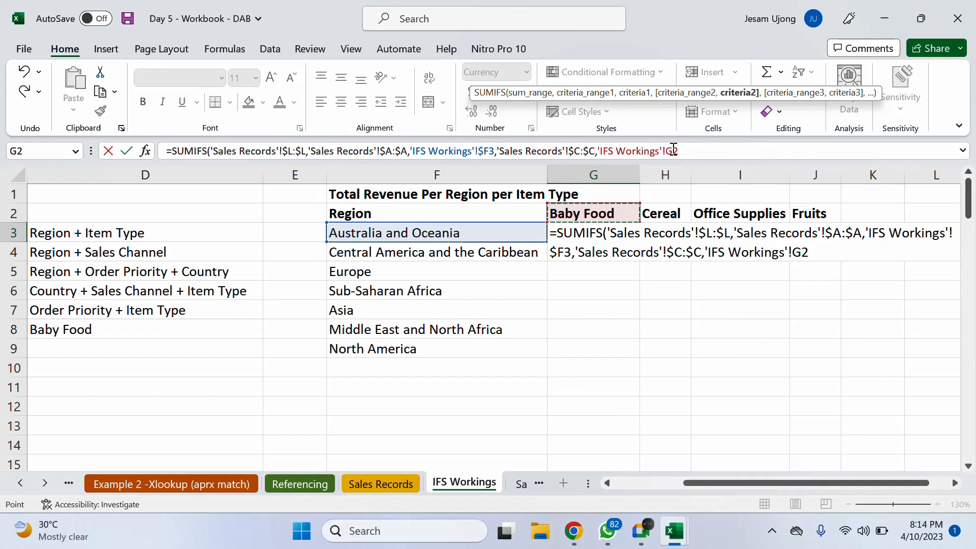
key(F4)
key(F4)
click(697, 153)
double_click(698, 153)
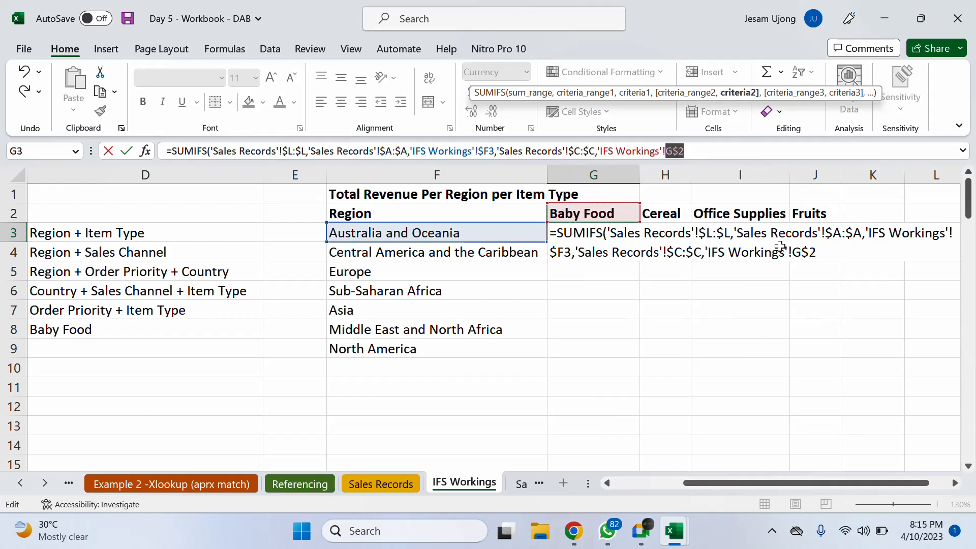
click(823, 252)
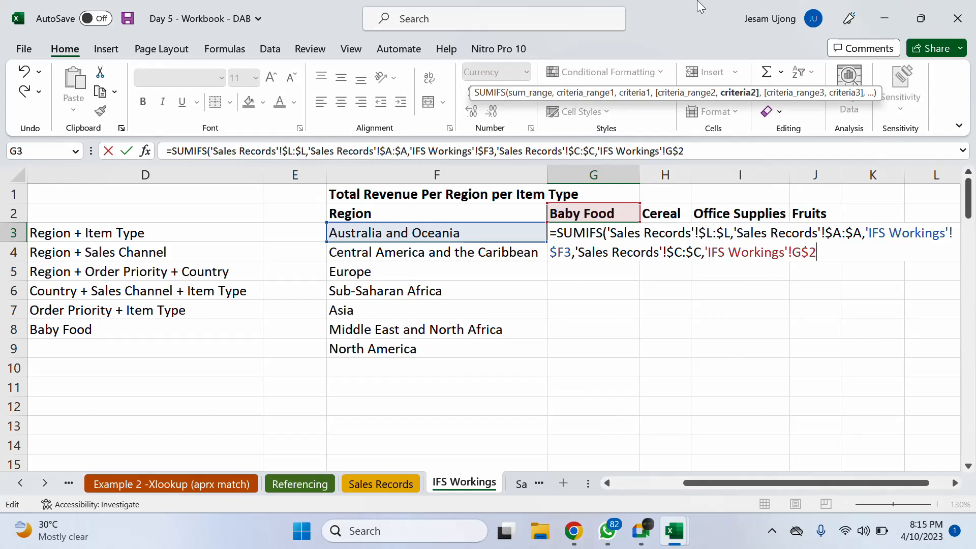
text())
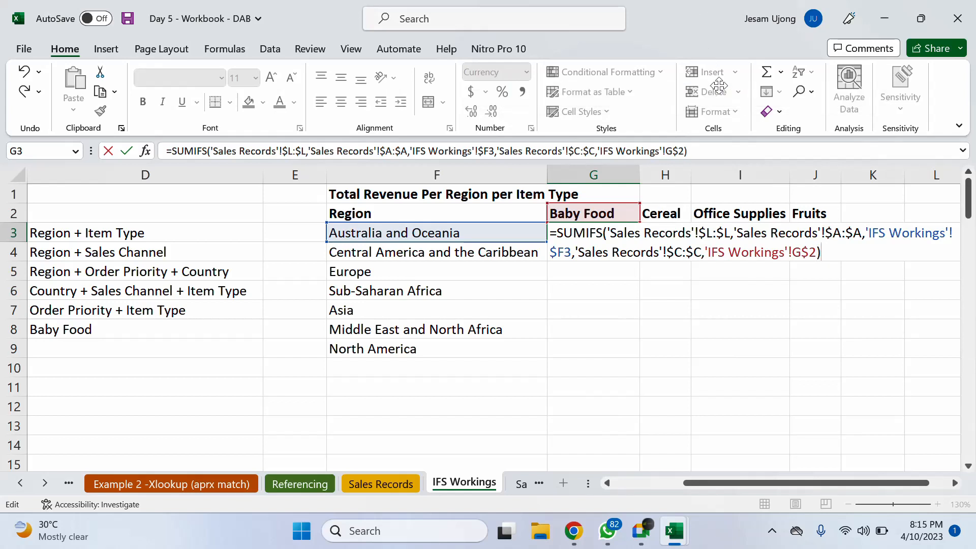
key(Return)
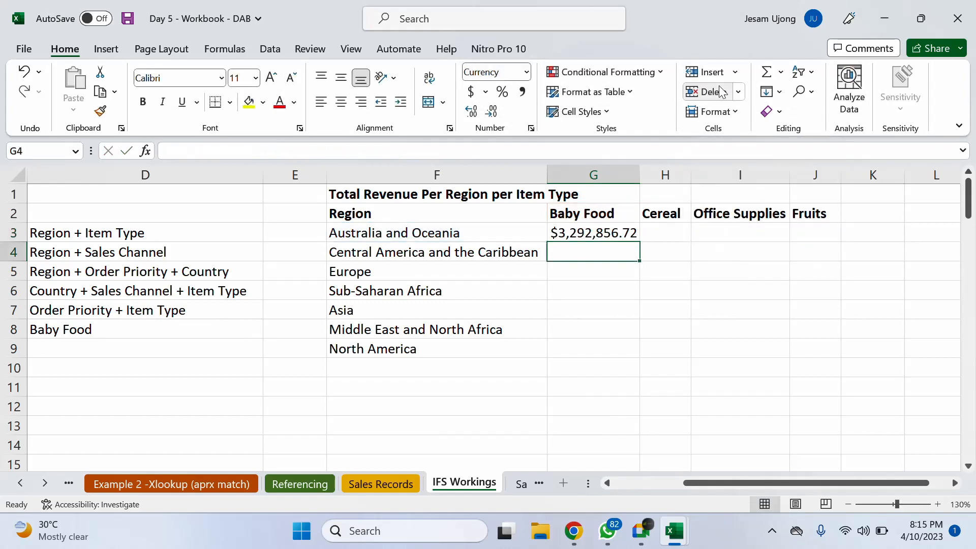
Fill the G3 formula across to the Fruits column and autofit the Cereal and Fruits columns.
click(576, 234)
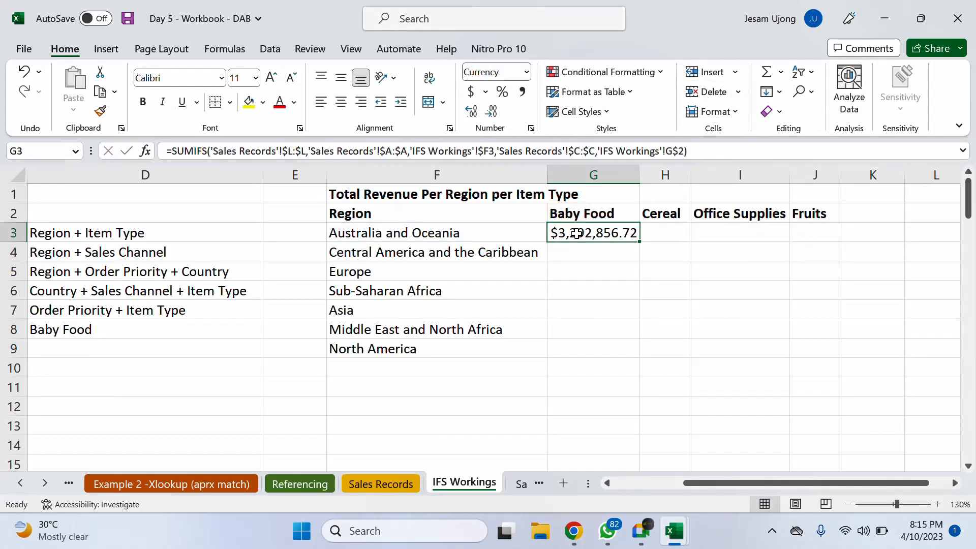
drag(639, 241, 817, 230)
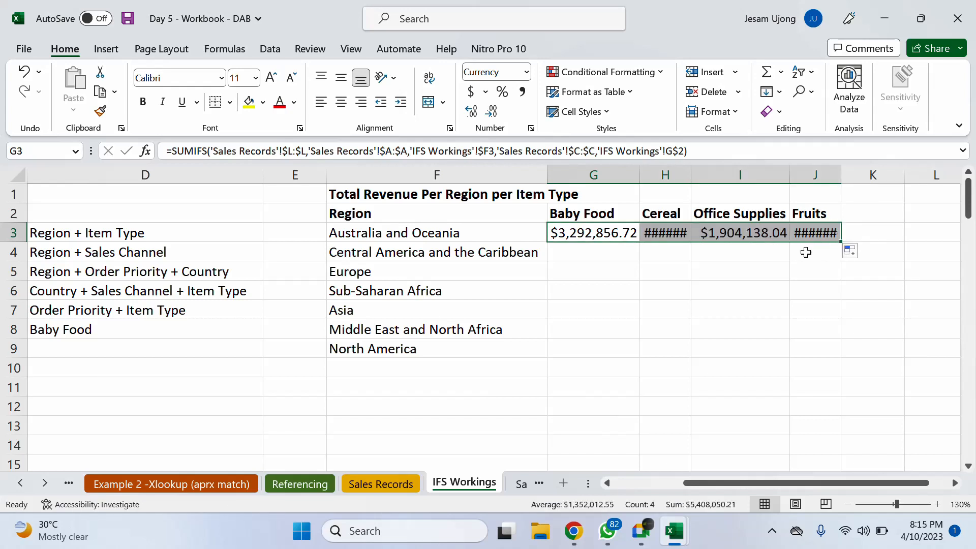
click(681, 173)
double_click(690, 175)
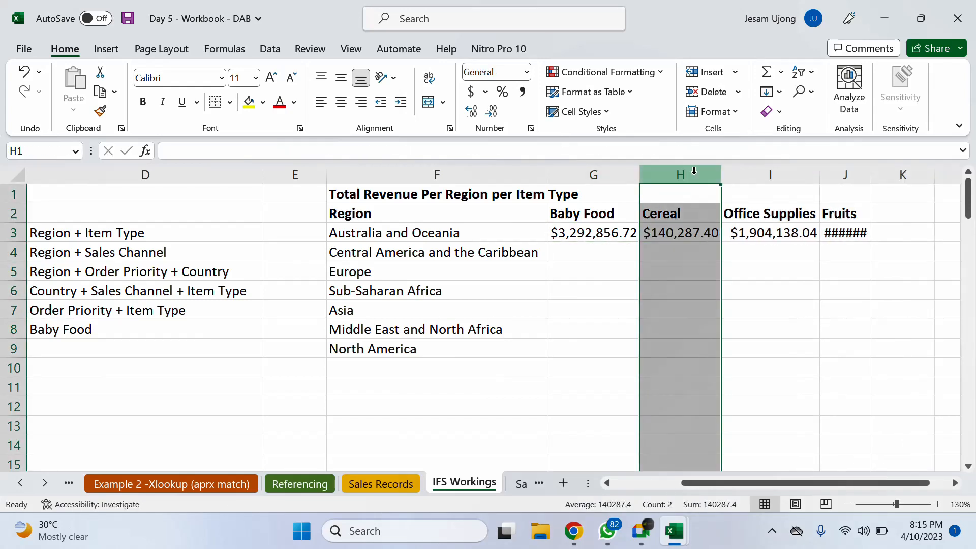
double_click(871, 174)
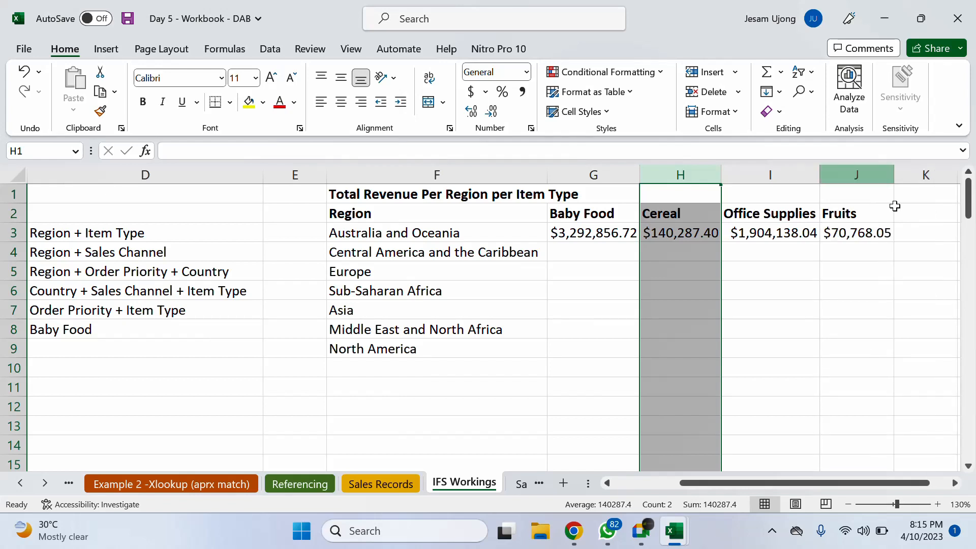
Fill the formulas in G3:J3 down to the North America row and autofit columns G to J.
drag(607, 233, 849, 234)
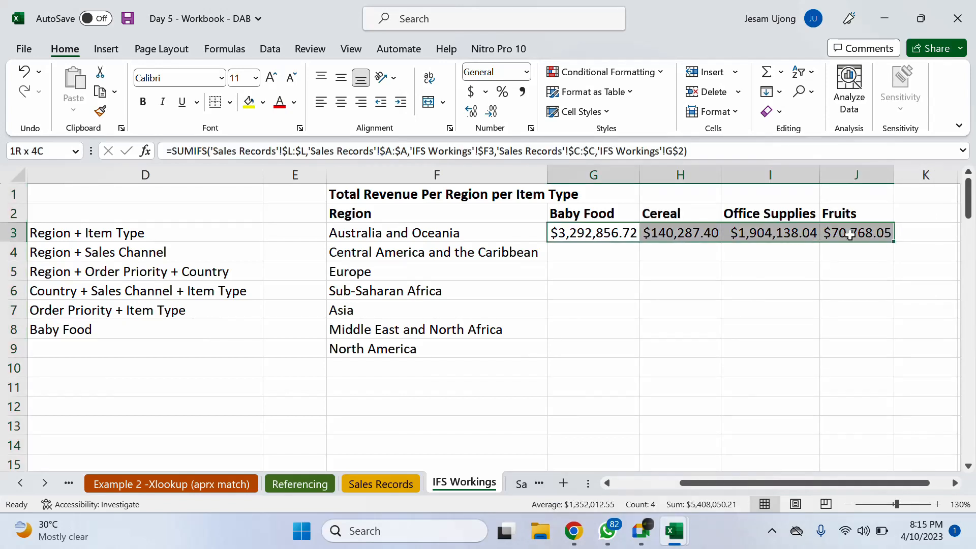
double_click(894, 242)
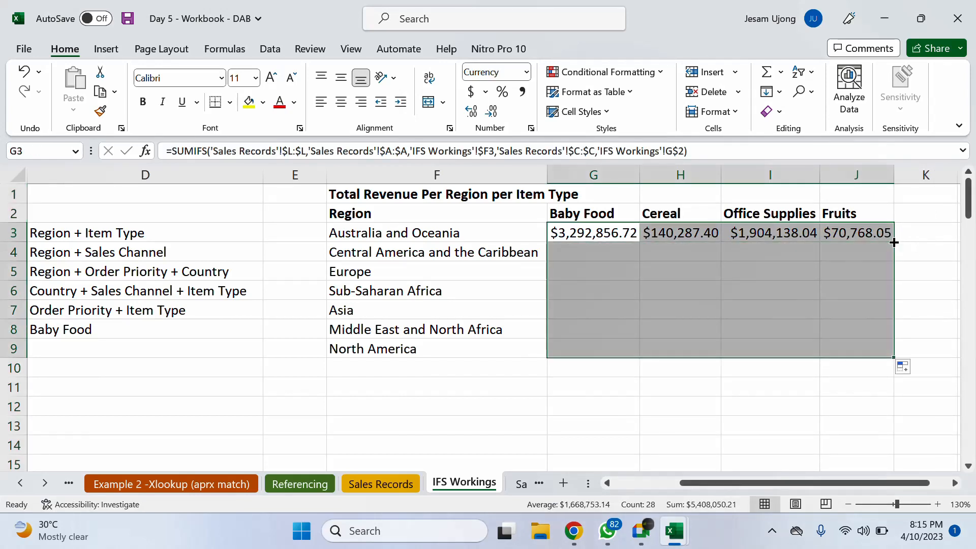
drag(609, 173, 878, 171)
double_click(894, 175)
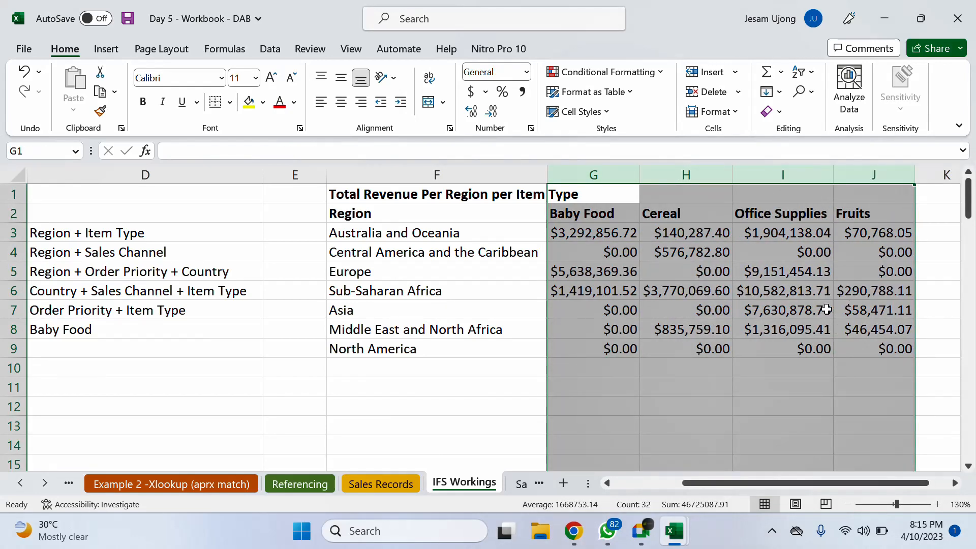
Inspect the filled SUMIFS formulas in I7, G5, G4 and H9 to check how the mixed references carry over.
click(827, 309)
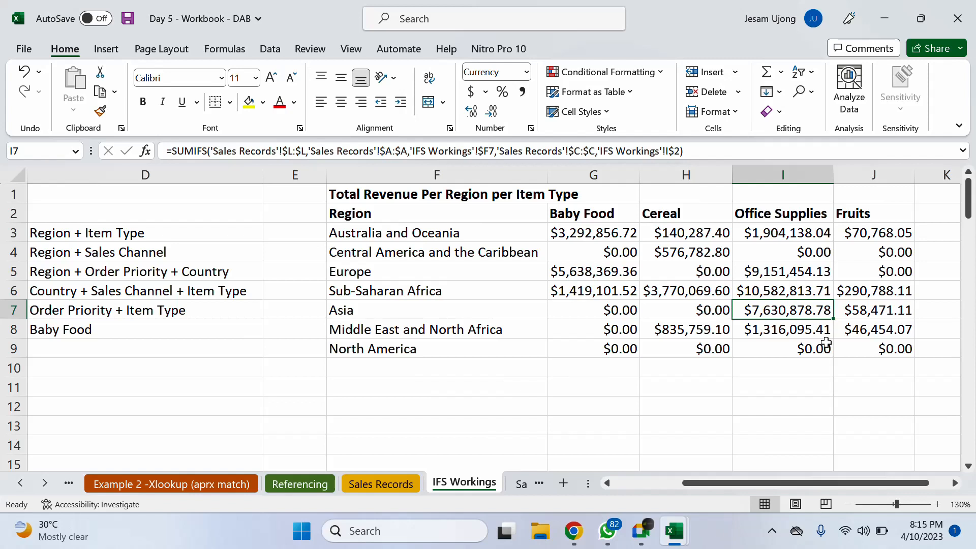
click(627, 281)
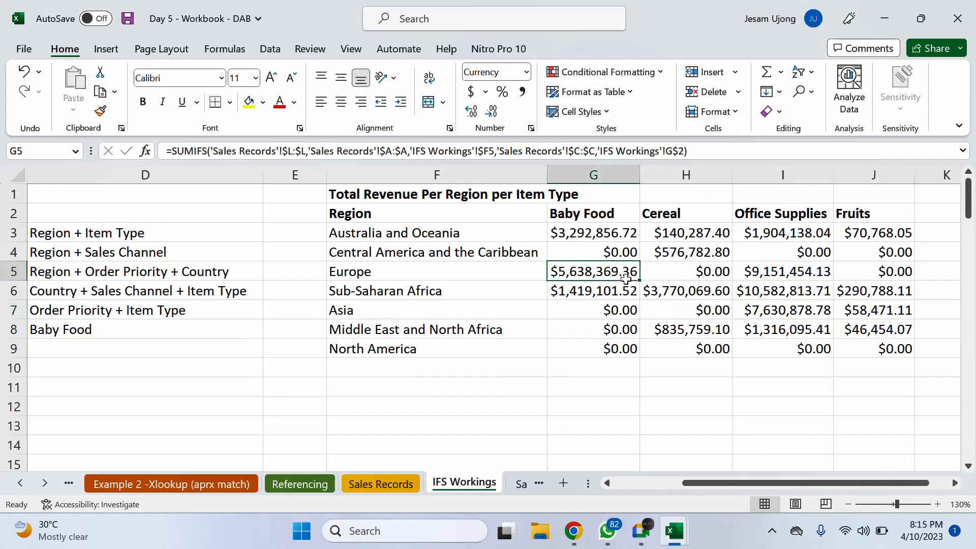
click(600, 248)
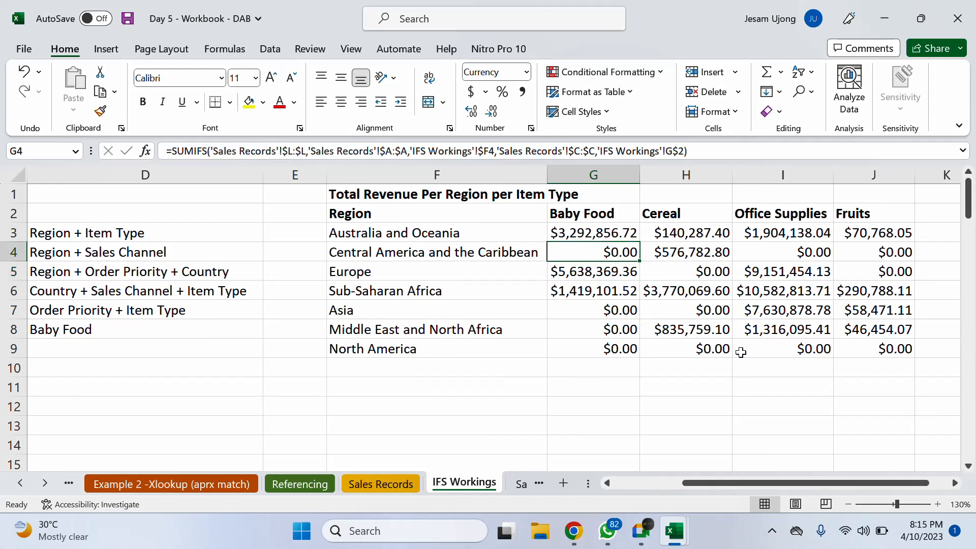
drag(923, 482, 927, 483)
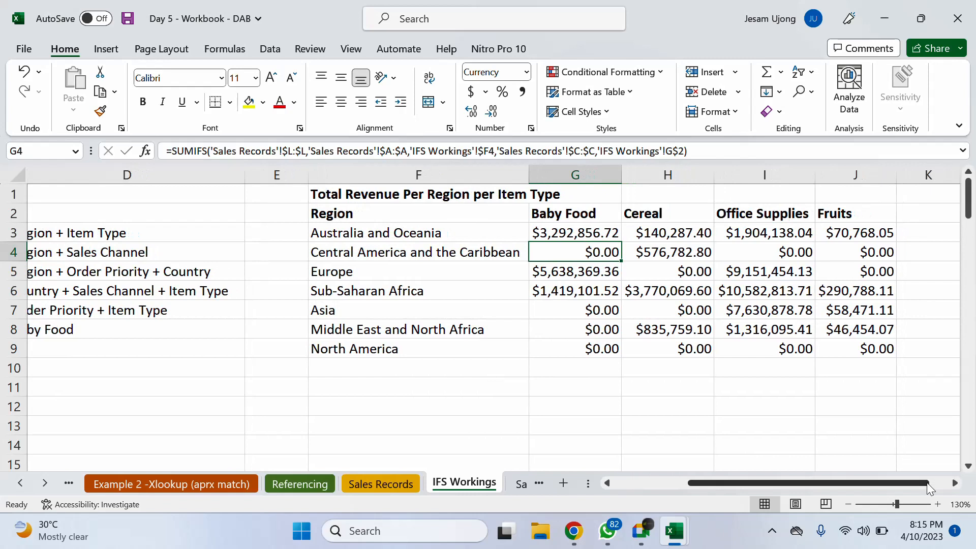
click(860, 402)
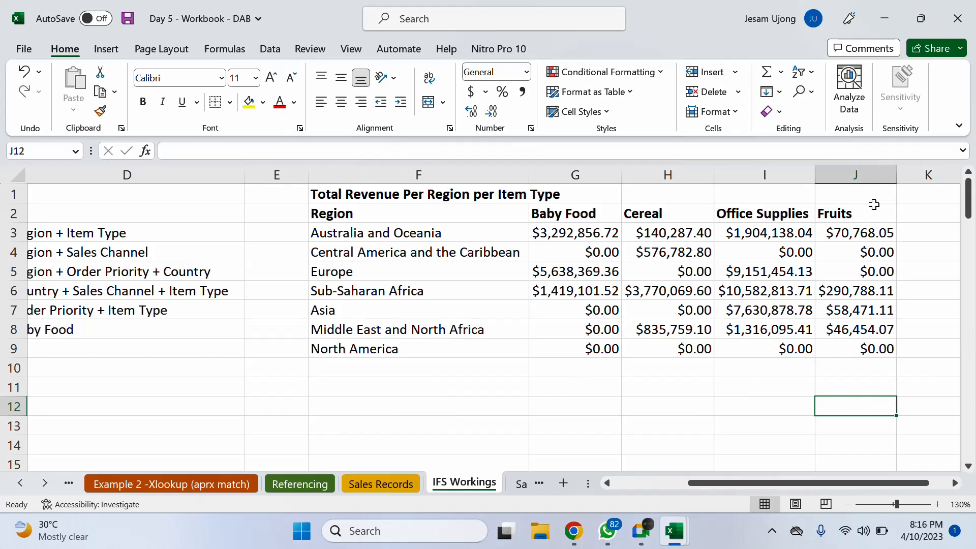
click(468, 253)
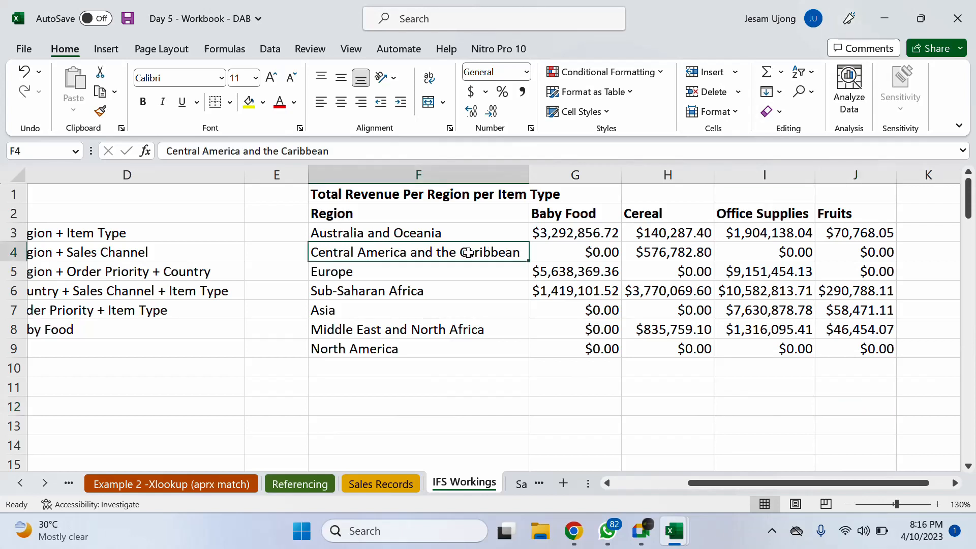
click(631, 351)
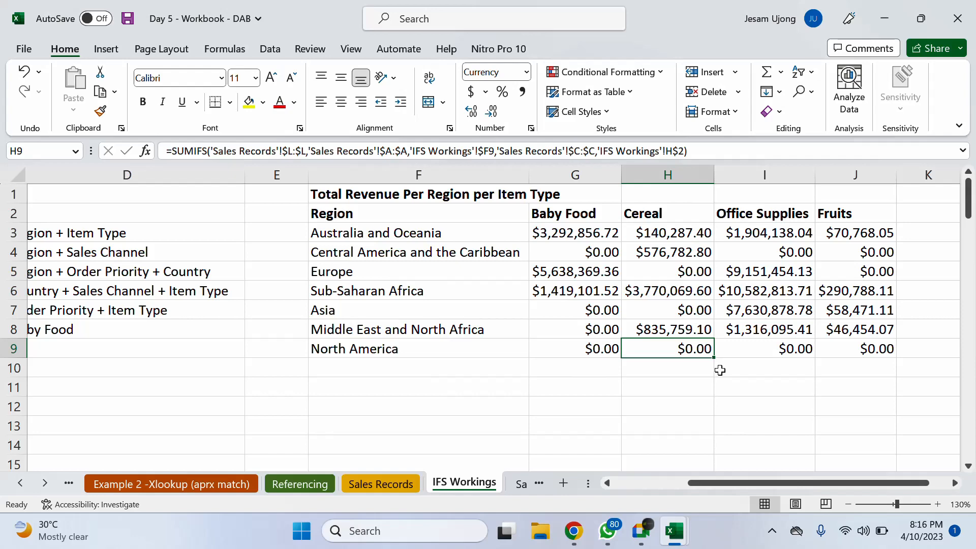
Check the Google Meet call, return to the Day 5 workbook and dismiss the presenting notification.
click(644, 539)
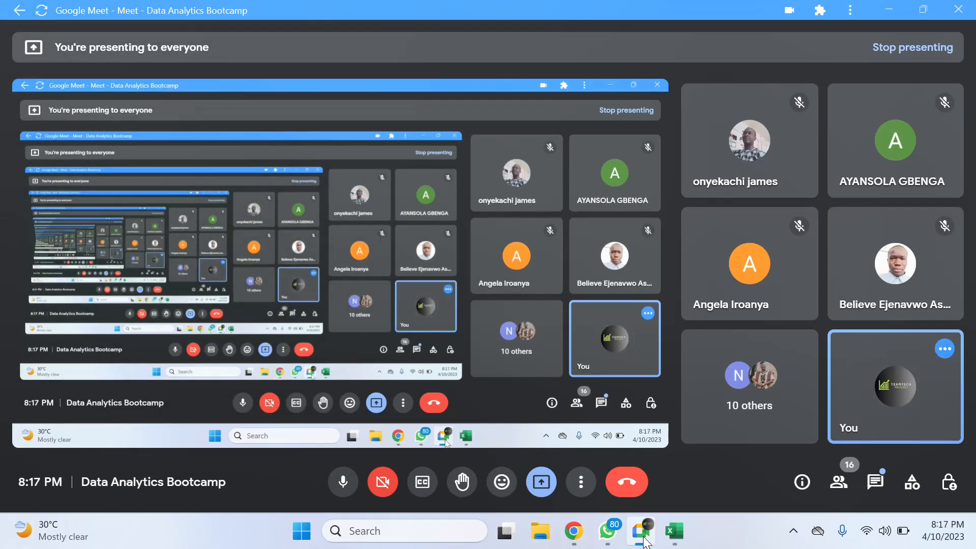
click(642, 534)
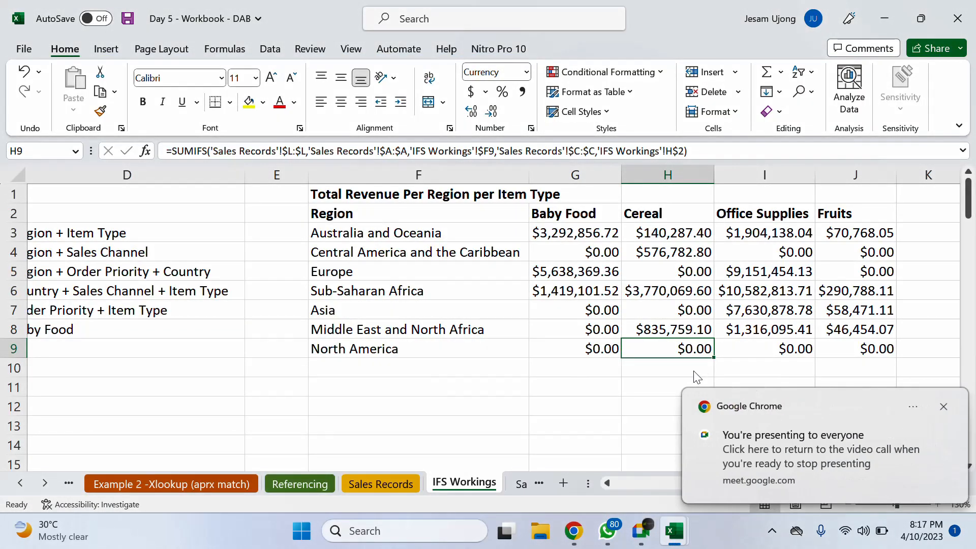
click(944, 407)
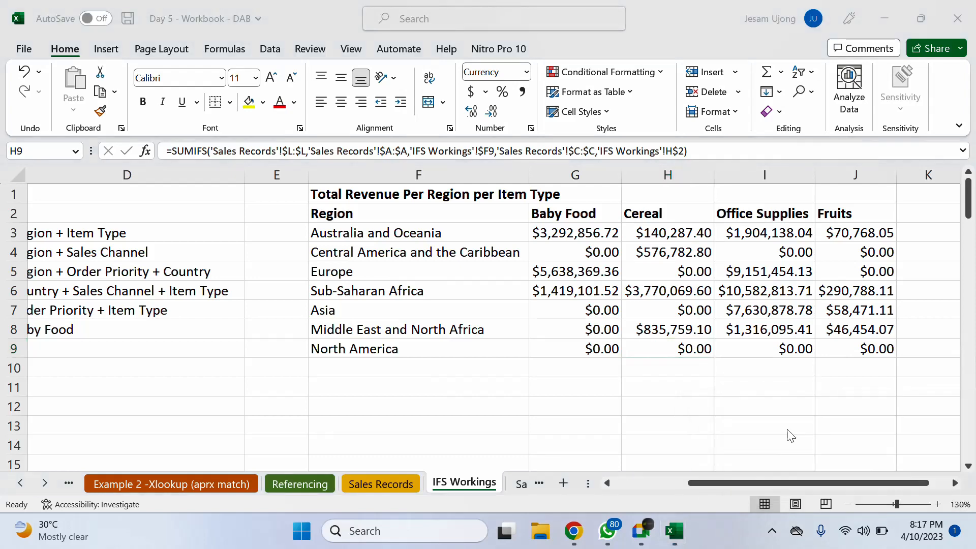
Make the region names in F3:F9 of the revenue table bold.
click(588, 430)
drag(704, 483, 634, 483)
drag(534, 235, 574, 350)
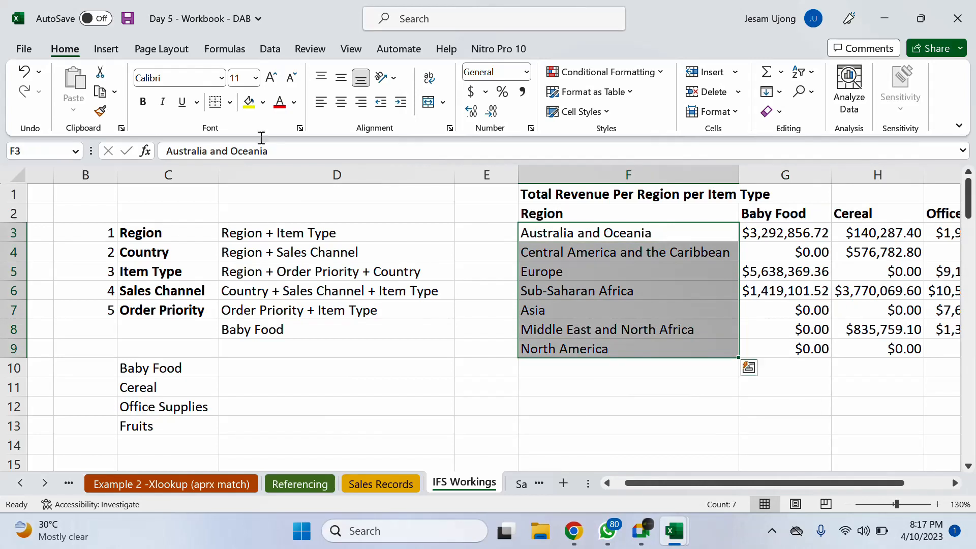
click(143, 101)
click(623, 416)
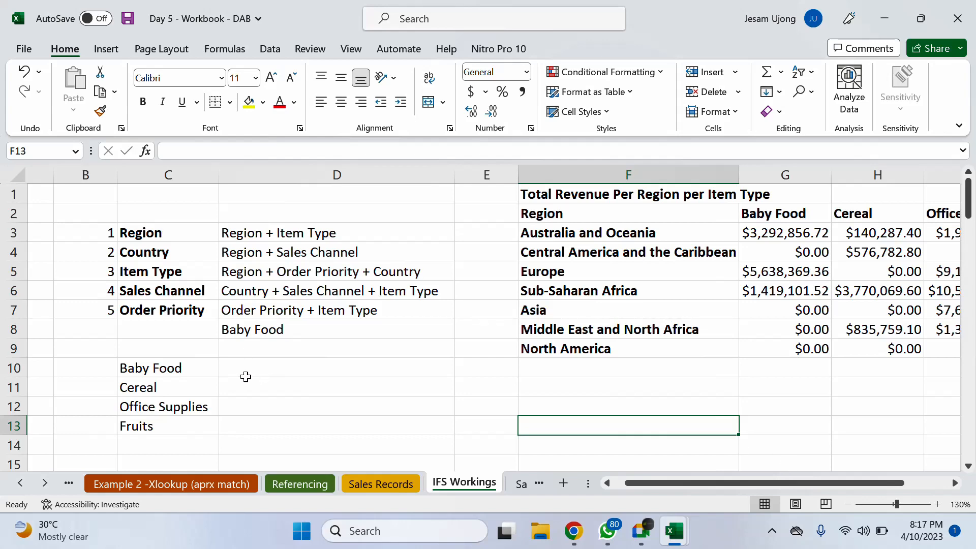
click(162, 374)
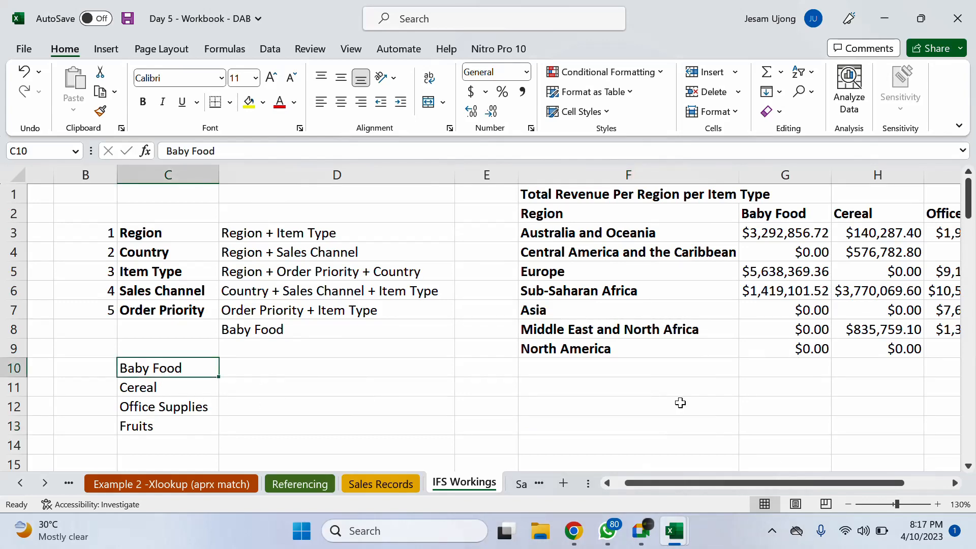
drag(725, 483, 896, 472)
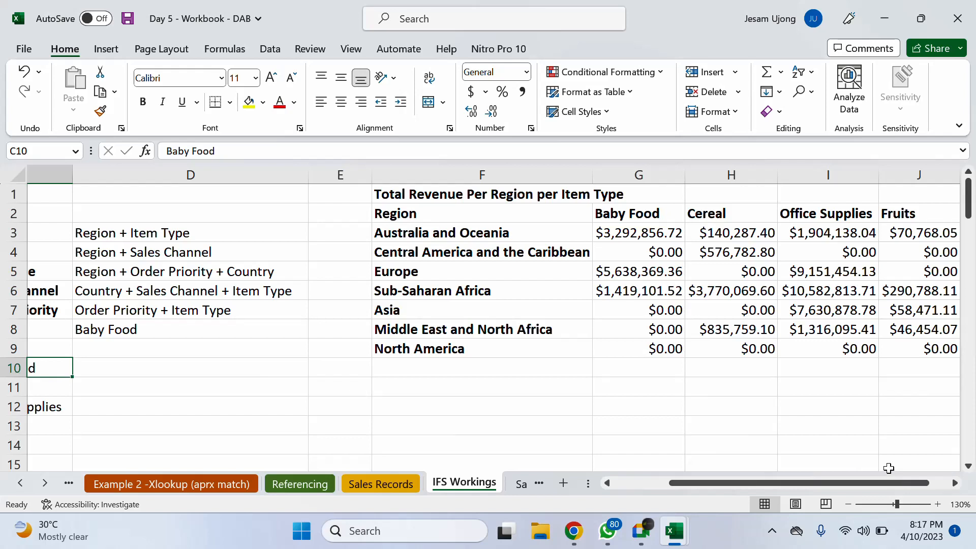
Clear the leftover TEXTJOIN test formula from D8 below the list of criteria combinations.
click(181, 373)
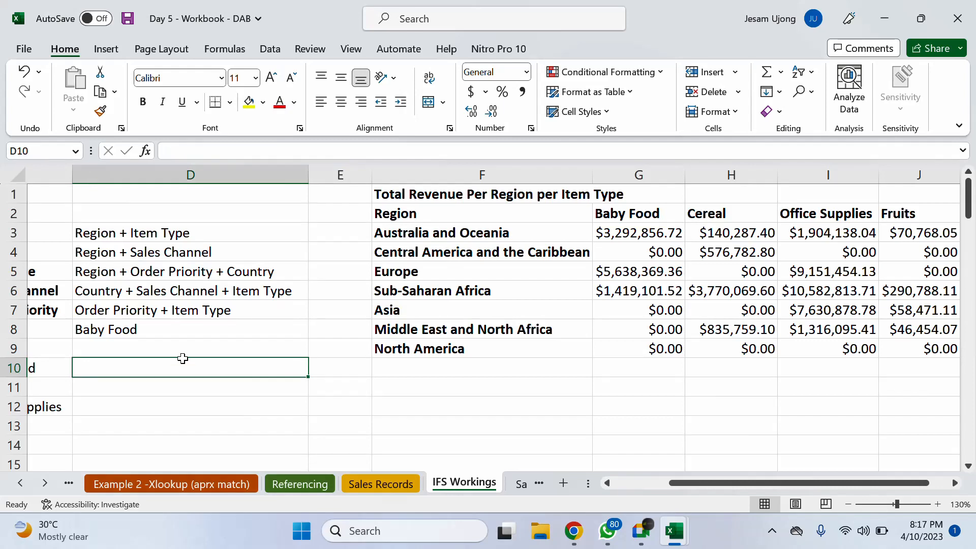
click(184, 350)
click(193, 371)
drag(702, 480, 669, 482)
click(198, 334)
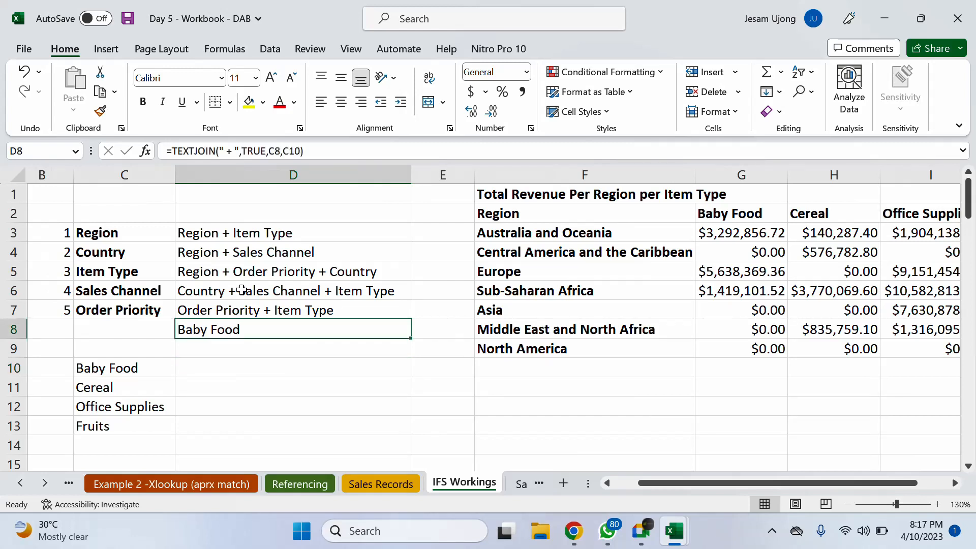
key(Delete)
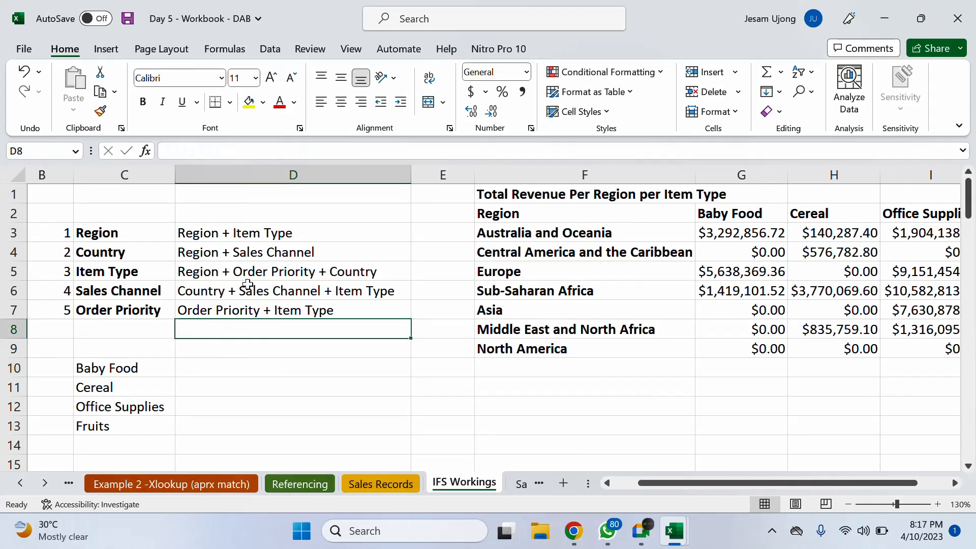
click(332, 392)
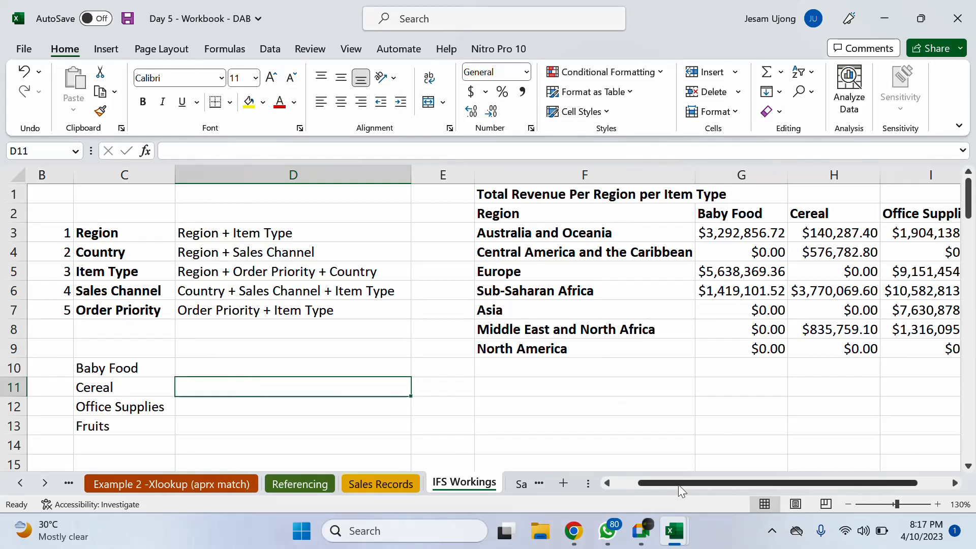
drag(678, 484, 722, 488)
drag(841, 487, 672, 498)
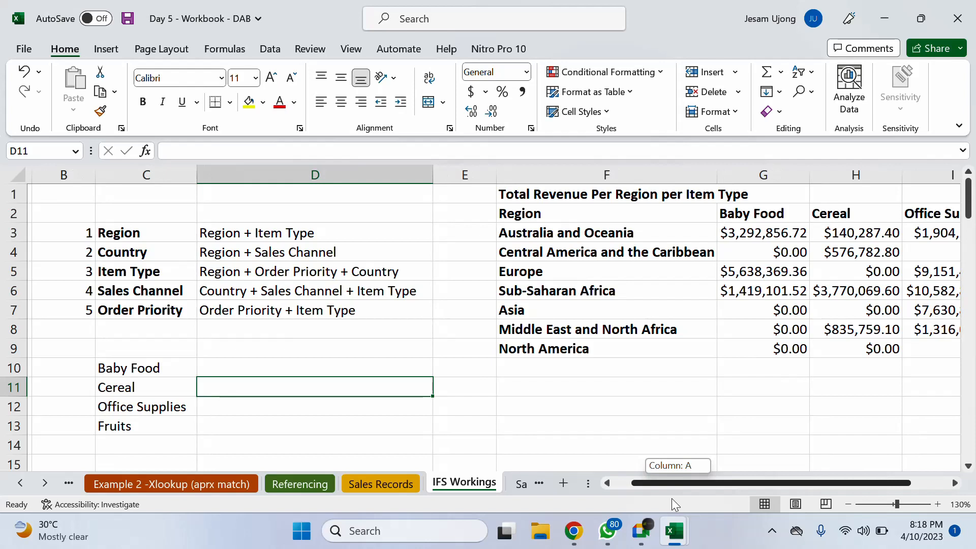
drag(672, 498, 672, 498)
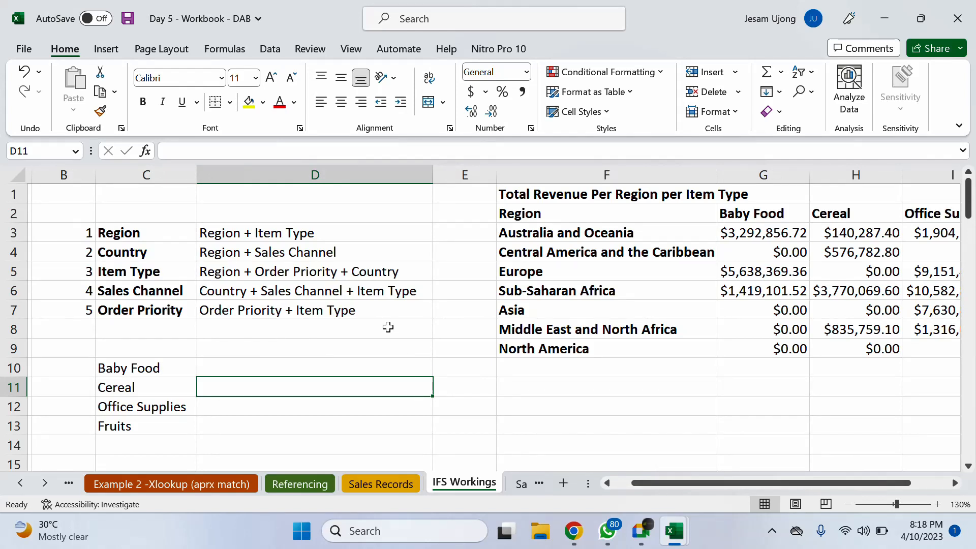
click(384, 307)
click(380, 270)
click(404, 328)
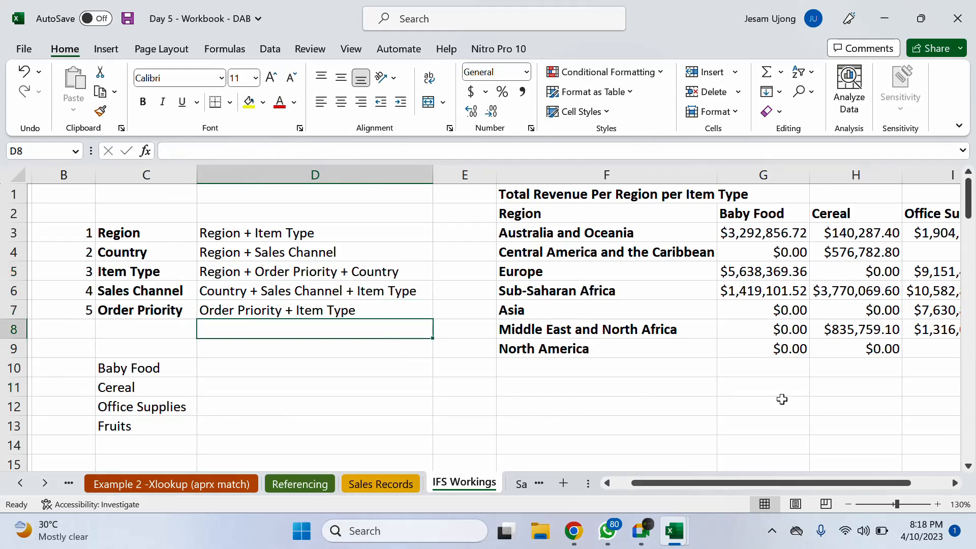
drag(753, 483, 950, 490)
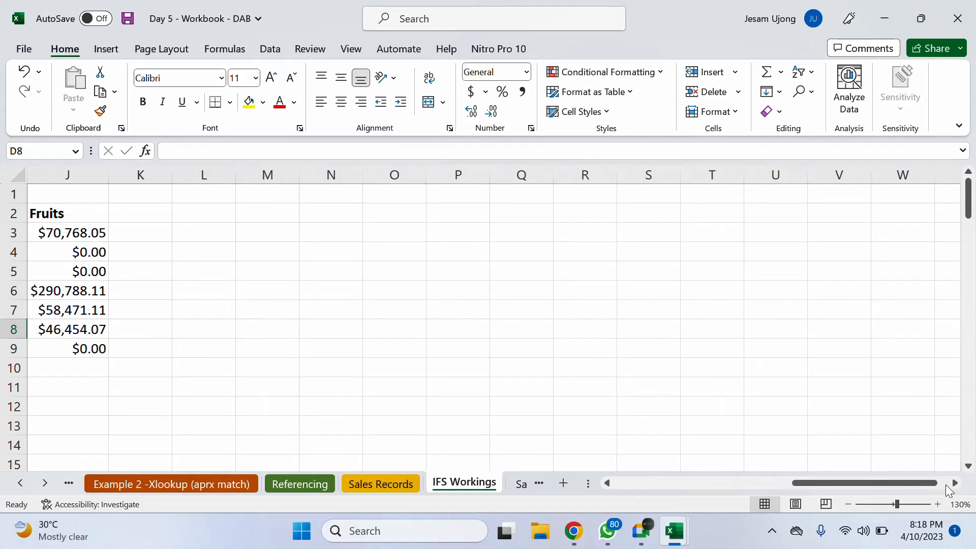
drag(834, 483, 685, 487)
drag(248, 194, 386, 344)
key(ctrl+c)
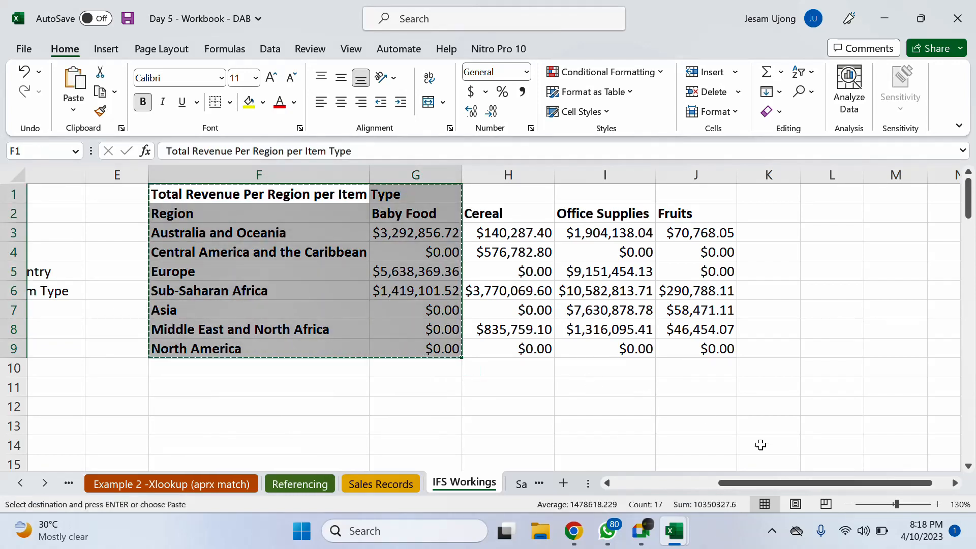
click(955, 483)
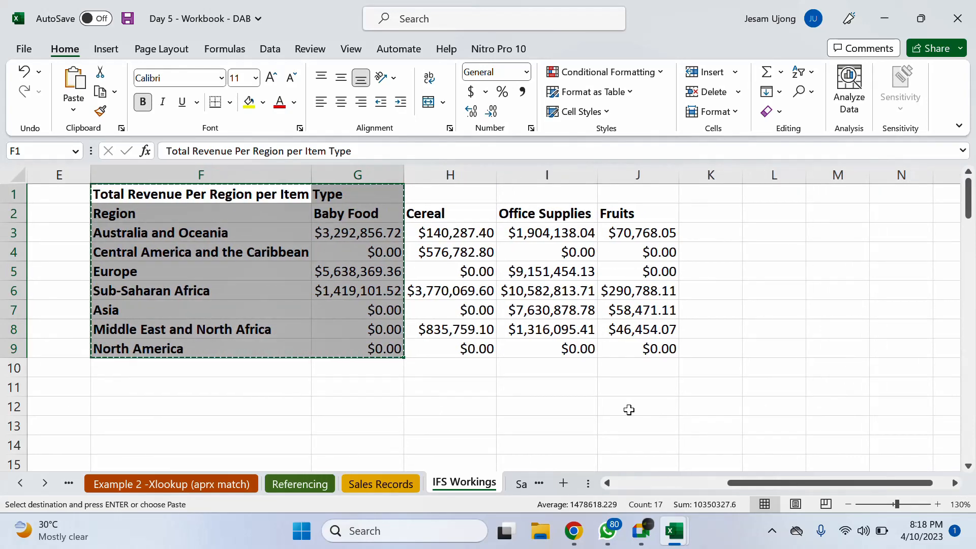
key(Escape)
click(395, 403)
Review the item type headers in G2:J2 and the Region header and first region in column F of the revenue table.
click(351, 216)
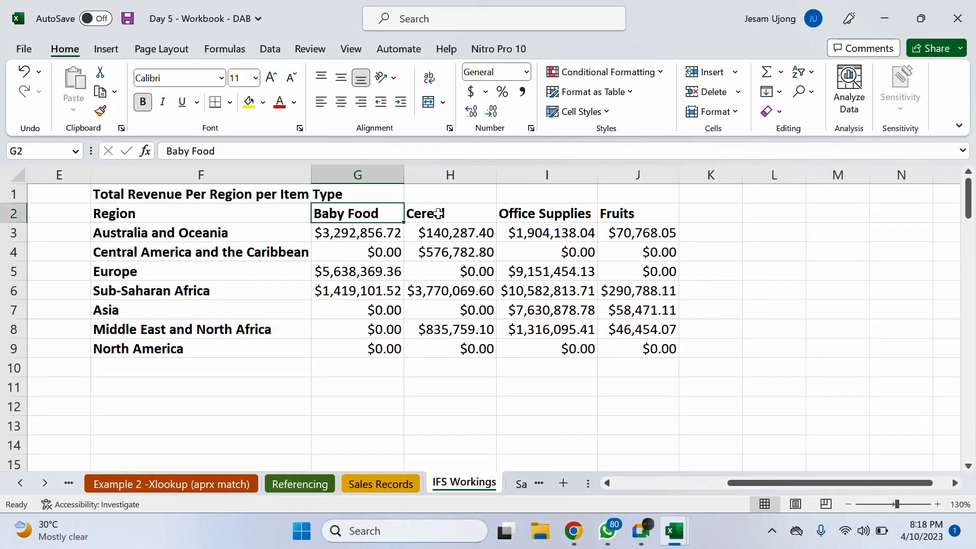
click(456, 215)
click(561, 213)
click(631, 214)
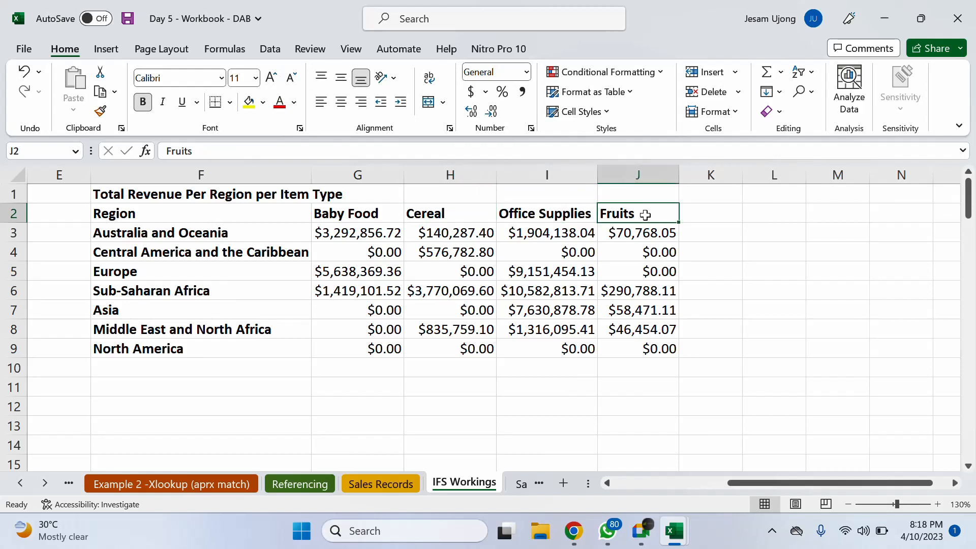
click(356, 217)
click(440, 216)
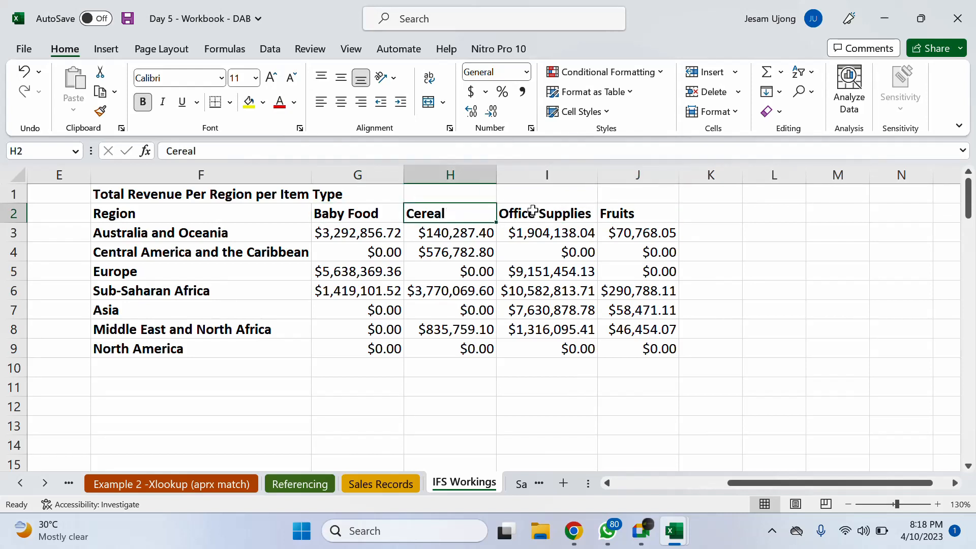
click(579, 210)
click(640, 211)
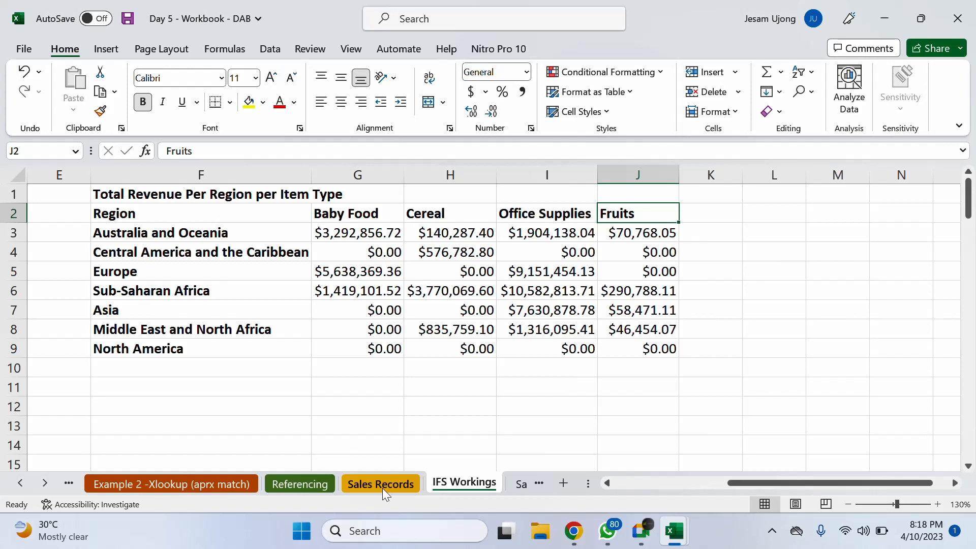
click(138, 207)
click(161, 236)
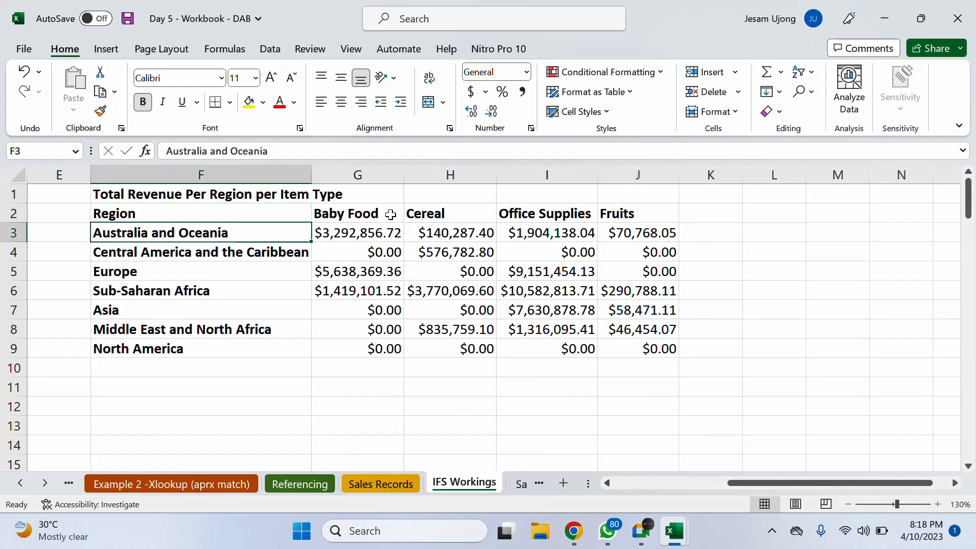
click(370, 217)
click(453, 213)
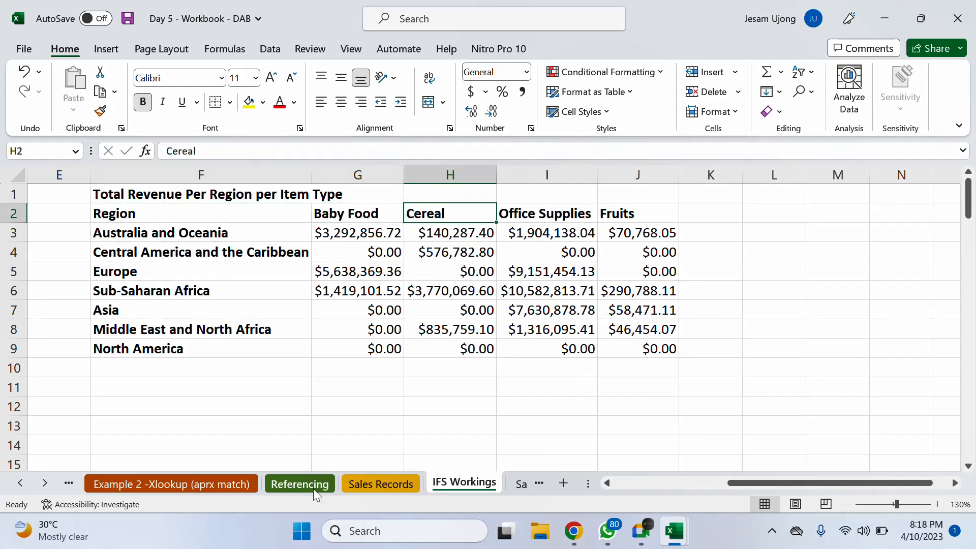
Examine the item type text in C2 and C4 of Sales Records without editing it, and return to the IFS Workings headers.
click(381, 483)
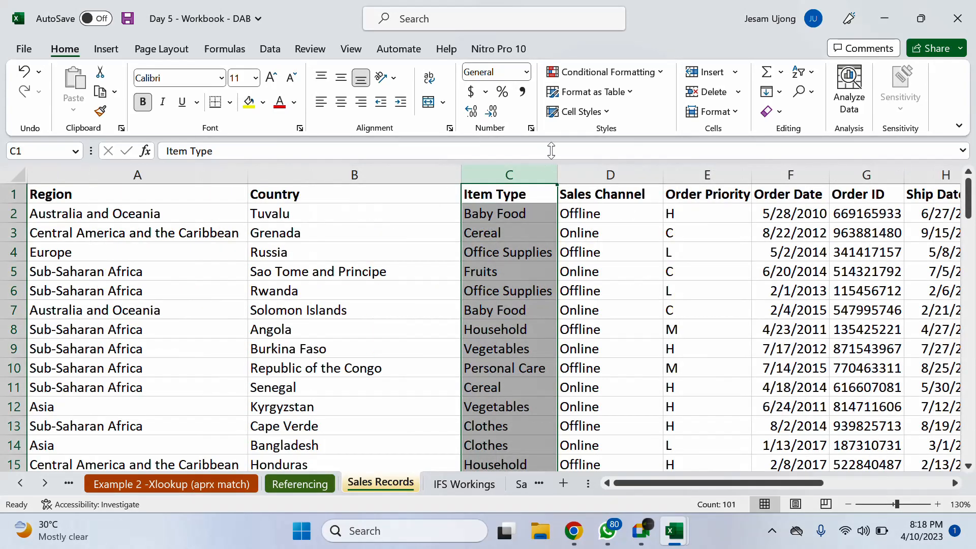
click(535, 199)
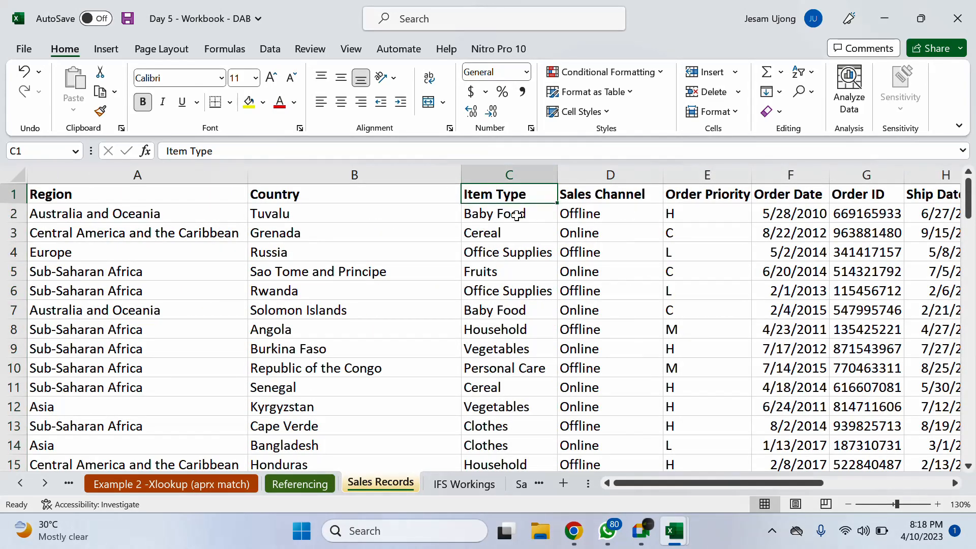
click(530, 213)
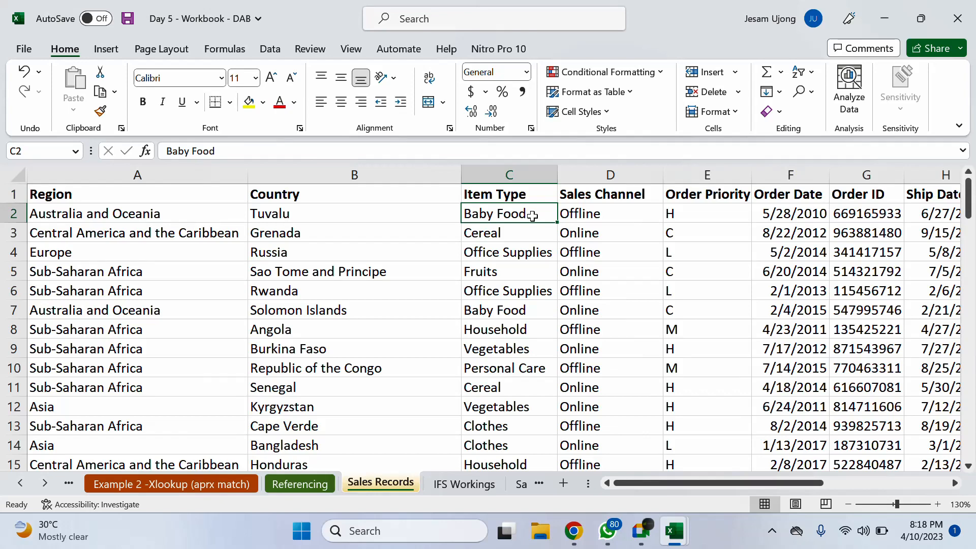
double_click(529, 215)
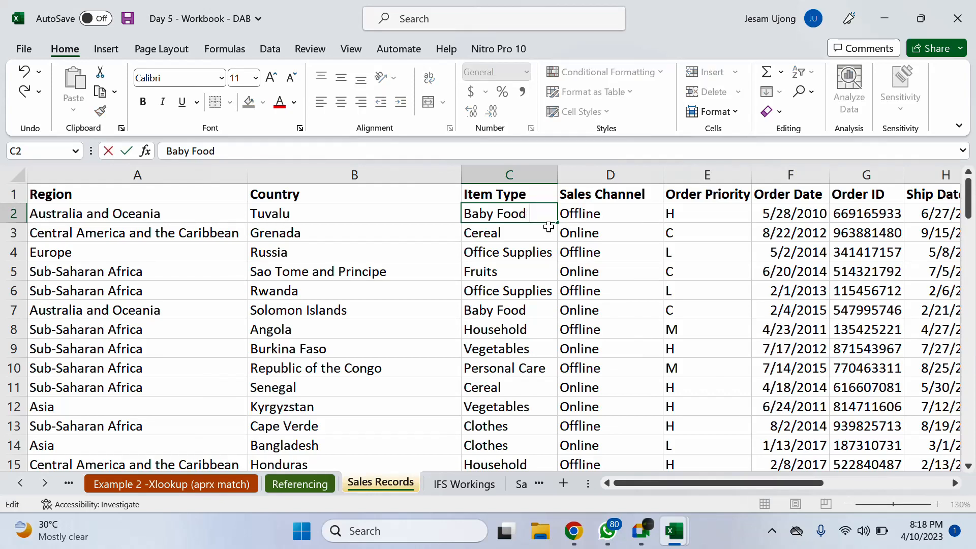
key(BackSpace)
key(Escape)
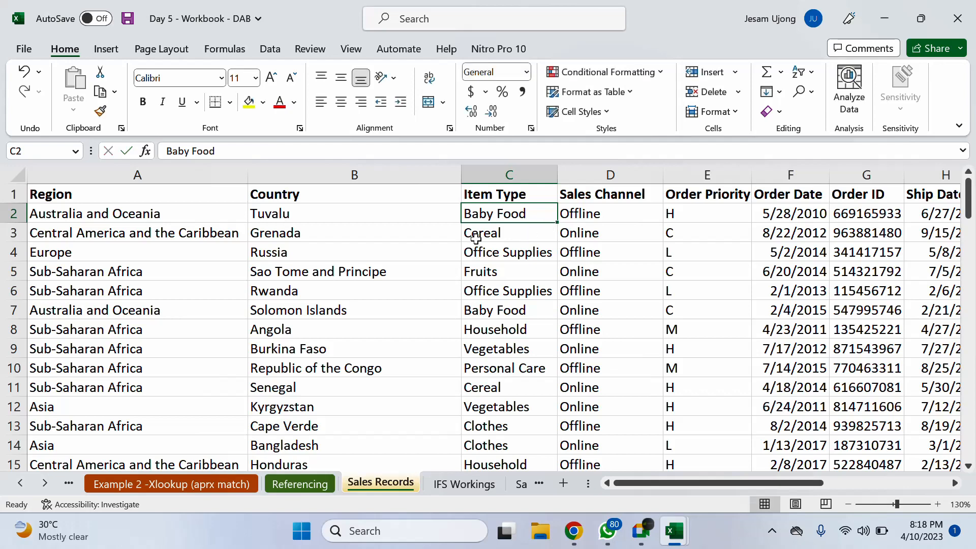
click(454, 257)
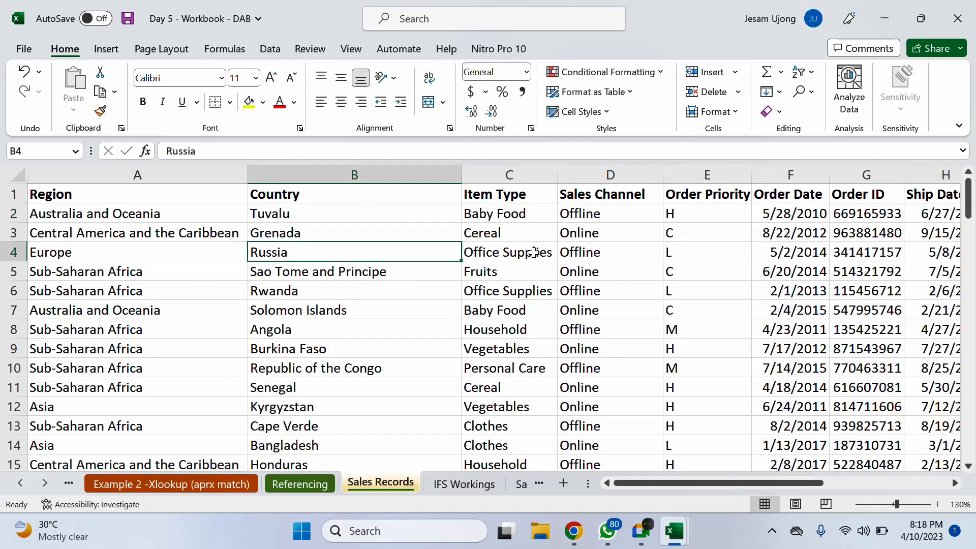
double_click(523, 254)
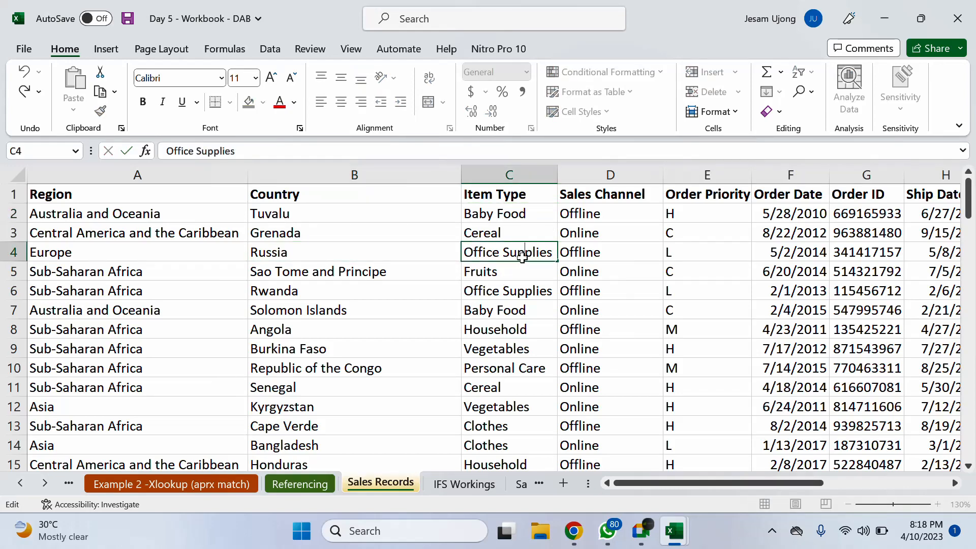
key(Escape)
click(442, 486)
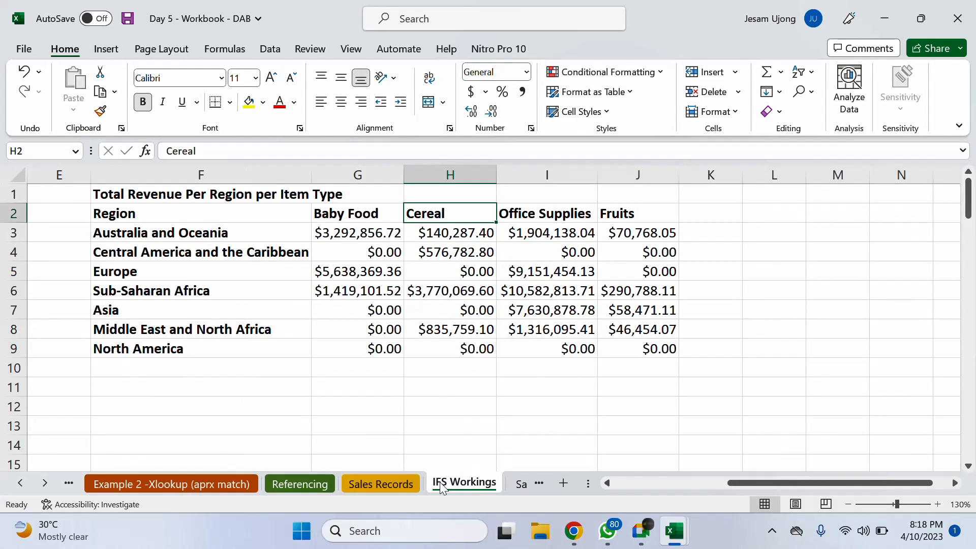
click(559, 216)
click(622, 212)
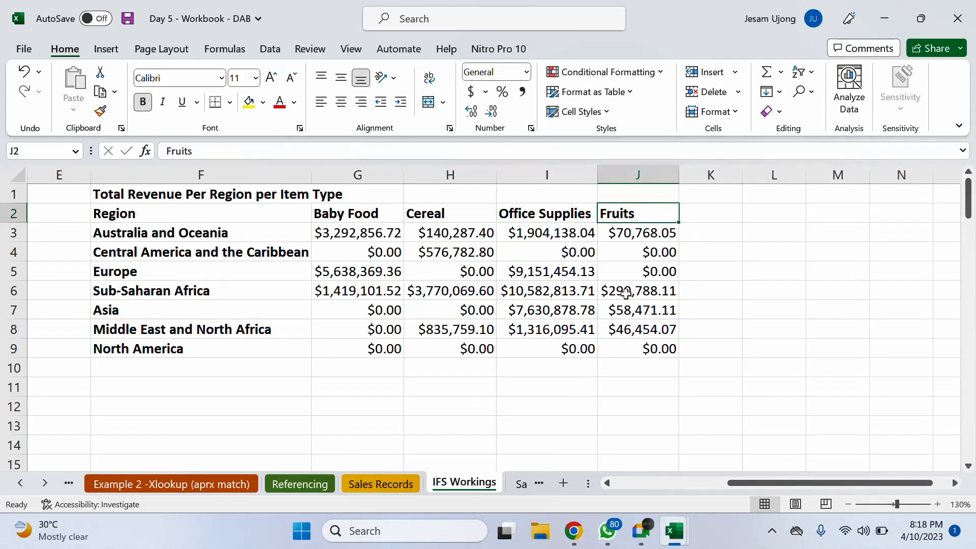
click(562, 427)
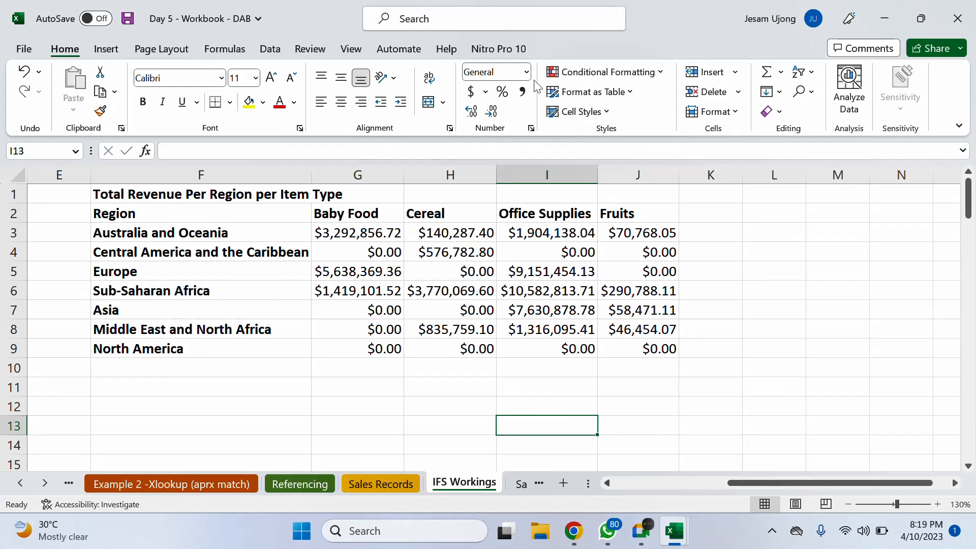
Copy the title, region names and Baby Food column in F1:G9 and paste them as values starting at M1.
click(189, 195)
drag(183, 247, 334, 351)
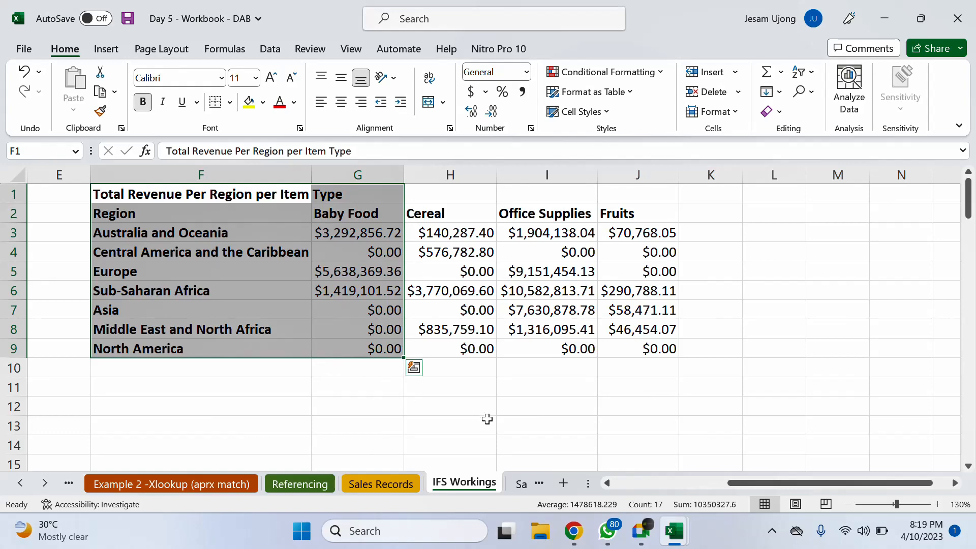
key(ctrl+c)
drag(803, 481, 816, 480)
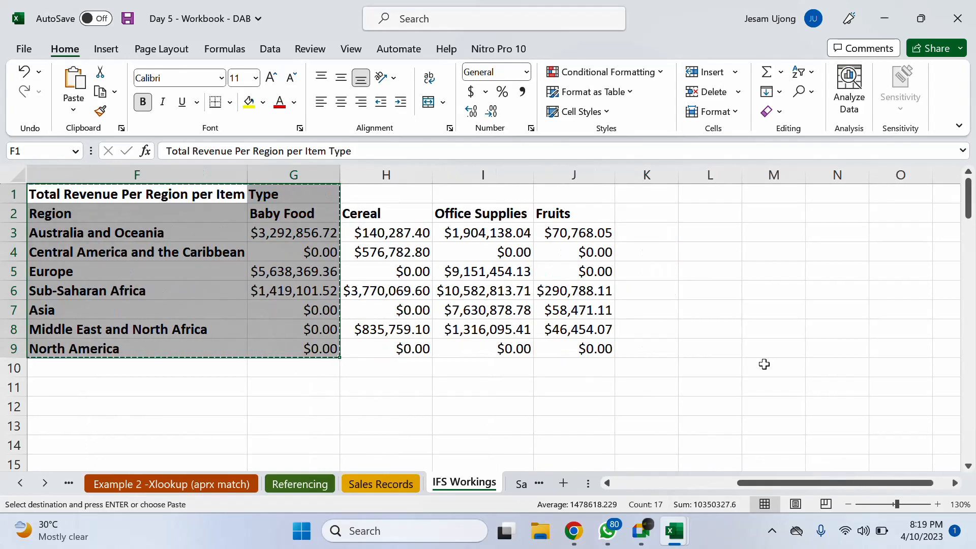
click(714, 200)
right_click(718, 196)
click(815, 478)
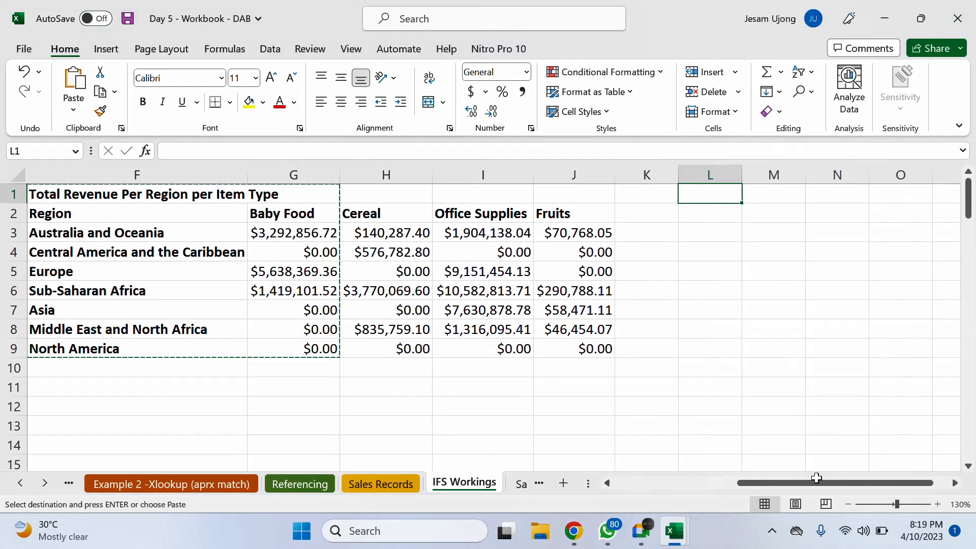
drag(816, 478, 404, 224)
click(405, 194)
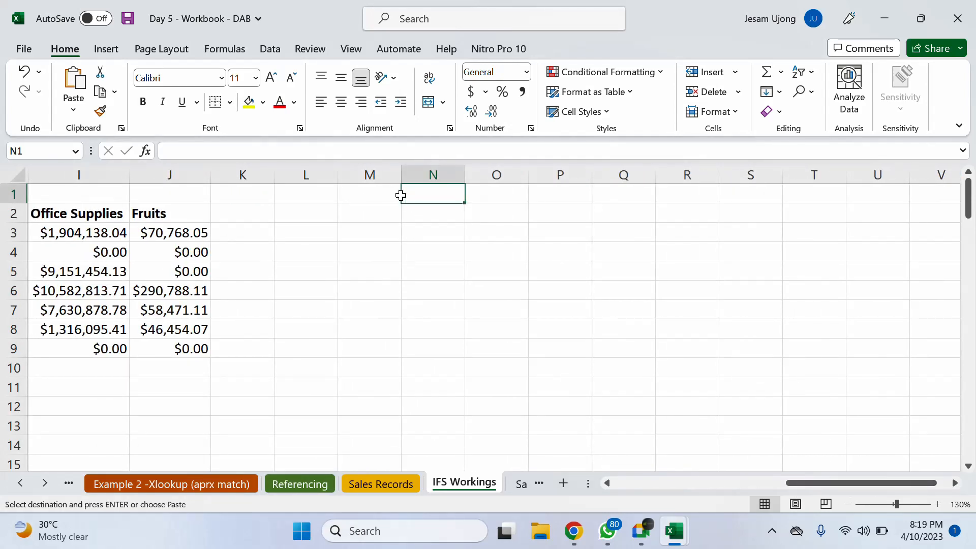
click(388, 196)
right_click(388, 196)
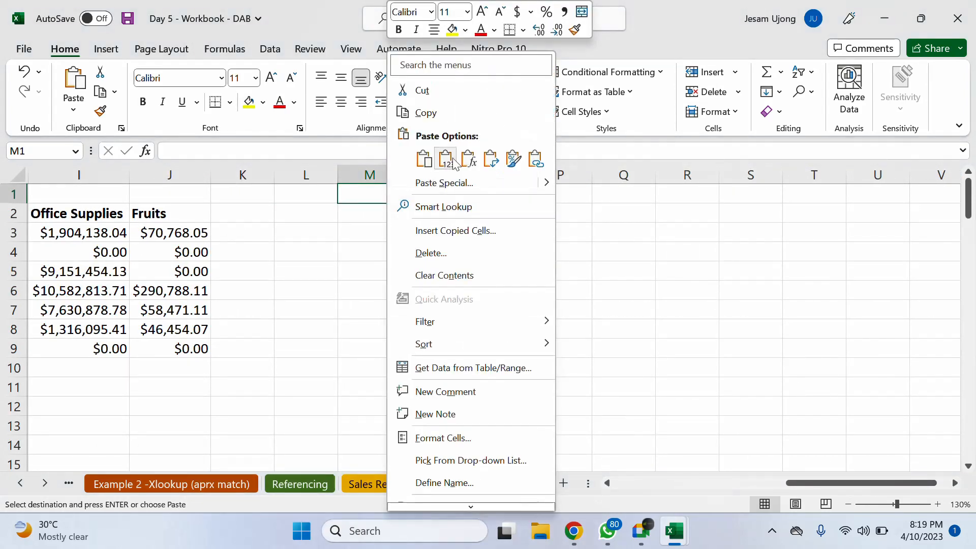
click(446, 159)
Autofit columns M and N to the pasted values.
click(437, 211)
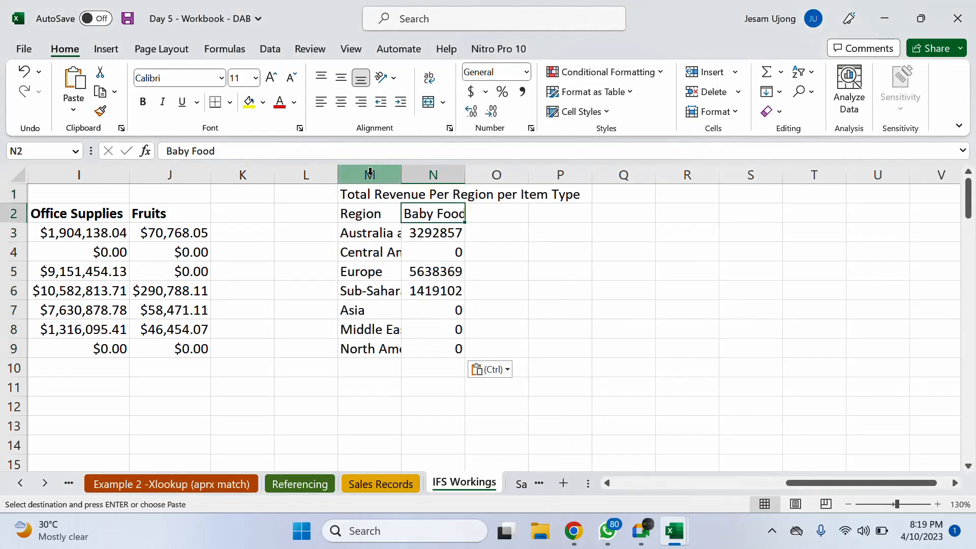
drag(369, 171, 447, 174)
double_click(465, 173)
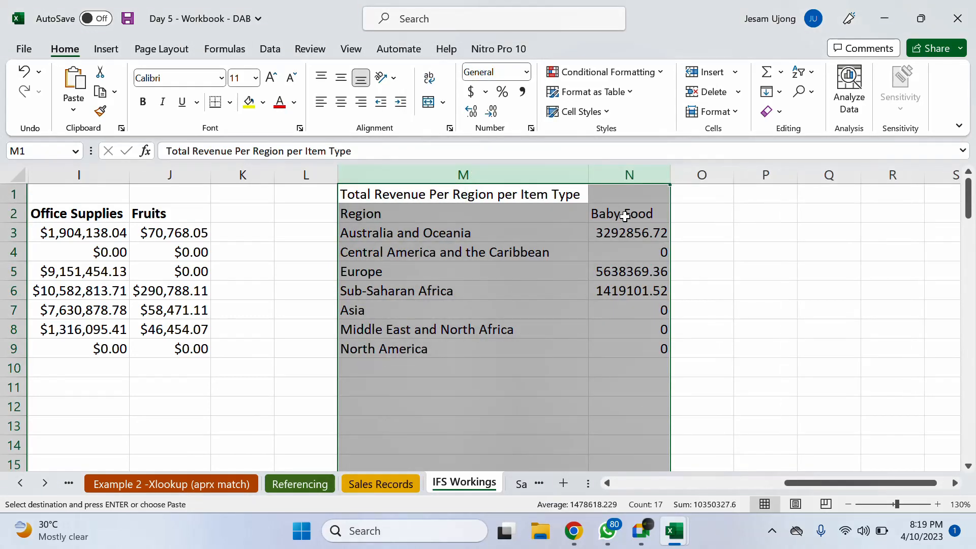
Clear the pasted Baby Food header and revenue values from N2:N9, keeping only the title and region names.
drag(625, 216, 625, 351)
key(Delete)
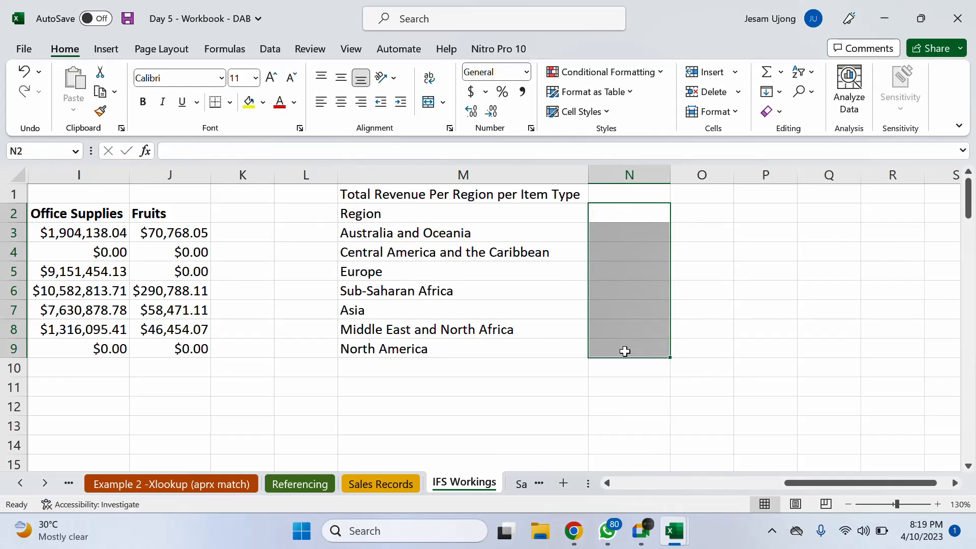
click(578, 363)
click(613, 209)
click(478, 193)
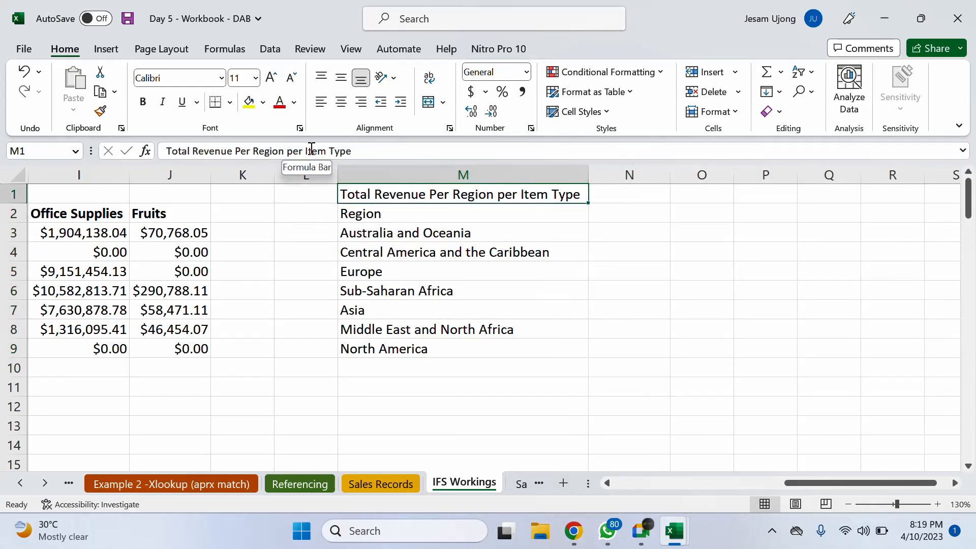
Change the title in M1 to "Total Revenue Per Region per Sales Channel".
drag(305, 151, 479, 150)
text(S)
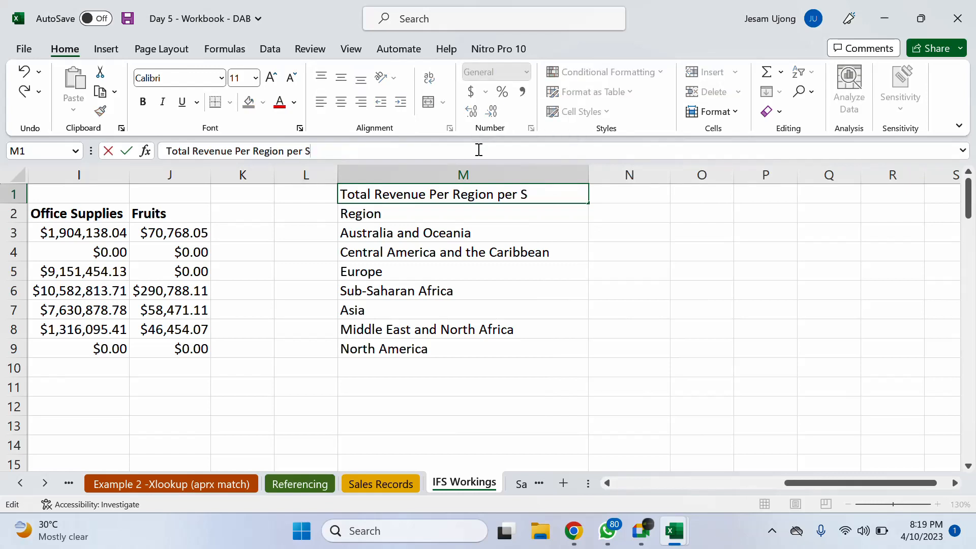
text(ales Channel)
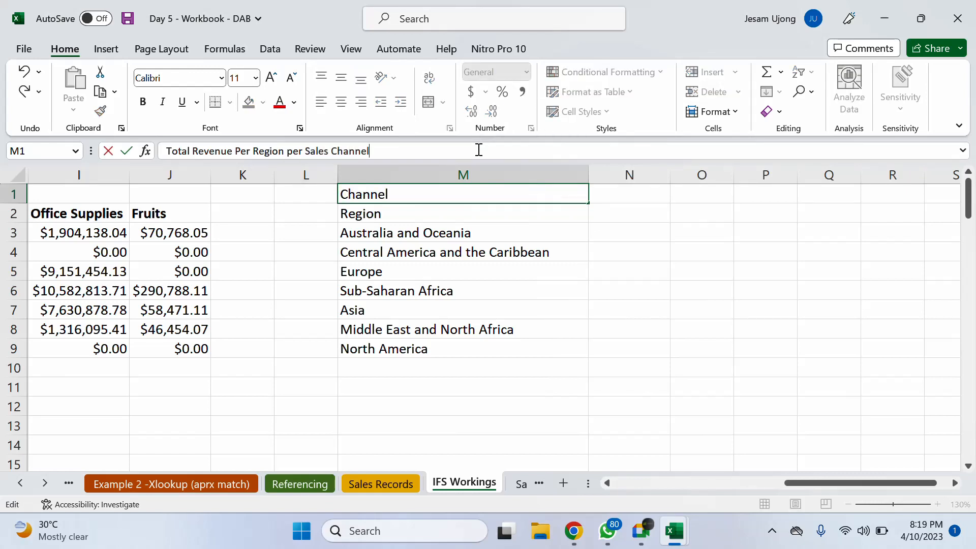
key(Return)
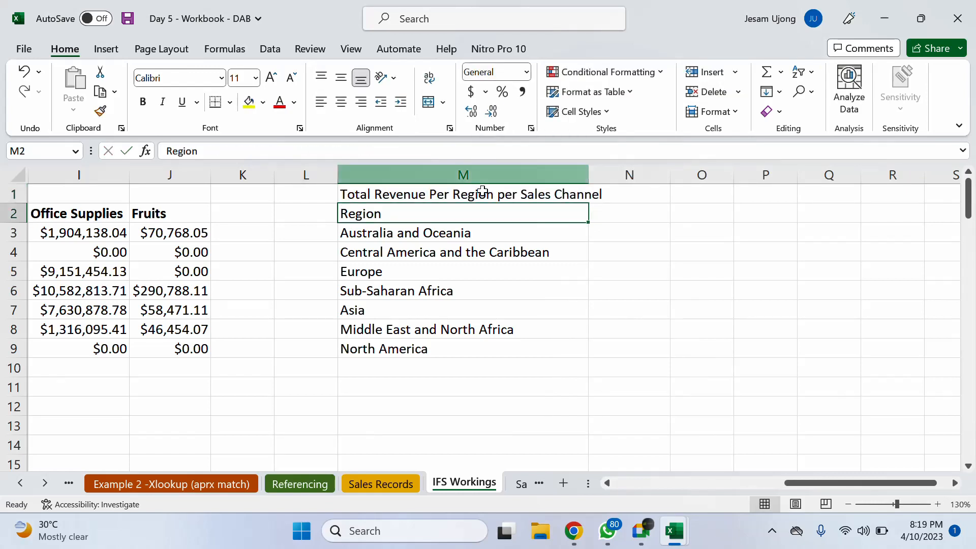
Bold the title in M1 and autofit column M to its width.
click(482, 191)
click(152, 51)
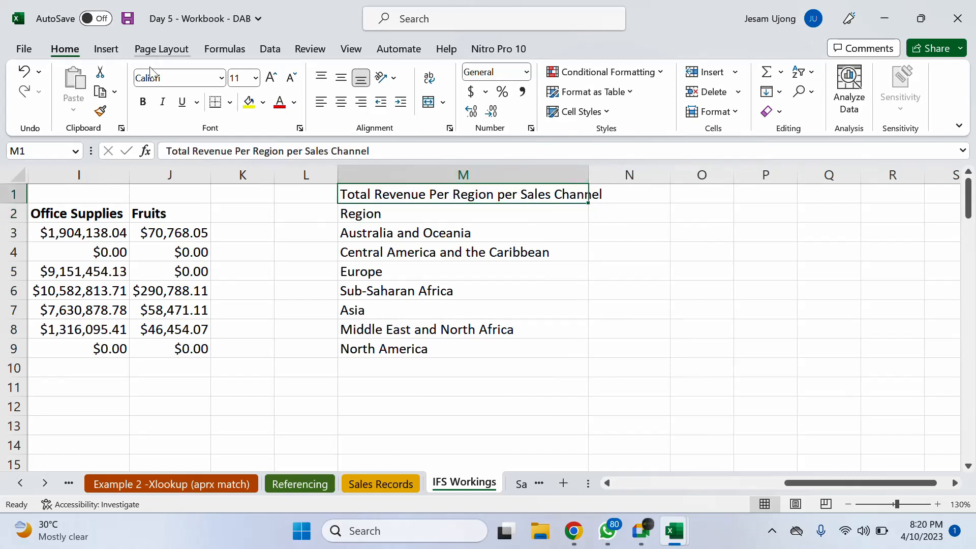
click(78, 53)
click(143, 102)
click(525, 270)
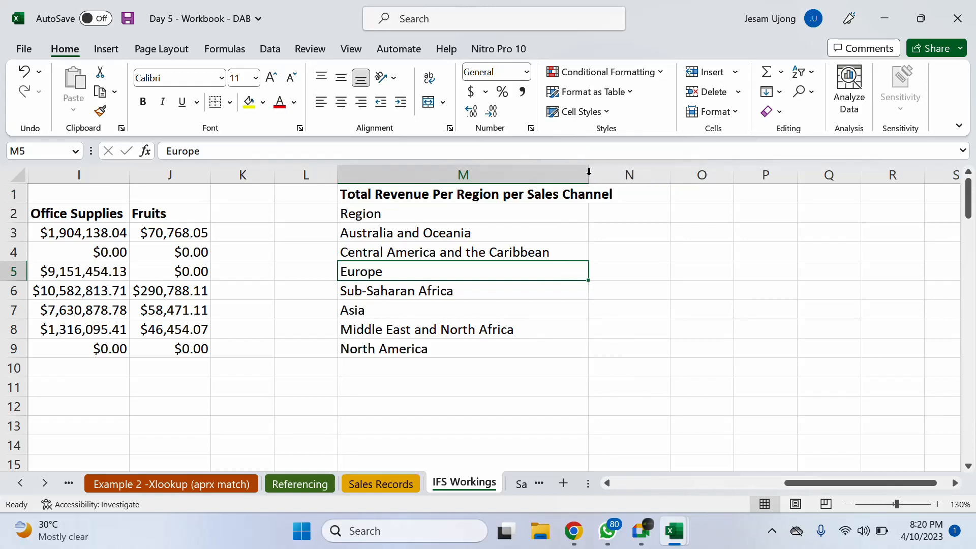
double_click(588, 173)
click(635, 213)
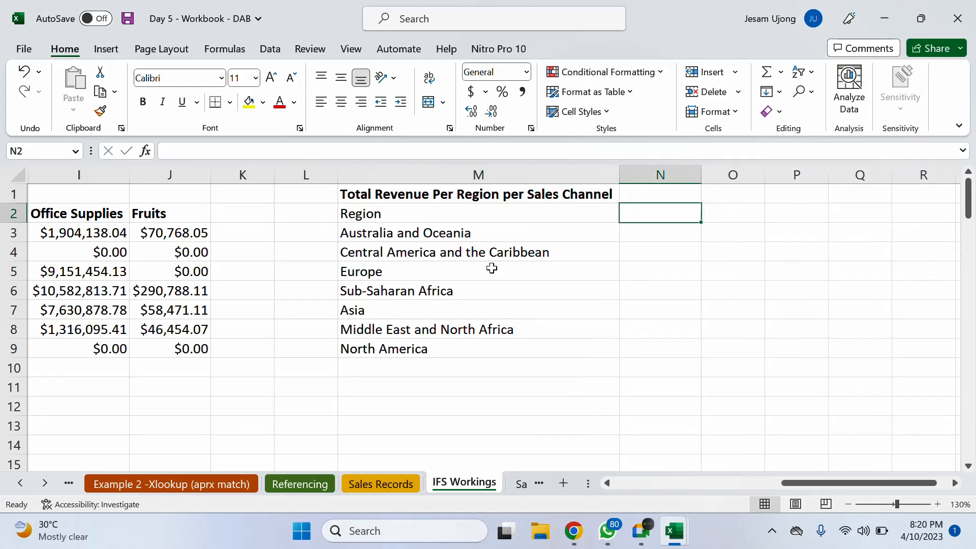
Bold the Region header in M2.
click(432, 218)
click(143, 102)
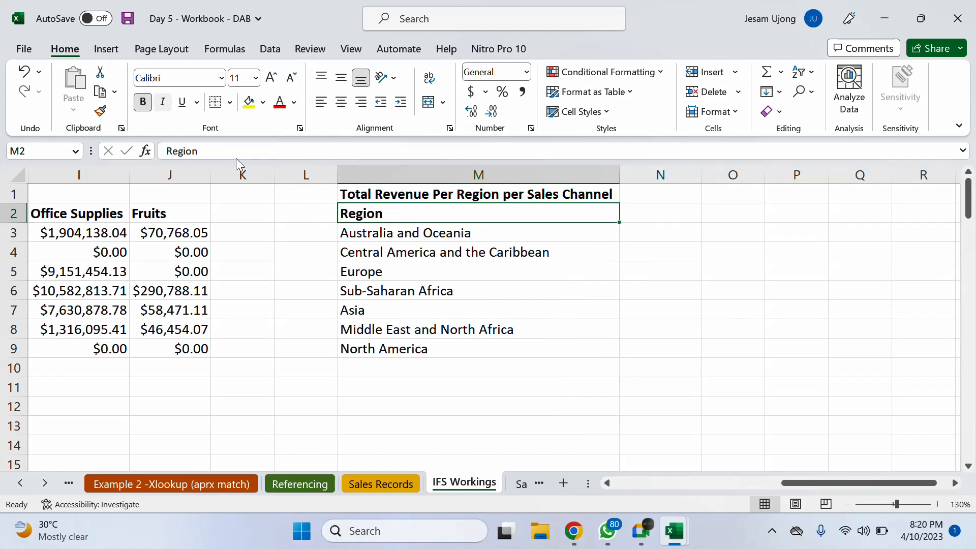
click(591, 294)
Copy the Offline and Online sales channels from D2:D3 of Sales Records and paste them transposed at N2 of IFS Workings.
click(378, 484)
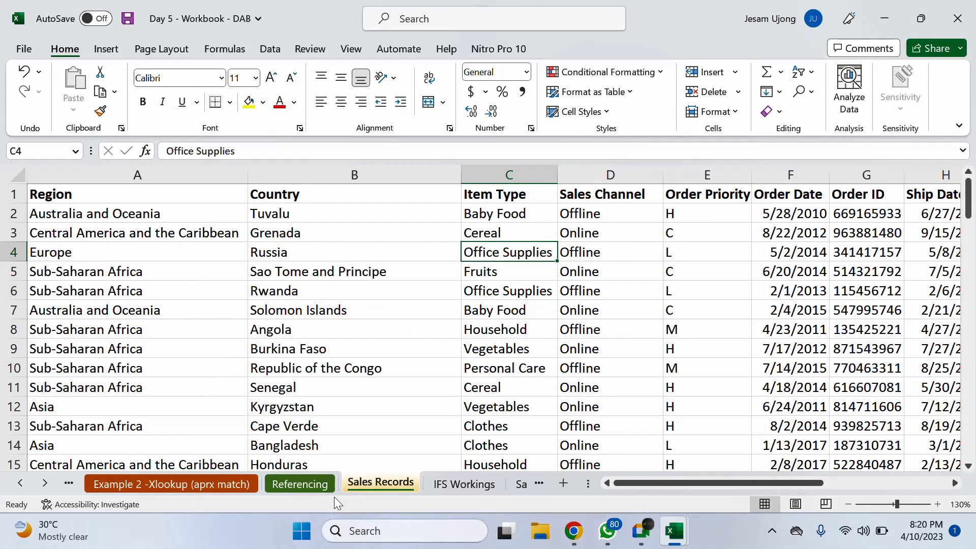
drag(604, 219, 612, 234)
key(ctrl+c)
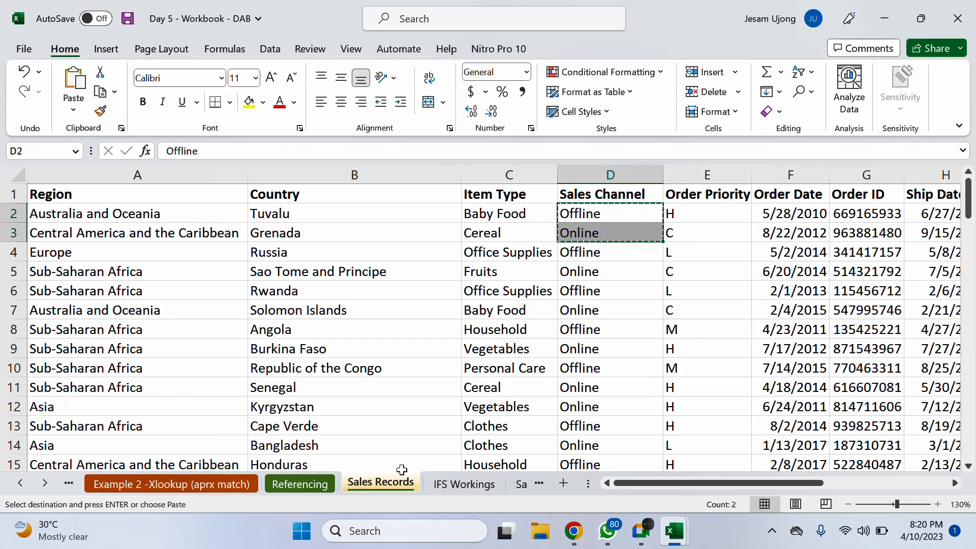
click(462, 485)
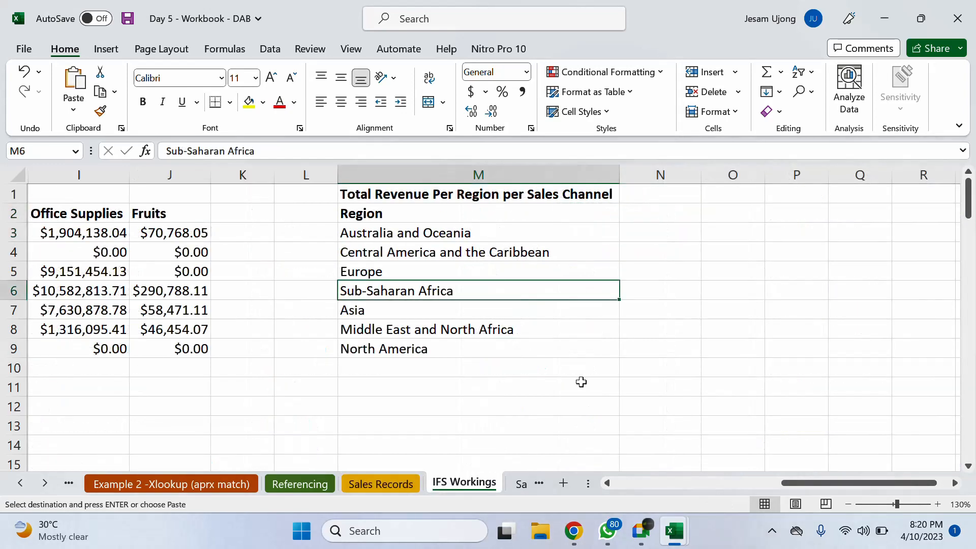
click(655, 211)
right_click(656, 212)
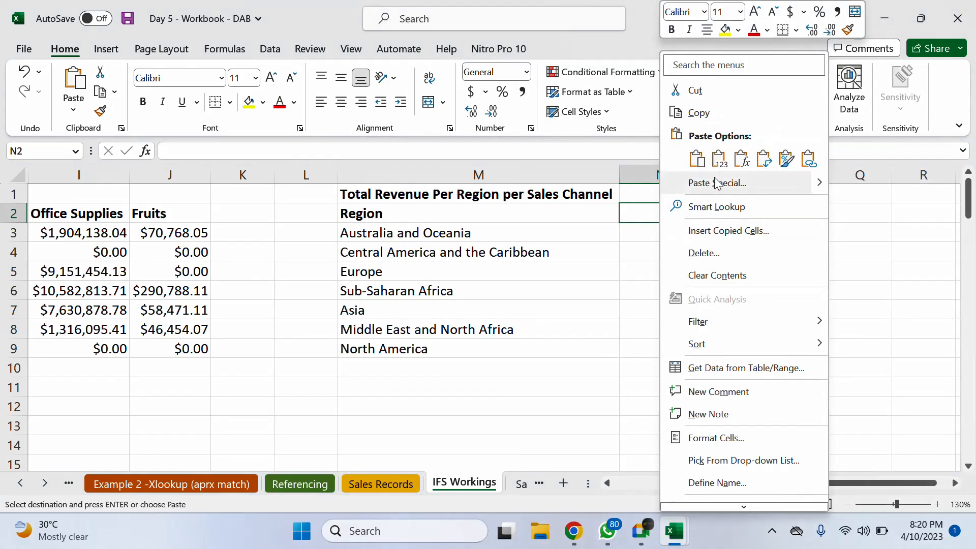
click(764, 159)
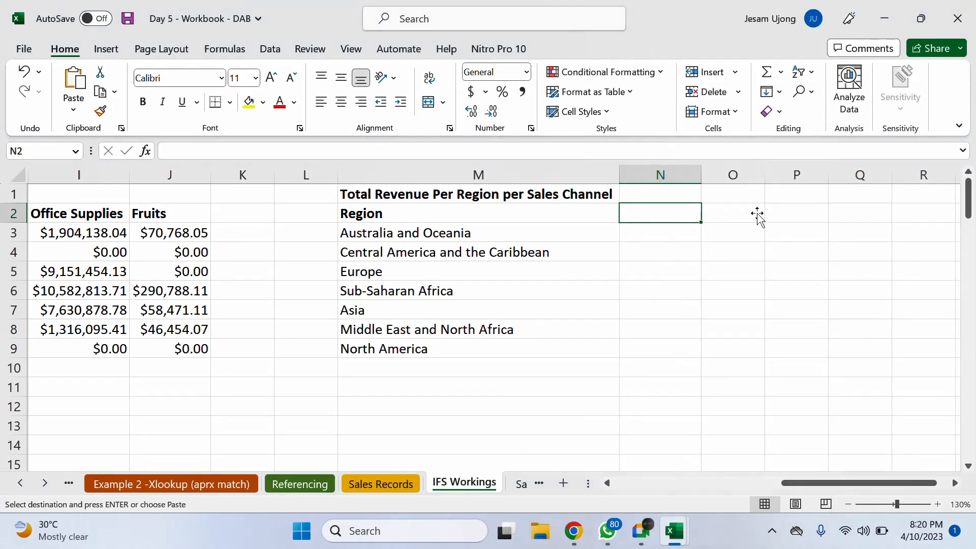
Copy the bold formatting of the Region header in M2 onto the Offline and Online headers in N2:O2.
click(497, 218)
click(100, 111)
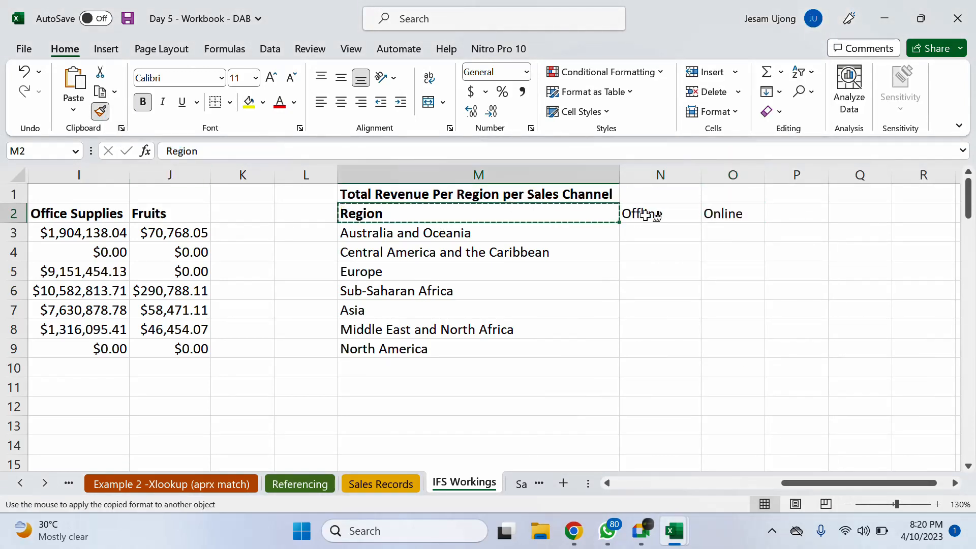
drag(643, 214, 732, 215)
click(722, 285)
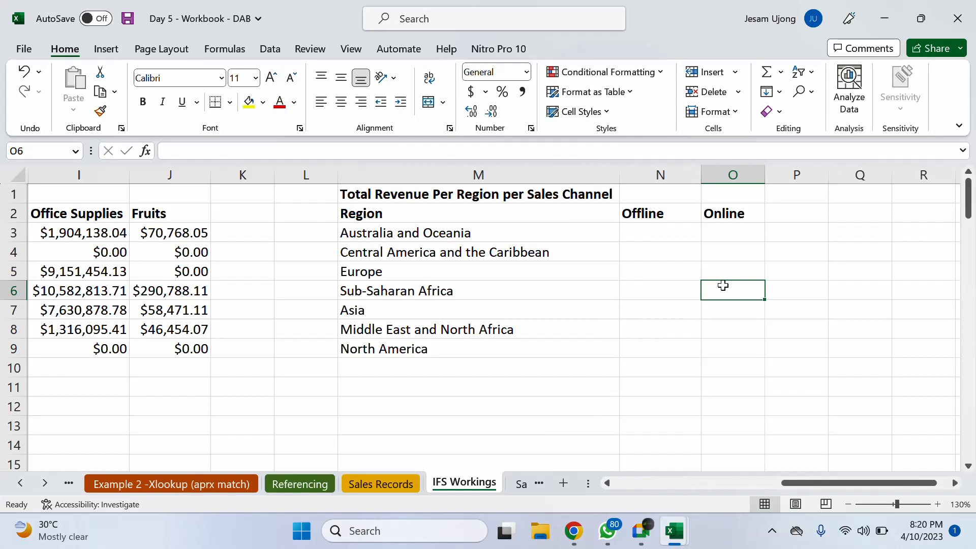
Examine how the regions in column M pair with the Offline and Online headers for the revenue cells N3 and O3.
click(653, 236)
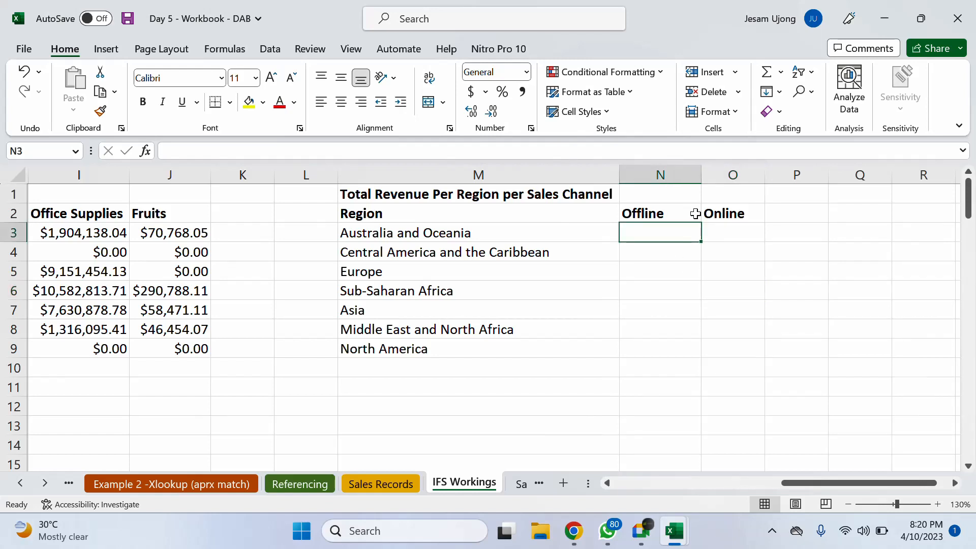
click(731, 215)
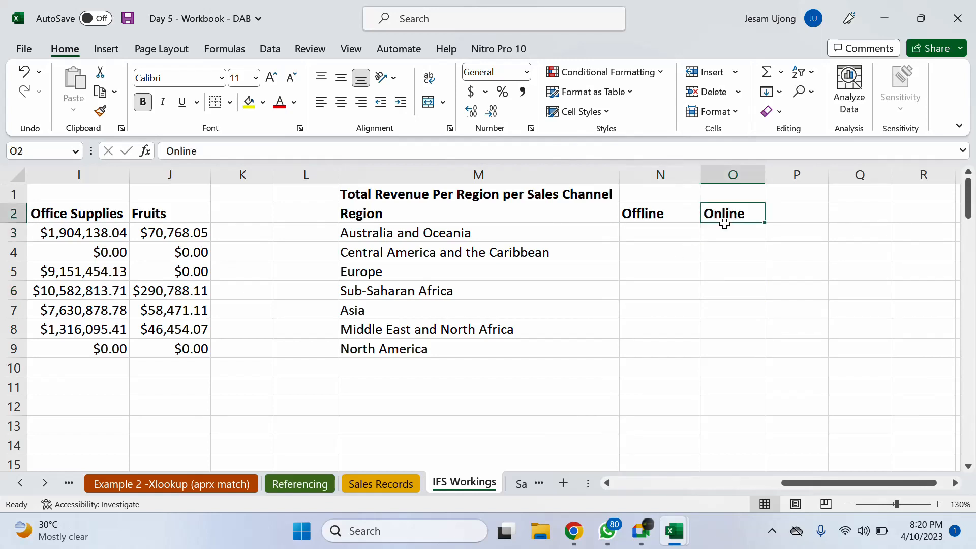
click(539, 215)
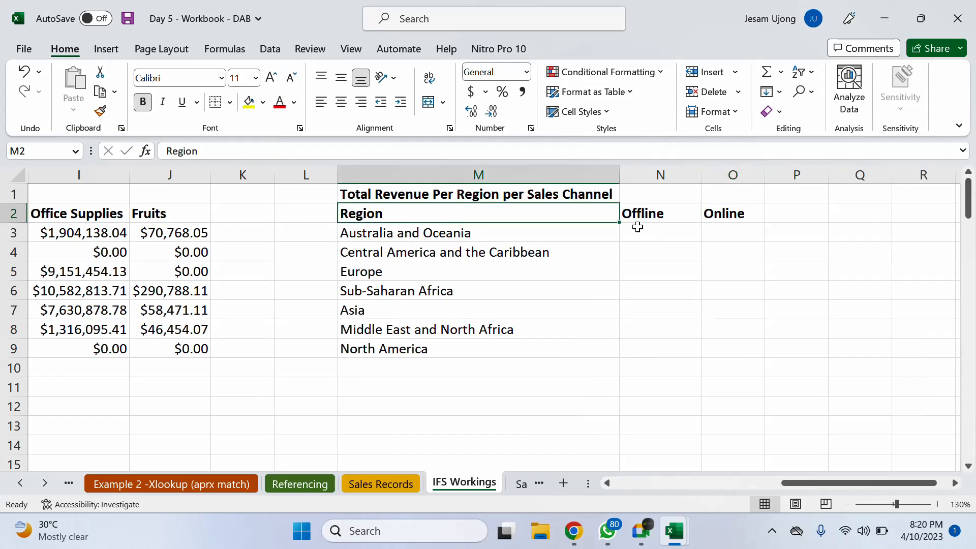
click(446, 233)
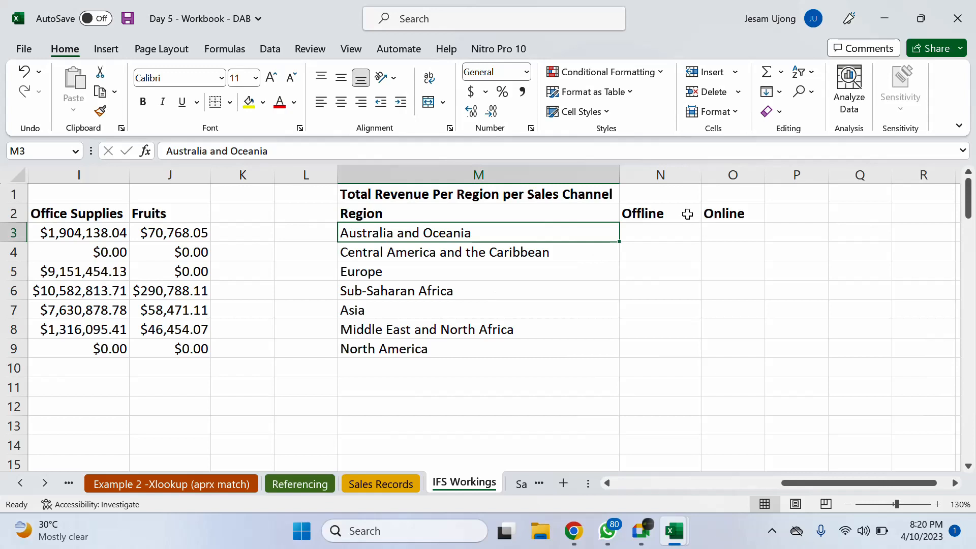
click(688, 214)
click(745, 213)
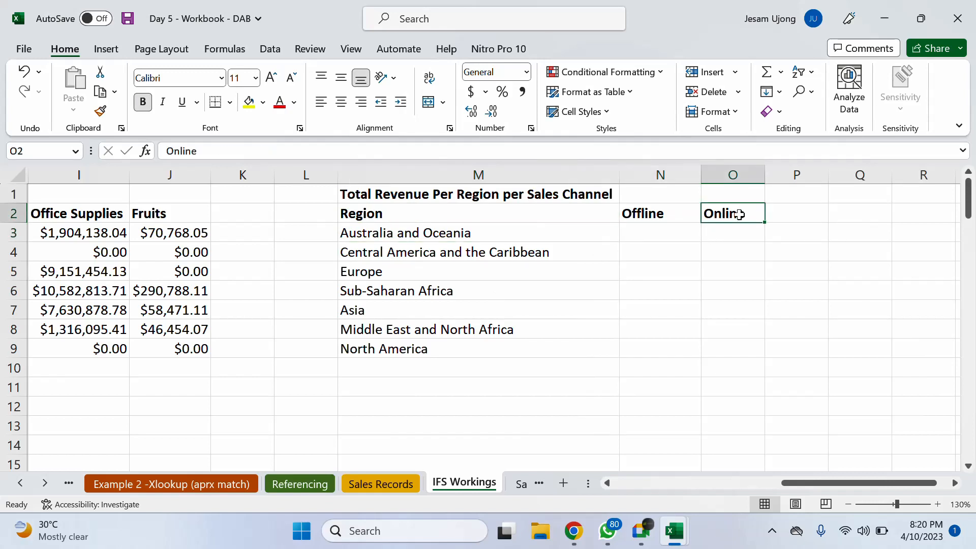
mouse_move(837, 481)
mouse_down()
mouse_move(811, 482)
mouse_move(826, 483)
mouse_up()
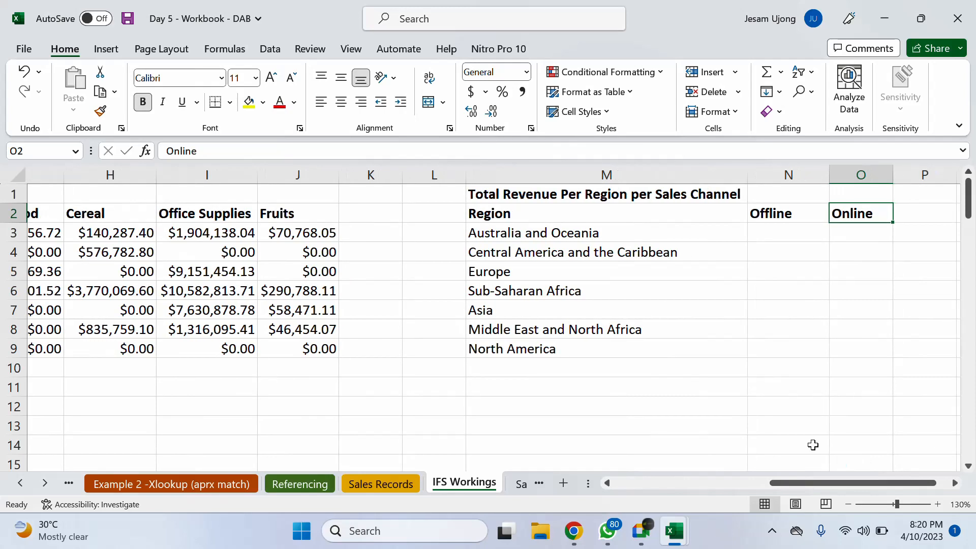
click(785, 232)
click(858, 226)
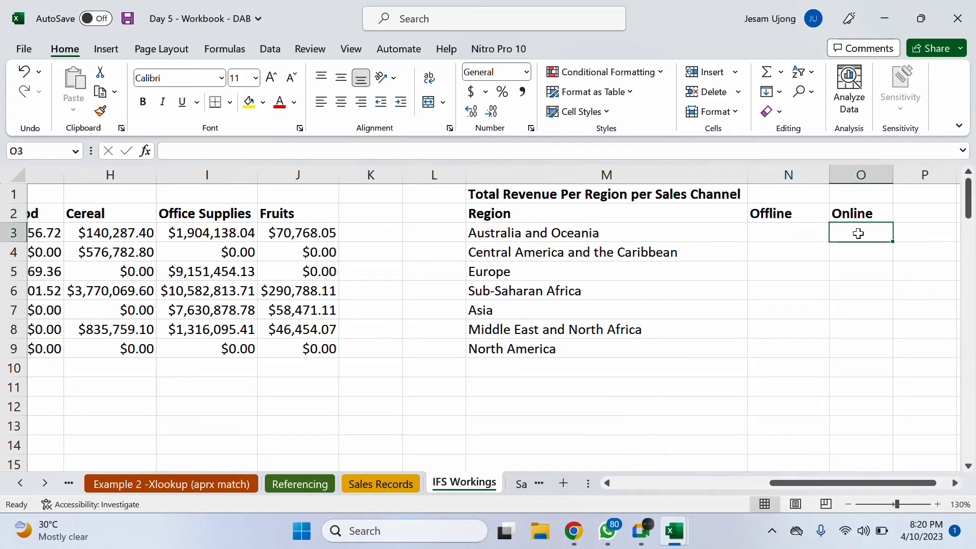
click(794, 238)
click(633, 232)
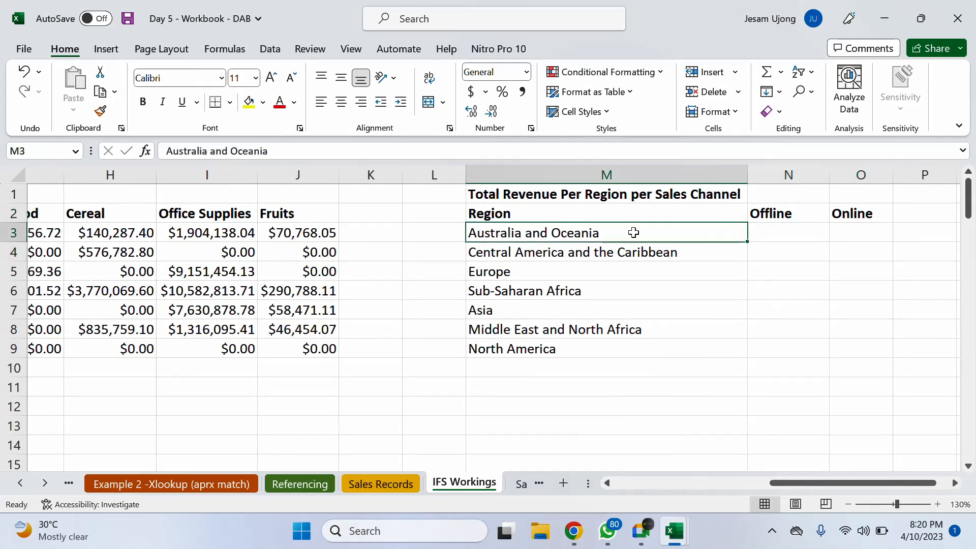
Start a SUMIFS formula in N3 with the Total Revenue column $L:$L of Sales Records as the sum range.
click(753, 238)
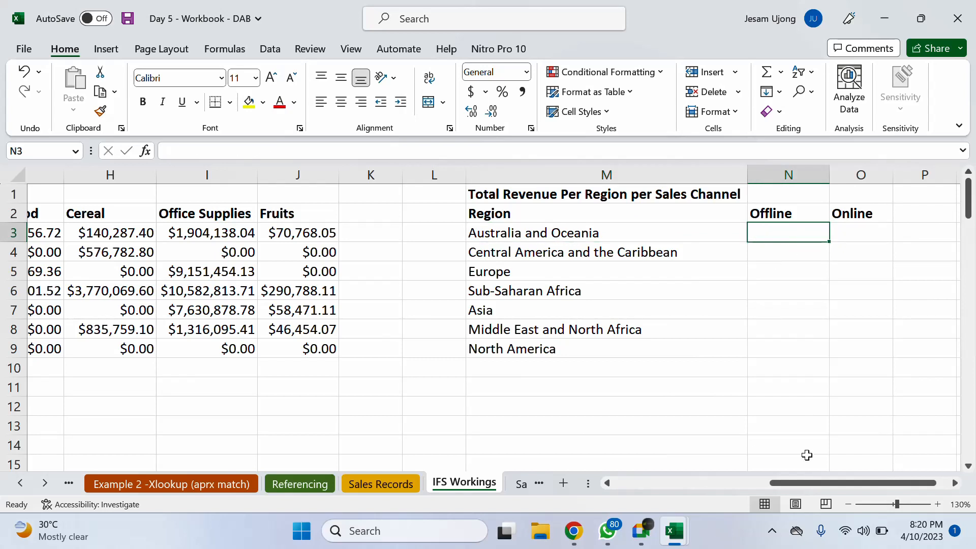
drag(811, 484, 873, 484)
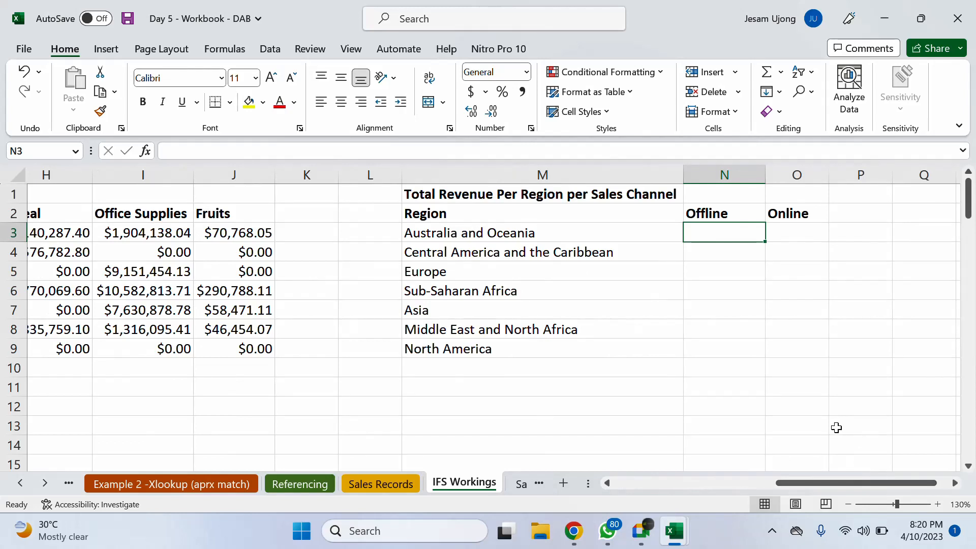
text(=sun)
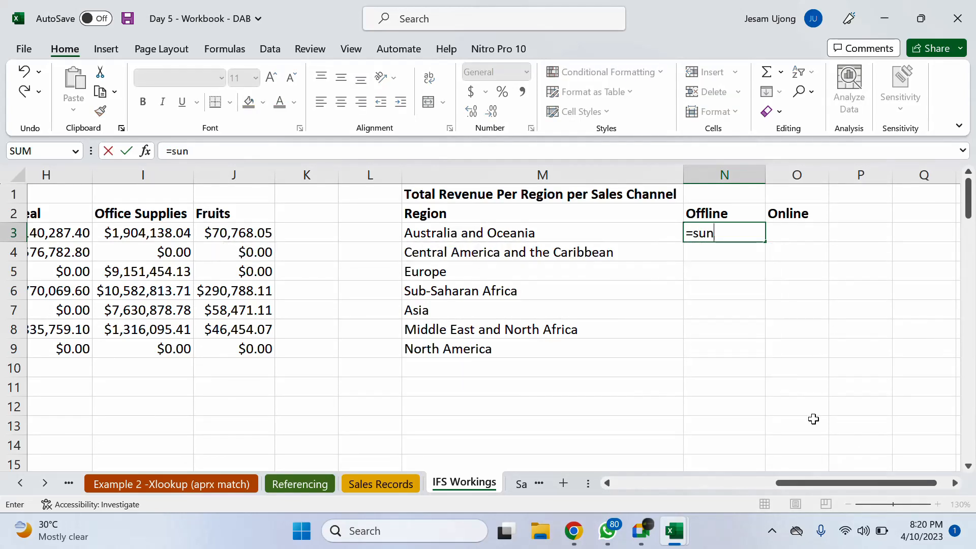
key(BackSpace)
text(mifs)
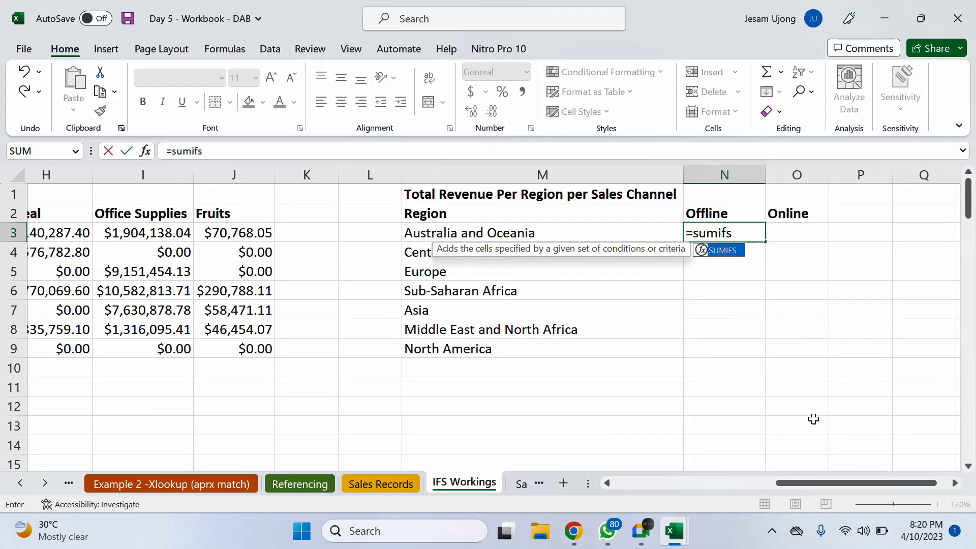
key(Tab)
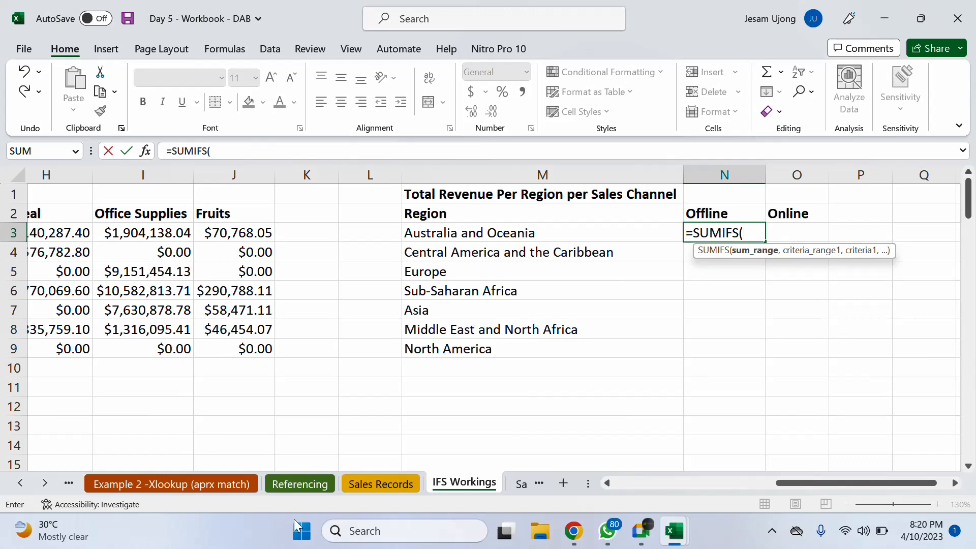
click(381, 483)
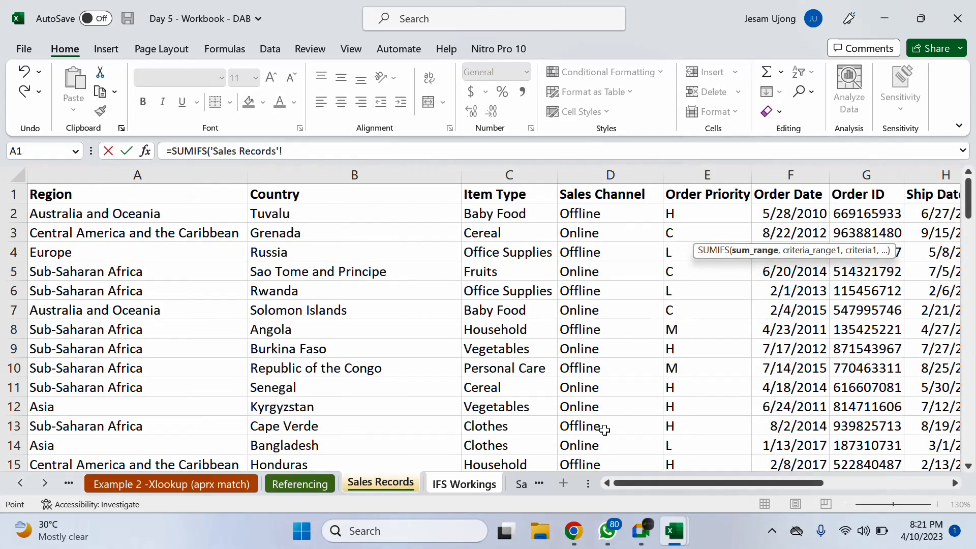
scroll(760, 478, right, 3)
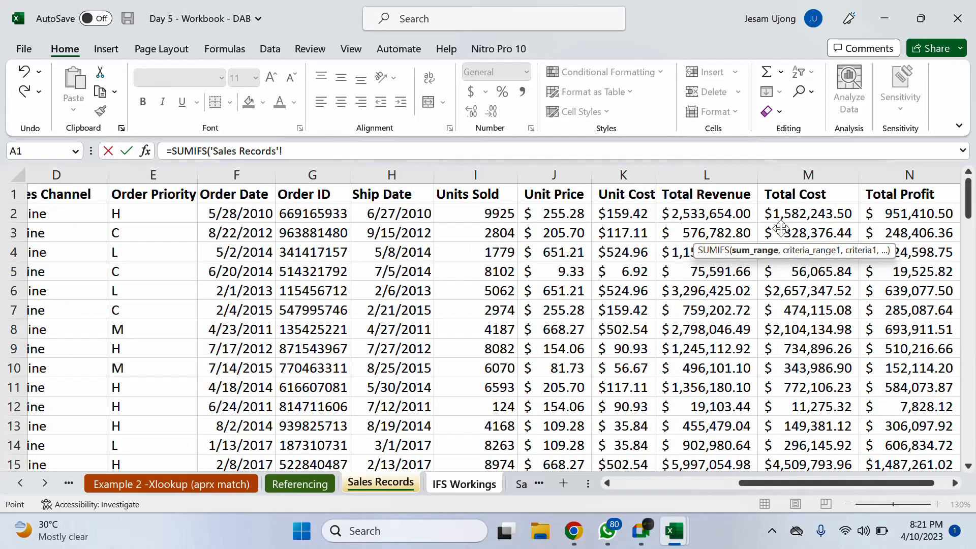
click(737, 173)
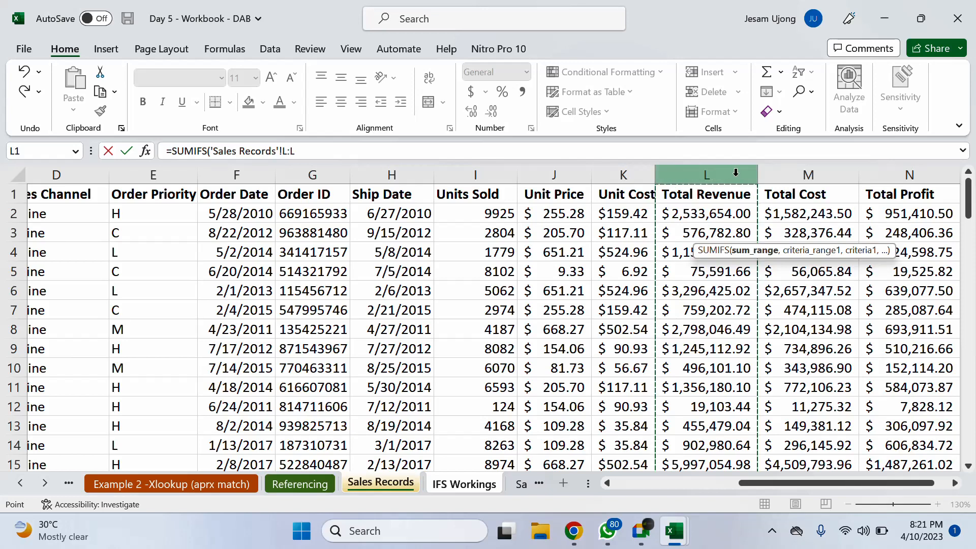
key(F4)
text(,)
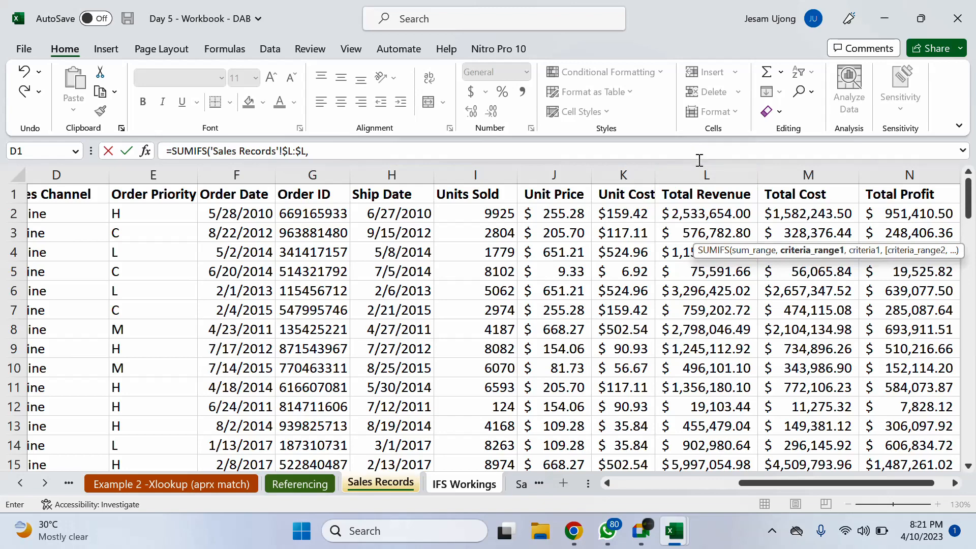
Add the Region column $A:$A of Sales Records as the first criteria range and $M3 of IFS Workings as its criterion.
drag(767, 484, 643, 486)
click(122, 169)
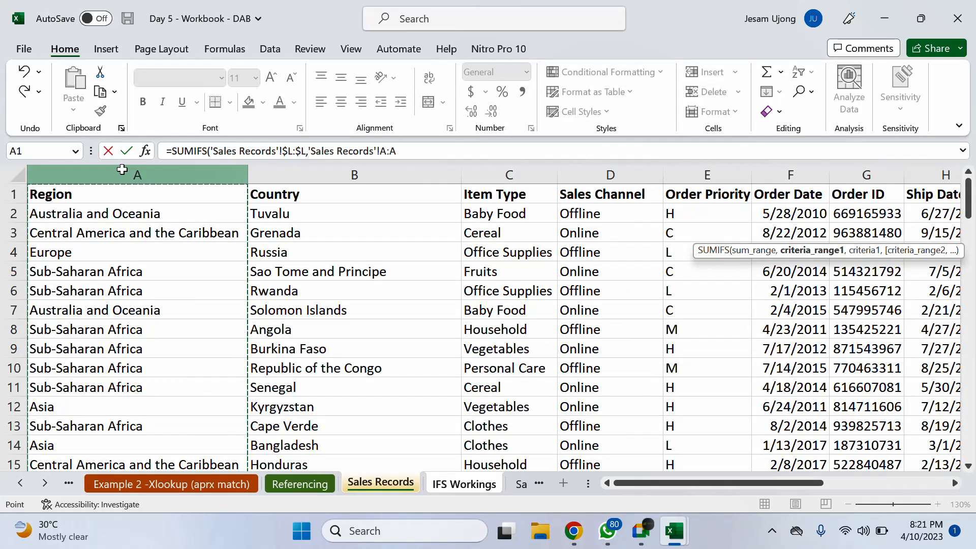
key(F4)
text(,)
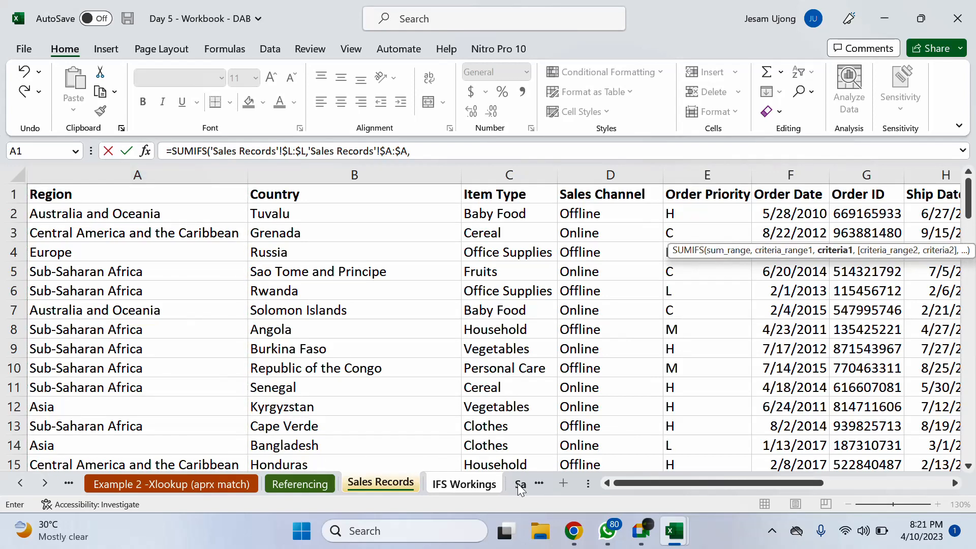
click(462, 484)
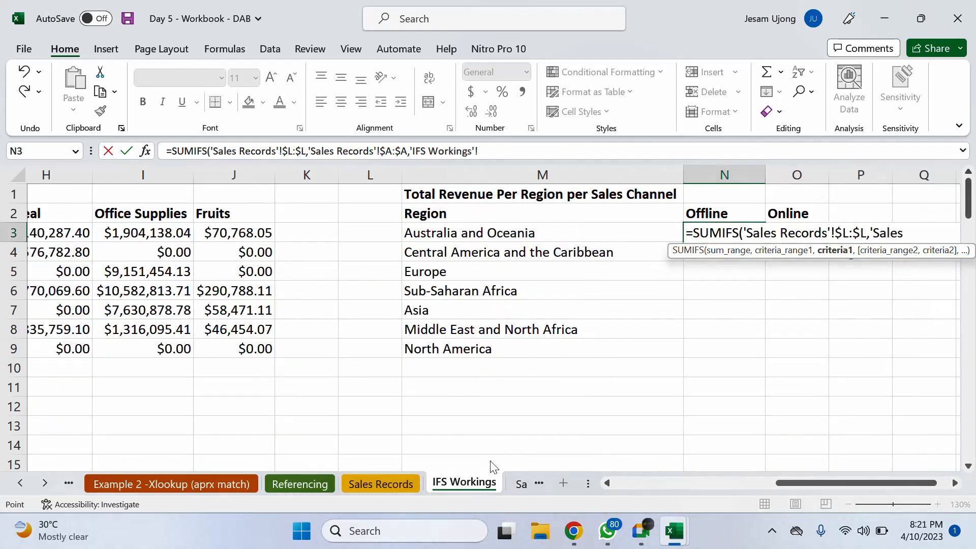
click(430, 233)
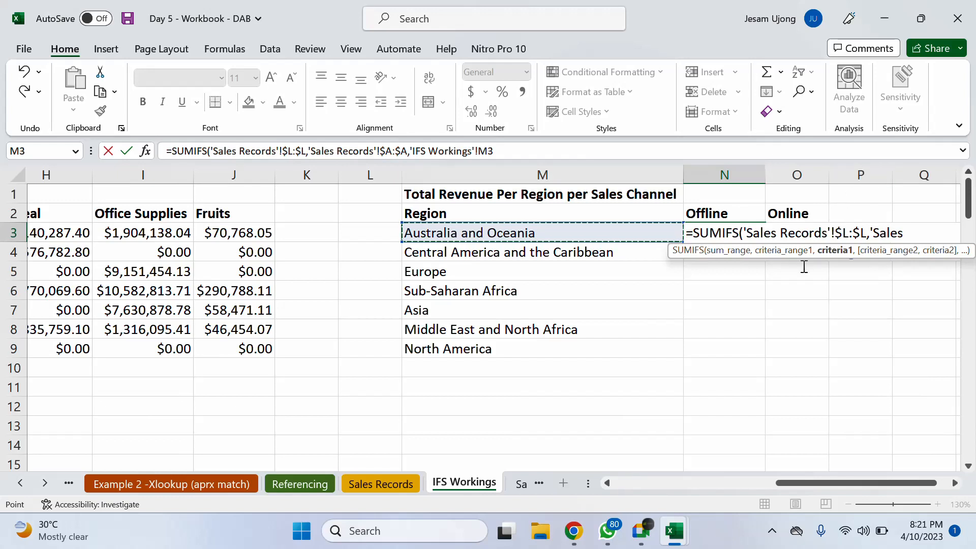
key(F4)
key(F4)
key(F4)
text(,)
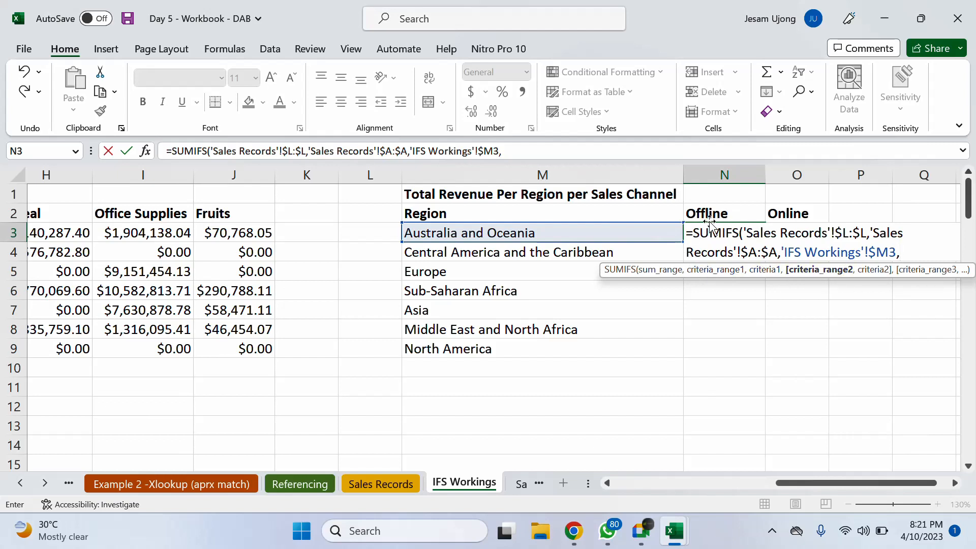
Add the Sales Channel column $D:$D of Sales Records with criterion N$2 of IFS Workings, and complete the SUMIFS formula in N3.
click(406, 485)
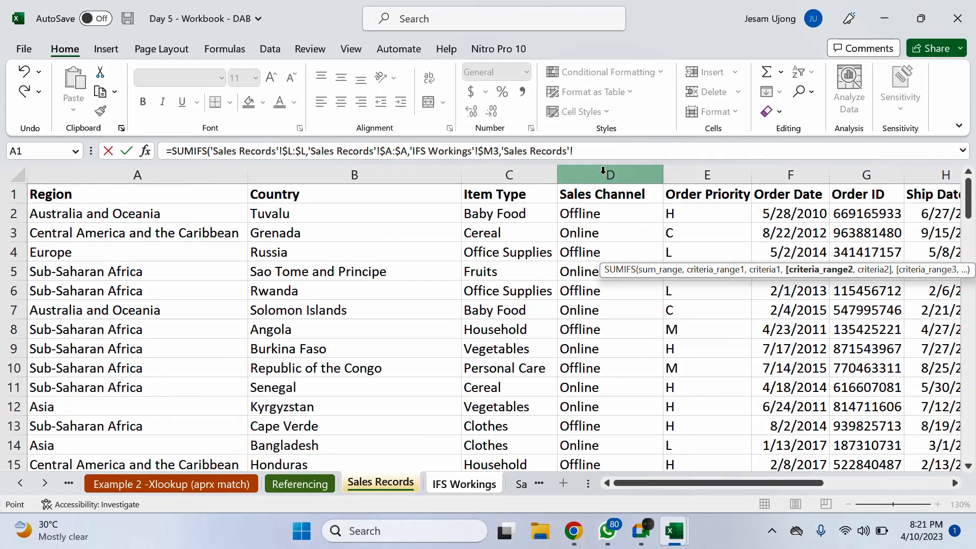
click(603, 172)
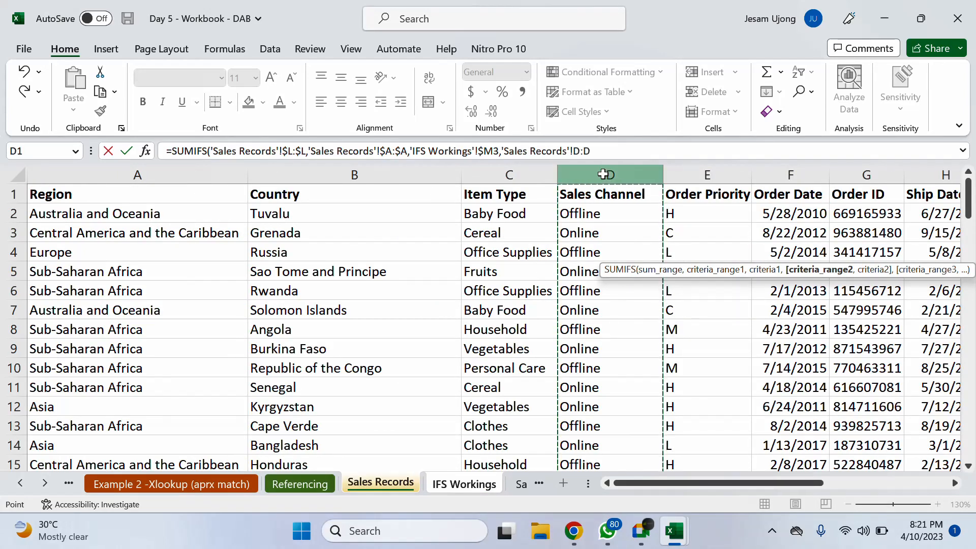
key(F4)
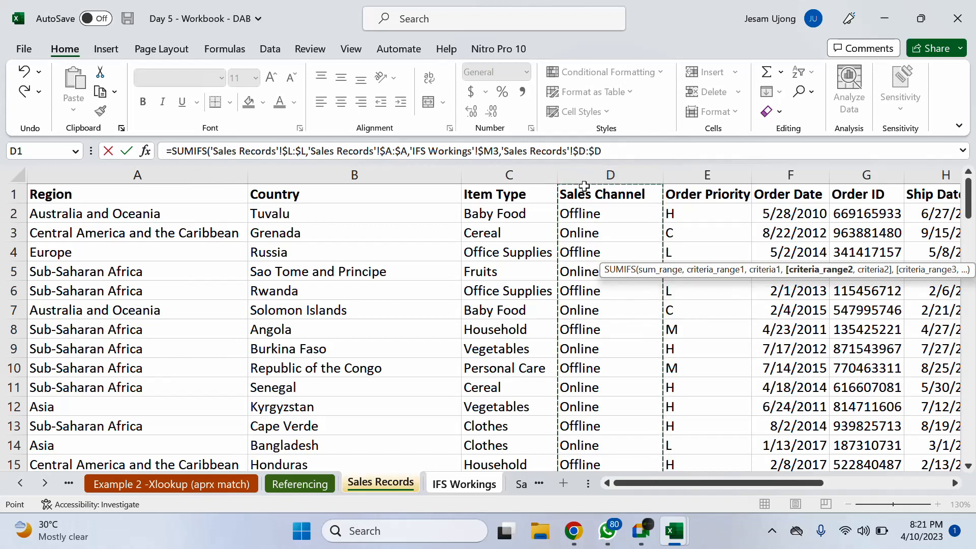
text(,)
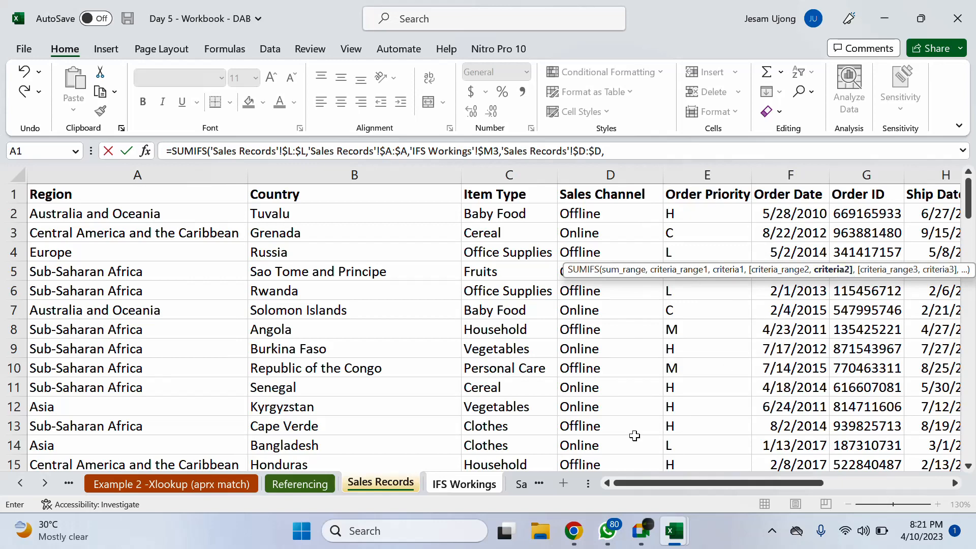
click(478, 485)
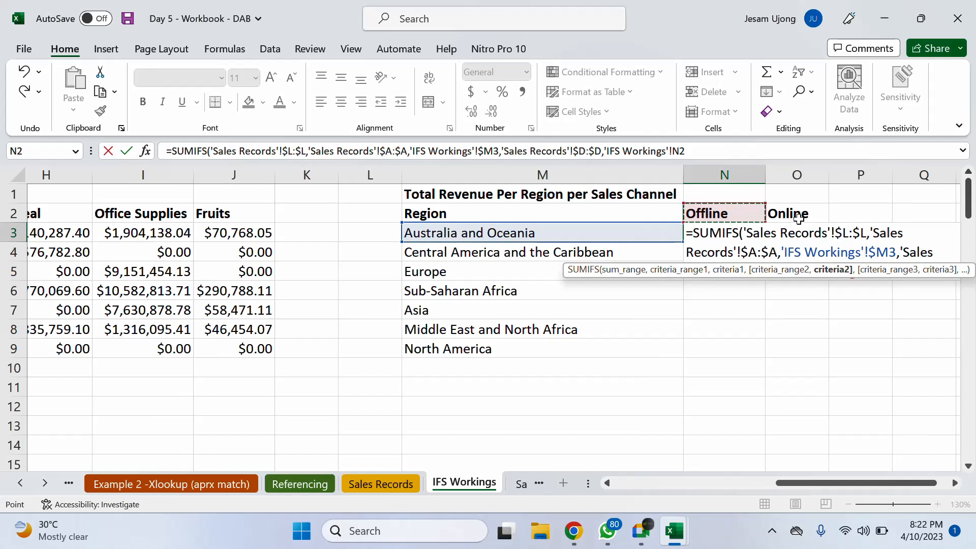
key(F4)
click(682, 158)
key(BackSpace)
text())
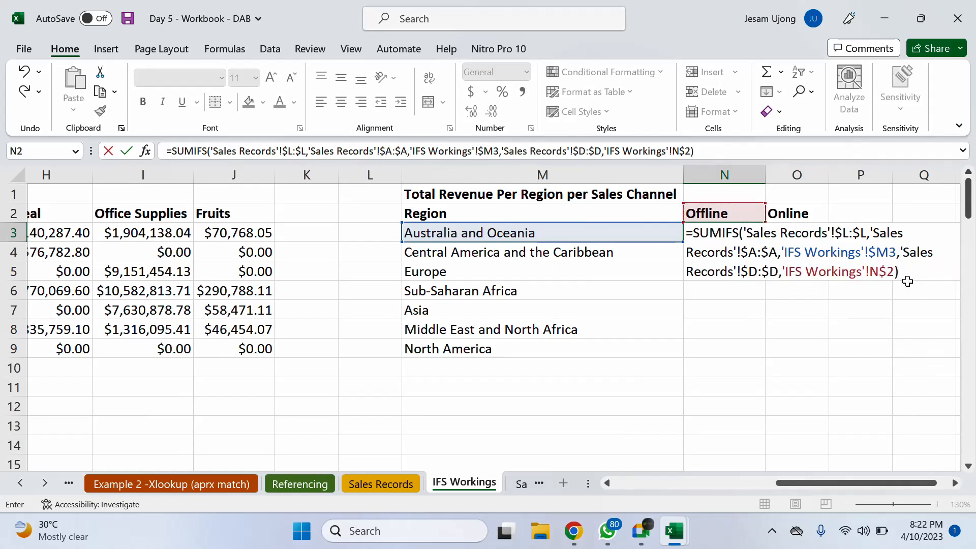
key(Return)
Fill the N3 formula across to O3 and down to row 9, and format N3:O9 as Currency.
click(752, 232)
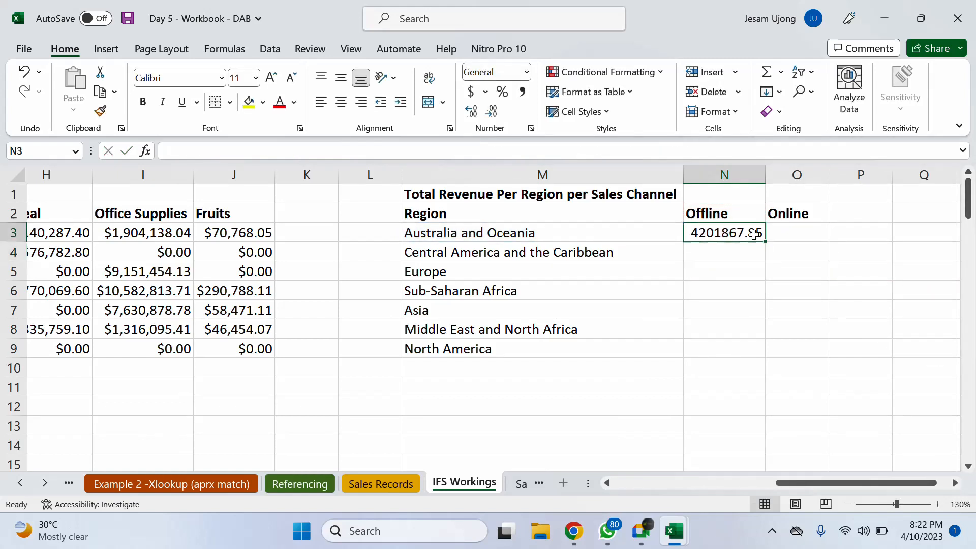
drag(763, 243, 806, 236)
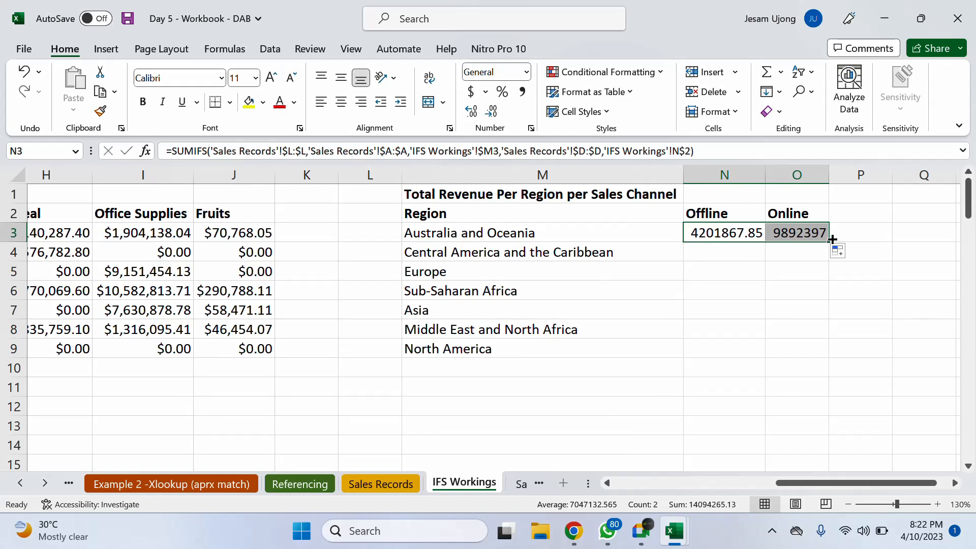
double_click(828, 242)
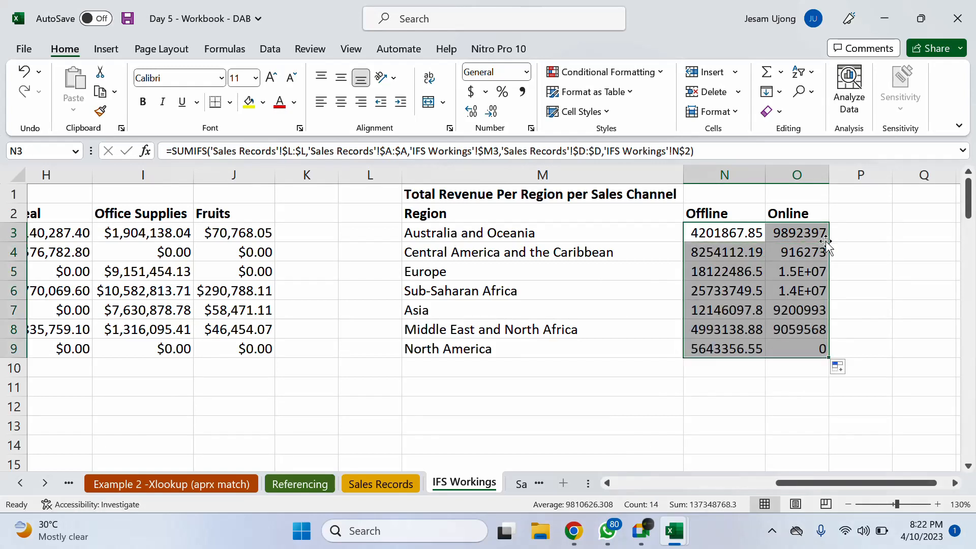
click(527, 72)
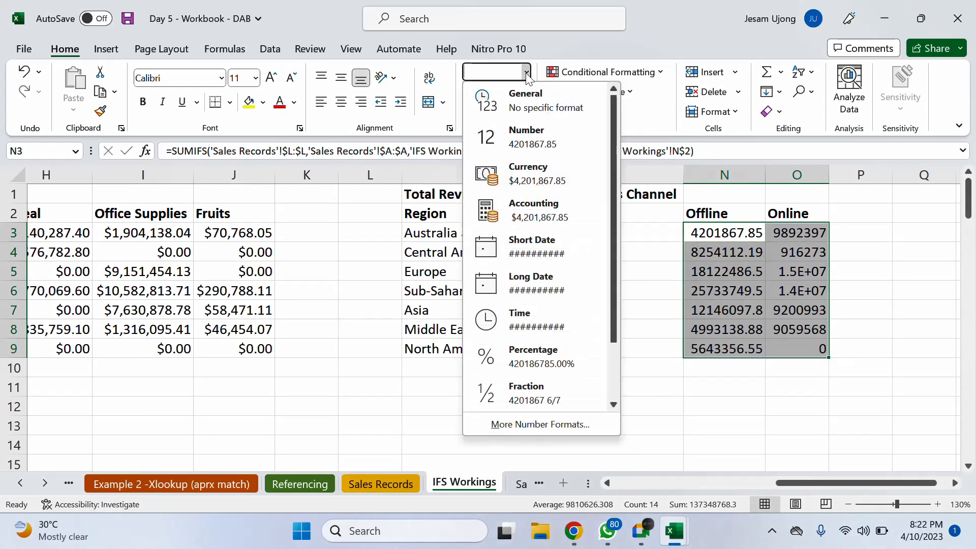
click(561, 178)
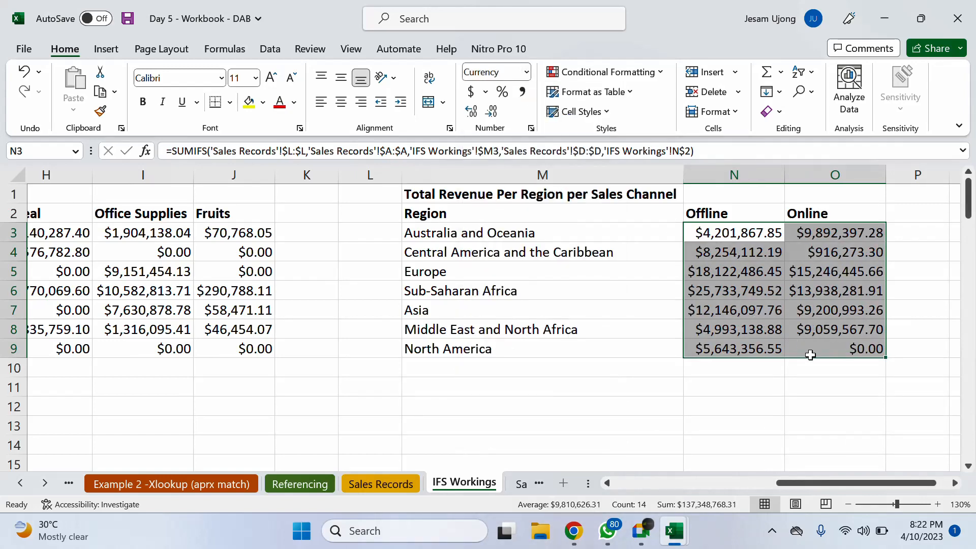
Try centre alignment on columns N and O and undo it.
drag(873, 177, 870, 179)
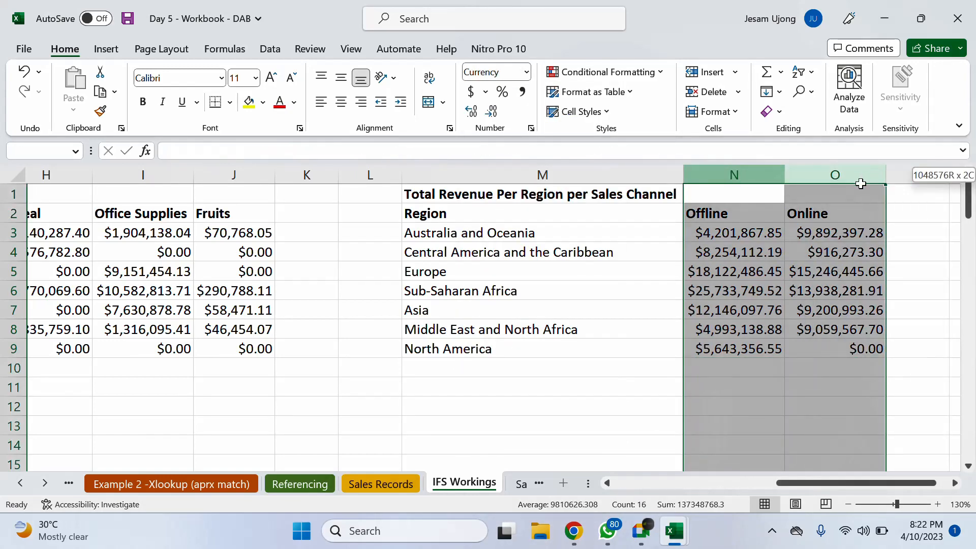
click(887, 175)
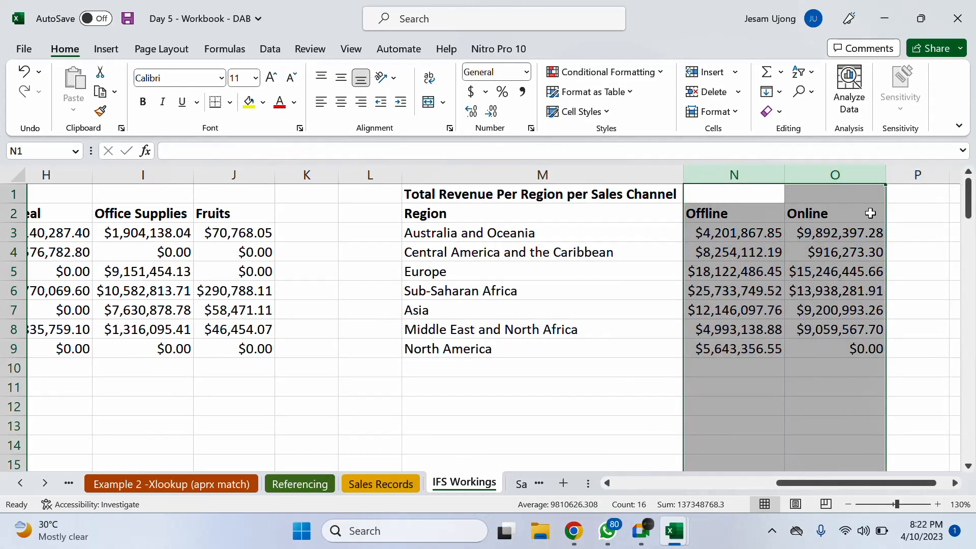
click(812, 269)
click(746, 164)
drag(746, 164, 791, 168)
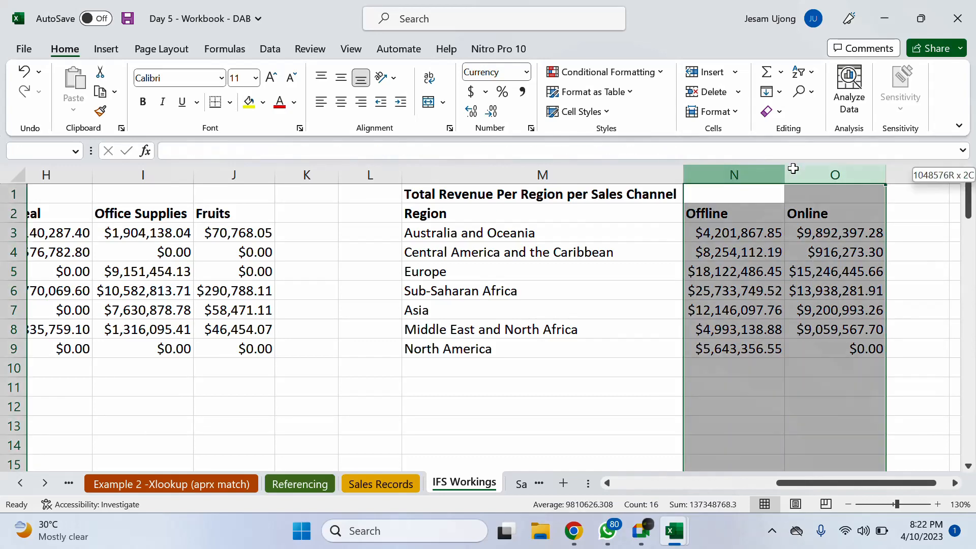
click(340, 102)
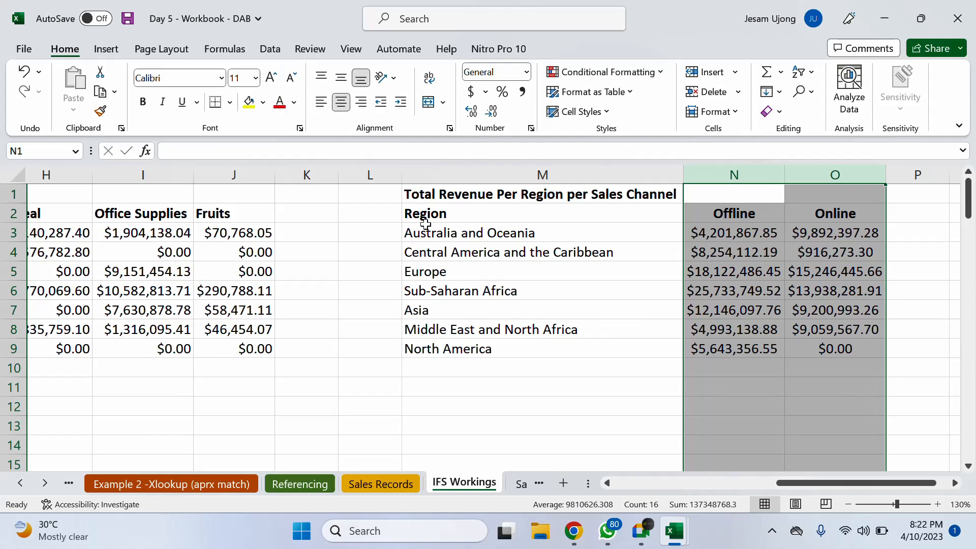
key(ctrl+z)
click(811, 429)
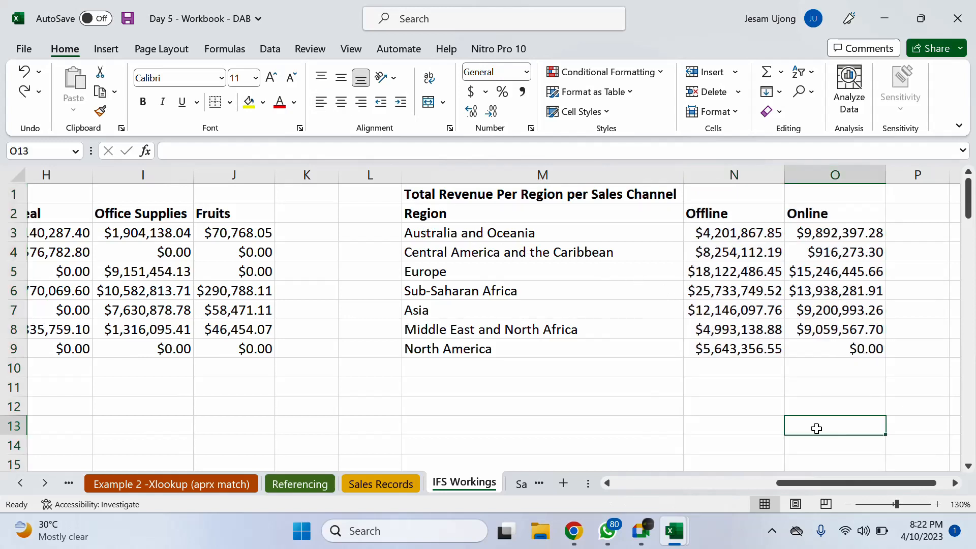
Narrow column M so that it just fits the longest region name, Central America and the Caribbean.
click(606, 233)
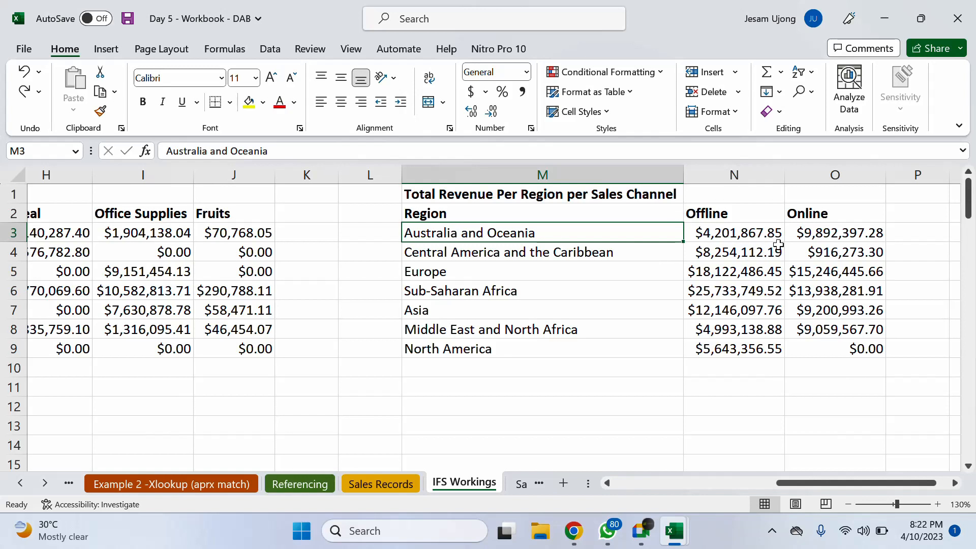
click(706, 406)
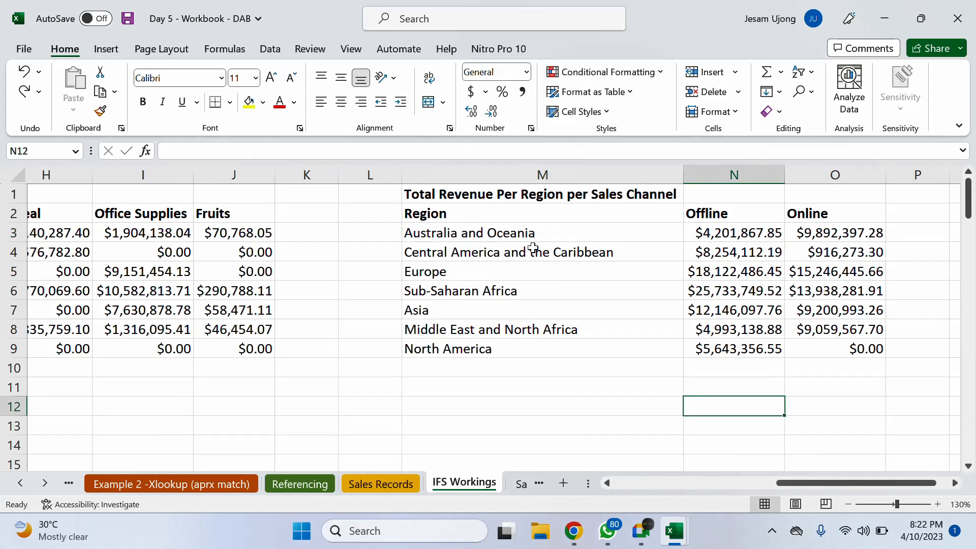
drag(683, 170, 617, 185)
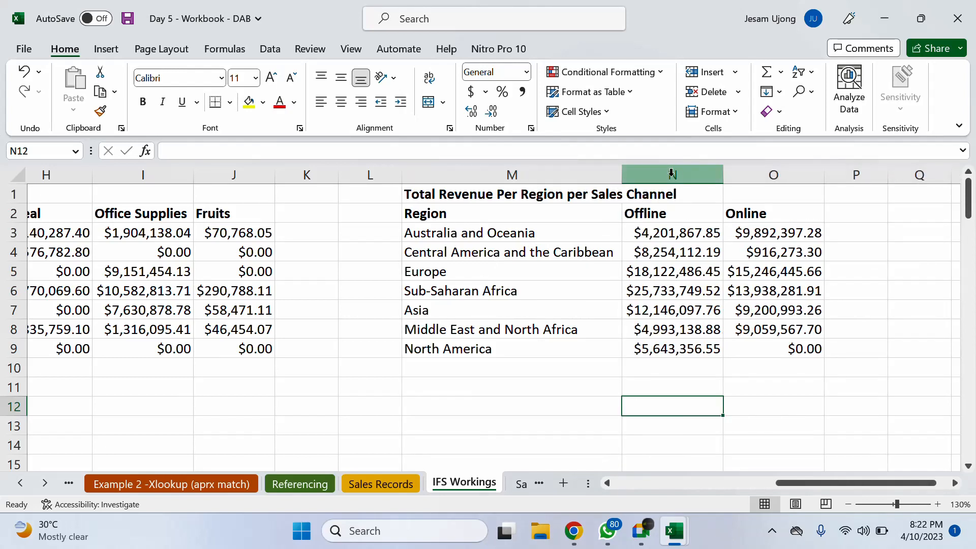
click(593, 403)
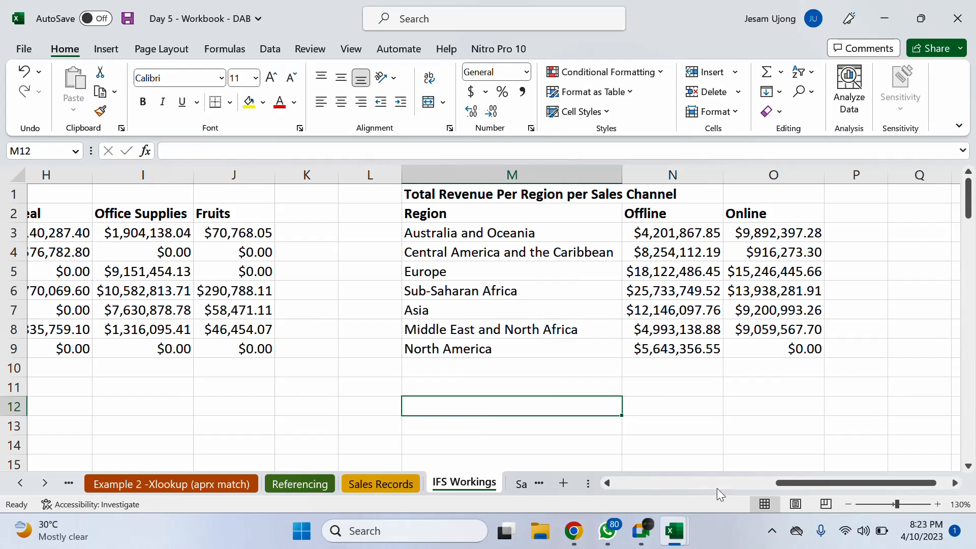
Switch to Google Meet to read the in-call messages, and return to the Day 5 workbook in Excel.
mouse_move(680, 540)
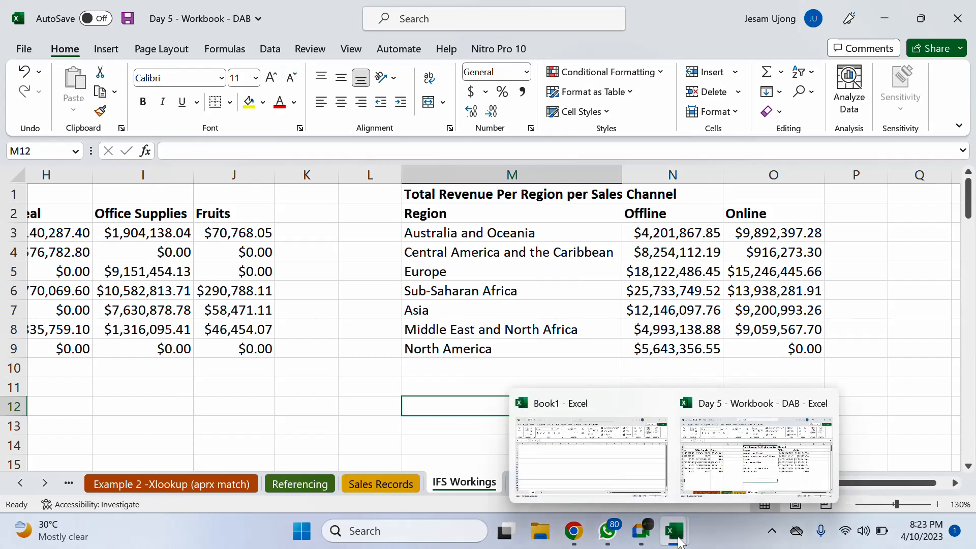
click(642, 530)
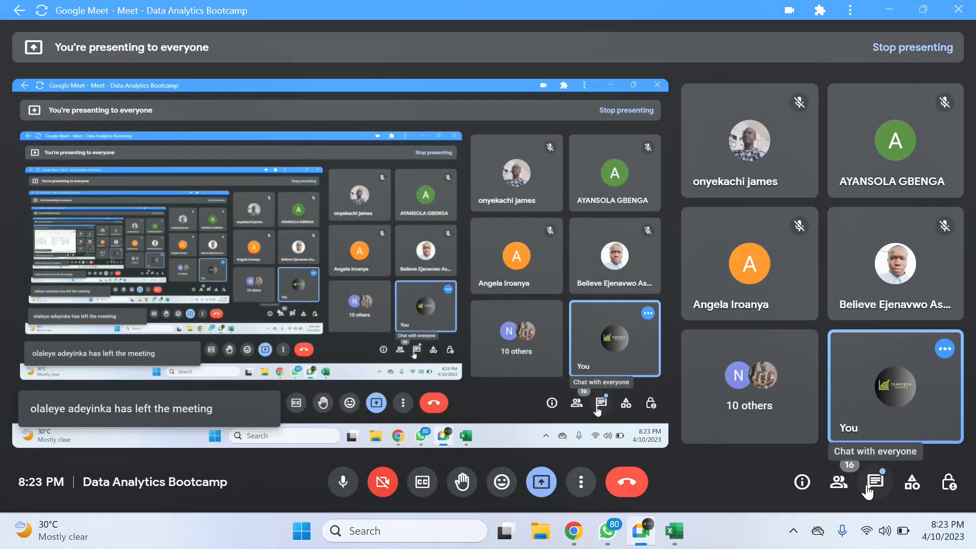
click(872, 485)
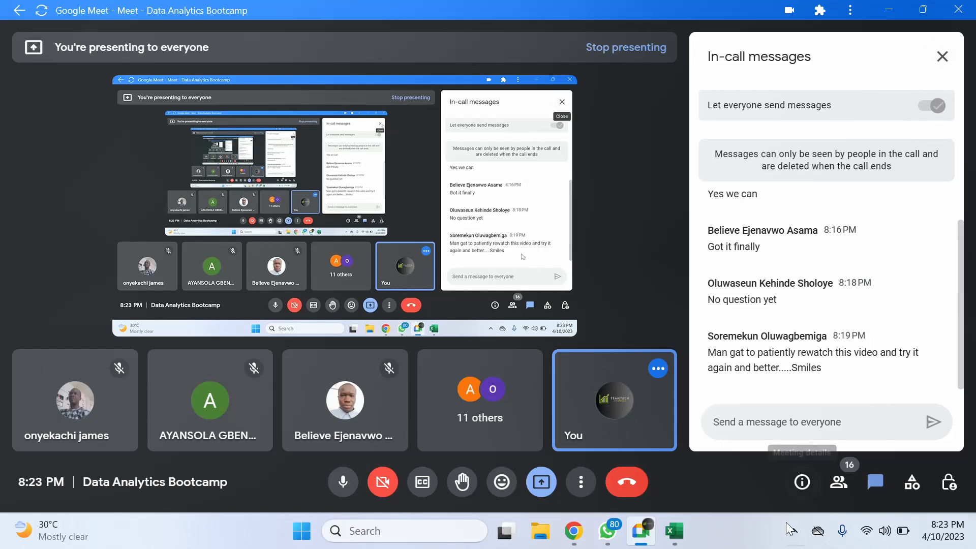
mouse_move(683, 526)
click(710, 467)
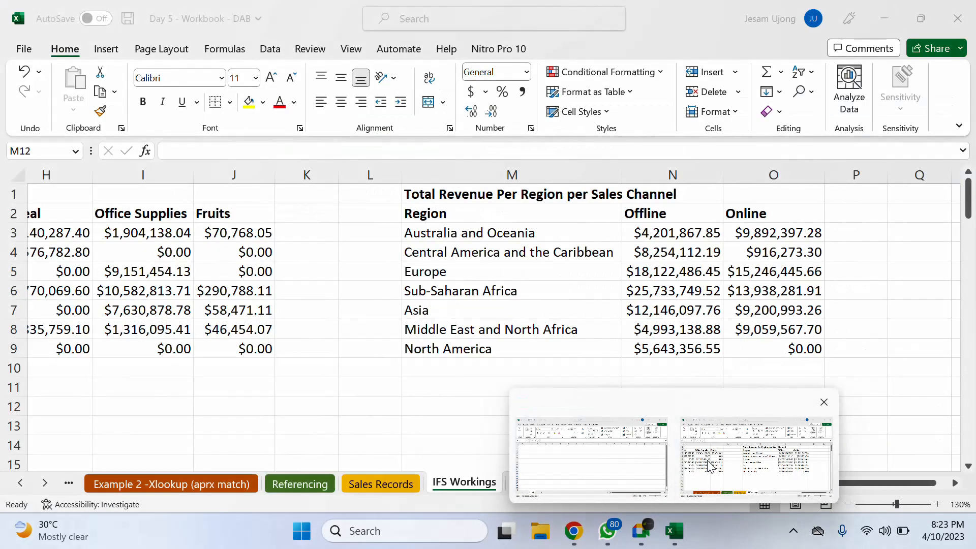
click(943, 408)
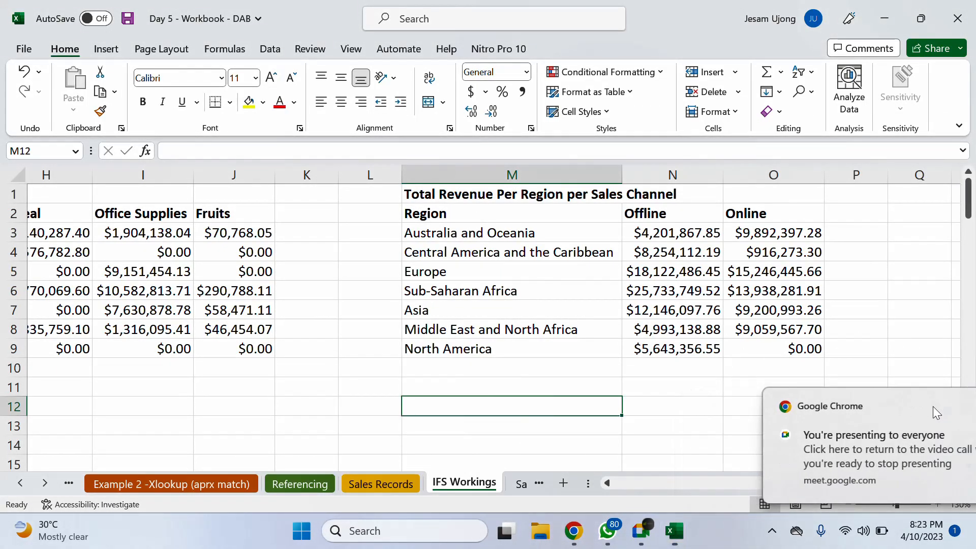
click(691, 382)
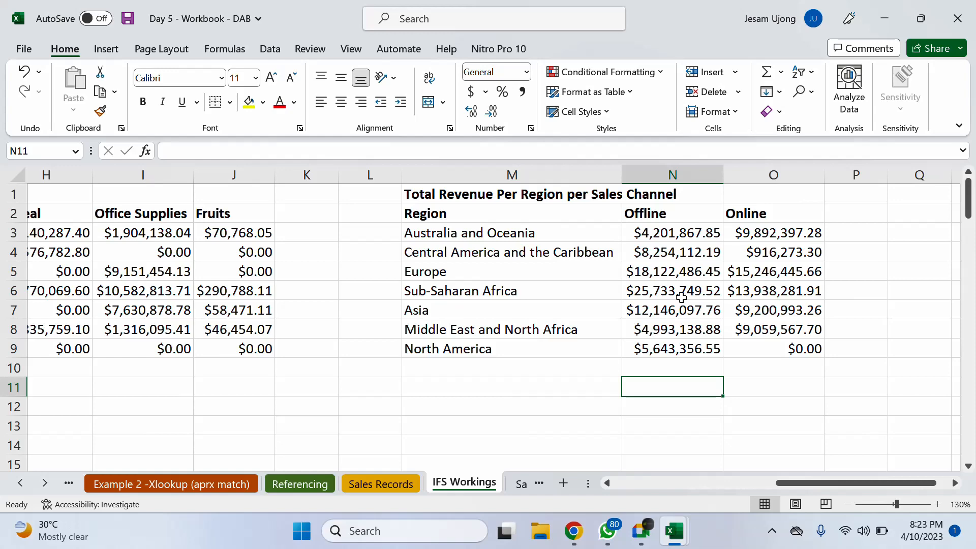
Check the Google Meet call again and return to Excel to review the SUMIFS formula in N3.
click(646, 532)
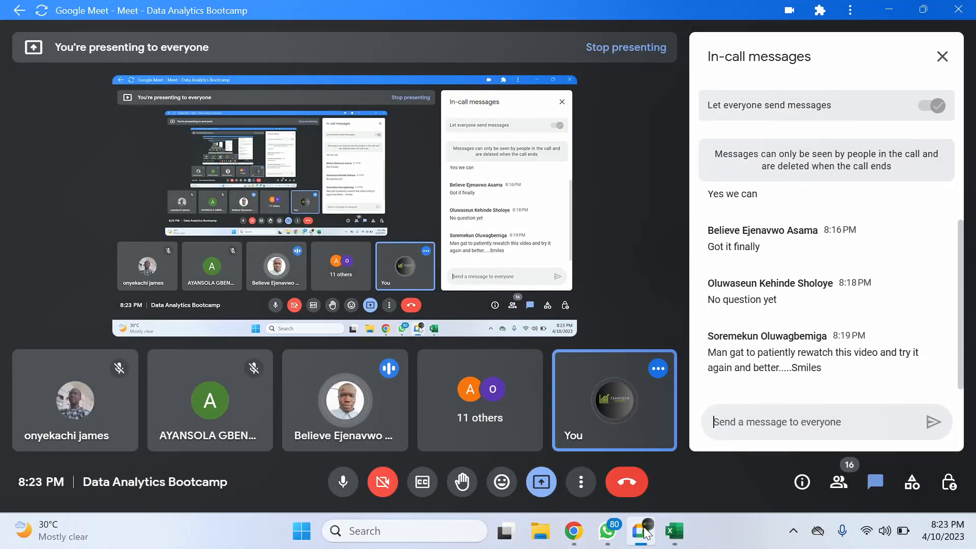
click(645, 532)
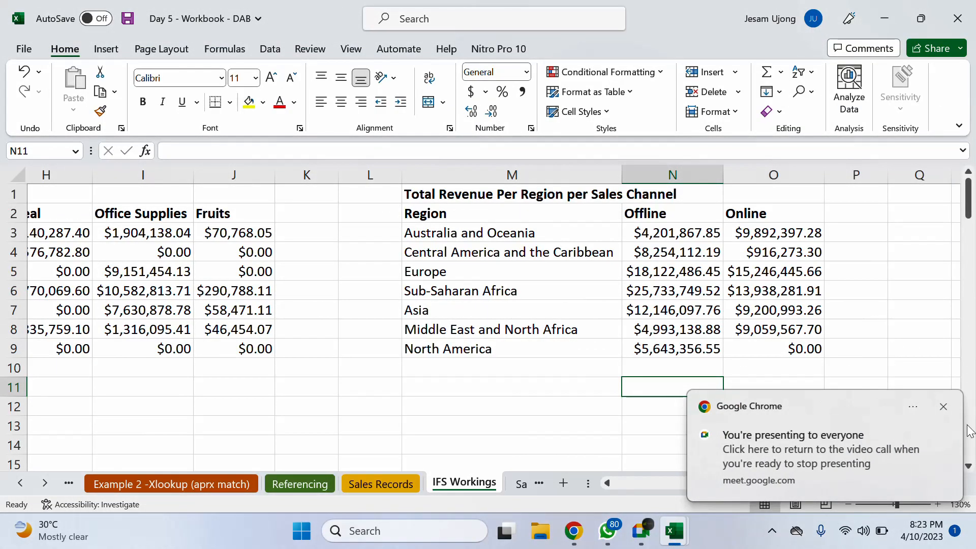
click(943, 406)
click(684, 232)
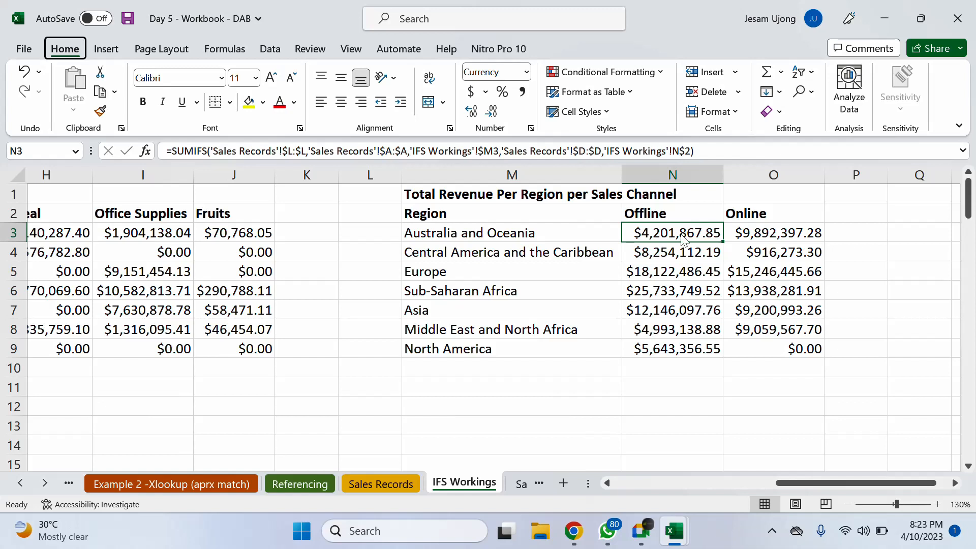
key(alt+space)
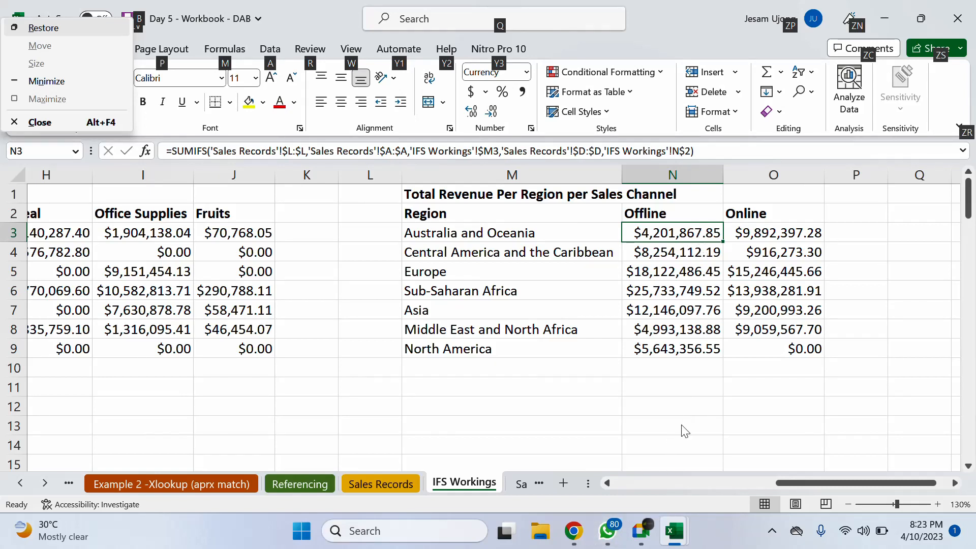
Clear the revenue formulas from N3:O9 and review the region and sales channel labels that serve as criteria.
click(696, 239)
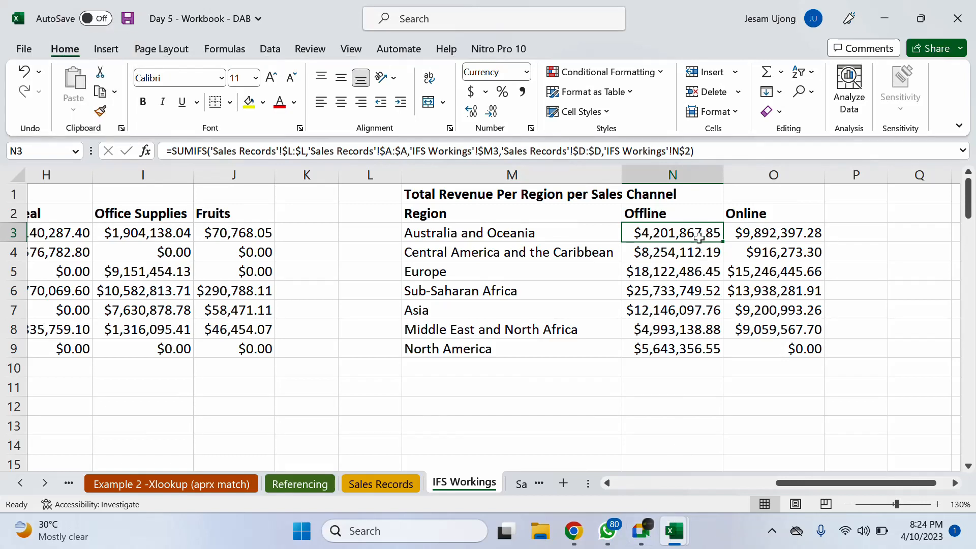
drag(691, 235, 738, 343)
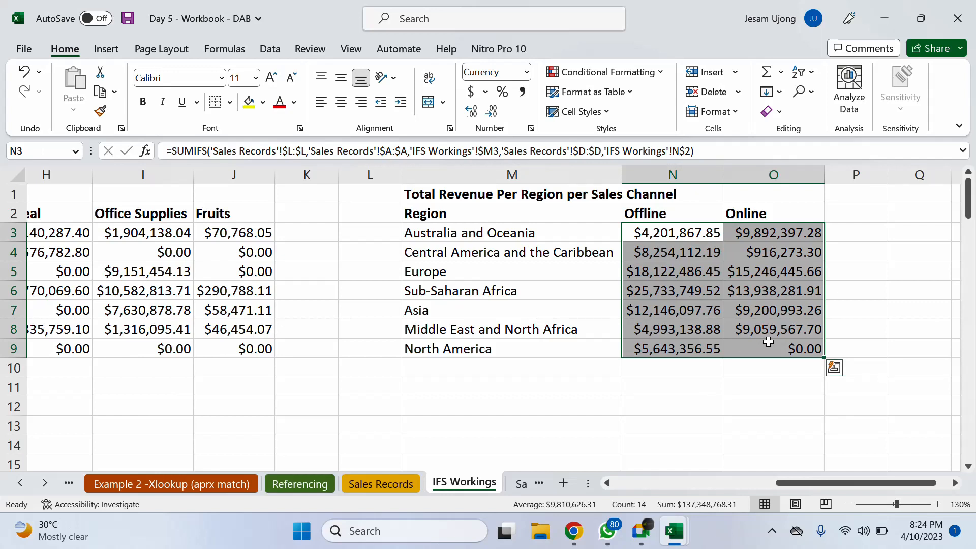
key(Delete)
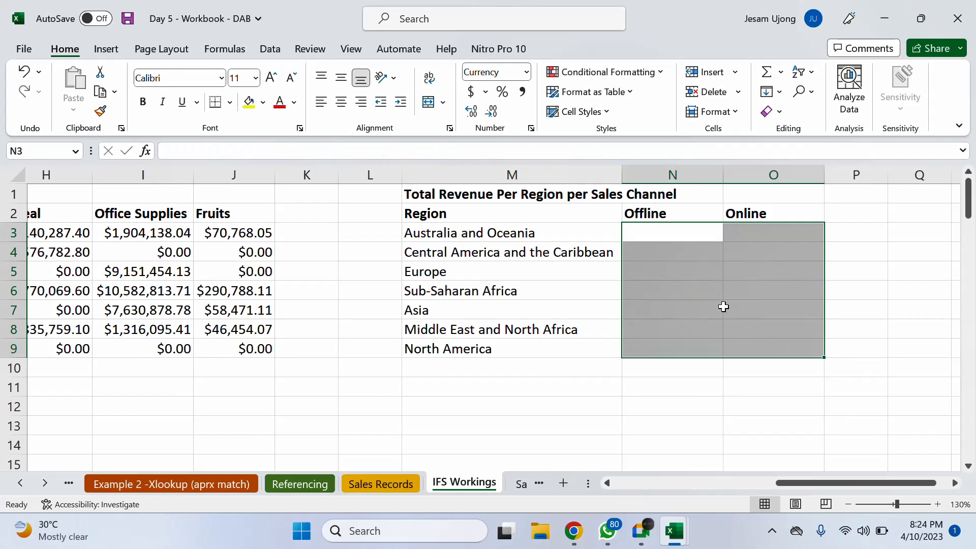
click(675, 236)
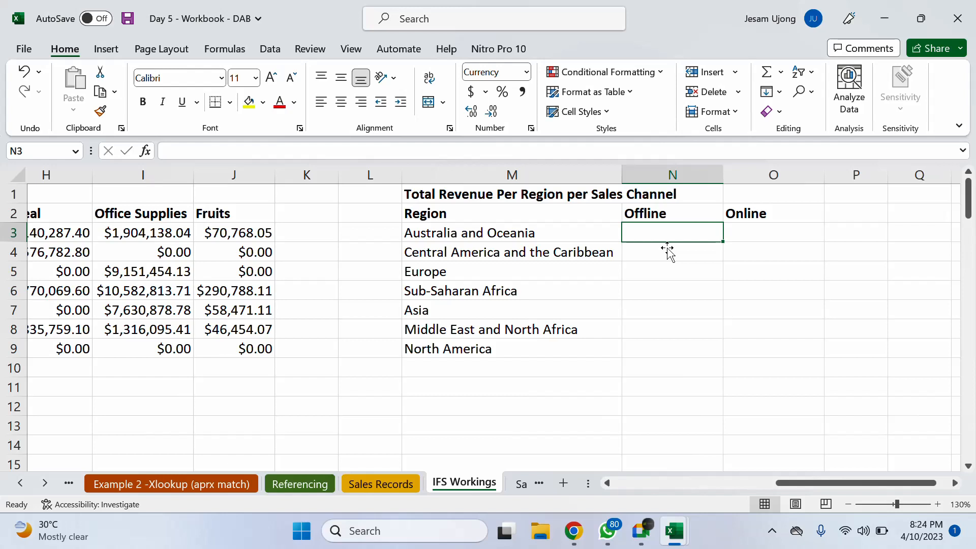
click(658, 212)
click(543, 240)
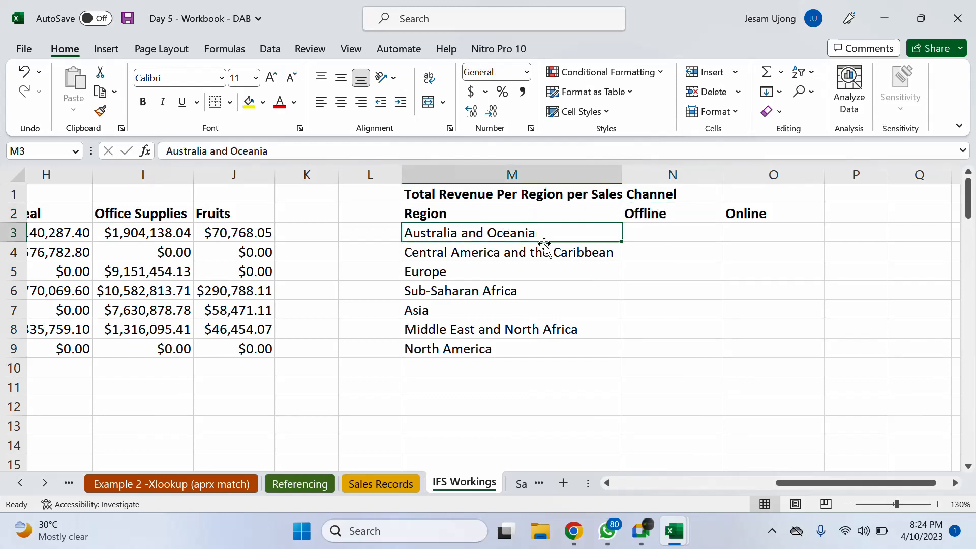
click(652, 211)
click(765, 218)
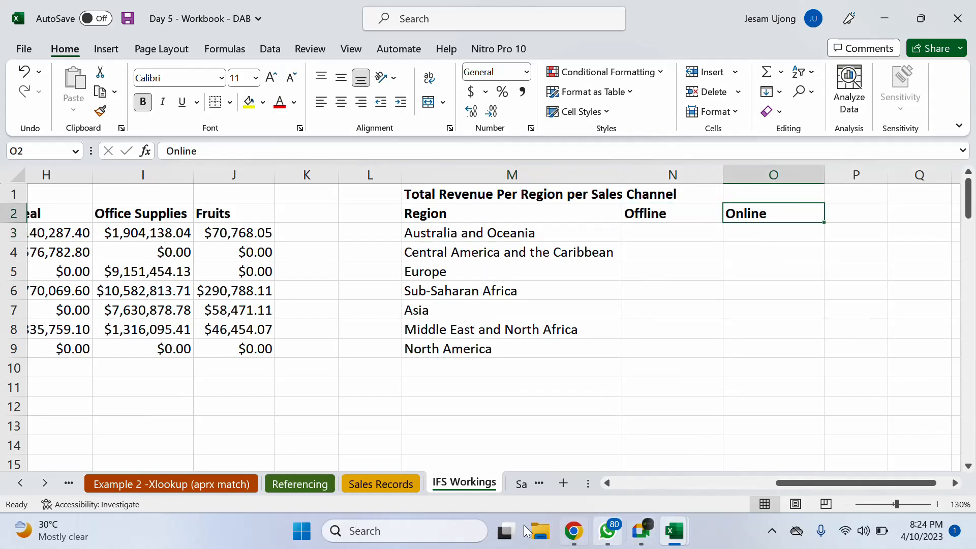
Switch to Google Meet, mute the speaking participant for everyone, and return to the Day 5 workbook in Excel.
click(640, 529)
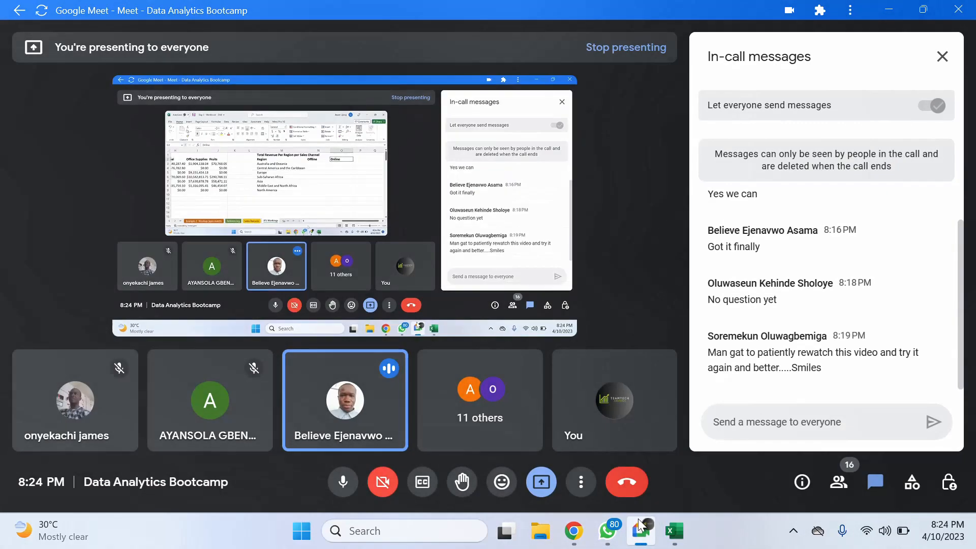
mouse_move(351, 413)
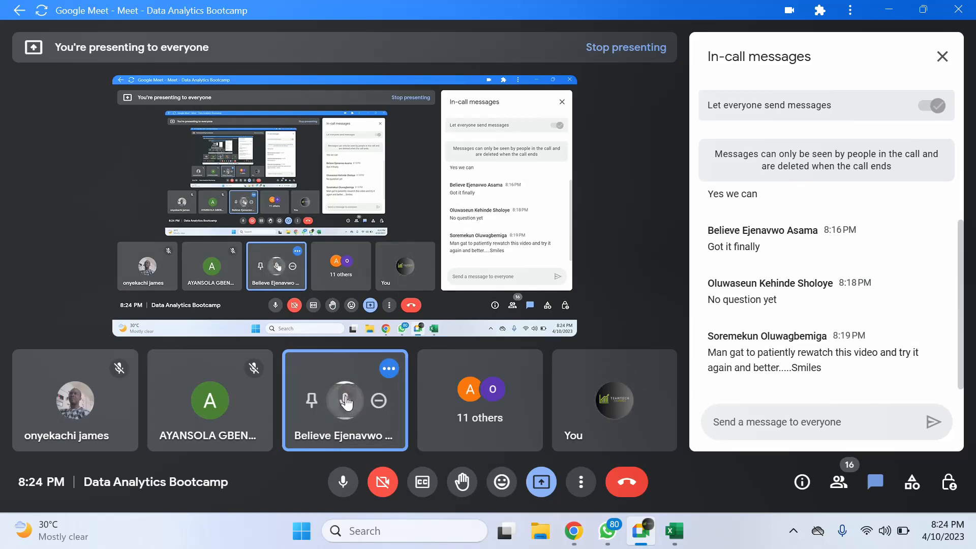
click(345, 401)
click(587, 308)
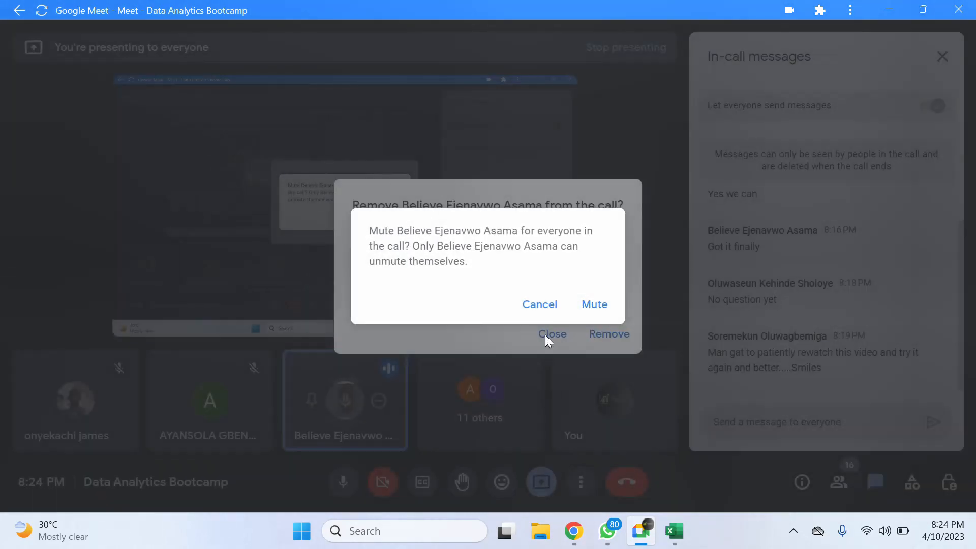
click(584, 307)
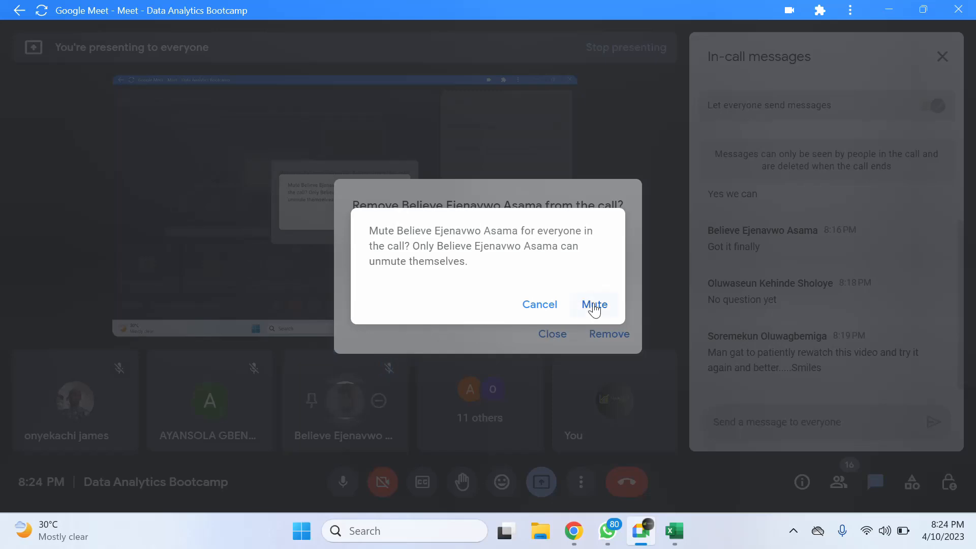
click(551, 335)
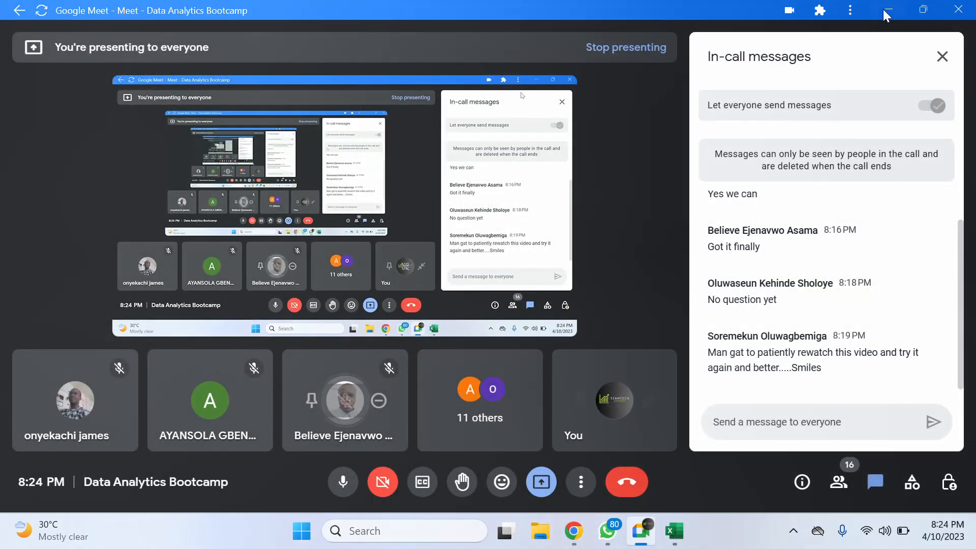
click(675, 532)
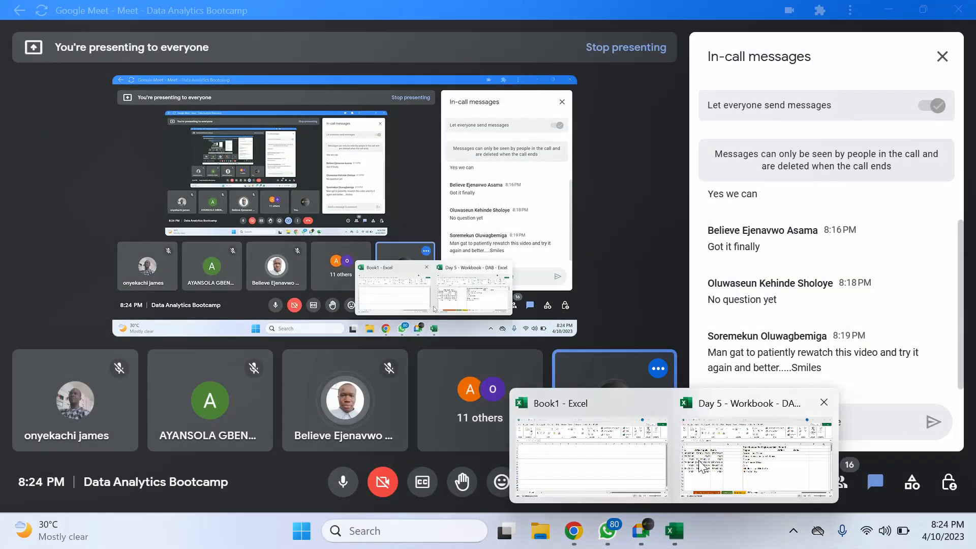
click(710, 454)
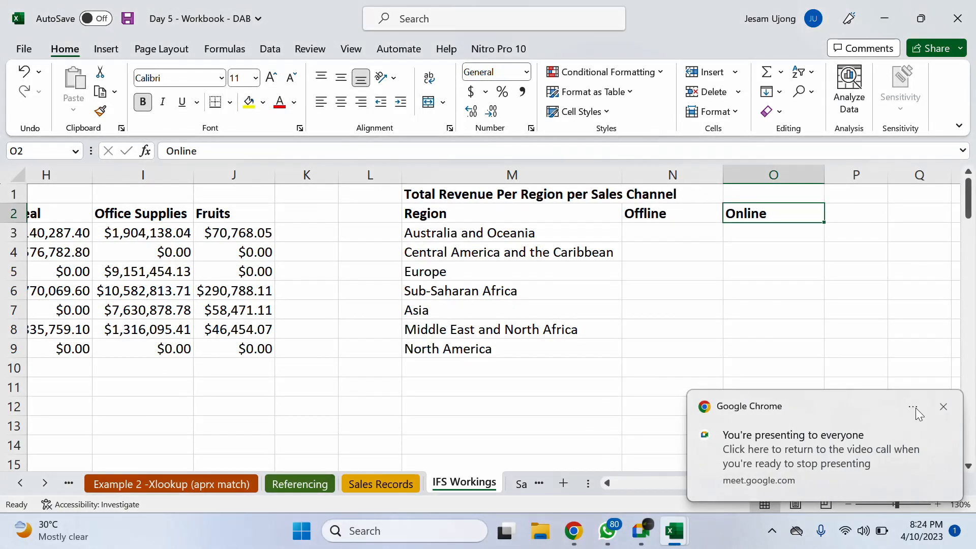
click(943, 407)
Start a SUMIFS formula in N3 with the Total Revenue column of Sales Records, $L:$L, as the absolute sum range.
click(668, 237)
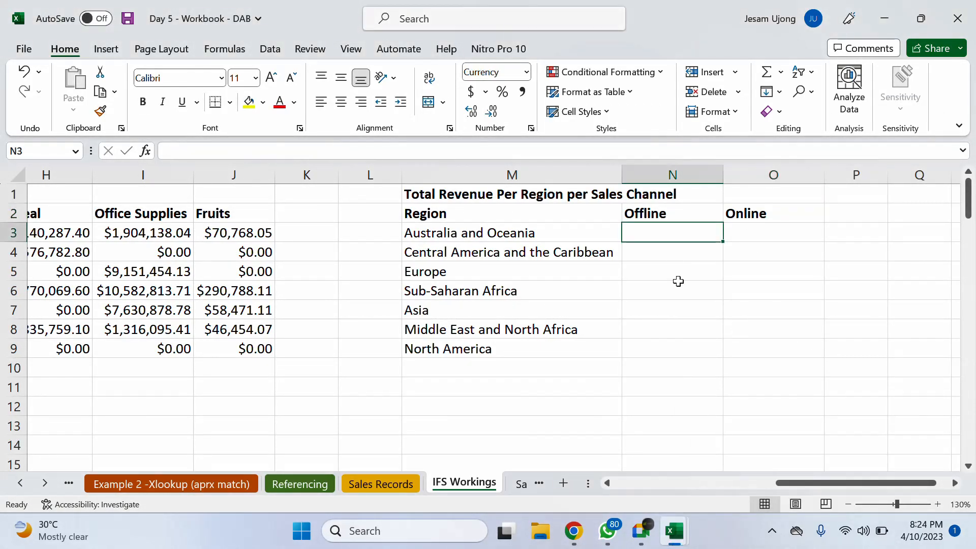
text(=sumifs)
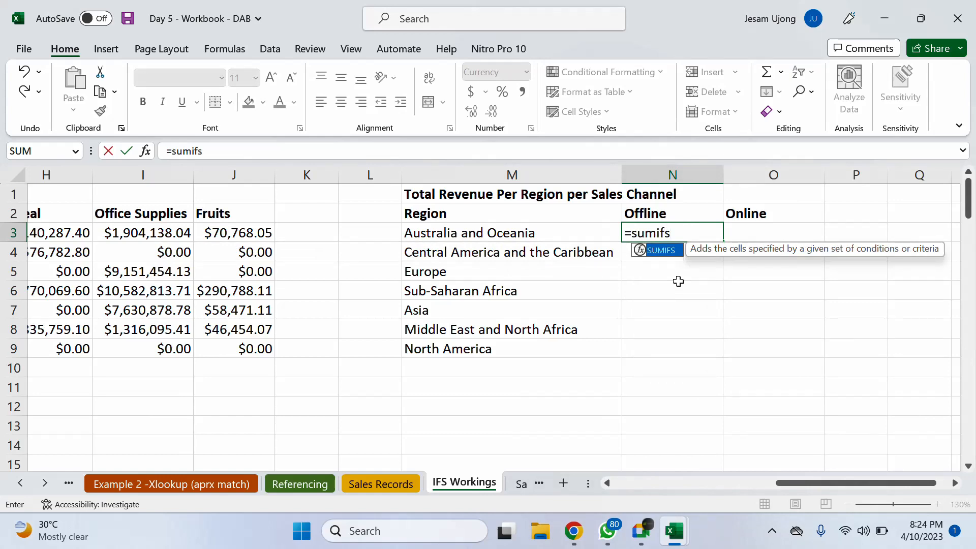
key(Tab)
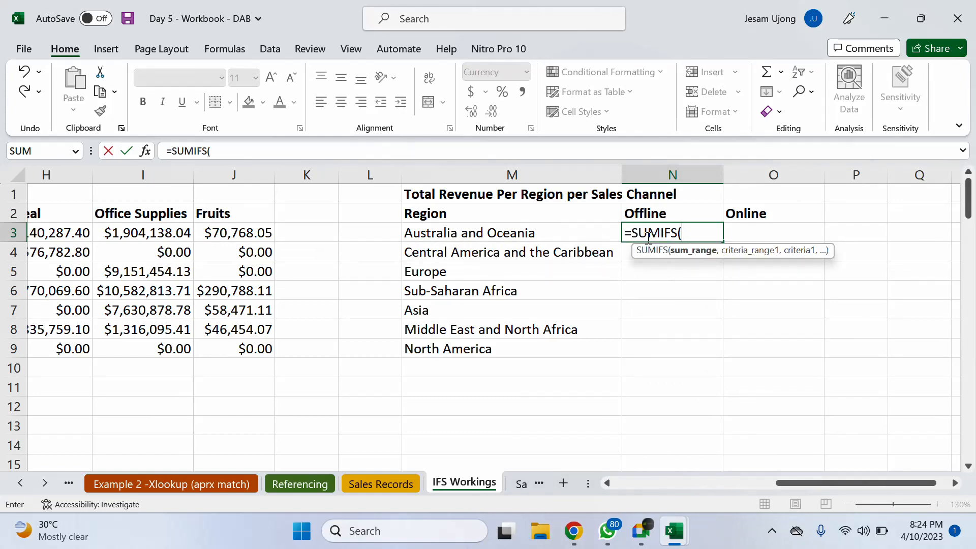
click(382, 483)
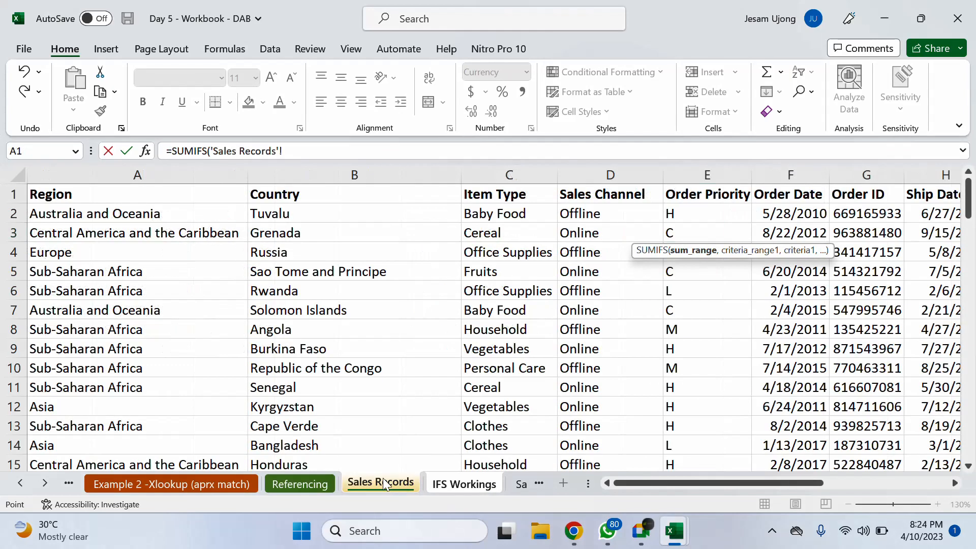
drag(708, 484, 834, 484)
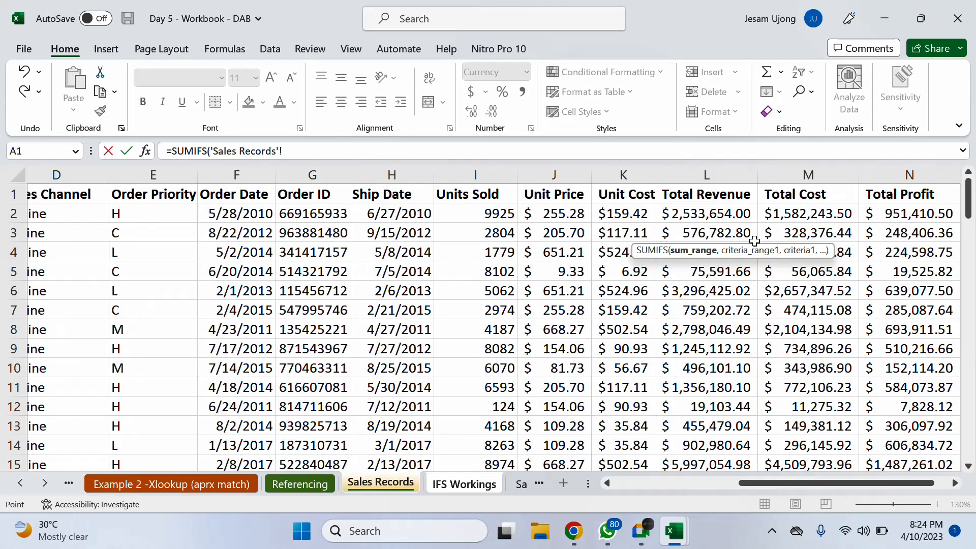
click(712, 175)
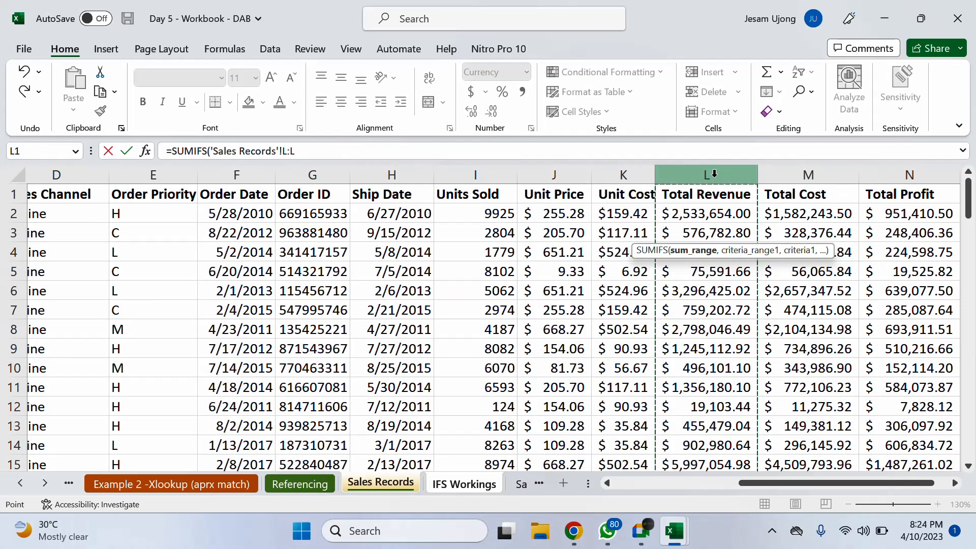
key(F4)
text(,)
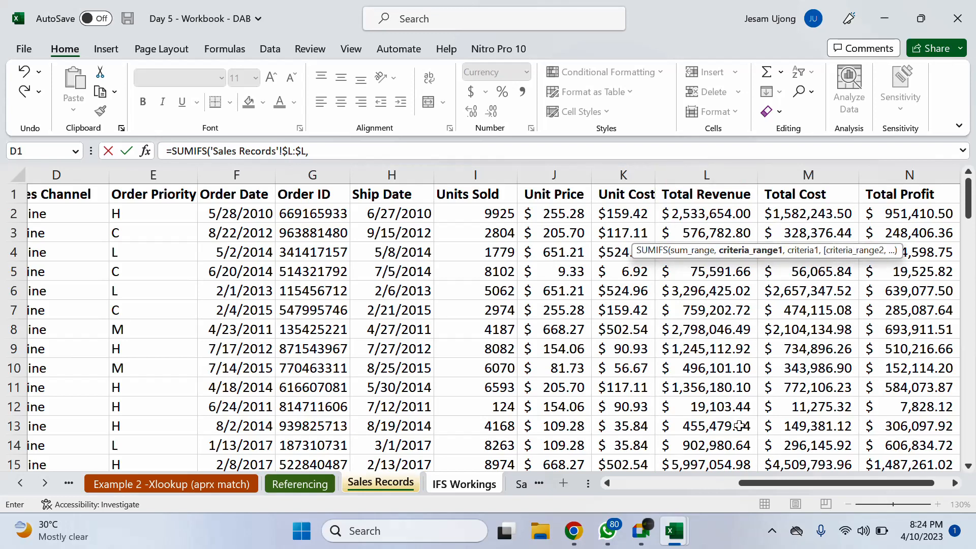
Add the Region column of Sales Records, $A:$A, as the first criteria range with absolute references.
drag(776, 484, 400, 488)
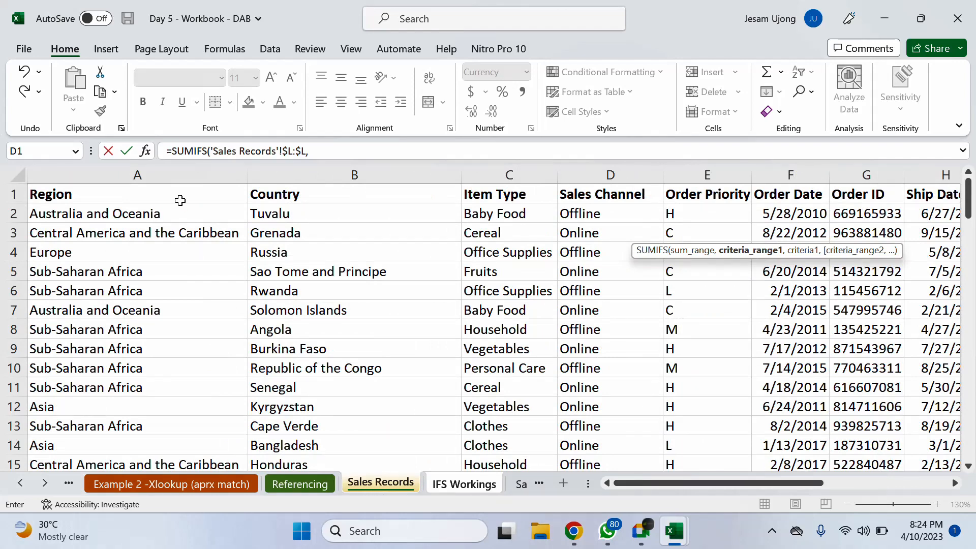
click(144, 175)
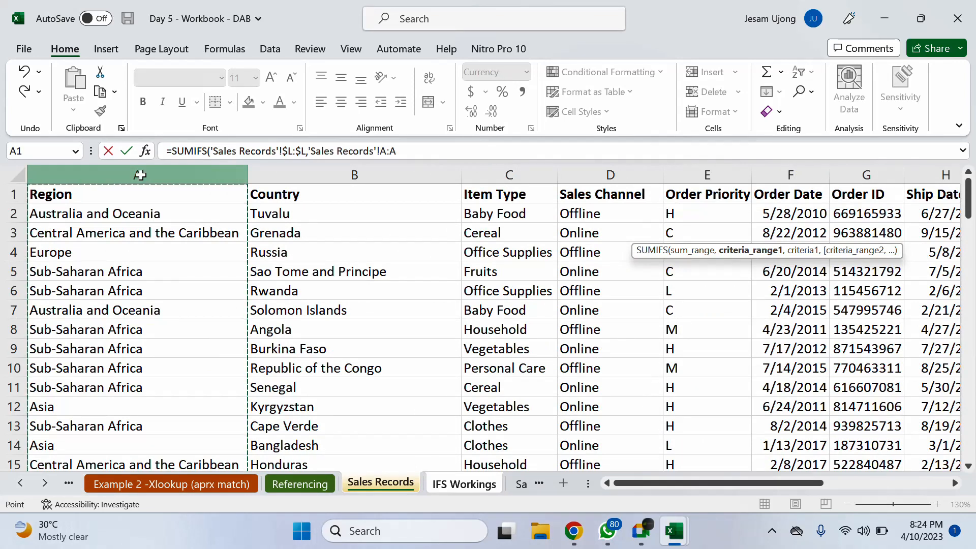
key(F4)
text(,)
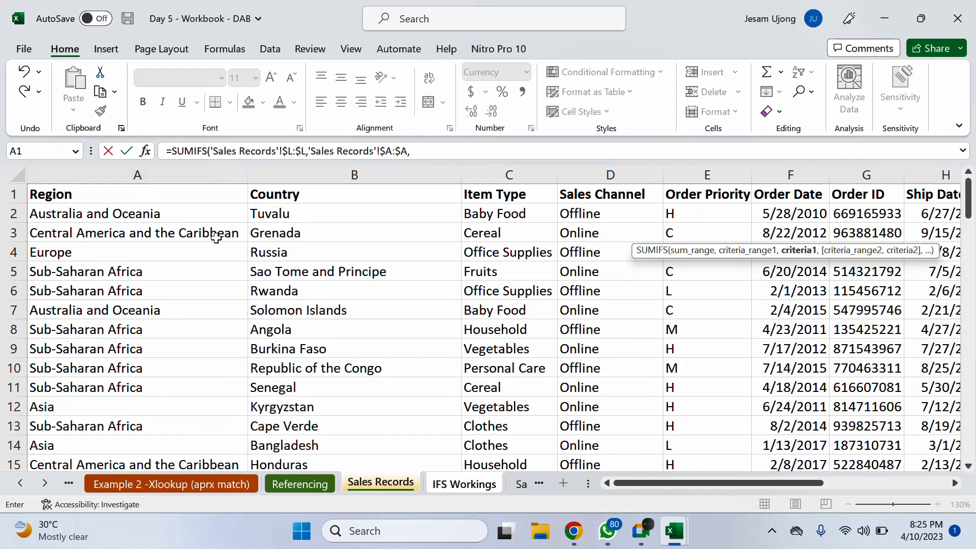
Add M3 on IFS Workings as the first criterion and lock only its column as $M3.
click(455, 486)
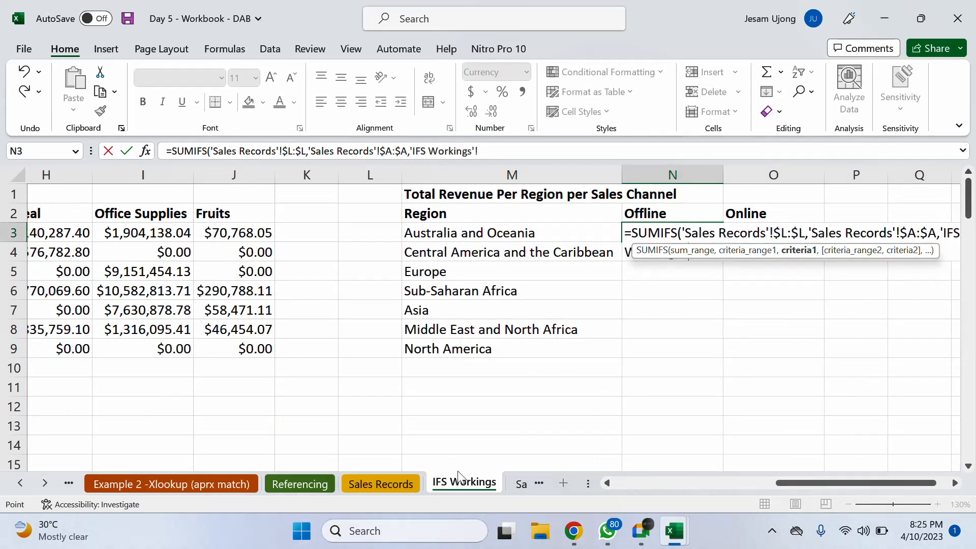
click(547, 227)
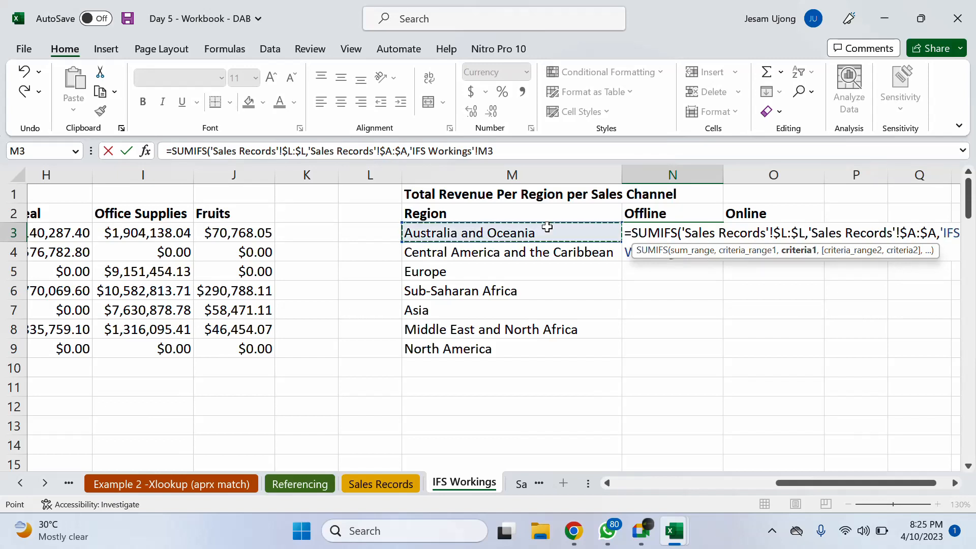
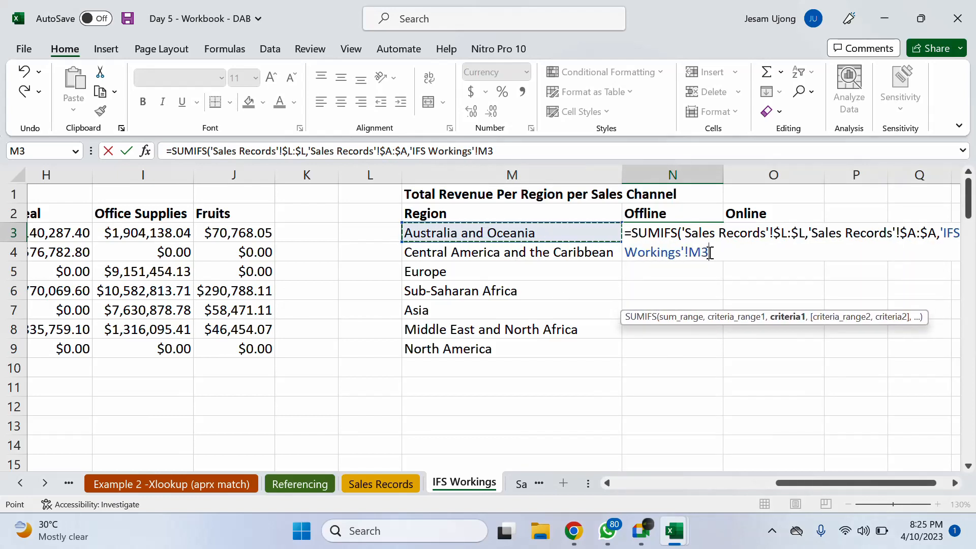
click(703, 253)
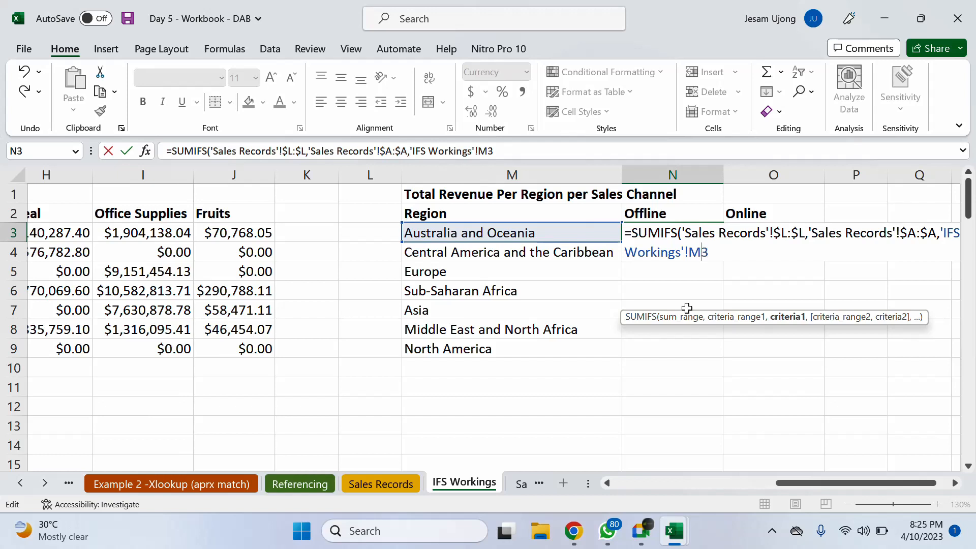
key(F4)
key(F4)
key(F4)
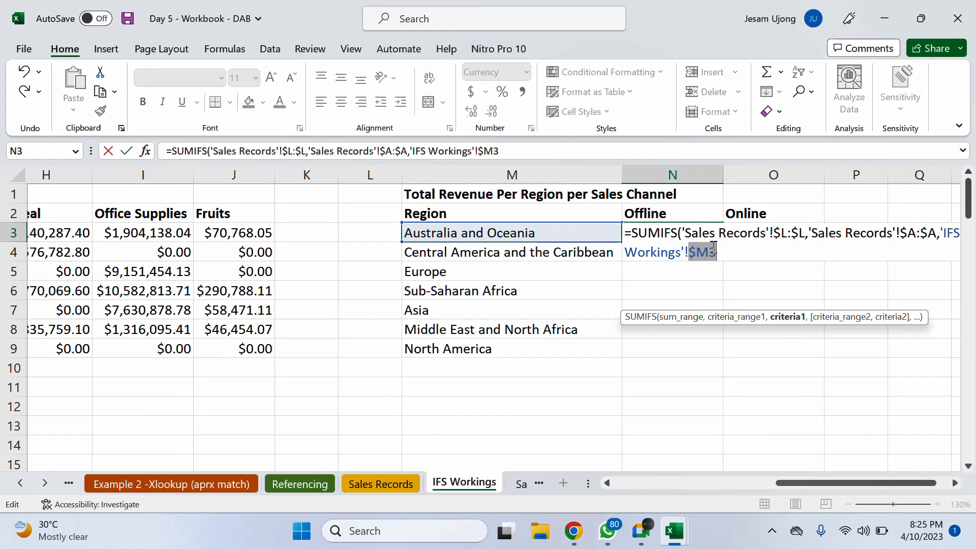
click(716, 253)
text(,)
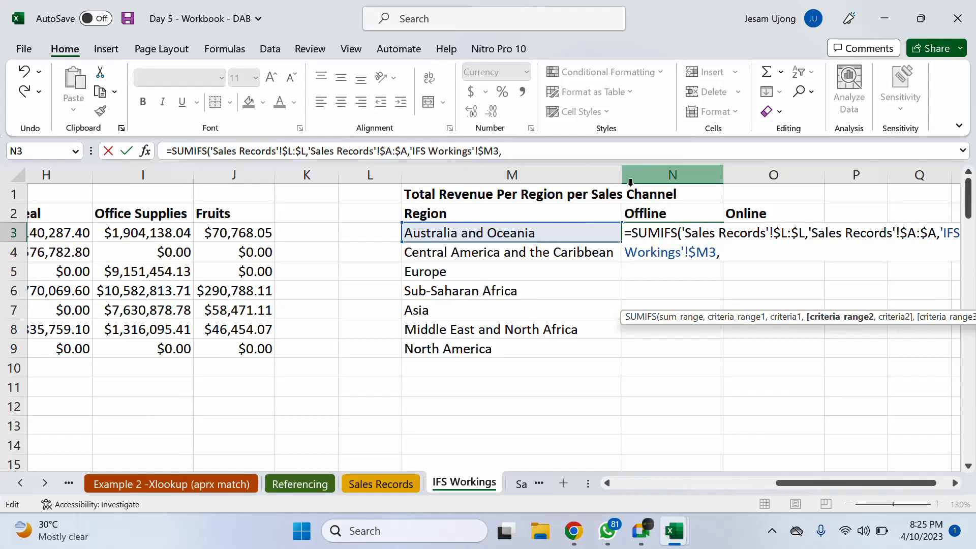
Add the Sales Channel column of Sales Records, $D:$D, as the second criteria range with absolute references.
click(374, 489)
click(609, 174)
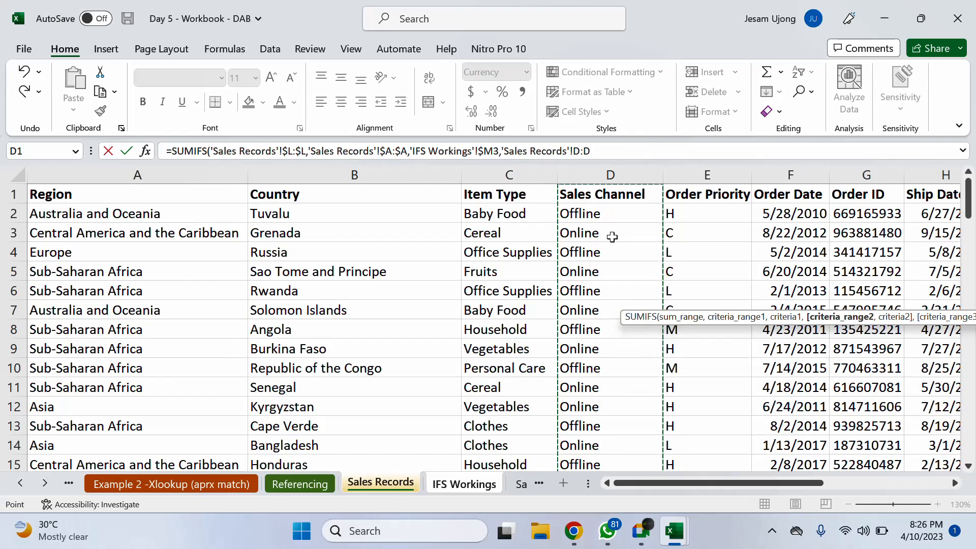
key(F4)
text(,)
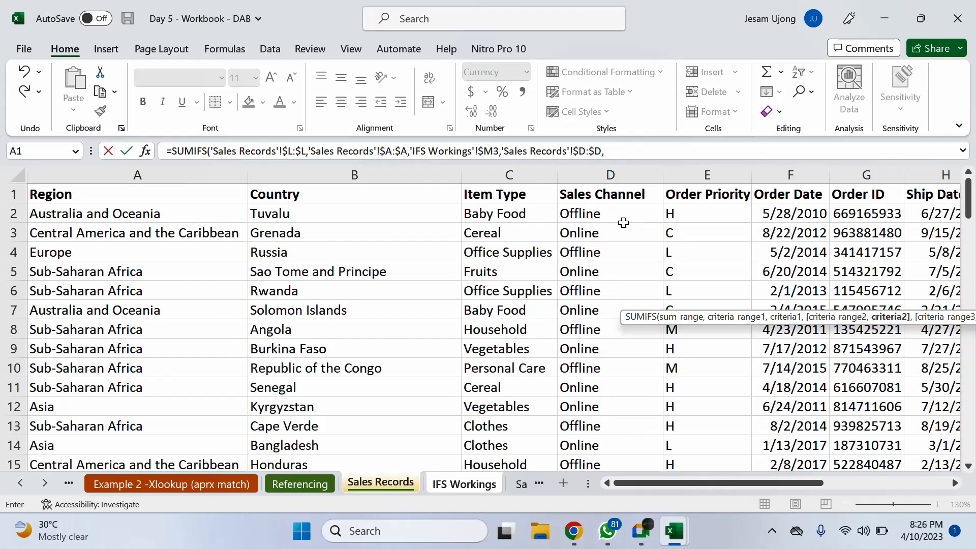
Add N2 on IFS Workings as the second criterion, lock only its row as N$2, and complete the SUMIFS formula.
click(470, 481)
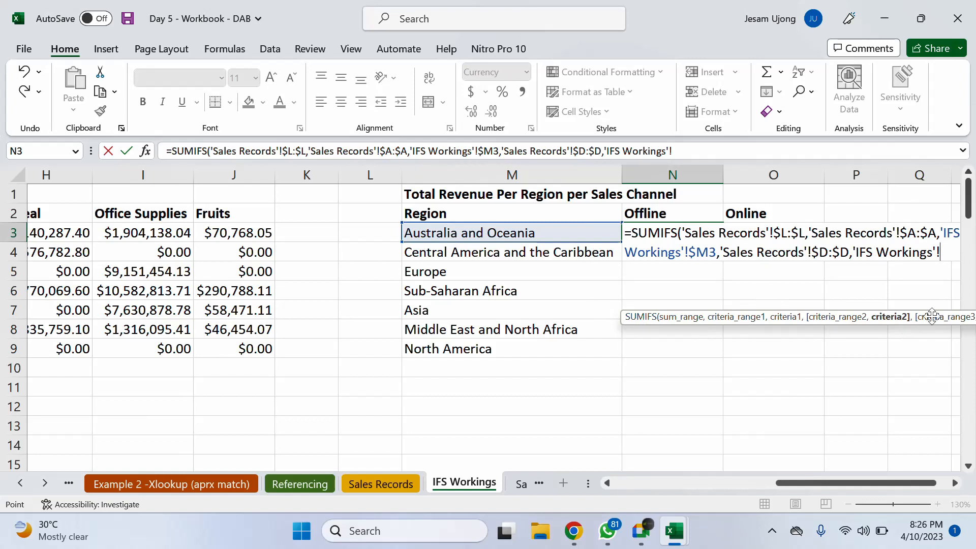
click(667, 214)
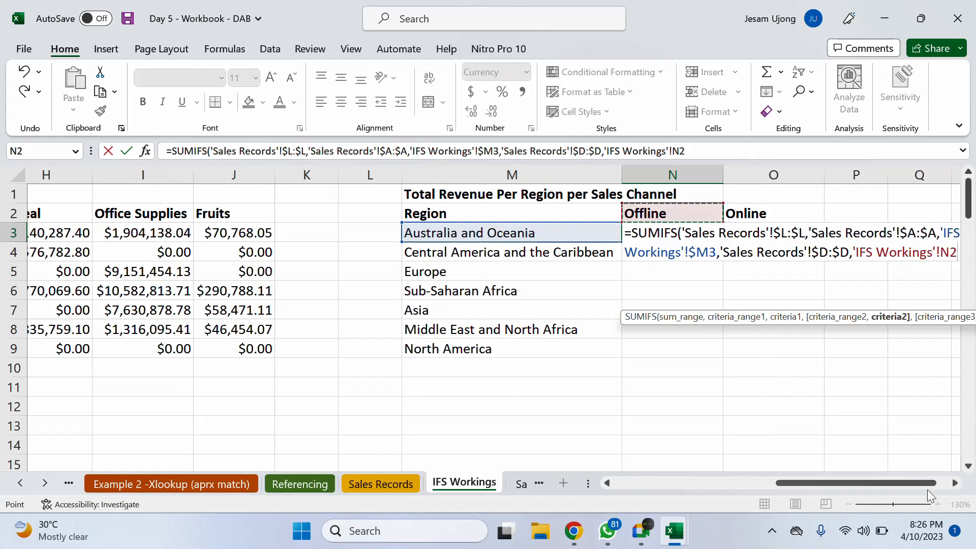
click(955, 484)
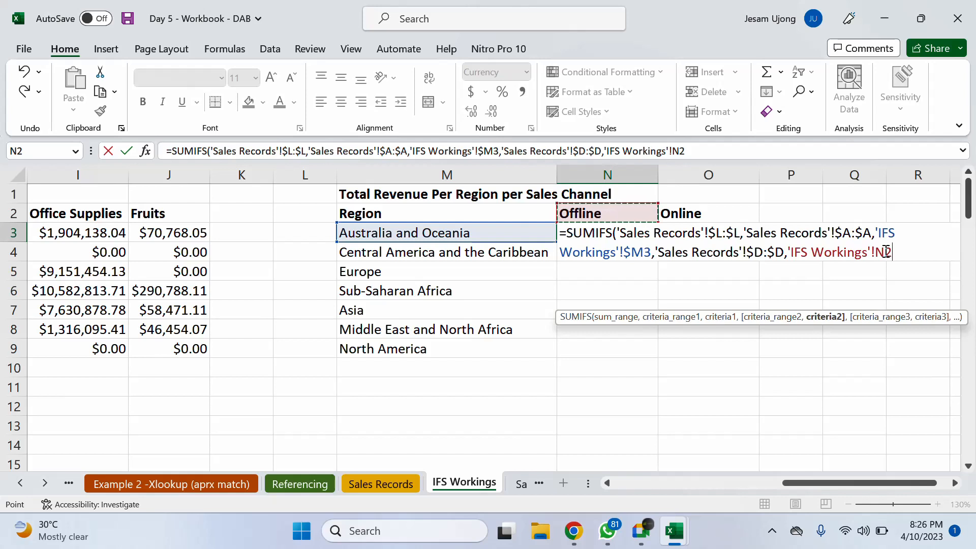
key(F4)
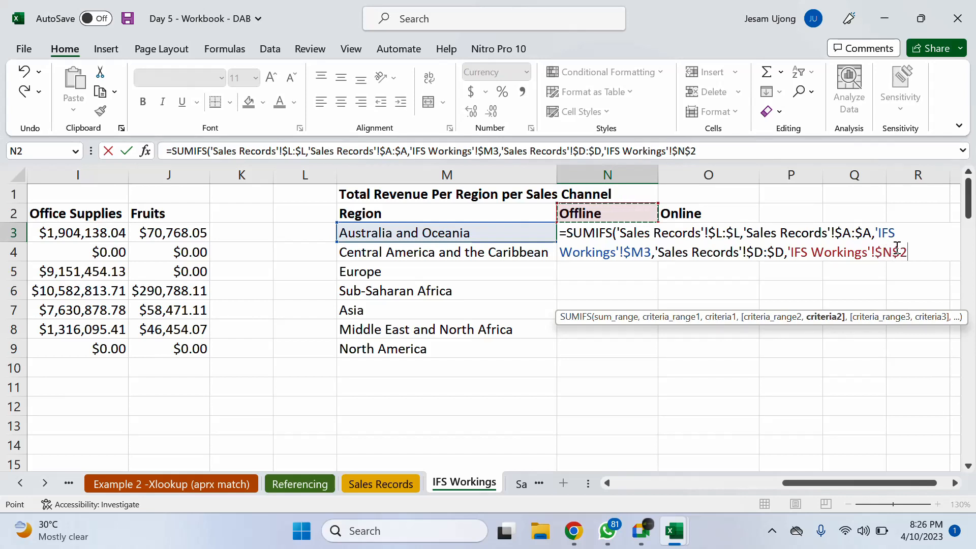
key(F4)
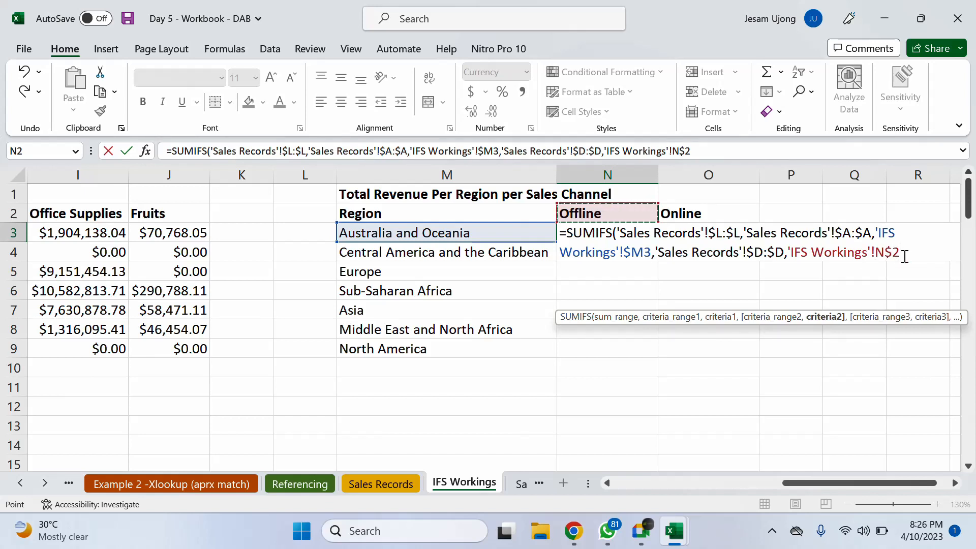
text())
key(Return)
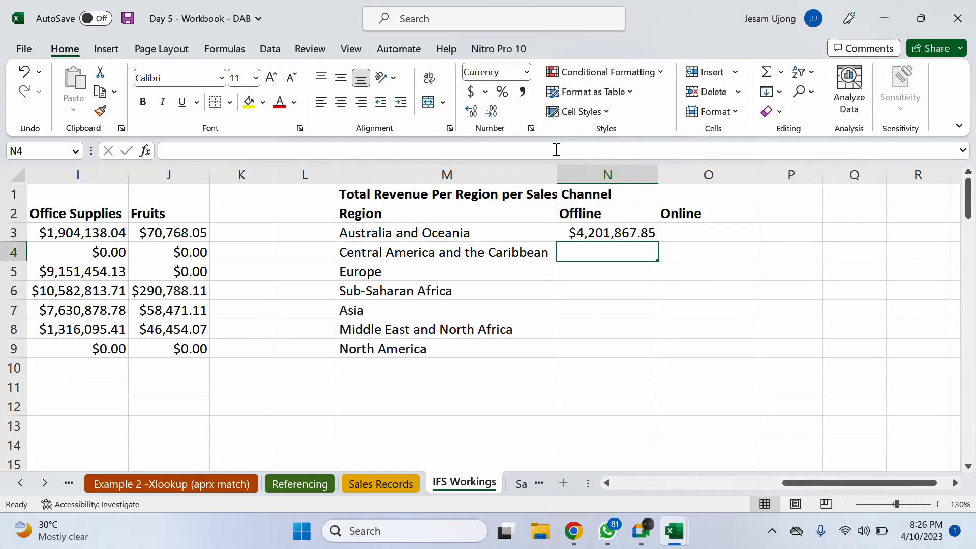
Fill the SUMIFS formula from N3 across to the Online column and down through row 9.
click(619, 230)
drag(657, 242, 723, 249)
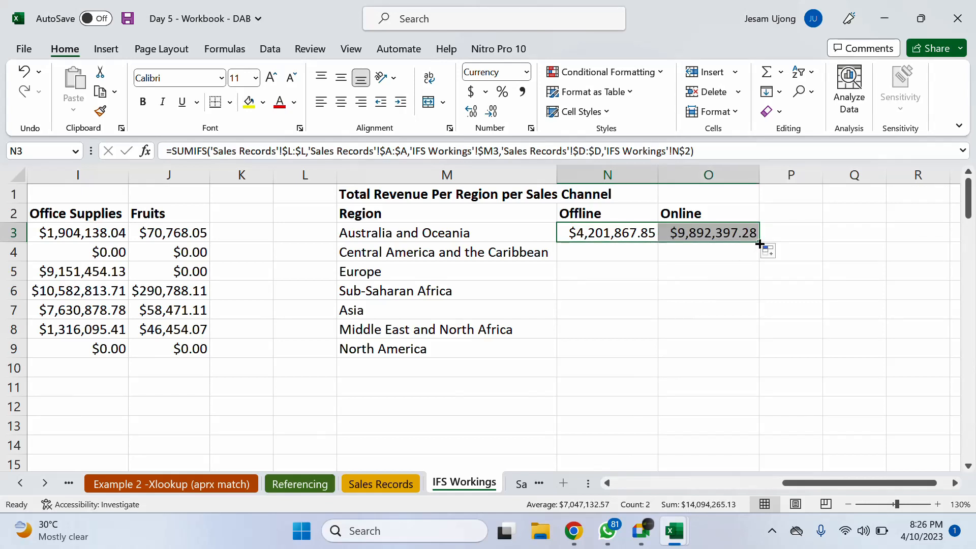
double_click(760, 242)
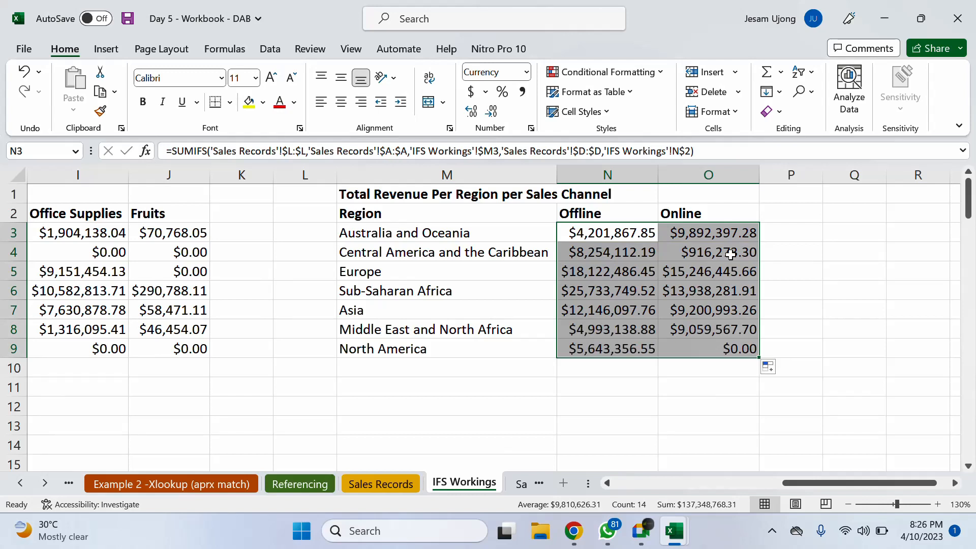
Check the filled formulas for Central America and the Caribbean offline and for North America in both sales channels.
click(584, 252)
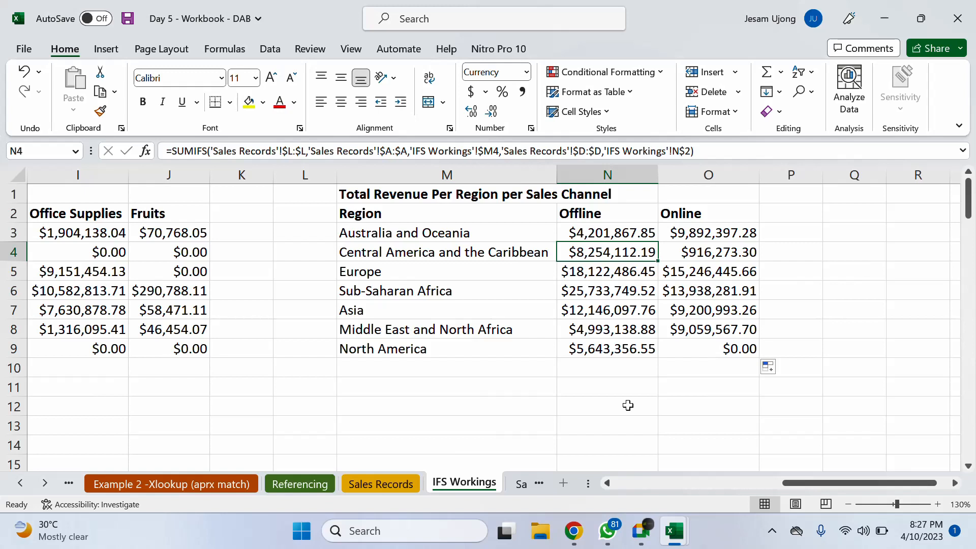
click(709, 349)
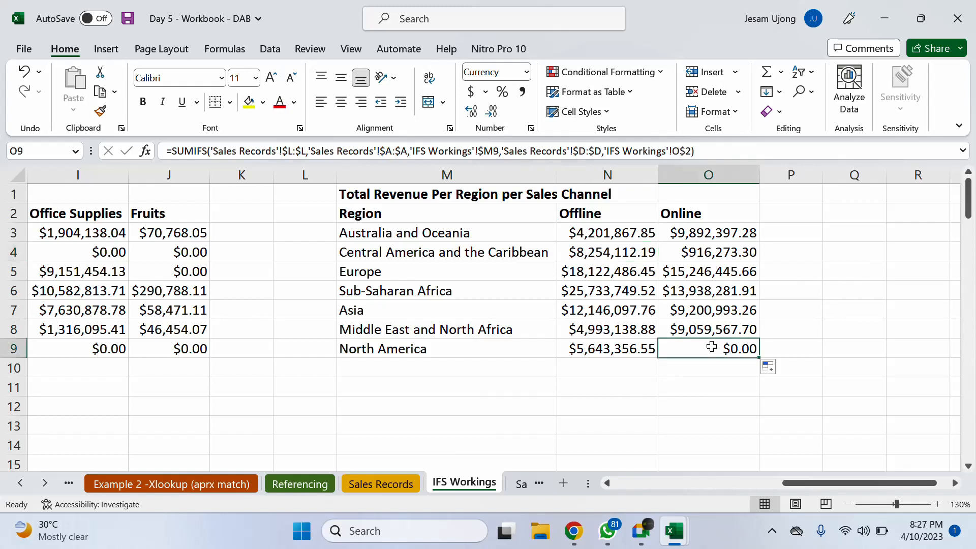
click(427, 344)
click(709, 346)
click(615, 342)
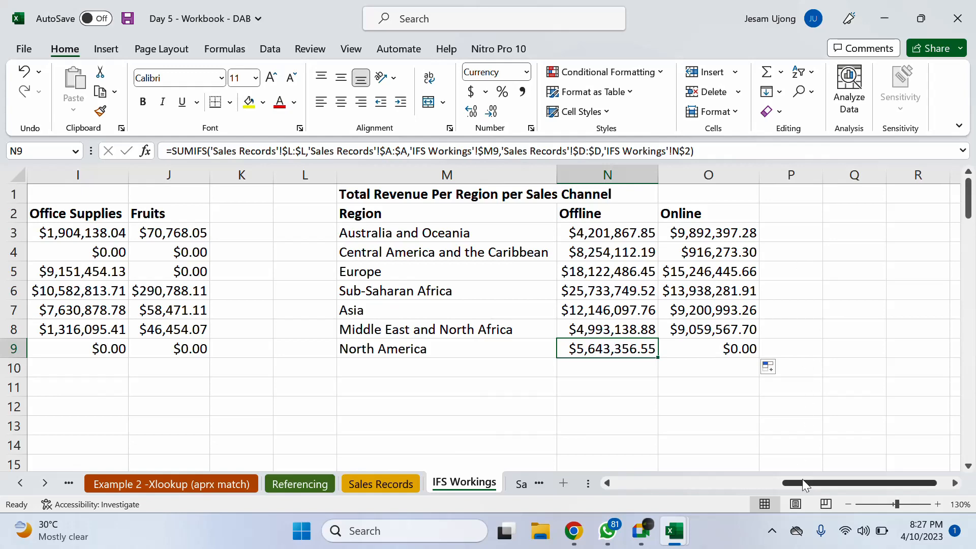
mouse_move(809, 485)
mouse_down()
mouse_move(780, 485)
mouse_move(795, 483)
mouse_up()
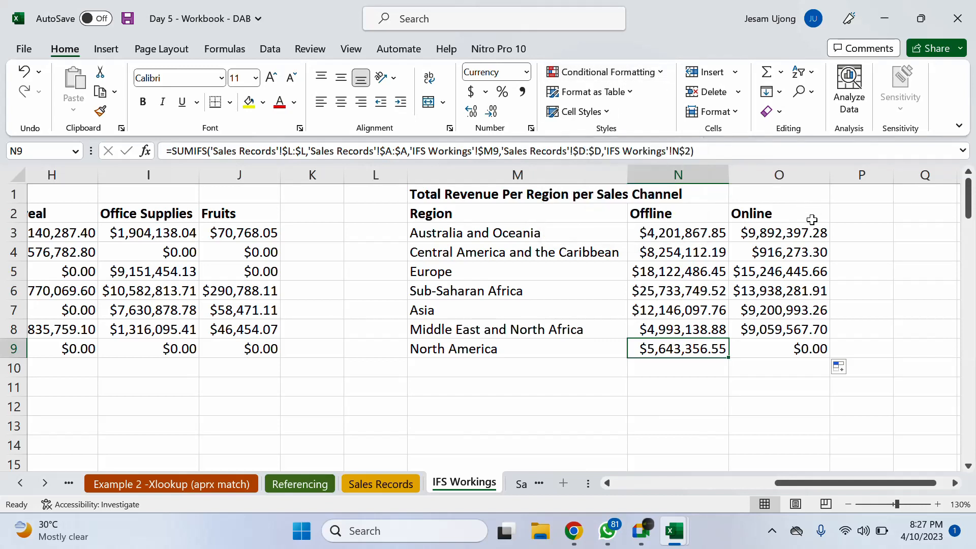
Apply the green-yellow-red color scale conditional formatting to the revenue figures in N3:O9.
drag(667, 234, 799, 349)
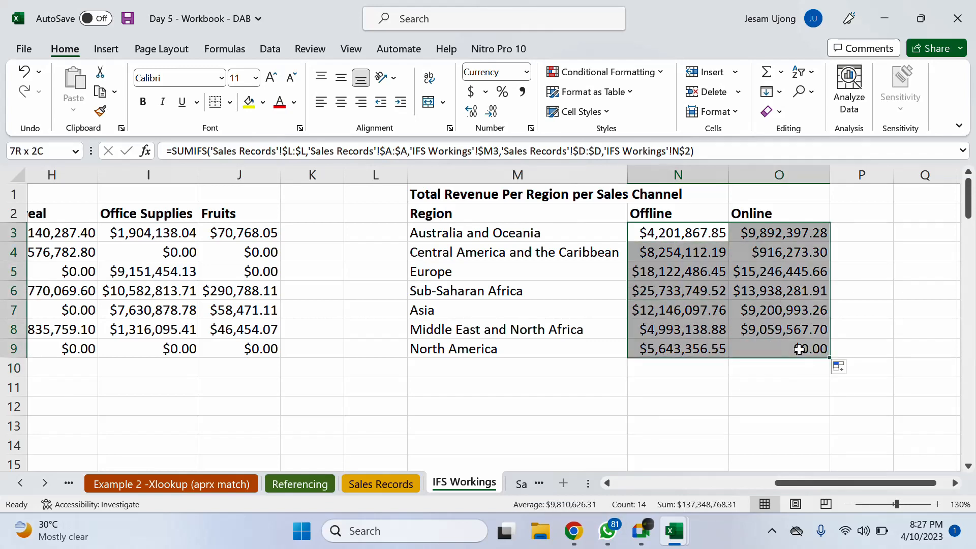
drag(799, 349, 802, 348)
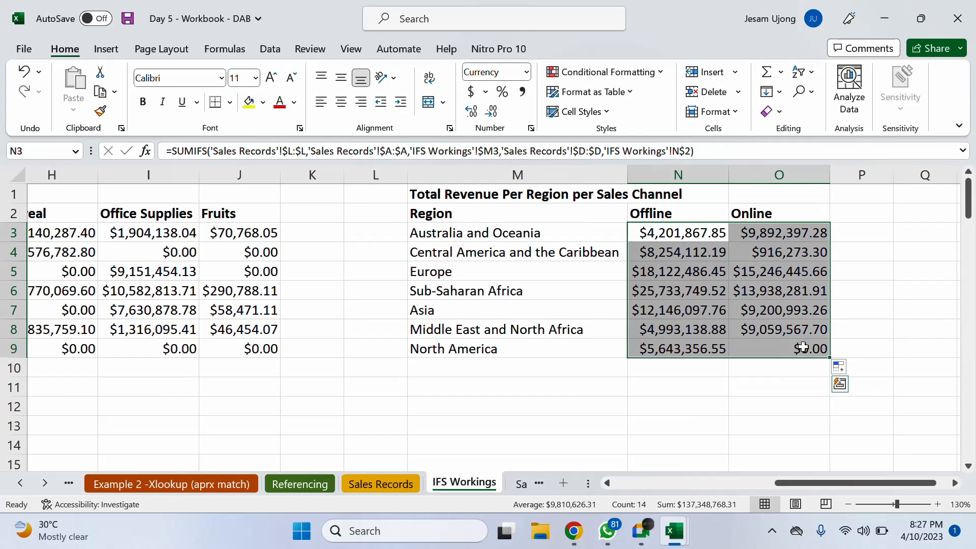
click(675, 230)
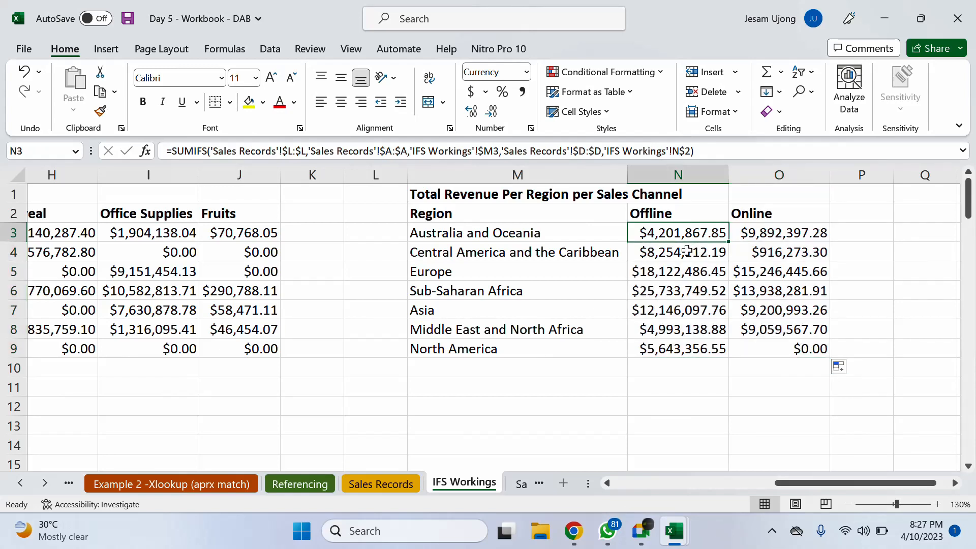
drag(666, 230, 807, 347)
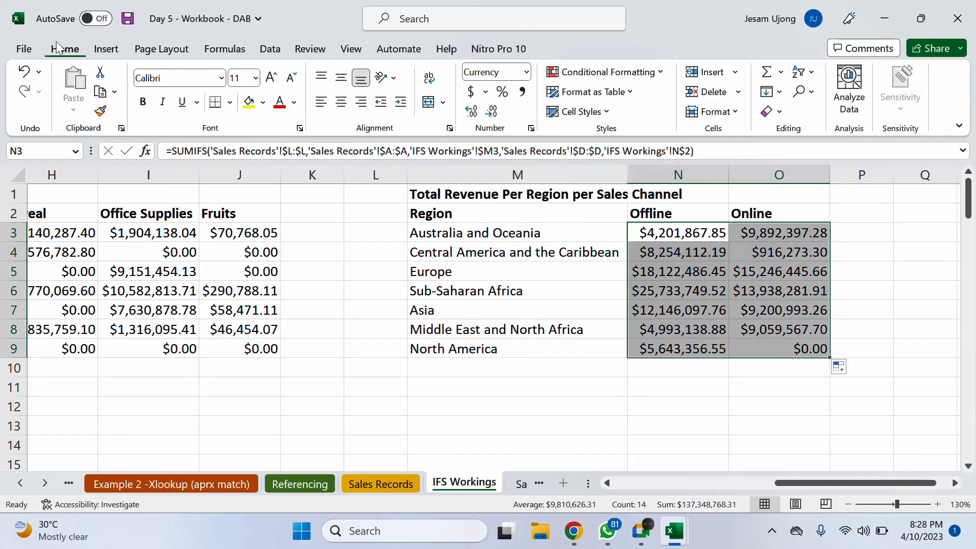
click(649, 76)
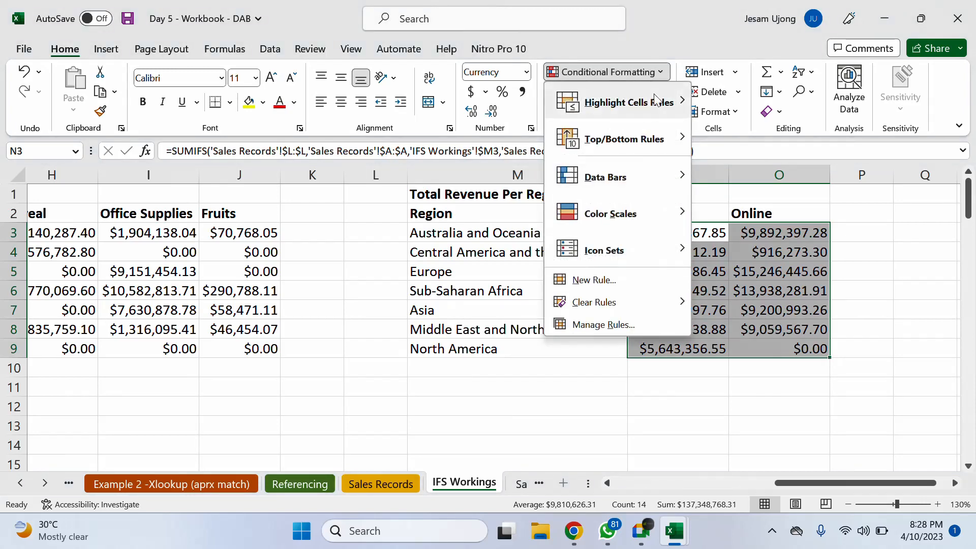
mouse_move(622, 222)
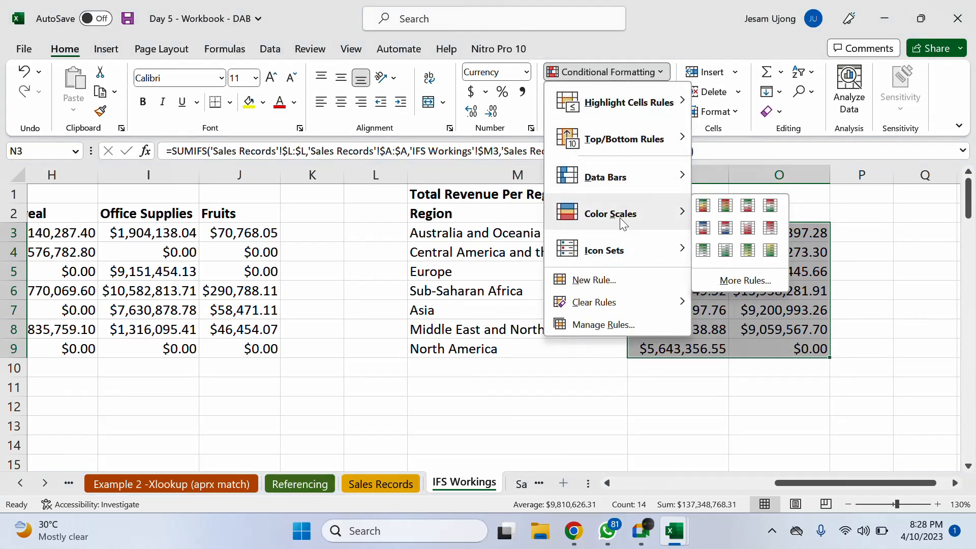
click(703, 206)
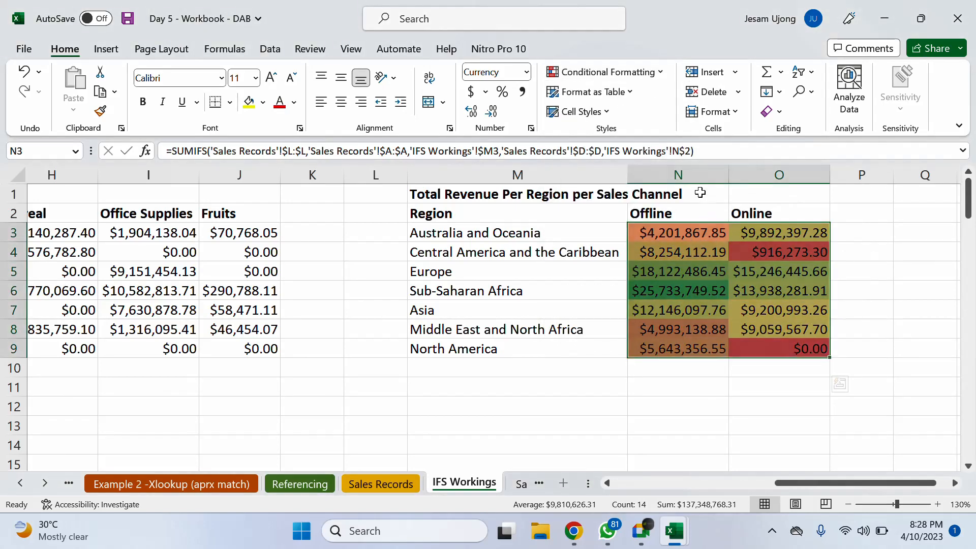
click(893, 278)
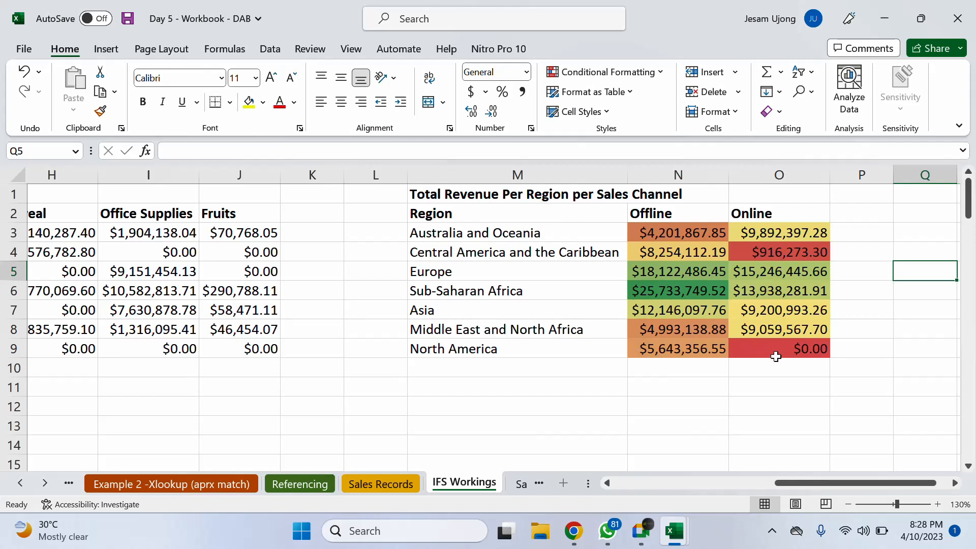
Examine the color-scaled figures, comparing the lowest and highest revenues by region across the Offline and Online channels.
click(791, 347)
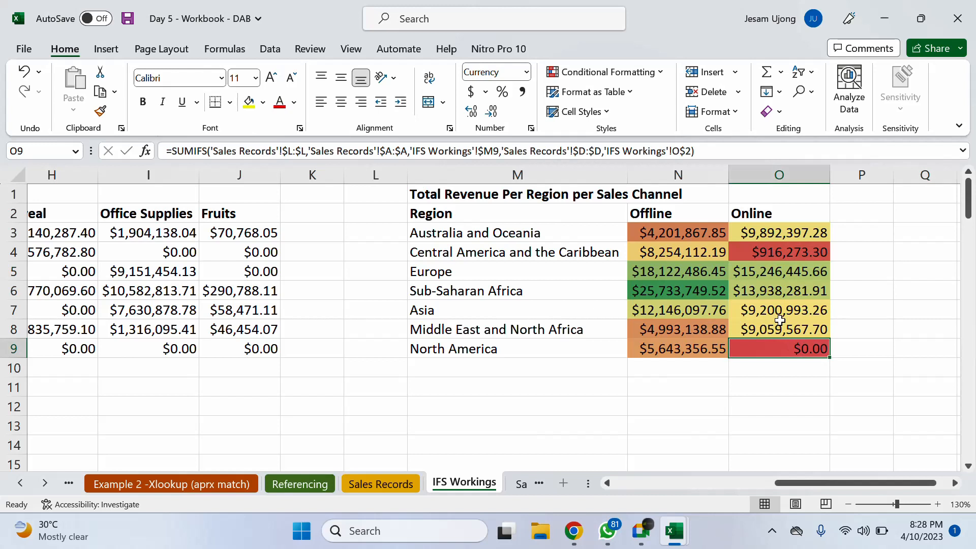
click(786, 253)
click(807, 348)
click(680, 294)
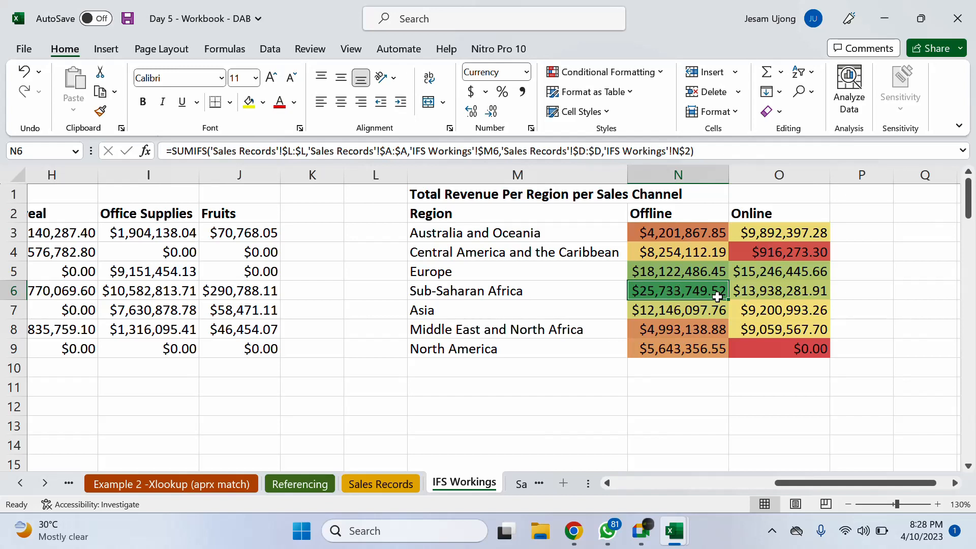
click(528, 294)
click(666, 287)
click(675, 213)
click(692, 286)
click(659, 277)
click(584, 275)
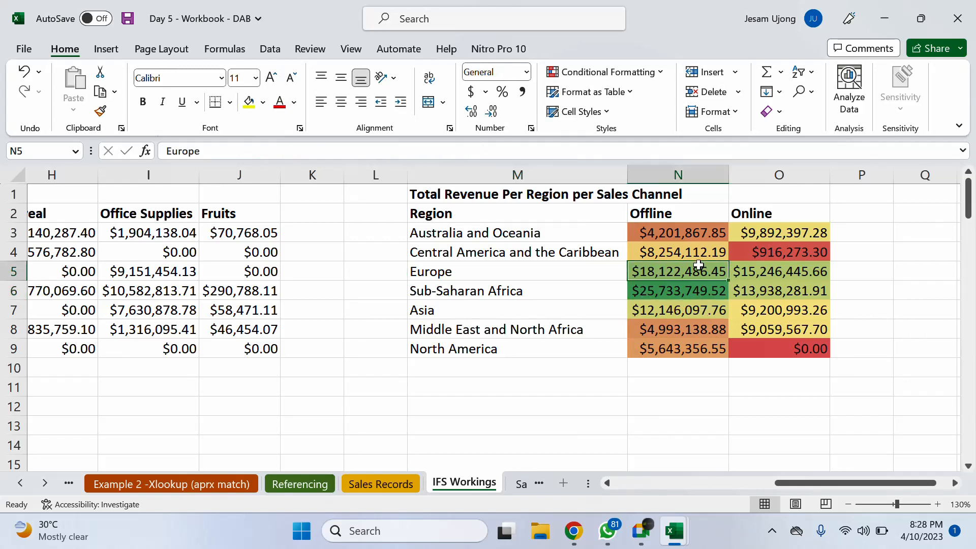
click(698, 270)
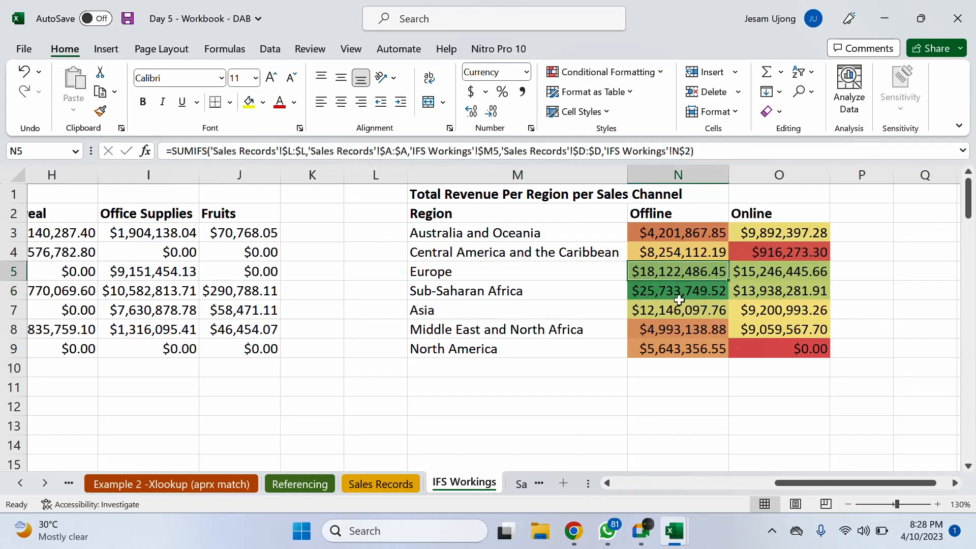
click(762, 271)
click(771, 298)
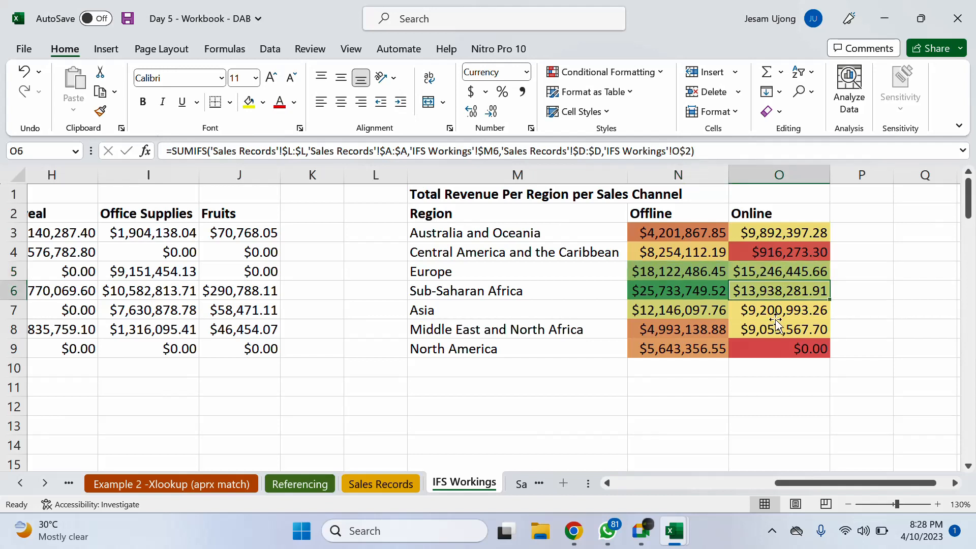
click(891, 312)
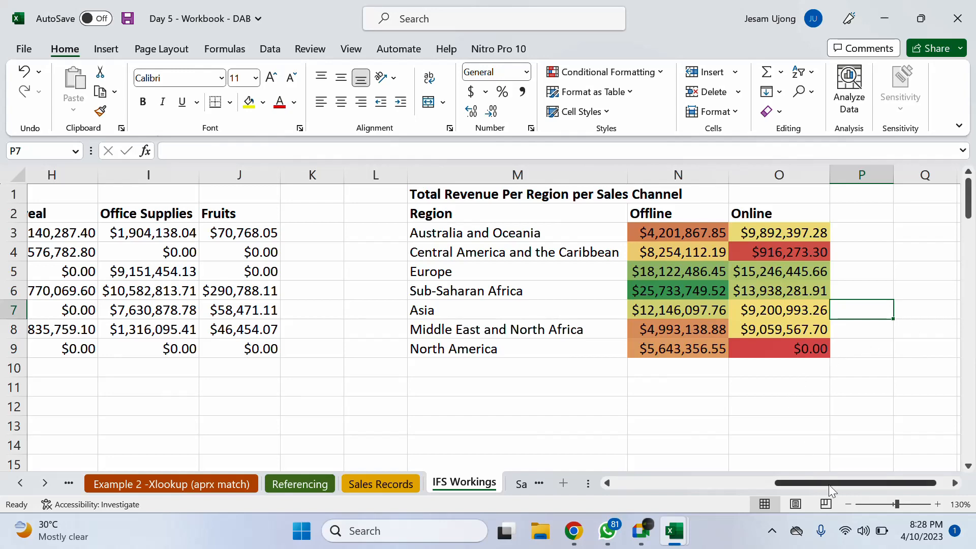
drag(829, 488, 819, 483)
click(732, 424)
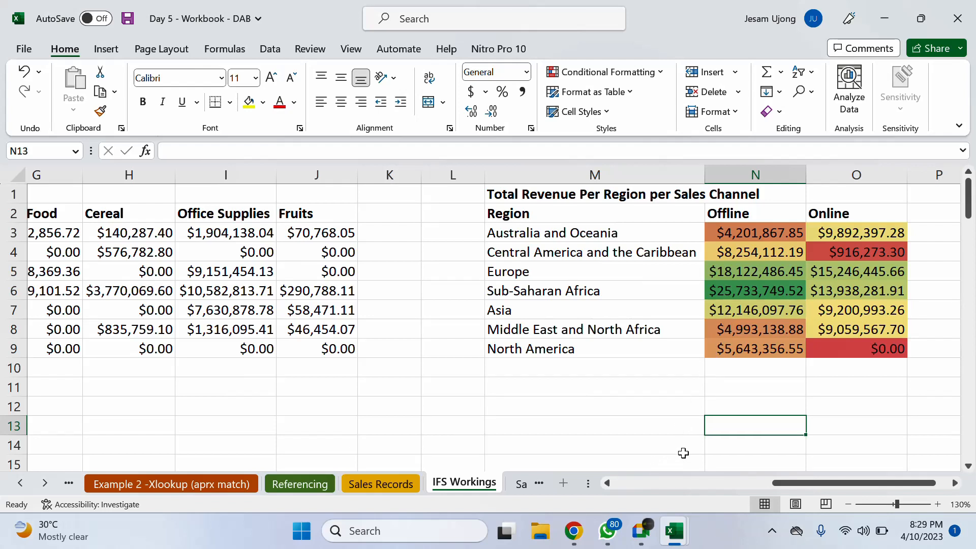
click(772, 531)
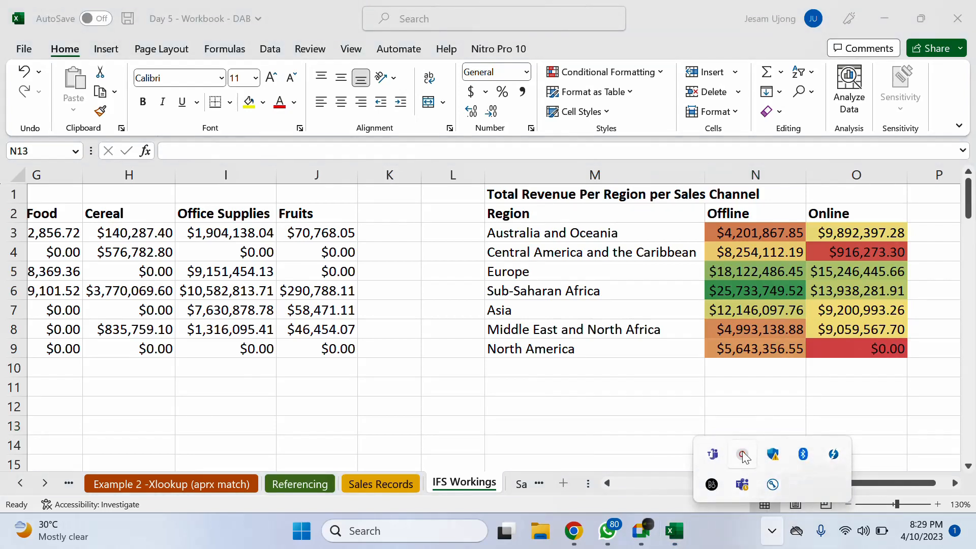